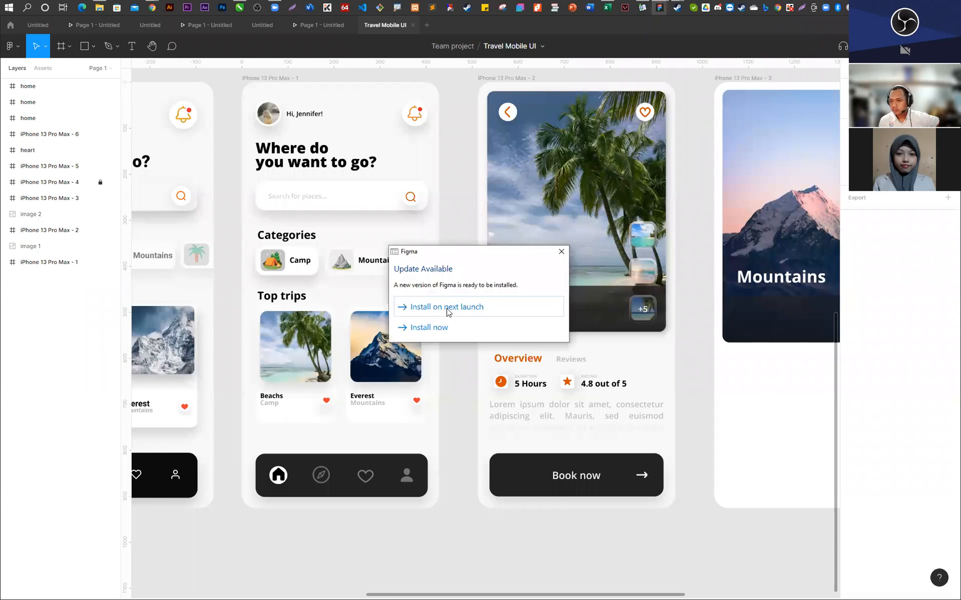
# - Postpone the Figma update to the next launch and return to the recent files page
pyautogui.click(448, 311)
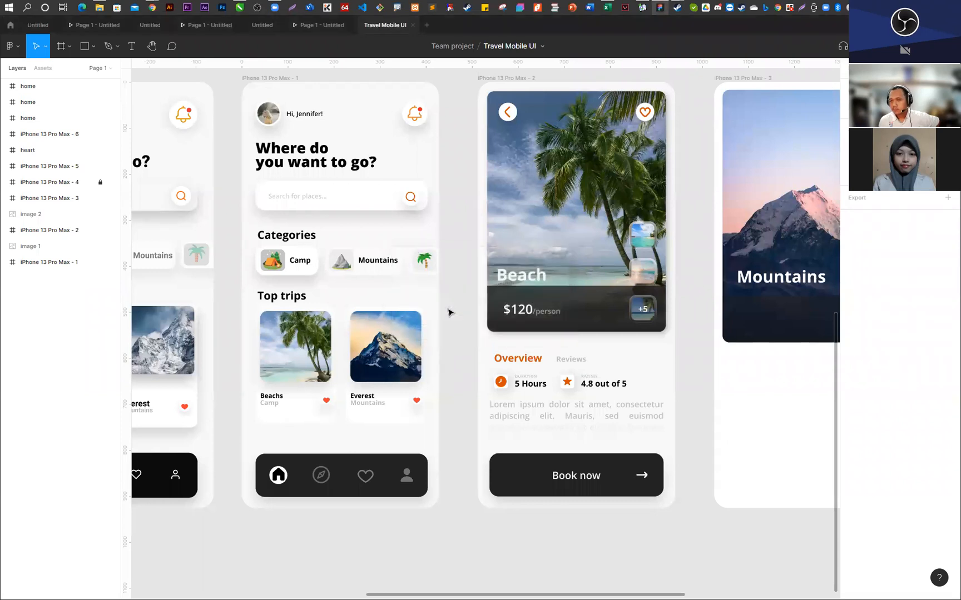
pyautogui.click(17, 48)
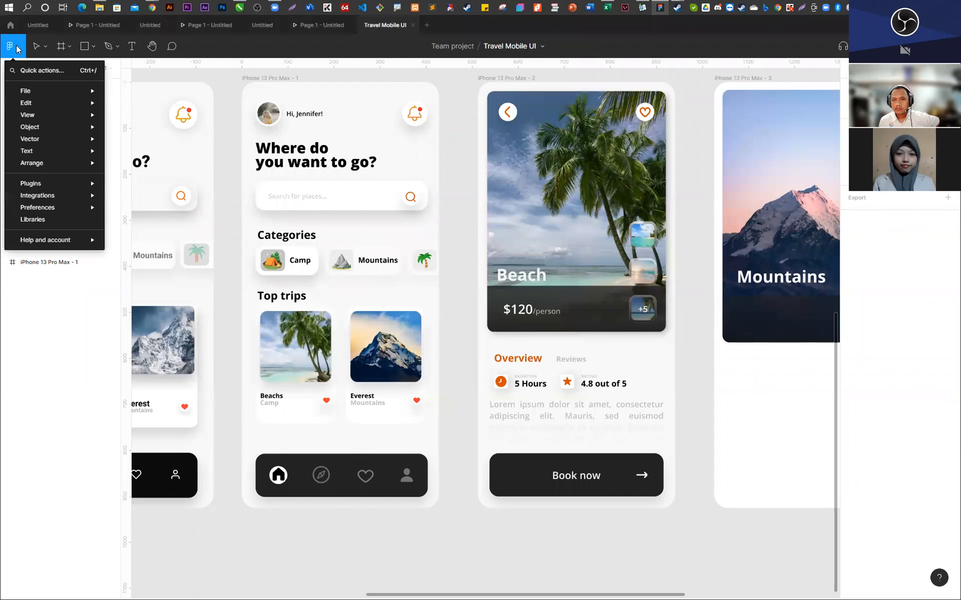
pyautogui.click(39, 48)
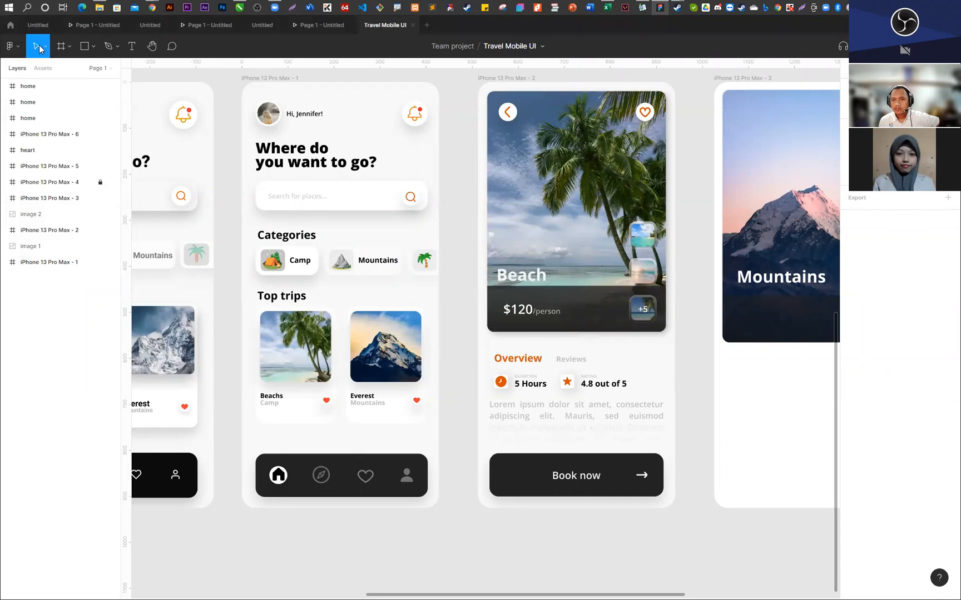
pyautogui.click(14, 49)
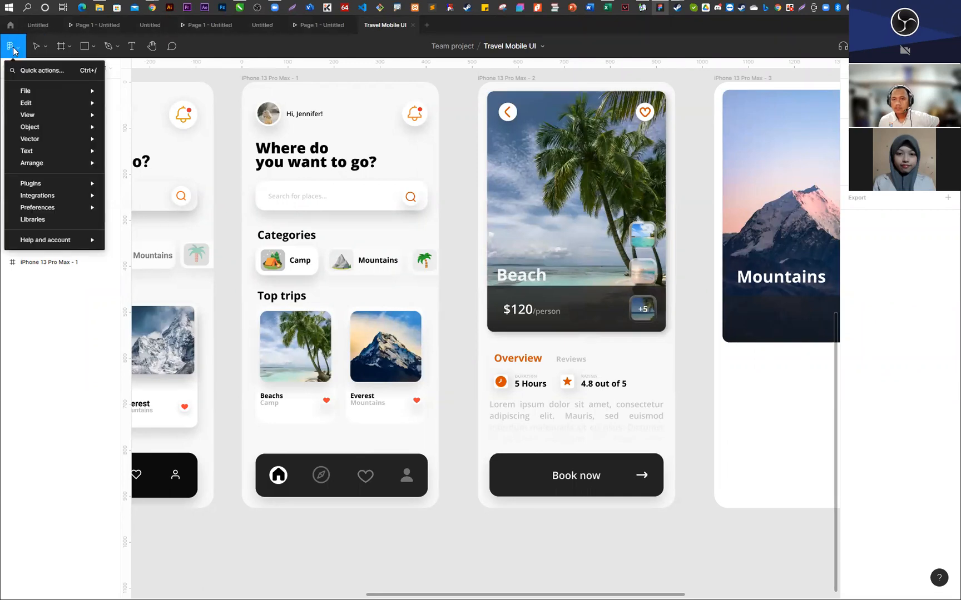
pyautogui.click(10, 26)
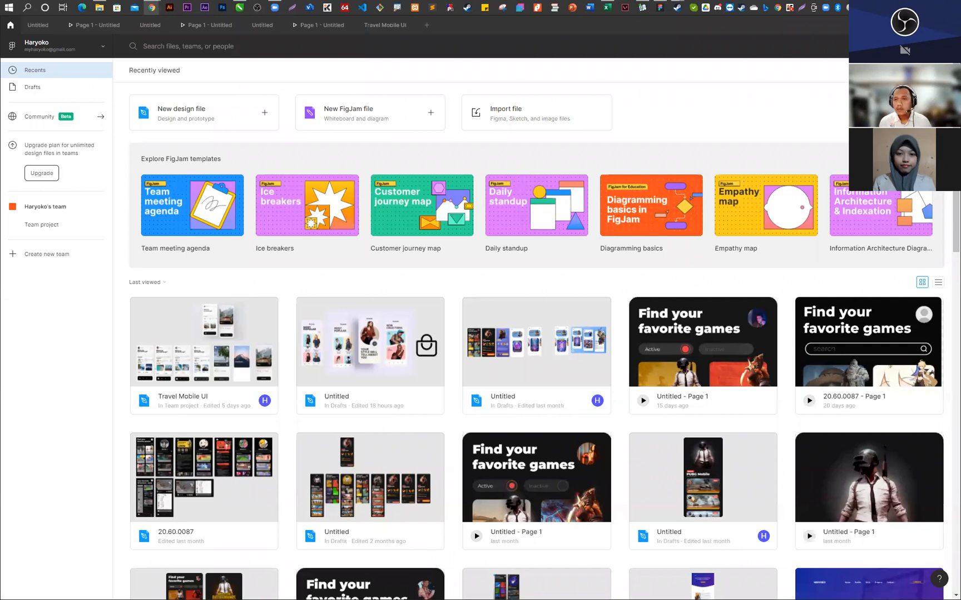
# - Switch to the Kelompok UI UX 20TI04 S3 spreadsheet in Google Sheets
pyautogui.hotkey('alt', 'Tab')
pyautogui.click(378, 246)
pyautogui.click(358, 154)
# - Merge the KELOMPOK UI UX title across cells A1:E2
pyautogui.moveTo(330, 137); pyautogui.dragTo(365, 139)
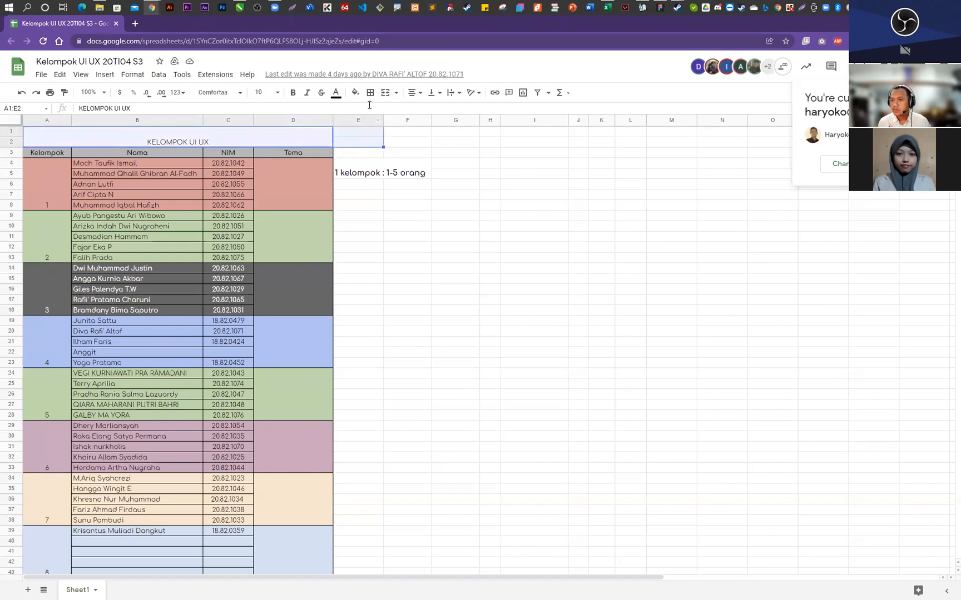
pyautogui.click(384, 95)
pyautogui.click(312, 155)
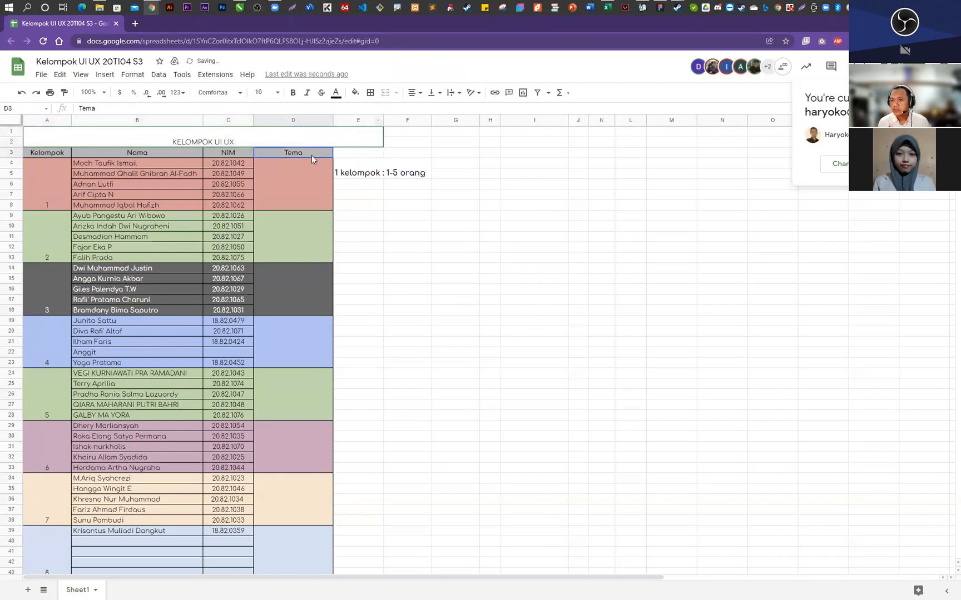
pyautogui.hotkey('ctrl', 'shift', 'Down')
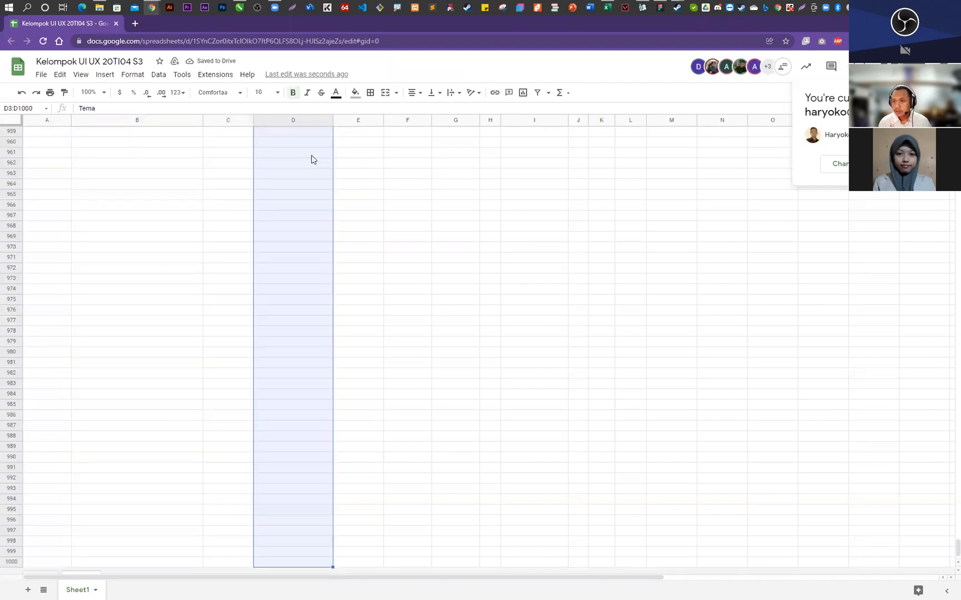
pyautogui.hotkey('ctrl', 'Home')
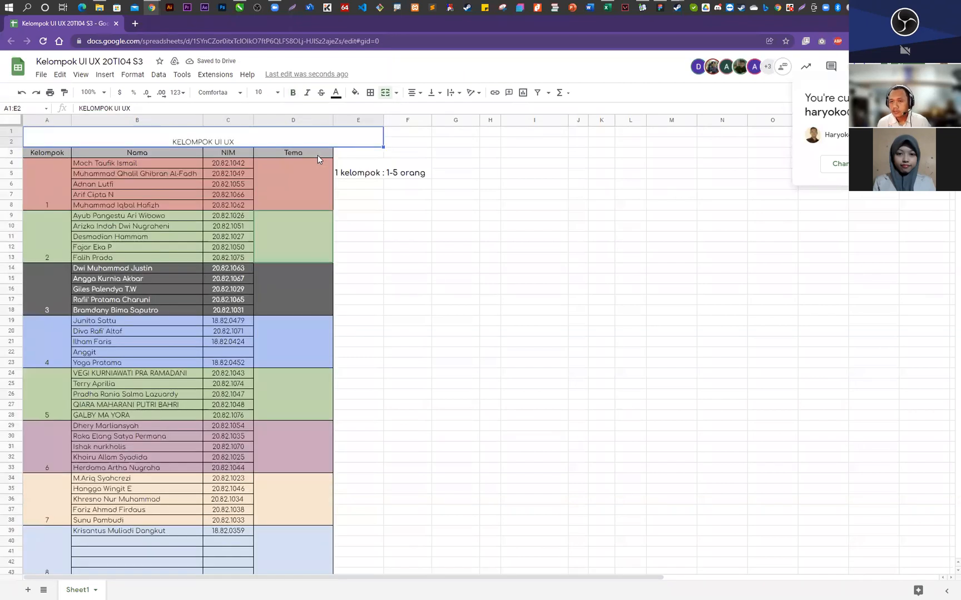
# - Examine the groups, their listed members and the Tema cells throughout the group table
pyautogui.click(313, 186)
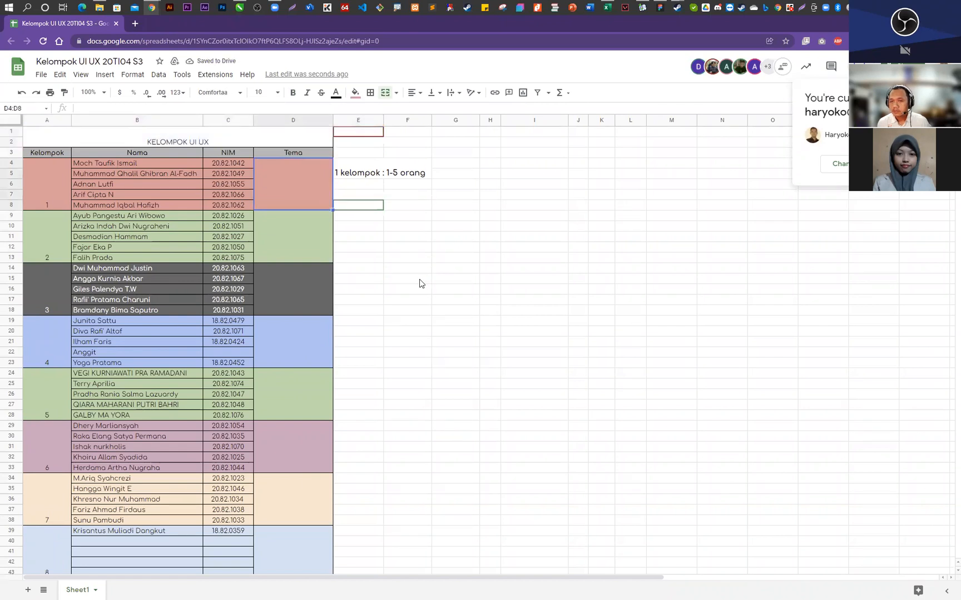
pyautogui.scroll(-5, 419, 284)
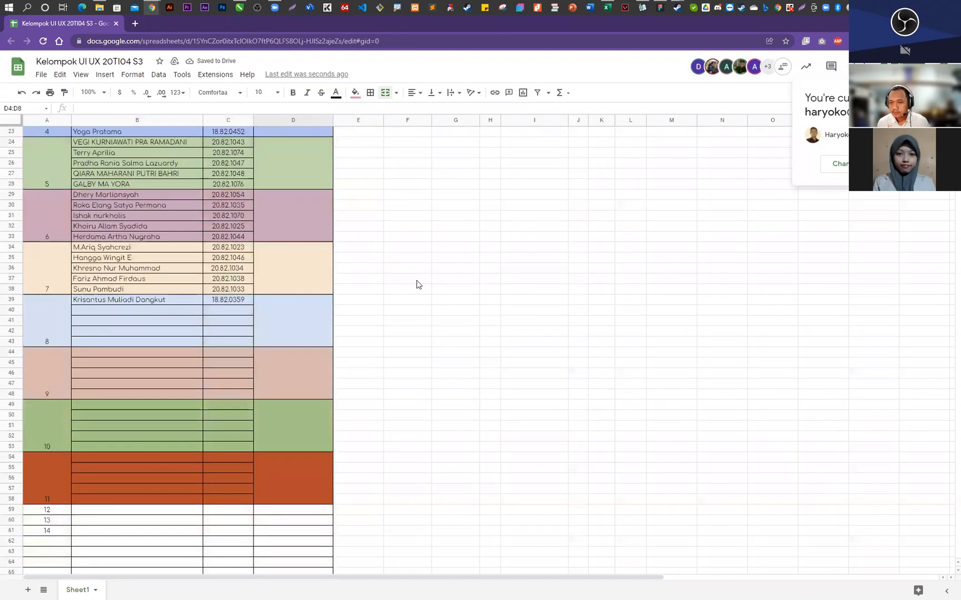
pyautogui.scroll(1, 417, 284)
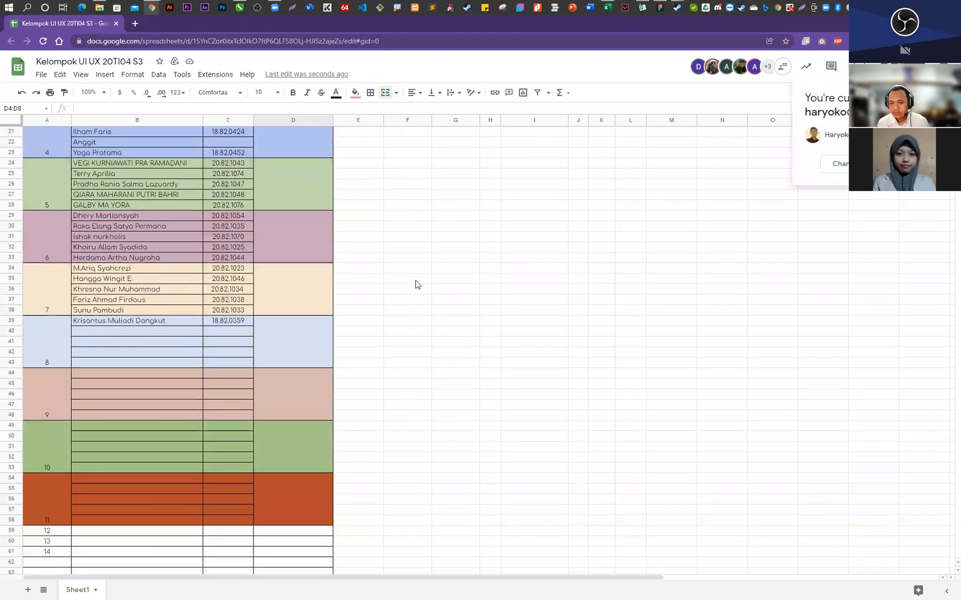
pyautogui.scroll(5, 417, 284)
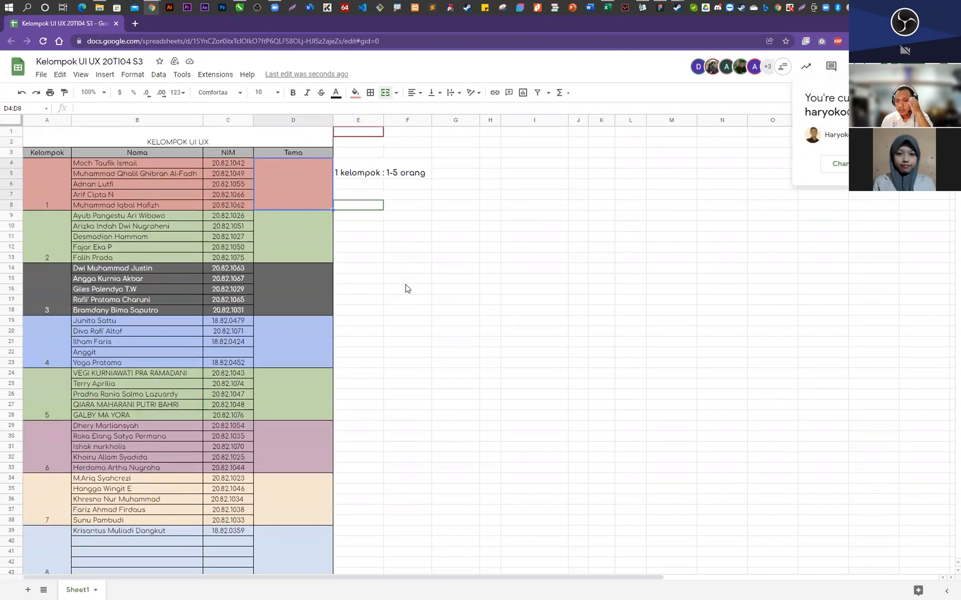
pyautogui.scroll(-1, 405, 288)
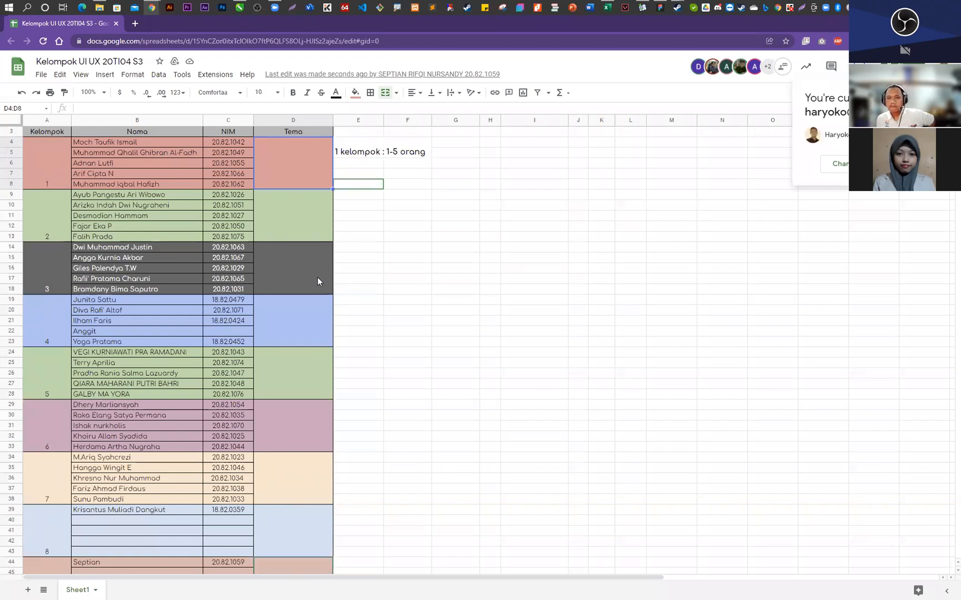
pyautogui.click(309, 220)
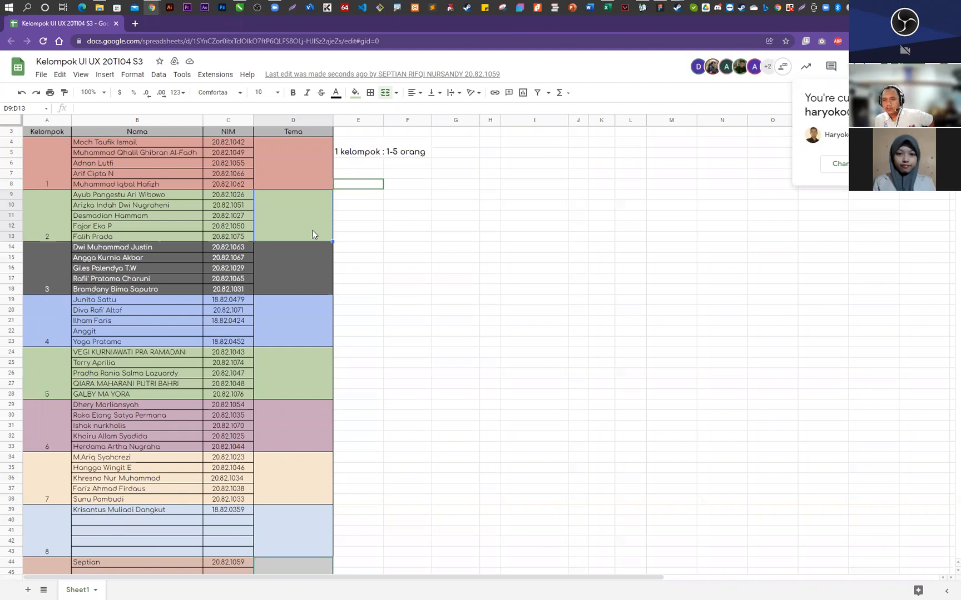
pyautogui.click(322, 279)
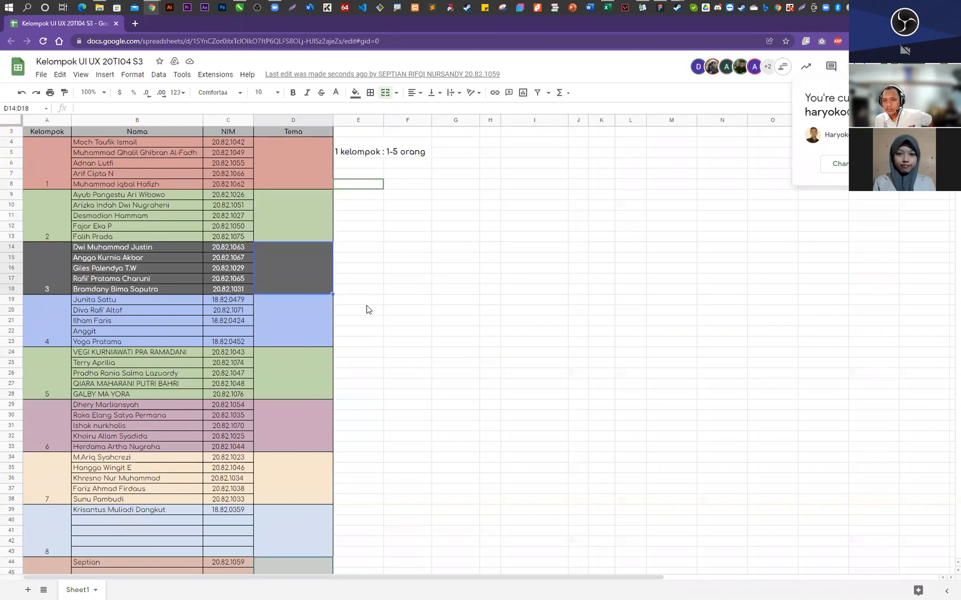
pyautogui.click(165, 185)
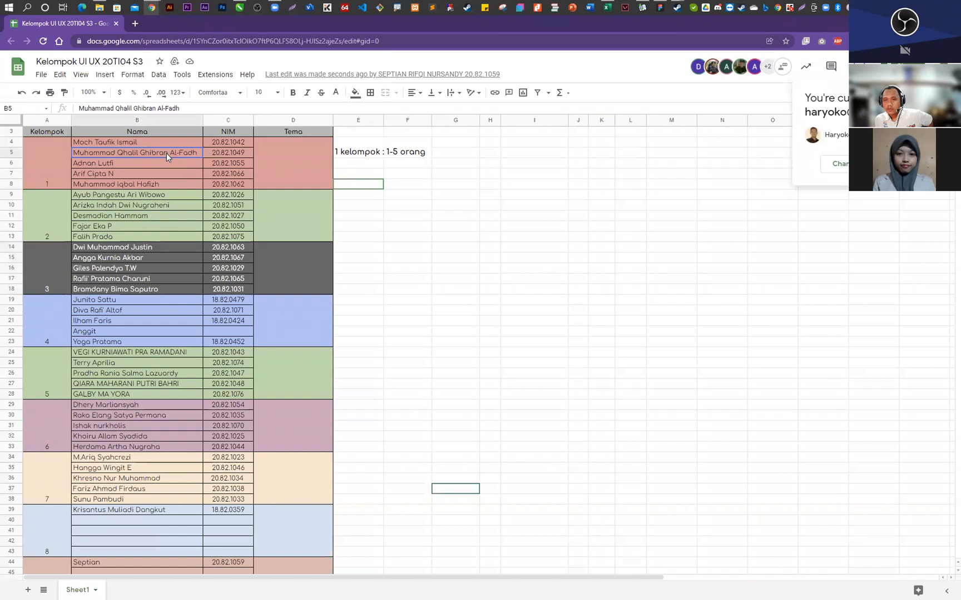
pyautogui.click(163, 218)
pyautogui.click(159, 229)
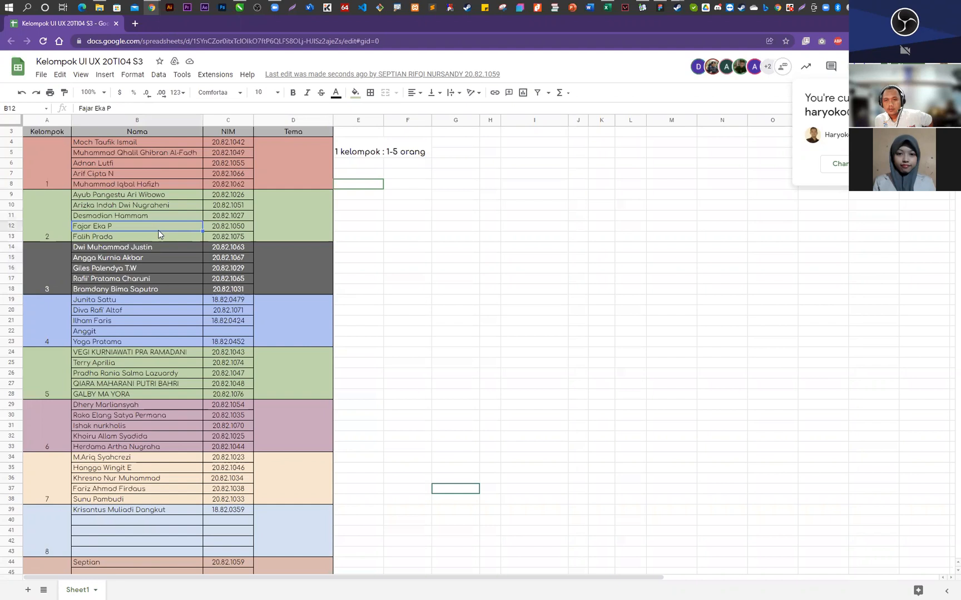
pyautogui.click(301, 215)
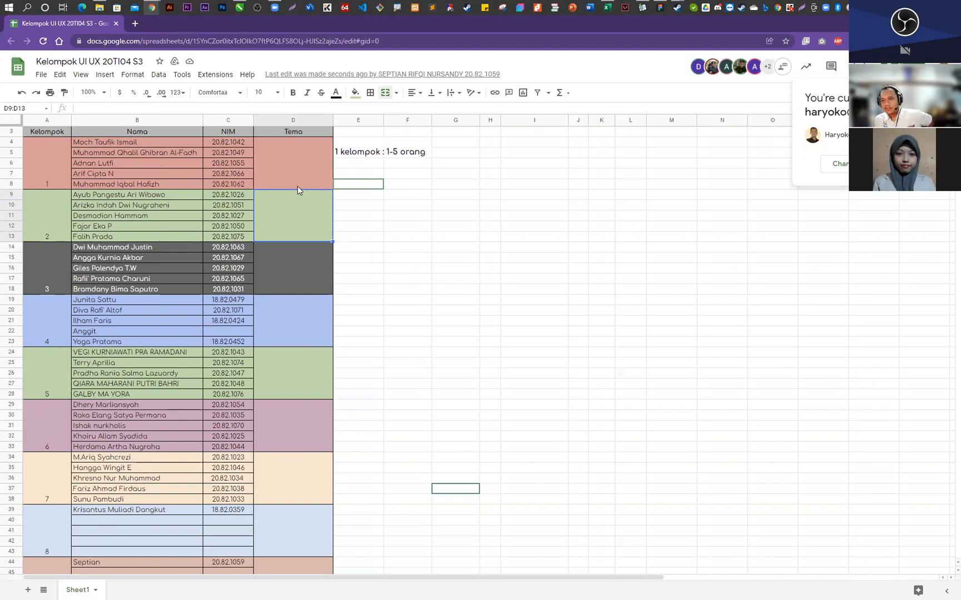
pyautogui.click(298, 187)
pyautogui.click(314, 225)
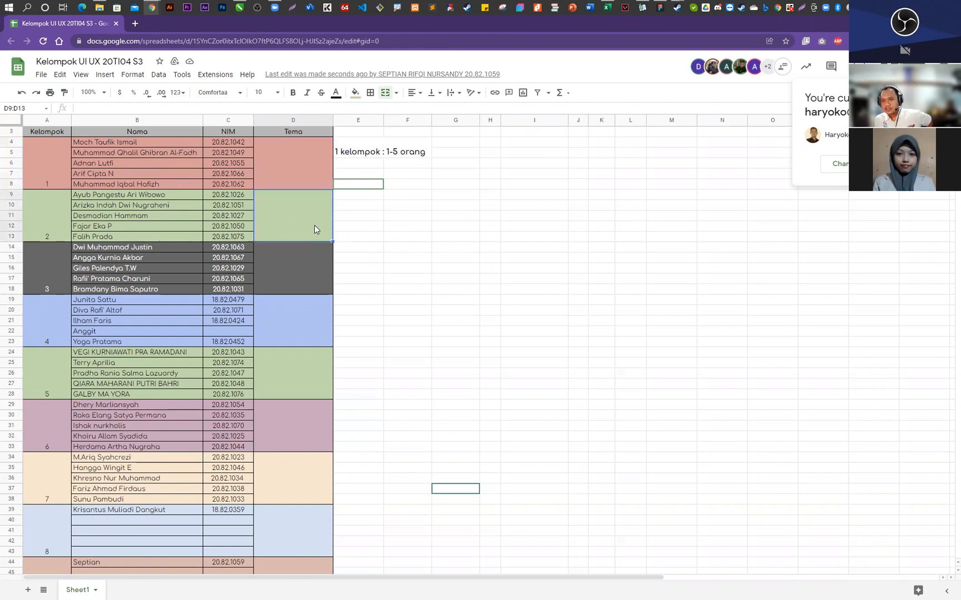
pyautogui.click(314, 254)
pyautogui.click(308, 172)
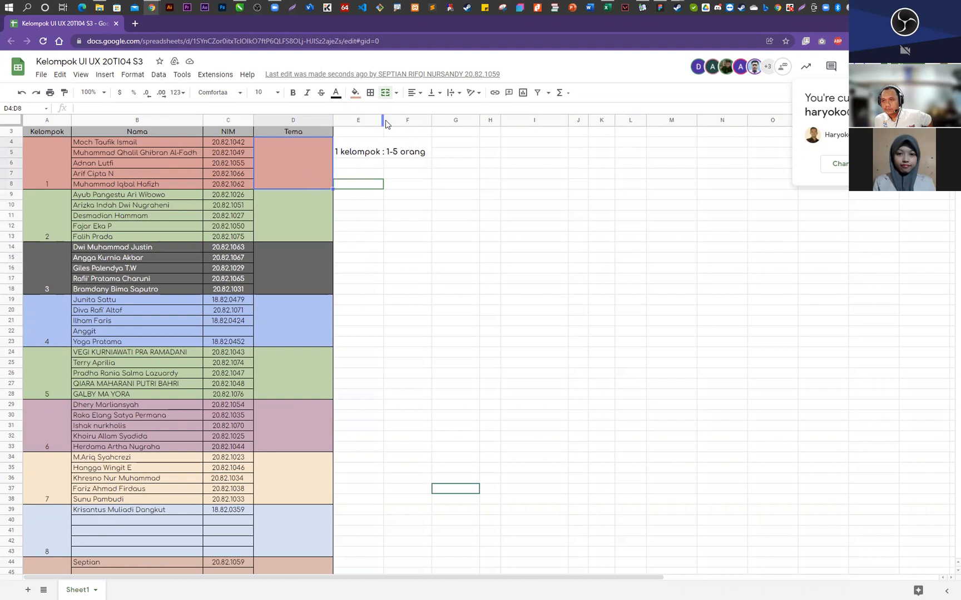
# - Widen column E beside the Tema column to fit the group-size note
pyautogui.moveTo(384, 120); pyautogui.dragTo(427, 120)
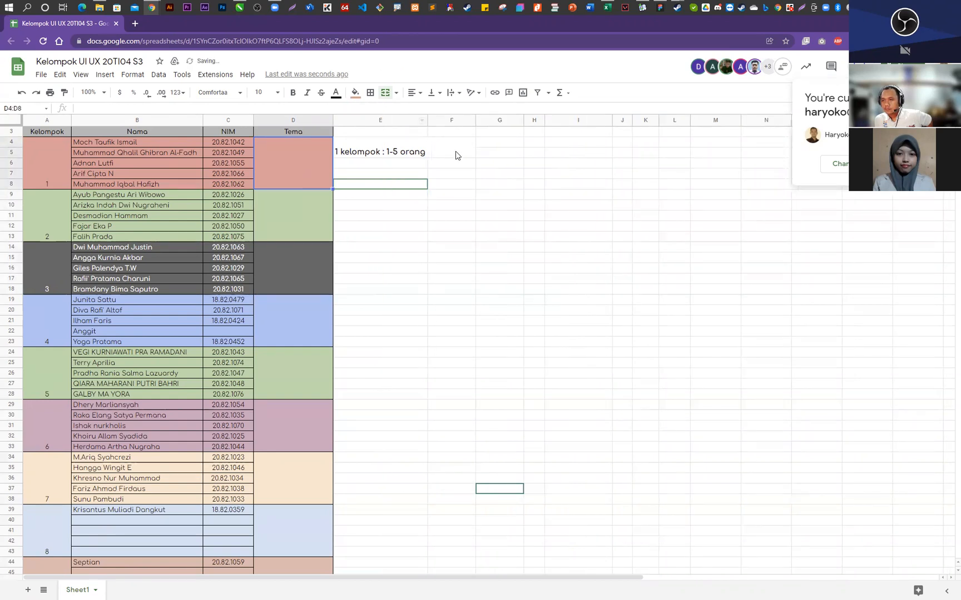
pyautogui.click(454, 154)
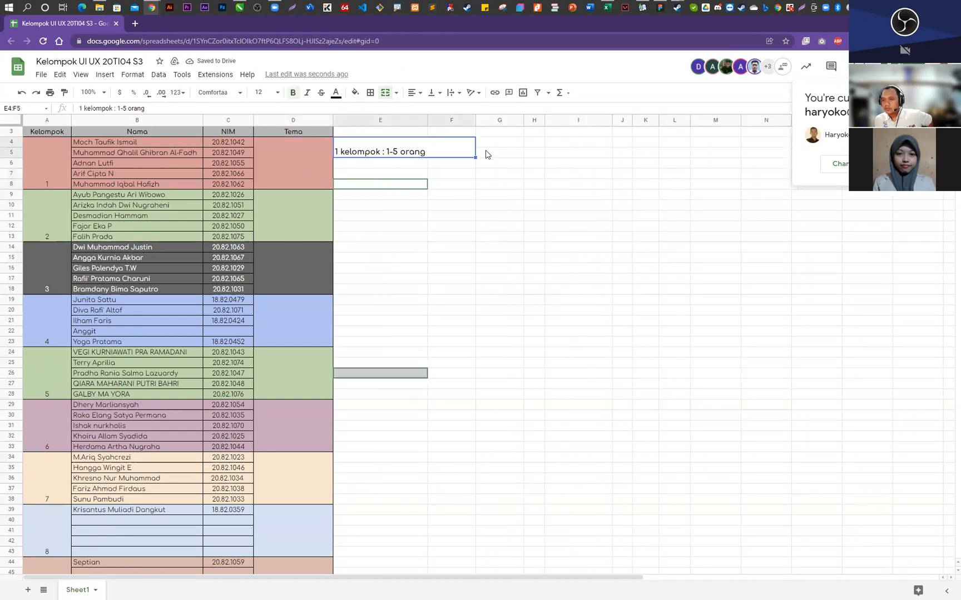
pyautogui.click(395, 166)
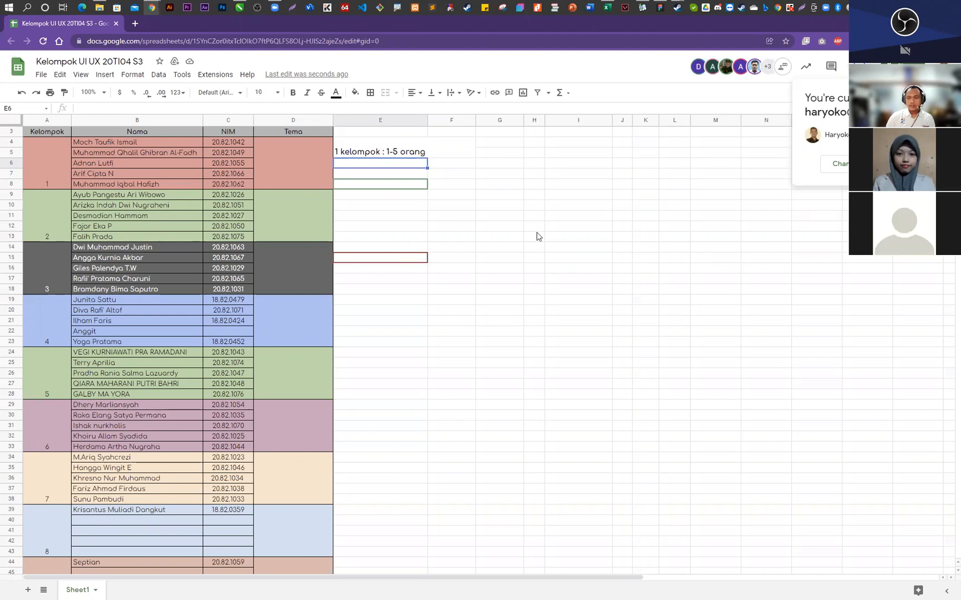
pyautogui.click(444, 206)
pyautogui.click(402, 182)
# - Enter Product App as a theme option in cell E6, below the group-size note
pyautogui.click(396, 165)
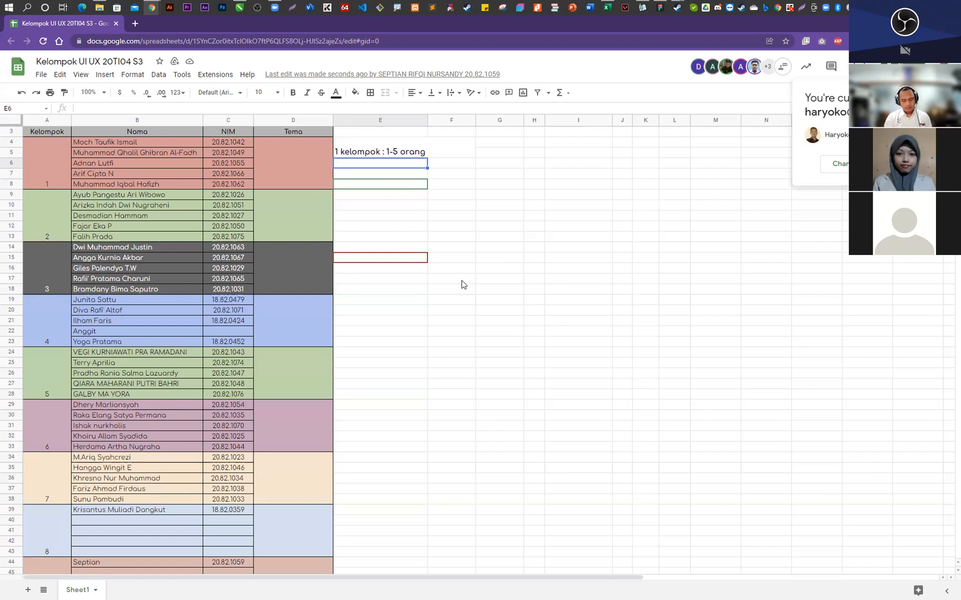
pyautogui.write('Prod')
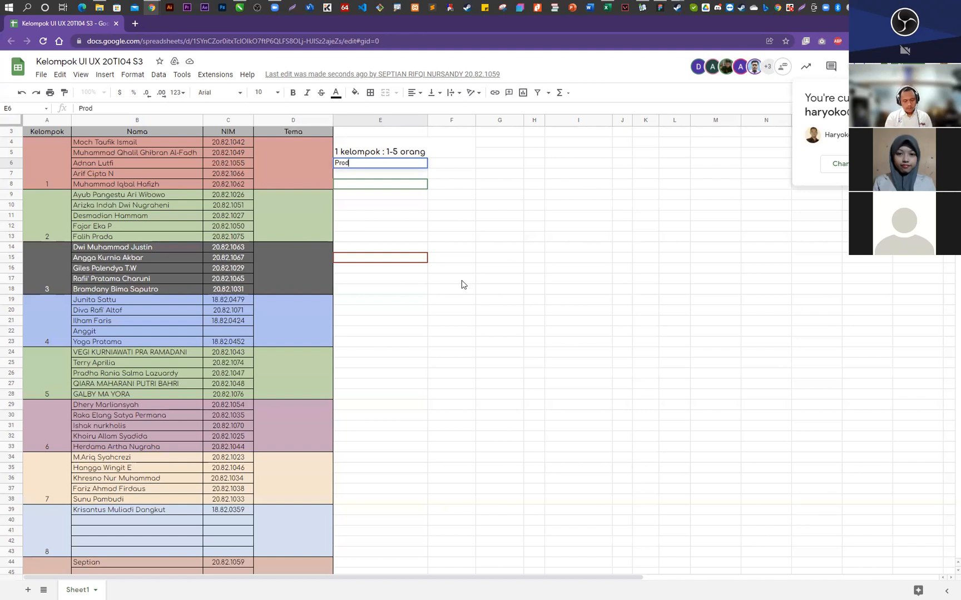
pyautogui.write('uct App')
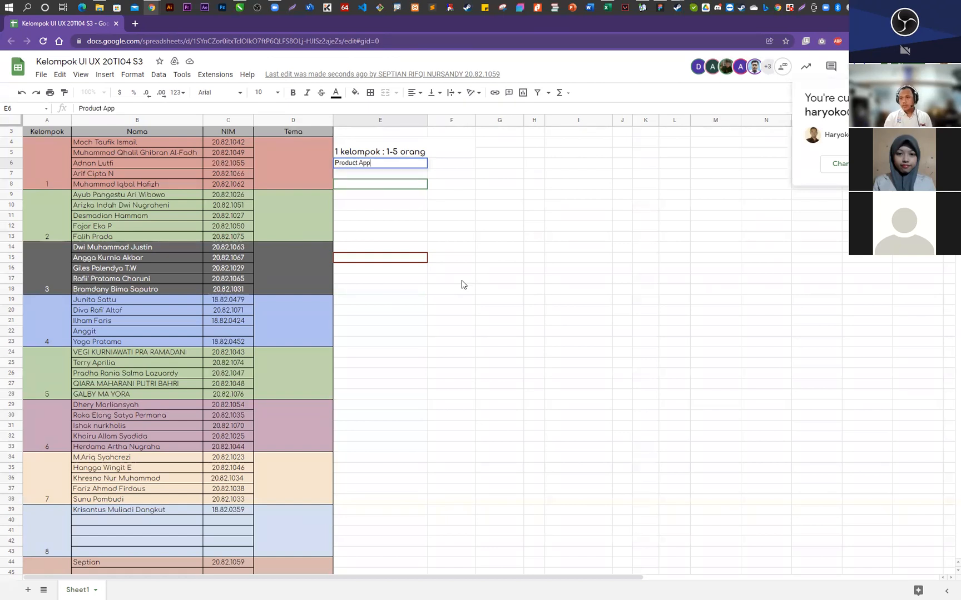
pyautogui.press('Return')
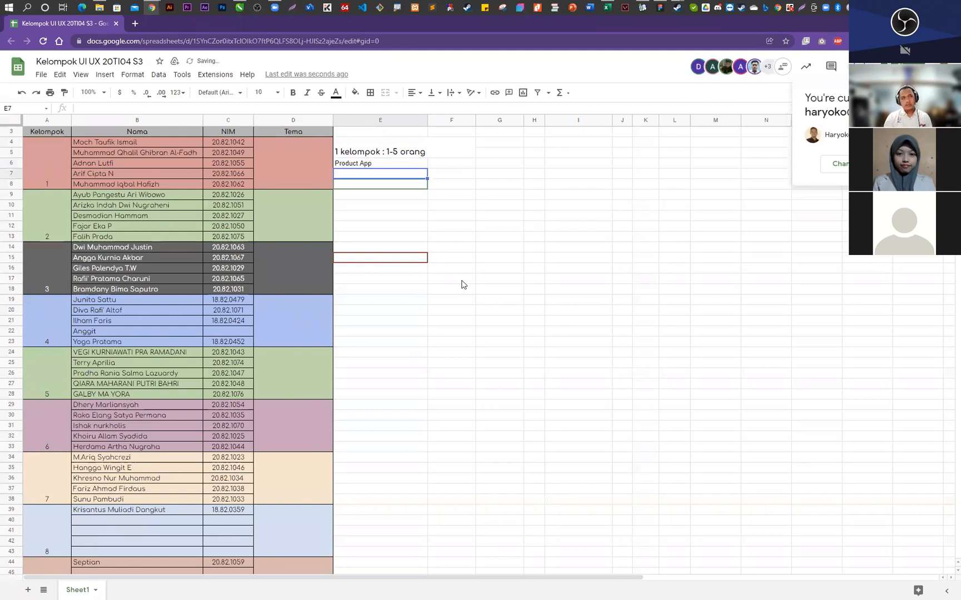
# - Add the theme options Movie App in cell E7 and Travel App in cell E8
pyautogui.write('Mo')
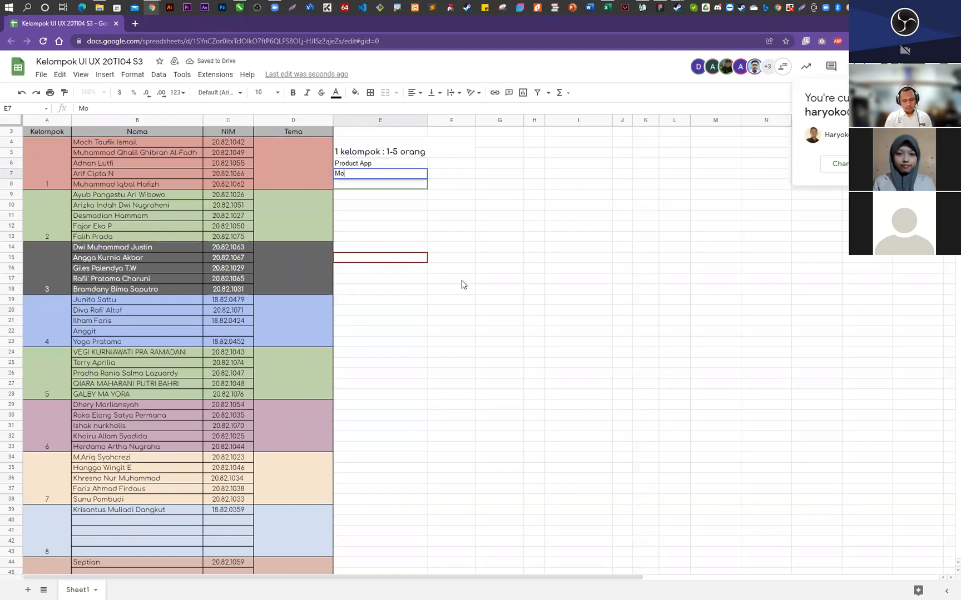
pyautogui.write('vie App')
pyautogui.press('Return')
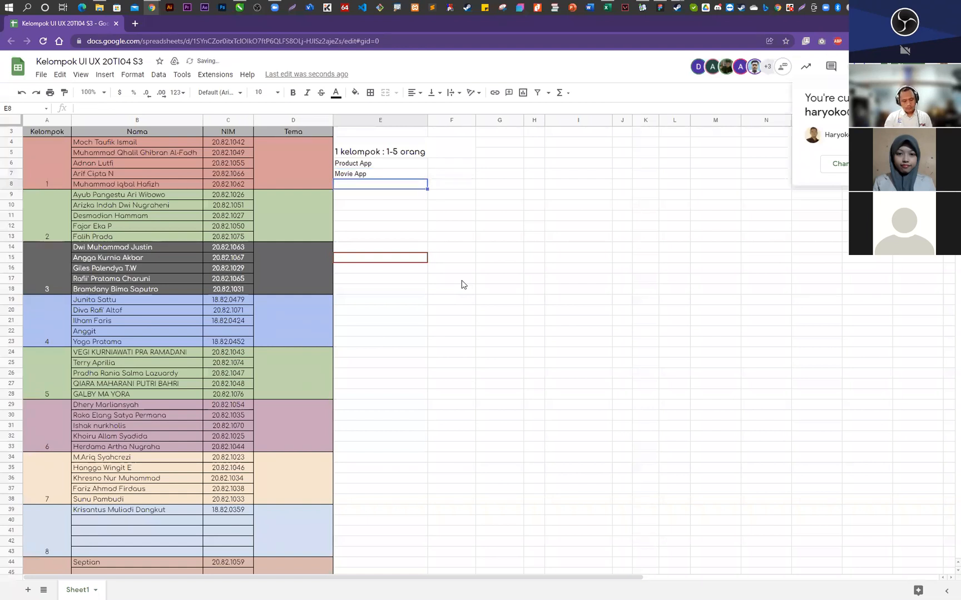
pyautogui.write('Travel App')
pyautogui.press('Return')
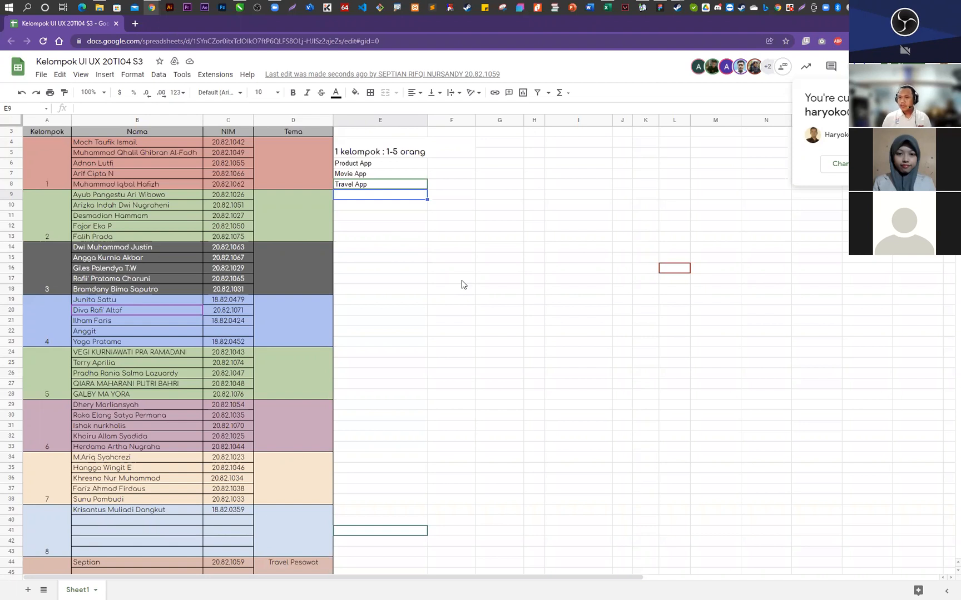
# - Enter the requirement Minimal 50 frame in cell F6, beside the Product App theme
pyautogui.click(383, 215)
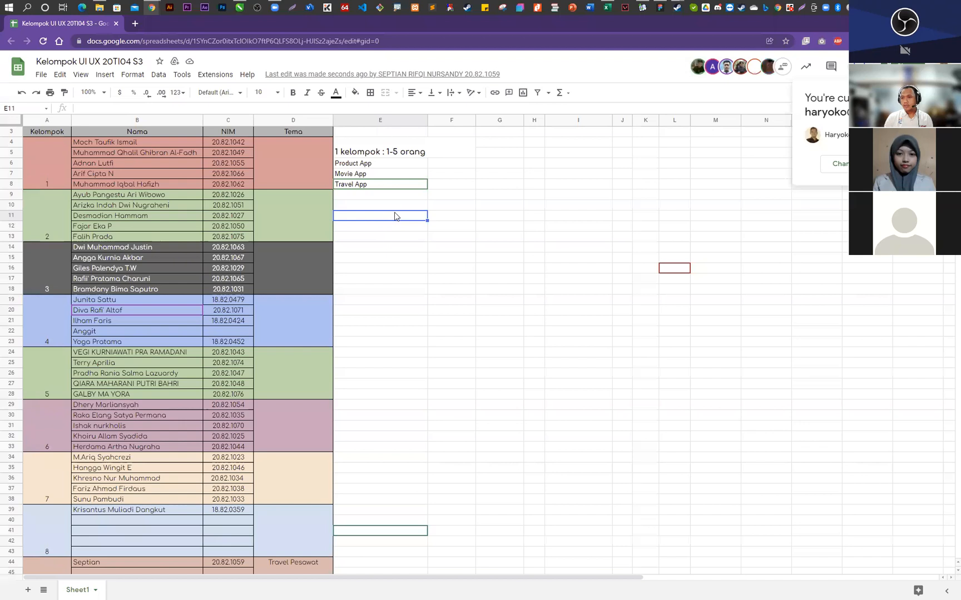
pyautogui.click(451, 156)
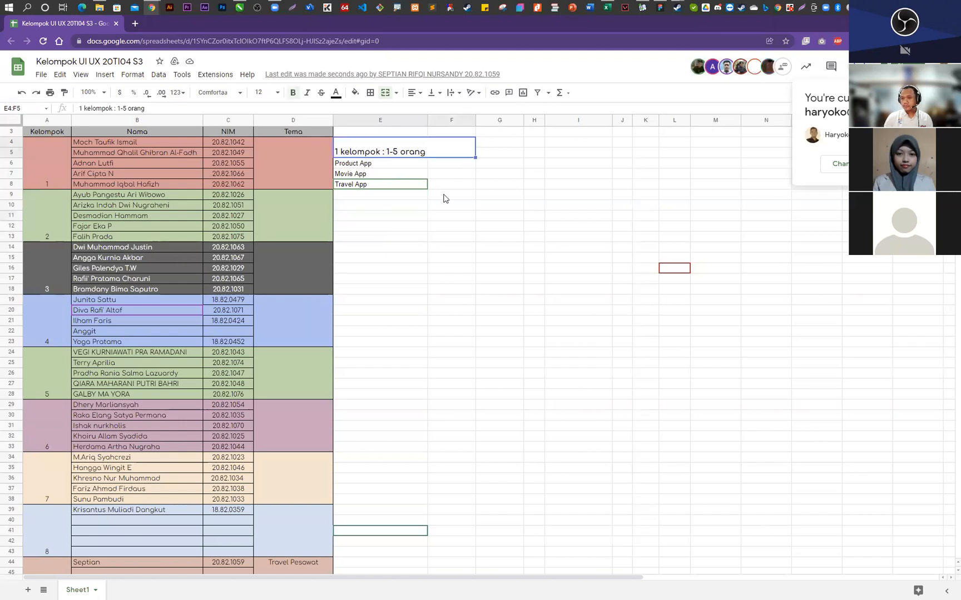
pyautogui.click(438, 199)
pyautogui.click(453, 164)
pyautogui.write('Minimal')
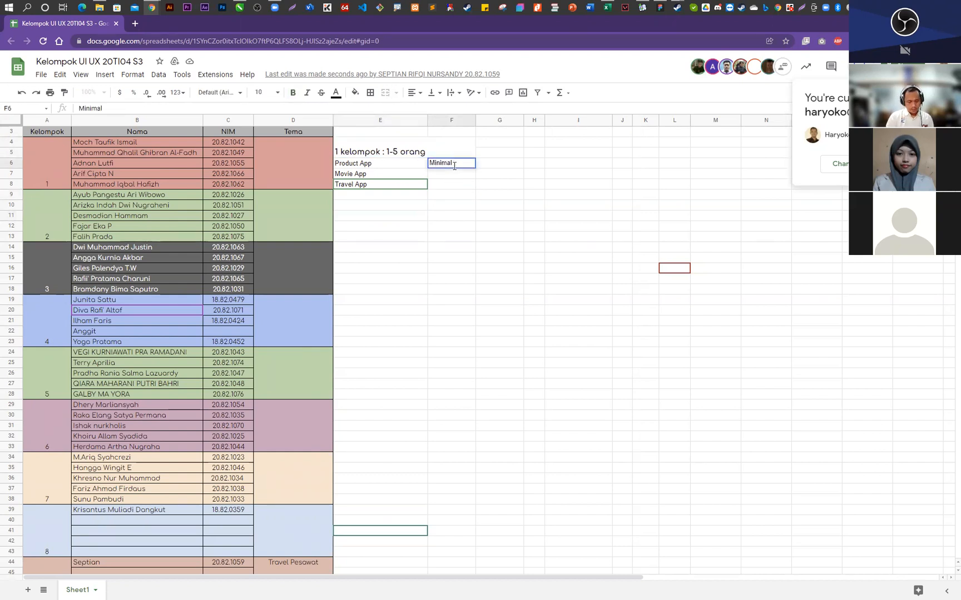
pyautogui.write(' 50 frame')
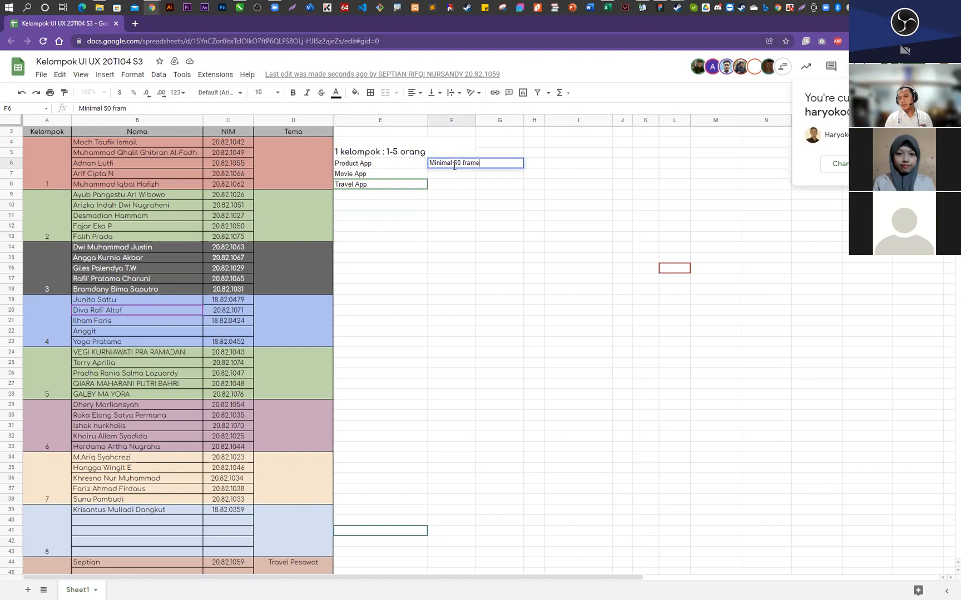
pyautogui.press('Return')
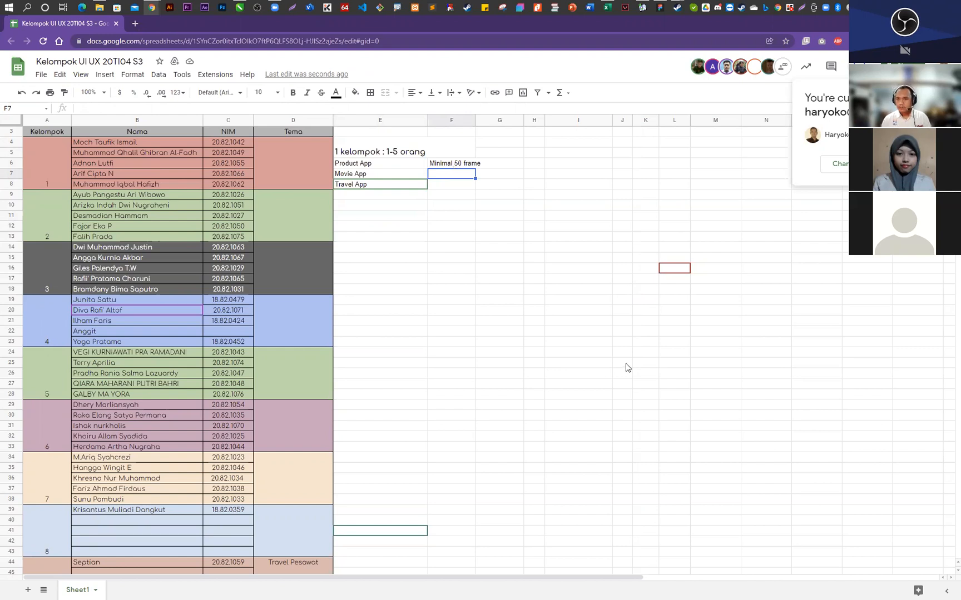
# - Add Kuliner App as a theme option in cell E9, below Travel App
pyautogui.click(357, 196)
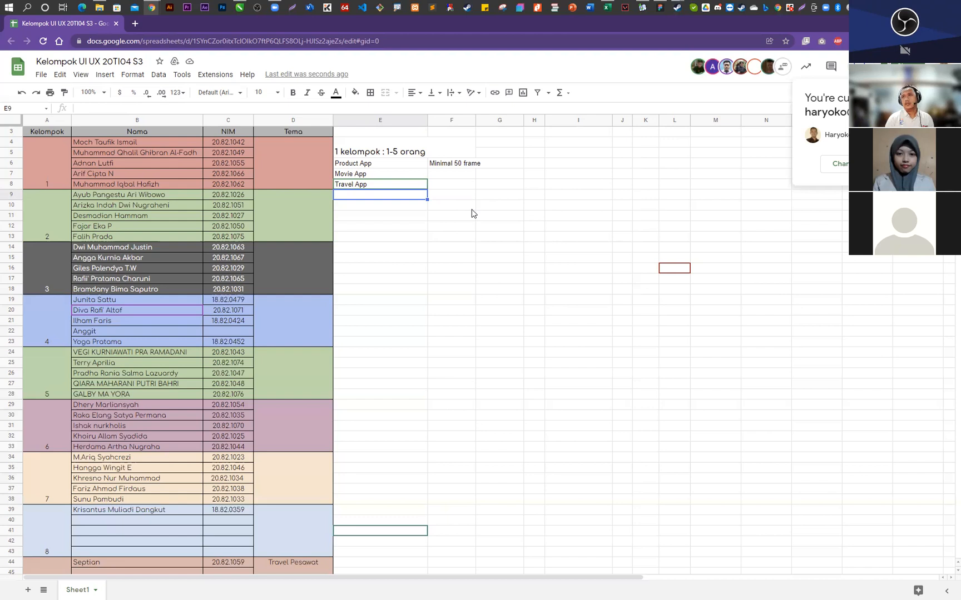
pyautogui.write('Kuli')
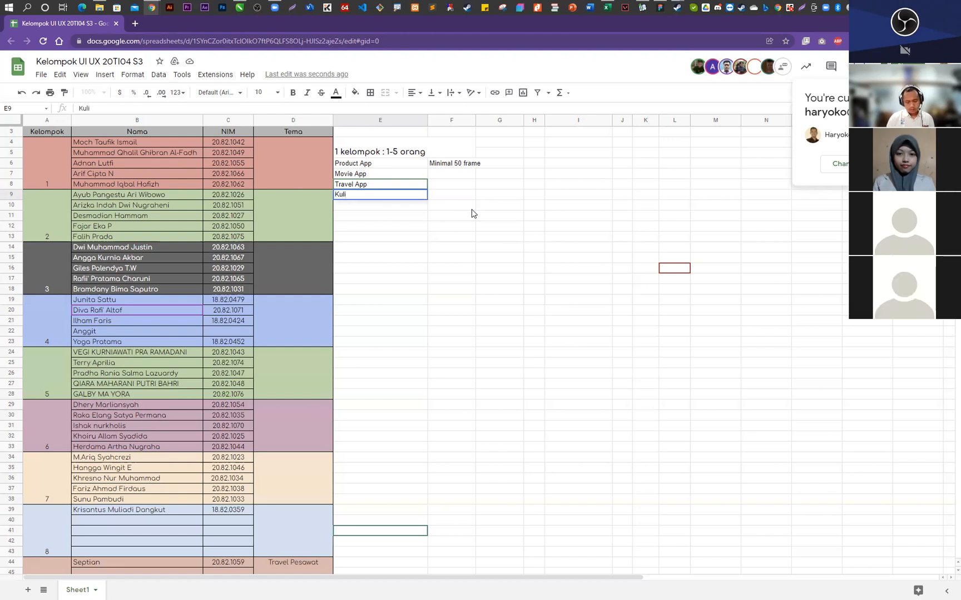
pyautogui.write('ner A')
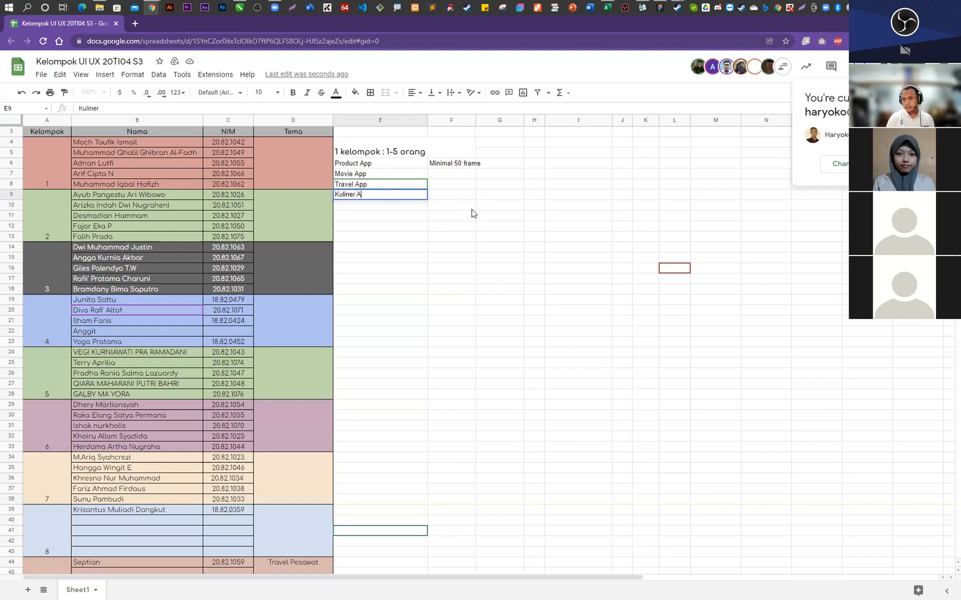
pyautogui.write('pp')
pyautogui.press('Return')
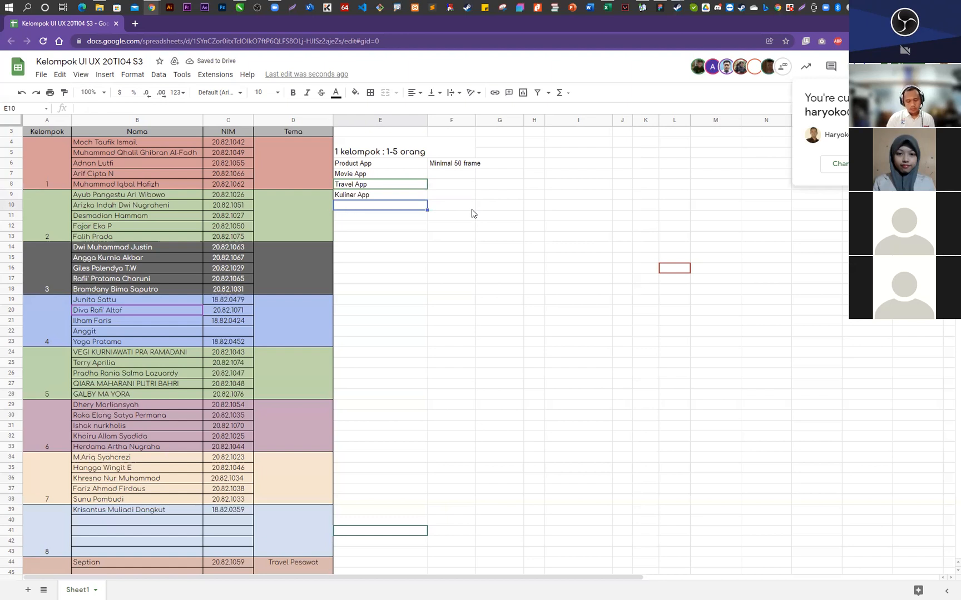
# - Add Aplikasi Kesehatan as a theme option in cell E10, below Kuliner App
pyautogui.write('a')
pyautogui.press('BackSpace')
pyautogui.write('Ap')
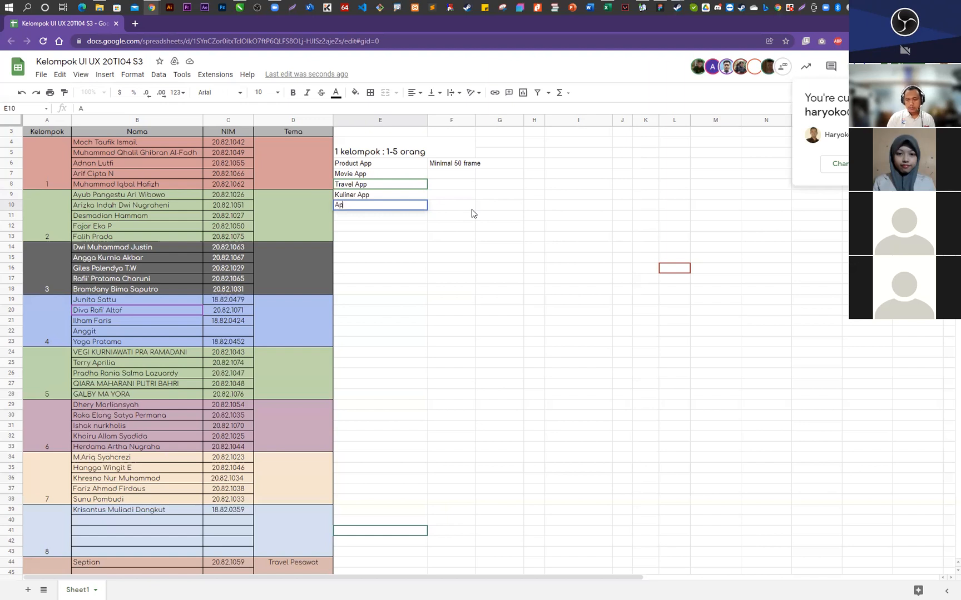
pyautogui.write('likasi Kese')
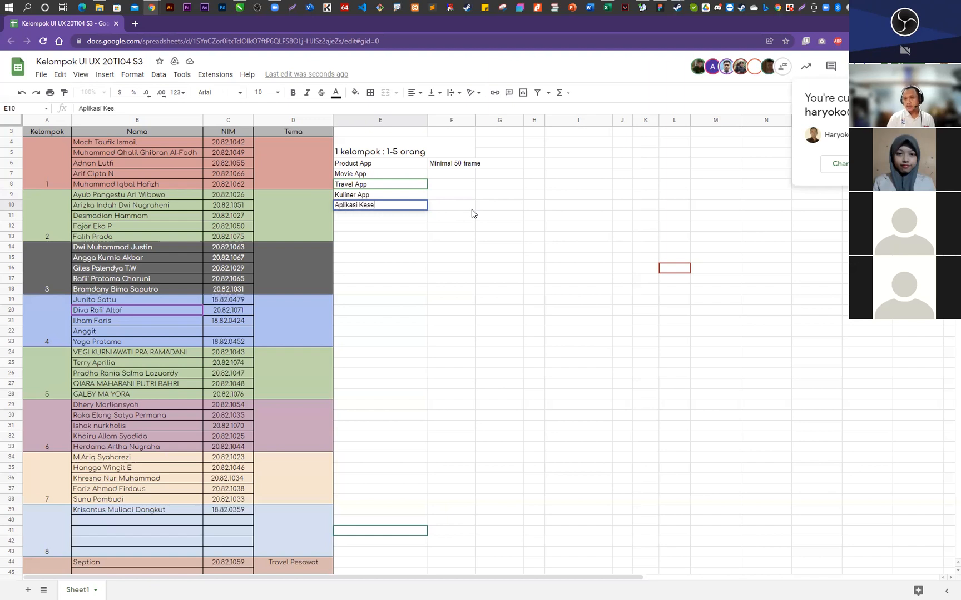
pyautogui.write('hatan')
pyautogui.press('Return')
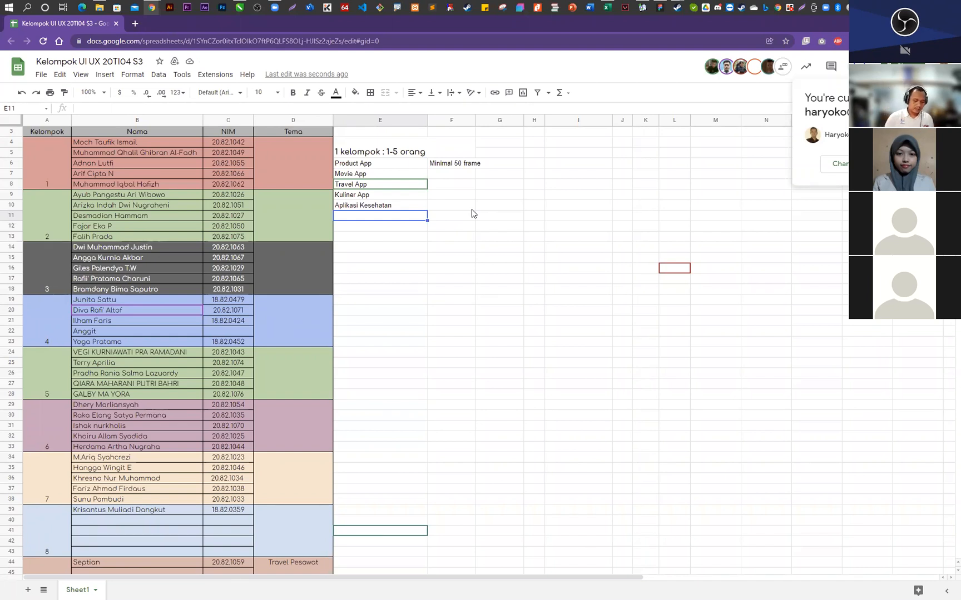
# - Add Steam App as a theme option in cell E11, below Aplikasi Kesehatan
pyautogui.write('Stream A')
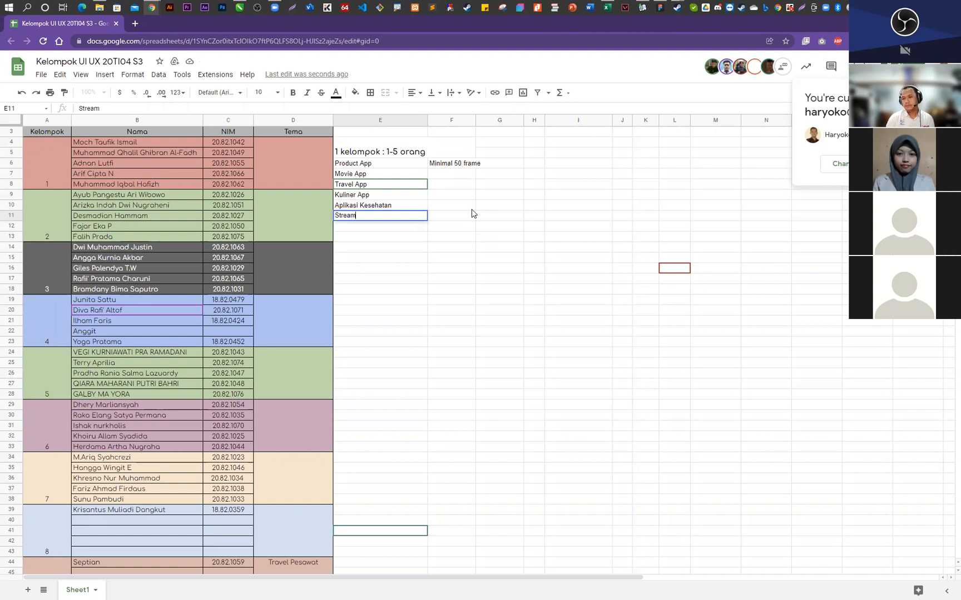
pyautogui.press('BackSpace')
pyautogui.press('BackSpace')
pyautogui.press('BackSpace')
pyautogui.press('BackSpace')
pyautogui.press('BackSpace')
pyautogui.press('BackSpace')
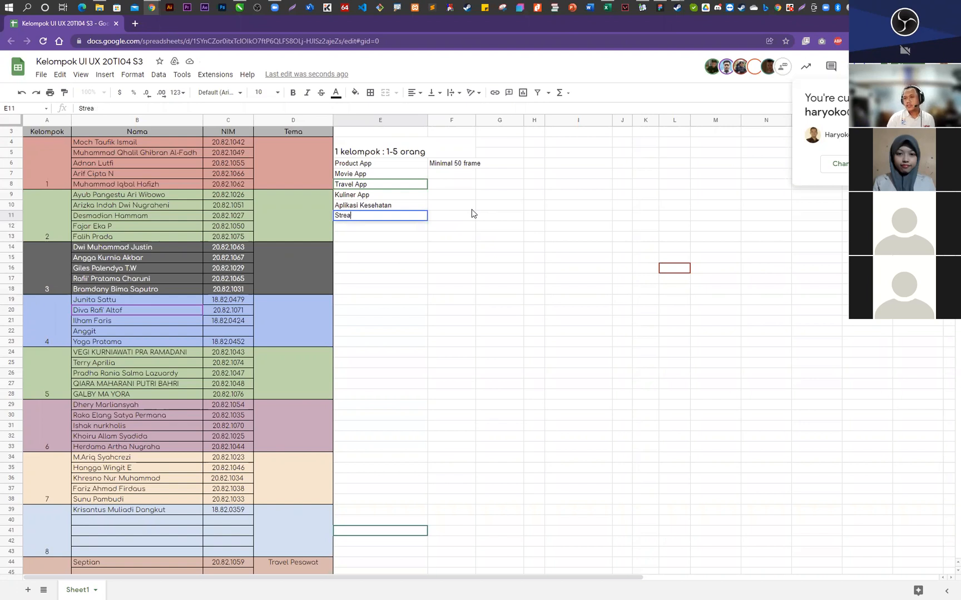
pyautogui.write('eam')
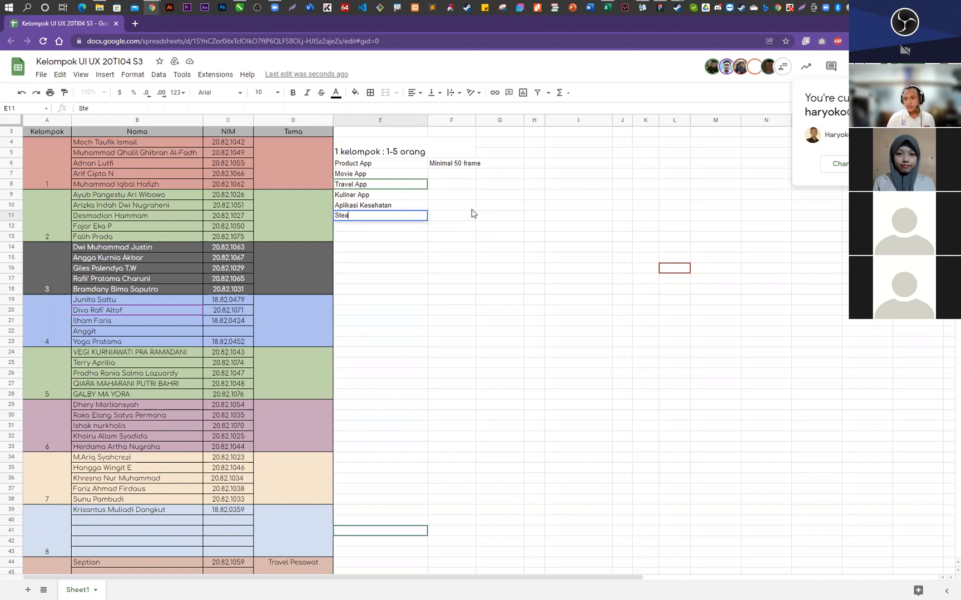
pyautogui.write(' A')
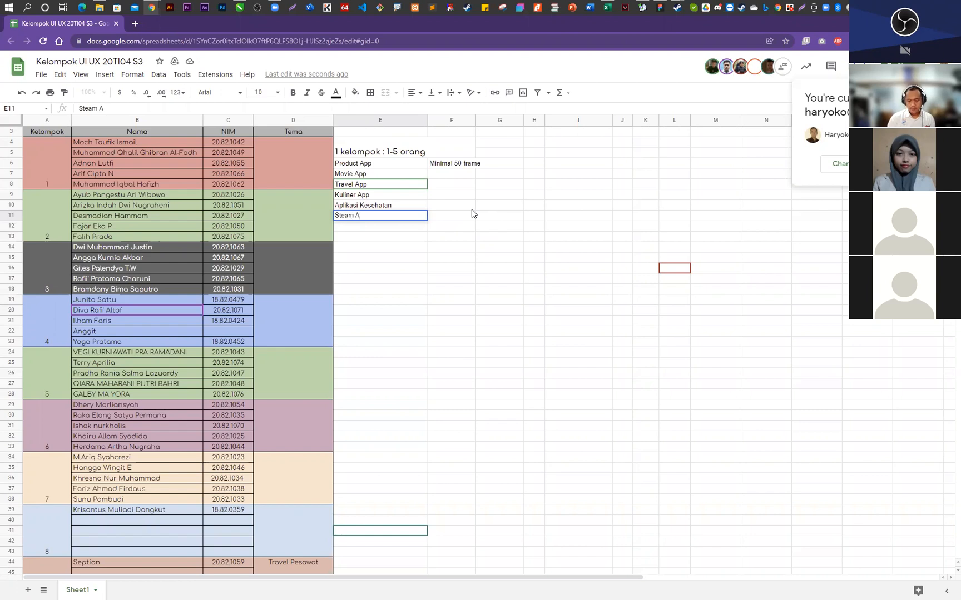
pyautogui.write('pp')
pyautogui.press('Return')
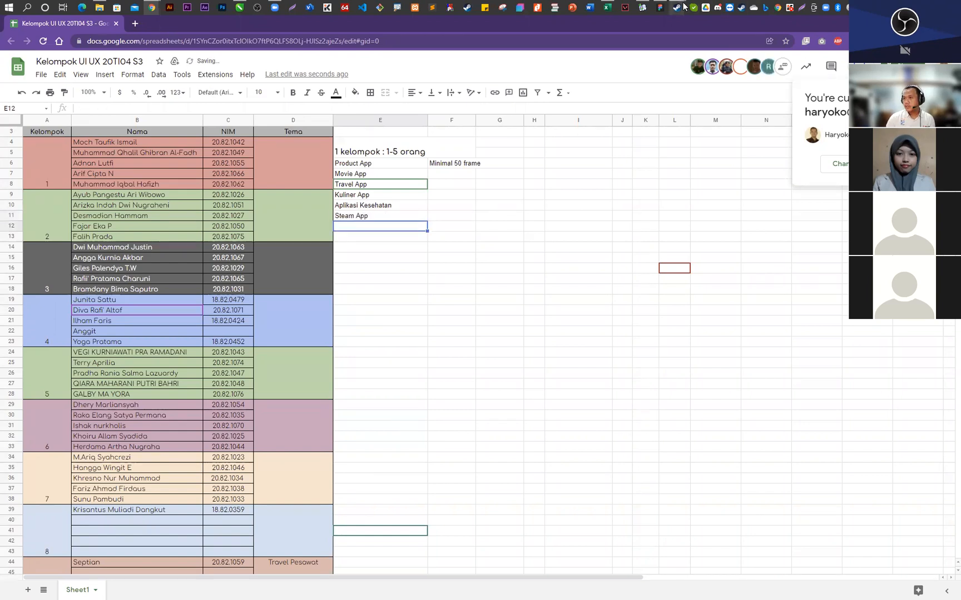
# - Switch to Steam and view its store front page as an example for the Steam App theme
pyautogui.moveTo(683, 6)
pyautogui.click(667, 52)
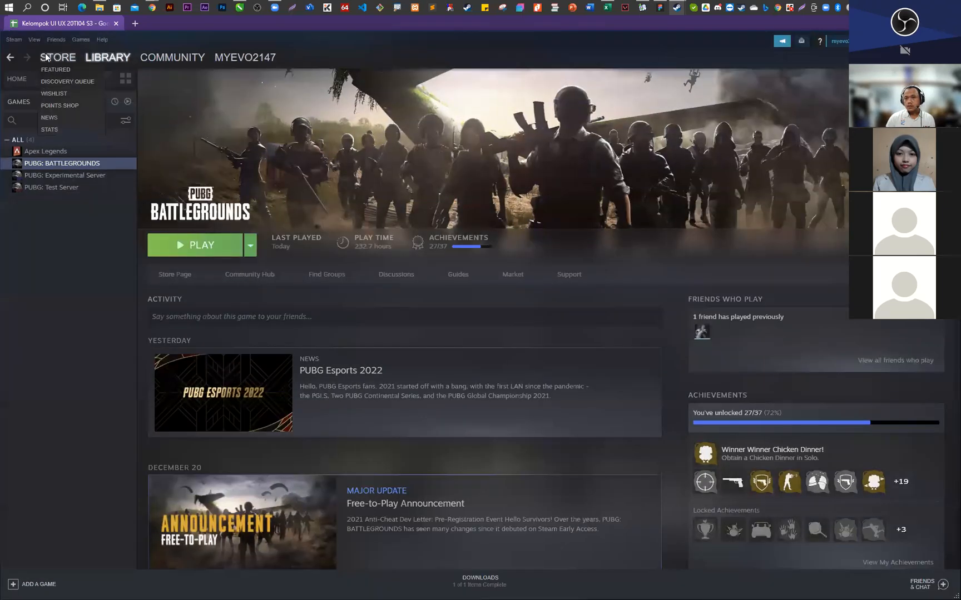
pyautogui.click(17, 40)
pyautogui.moveTo(32, 41)
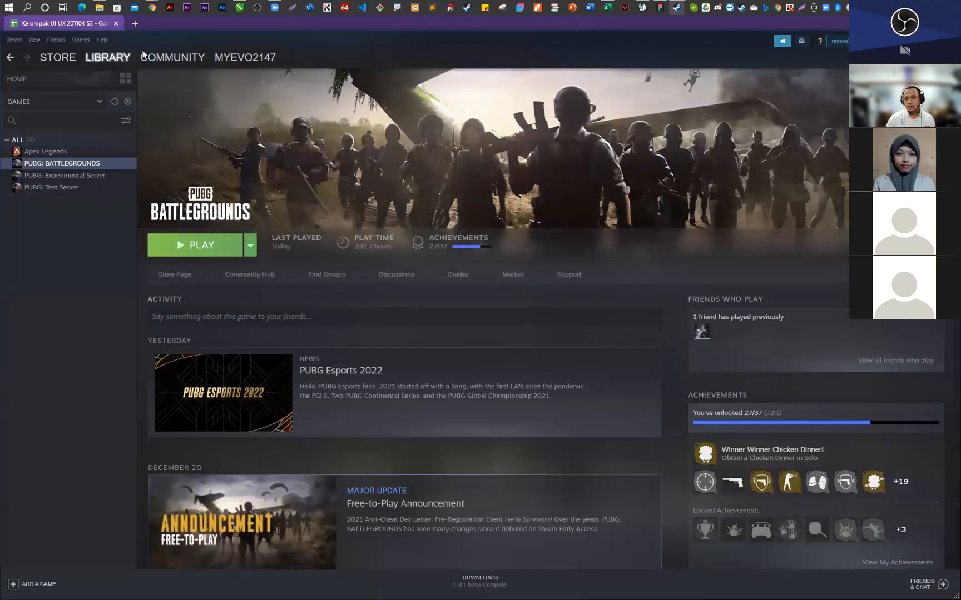
pyautogui.click(58, 56)
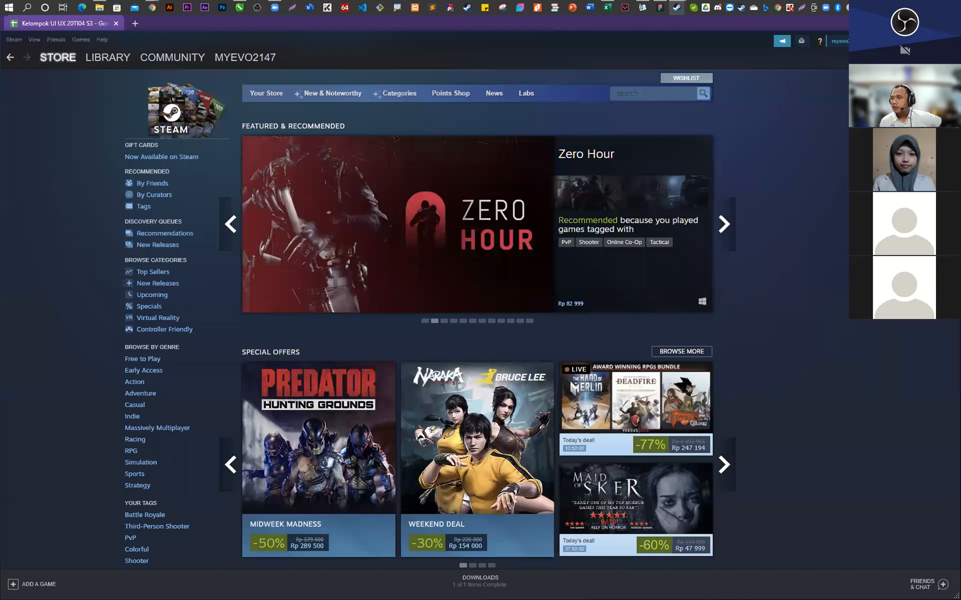
# - Switch to Figma and view the recently viewed design files
pyautogui.click(903, 22)
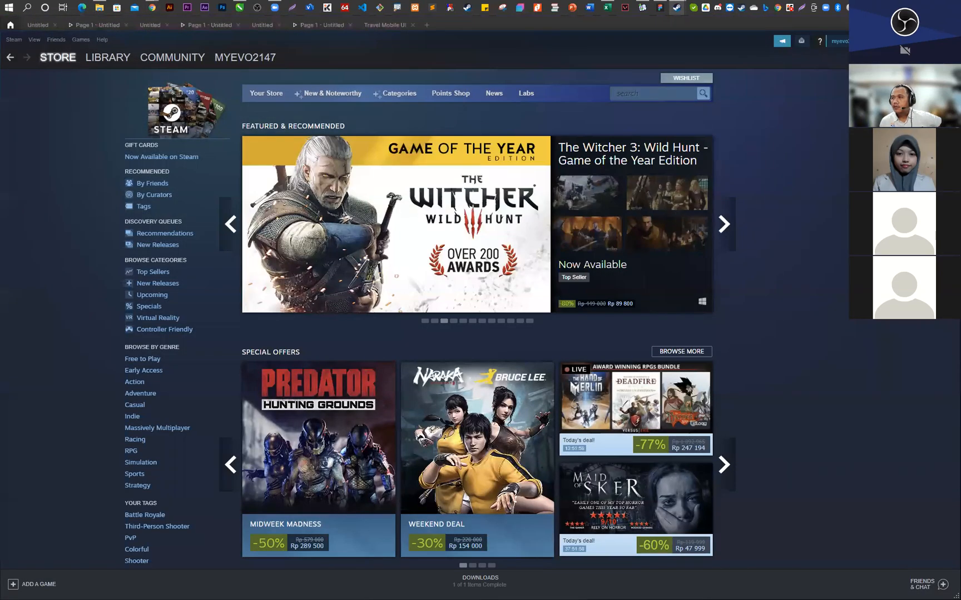
pyautogui.click(903, 24)
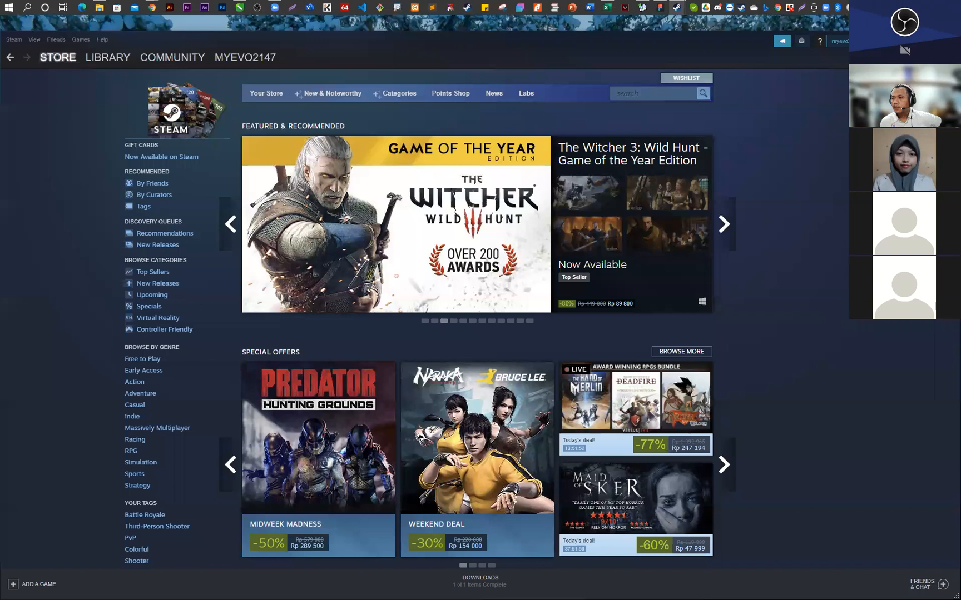
pyautogui.click(903, 24)
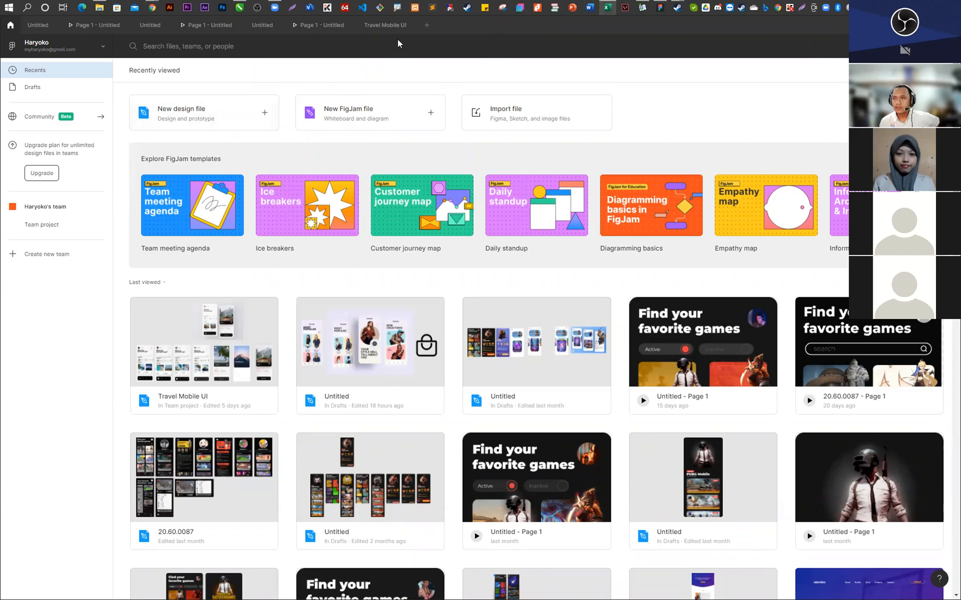
# - Switch back to the Kelompok UI UX 20TI04 S3 spreadsheet in Chrome and add the theme option Jual beli Property Game in cell E12
pyautogui.moveTo(152, 8)
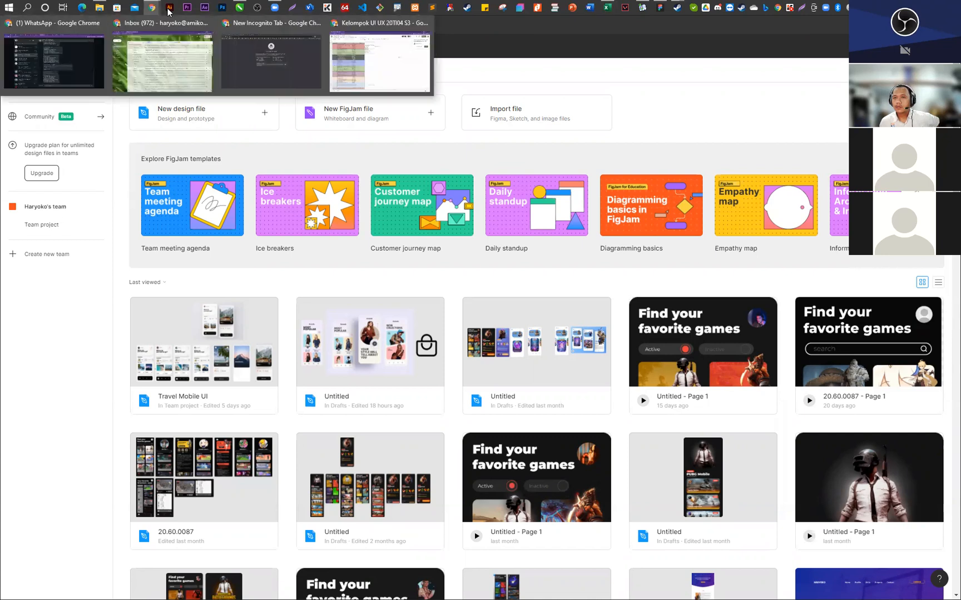
pyautogui.click(396, 56)
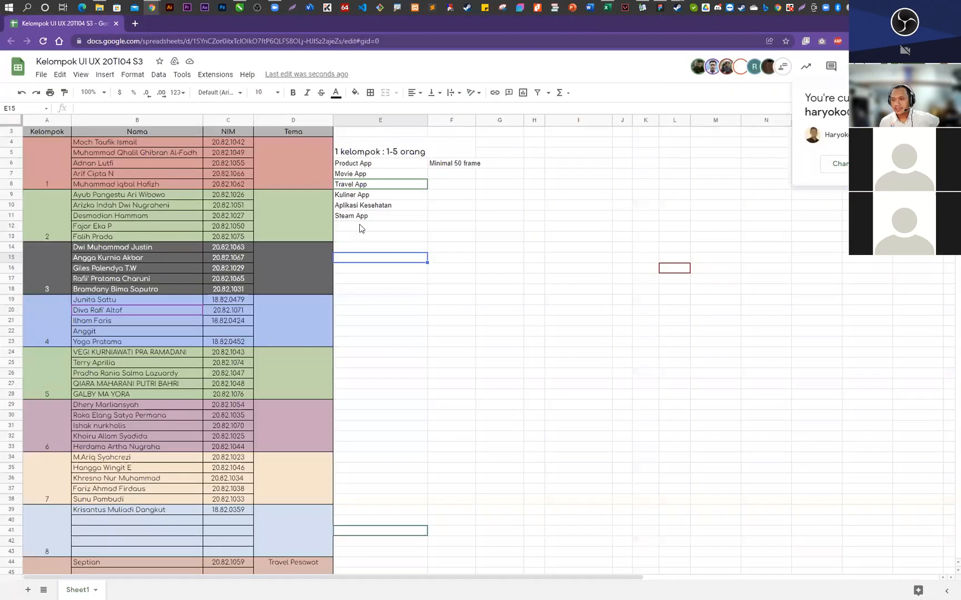
pyautogui.click(359, 228)
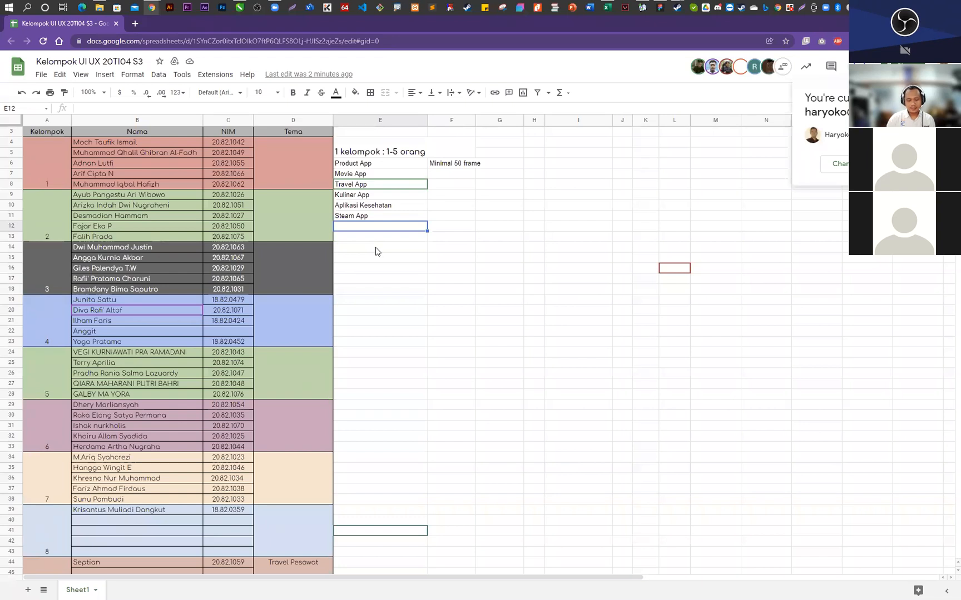
pyautogui.write('Ju')
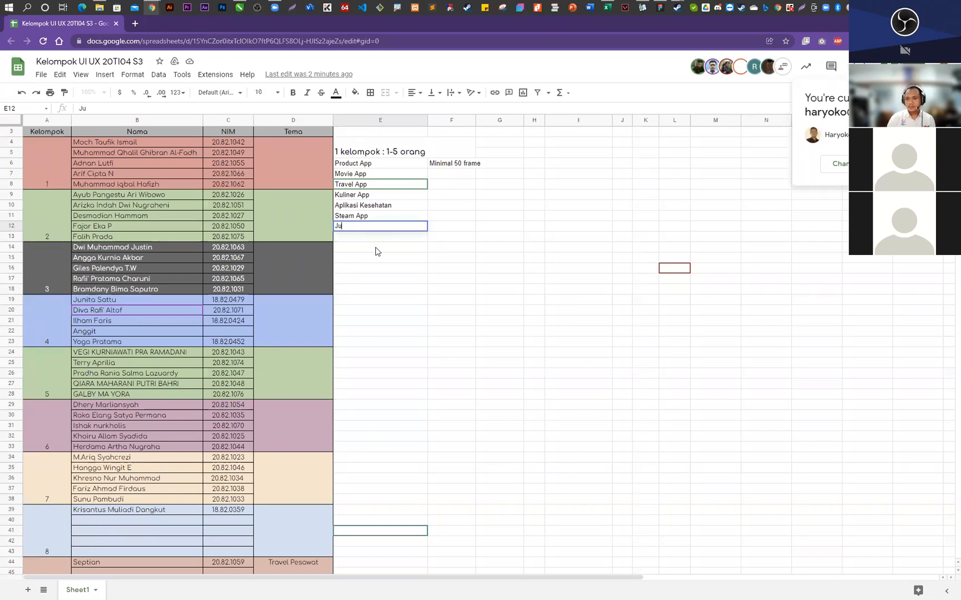
pyautogui.write('al be')
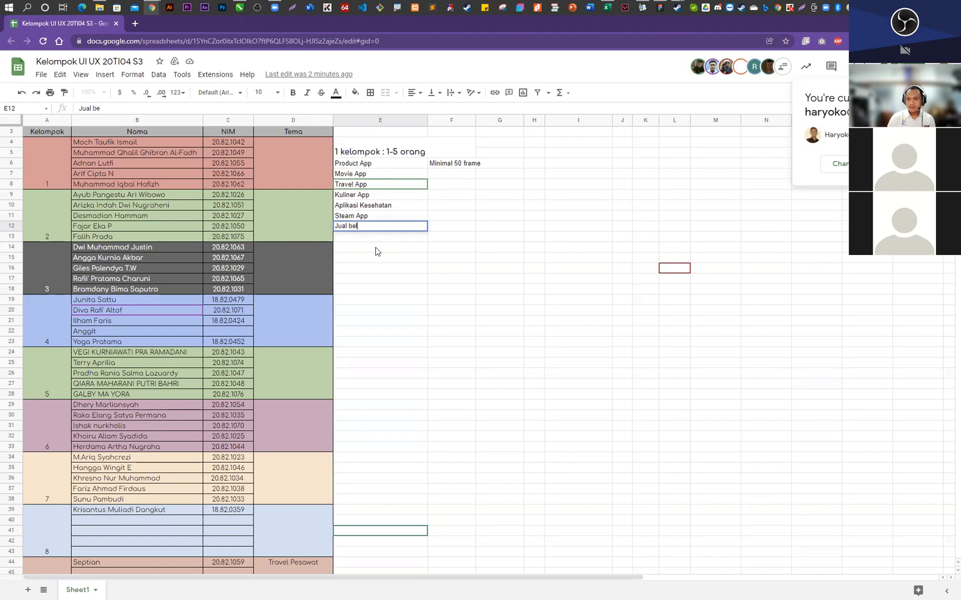
pyautogui.write('li Propert')
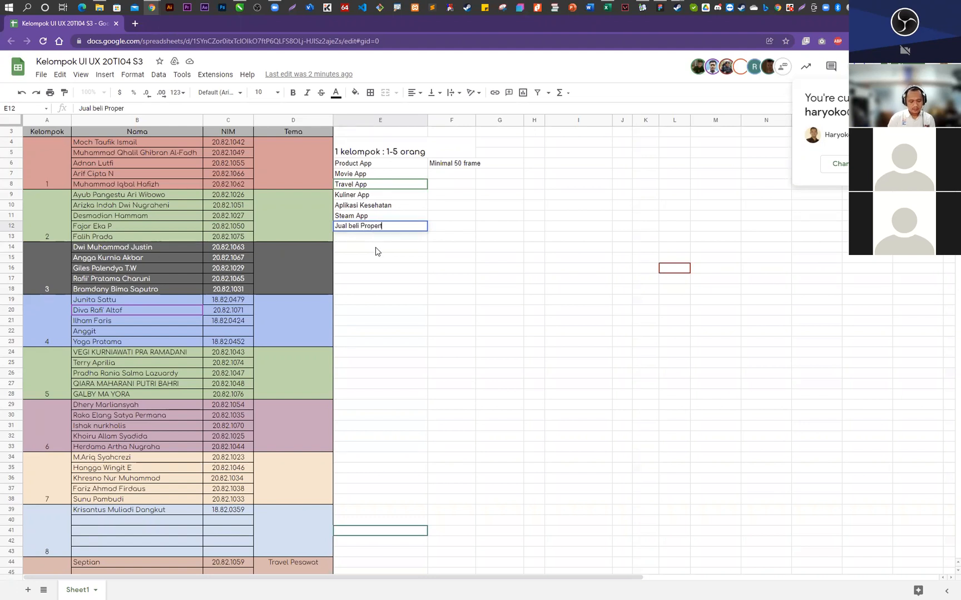
pyautogui.write('y Game')
pyautogui.press('Return')
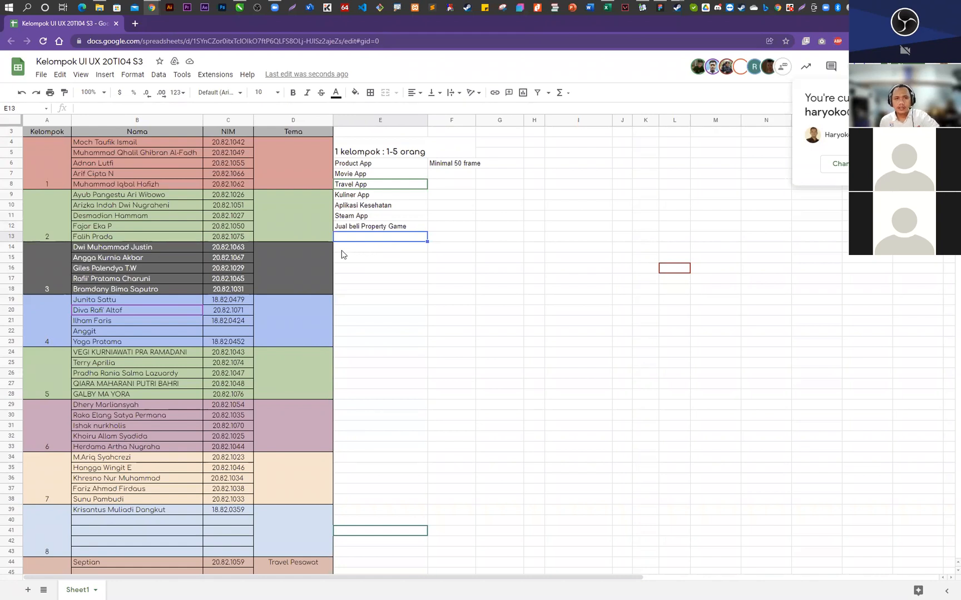
pyautogui.click(400, 195)
pyautogui.click(398, 185)
pyautogui.click(396, 206)
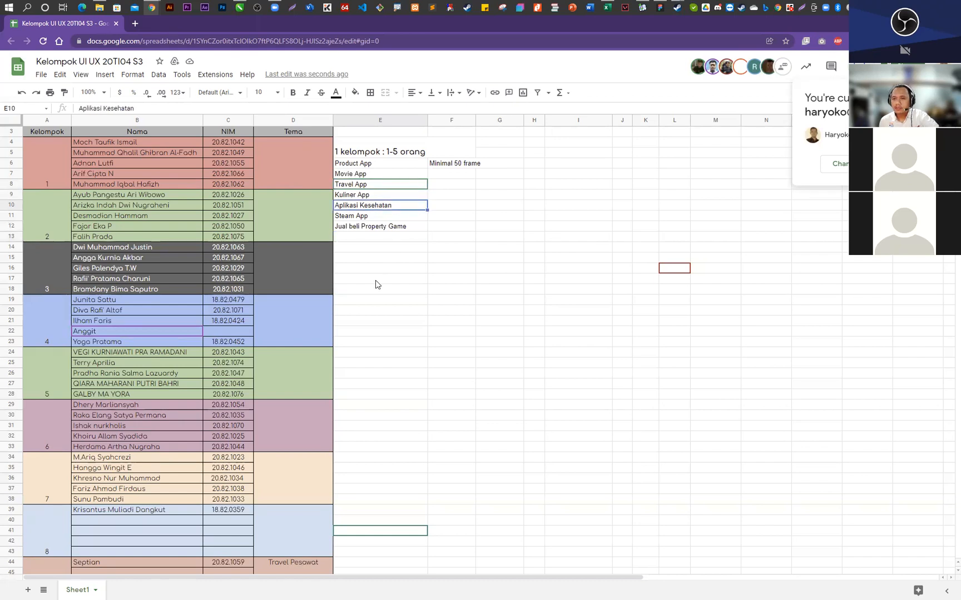
pyautogui.click(365, 196)
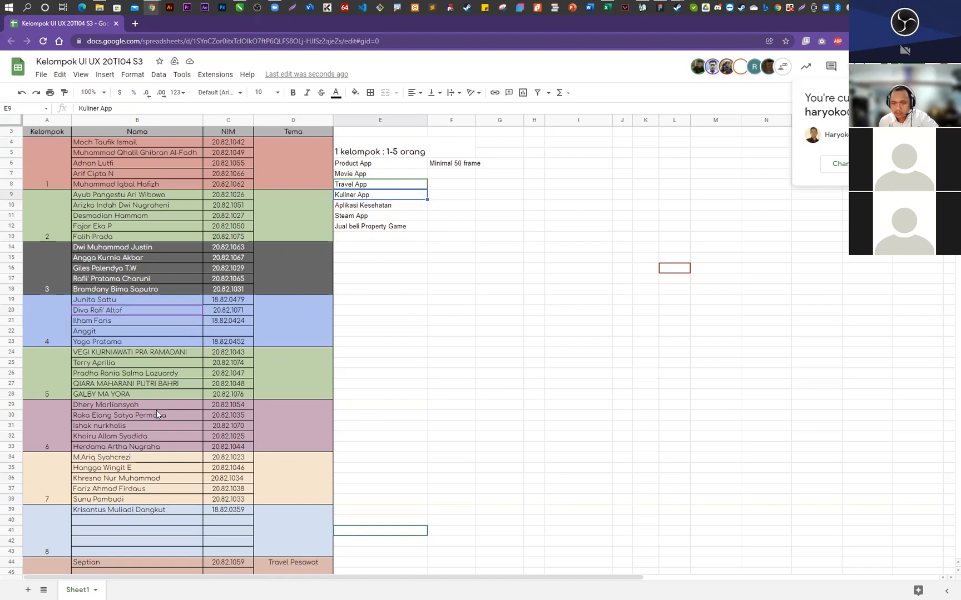
# - Enter Steam App as group 3's theme in its merged Tema cell
pyautogui.click(294, 274)
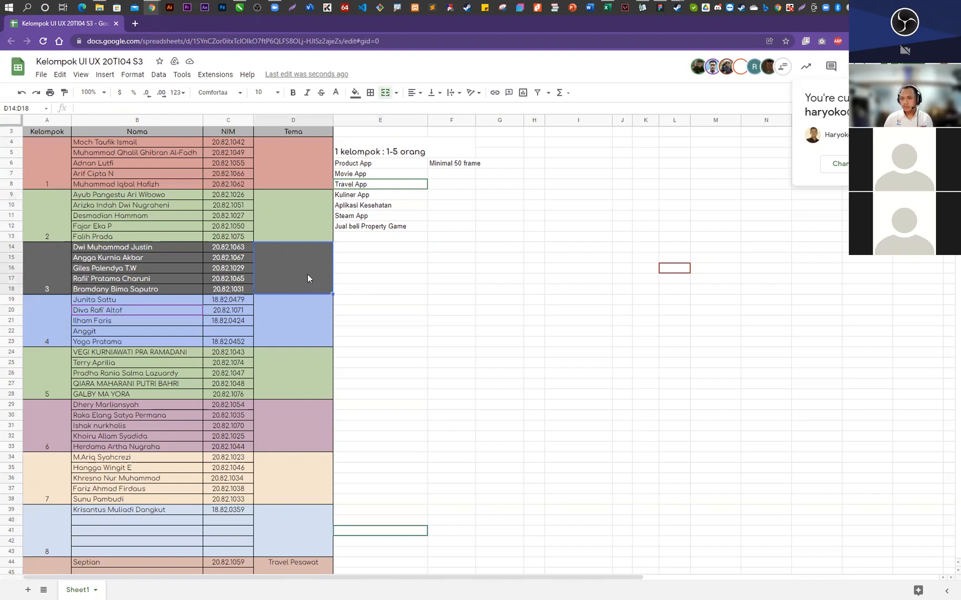
pyautogui.write('Steam ')
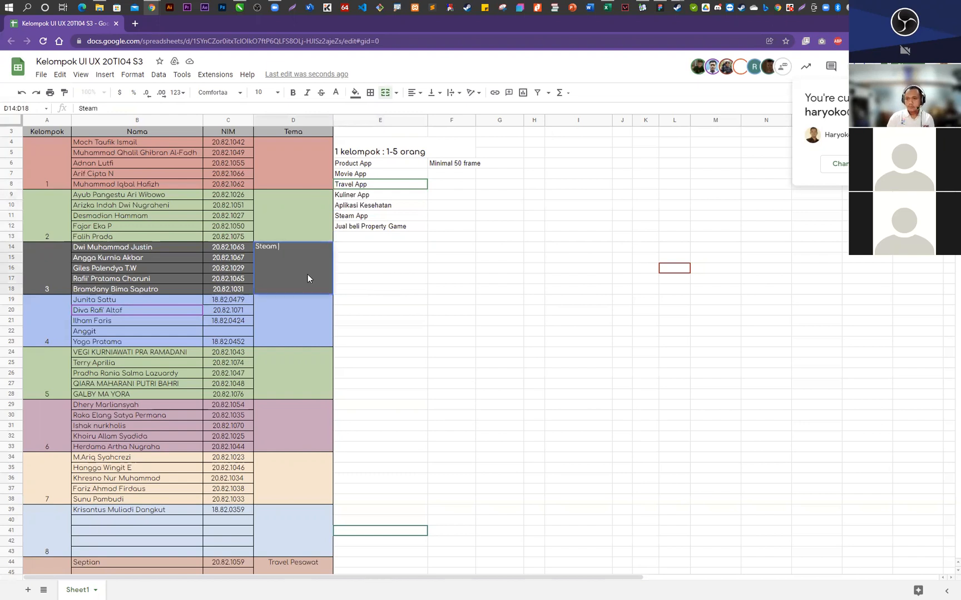
pyautogui.write('App')
pyautogui.press('Return')
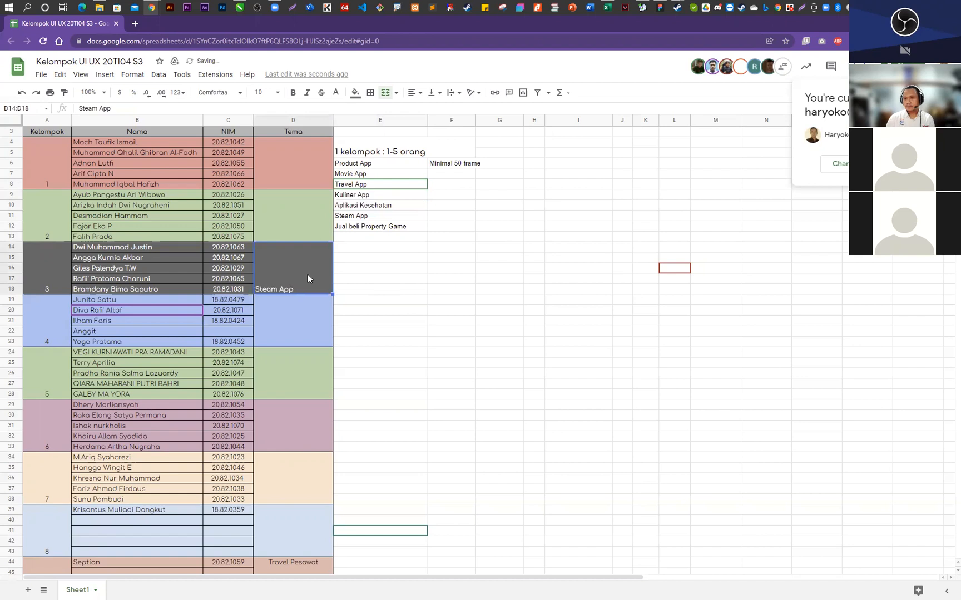
# - Center the Steam App text horizontally and vertically in group 3's Tema cell
pyautogui.click(414, 93)
pyautogui.click(426, 110)
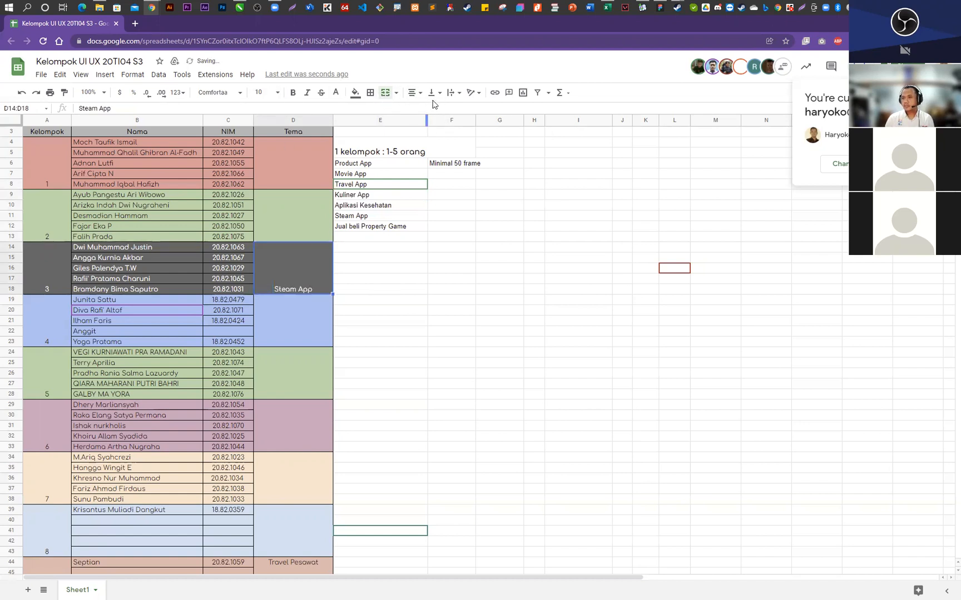
pyautogui.click(448, 93)
pyautogui.click(440, 95)
pyautogui.click(444, 111)
pyautogui.click(392, 311)
pyautogui.click(300, 285)
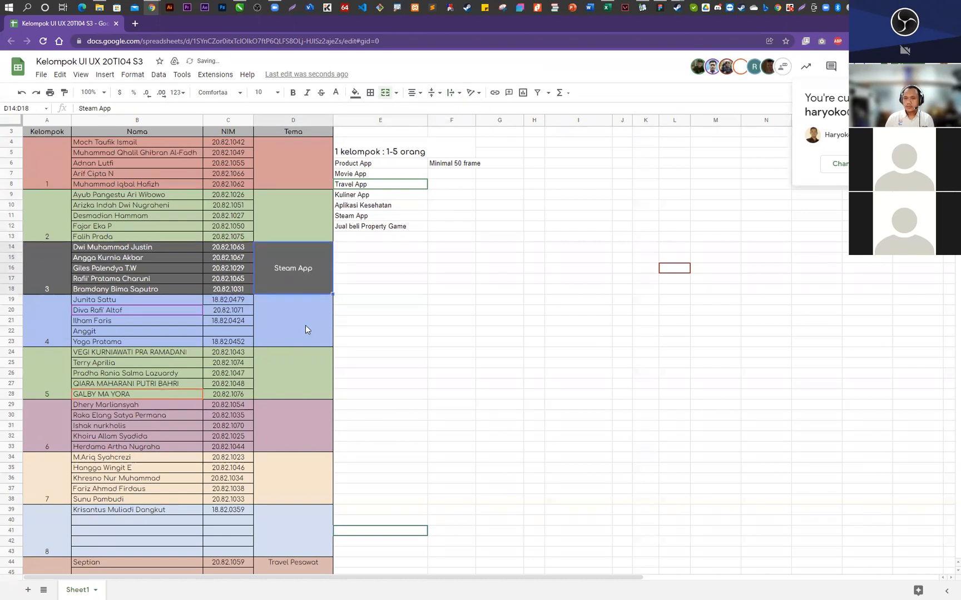
pyautogui.click(297, 203)
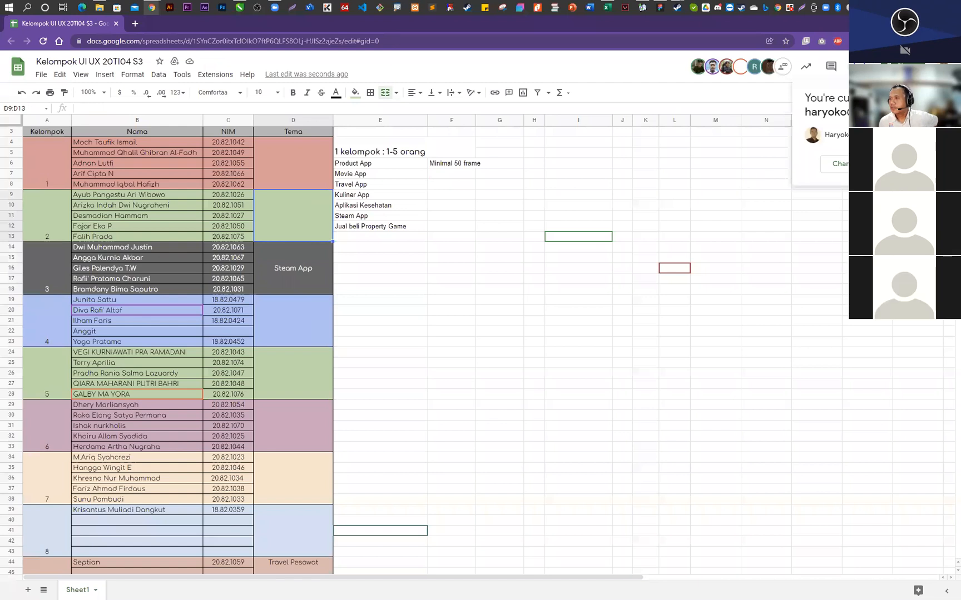
pyautogui.click(380, 302)
pyautogui.click(378, 197)
pyautogui.click(375, 166)
pyautogui.click(381, 238)
pyautogui.click(381, 225)
pyautogui.click(378, 196)
pyautogui.click(377, 167)
# - Fill the Steam App option in cell E11 with the standard red color to mark it as taken
pyautogui.click(374, 217)
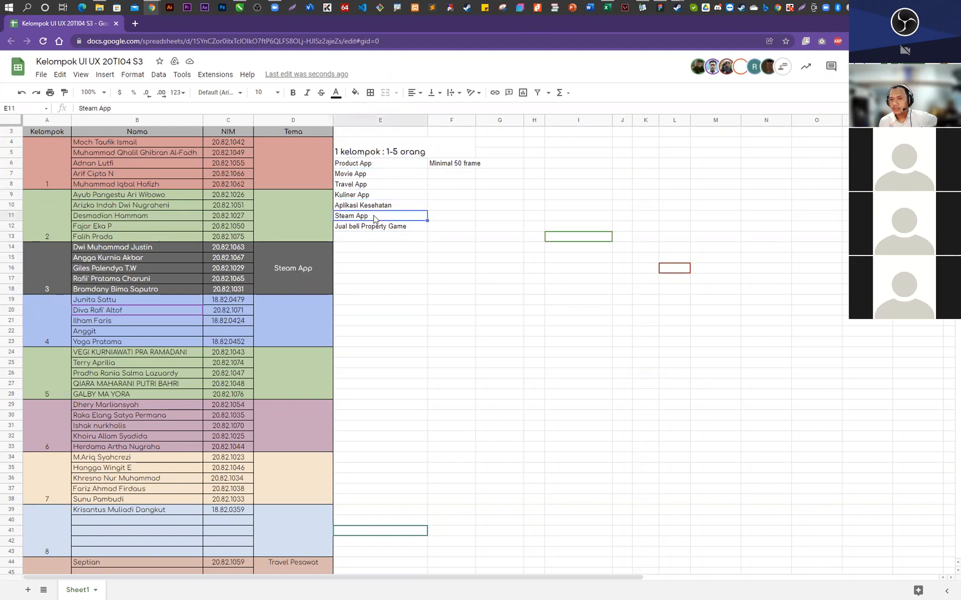
pyautogui.click(356, 93)
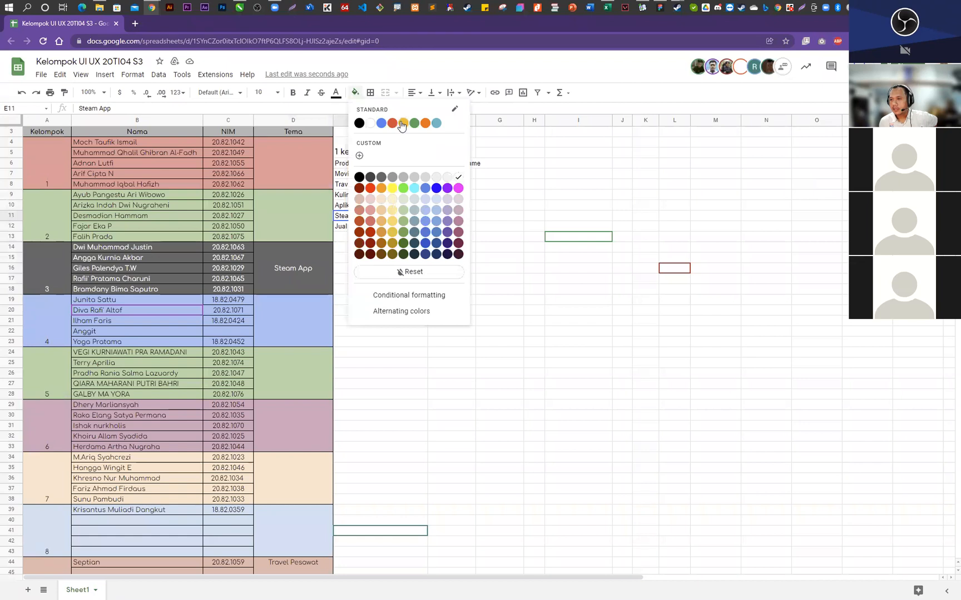
pyautogui.click(392, 123)
pyautogui.click(456, 258)
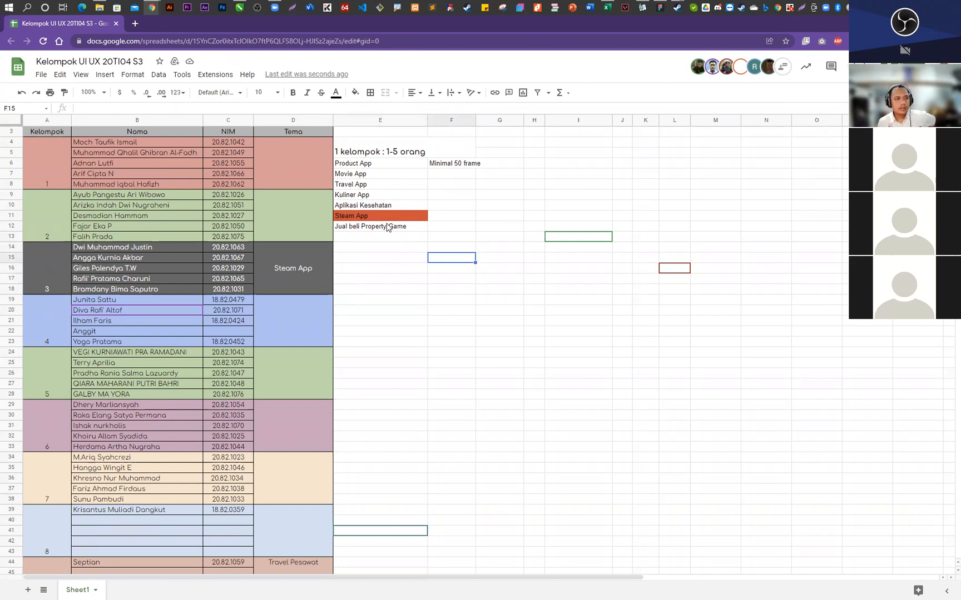
# - Search the web for cookpad in a new browser tab and open the Indonesian Cookpad site
pyautogui.hotkey('alt', 'Tab')
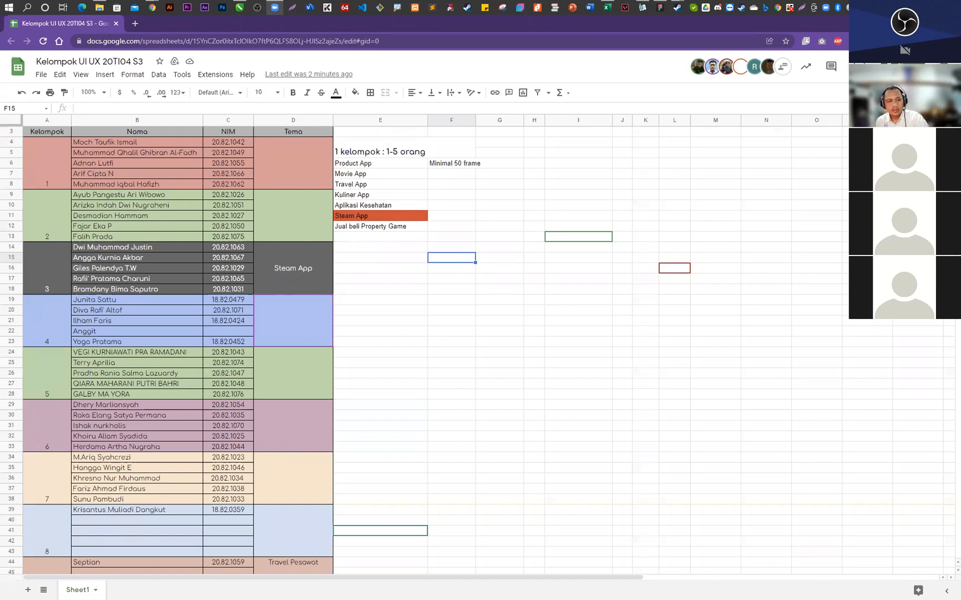
pyautogui.click(135, 23)
pyautogui.write('coo')
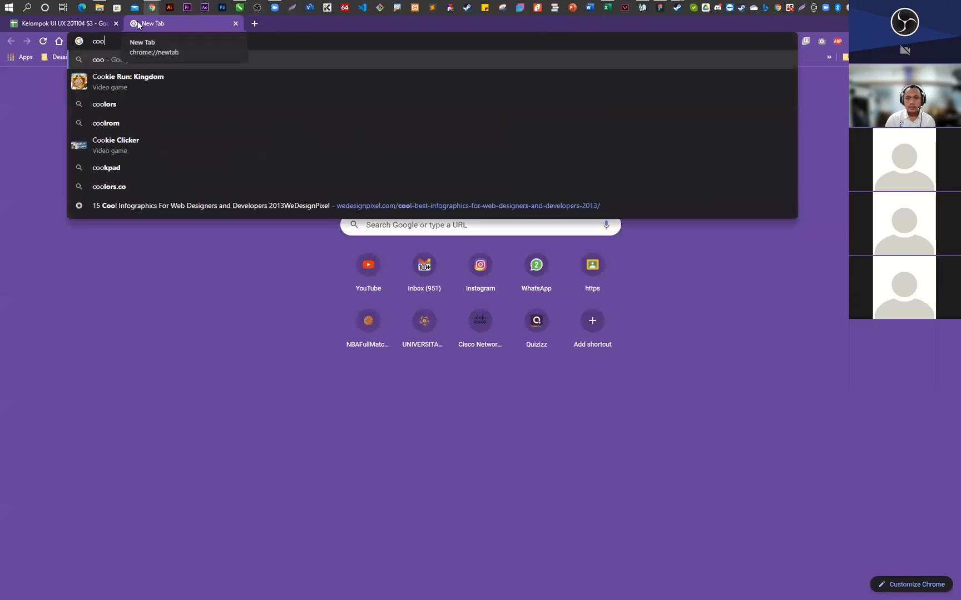
pyautogui.write('kpad')
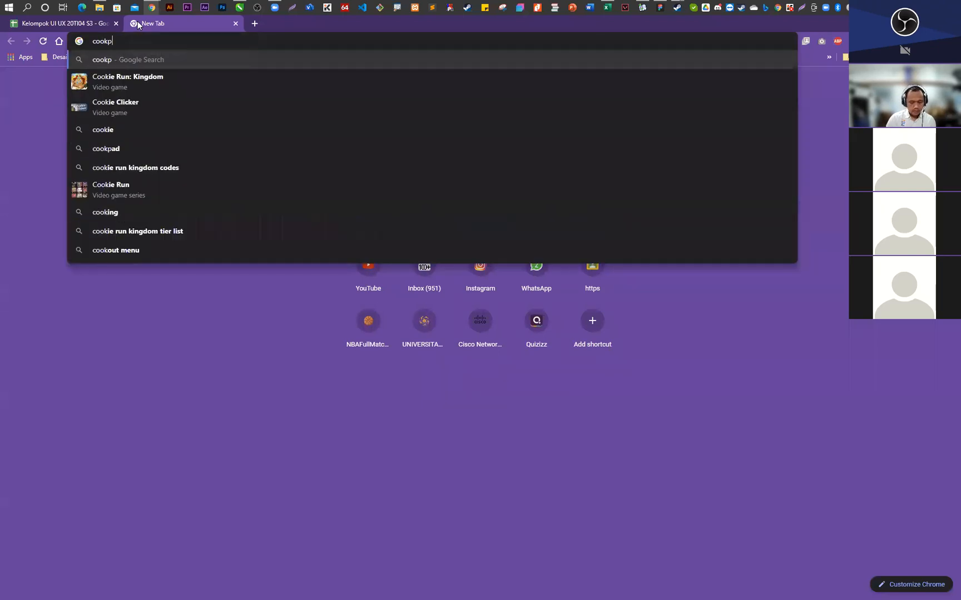
pyautogui.press('Return')
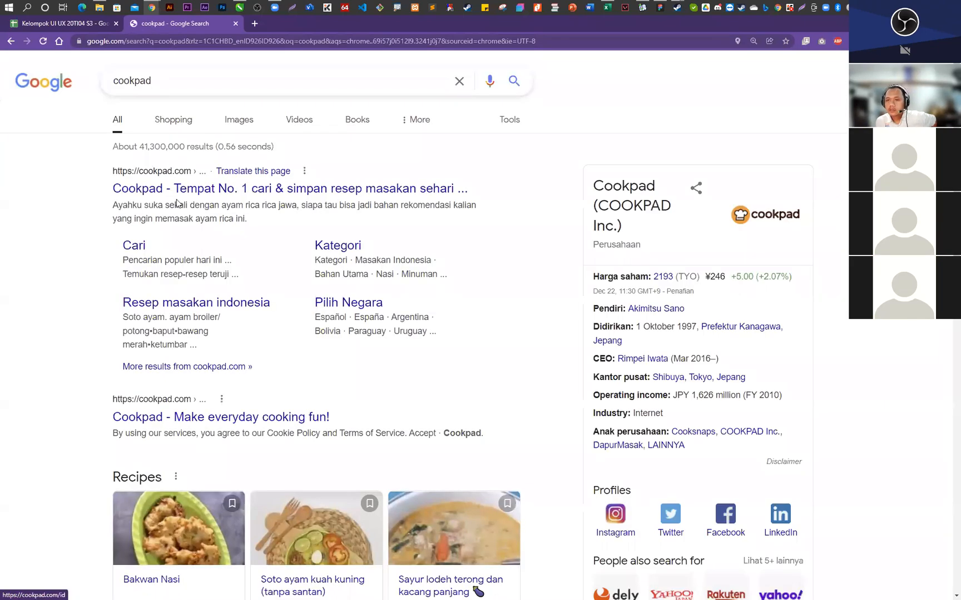
pyautogui.click(178, 189)
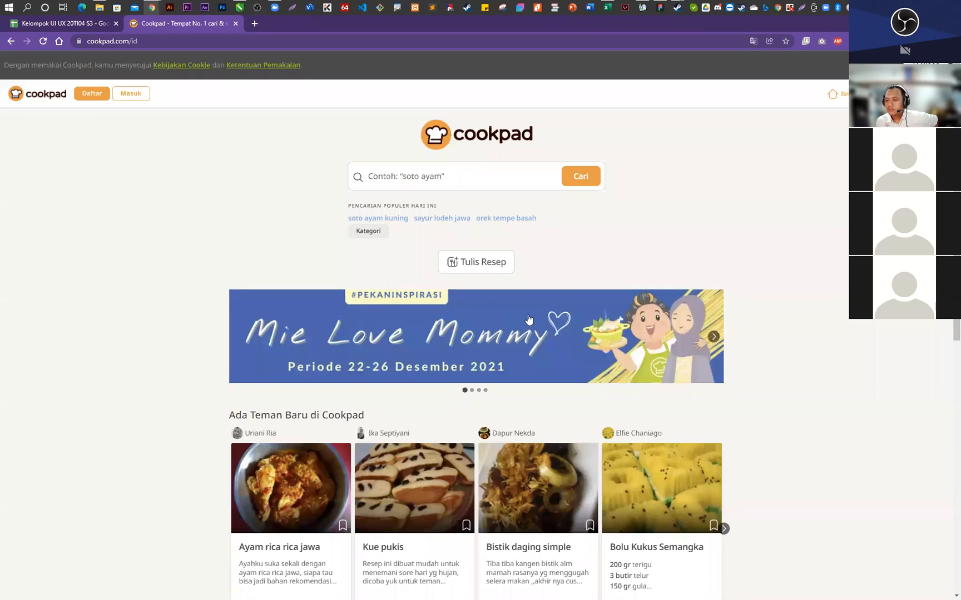
# - Look through the Cookpad home page, examining its recipe, ingredient, Cooksnap and kitchen tips sections as a culinary app reference
pyautogui.scroll(-6, 534, 323)
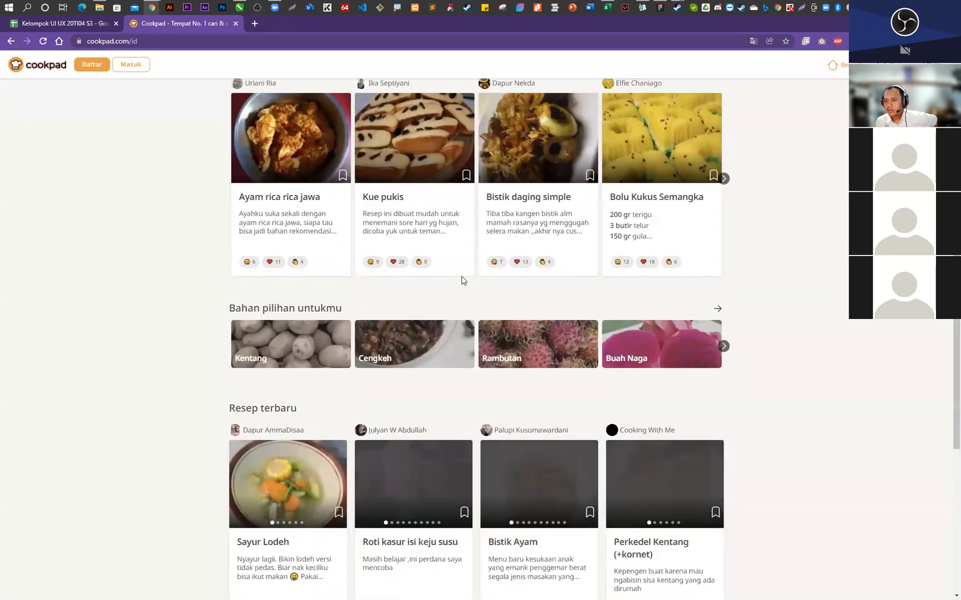
pyautogui.scroll(-5, 452, 285)
pyautogui.scroll(-3, 453, 287)
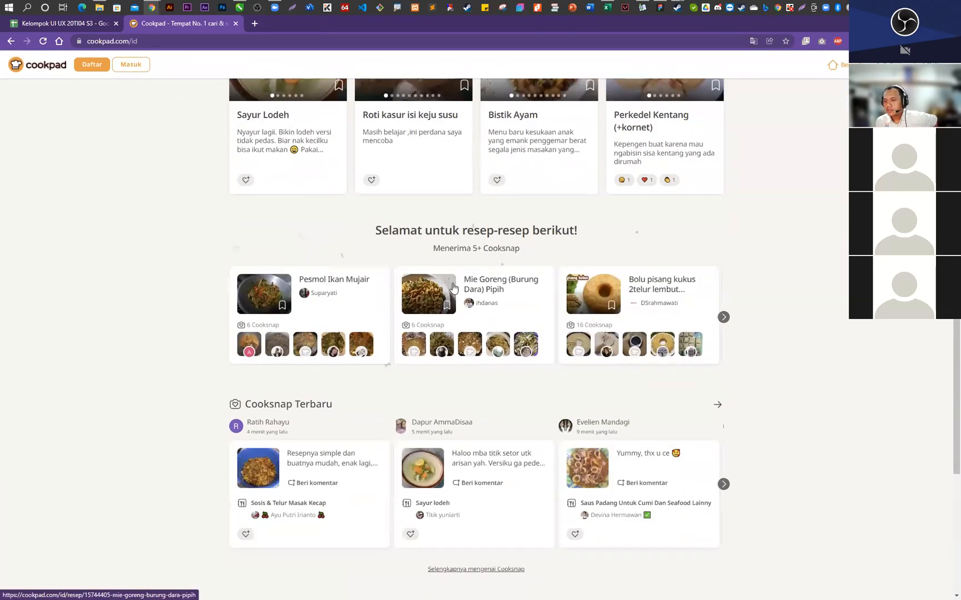
pyautogui.scroll(10, 452, 291)
pyautogui.scroll(4, 448, 288)
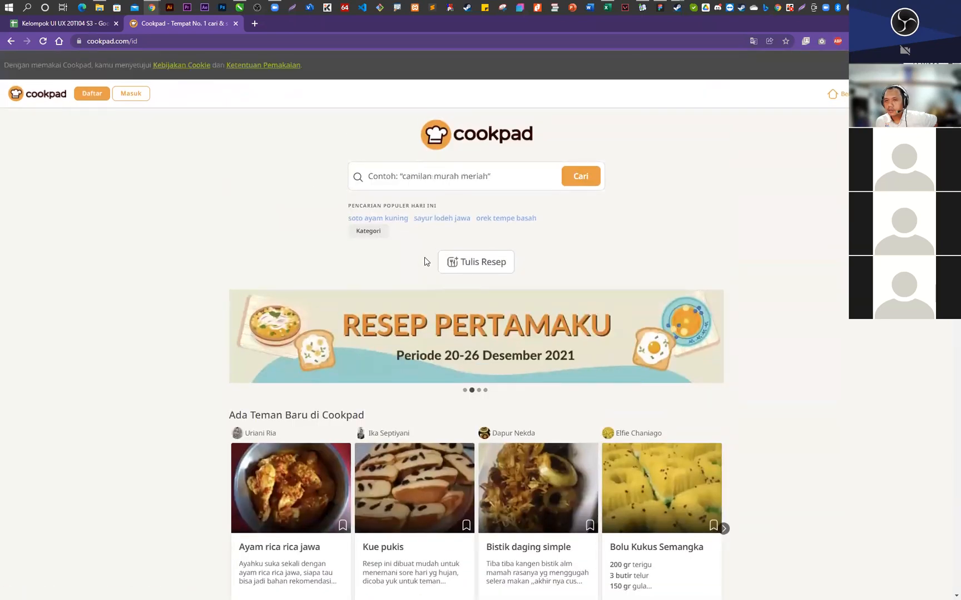
pyautogui.scroll(-1, 419, 255)
pyautogui.scroll(-2, 419, 272)
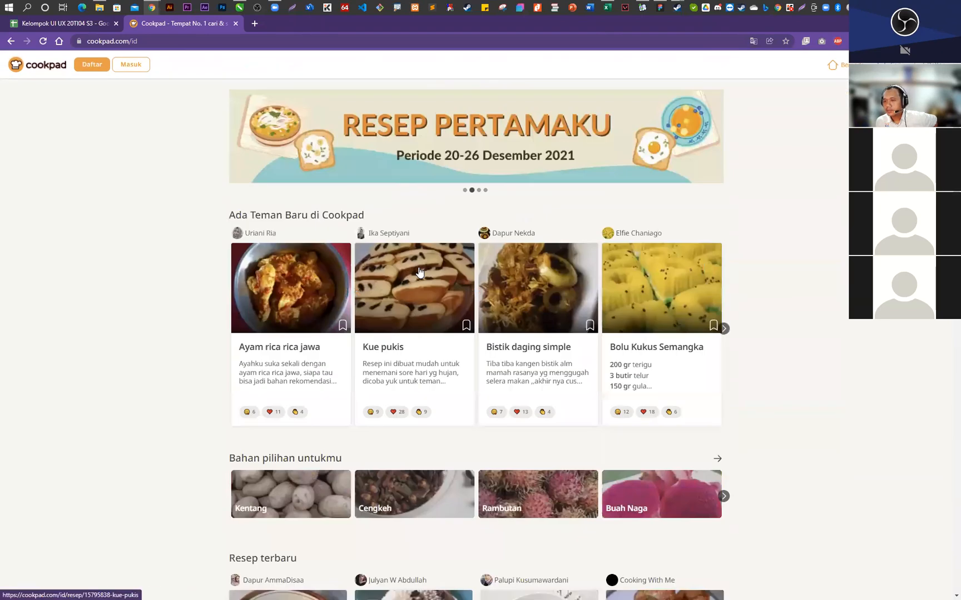
pyautogui.scroll(-11, 419, 271)
pyautogui.scroll(-2, 419, 271)
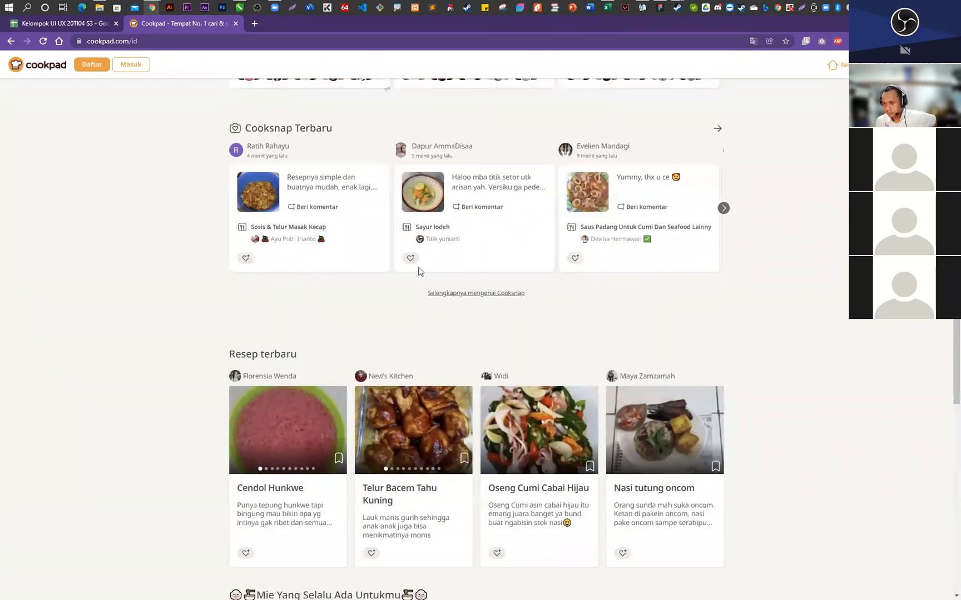
pyautogui.scroll(-4, 419, 271)
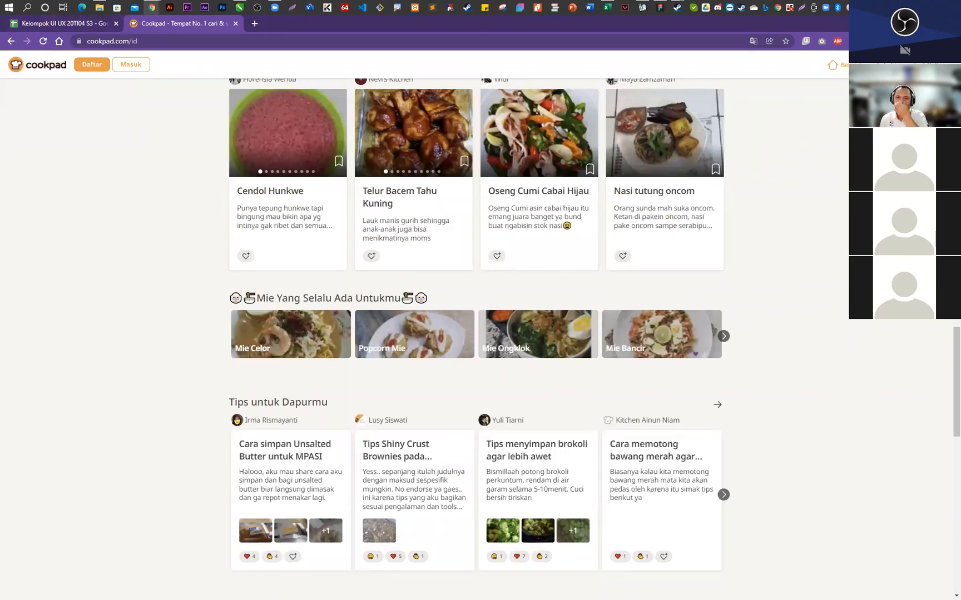
# - Switch back to the Kelompok UI UX 20TI04 S3 spreadsheet in Chrome
pyautogui.hotkey('alt', 'Tab')
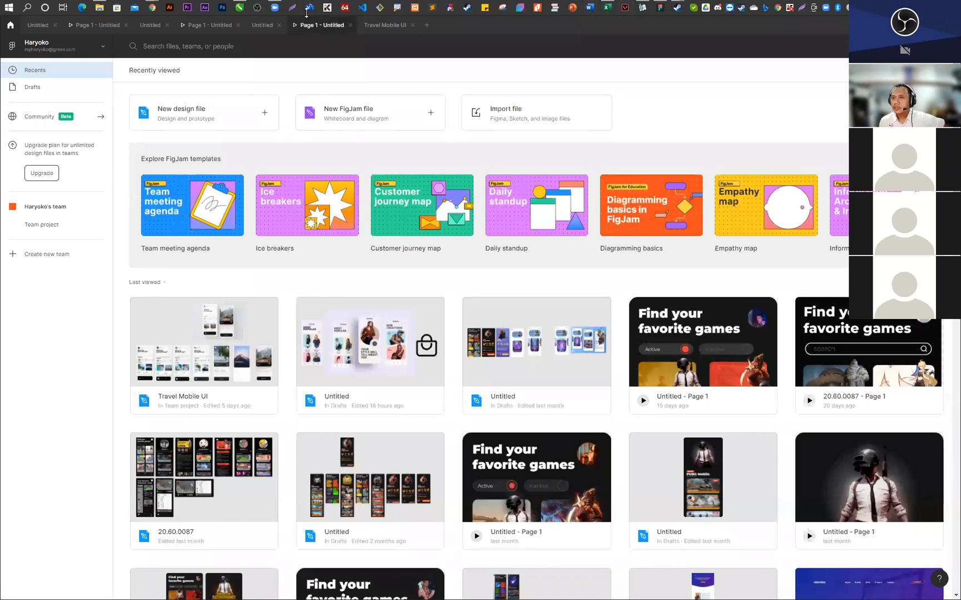
pyautogui.moveTo(149, 12)
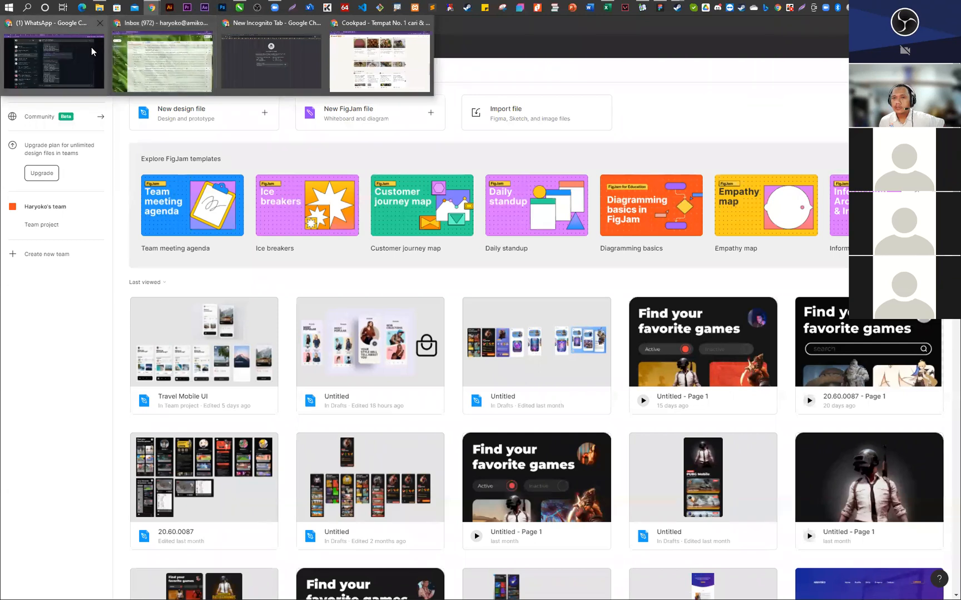
pyautogui.click(362, 59)
pyautogui.click(81, 23)
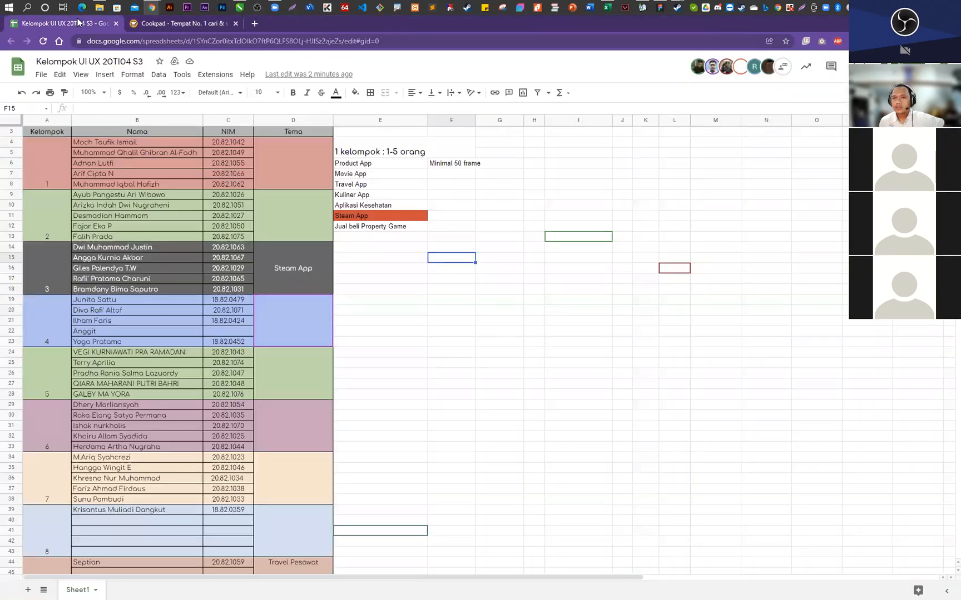
# - Add the theme option "Remake/Redesign App (Misal M-Banking, Peduli-Lindungi dll)" in cell E13
pyautogui.click(356, 236)
pyautogui.write('Remak')
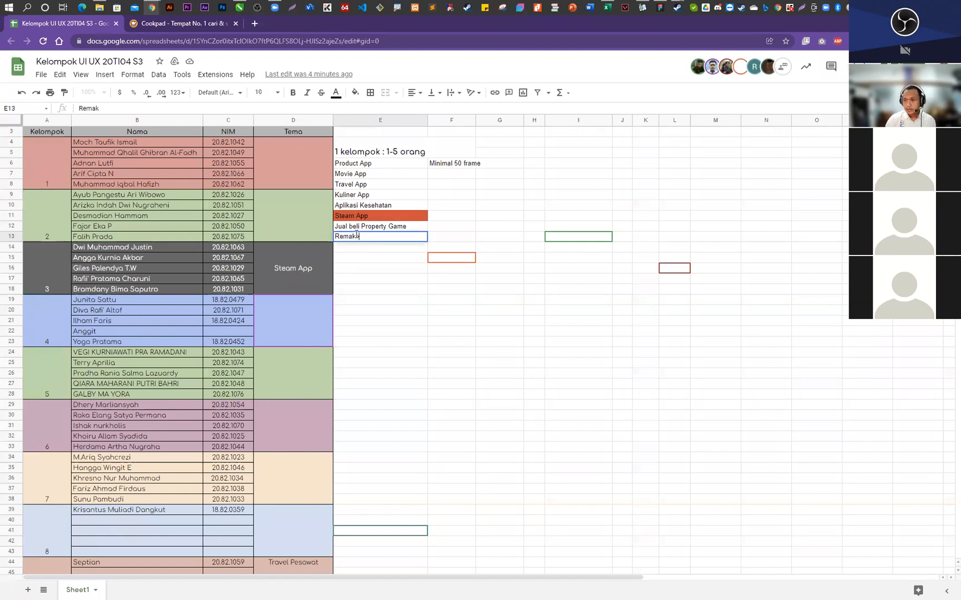
pyautogui.write('e/Re')
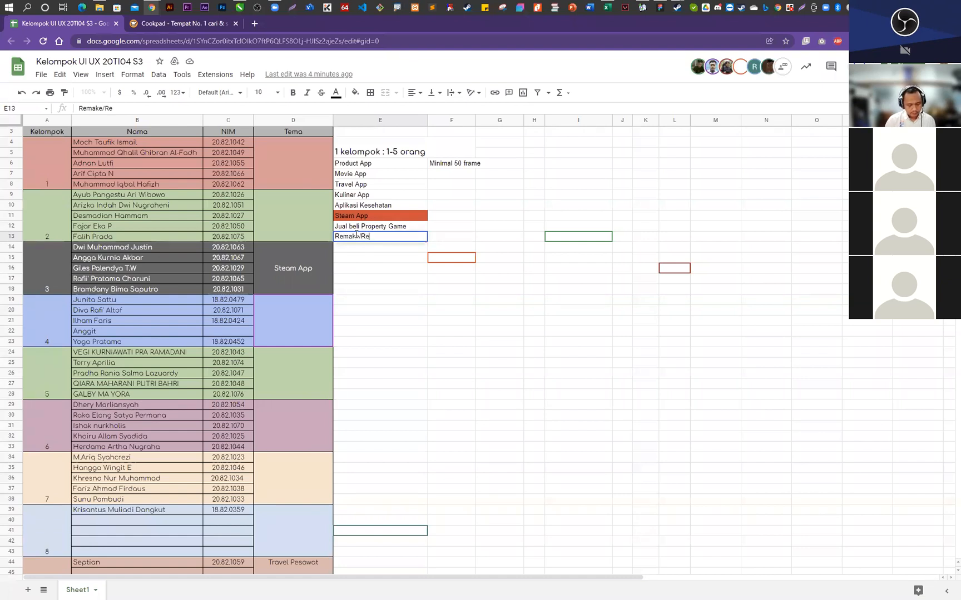
pyautogui.write('disign')
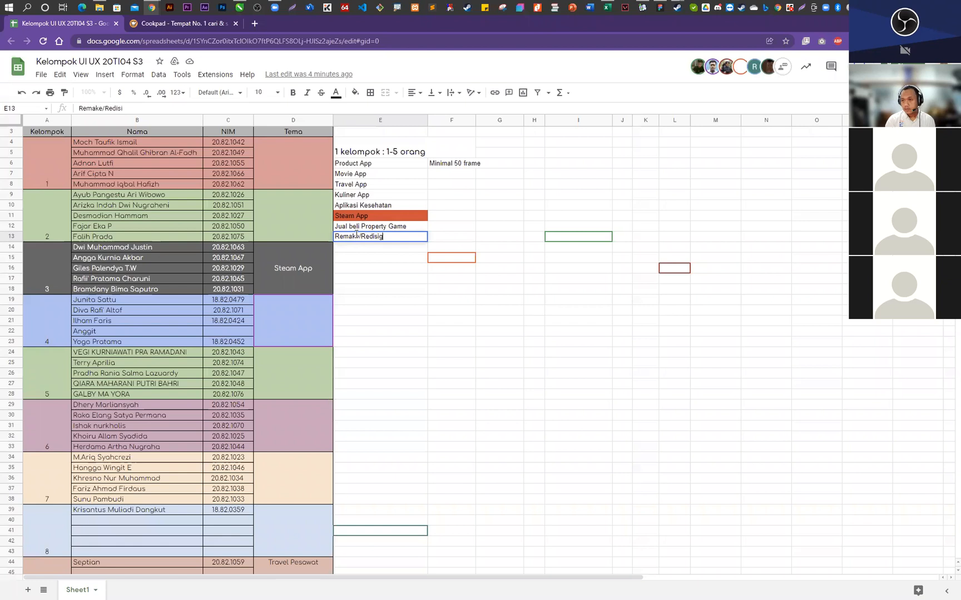
pyautogui.press('BackSpace')
pyautogui.press('BackSpace')
pyautogui.press('BackSpace')
pyautogui.write('e')
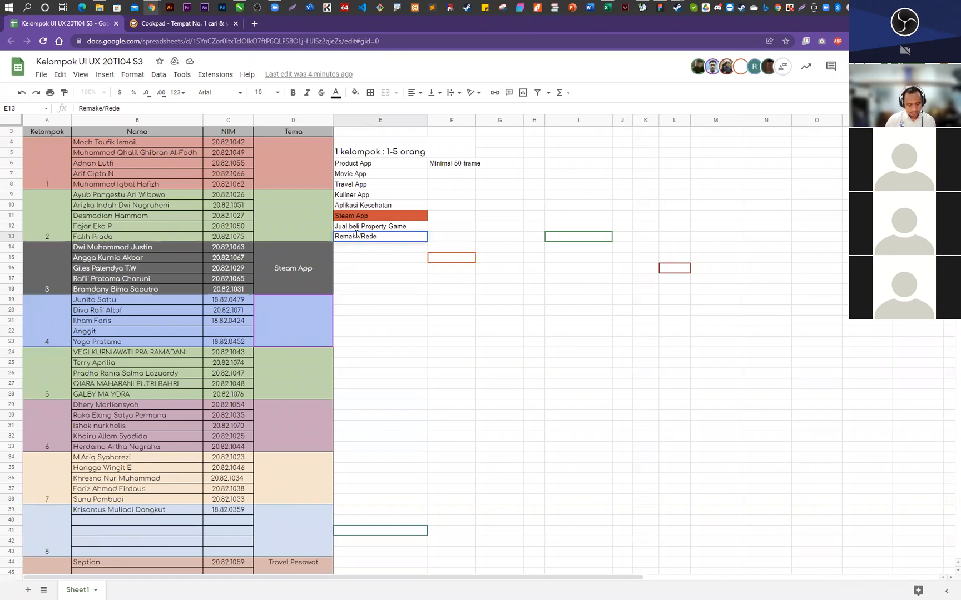
pyautogui.write('sign')
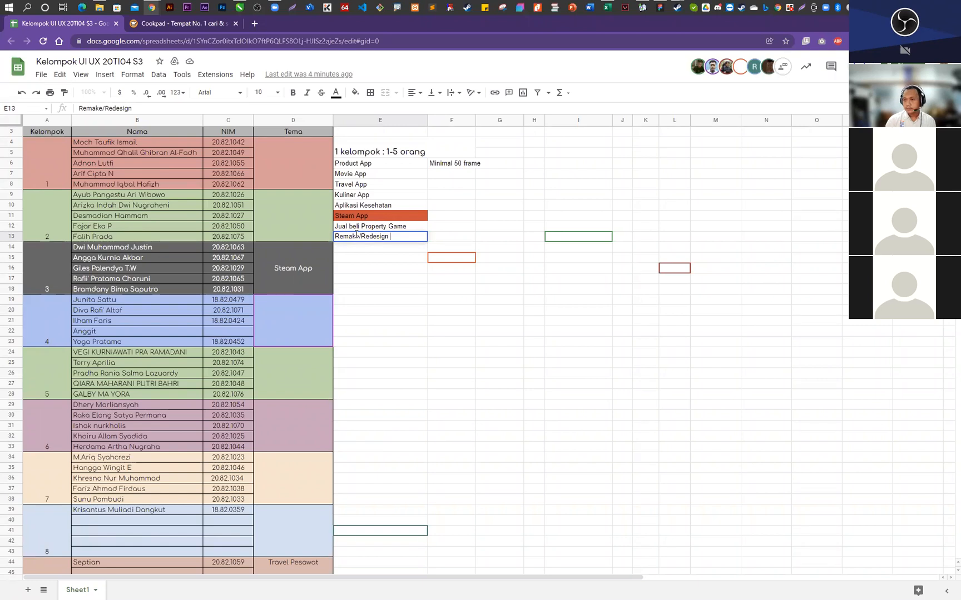
pyautogui.write(' App')
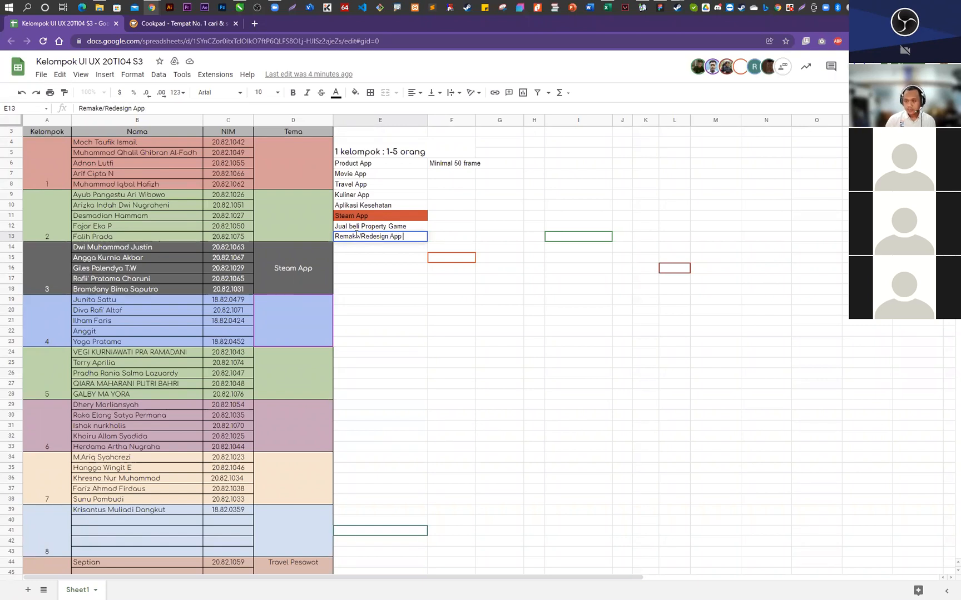
pyautogui.write(' (Misal')
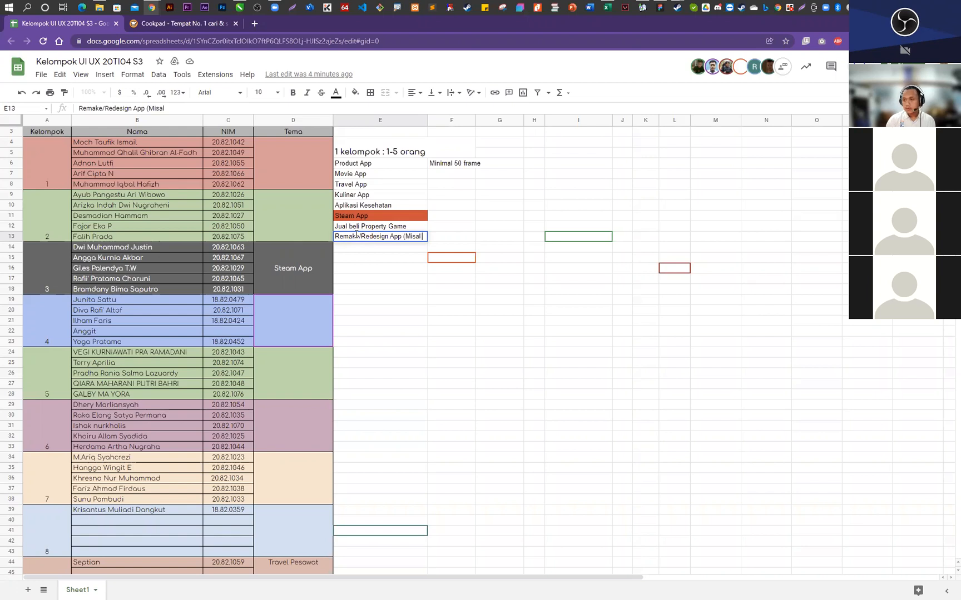
pyautogui.write(' M-Banking, Pe')
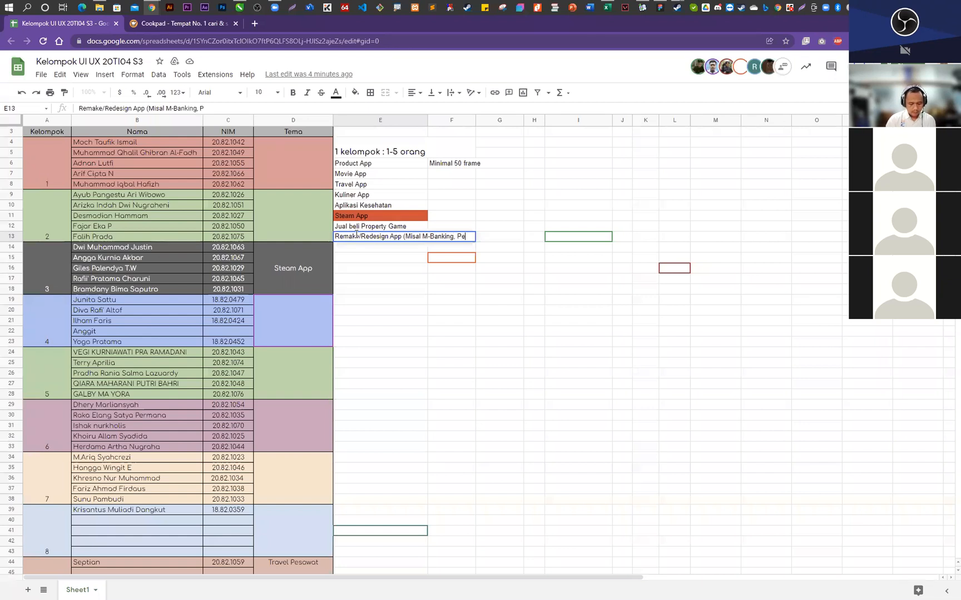
pyautogui.write('duli-L')
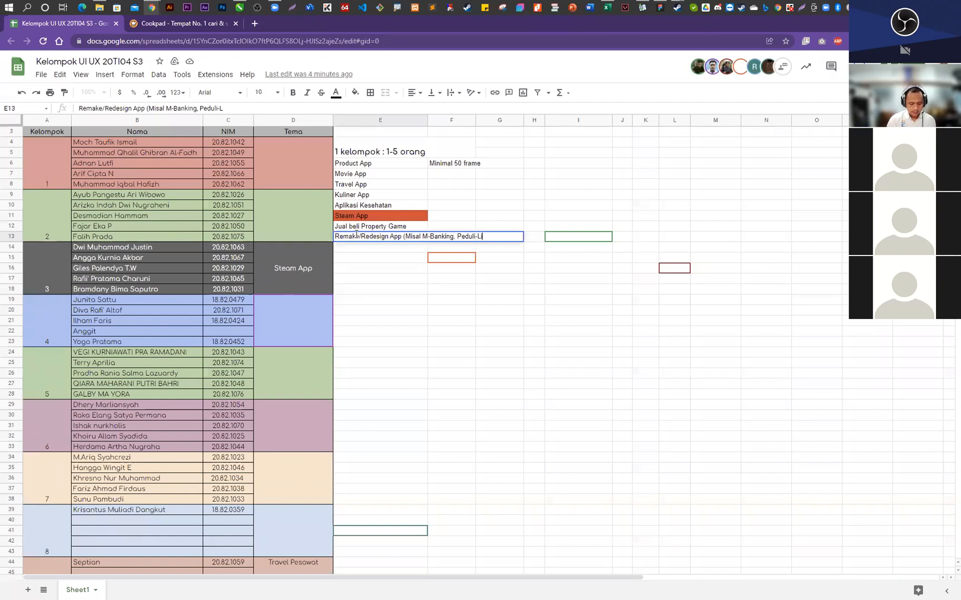
pyautogui.write('indungi dll)')
pyautogui.press('Return')
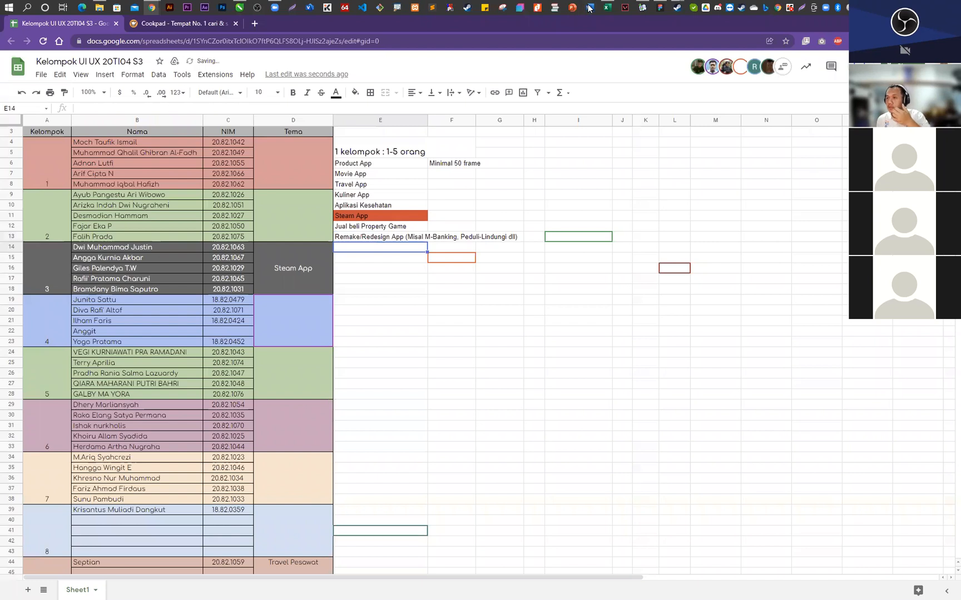
# - Extend the Kuliner App option in cell E9 so it reads "Kuliner App (Cookpad dll)"
pyautogui.doubleClick(377, 196)
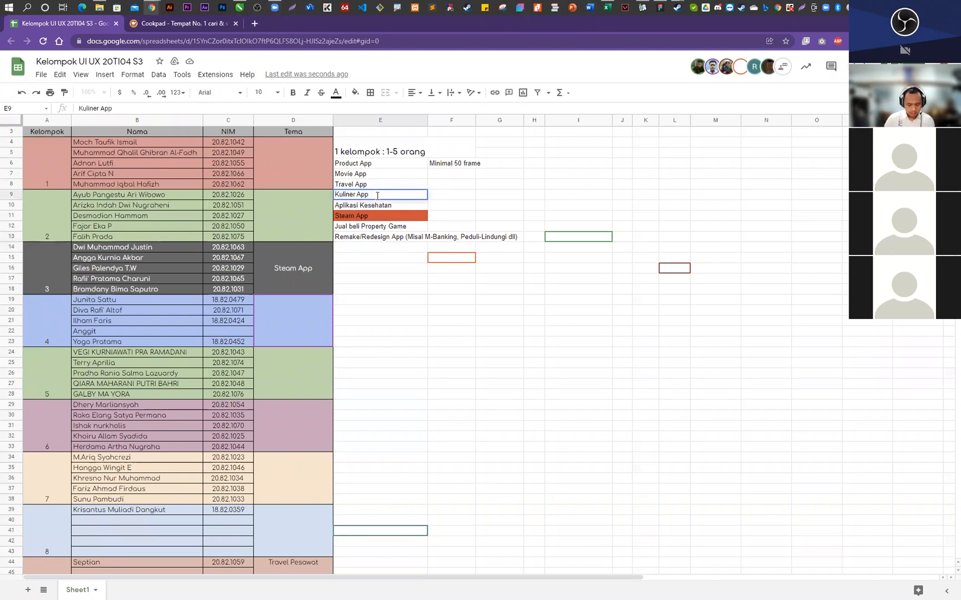
pyautogui.write('(A')
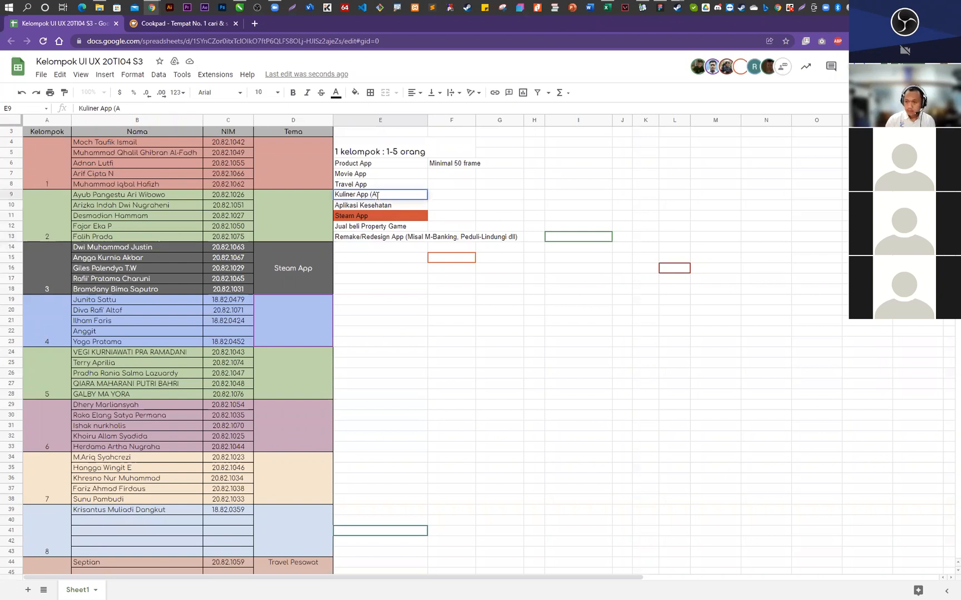
pyautogui.press('BackSpace')
pyautogui.write('C')
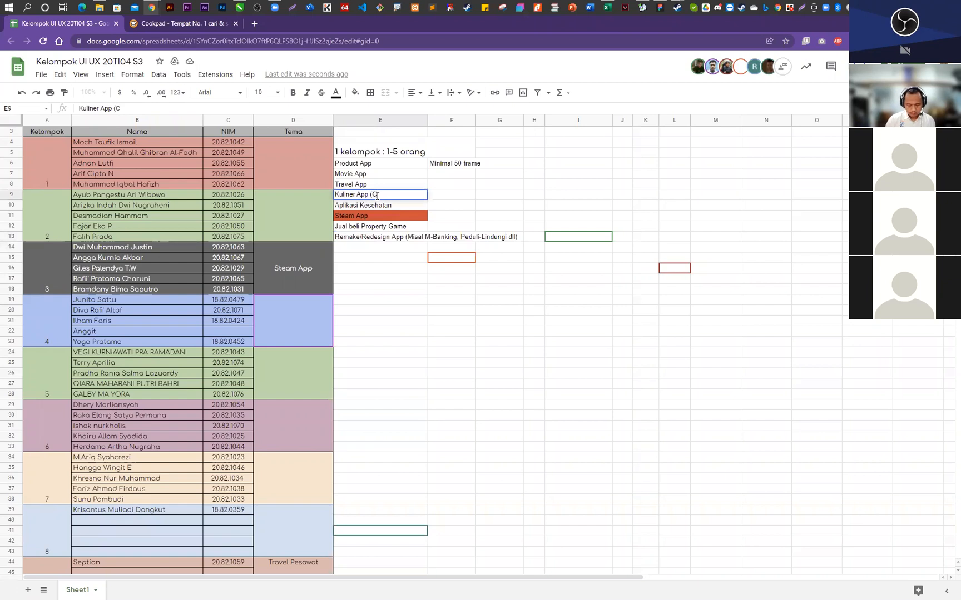
pyautogui.write('ookpad')
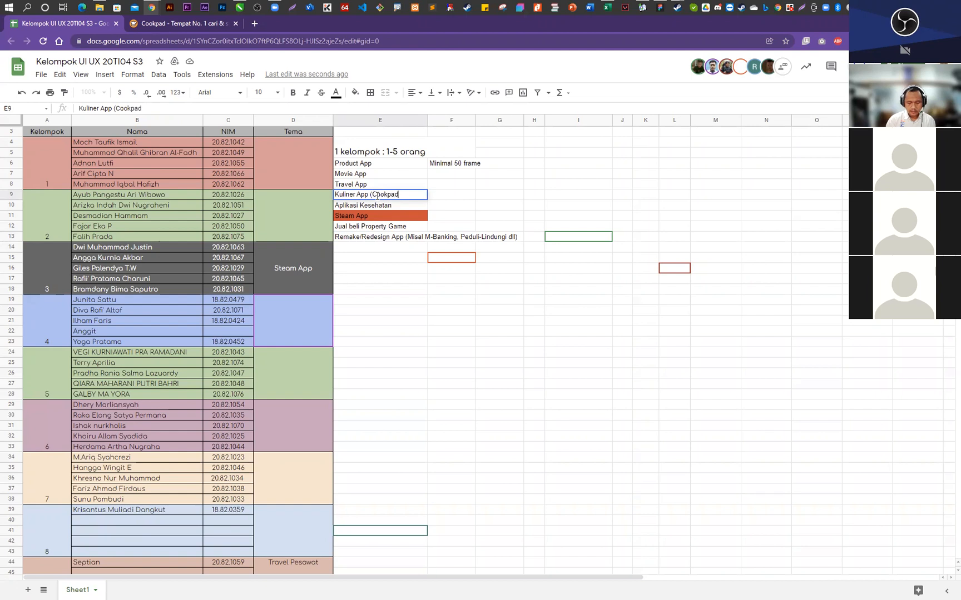
pyautogui.write('0 dll)')
pyautogui.press('Return')
pyautogui.click(457, 332)
pyautogui.click(378, 228)
pyautogui.click(377, 239)
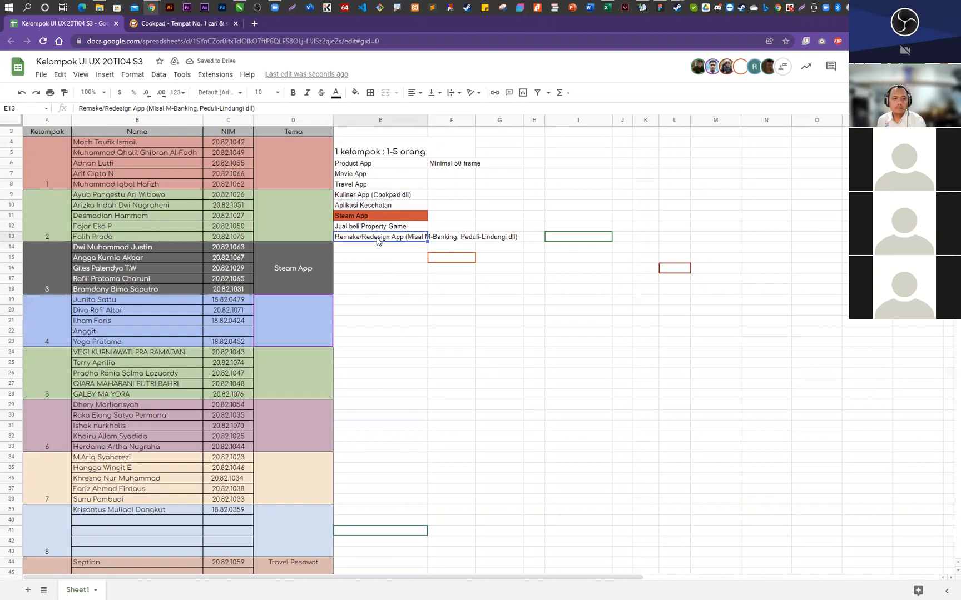
pyautogui.click(374, 250)
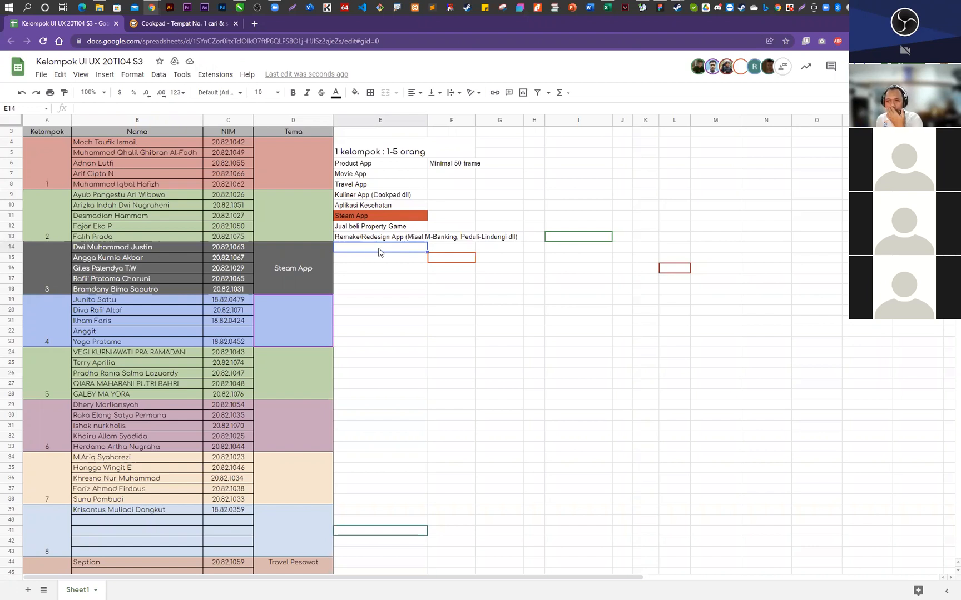
pyautogui.click(303, 402)
pyautogui.click(293, 340)
pyautogui.click(275, 176)
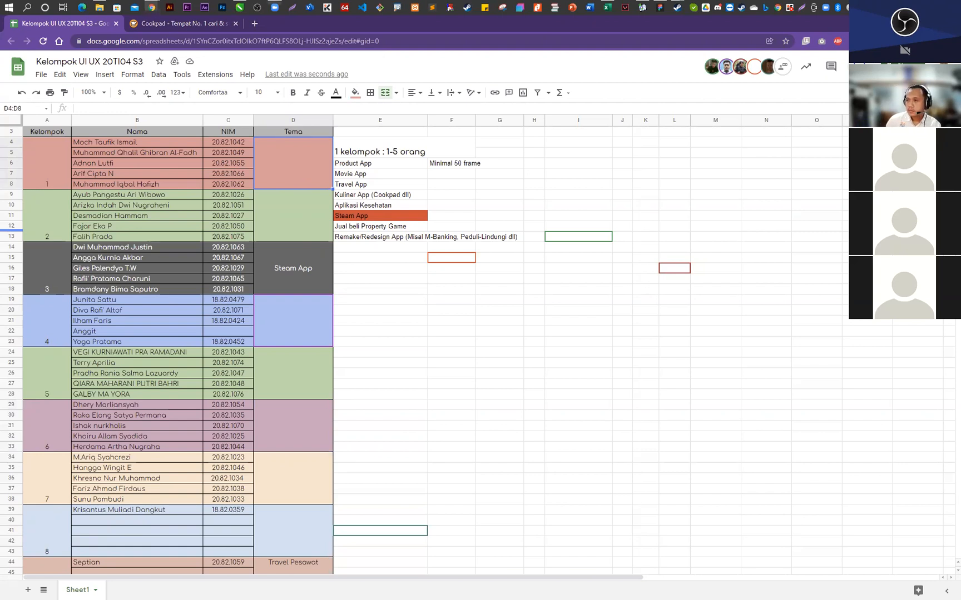
pyautogui.click(376, 248)
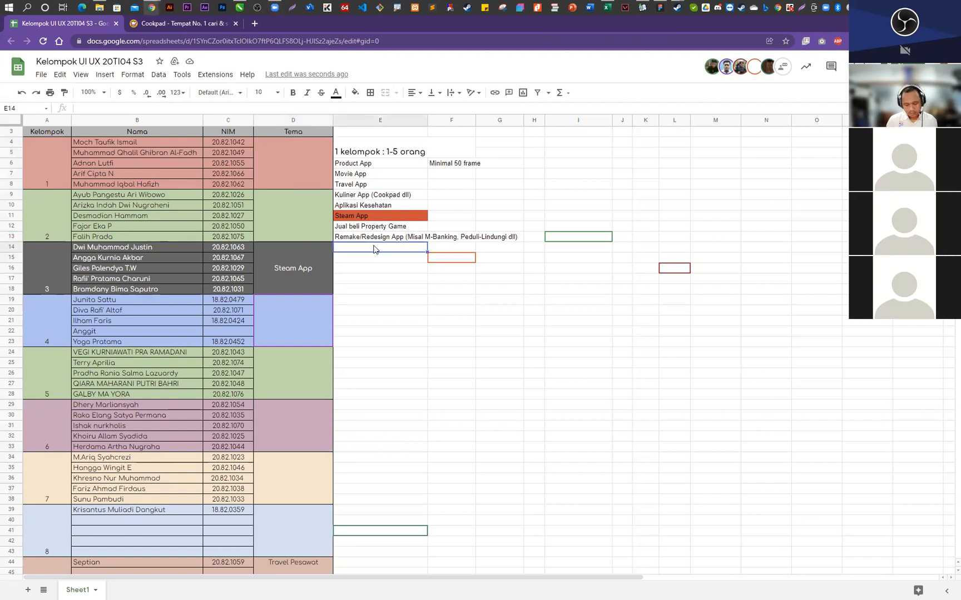
# - Add the theme option "Misic App" in cell E14, below the Remake/Redesign App option
pyautogui.write('Misic')
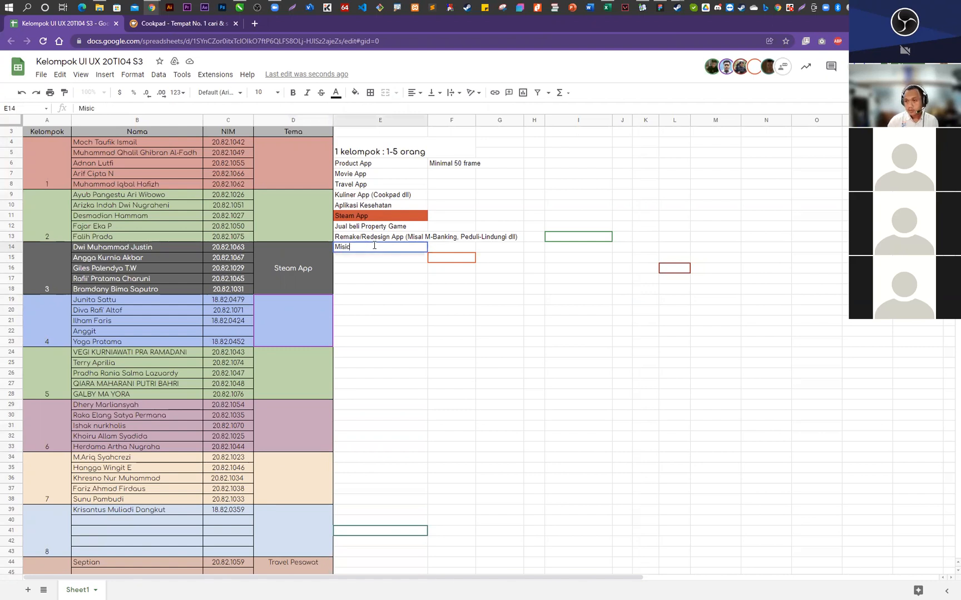
pyautogui.write(' App')
pyautogui.press('Return')
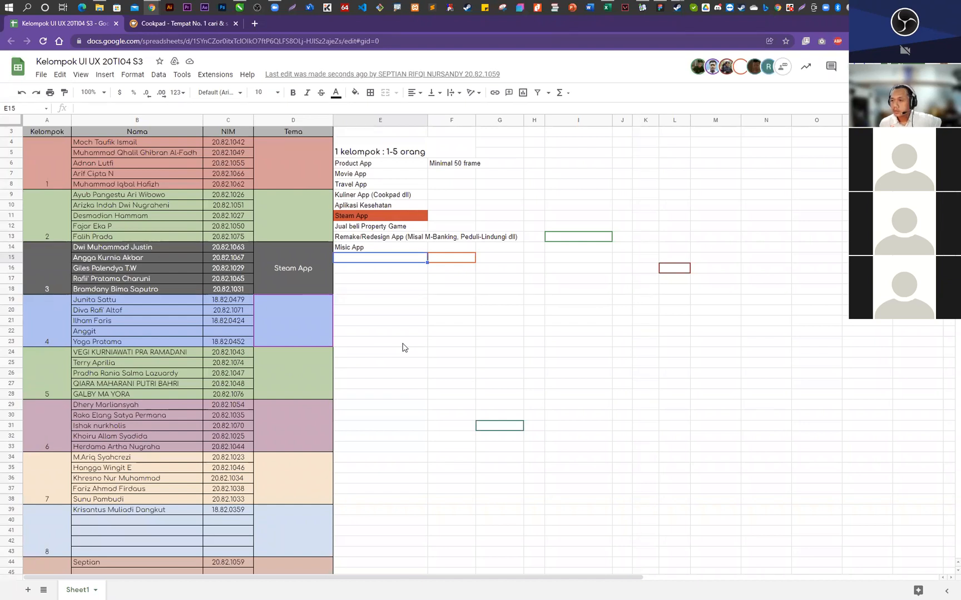
# - Enter "Kuliner App" as the theme of group 9 in the Tema column
pyautogui.scroll(-3, 309, 401)
pyautogui.click(285, 491)
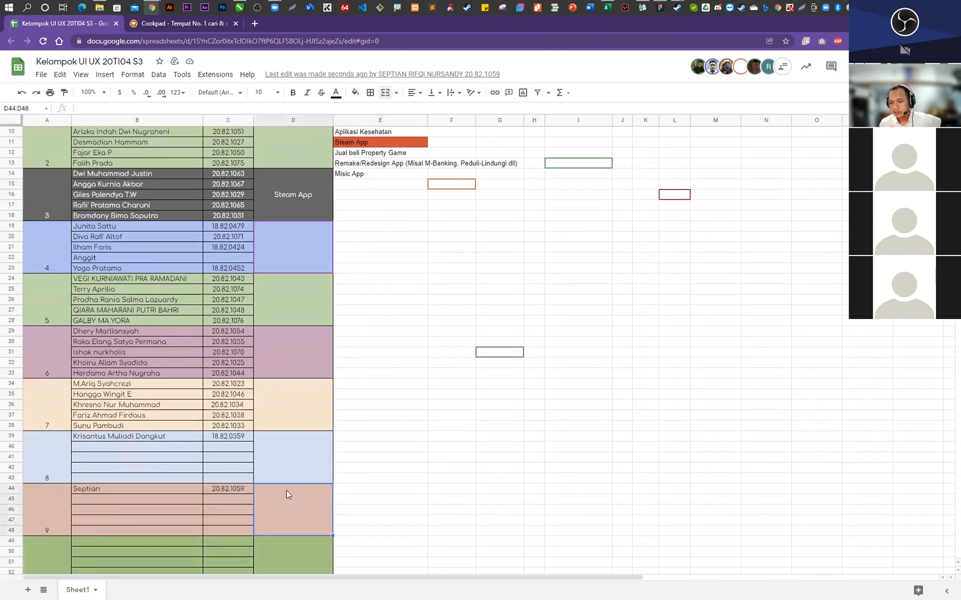
pyautogui.write('Kul')
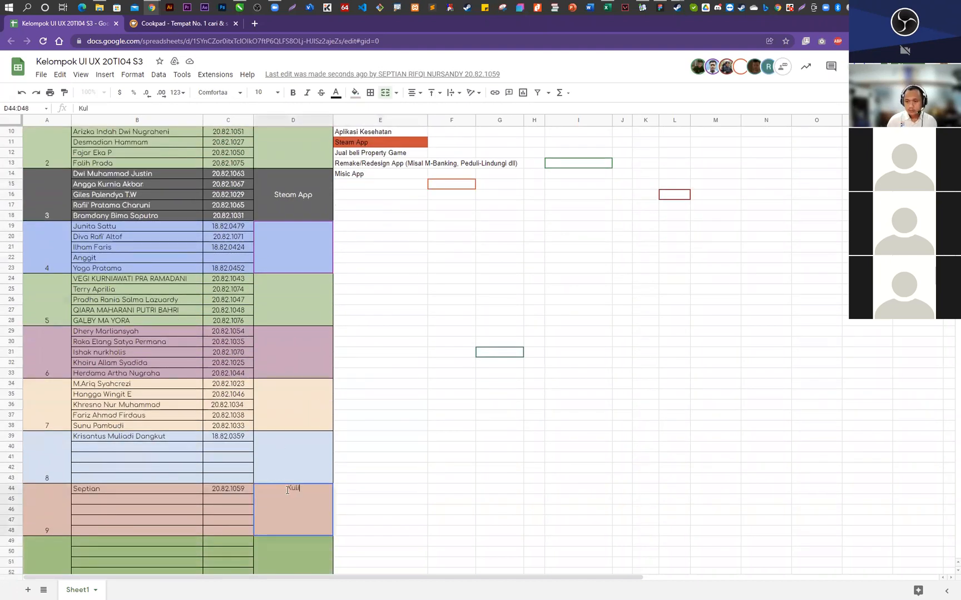
pyautogui.write('iner App')
pyautogui.press('Return')
# - Set the vertical alignment of group 8's Tema cell (D39:D43) to middle
pyautogui.scroll(1, 286, 490)
pyautogui.press('Up')
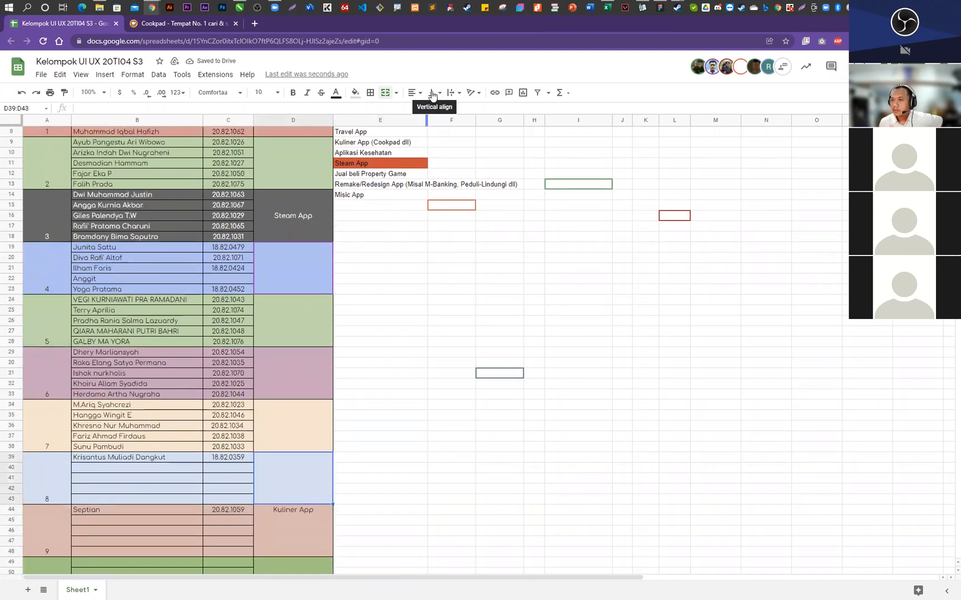
pyautogui.click(434, 93)
pyautogui.click(446, 111)
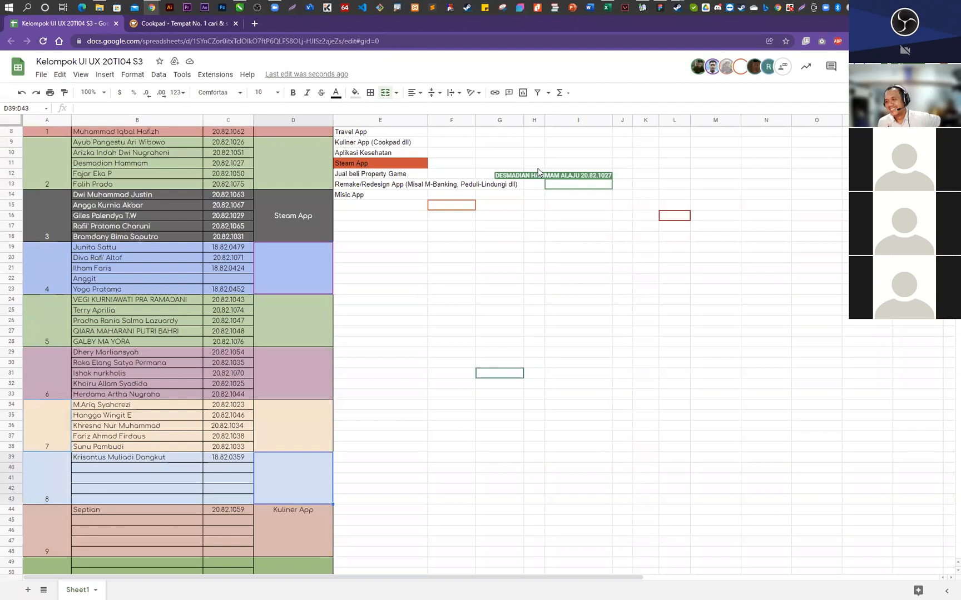
pyautogui.scroll(-1, 127, 492)
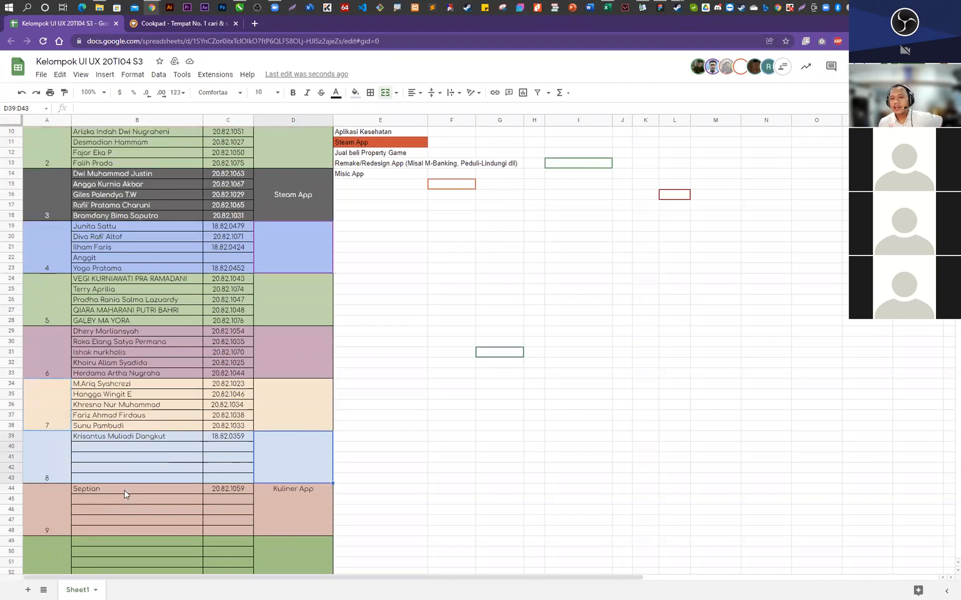
pyautogui.click(114, 444)
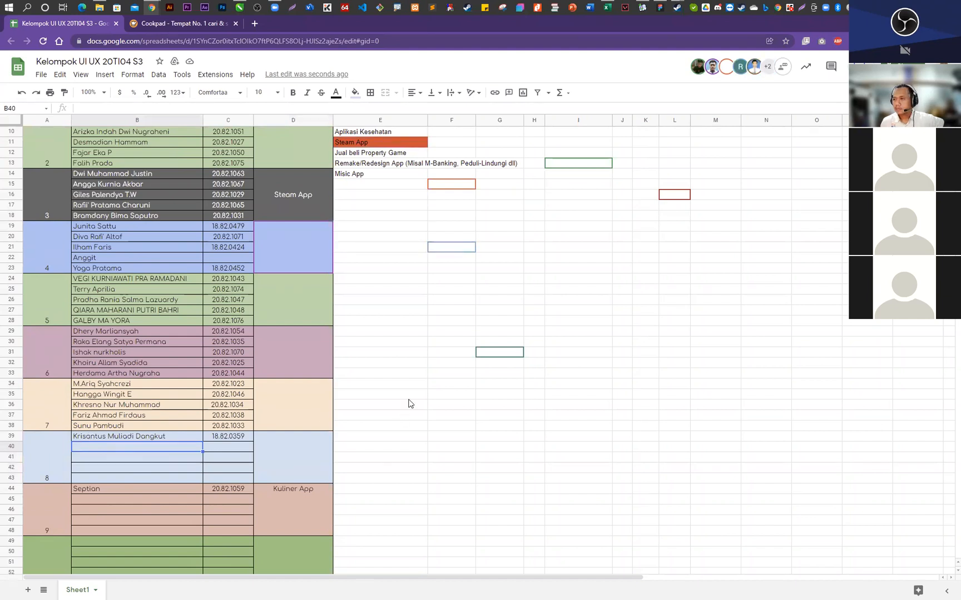
pyautogui.moveTo(476, 355)
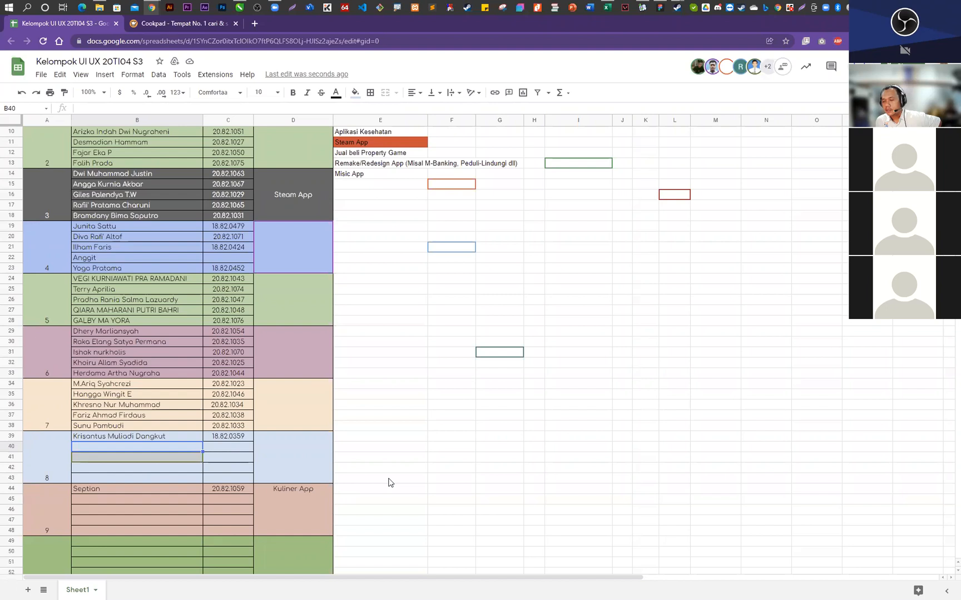
pyautogui.click(121, 489)
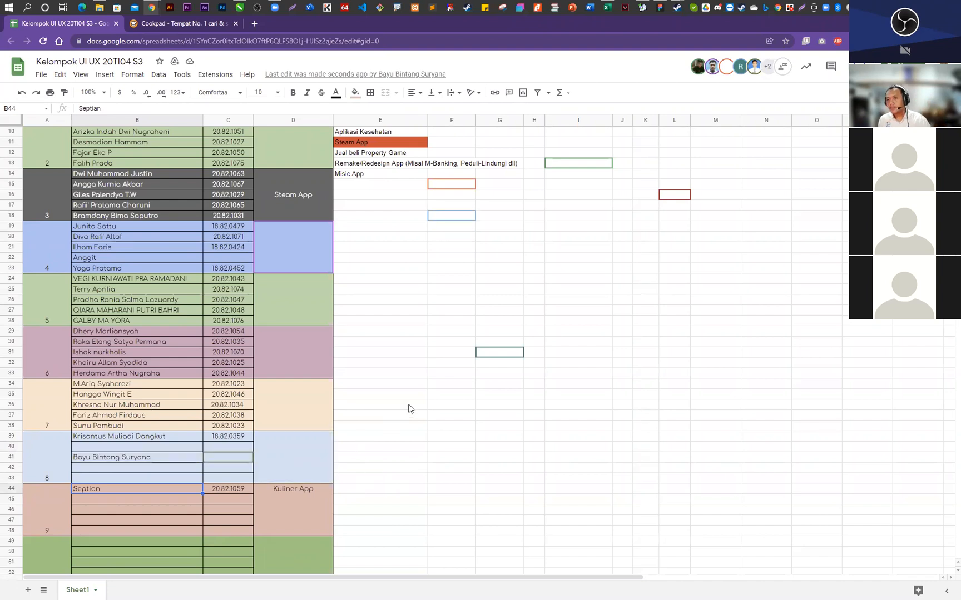
pyautogui.scroll(3, 394, 383)
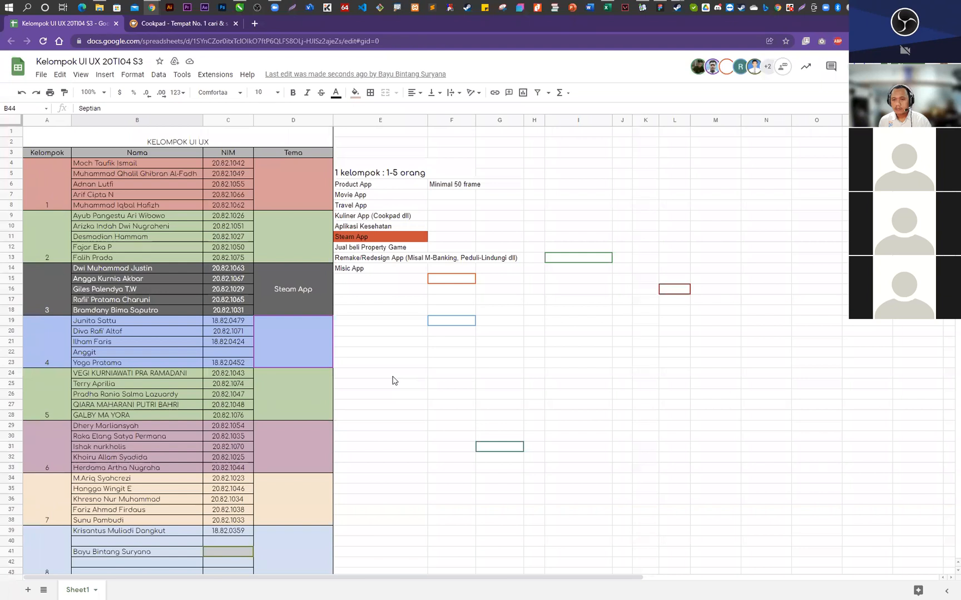
pyautogui.click(316, 404)
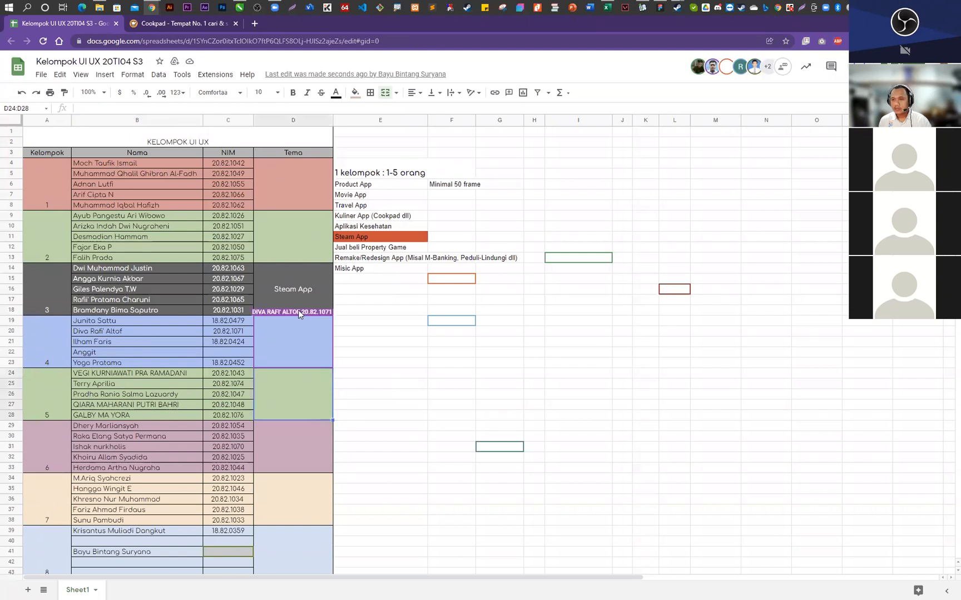
# - Align the Tema cells of all ten groups (D4:D53) vertically to the middle
pyautogui.click(304, 197)
pyautogui.scroll(-3, 316, 367)
pyautogui.scroll(-2, 303, 440)
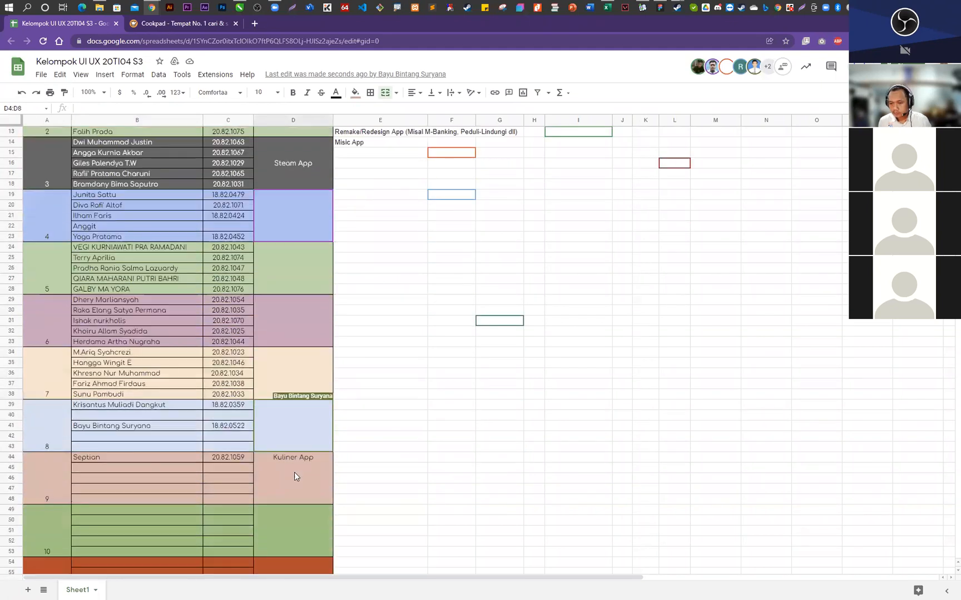
pyautogui.keyDown('shift'); pyautogui.click(291, 540); pyautogui.keyUp('shift')
pyautogui.click(432, 92)
pyautogui.click(445, 111)
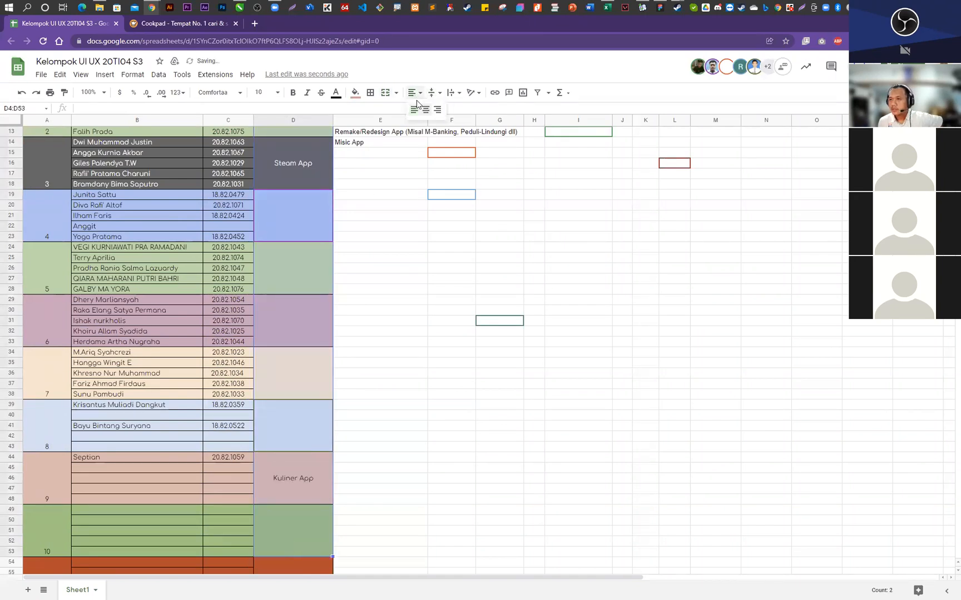
pyautogui.scroll(4, 336, 335)
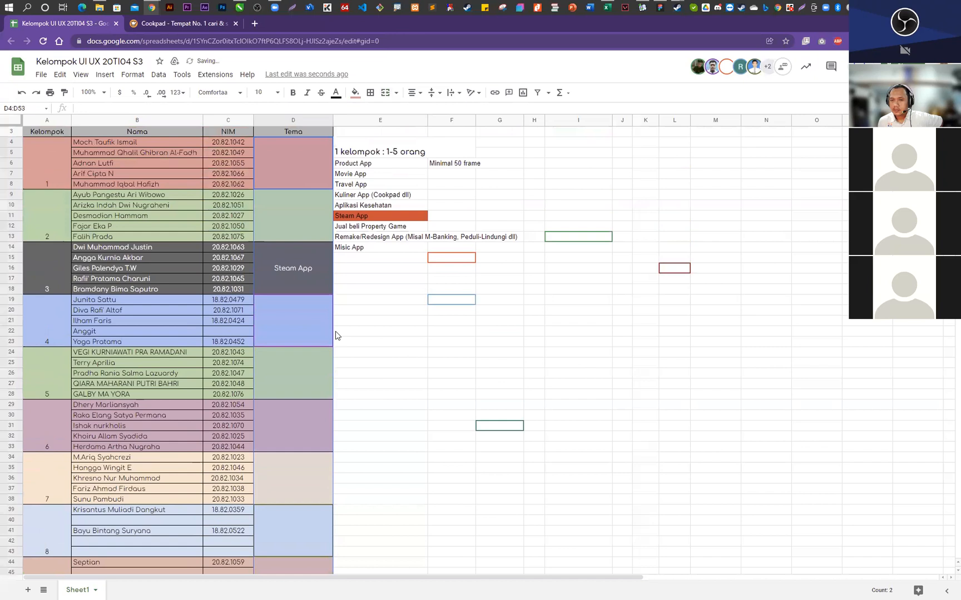
pyautogui.click(288, 368)
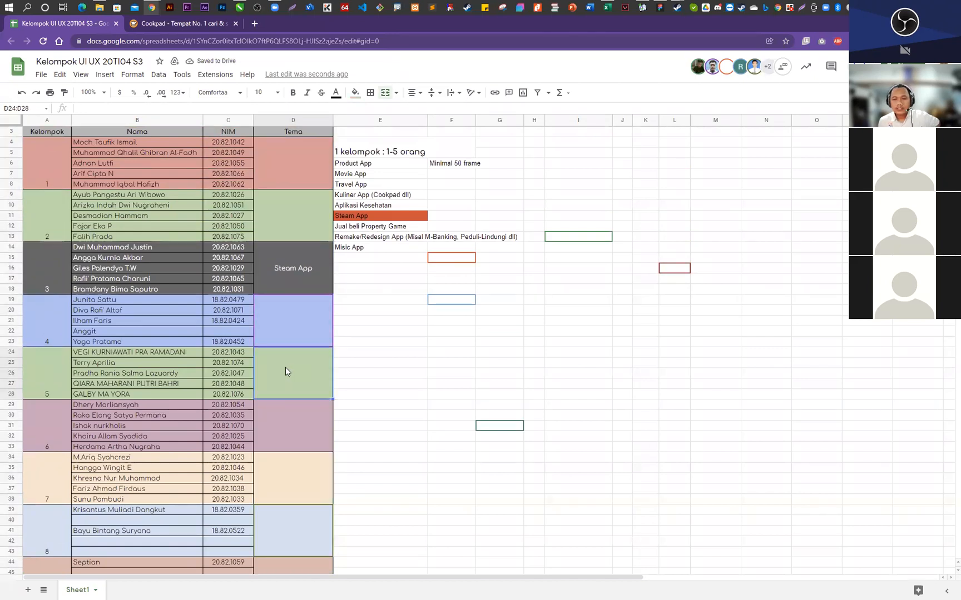
pyautogui.click(293, 429)
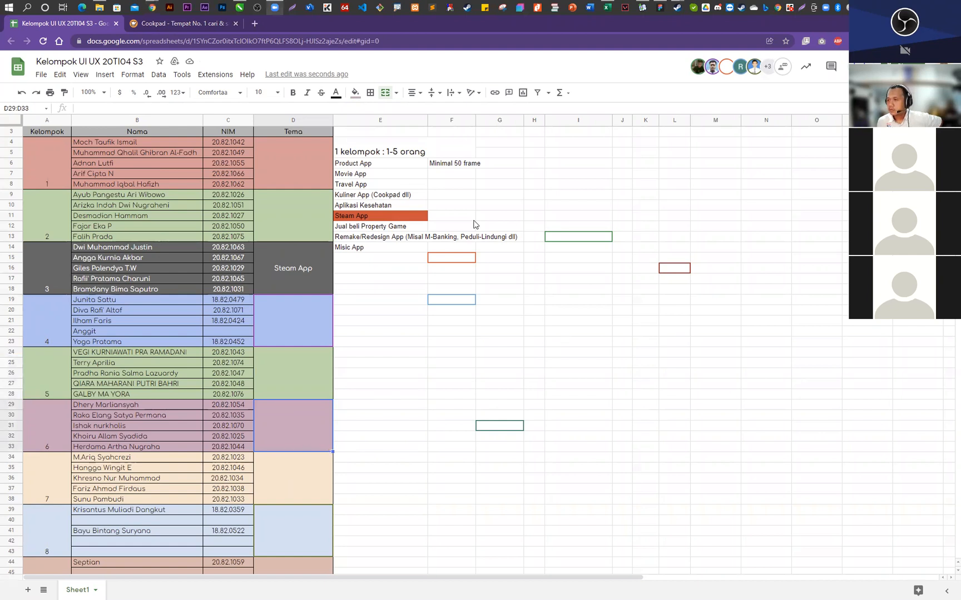
pyautogui.scroll(-2, 276, 400)
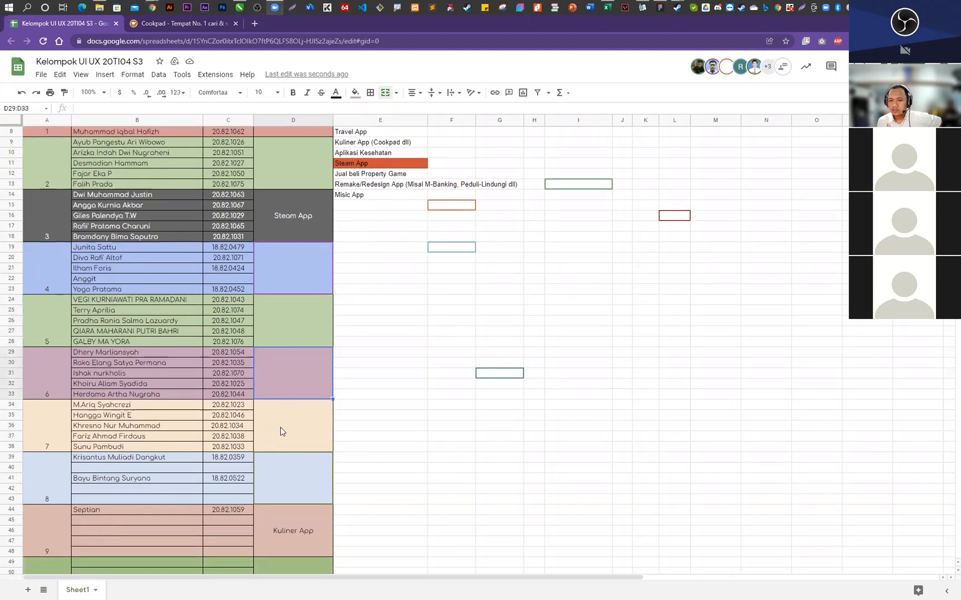
pyautogui.click(393, 351)
pyautogui.click(416, 269)
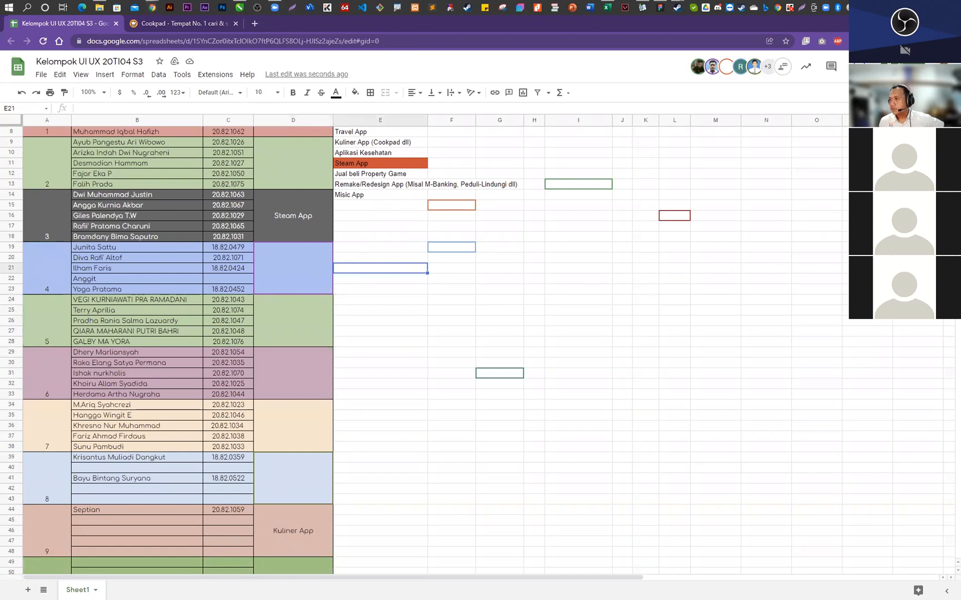
# - Open the system calendar and check the upcoming Wednesdays: 29 December, 5 January and 12 January
pyautogui.click(923, 7)
pyautogui.click(871, 207)
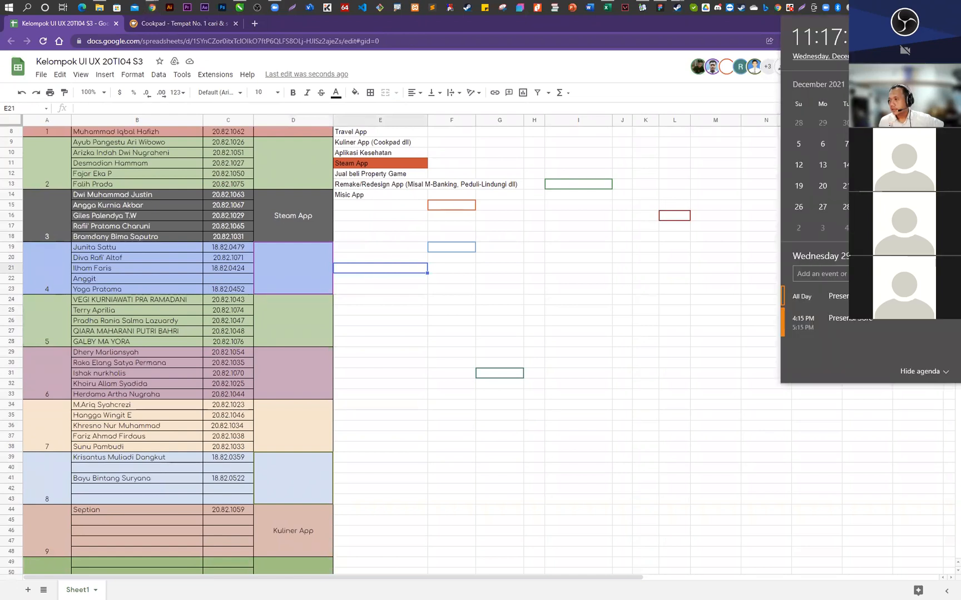
pyautogui.click(870, 228)
pyautogui.scroll(-1, 871, 228)
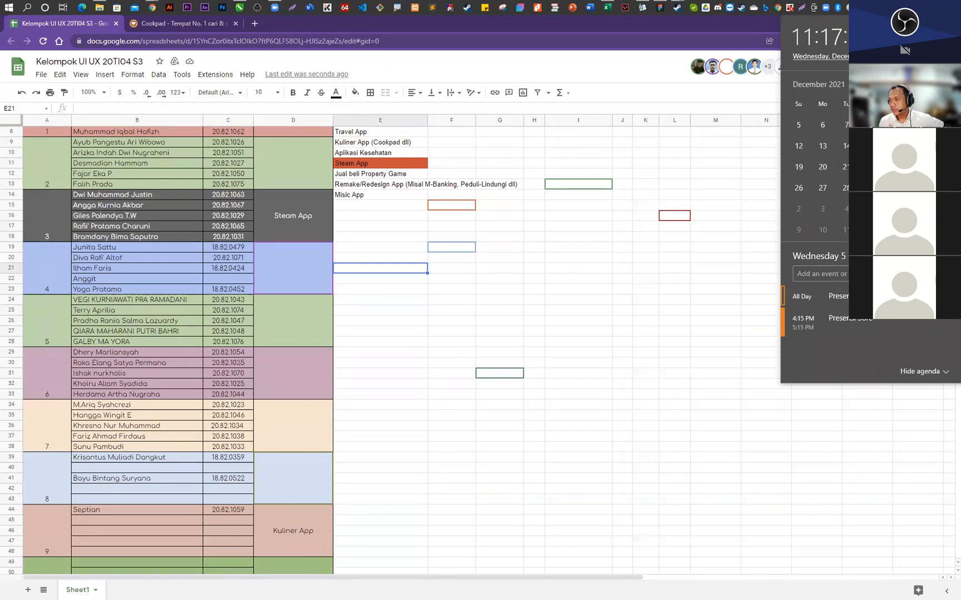
pyautogui.click(870, 230)
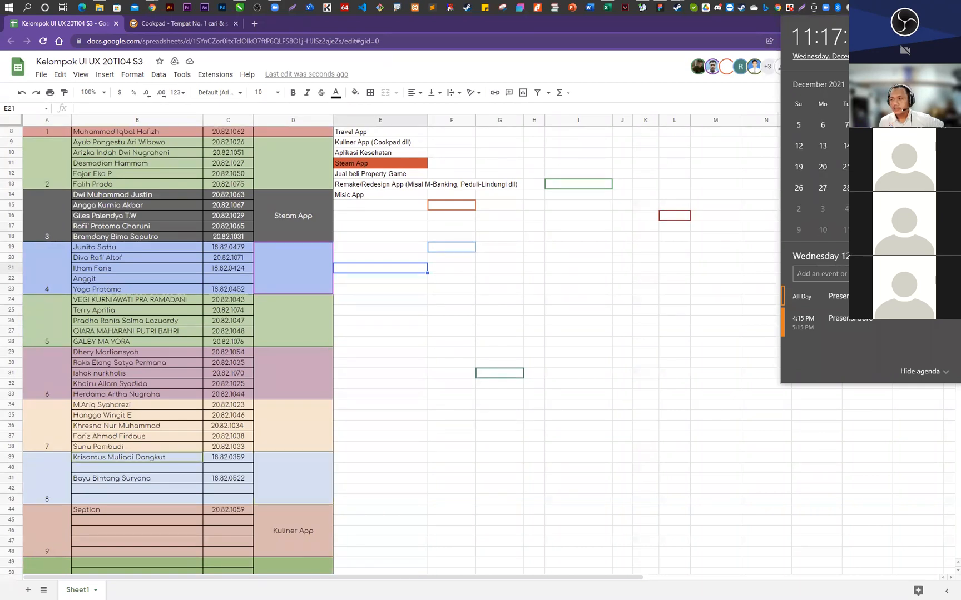
pyautogui.click(870, 209)
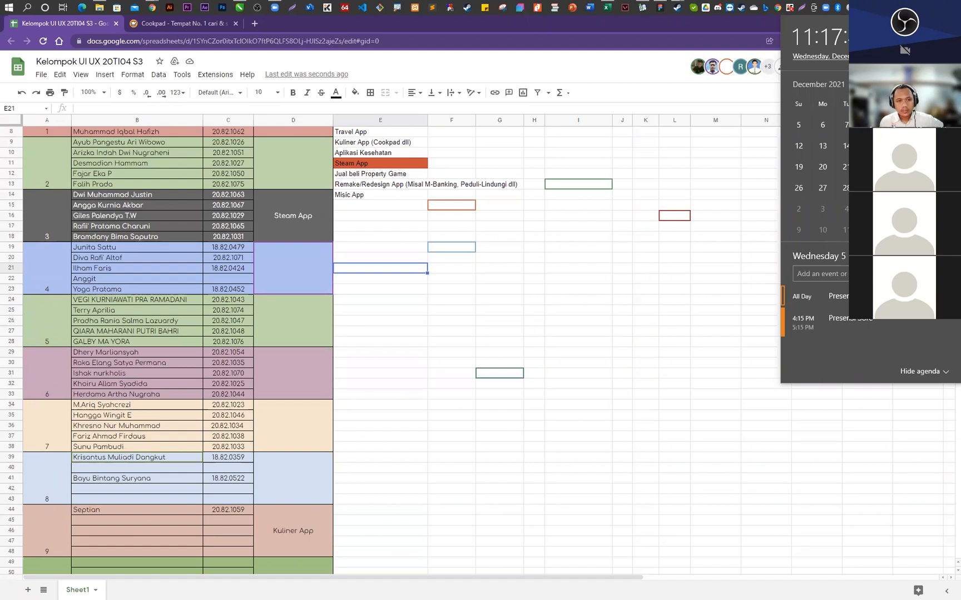
pyautogui.click(871, 125)
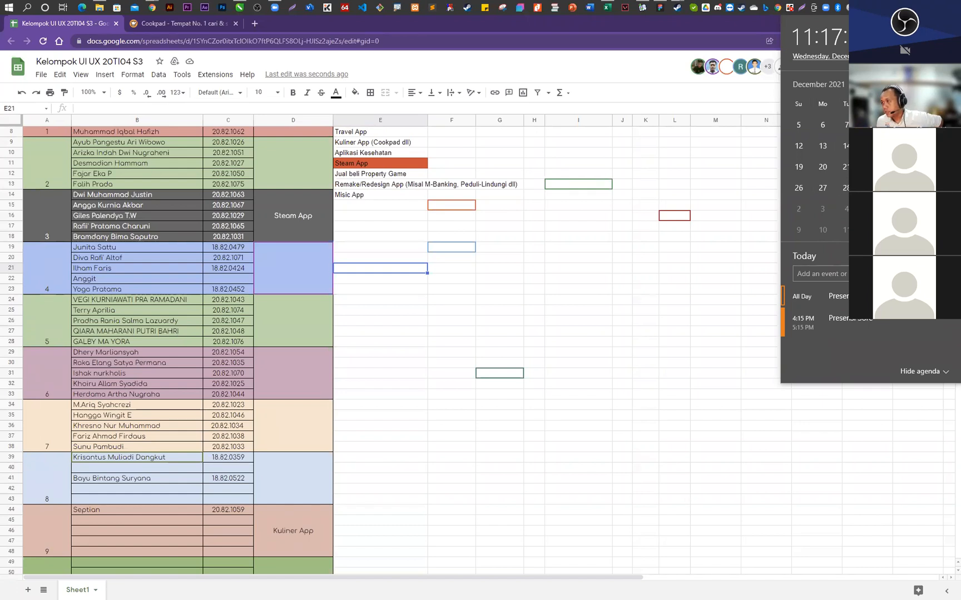
pyautogui.click(870, 210)
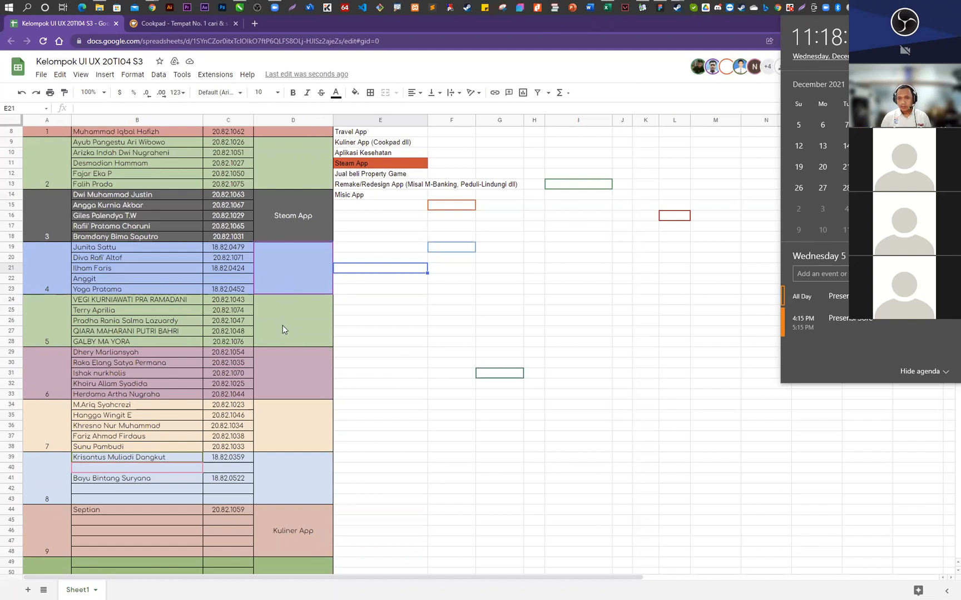
# - Enter "Music App" as the theme of group 2 in the Tema column
pyautogui.click(285, 167)
pyautogui.write('Mu')
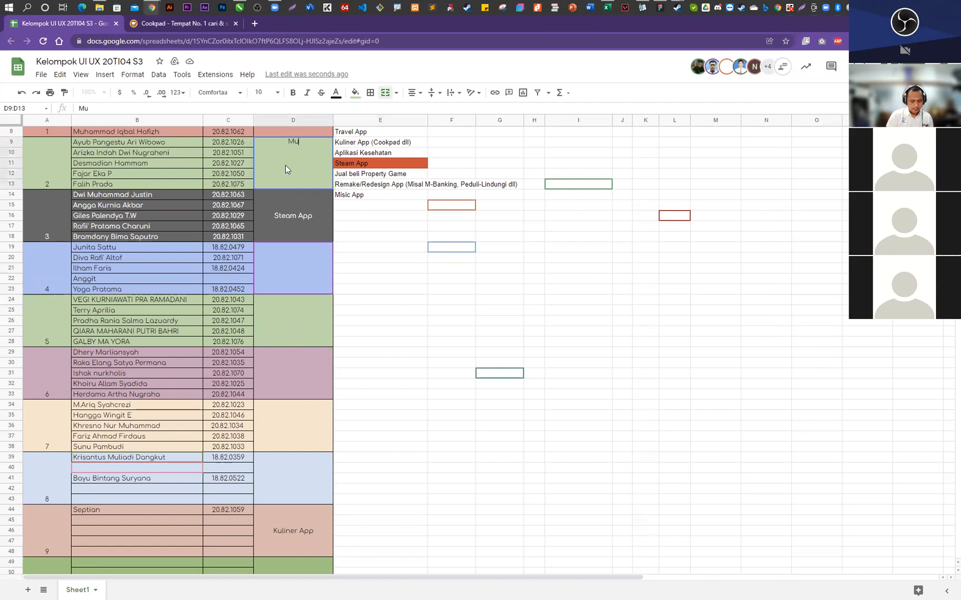
pyautogui.write('sic App')
pyautogui.press('Return')
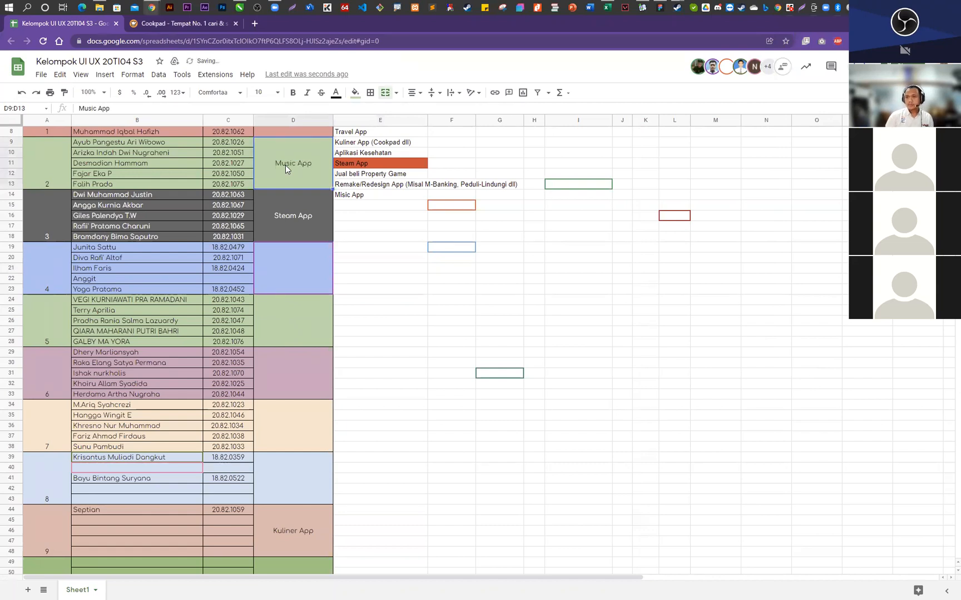
pyautogui.click(422, 313)
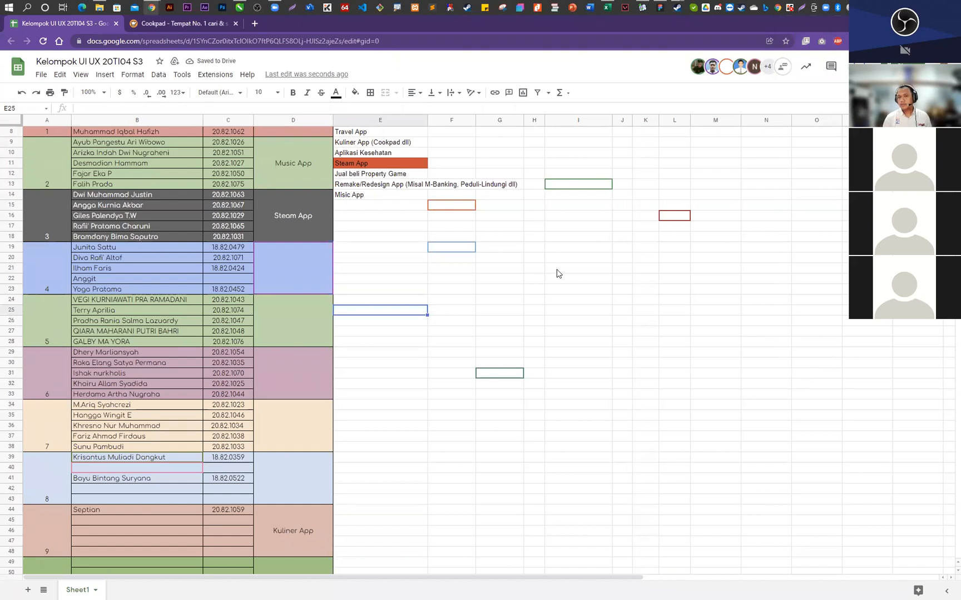
pyautogui.click(296, 253)
pyautogui.scroll(2, 297, 255)
pyautogui.scroll(1, 296, 253)
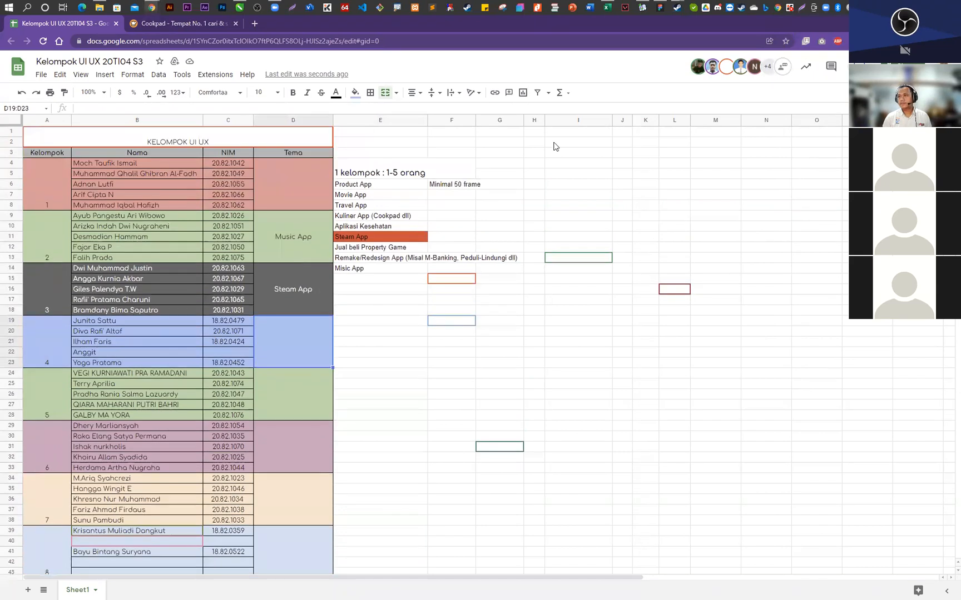
pyautogui.click(797, 178)
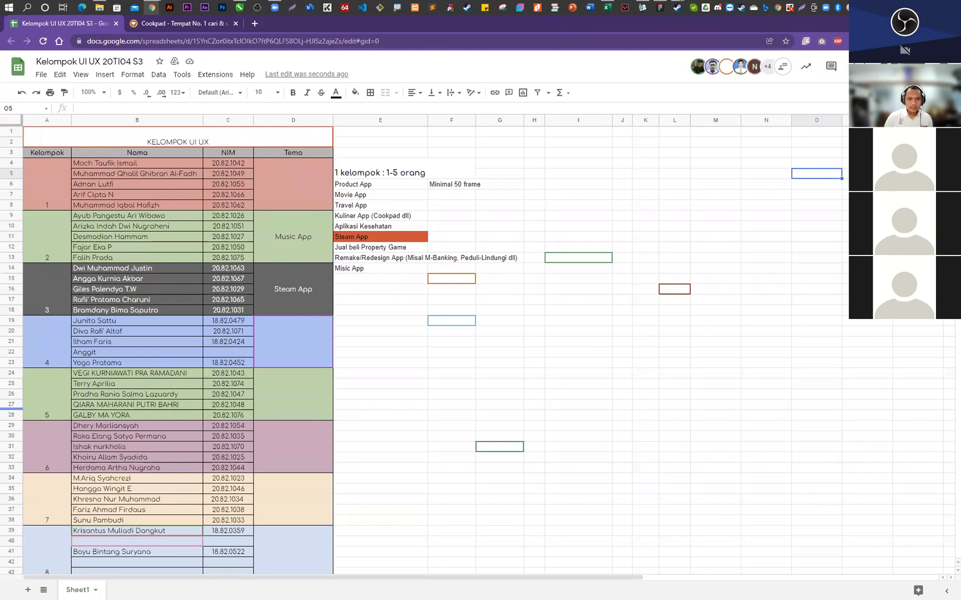
pyautogui.click(605, 323)
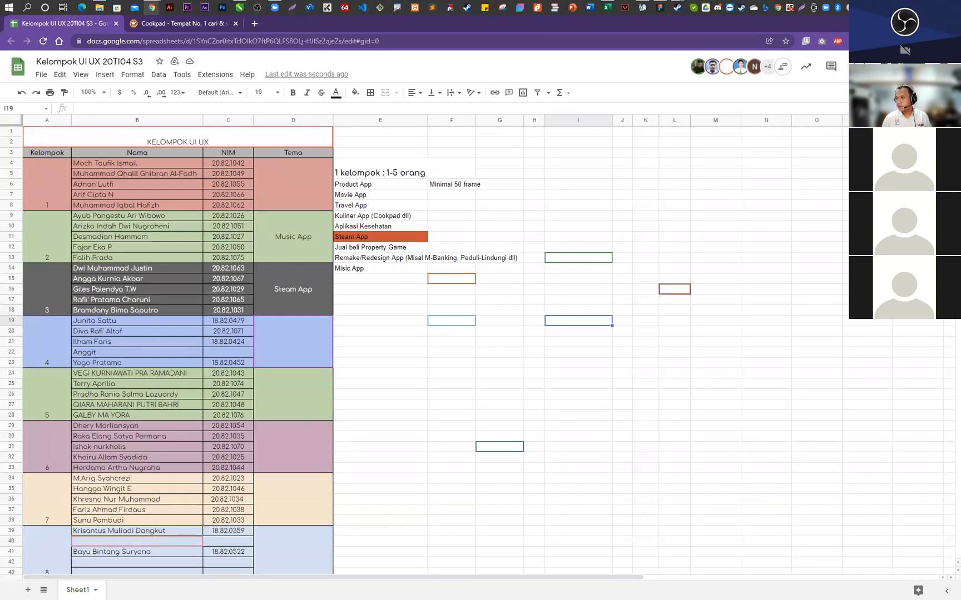
# - Switch to Figma and open the recent Untitled draft containing the fashion shop mobile screens
pyautogui.hotkey('alt', 'Tab')
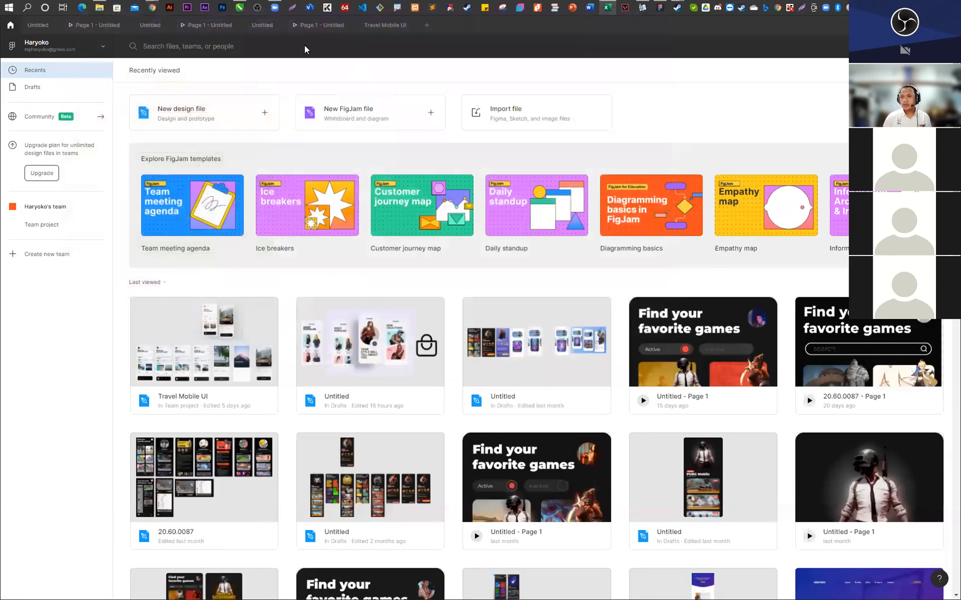
pyautogui.click(398, 369)
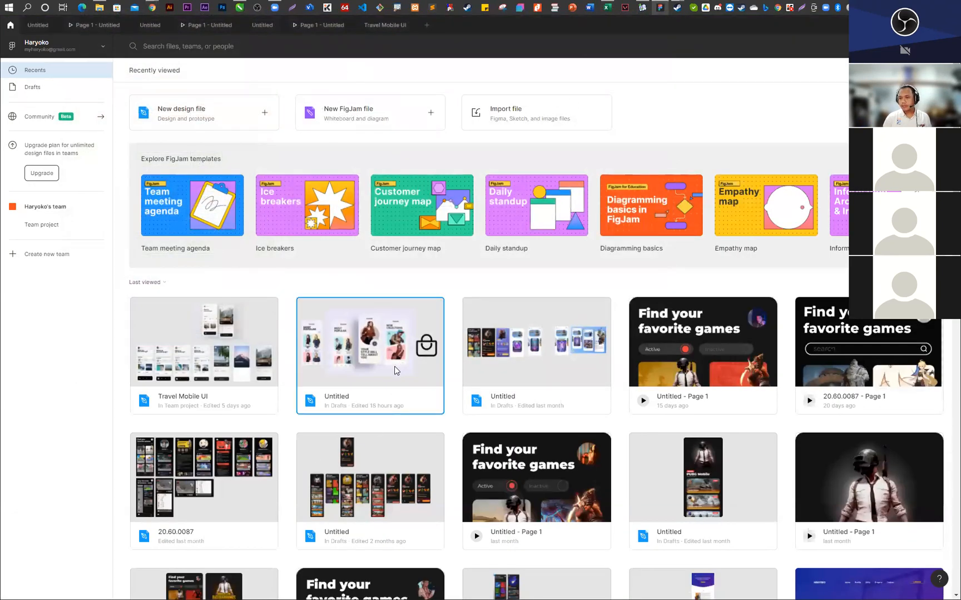
pyautogui.doubleClick(396, 370)
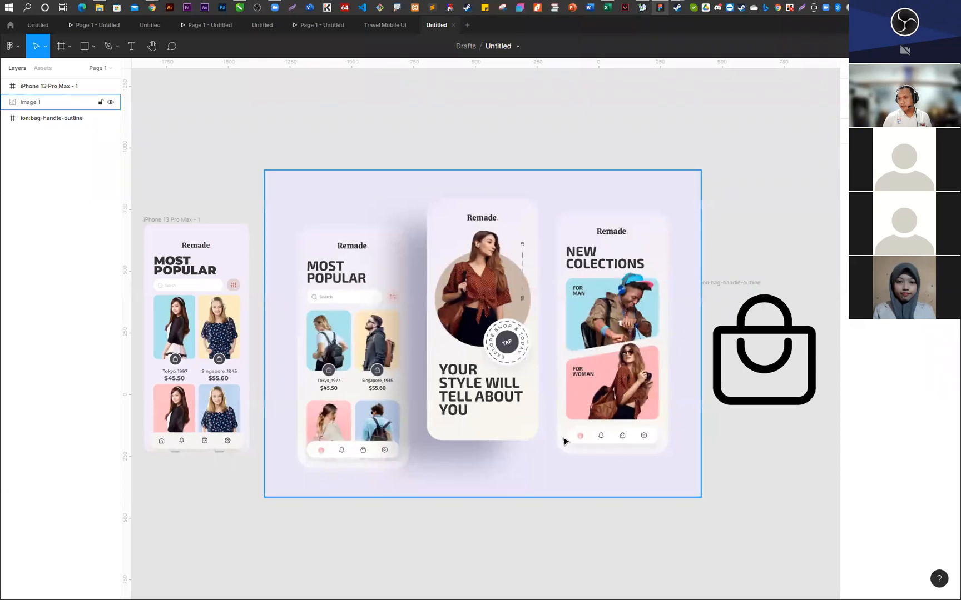
# - Switch to the Chrome window with the group spreadsheet and open dribbble.com in a new tab
pyautogui.moveTo(159, 11)
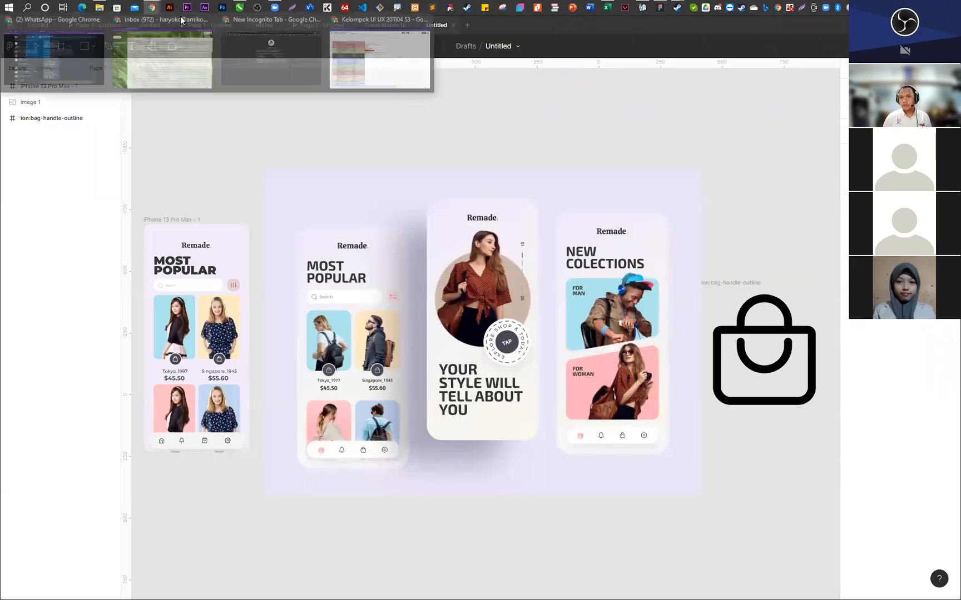
pyautogui.click(382, 46)
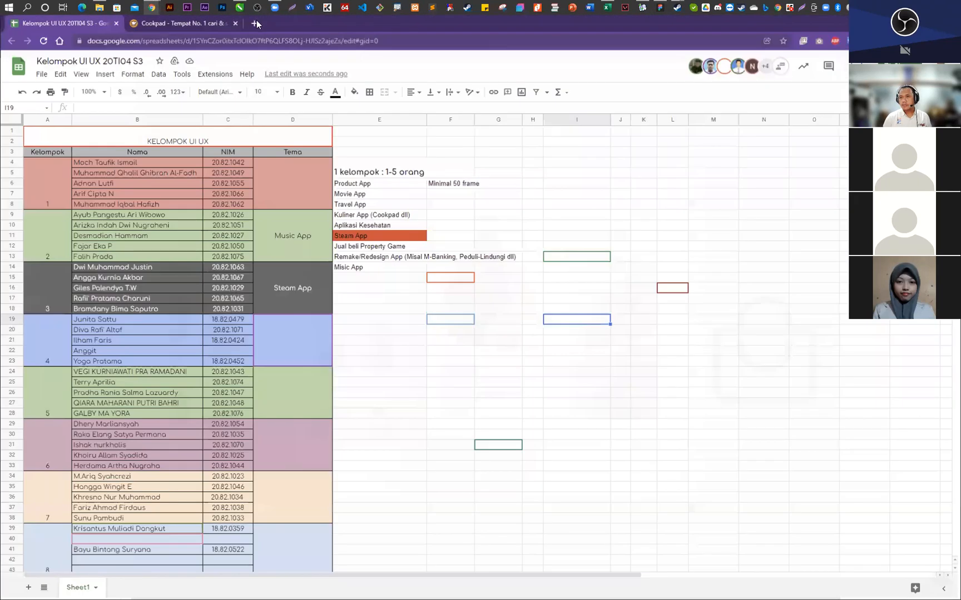
pyautogui.click(256, 20)
pyautogui.write('dri')
pyautogui.press('Return')
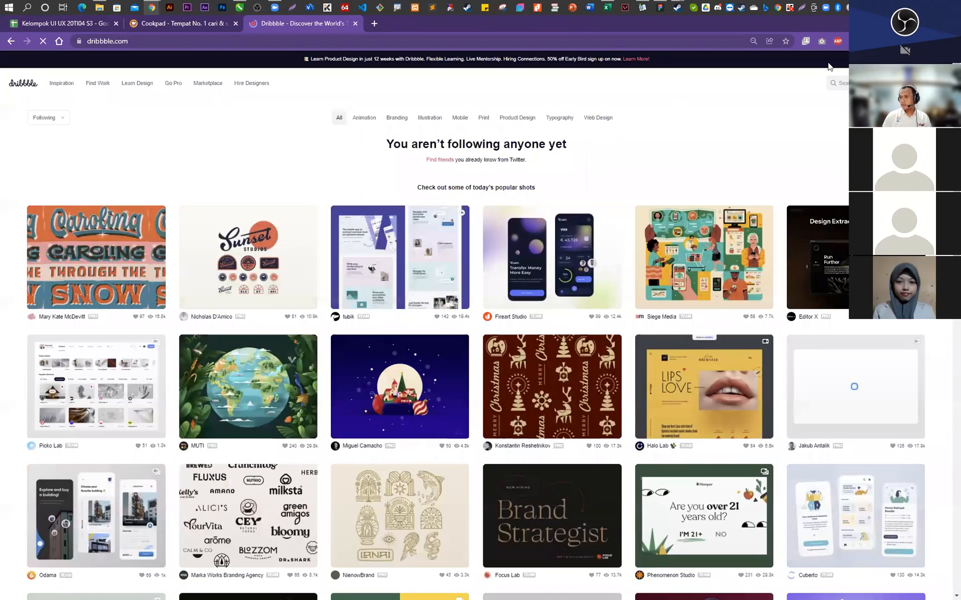
# - Search Dribbble for "product app" and look through the design shots
pyautogui.click(839, 83)
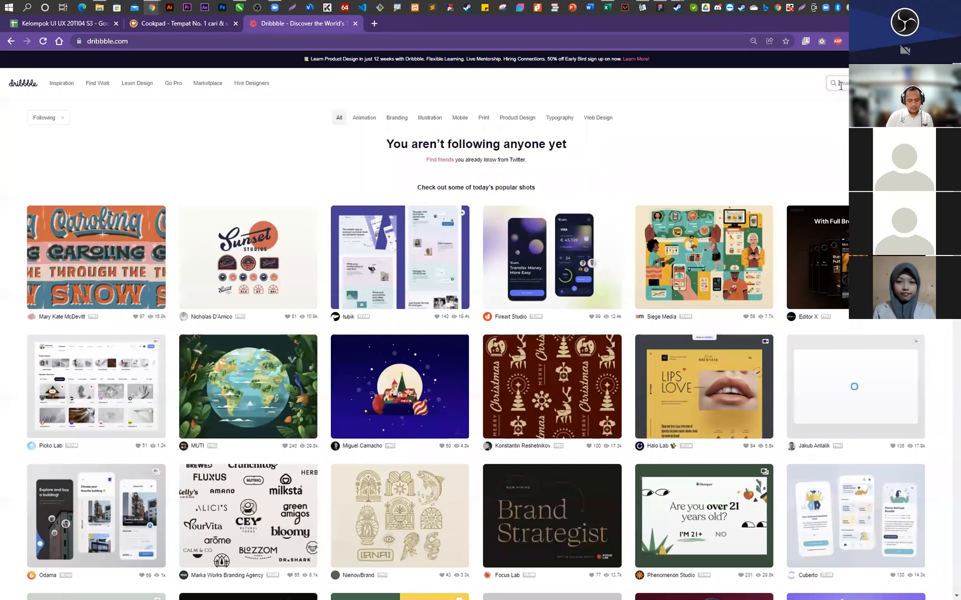
pyautogui.write('product design')
pyautogui.press('Return')
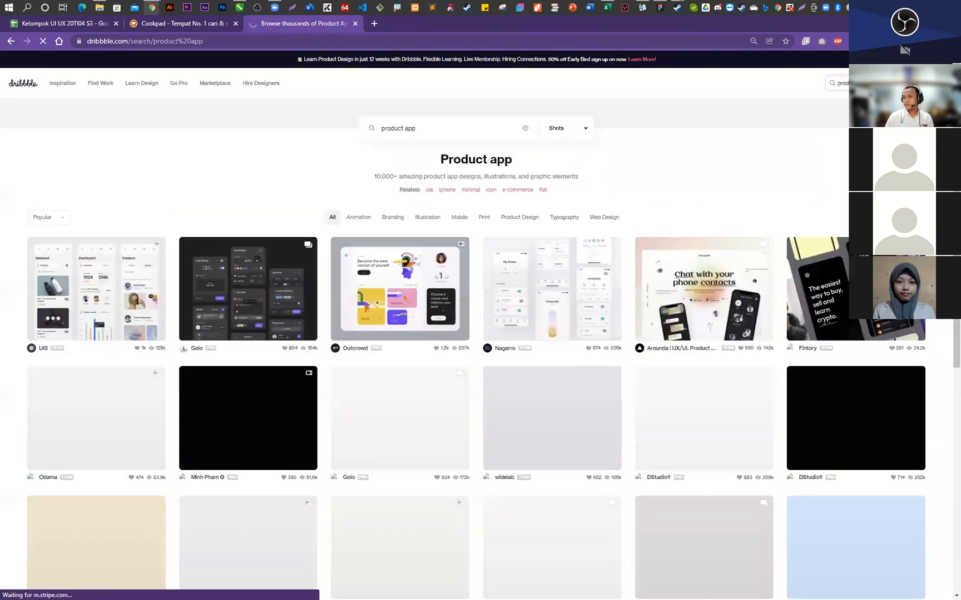
pyautogui.scroll(-4, 453, 274)
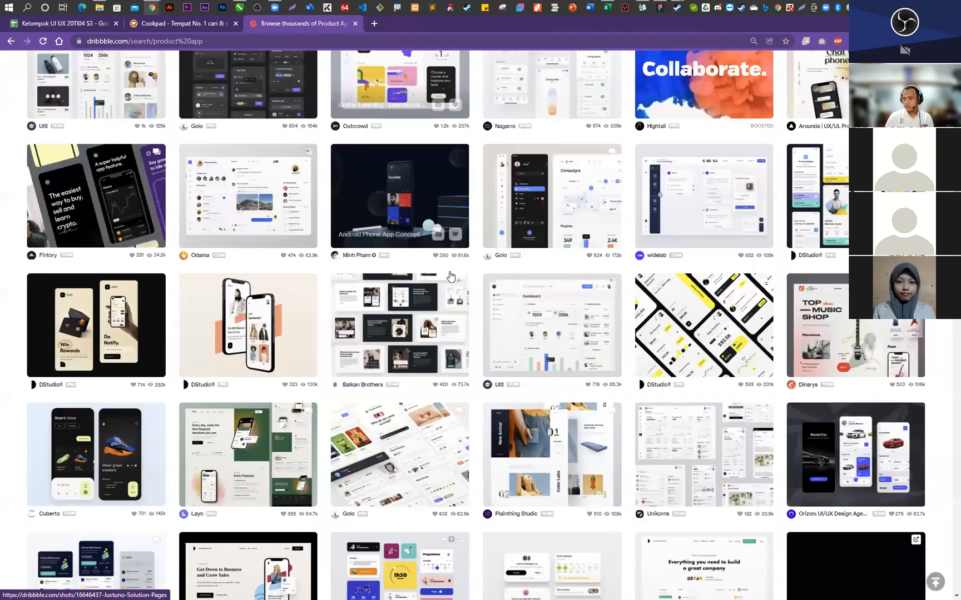
pyautogui.scroll(-1, 450, 276)
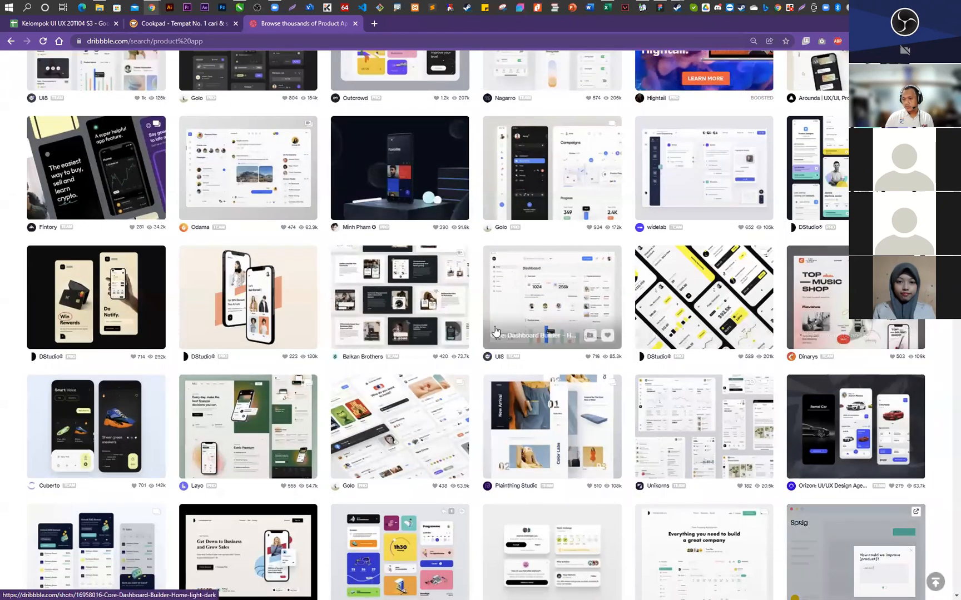
pyautogui.scroll(-5, 480, 330)
pyautogui.scroll(-5, 480, 329)
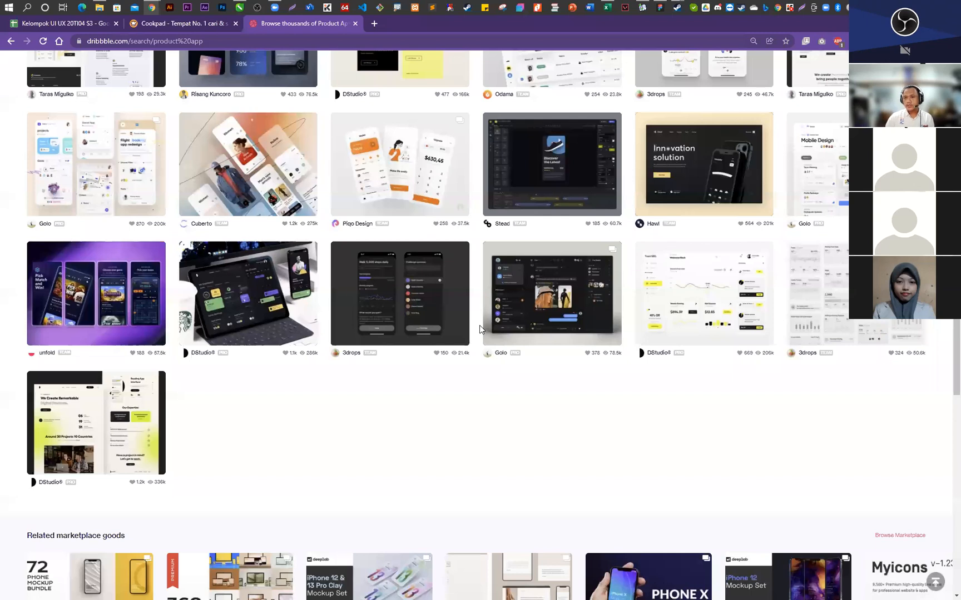
pyautogui.scroll(5, 462, 334)
pyautogui.scroll(4, 446, 337)
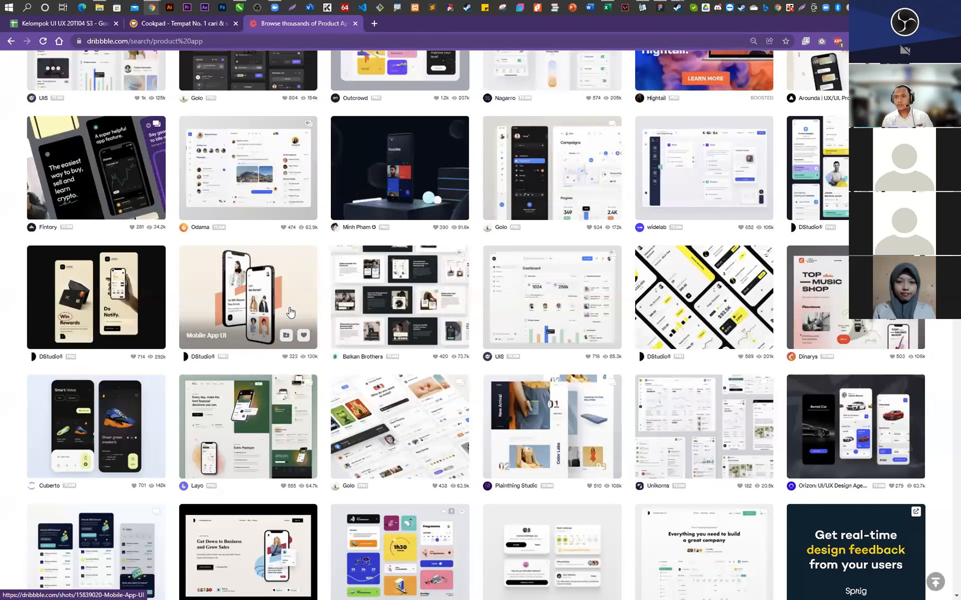
# - Open adidas.co.id in a new browser tab and examine its Wanita categories and home page banners
pyautogui.click(374, 22)
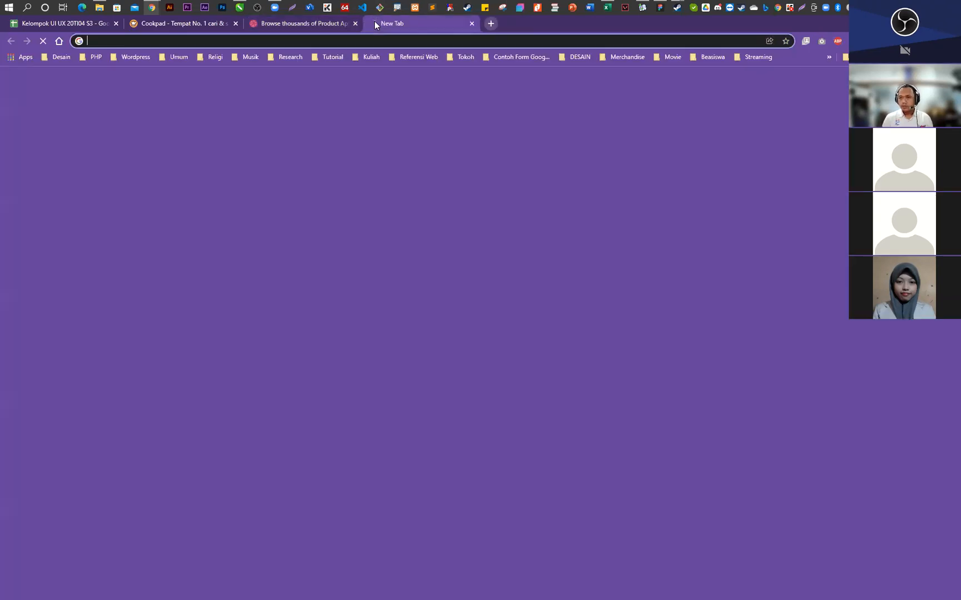
pyautogui.write('adi')
pyautogui.press('Return')
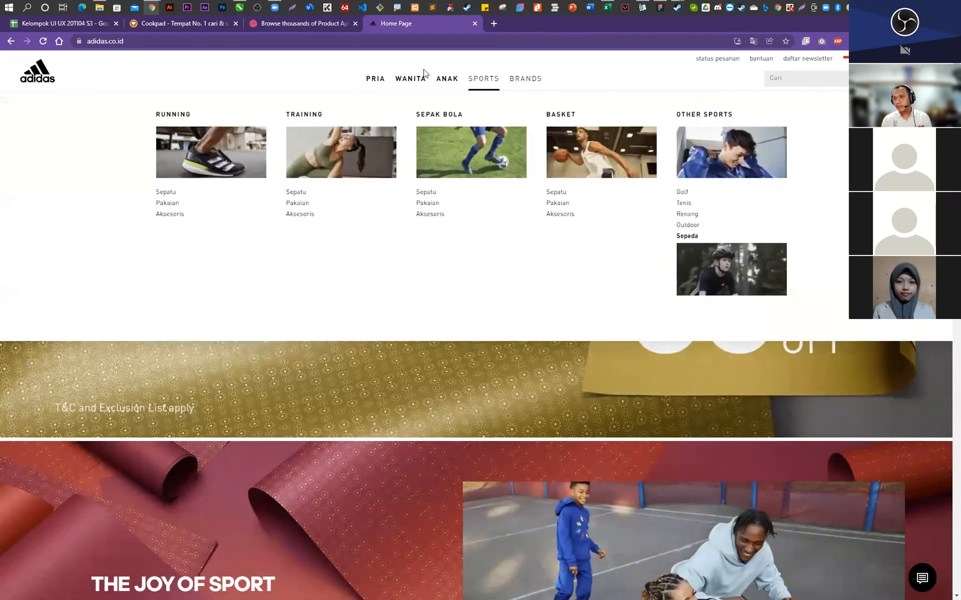
pyautogui.moveTo(410, 78)
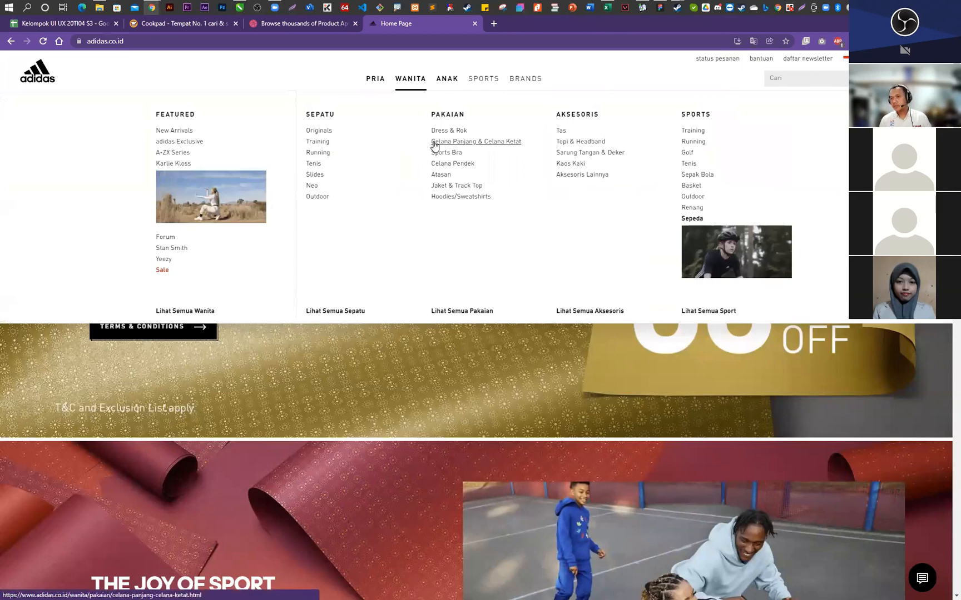
pyautogui.scroll(-10, 389, 249)
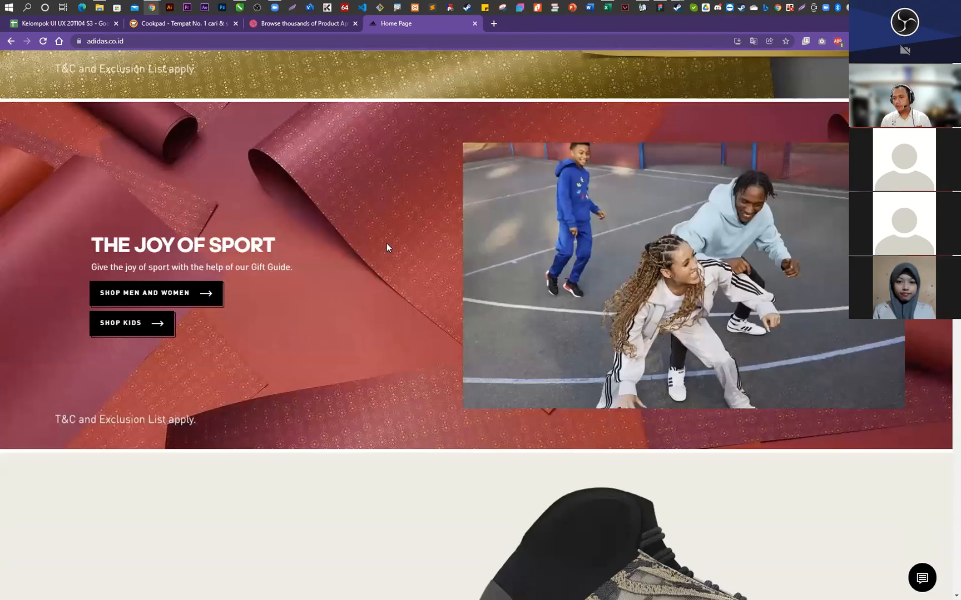
pyautogui.scroll(-8, 483, 283)
pyautogui.scroll(7, 483, 283)
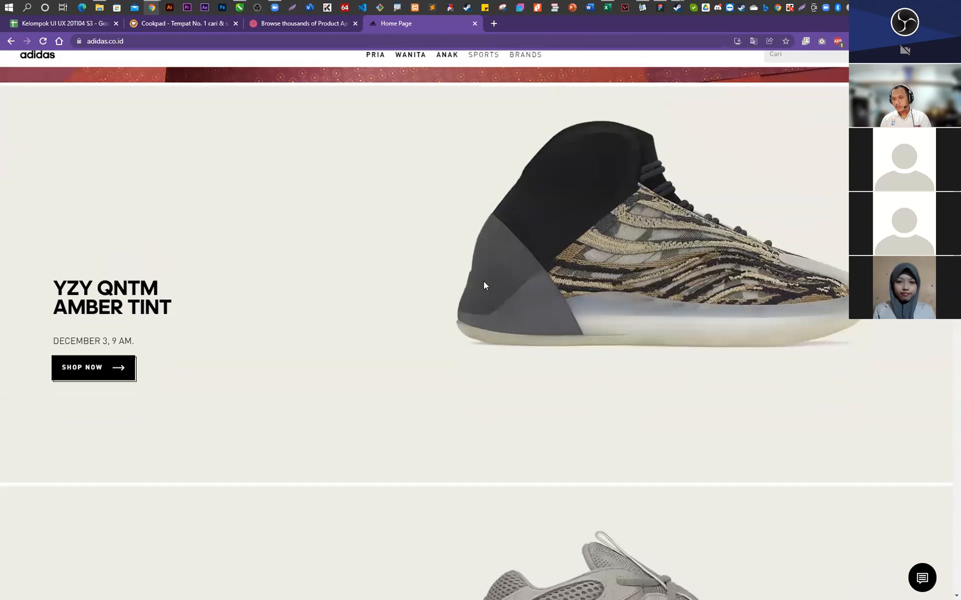
pyautogui.scroll(-1, 483, 282)
pyautogui.scroll(12, 483, 283)
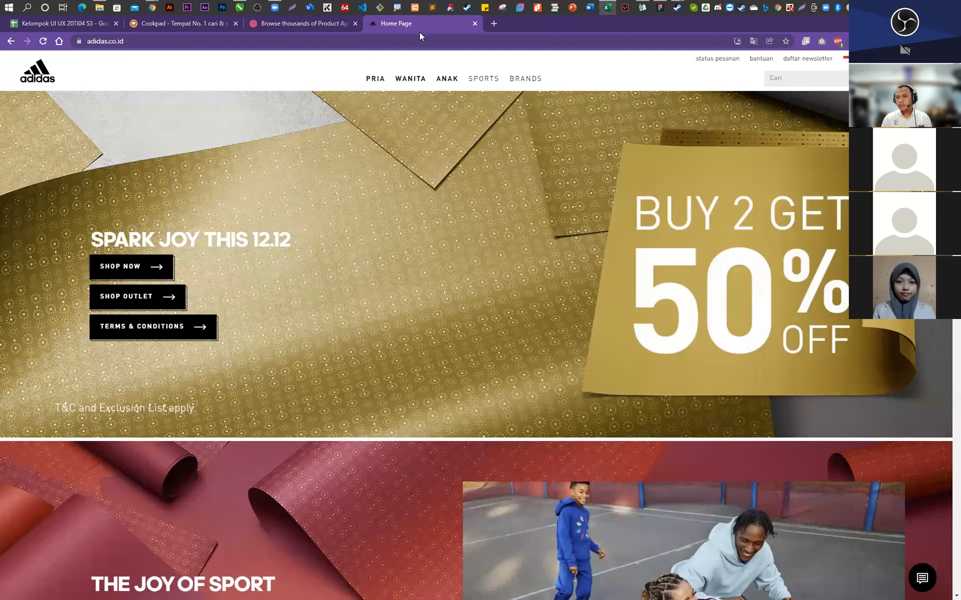
# - Check the group spreadsheet and return to the adidas site to examine its Sports categories and shoe banners
pyautogui.click(38, 27)
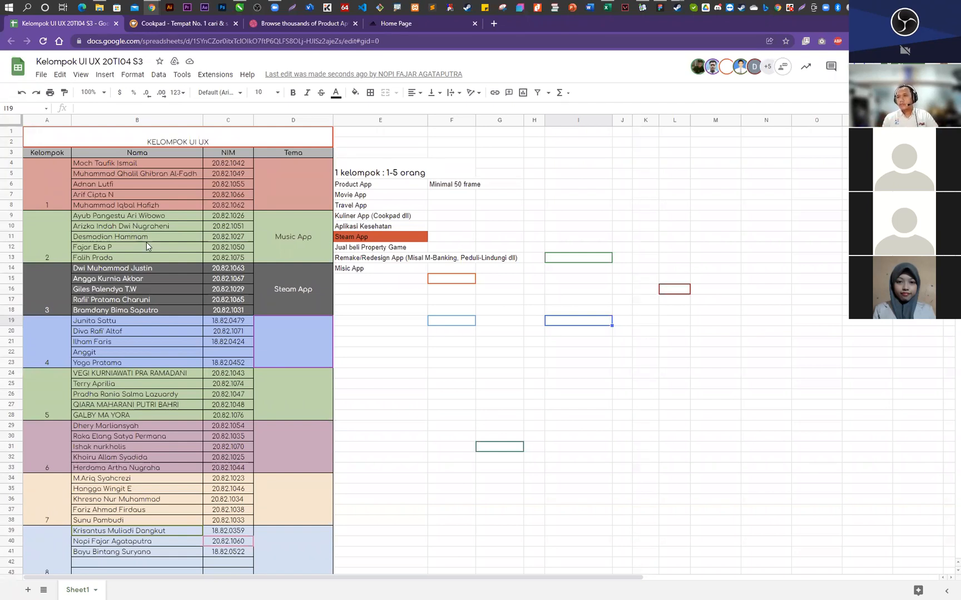
pyautogui.click(425, 22)
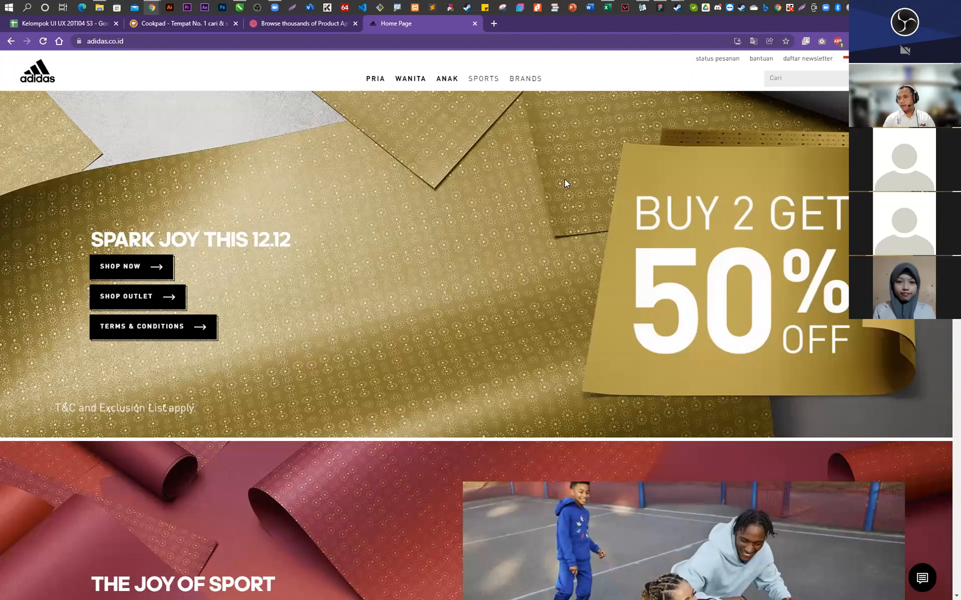
pyautogui.scroll(-1, 515, 220)
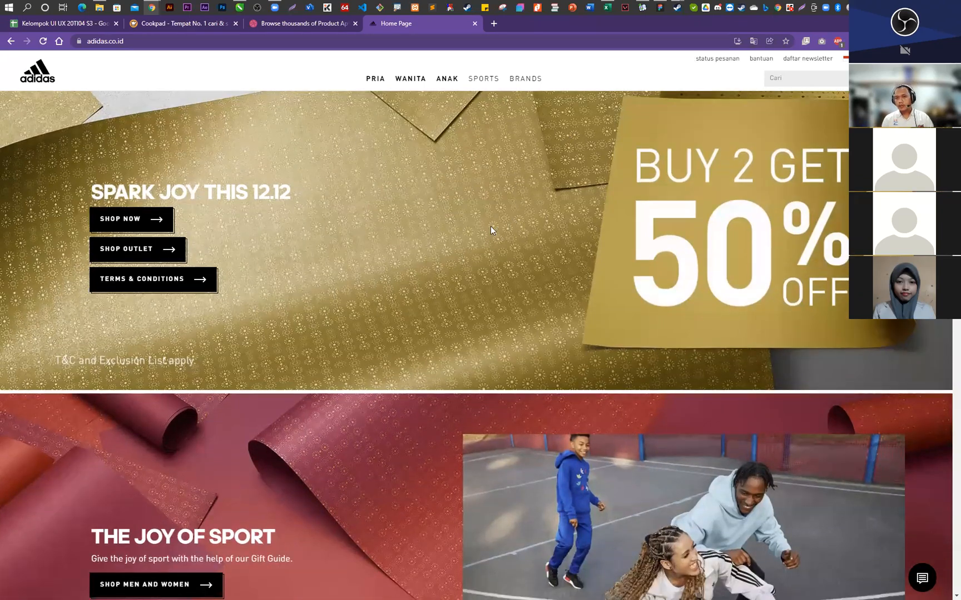
pyautogui.moveTo(483, 78)
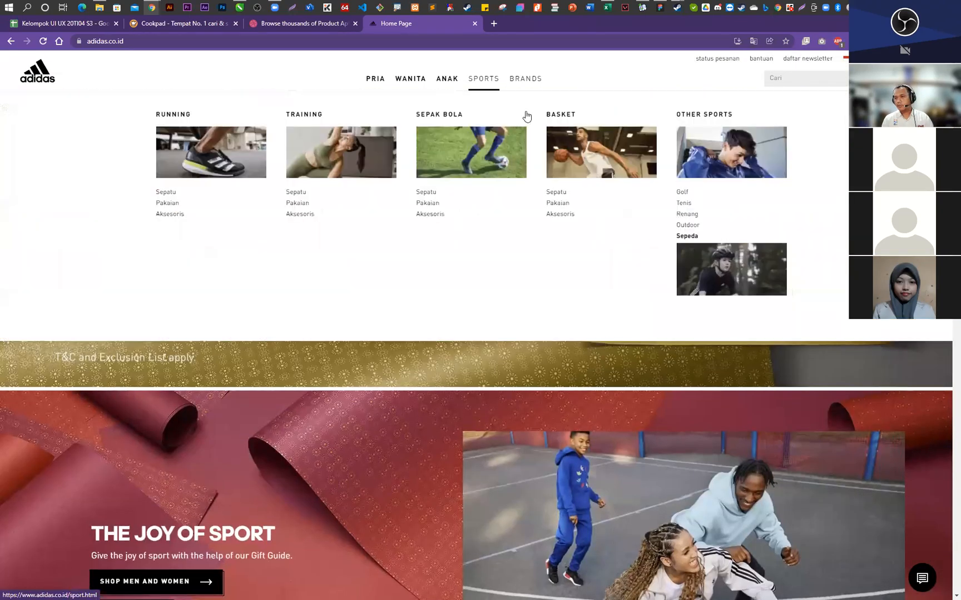
pyautogui.scroll(-3, 525, 111)
pyautogui.scroll(4, 526, 111)
pyautogui.scroll(-10, 551, 243)
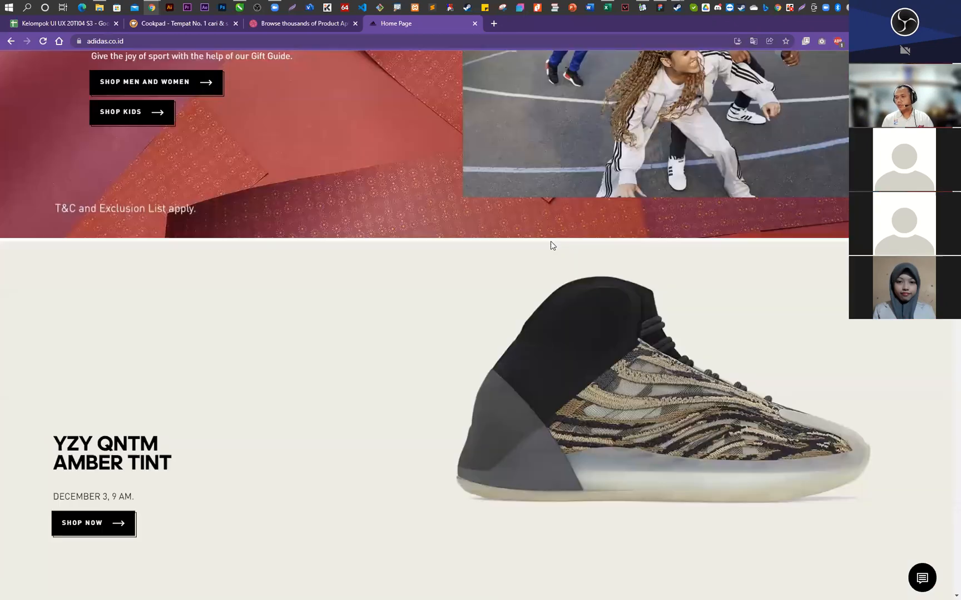
pyautogui.scroll(-6, 553, 246)
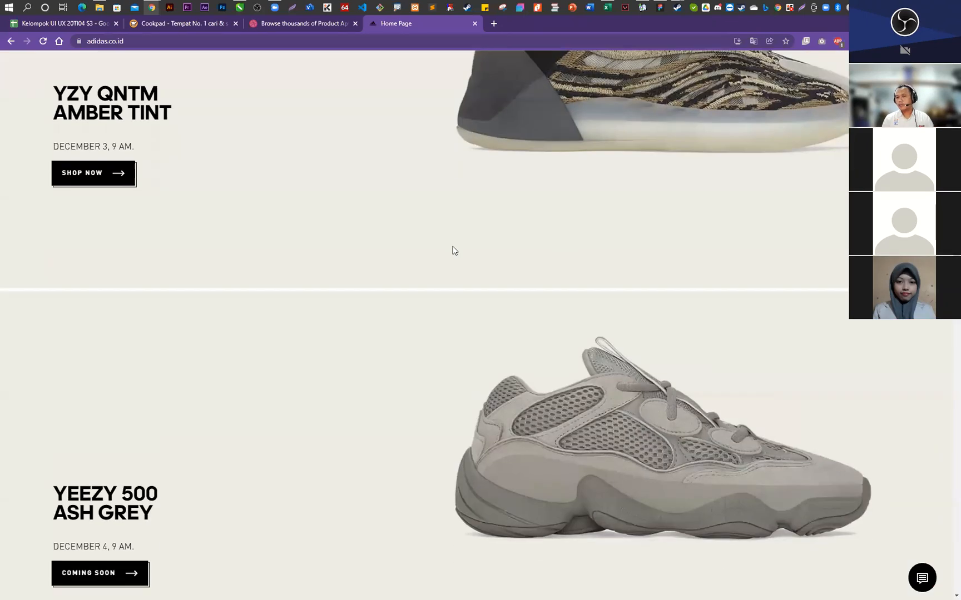
# - Return to the Dribbble product app shots and view the Smart Shopping Showcase and Rental Car App designs
pyautogui.click(298, 20)
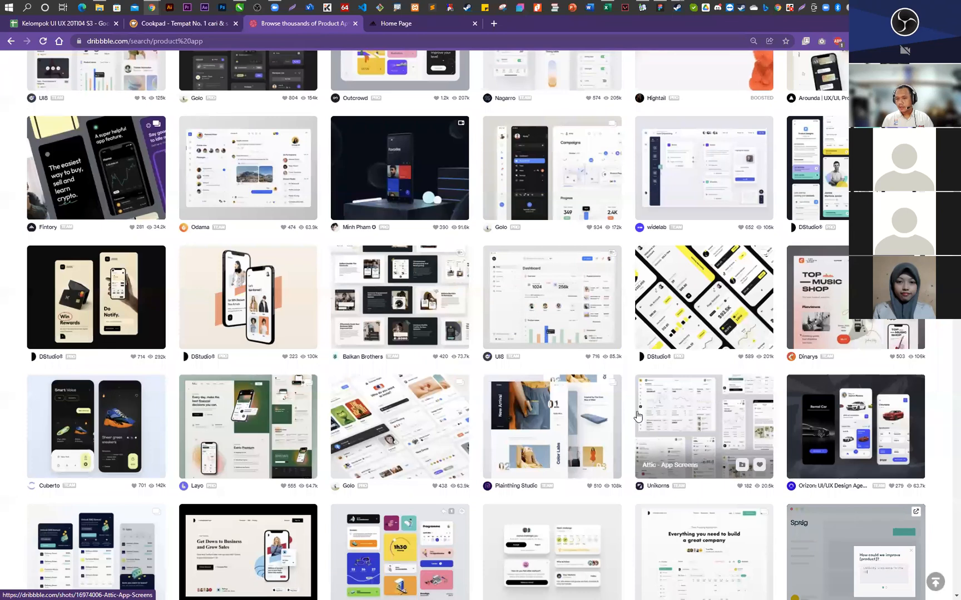
pyautogui.scroll(-3, 265, 294)
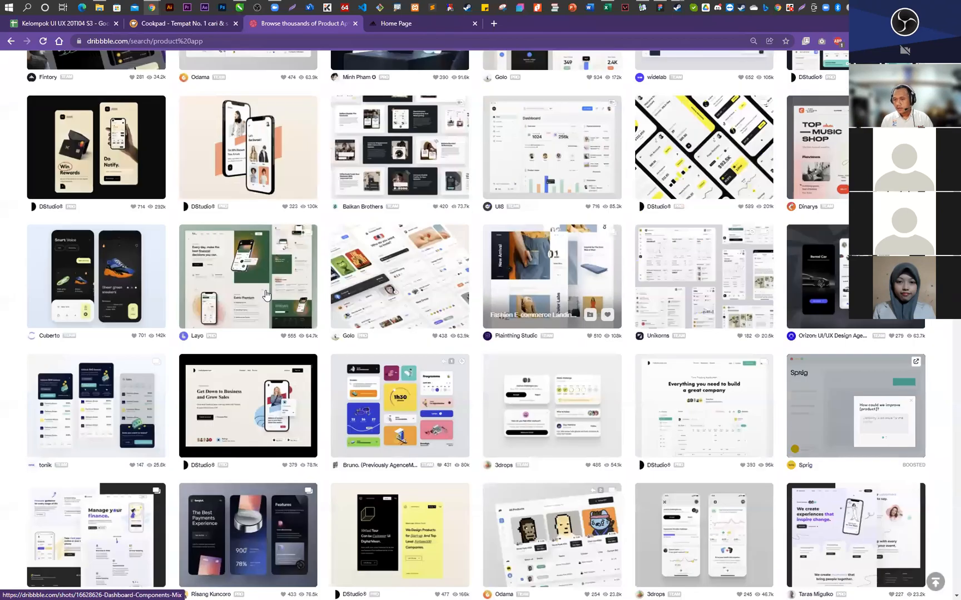
pyautogui.click(128, 289)
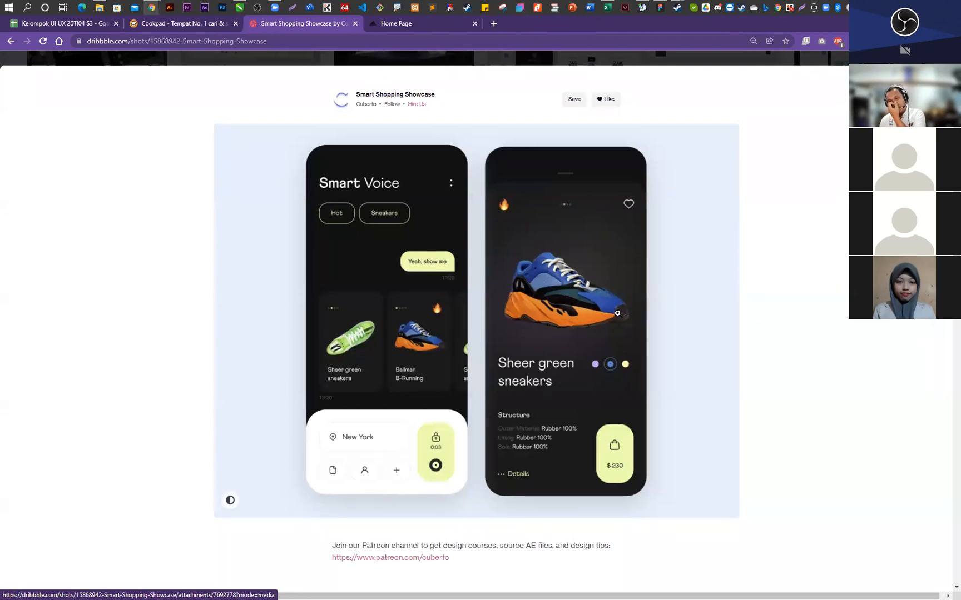
pyautogui.click(802, 278)
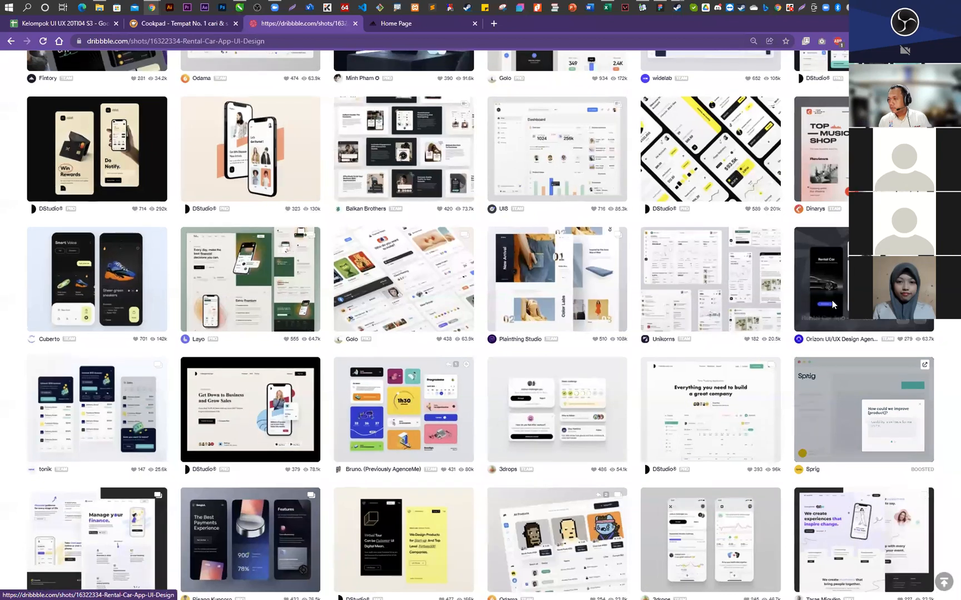
pyautogui.click(831, 306)
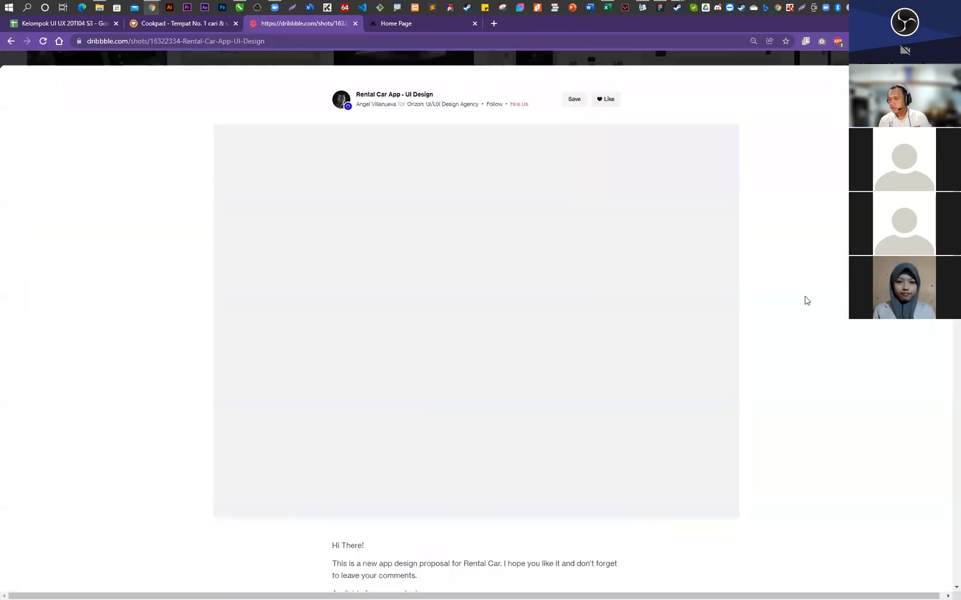
pyautogui.click(754, 295)
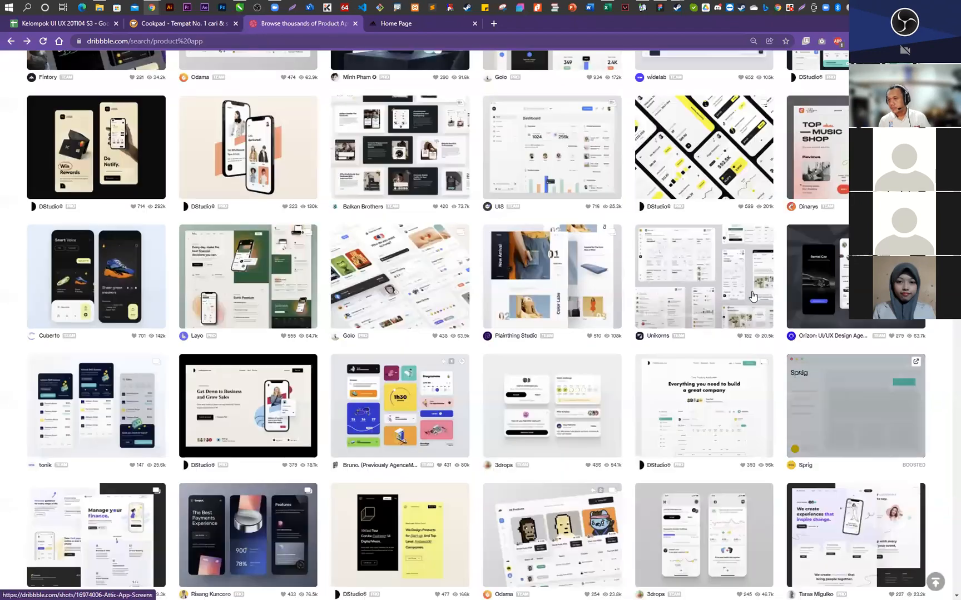
# - Look through the remaining product app shots and search Dribbble for "ui fashion app" instead
pyautogui.scroll(-5, 617, 391)
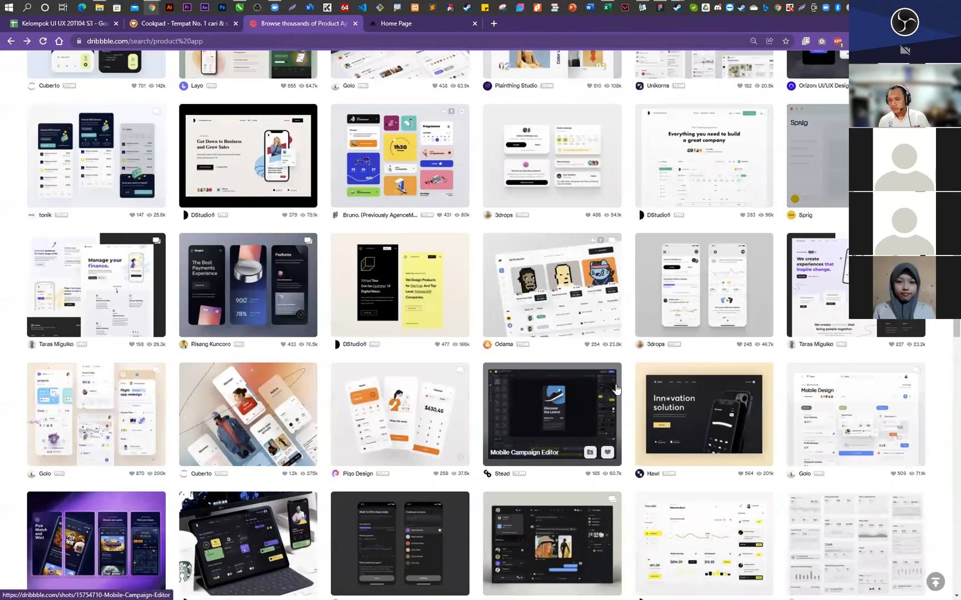
pyautogui.scroll(-4, 616, 389)
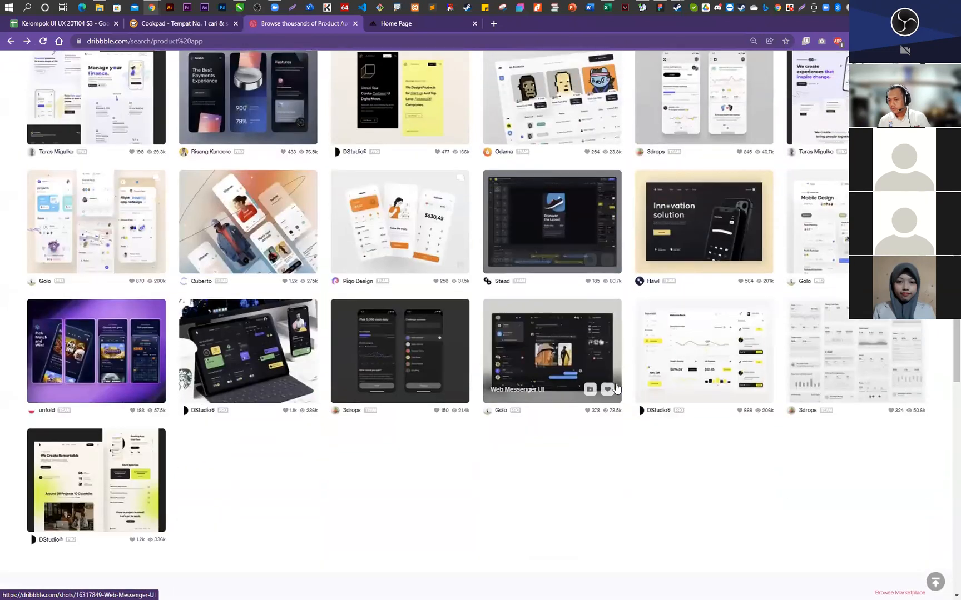
pyautogui.scroll(10, 615, 388)
pyautogui.scroll(4, 613, 386)
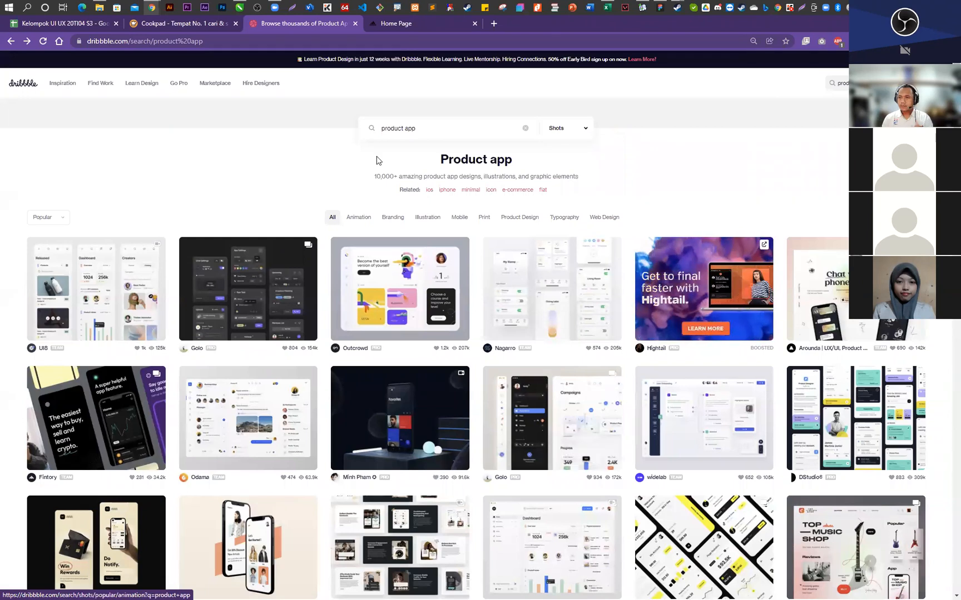
pyautogui.moveTo(402, 128); pyautogui.dragTo(373, 128)
pyautogui.write('fashion')
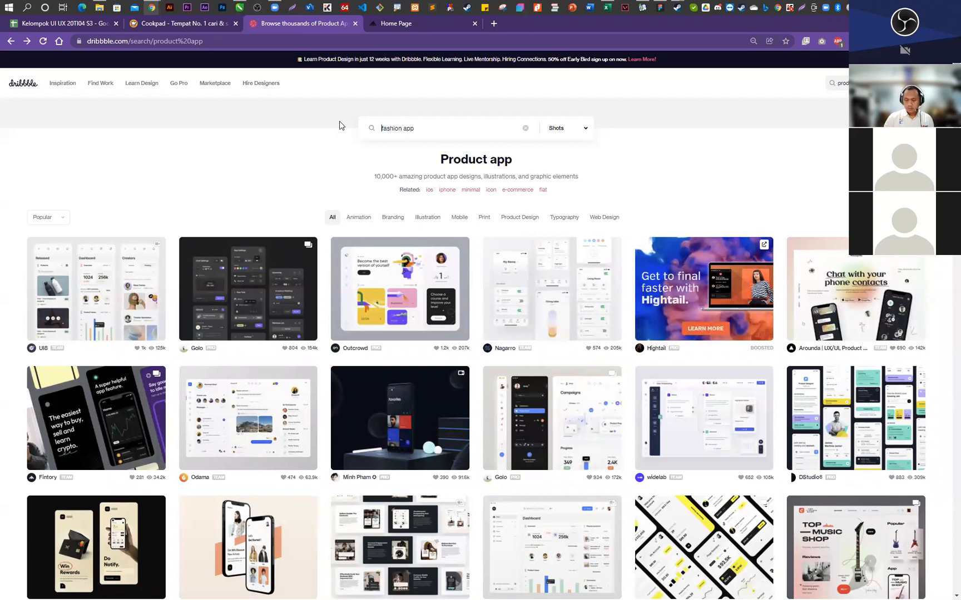
pyautogui.press('Home')
pyautogui.write('ui')
pyautogui.press('Return')
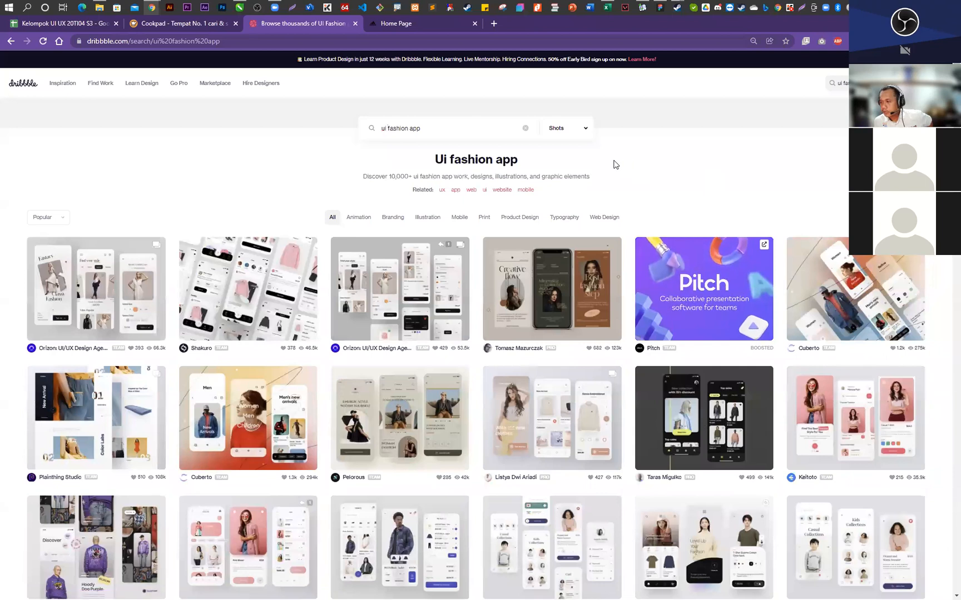
# - View the Online Shop Mobile App shot among the fashion designs and switch back to the Figma draft
pyautogui.scroll(-2, 614, 164)
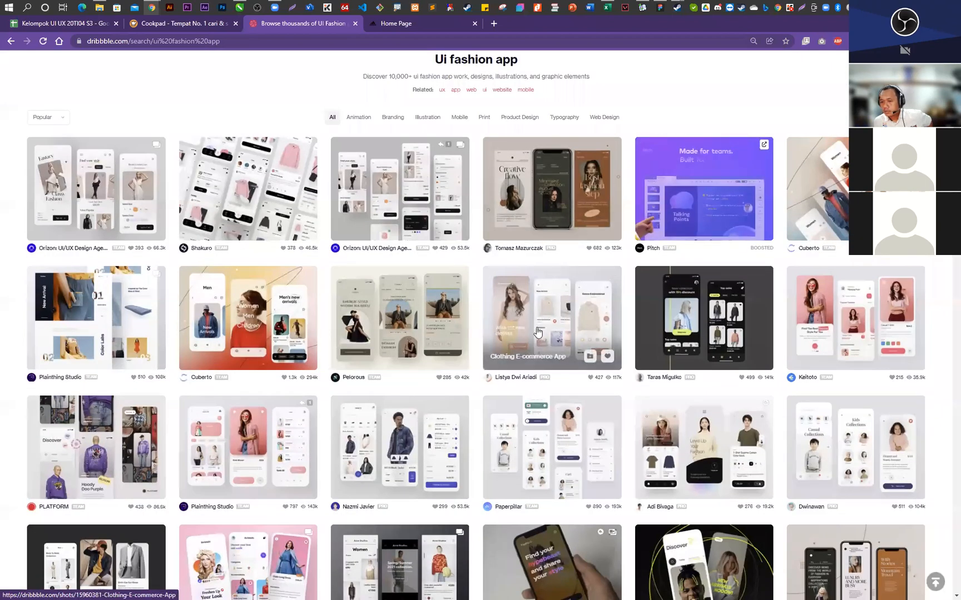
pyautogui.click(243, 473)
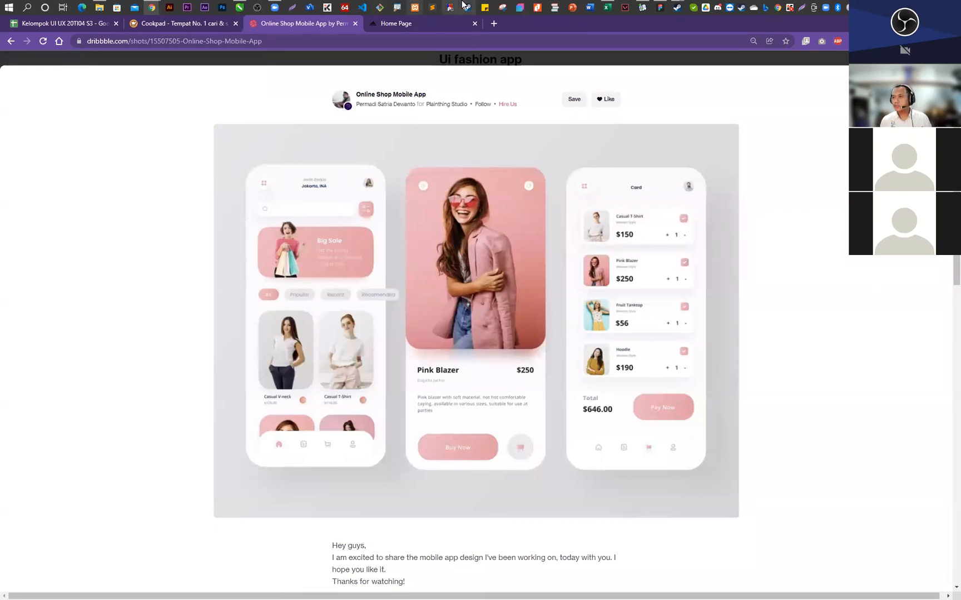
pyautogui.click(660, 8)
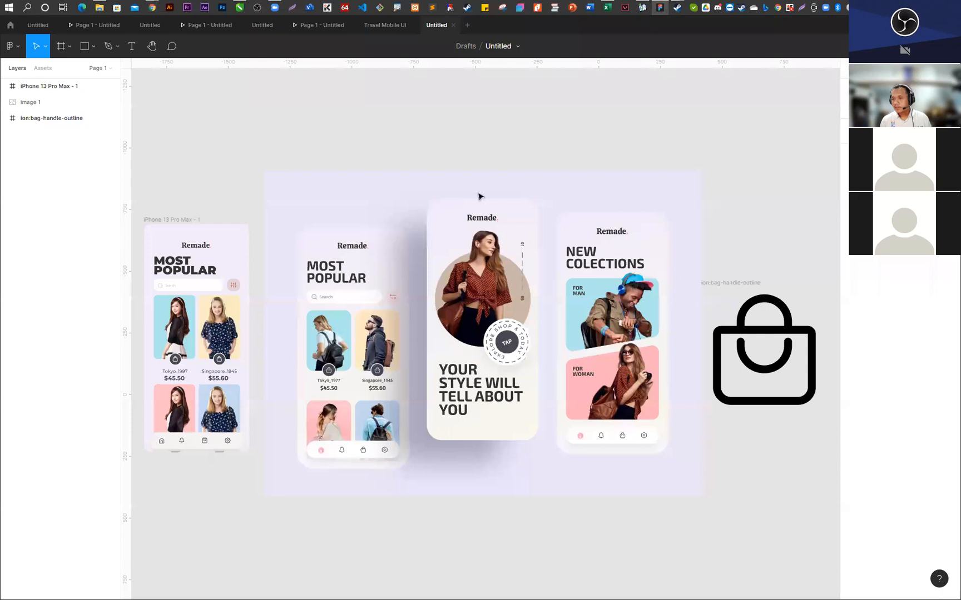
# - Examine the Remade reference screens beside the phone frame, including the TAP badge and the man and woman collection cards
pyautogui.scroll(-1, 234, 189)
pyautogui.scroll(4, 186, 345)
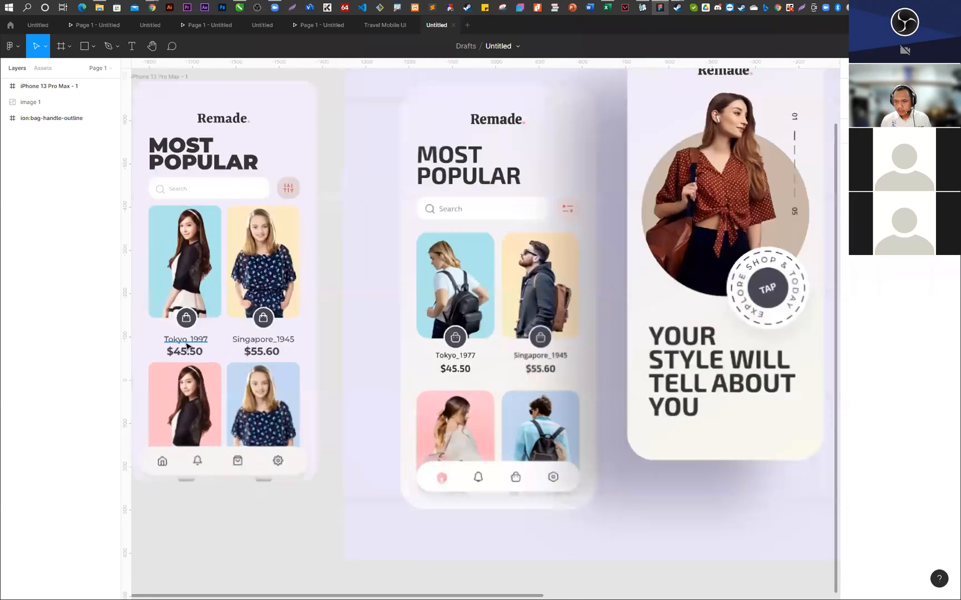
pyautogui.scroll(-5, 186, 346)
pyautogui.scroll(6, 528, 280)
pyautogui.scroll(1, 376, 284)
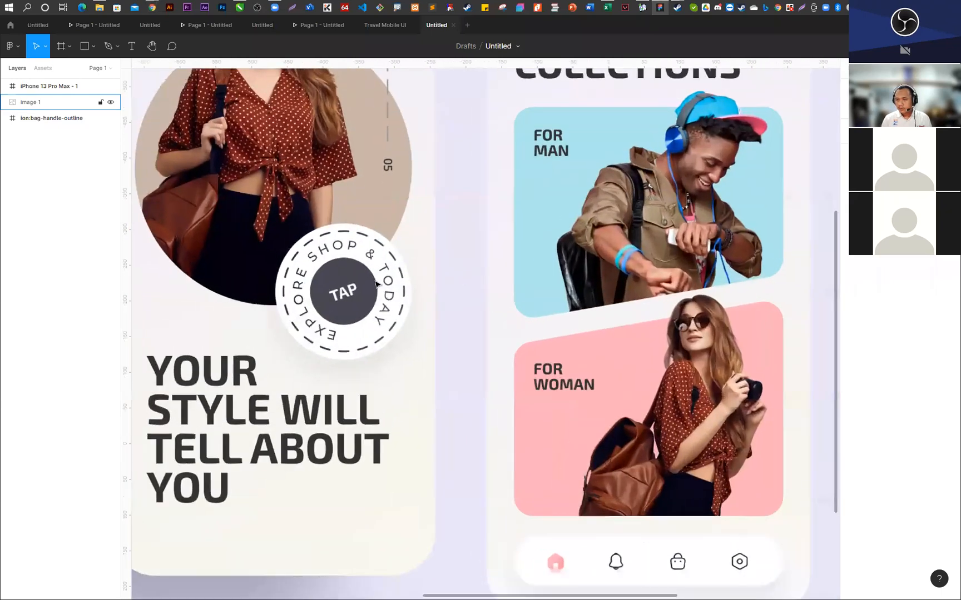
pyautogui.scroll(1, 376, 284)
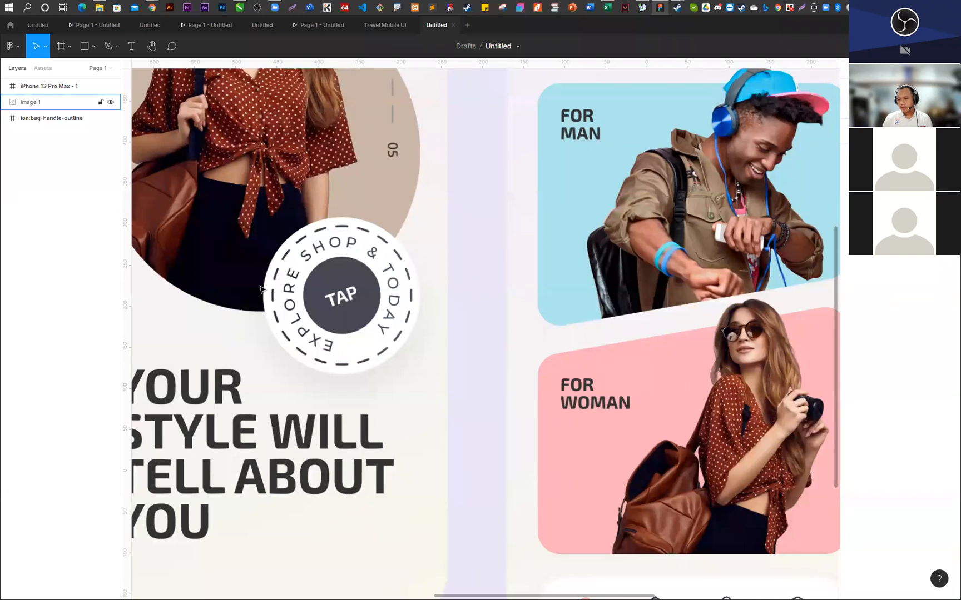
pyautogui.scroll(-2, 455, 302)
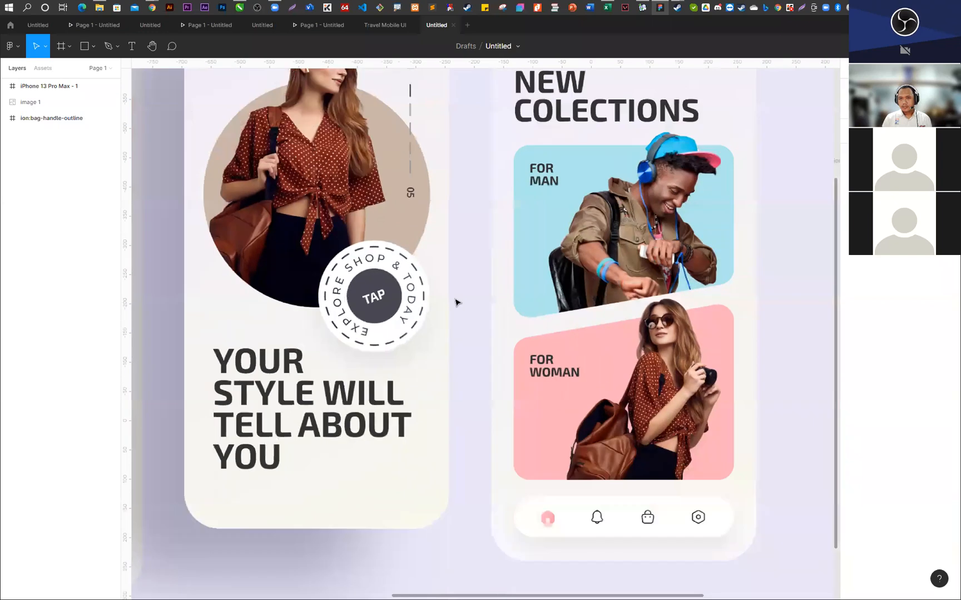
pyautogui.scroll(-6, 455, 303)
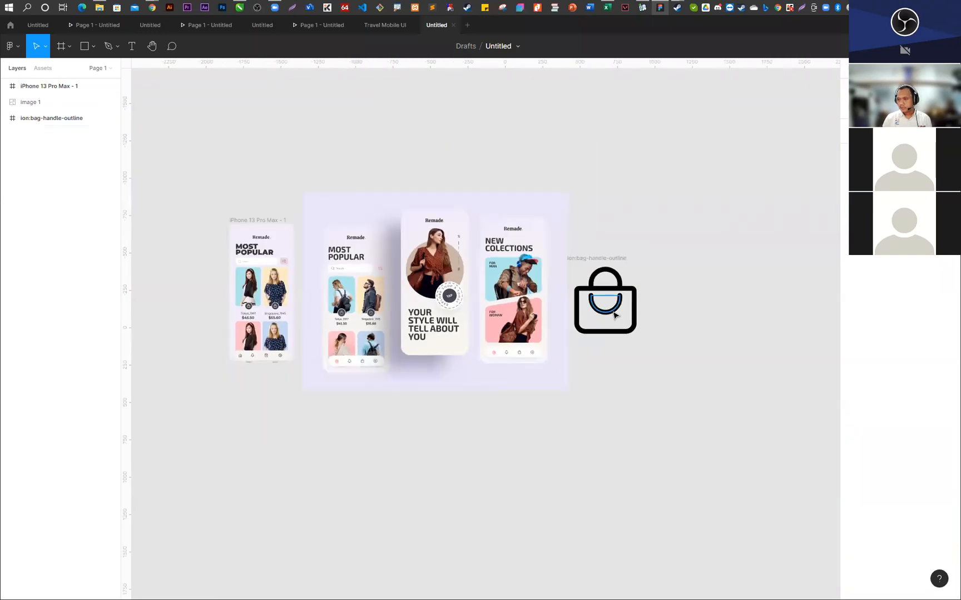
# - Delete the ion:bag-handle-outline icon frame beside the reference image
pyautogui.doubleClick(614, 316)
pyautogui.moveTo(663, 213); pyautogui.dragTo(589, 397)
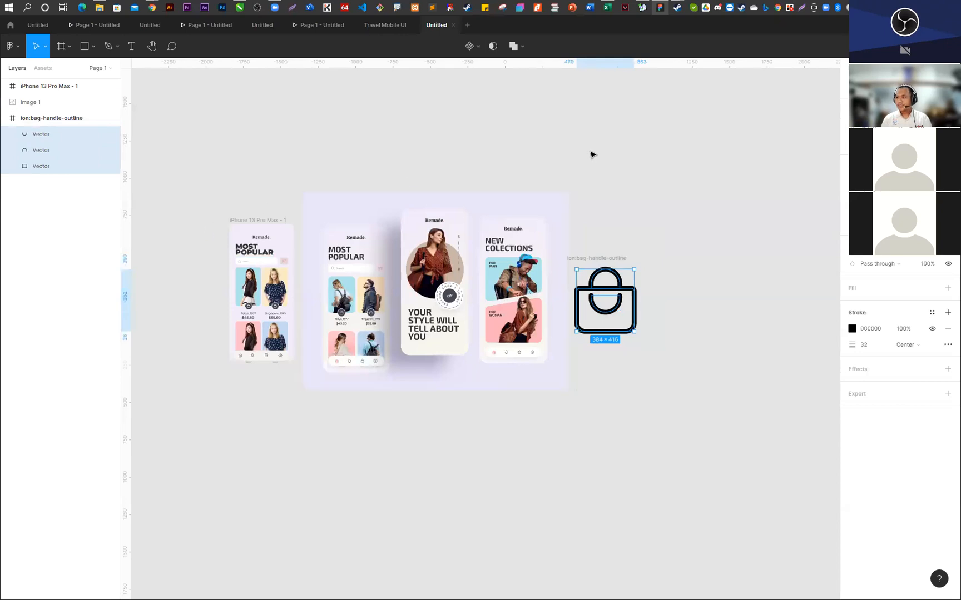
pyautogui.click(947, 88)
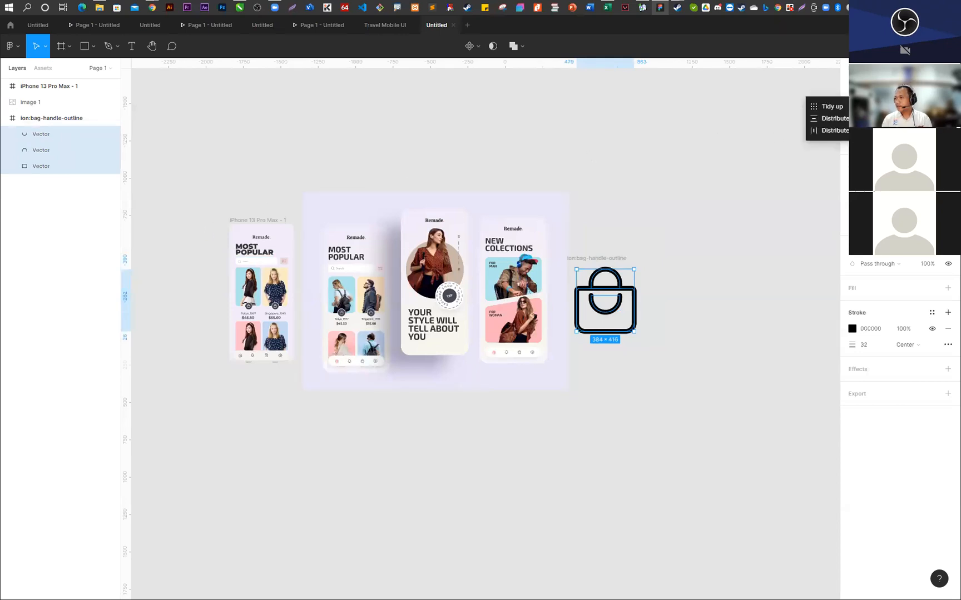
pyautogui.click(668, 197)
pyautogui.moveTo(682, 196); pyautogui.dragTo(574, 394)
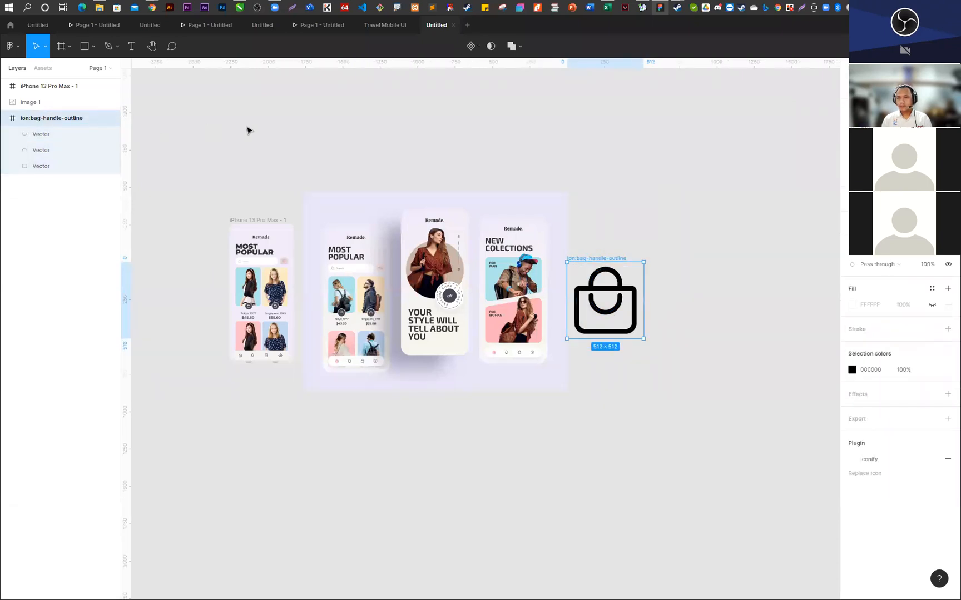
pyautogui.press('Delete')
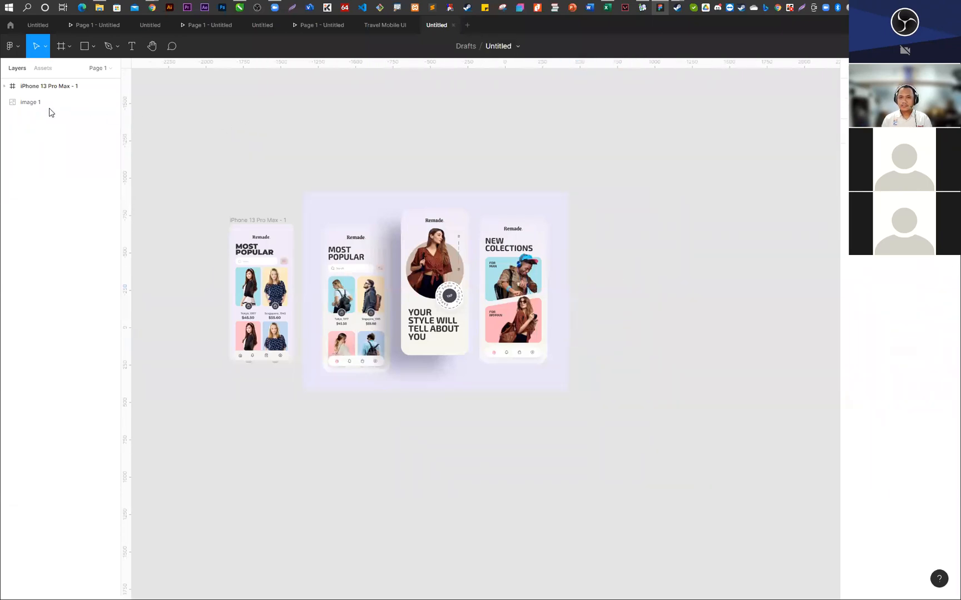
# - Expand the iPhone 13 Pro Max - 1 layers and compare its Most Popular screen with the reference image
pyautogui.click(17, 101)
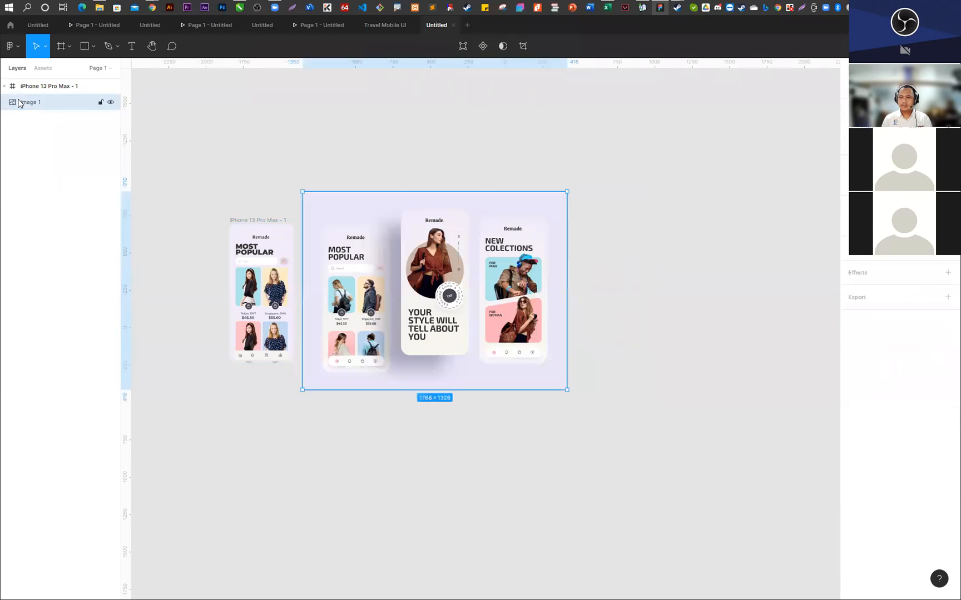
pyautogui.click(4, 86)
pyautogui.click(699, 249)
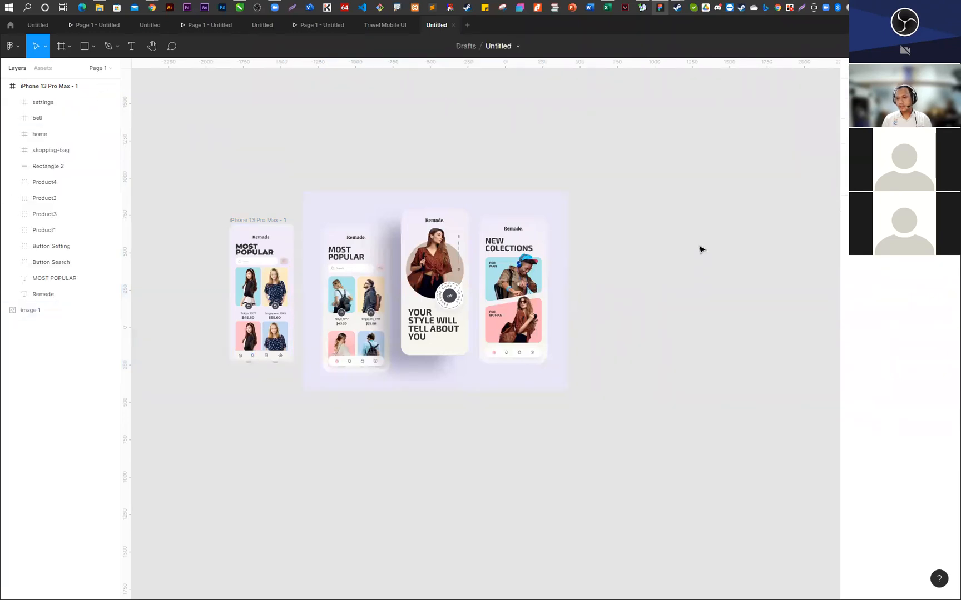
pyautogui.scroll(5, 251, 298)
pyautogui.scroll(5, 252, 298)
pyautogui.scroll(-3, 491, 337)
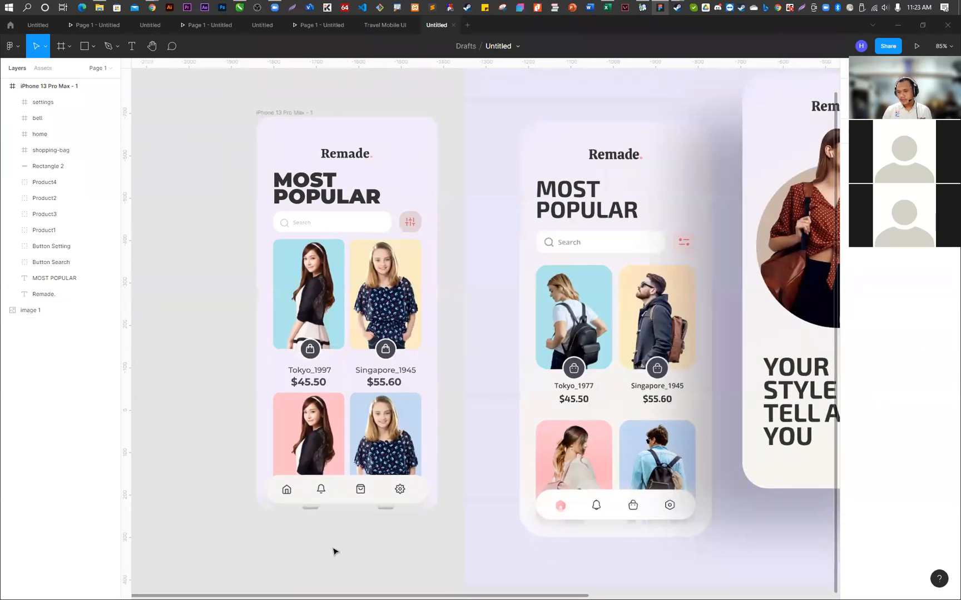
pyautogui.scroll(-2, 346, 279)
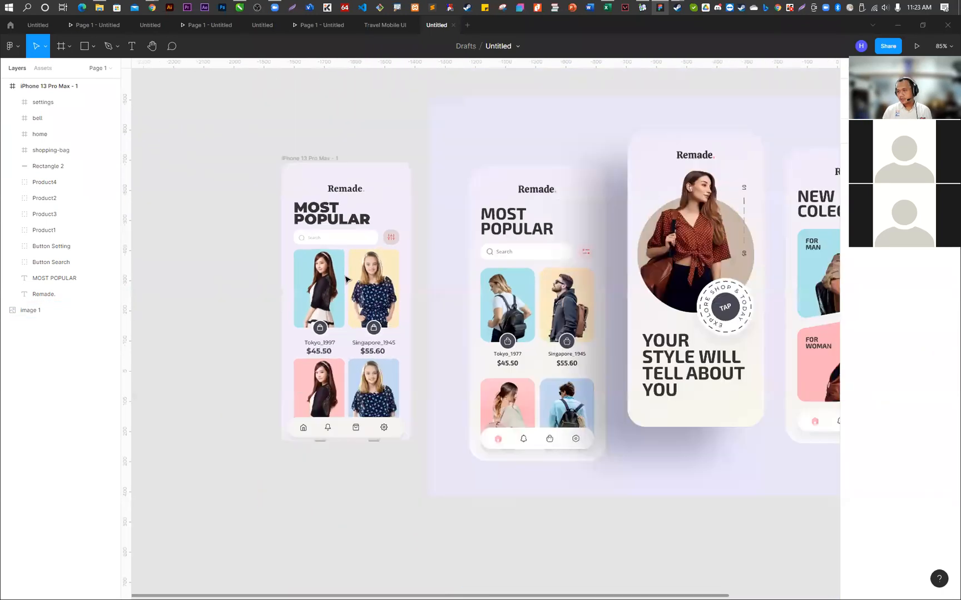
pyautogui.scroll(-4, 346, 280)
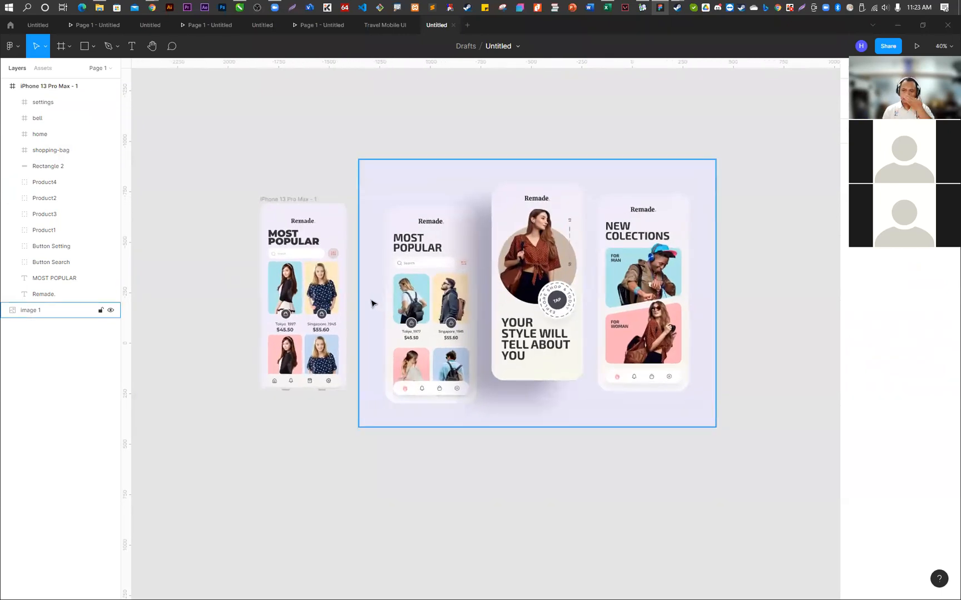
# - Add a second iPhone 13 Pro Max frame and place it to the left of the Most Popular frame
pyautogui.click(60, 47)
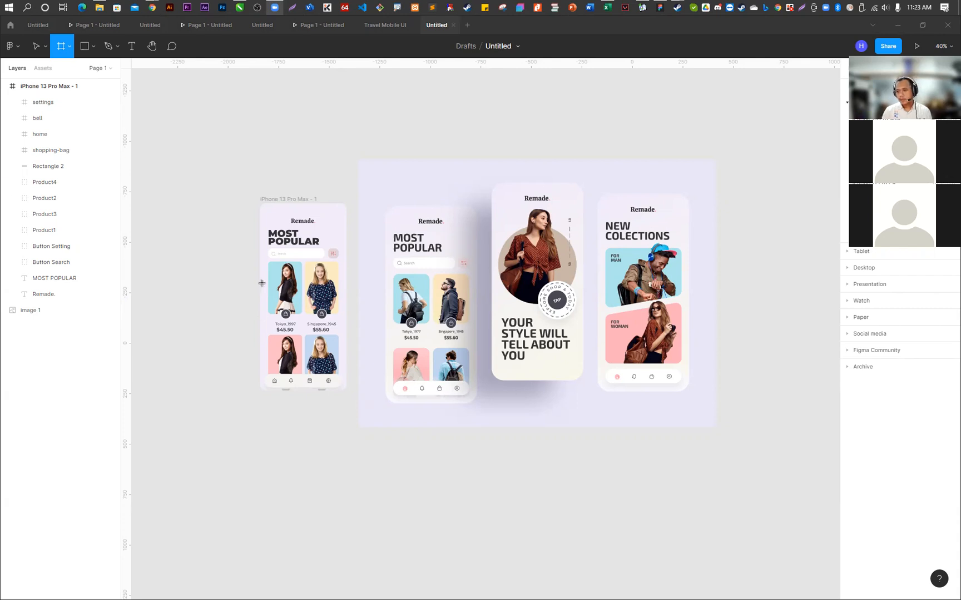
pyautogui.scroll(2, 282, 267)
pyautogui.keyDown('ctrl'); pyautogui.scroll(3, 332, 295); pyautogui.keyUp('ctrl')
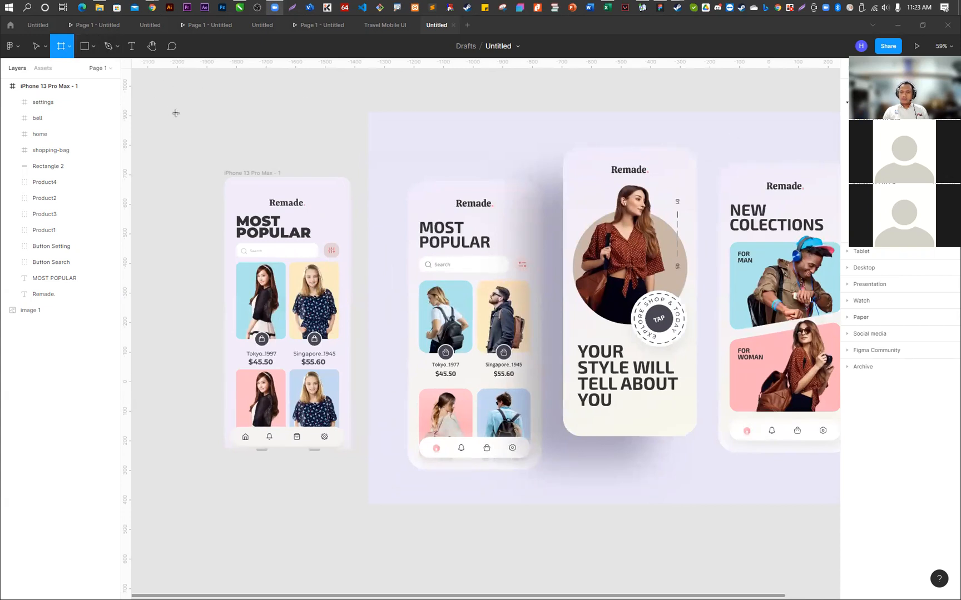
pyautogui.click(867, 118)
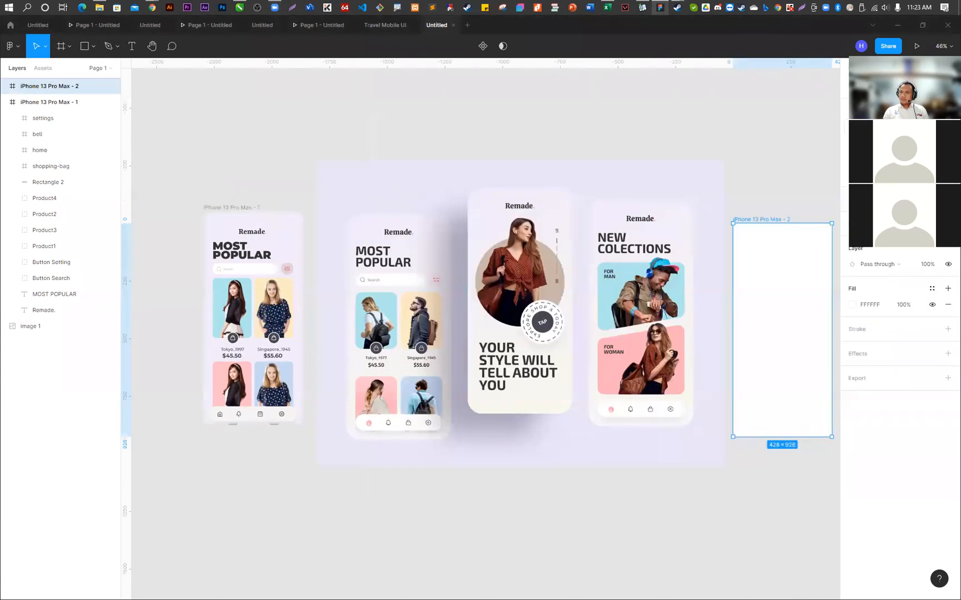
pyautogui.moveTo(767, 258); pyautogui.dragTo(142, 251)
pyautogui.click(243, 169)
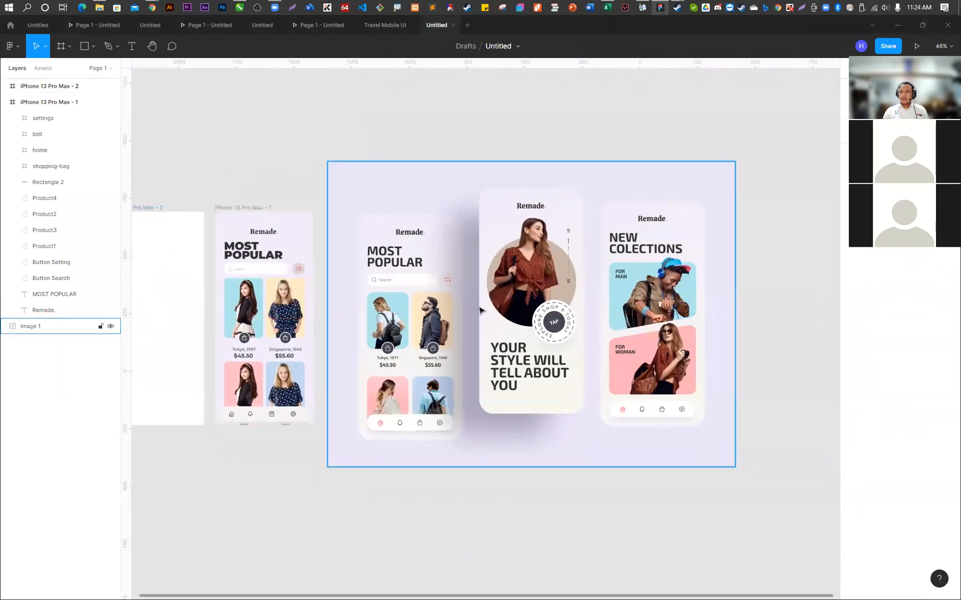
# - Round the corners of the blank iPhone 13 Pro Max - 2 frame
pyautogui.scroll(-2, 482, 314)
pyautogui.scroll(5, 198, 263)
pyautogui.click(205, 263)
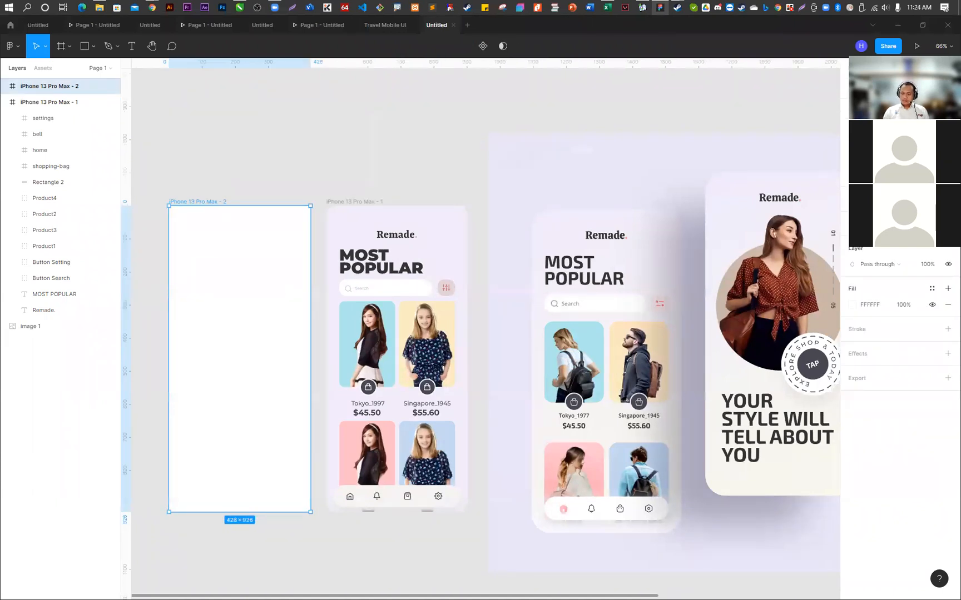
pyautogui.click(336, 158)
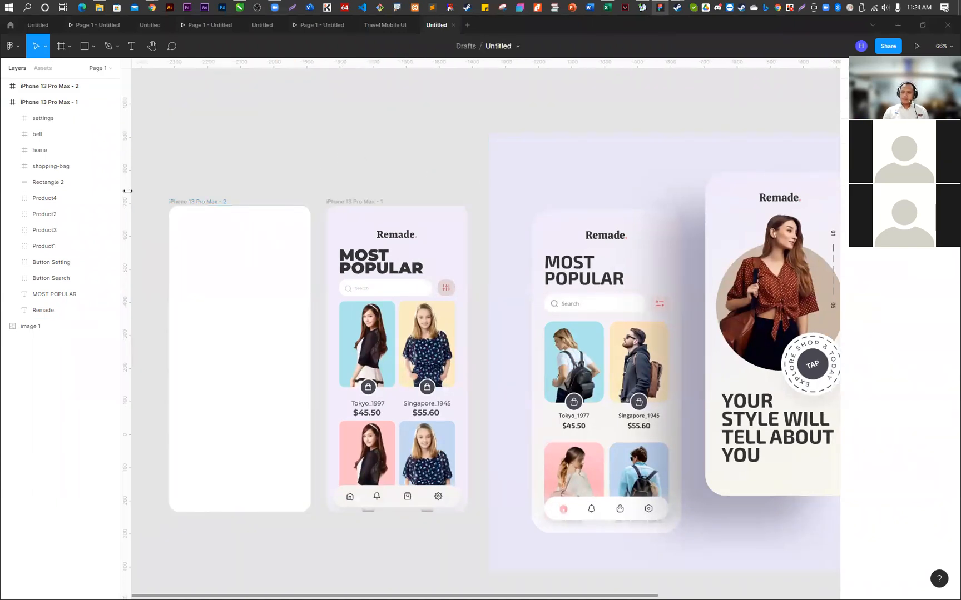
# - Draw a circle about 392 × 392 with the Ellipse tool, overlapping the upper edge of the Most Popular frame
pyautogui.click(84, 46)
pyautogui.click(92, 49)
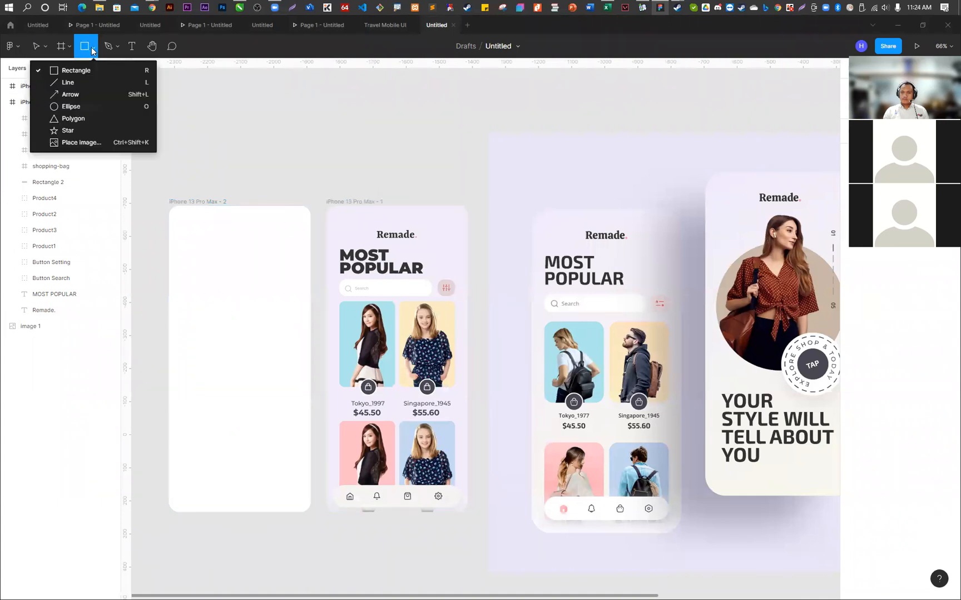
pyautogui.click(100, 107)
pyautogui.moveTo(371, 119); pyautogui.dragTo(500, 250)
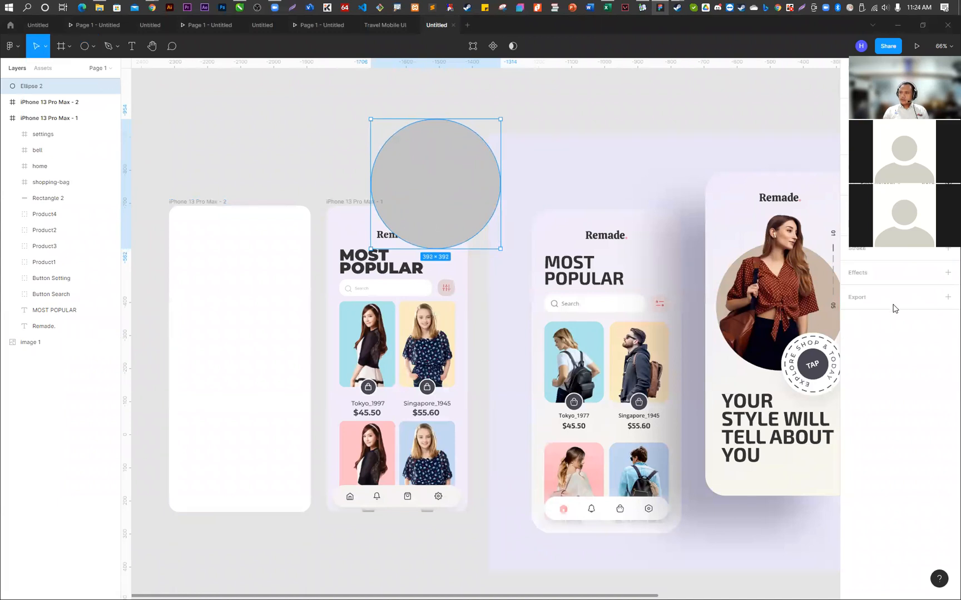
# - Add a black inside stroke to the circle with a thickness of 3
pyautogui.click(858, 250)
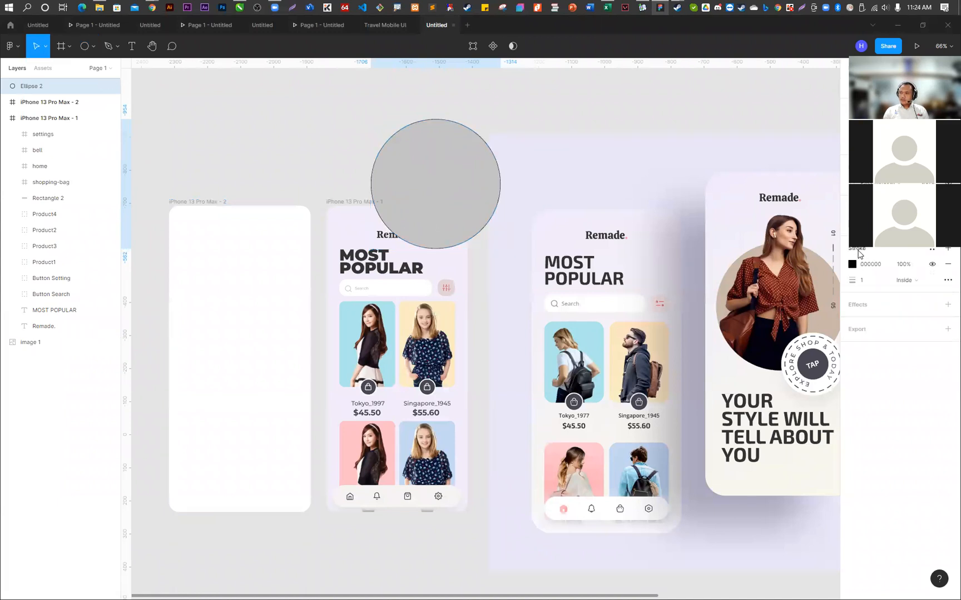
pyautogui.click(865, 283)
pyautogui.write('3')
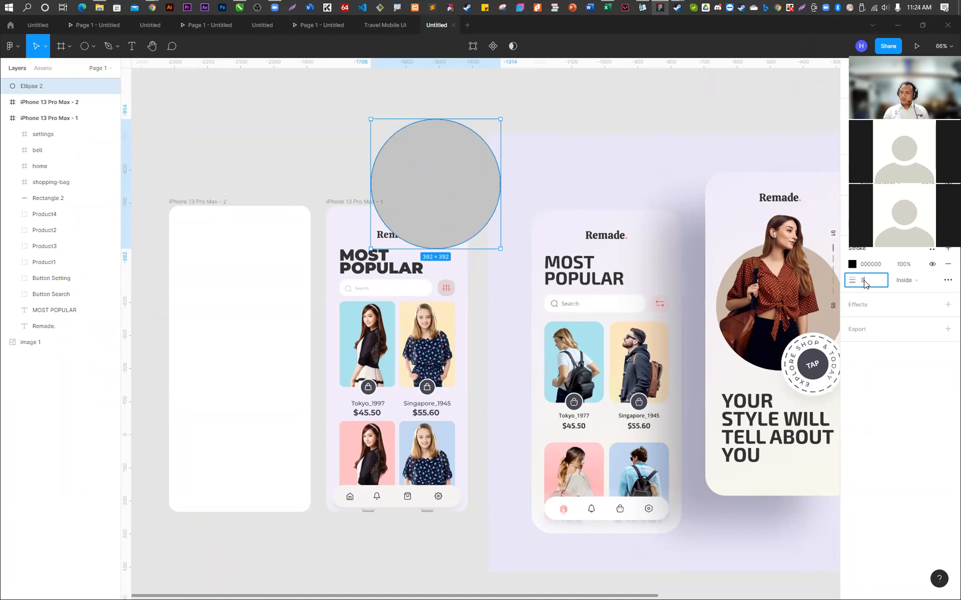
pyautogui.press('Return')
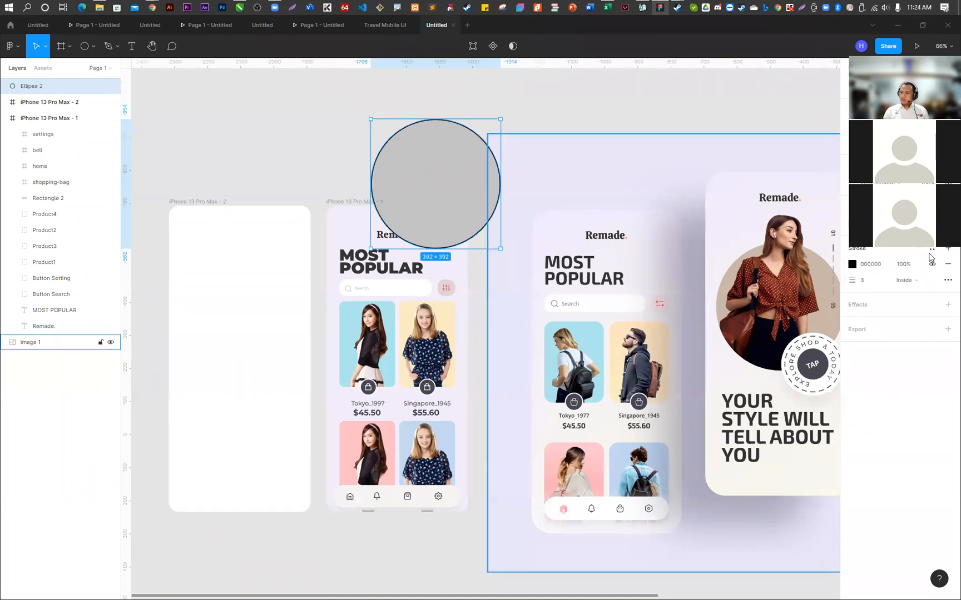
# - Remove the circle's grey fill while keeping its stroke, and change the stroke style to Dash
pyautogui.click(948, 263)
pyautogui.hotkey('ctrl', 'z')
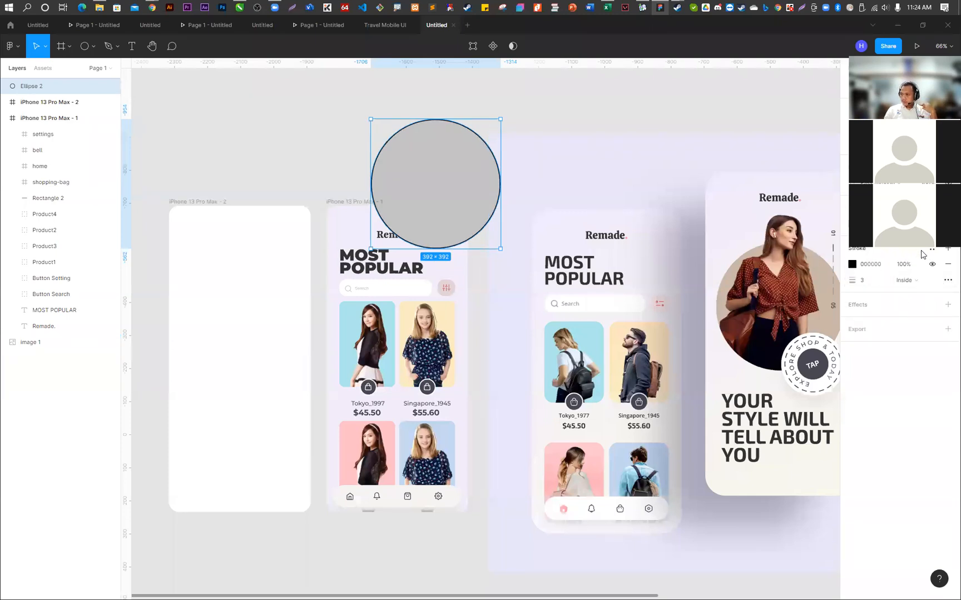
pyautogui.click(948, 224)
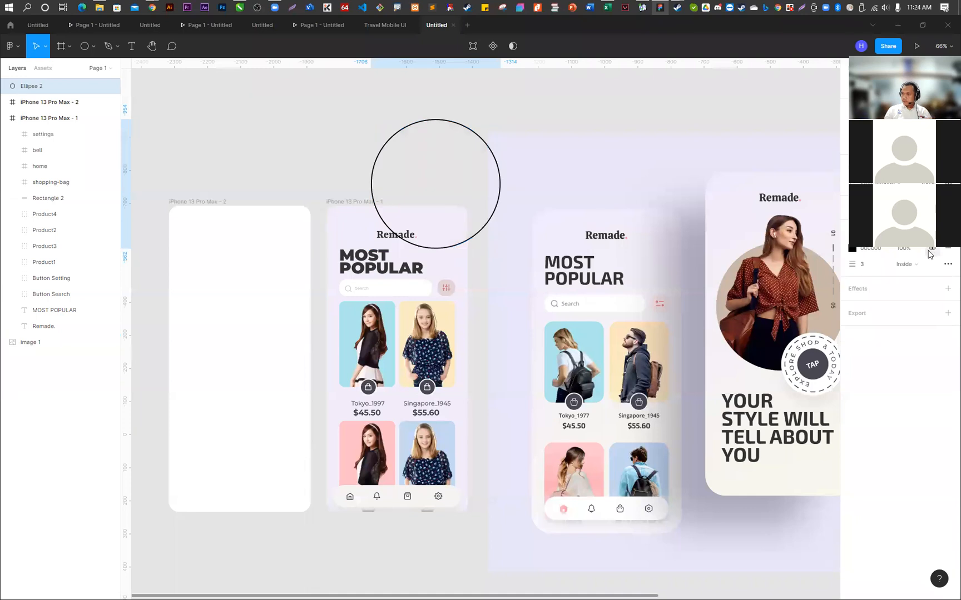
pyautogui.click(948, 265)
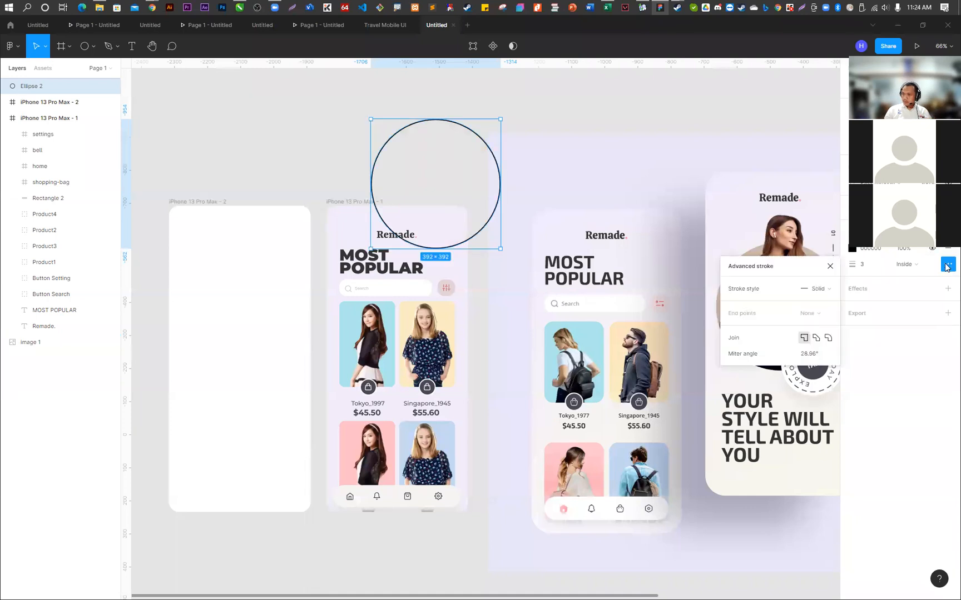
pyautogui.click(817, 290)
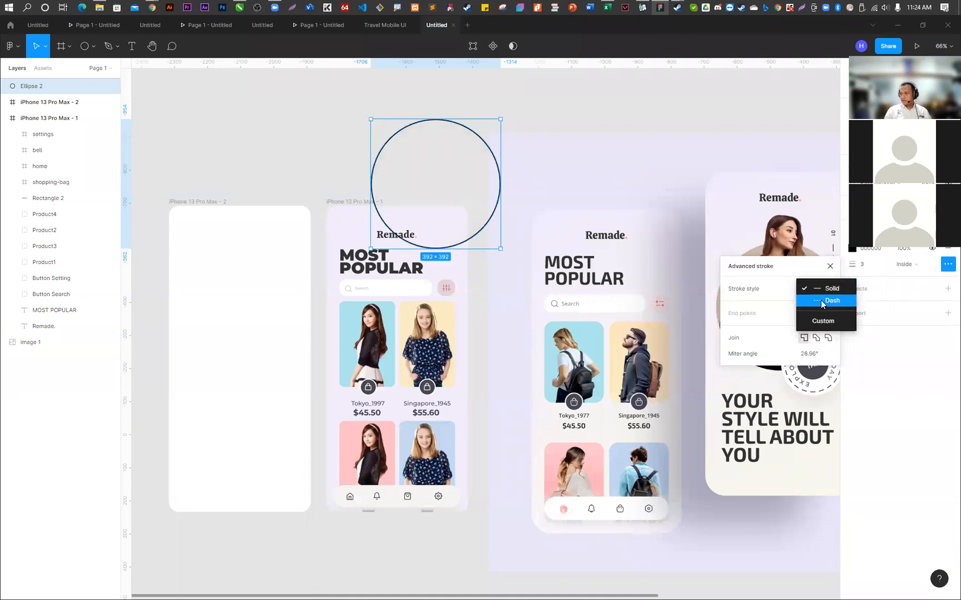
pyautogui.click(821, 302)
pyautogui.click(518, 114)
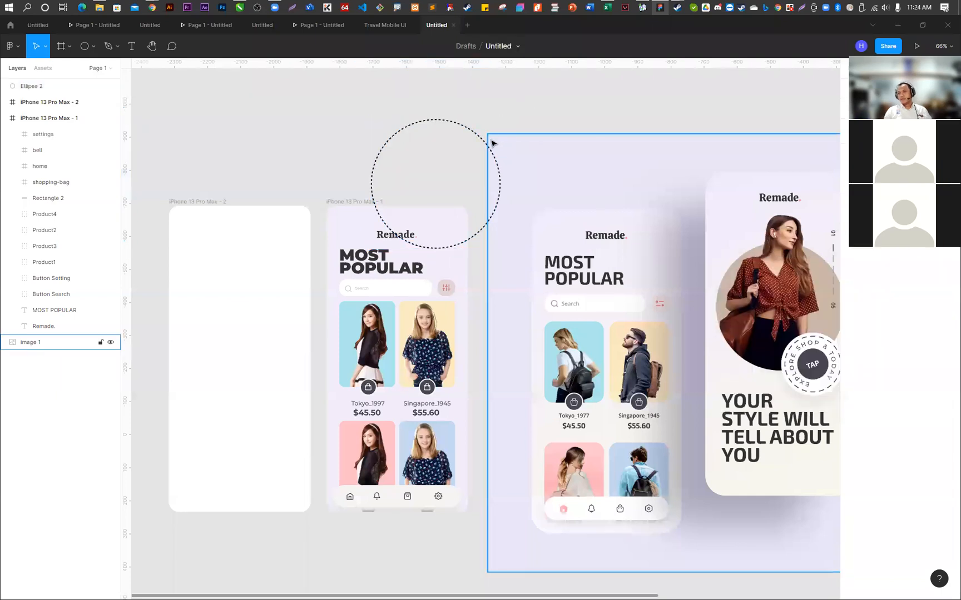
# - Delete the dashed circle from the canvas
pyautogui.click(477, 138)
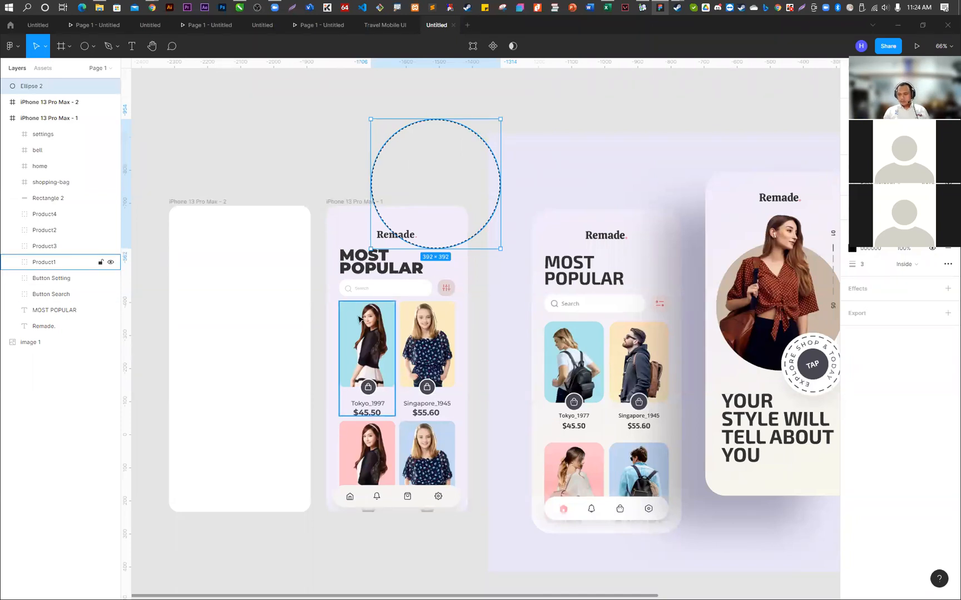
pyautogui.click(542, 105)
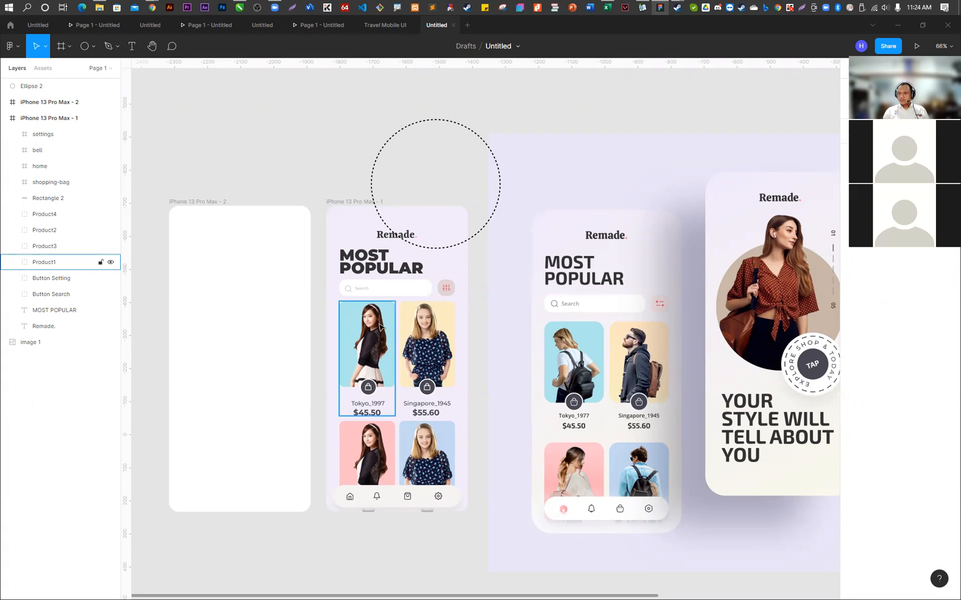
pyautogui.click(450, 120)
pyautogui.press('Delete')
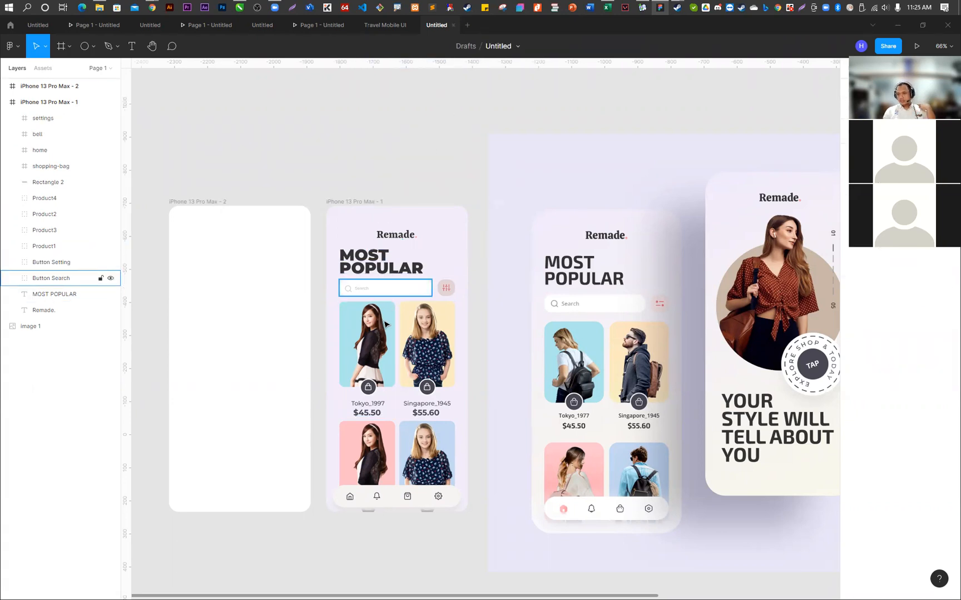
# - Fill the iPhone 13 Pro Max - 2 frame with the lavender E9E7F9 sampled from the reference image's background
pyautogui.click(376, 346)
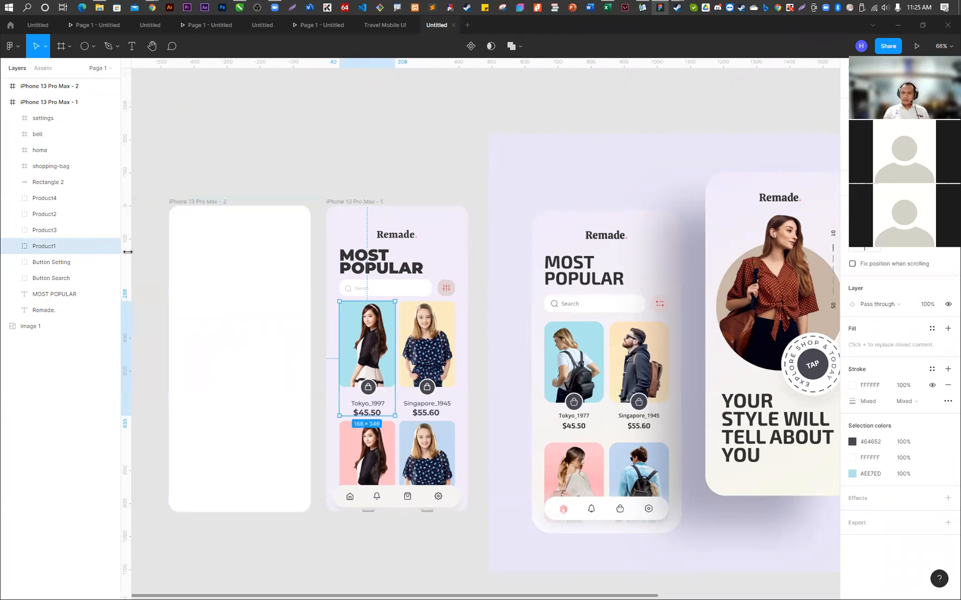
pyautogui.click(4, 105)
pyautogui.click(48, 87)
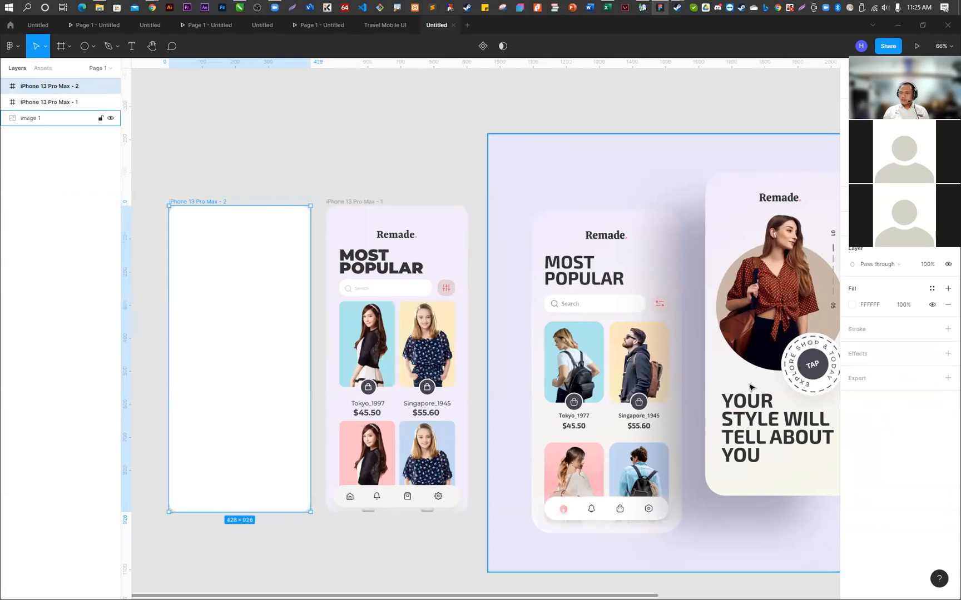
pyautogui.click(853, 305)
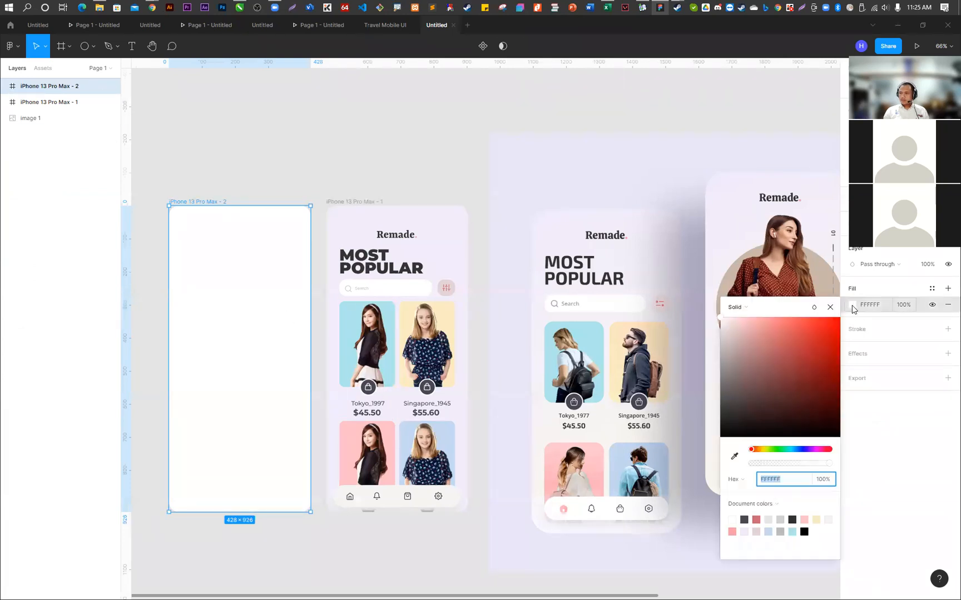
pyautogui.click(739, 464)
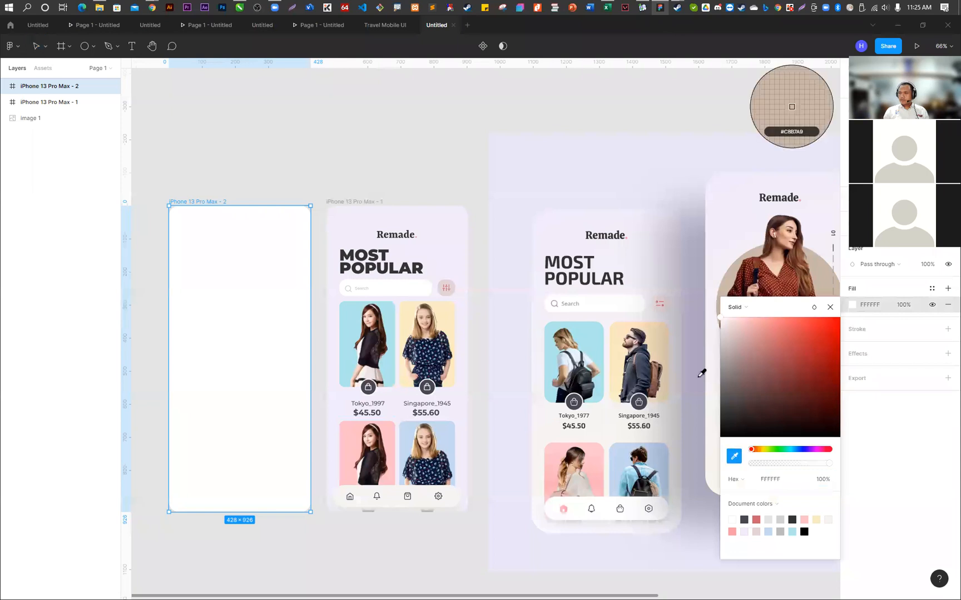
pyautogui.click(573, 143)
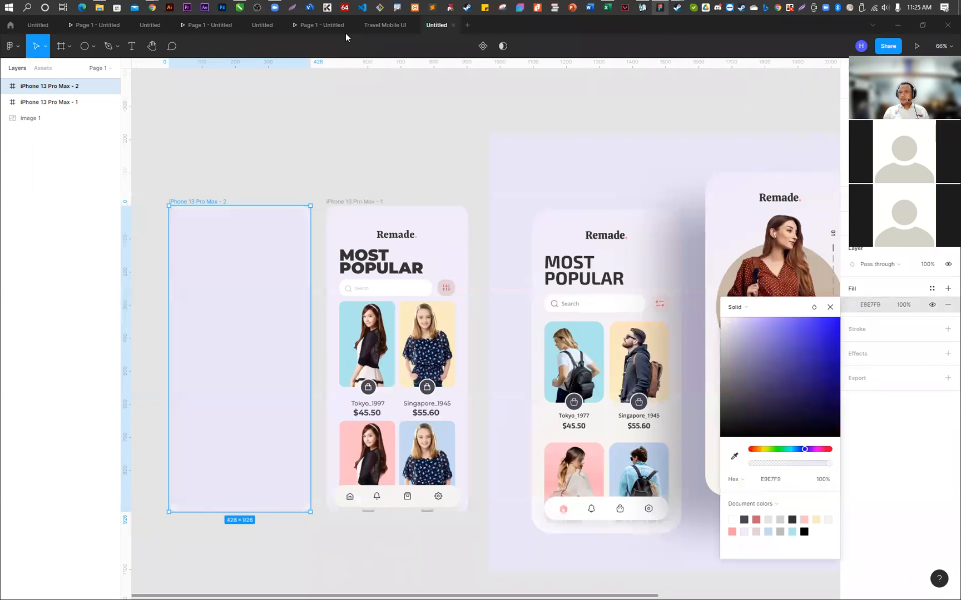
# - Switch to the Dribbble page in Chrome, close the open shot and search for "remade"
pyautogui.moveTo(151, 8)
pyautogui.click(428, 85)
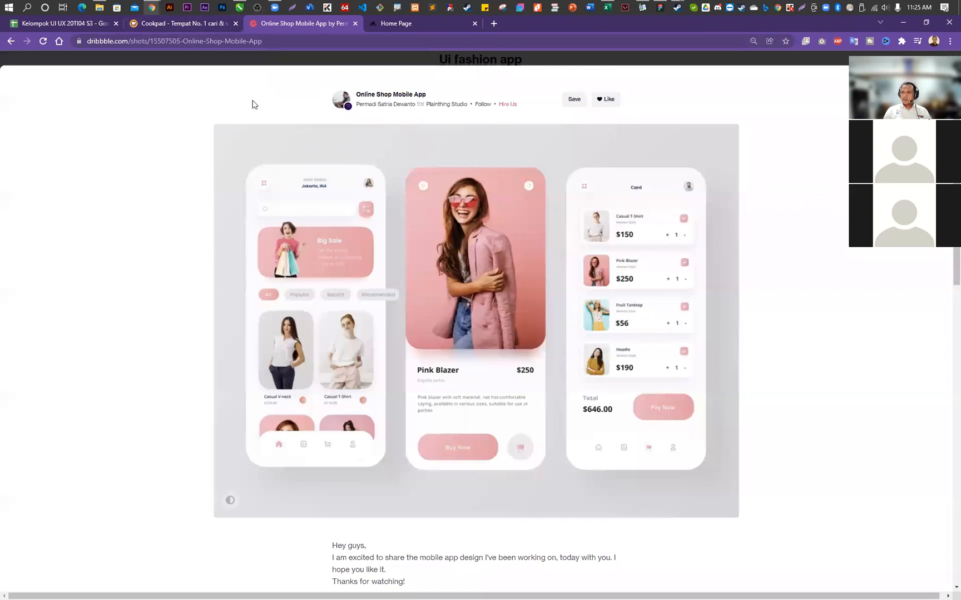
pyautogui.click(942, 60)
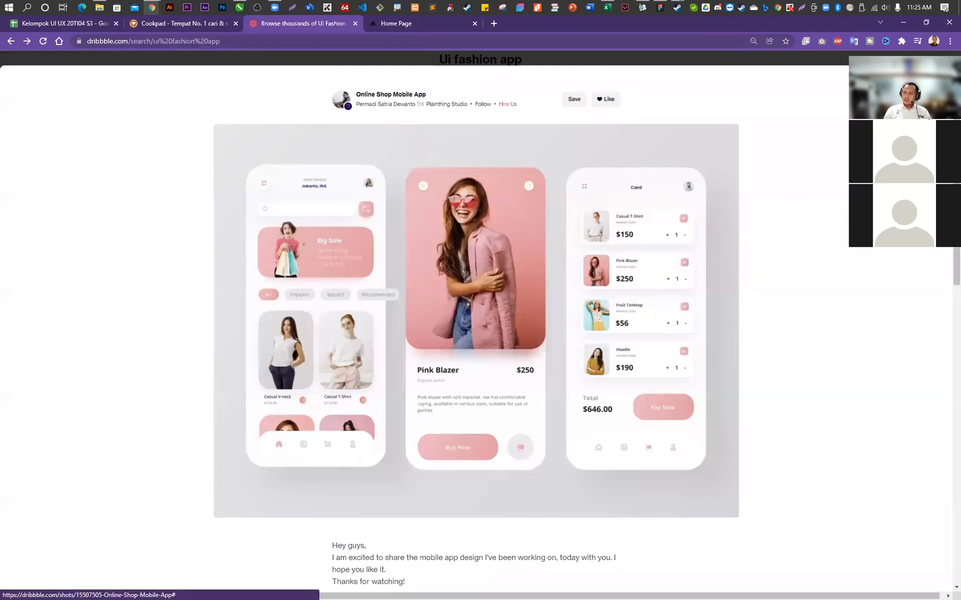
pyautogui.scroll(3, 799, 121)
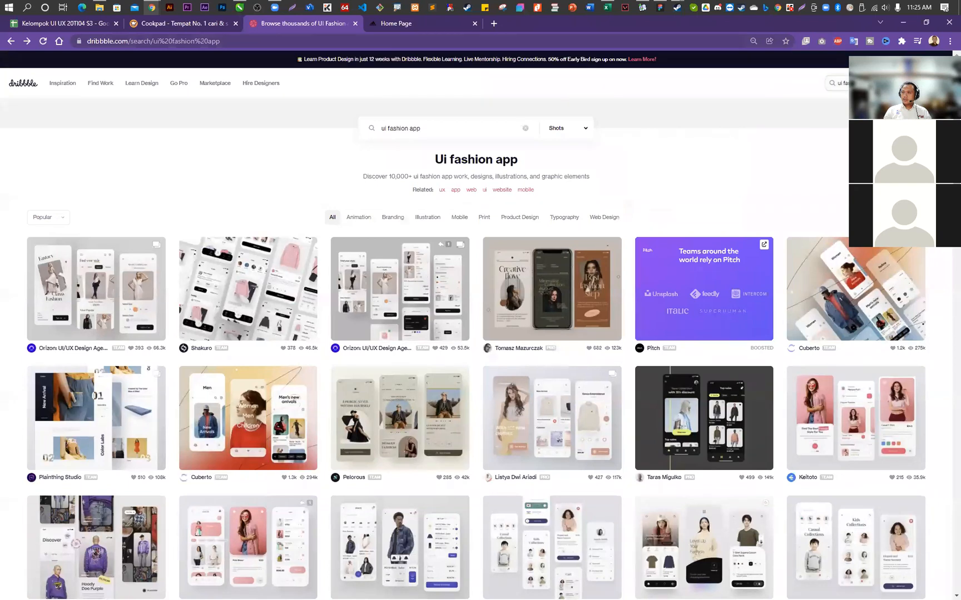
pyautogui.tripleClick(867, 83)
pyautogui.write('rema')
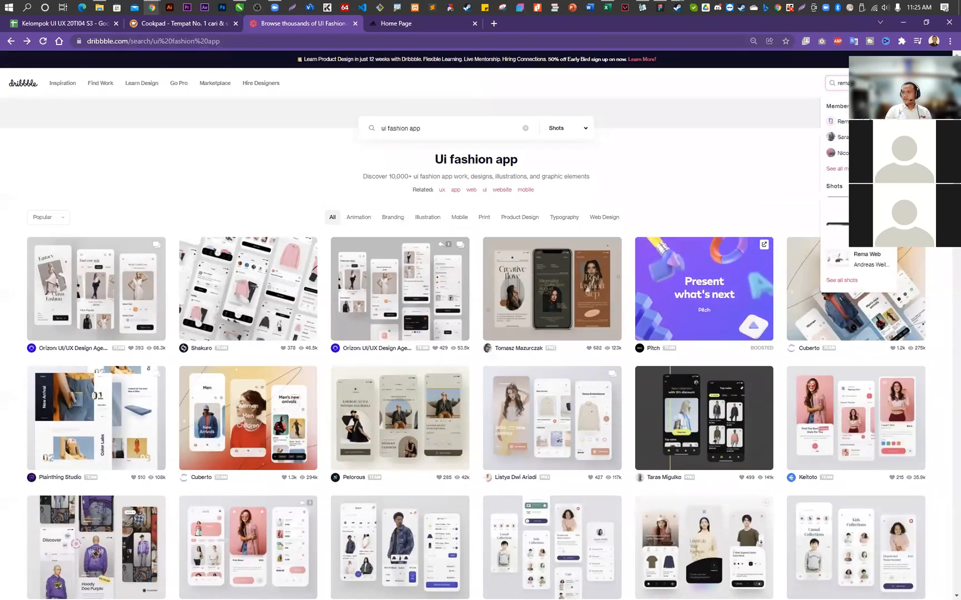
pyautogui.write('de')
pyautogui.press('Return')
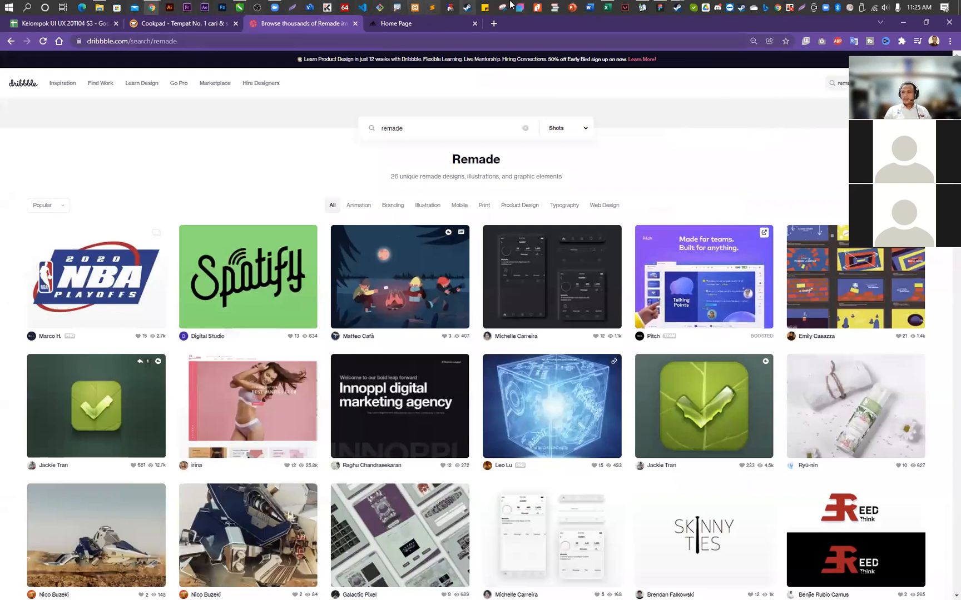
# - Switch back to Figma and add the text "Remade." near the upper end of the iPhone 13 Pro Max - 2 frame
pyautogui.click(661, 7)
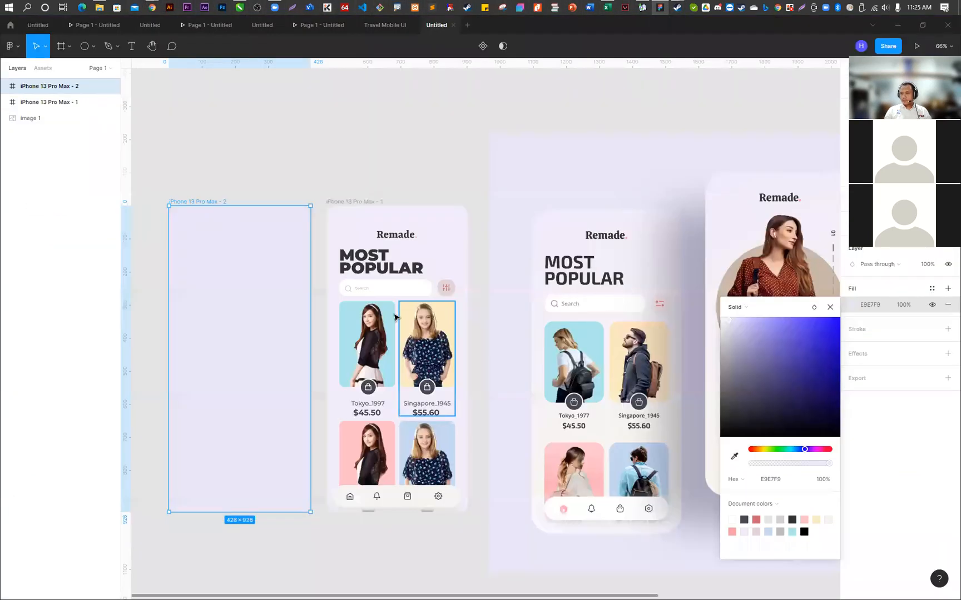
pyautogui.scroll(-5, 518, 318)
pyautogui.scroll(3, 679, 272)
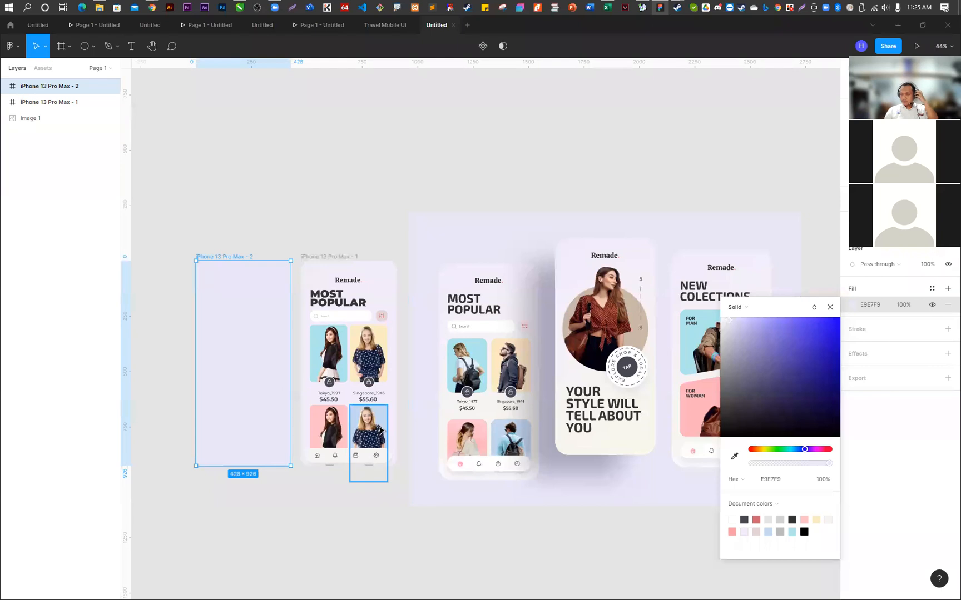
pyautogui.scroll(1, 273, 382)
pyautogui.scroll(3, 270, 370)
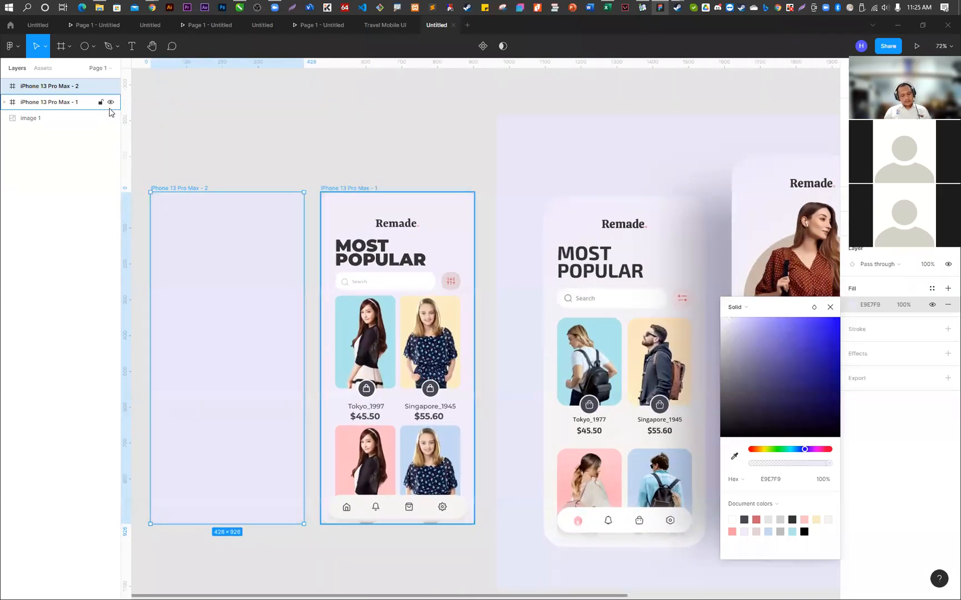
pyautogui.press('t')
pyautogui.click(189, 223)
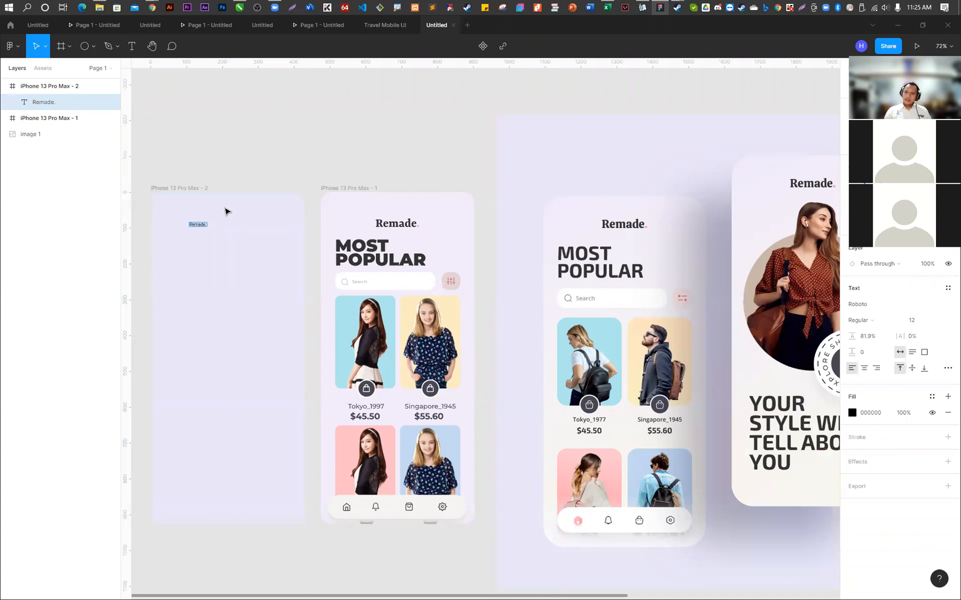
pyautogui.press('Escape')
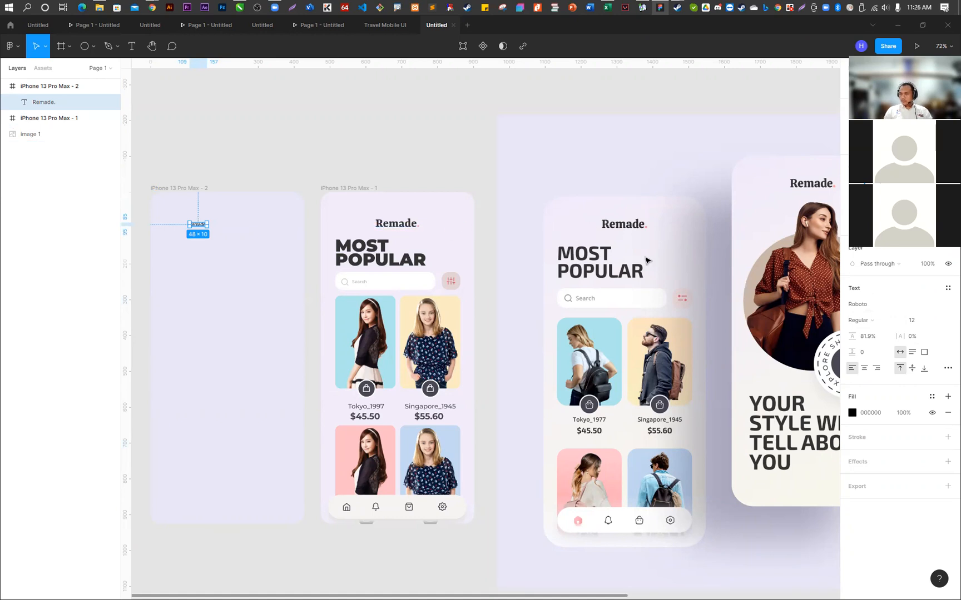
# - Change the font of the new Remade. text to Rasa
pyautogui.click(872, 306)
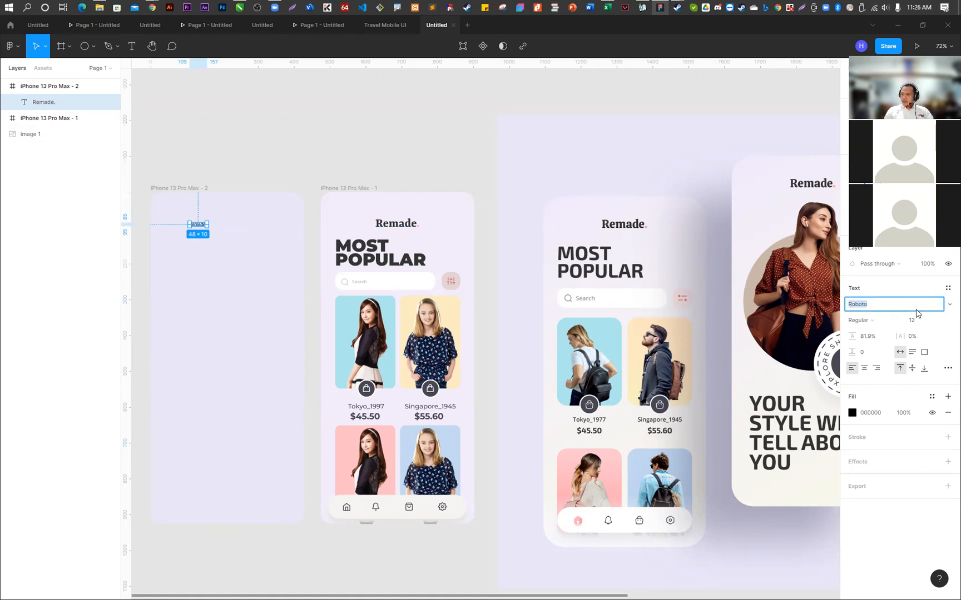
pyautogui.click(949, 305)
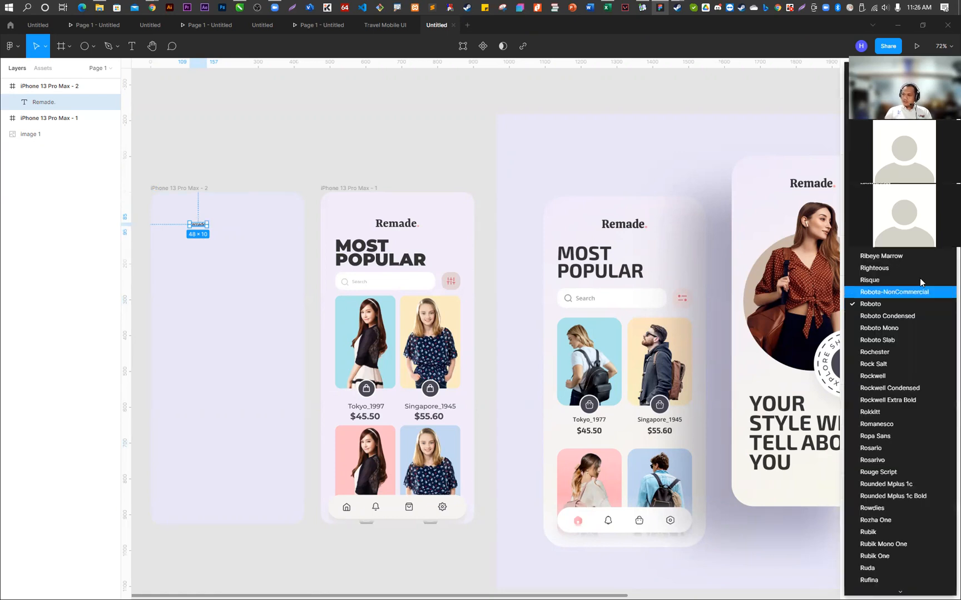
pyautogui.click(893, 76)
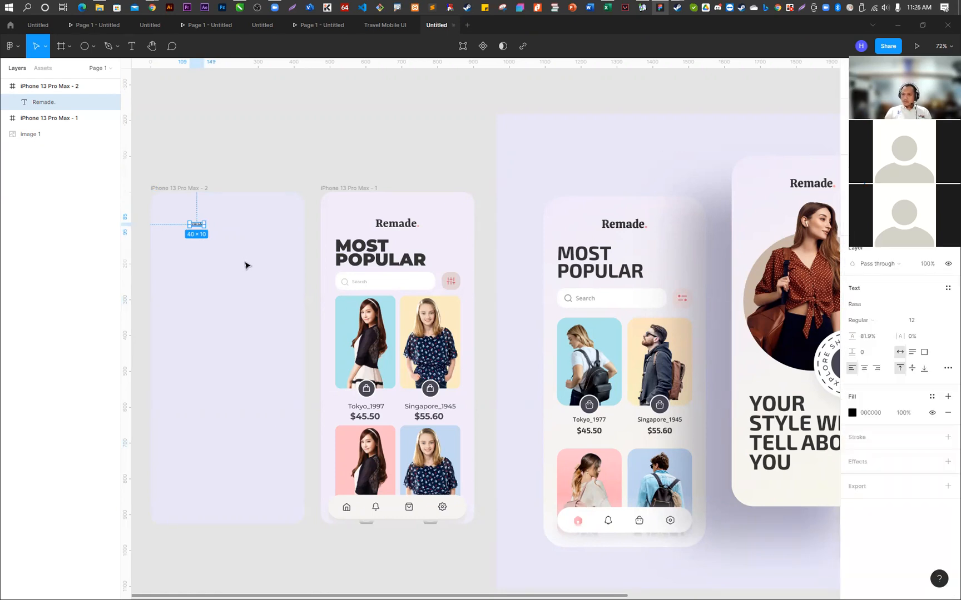
# - Set the Remade. text's size to 24 and move it right to the frame's horizontal centre
pyautogui.click(935, 322)
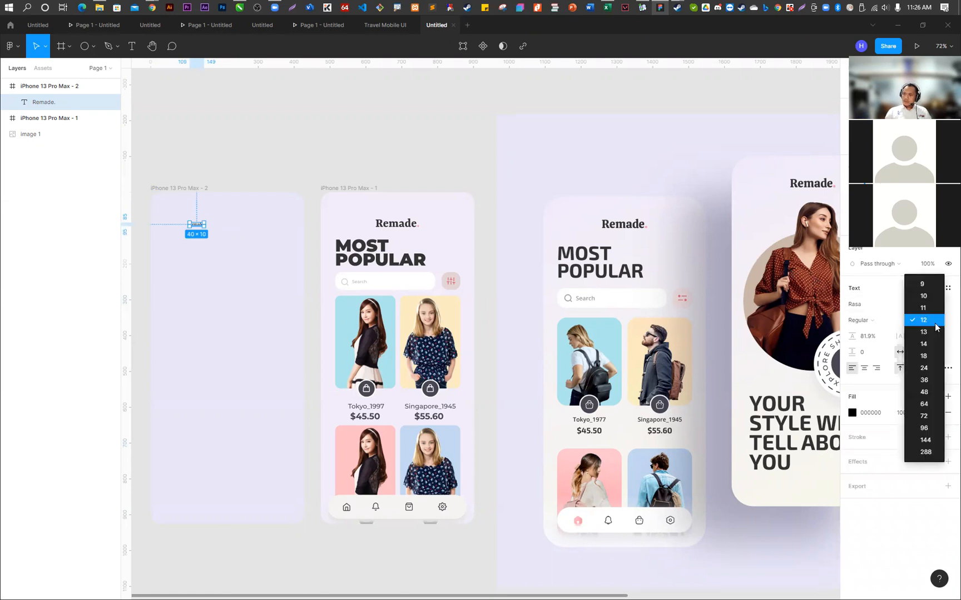
pyautogui.click(933, 358)
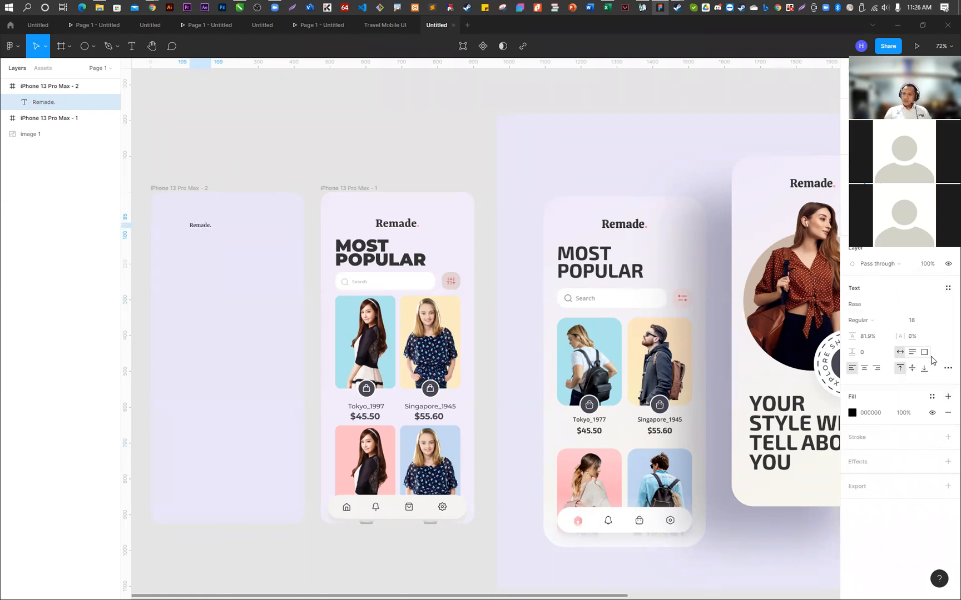
pyautogui.click(935, 321)
pyautogui.click(934, 335)
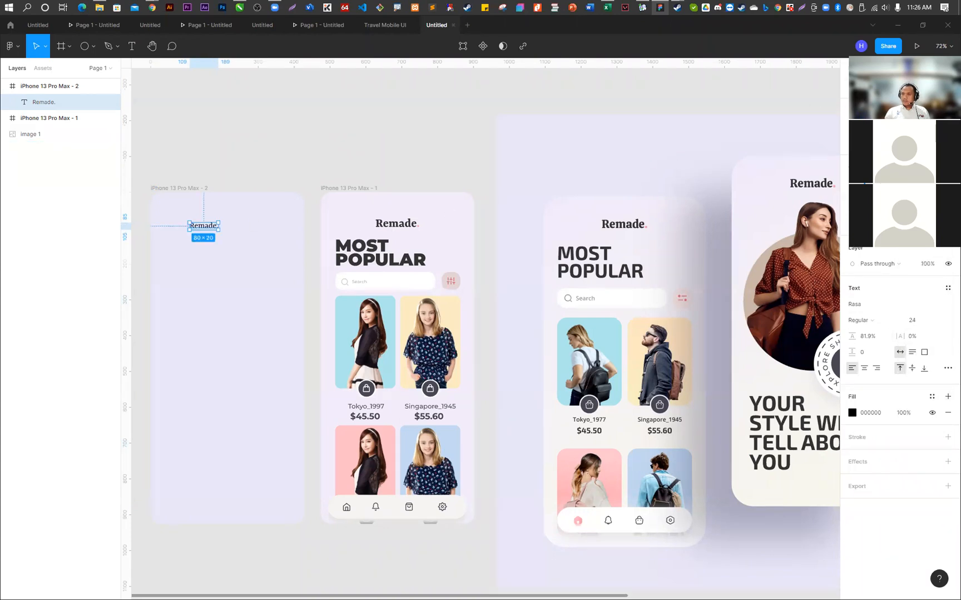
pyautogui.moveTo(204, 225); pyautogui.dragTo(227, 226)
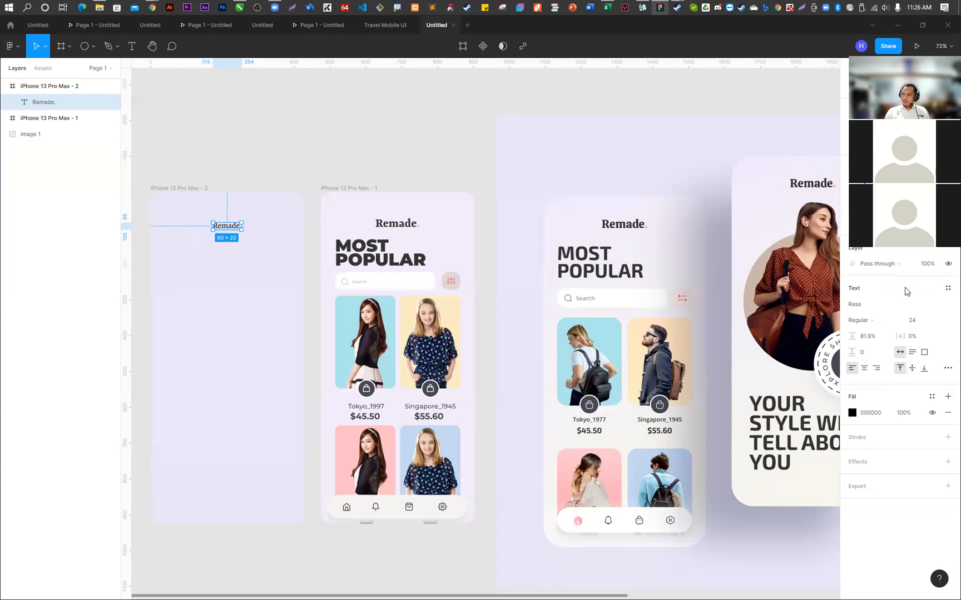
pyautogui.click(939, 325)
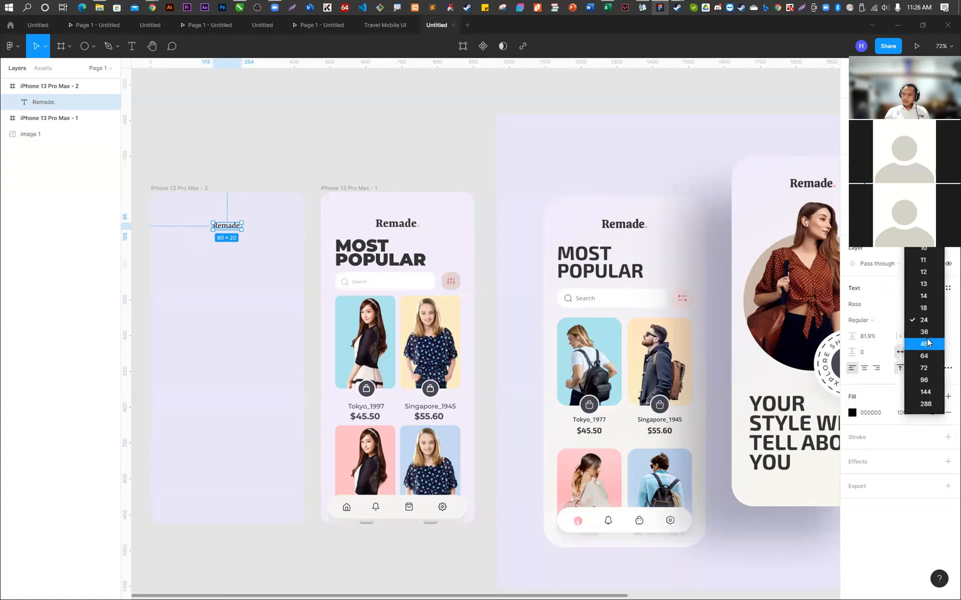
pyautogui.click(927, 342)
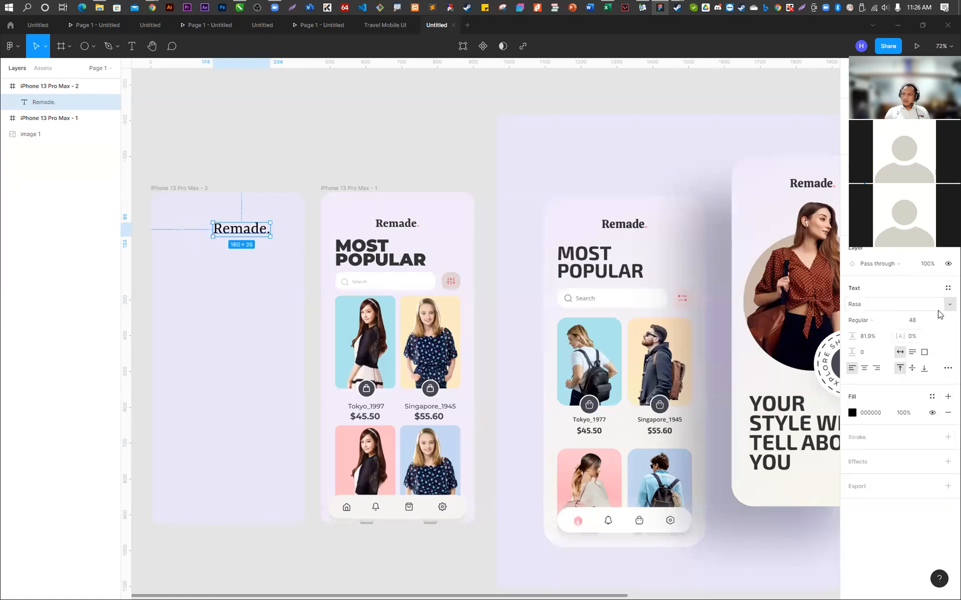
pyautogui.click(940, 325)
pyautogui.click(921, 293)
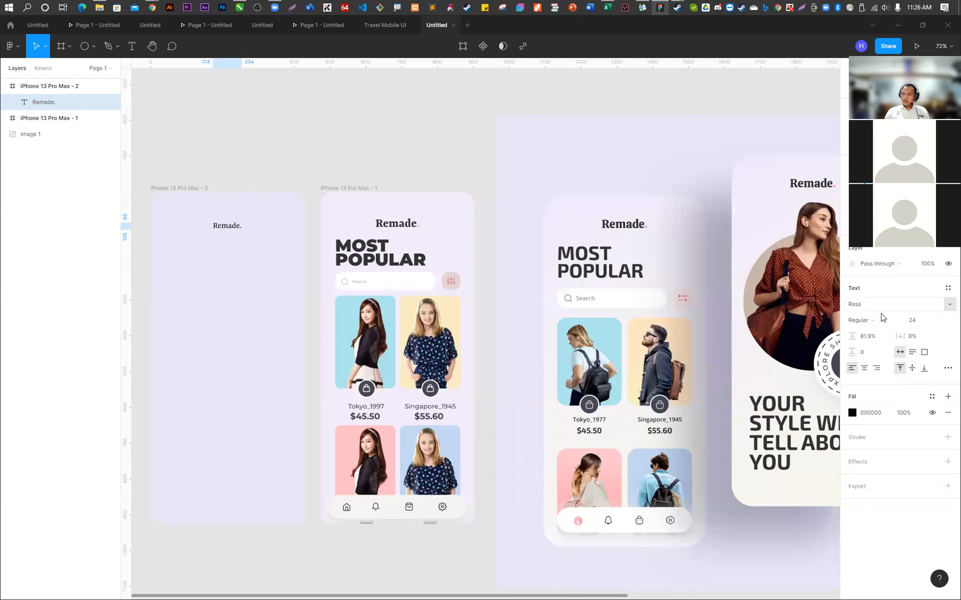
# - Set the Remade. text's size to 36 and its weight to Bold
pyautogui.click(935, 324)
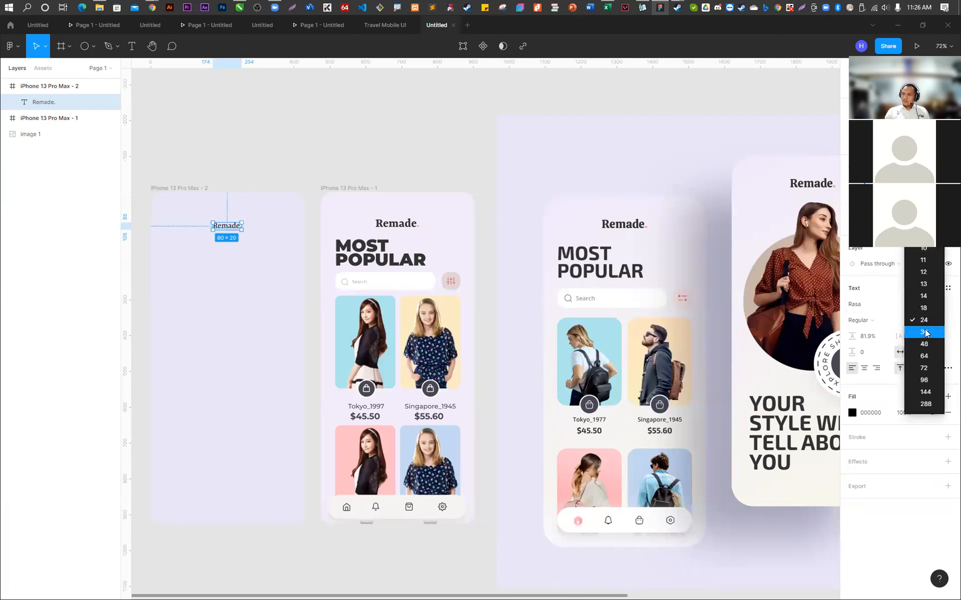
pyautogui.click(934, 325)
pyautogui.click(880, 323)
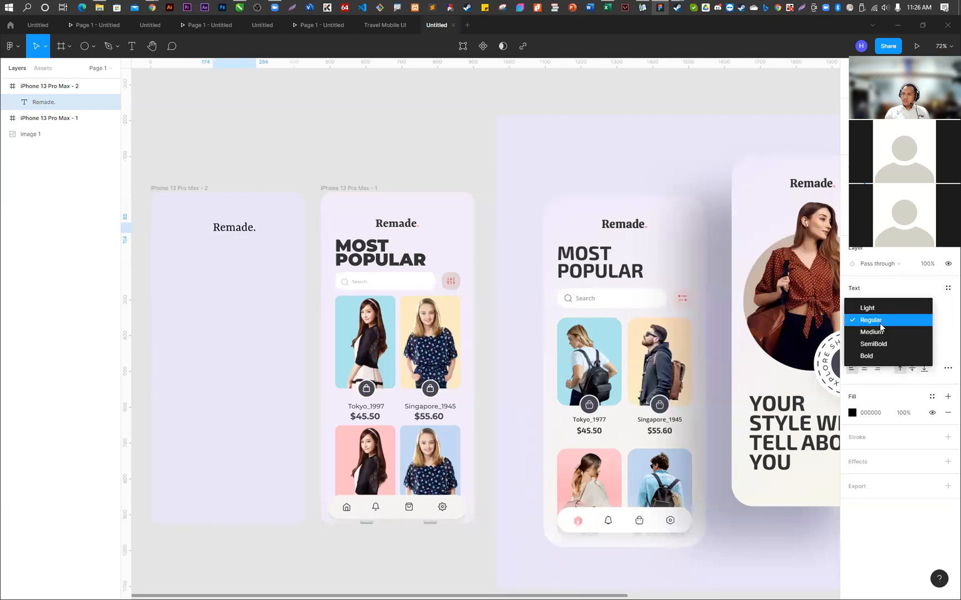
pyautogui.click(868, 356)
# - Nudge the enlarged Remade. text left to centre it horizontally in the frame
pyautogui.hotkey('shift', 'Left')
pyautogui.hotkey('shift', 'Left')
pyautogui.hotkey('shift', 'Left')
pyautogui.hotkey('shift', 'Left')
pyautogui.press('Left')
pyautogui.press('Left')
# - Colour only the period of the new Remade. text with the pink F69DA6 sampled from the first screen's logo dot
pyautogui.scroll(6, 264, 231)
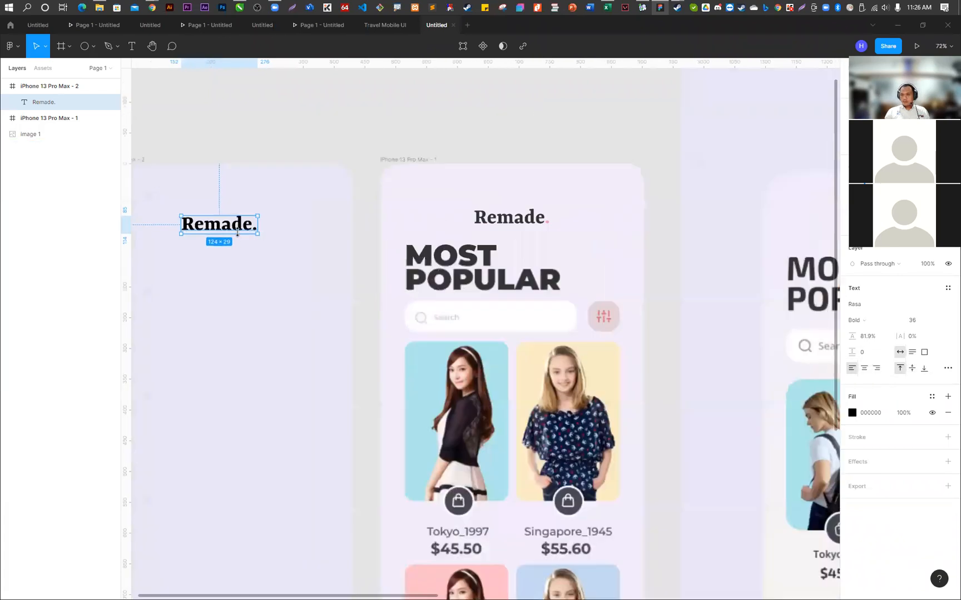
pyautogui.doubleClick(279, 223)
pyautogui.moveTo(278, 224); pyautogui.dragTo(287, 222)
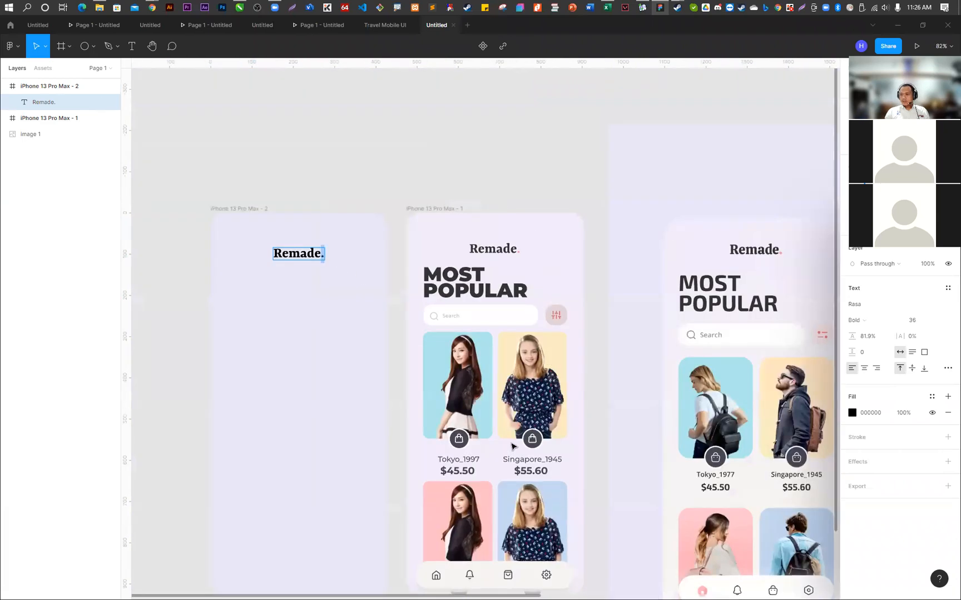
pyautogui.scroll(10, 535, 283)
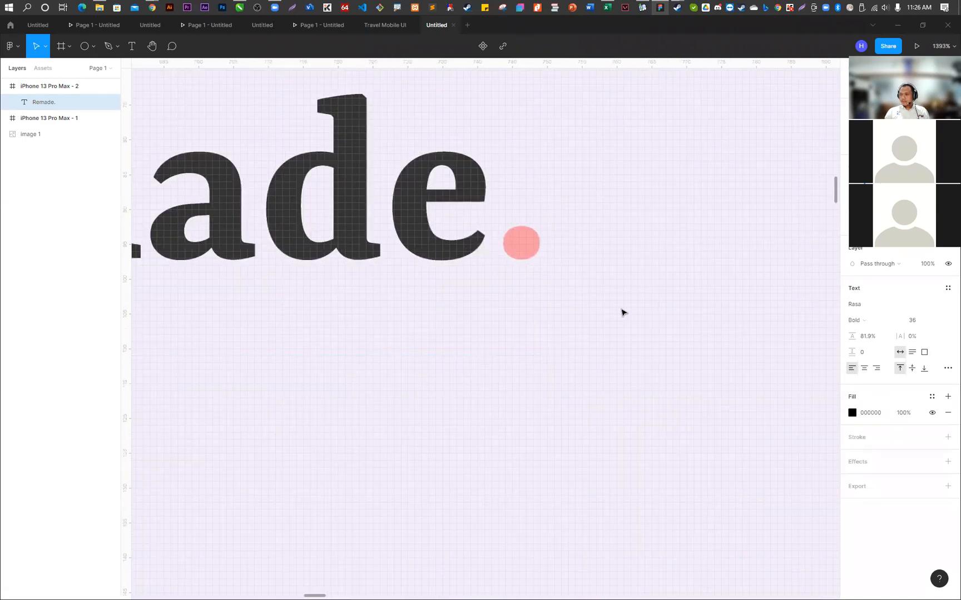
pyautogui.click(852, 415)
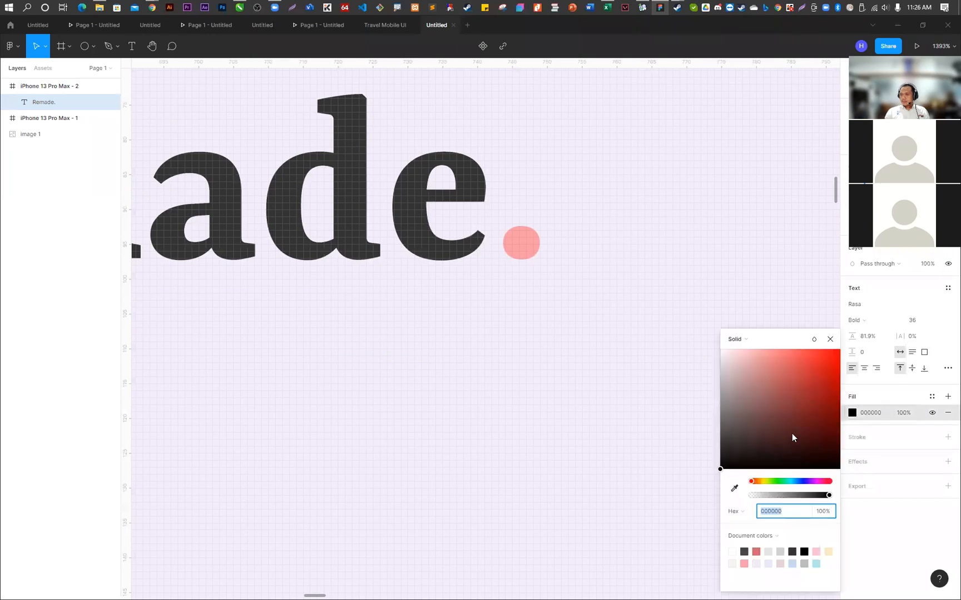
pyautogui.click(734, 488)
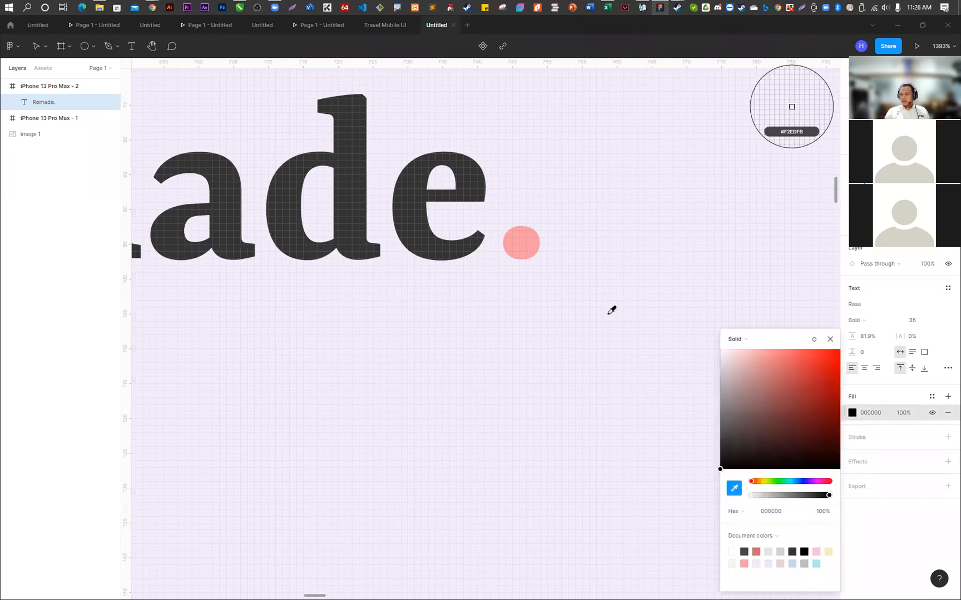
pyautogui.click(525, 242)
pyautogui.click(829, 340)
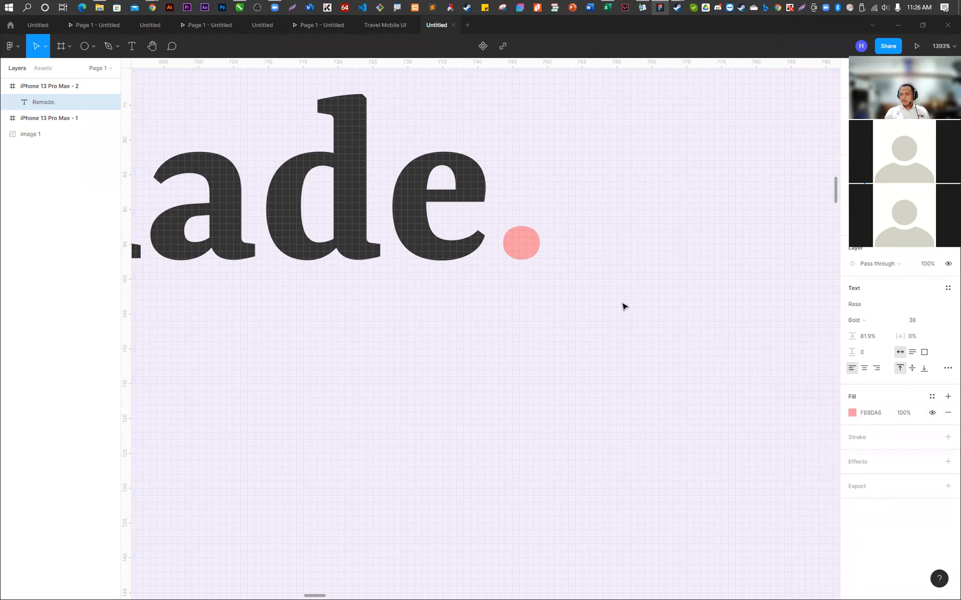
# - Colour the letters of Remade, leaving out the period, with the dark grey 333333 sampled from the first screen's logo
pyautogui.scroll(-10, 622, 306)
pyautogui.scroll(-3, 423, 304)
pyautogui.scroll(15, 281, 308)
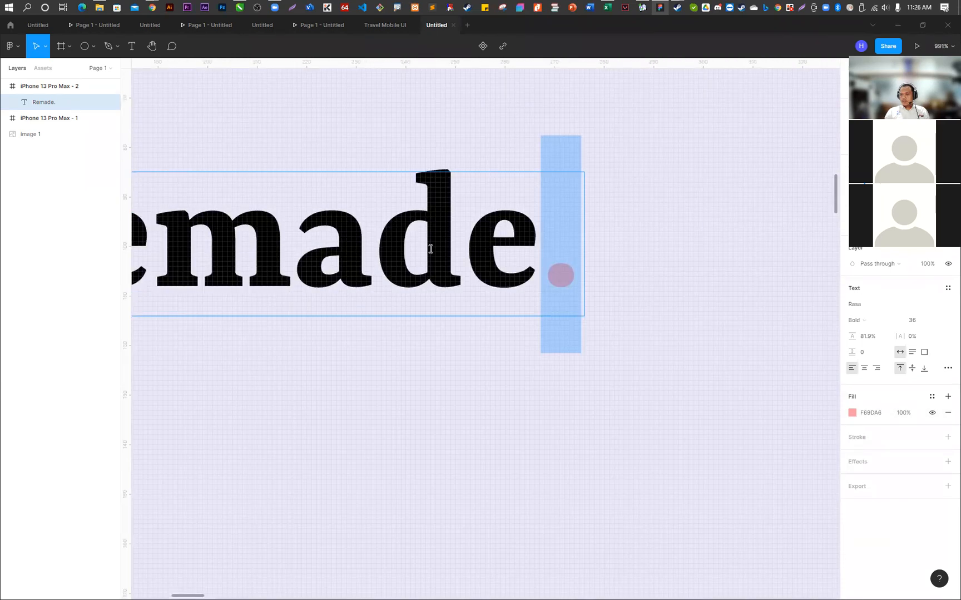
pyautogui.scroll(-4, 509, 253)
pyautogui.click(513, 251)
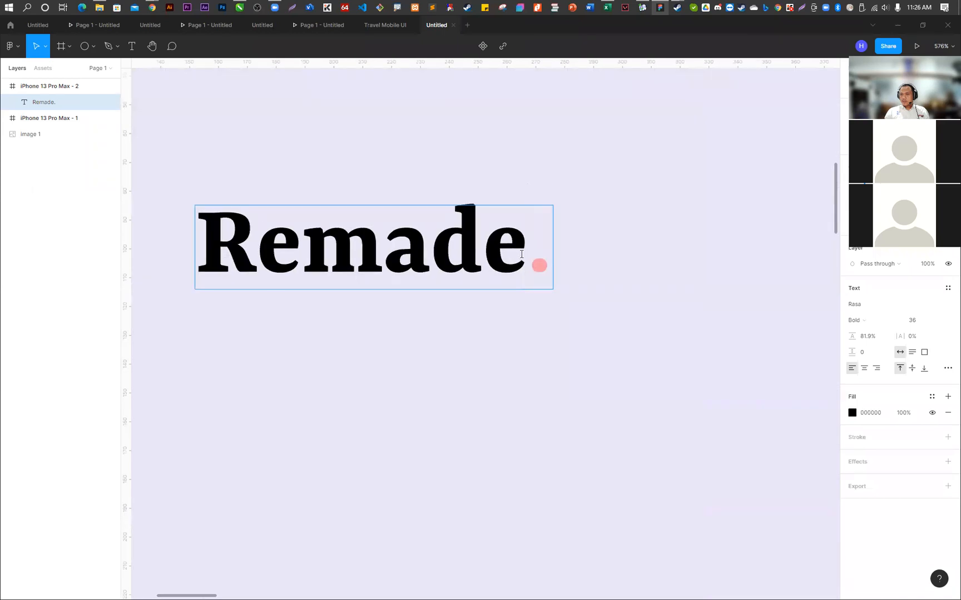
pyautogui.moveTo(521, 254); pyautogui.dragTo(195, 250)
pyautogui.scroll(-8, 270, 292)
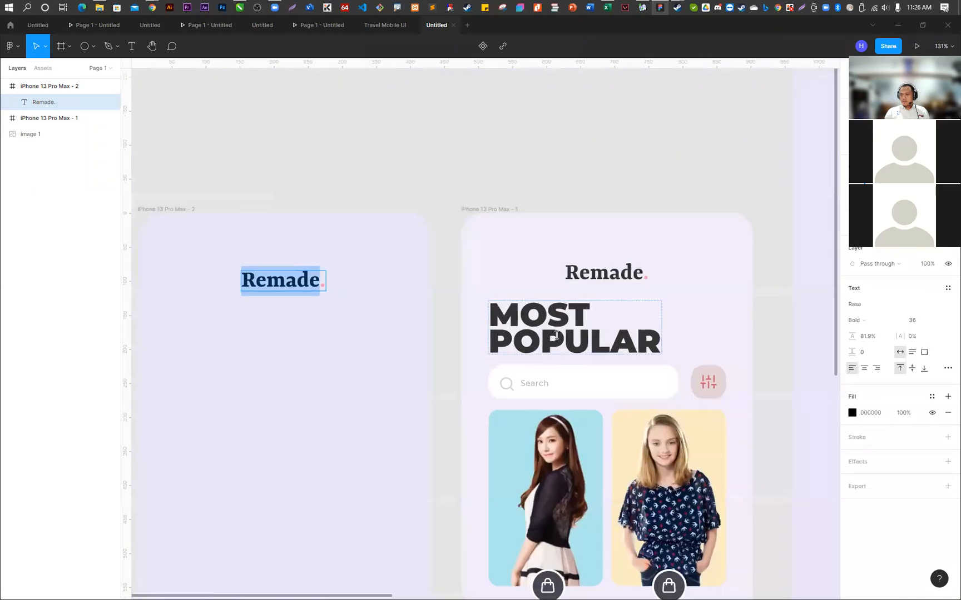
pyautogui.scroll(7, 556, 335)
pyautogui.click(852, 413)
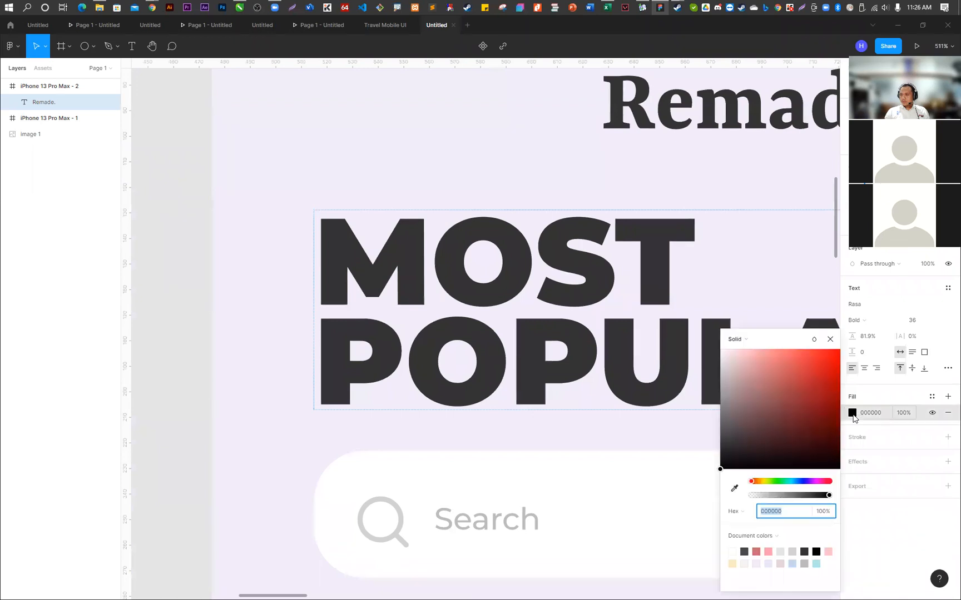
pyautogui.click(734, 488)
pyautogui.click(792, 107)
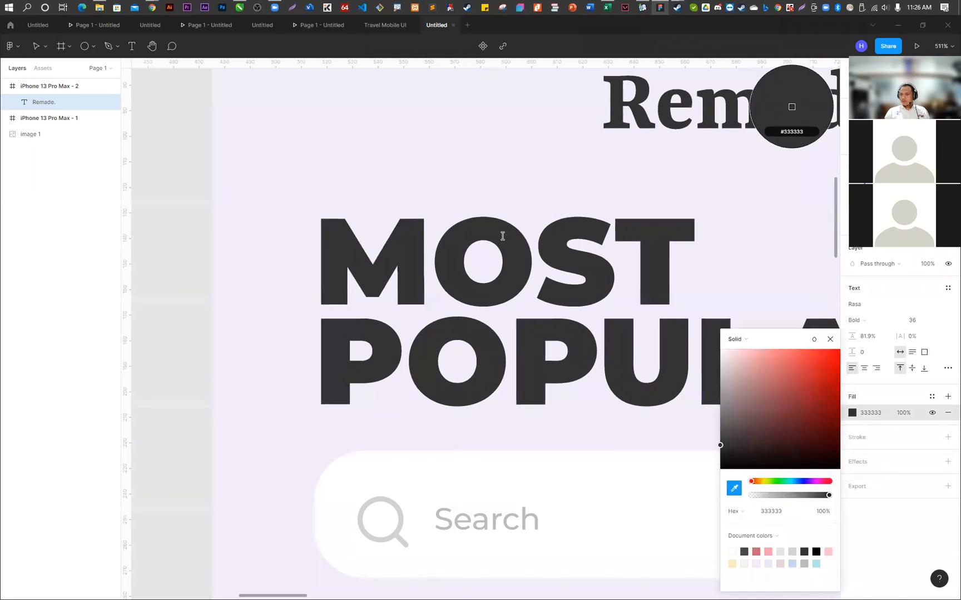
pyautogui.scroll(-12, 502, 235)
pyautogui.press('Escape')
# - Move the Remade. logo slightly higher on the second screen, keeping it horizontally centred
pyautogui.scroll(3, 352, 239)
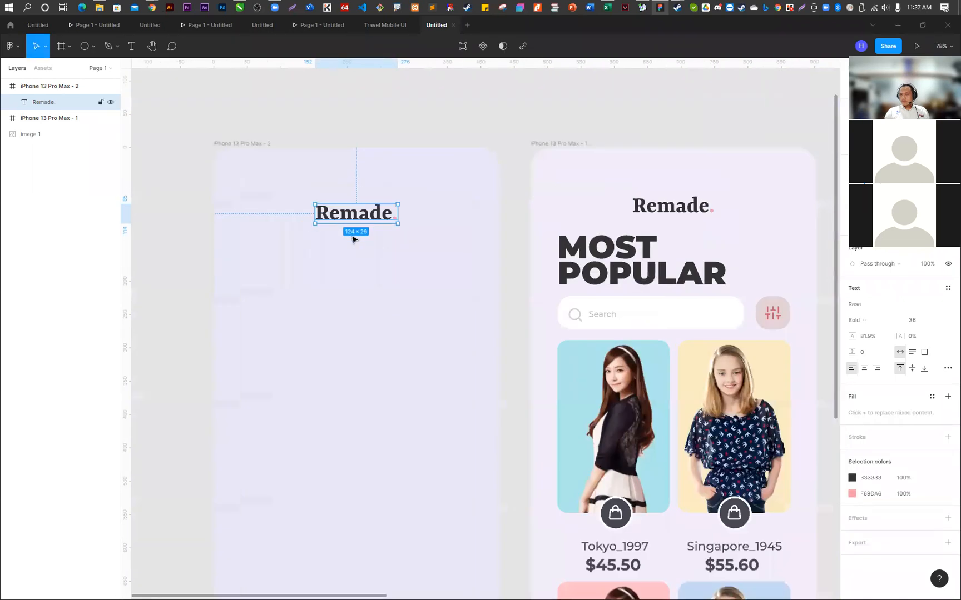
pyautogui.scroll(4, 329, 203)
pyautogui.scroll(-4, 329, 203)
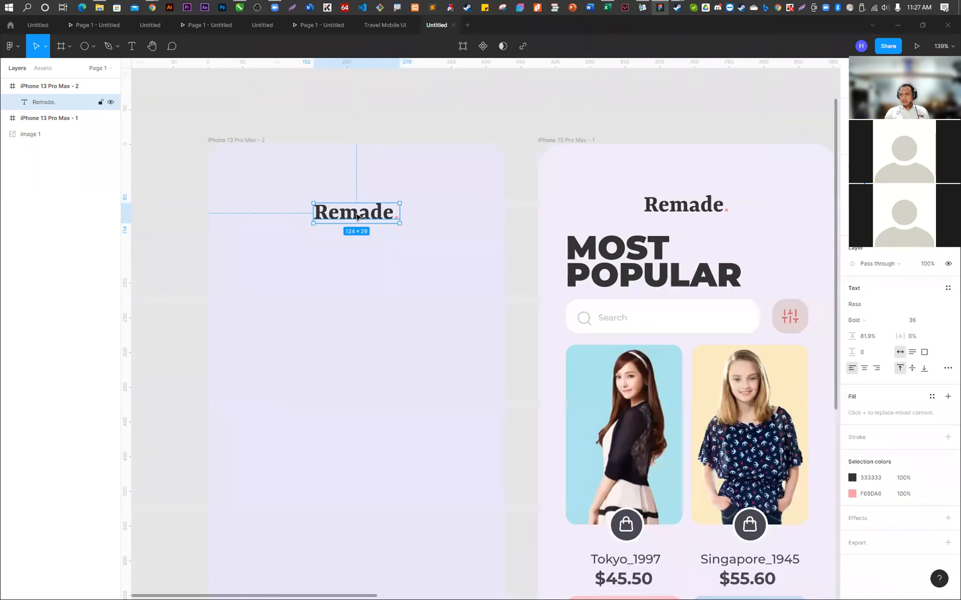
pyautogui.moveTo(357, 216); pyautogui.dragTo(358, 206)
pyautogui.click(377, 109)
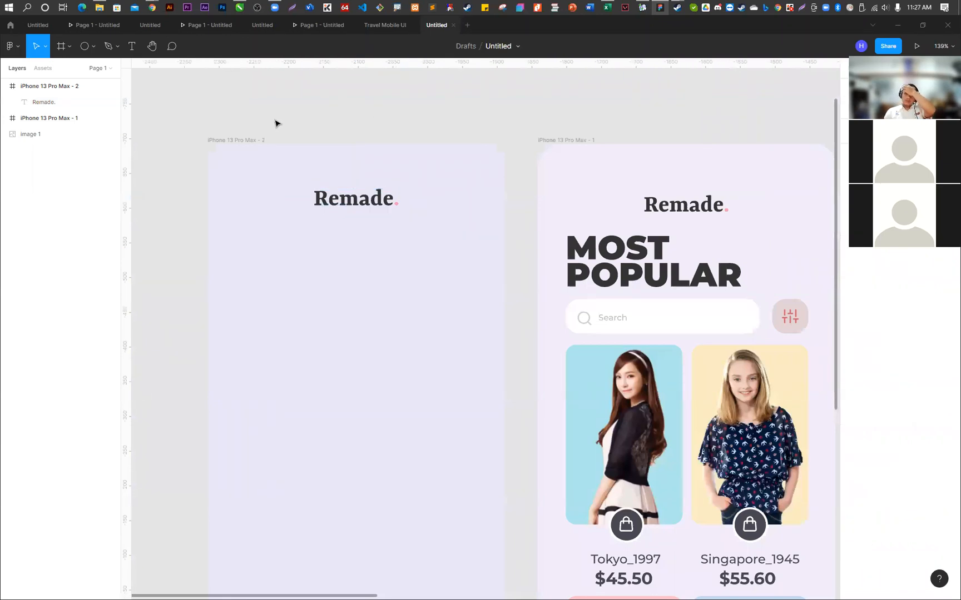
# - Add a two-line MOST POPULAR heading to the second screen and place it below the logo at the left margin, about 40 px in
pyautogui.press('t')
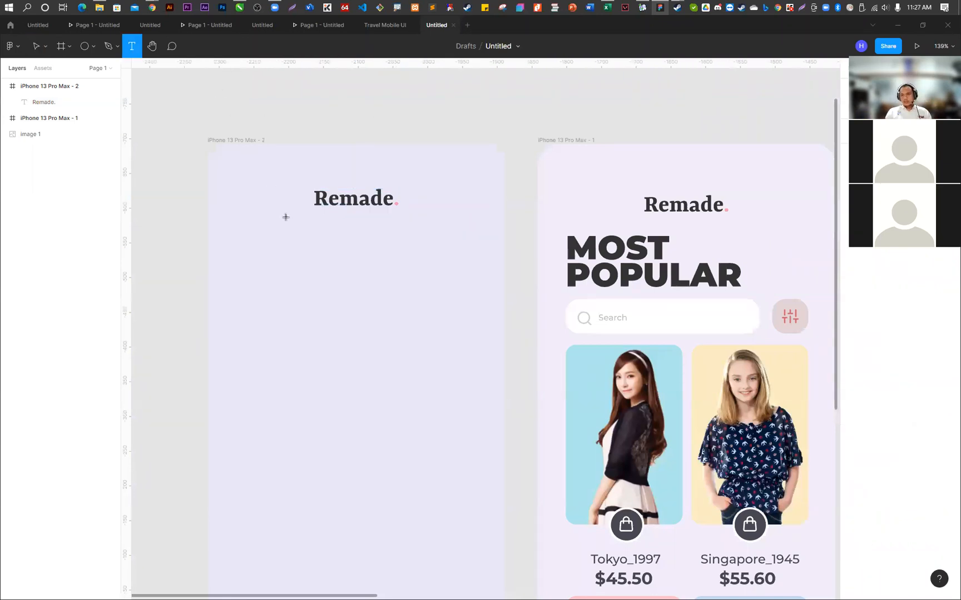
pyautogui.click(302, 256)
pyautogui.write('MOS')
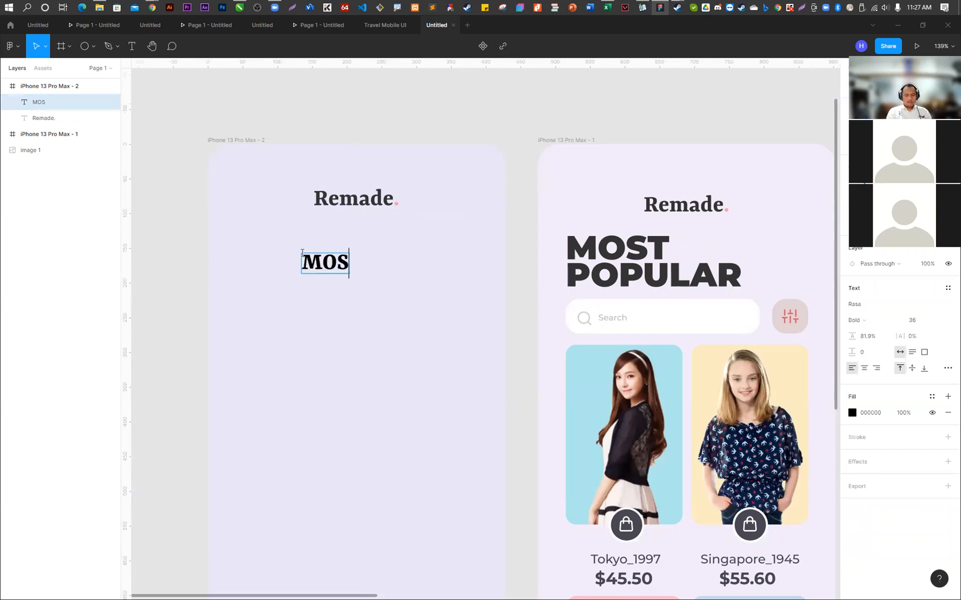
pyautogui.write('T PO')
pyautogui.press('BackSpace')
pyautogui.press('BackSpace')
pyautogui.press('Return')
pyautogui.write('POPULAR')
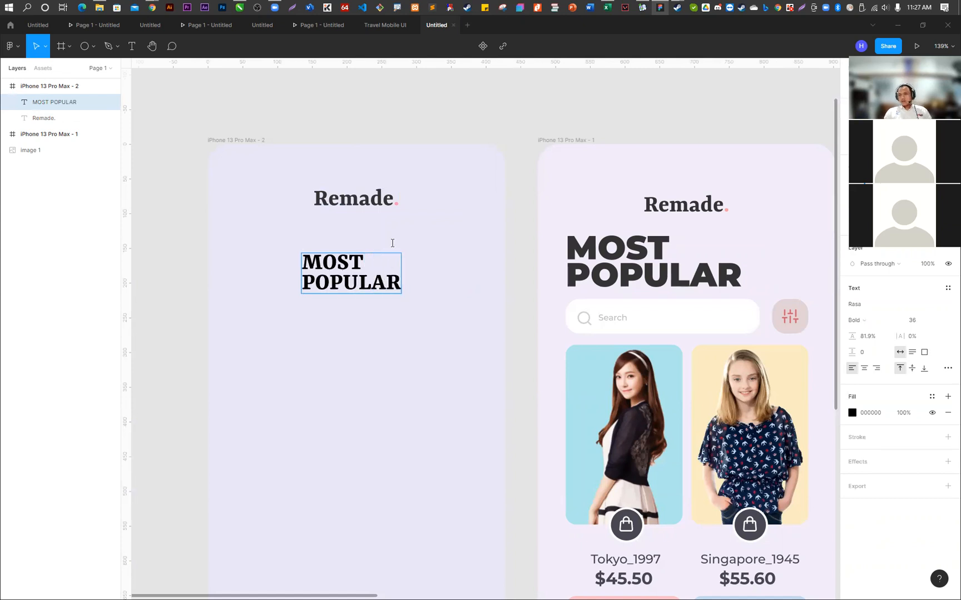
pyautogui.press('Escape')
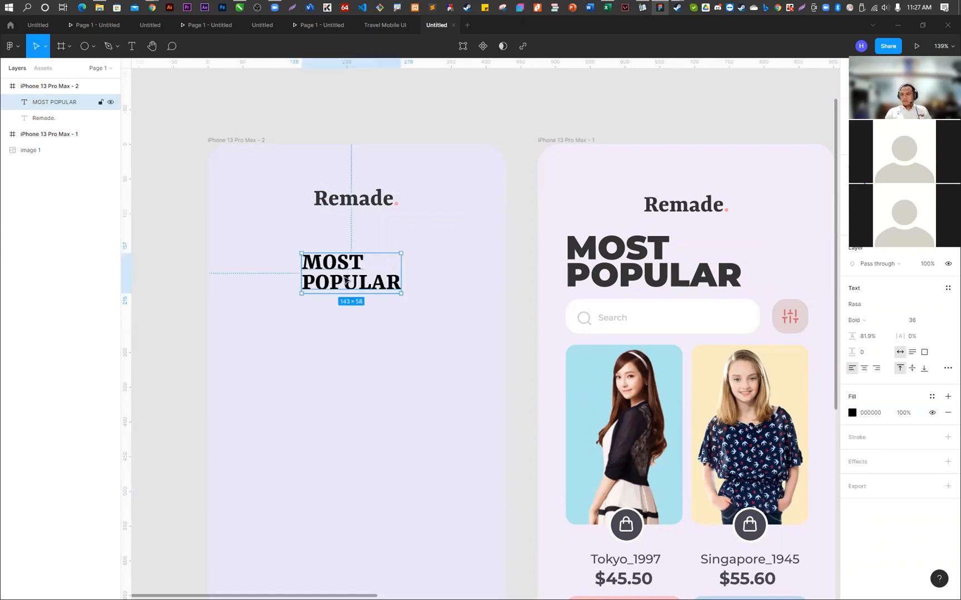
pyautogui.moveTo(342, 264); pyautogui.dragTo(276, 228)
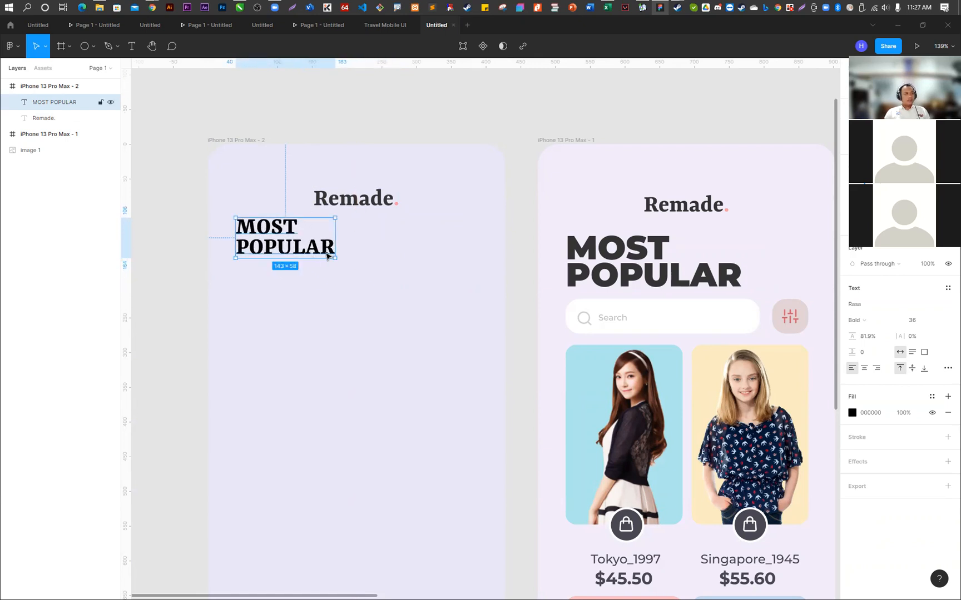
# - Change the font of the whole MOST POPULAR heading to Segoe UI
pyautogui.doubleClick(326, 255)
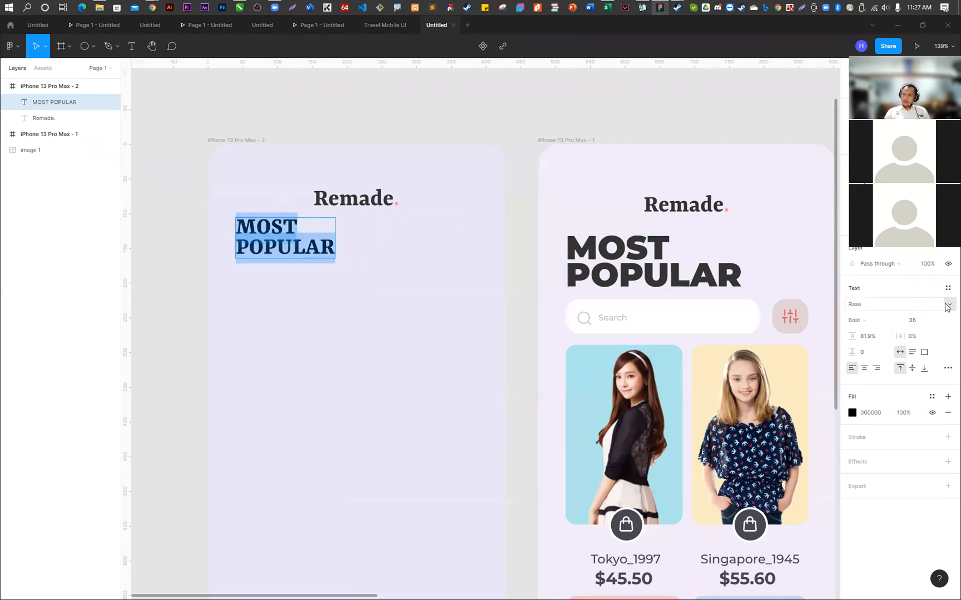
pyautogui.click(947, 306)
pyautogui.scroll(15, 933, 305)
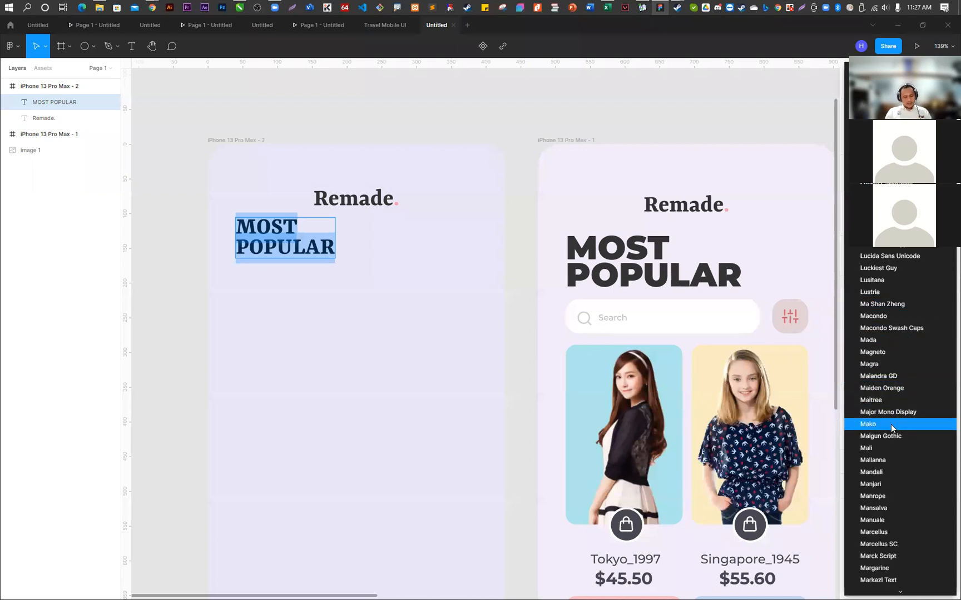
pyautogui.scroll(-20, 891, 425)
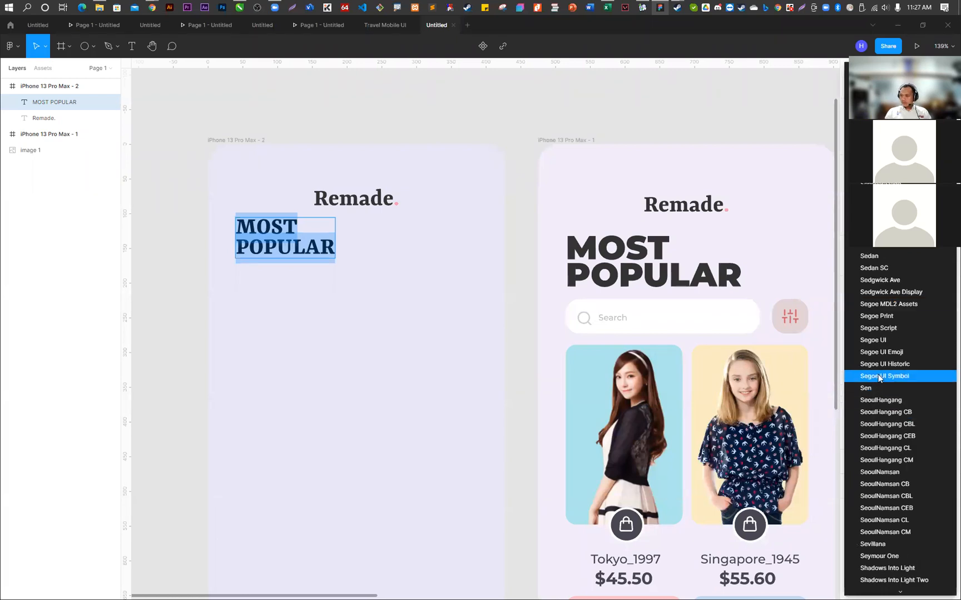
pyautogui.click(885, 341)
# - Set the weight of all the MOST POPULAR heading text to Black
pyautogui.doubleClick(349, 251)
pyautogui.click(323, 249)
pyautogui.hotkey('ctrl', 'a')
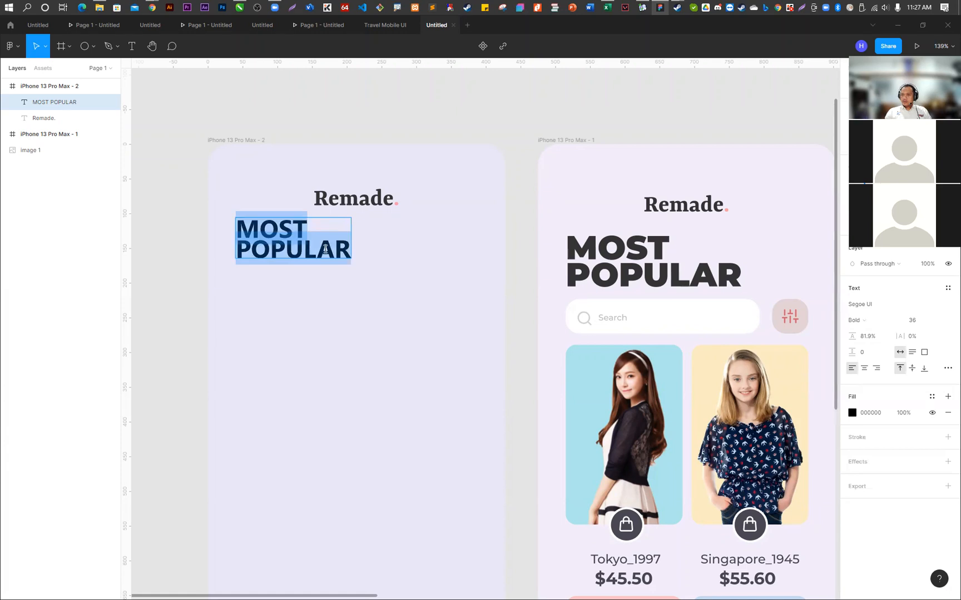
pyautogui.click(883, 319)
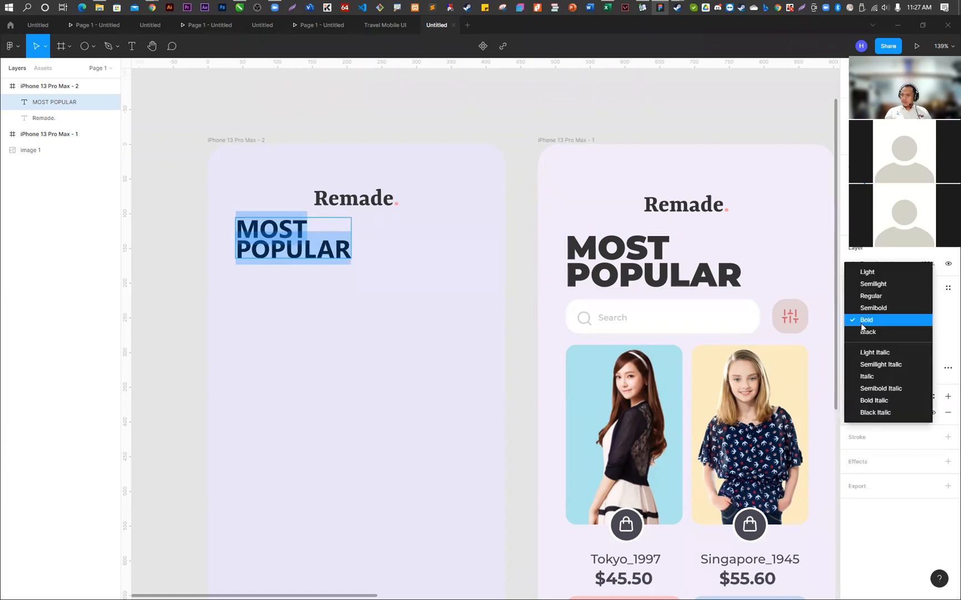
pyautogui.click(869, 332)
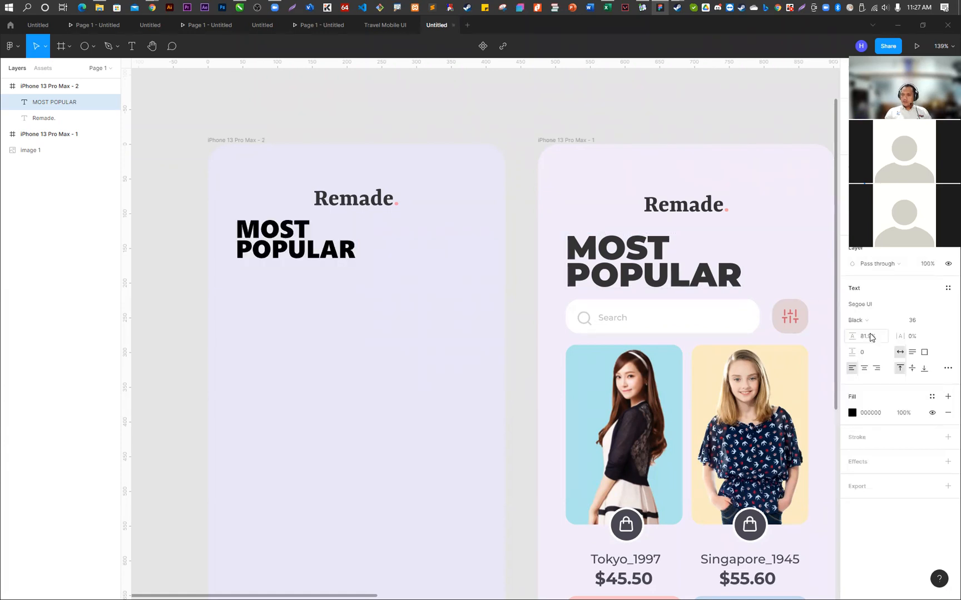
pyautogui.press('Escape')
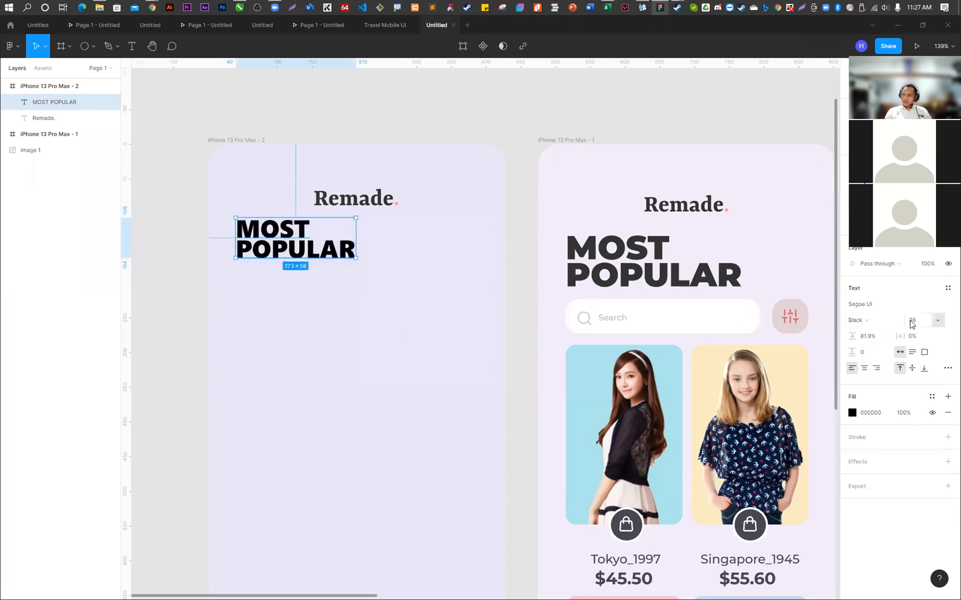
# - Set the MOST POPULAR heading's size to 48 and move it slightly further down from the logo
pyautogui.click(938, 323)
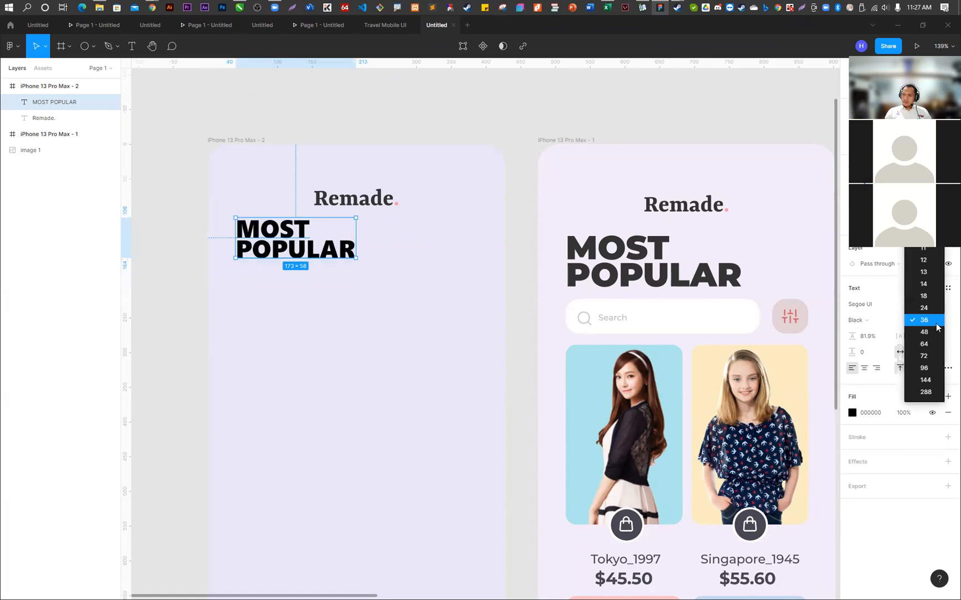
pyautogui.click(934, 332)
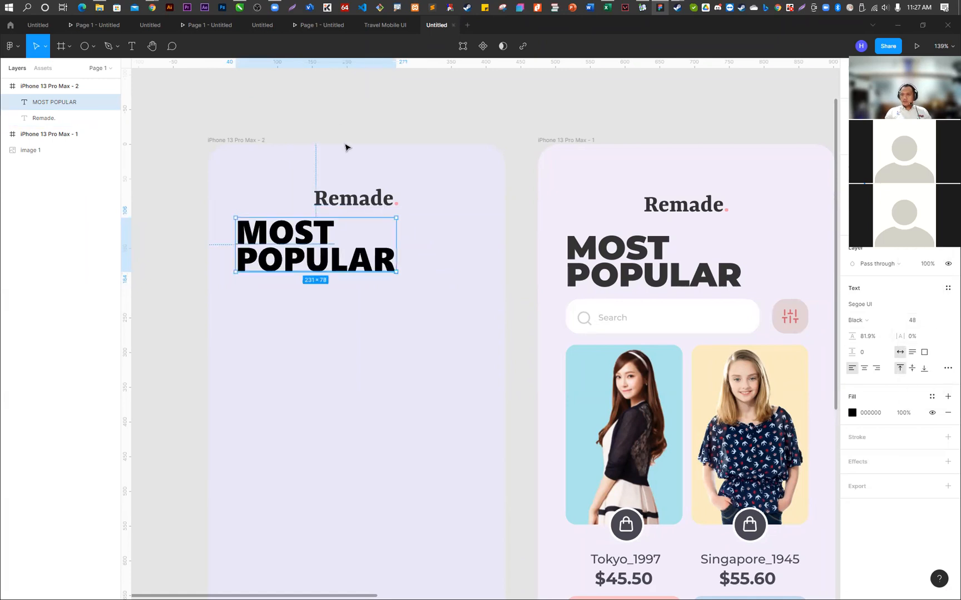
pyautogui.click(335, 115)
pyautogui.click(328, 226)
pyautogui.moveTo(328, 226); pyautogui.dragTo(327, 232)
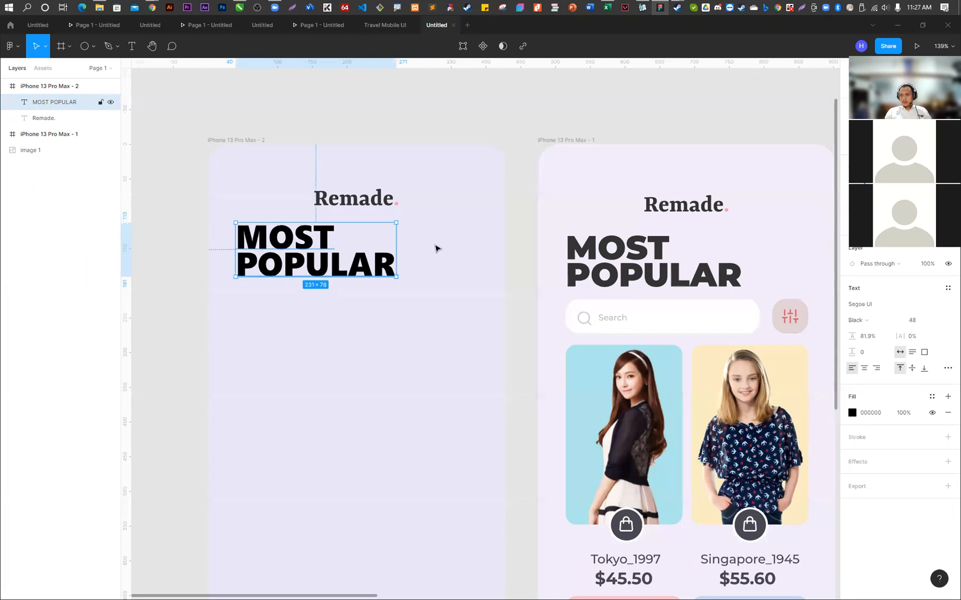
# - Colour the MOST POPULAR heading with the dark grey 333333 sampled from the Remade. logo above it
pyautogui.click(853, 412)
pyautogui.click(733, 488)
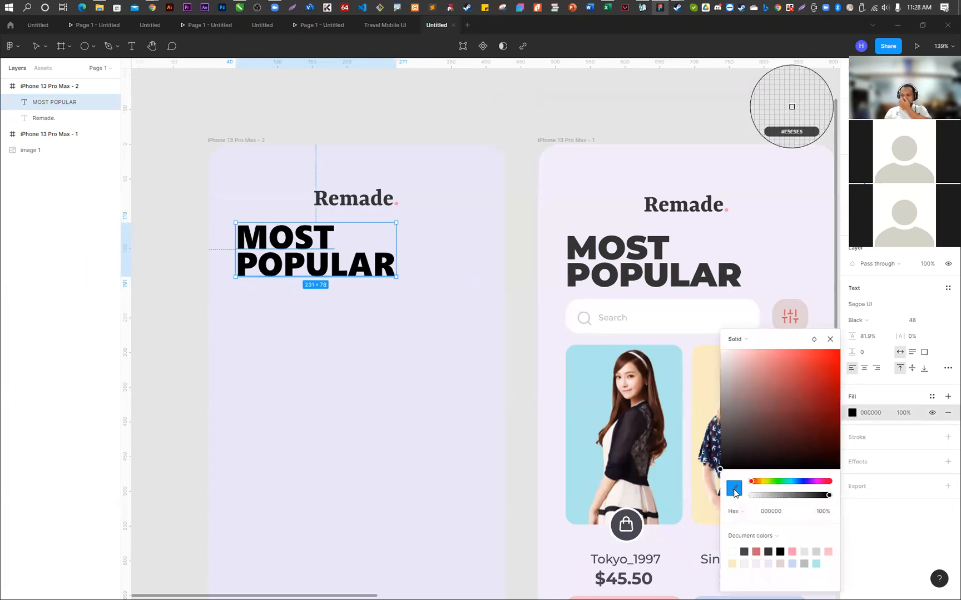
pyautogui.click(369, 195)
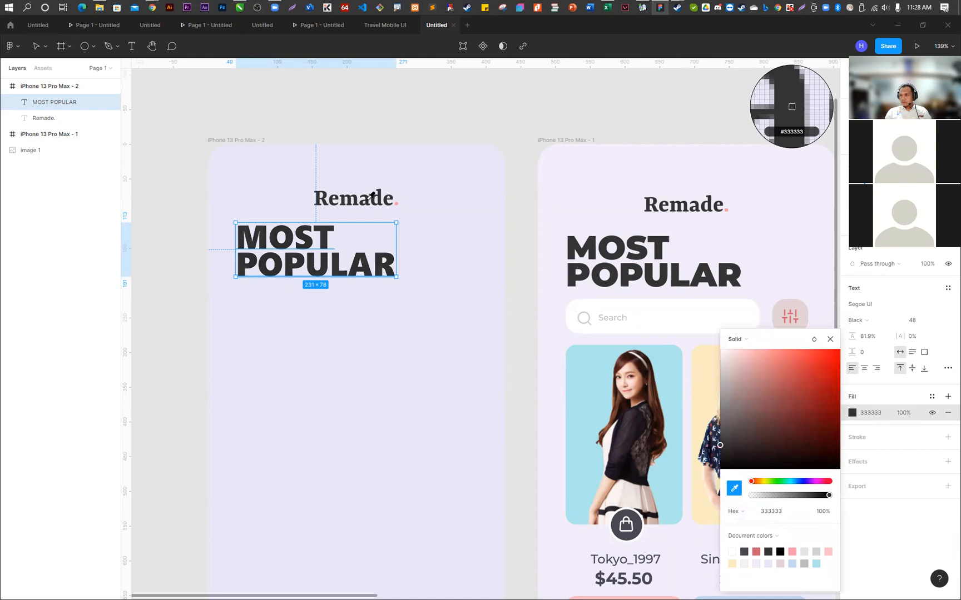
pyautogui.click(413, 110)
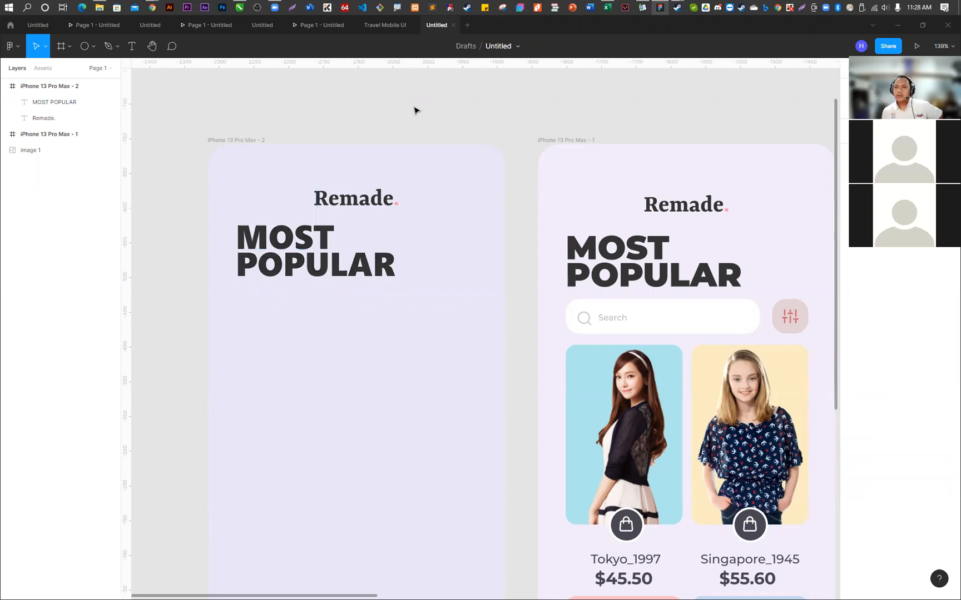
# - Slightly increase the line height of the MOST POPULAR heading
pyautogui.click(329, 250)
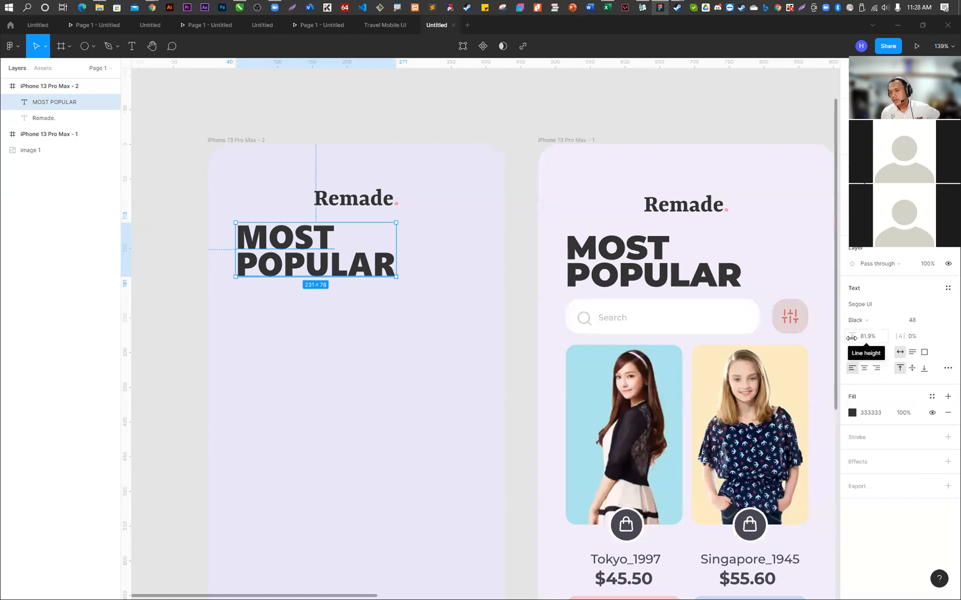
pyautogui.moveTo(852, 336)
pyautogui.mouseDown()
pyautogui.moveTo(910, 337)
pyautogui.moveTo(856, 347)
pyautogui.mouseUp()
pyautogui.click(498, 127)
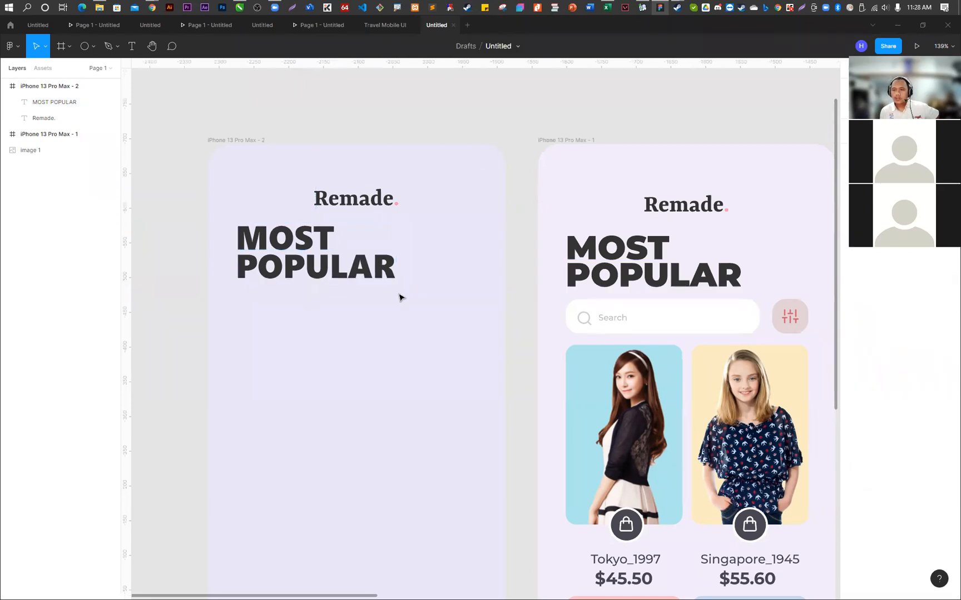
# - Draw a search bar rectangle of about 282 × 47 px and place it just below MOST POPULAR, aligned with the heading's left edge
pyautogui.press('r')
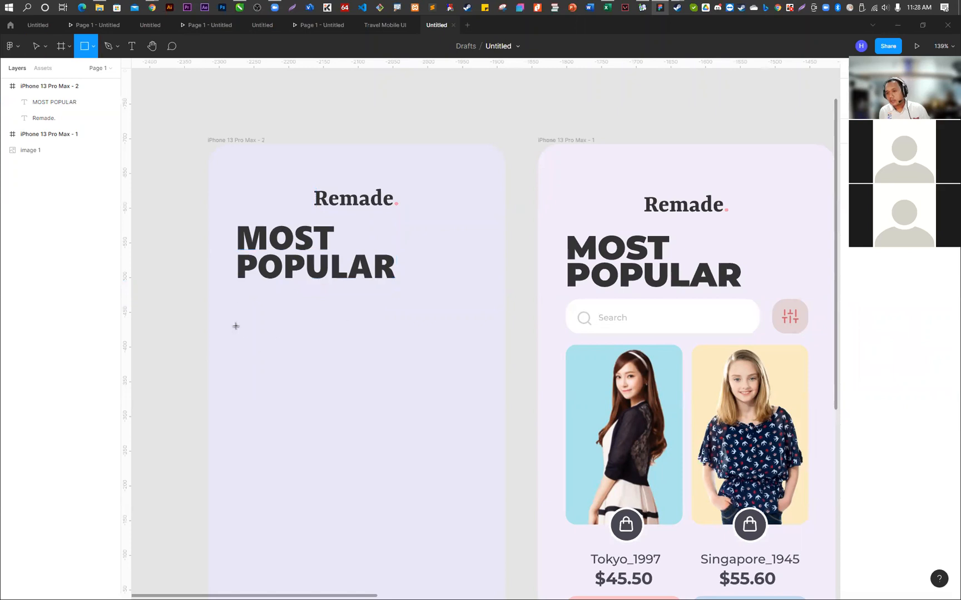
pyautogui.click(241, 308)
pyautogui.moveTo(242, 309); pyautogui.dragTo(430, 325)
pyautogui.moveTo(349, 364); pyautogui.dragTo(353, 327)
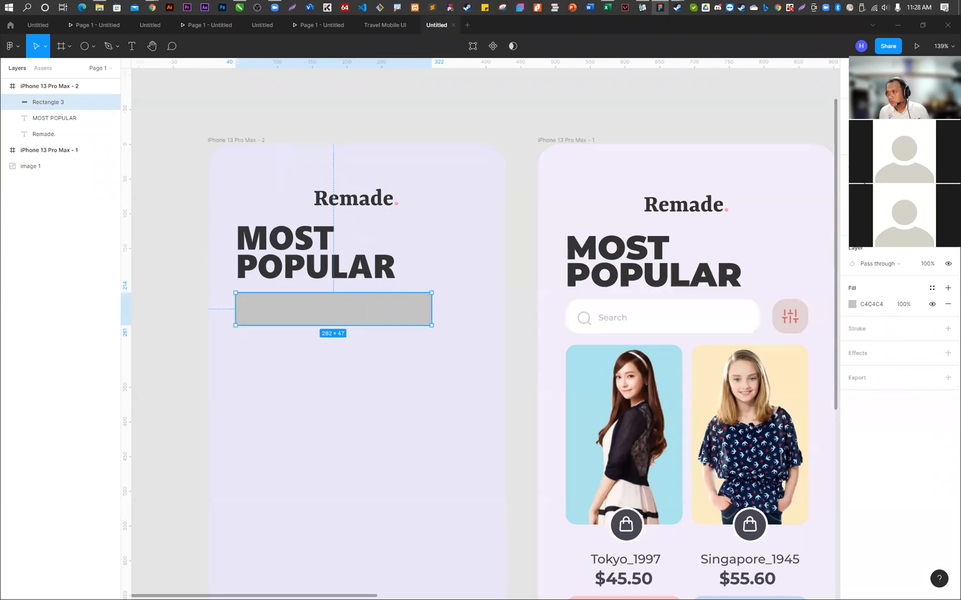
# - Round the corners of the search bar rectangle to resemble the first screen's search field
pyautogui.press('Return')
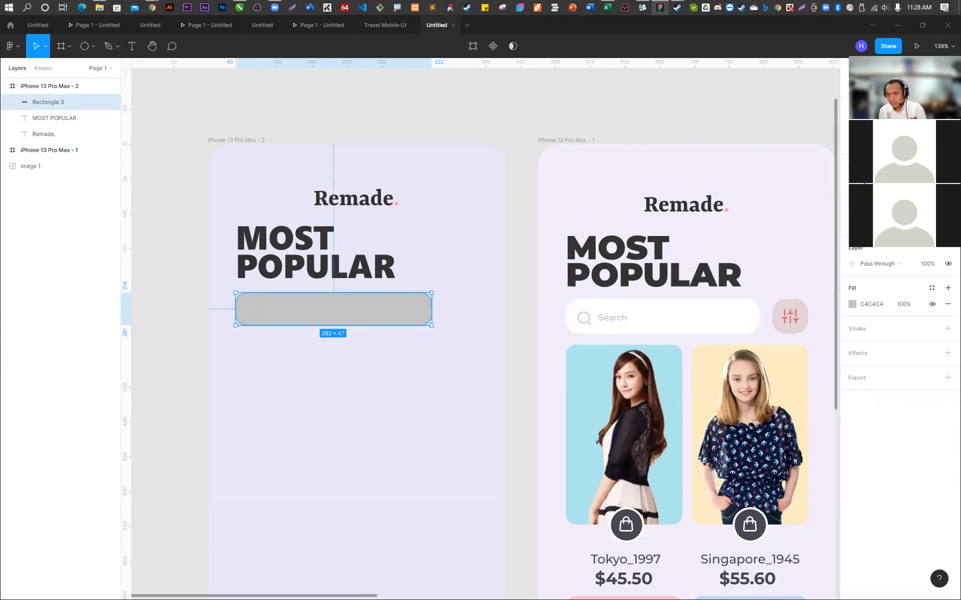
pyautogui.click(439, 426)
pyautogui.click(353, 307)
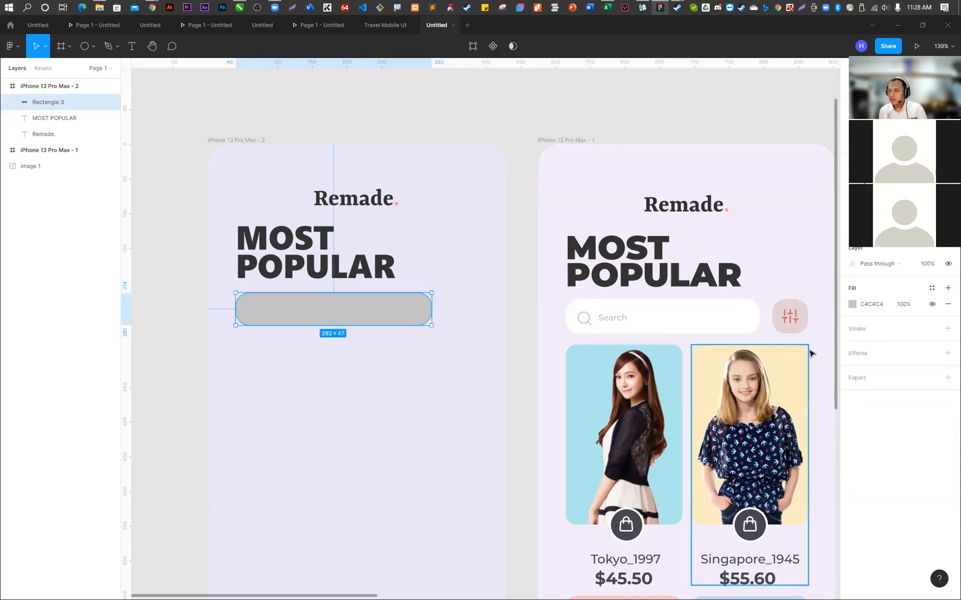
# - Fill the search bar rectangle with white FFFFFF from the document colours
pyautogui.click(854, 304)
pyautogui.click(732, 520)
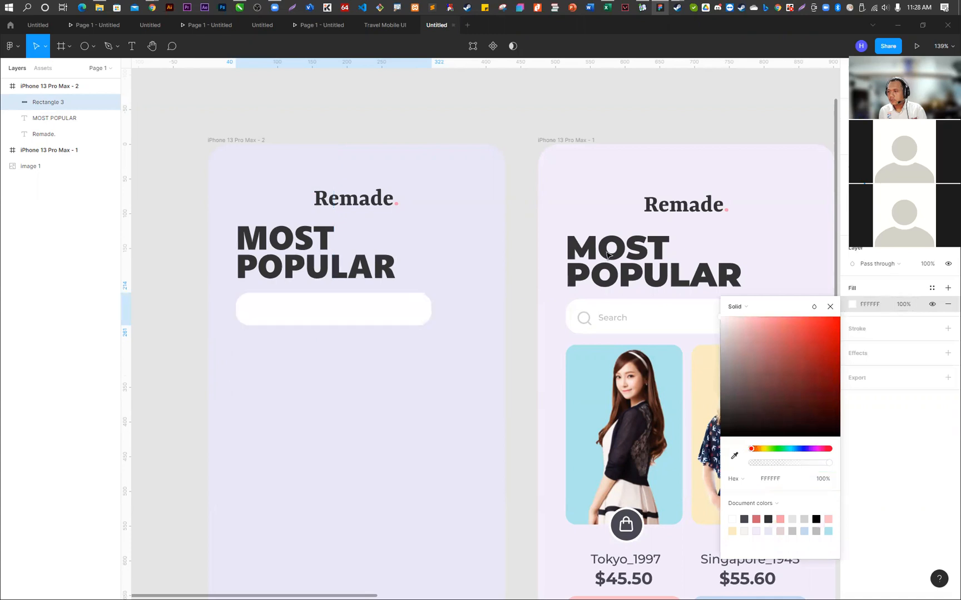
pyautogui.click(433, 105)
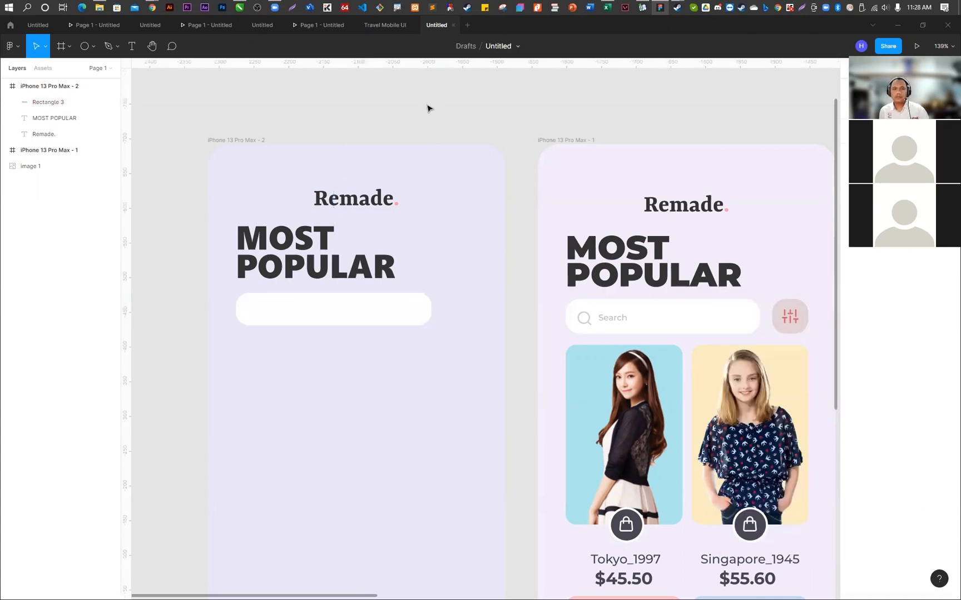
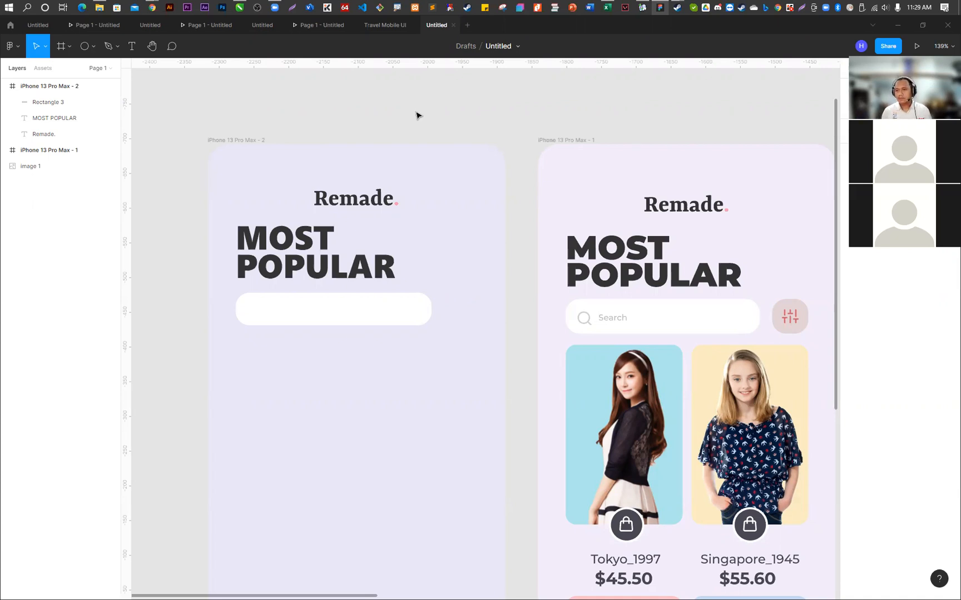
# - Narrow the search bar rectangle on the second screen to about 269 × 47 px
pyautogui.click(393, 320)
pyautogui.moveTo(430, 318); pyautogui.dragTo(421, 319)
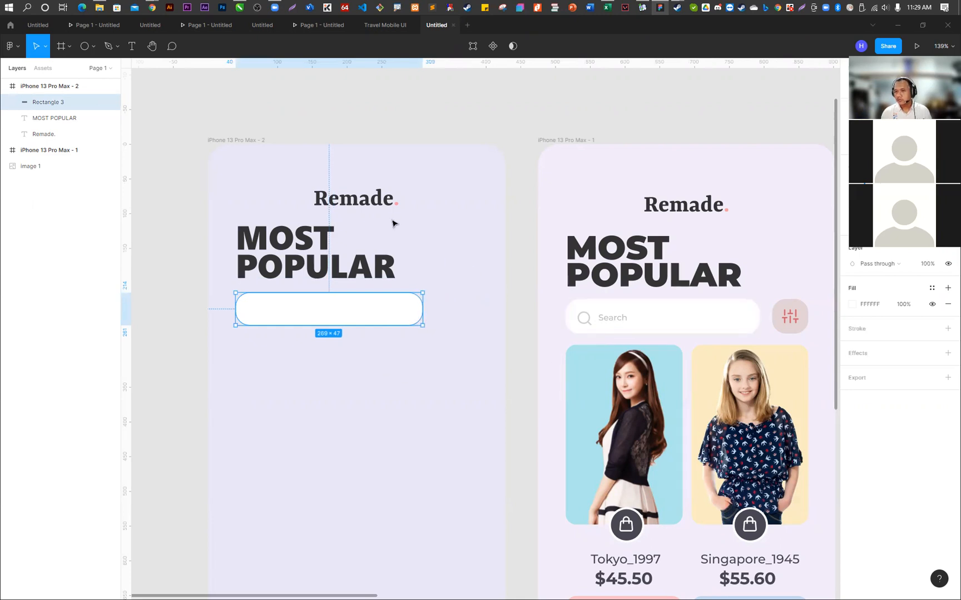
# - Add a text layer reading Search on the second screen, near the MOST POPULAR heading
pyautogui.press('t')
pyautogui.click(265, 210)
pyautogui.write('sEAR')
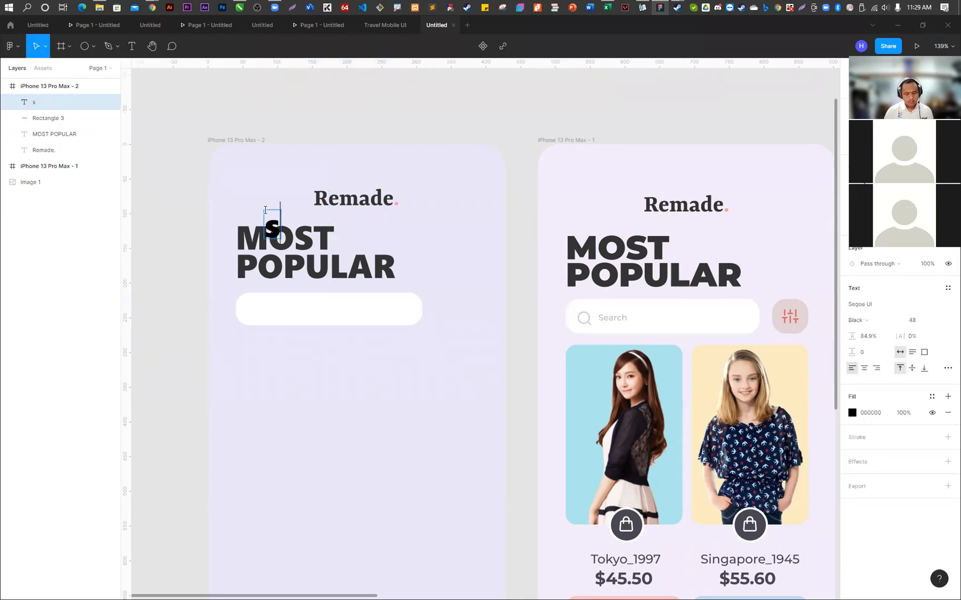
pyautogui.press('BackSpace')
pyautogui.press('BackSpace')
pyautogui.press('BackSpace')
pyautogui.press('BackSpace')
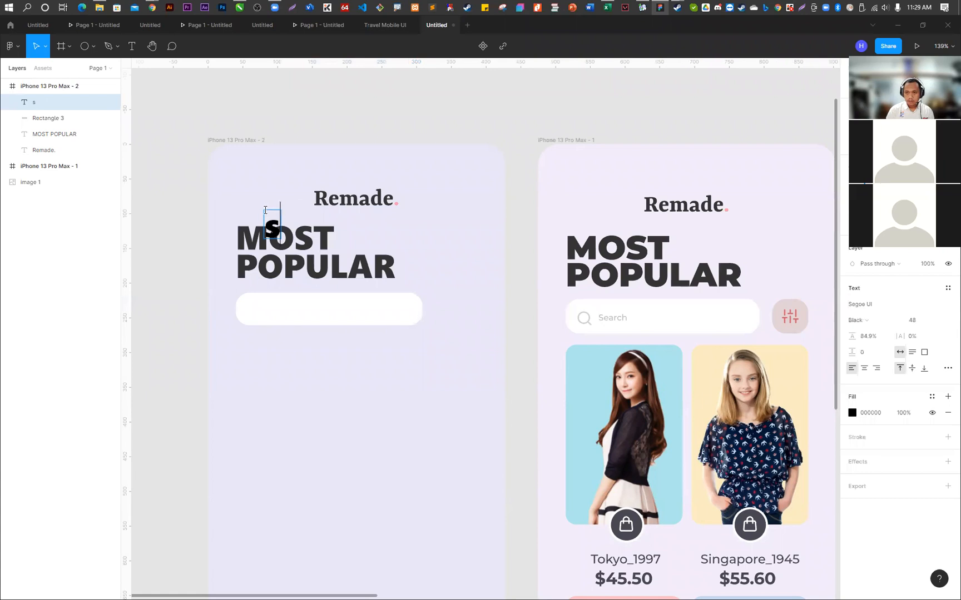
pyautogui.write('Search')
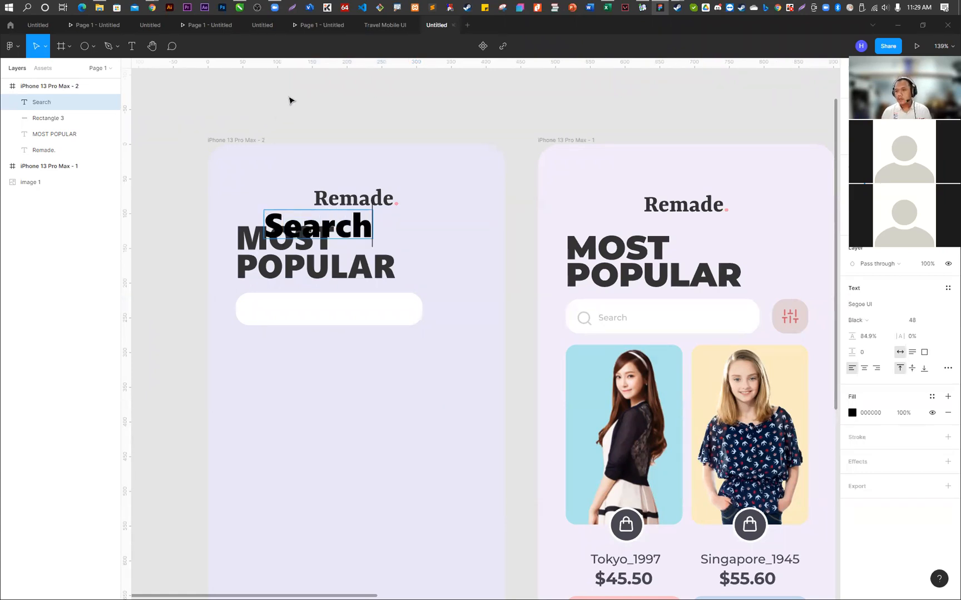
pyautogui.press('Escape')
# - Set the Search text to size 14 and Regular weight, and move it inside the white search bar
pyautogui.click(942, 322)
pyautogui.press('Up')
pyautogui.press('Up')
pyautogui.press('Up')
pyautogui.press('Up')
pyautogui.press('Return')
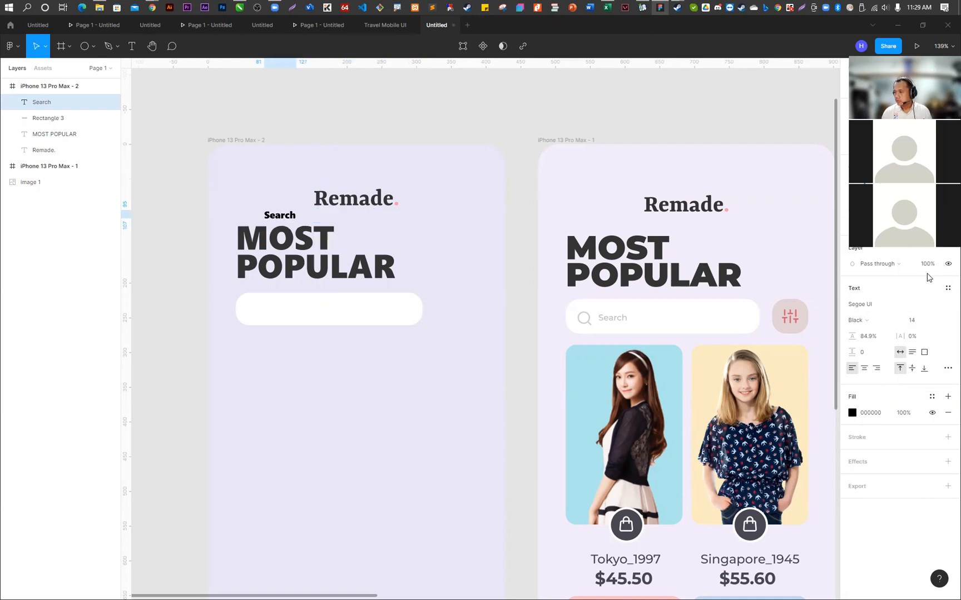
pyautogui.click(880, 321)
pyautogui.click(879, 285)
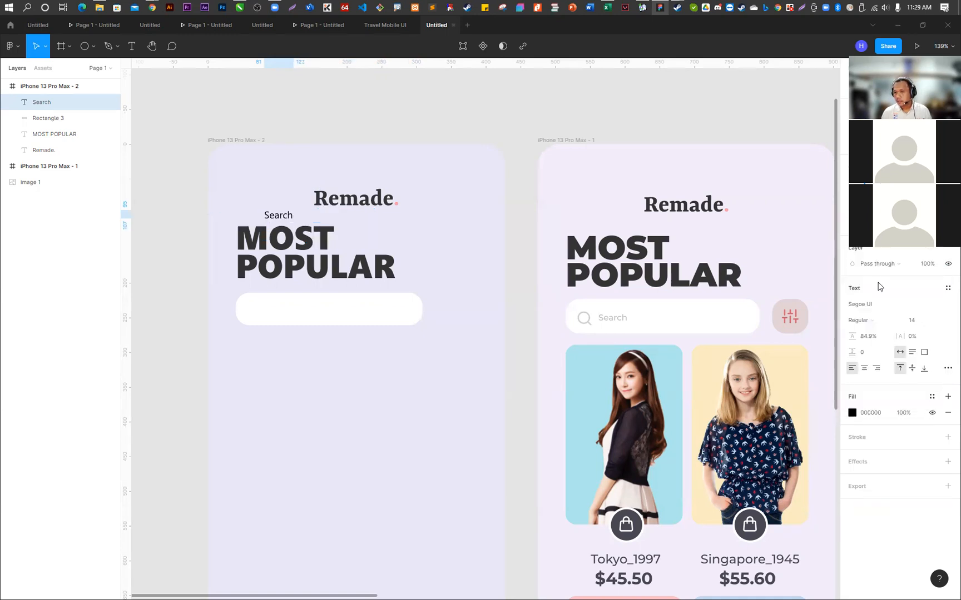
pyautogui.moveTo(285, 227); pyautogui.dragTo(282, 313)
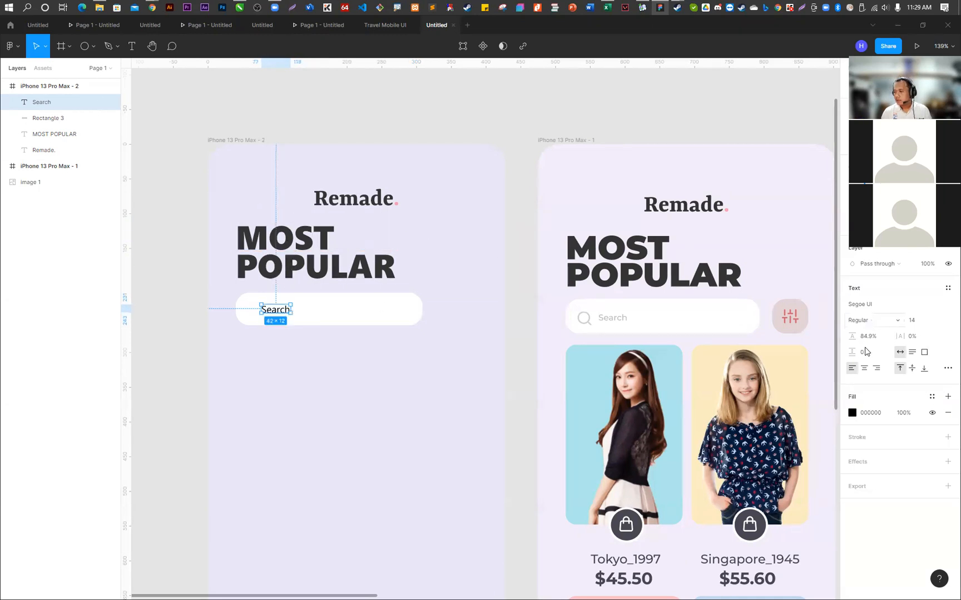
# - Change the Search text's fill to light grey BABABA
pyautogui.click(852, 412)
pyautogui.click(734, 488)
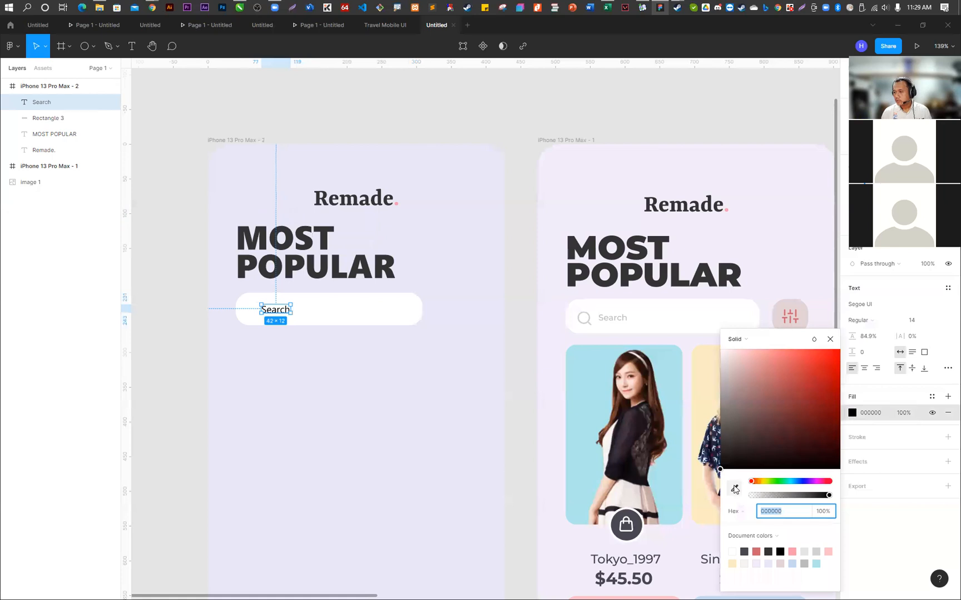
pyautogui.click(391, 264)
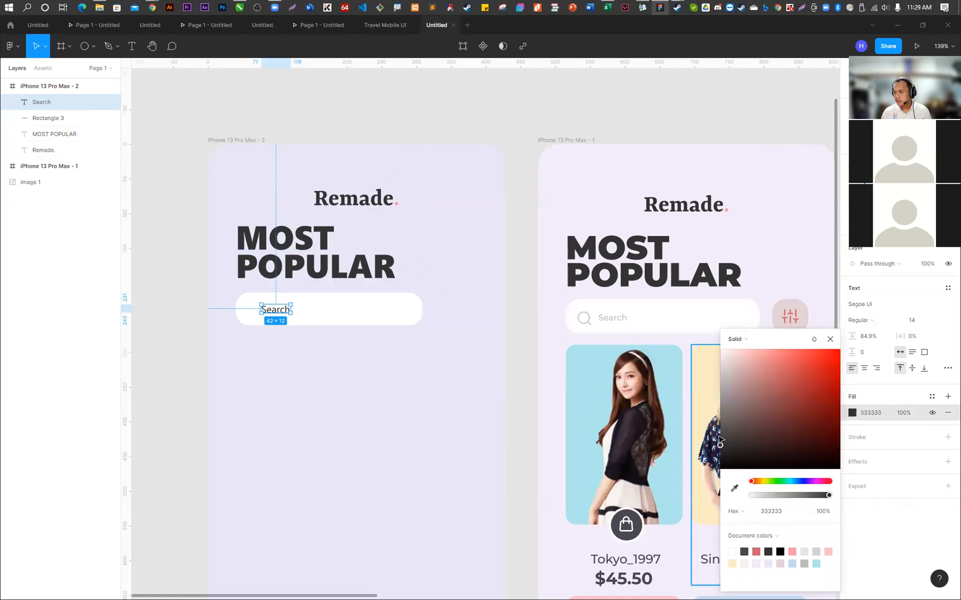
pyautogui.moveTo(725, 445); pyautogui.dragTo(713, 388)
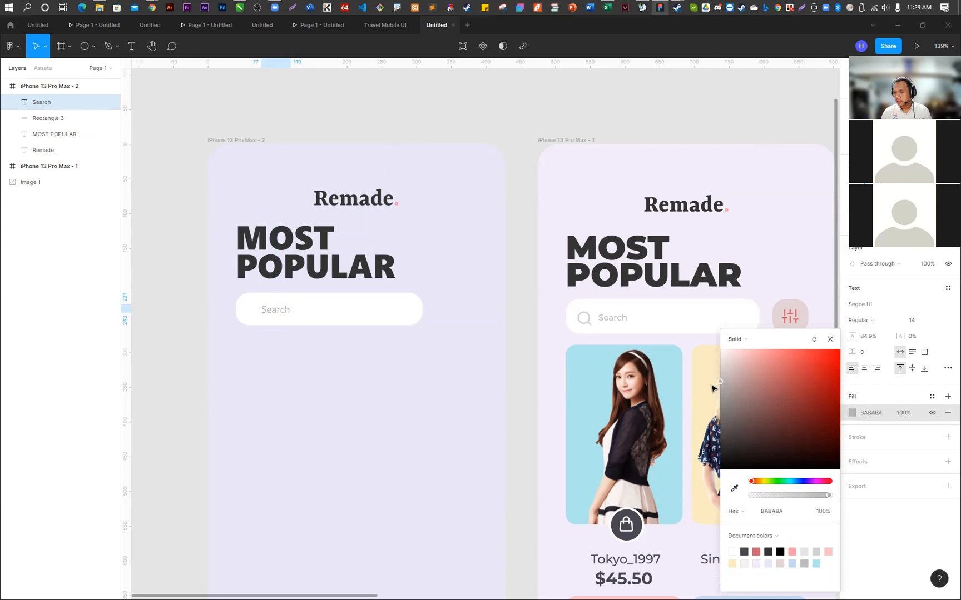
pyautogui.click(306, 339)
# - Shift the Search text slightly to the right in the search bar, to leave room for an icon
pyautogui.scroll(5, 272, 311)
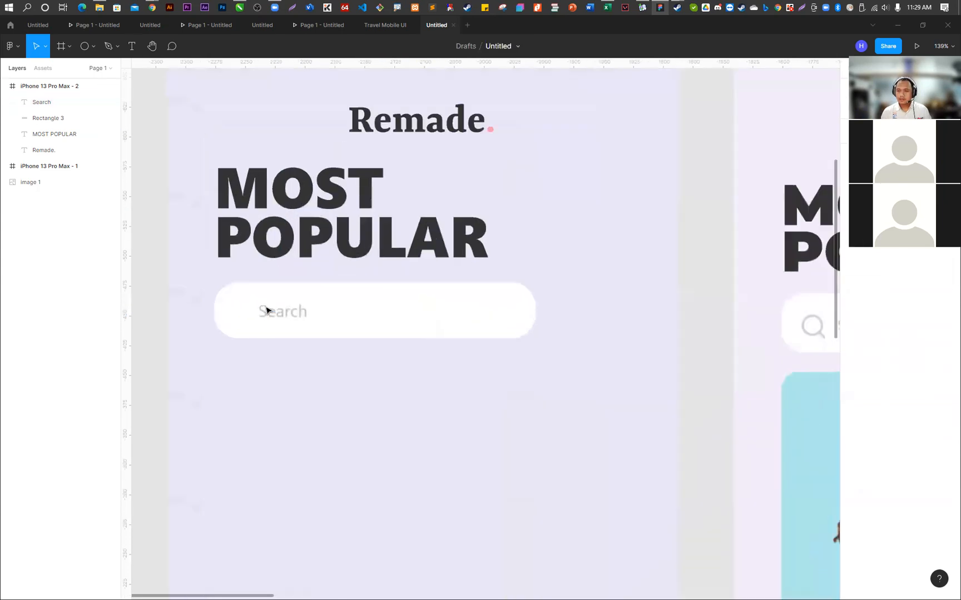
pyautogui.moveTo(280, 316); pyautogui.dragTo(293, 317)
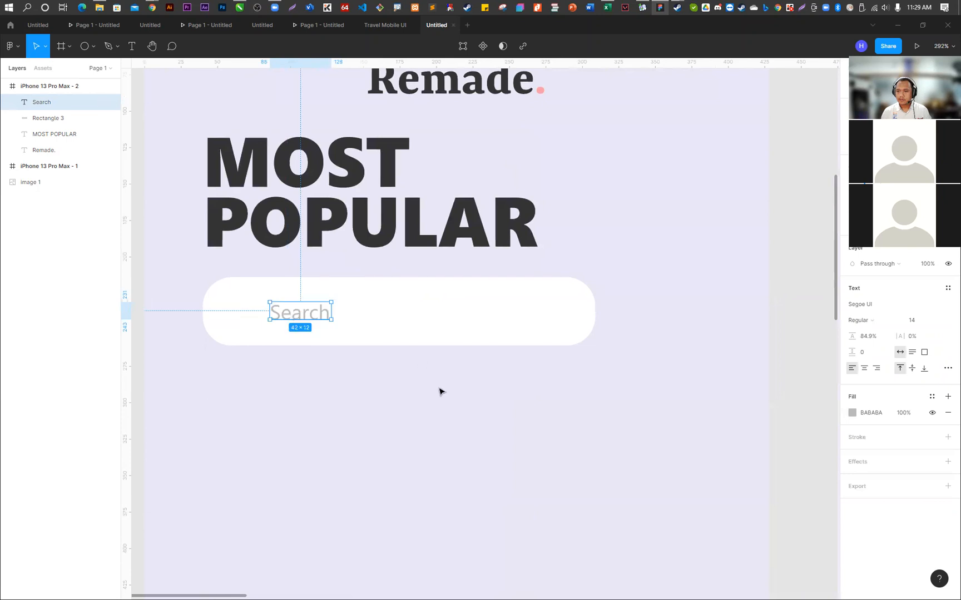
pyautogui.click(439, 391)
pyautogui.scroll(-5, 349, 298)
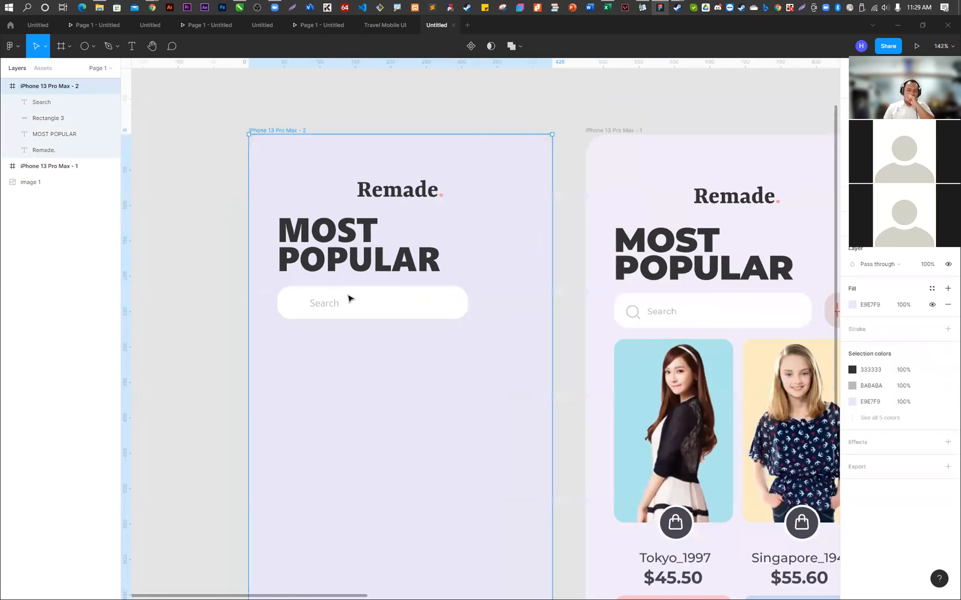
# - Try the Segoe UI font on the word Remade in the second screen's logo
pyautogui.click(390, 189)
pyautogui.doubleClick(390, 189)
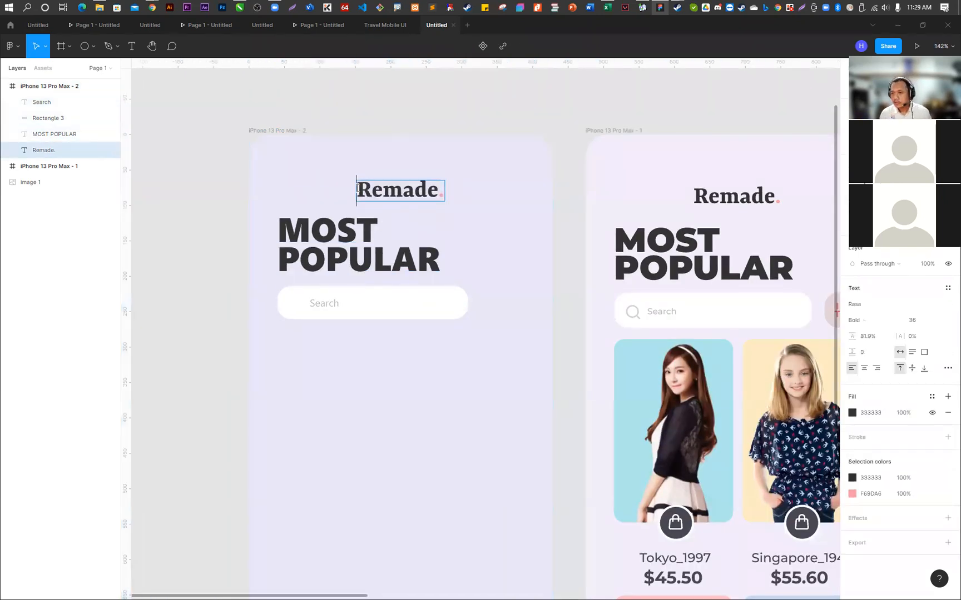
pyautogui.moveTo(357, 189); pyautogui.dragTo(440, 189)
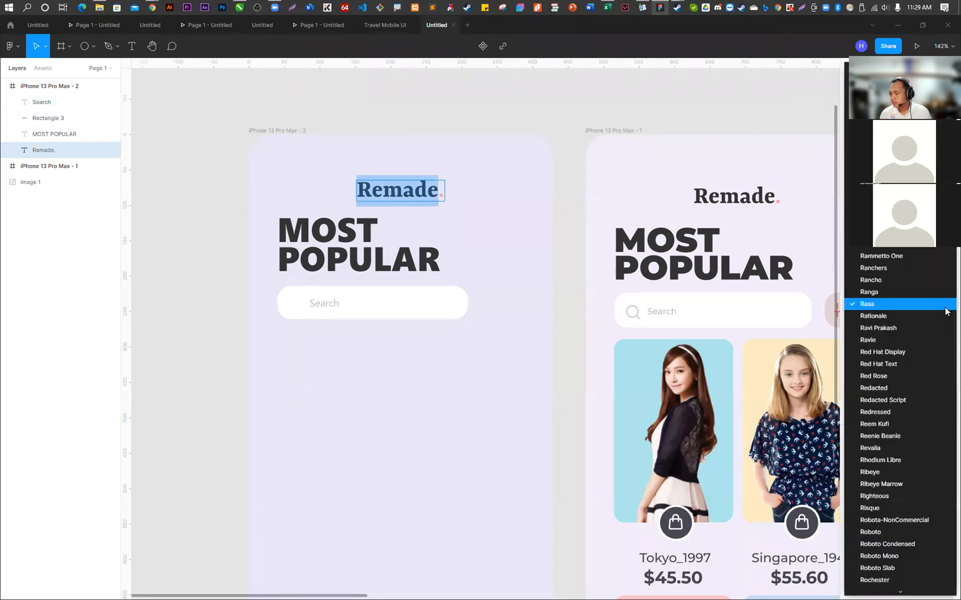
pyautogui.scroll(-10, 946, 311)
pyautogui.scroll(-5, 885, 485)
pyautogui.scroll(-6, 885, 418)
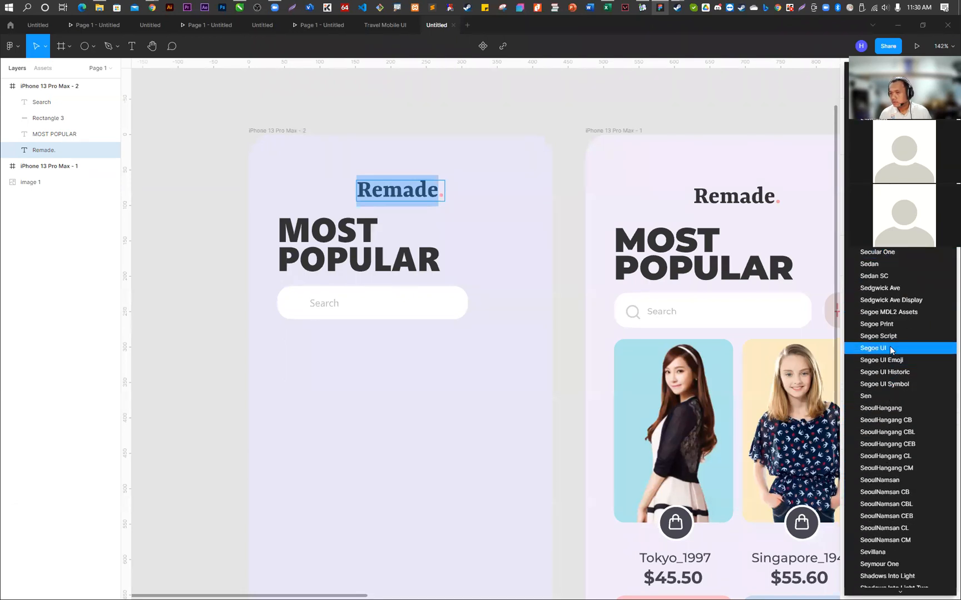
pyautogui.click(889, 348)
pyautogui.click(479, 353)
# - Undo the font change on the second screen's Remade logo and deselect it
pyautogui.hotkey('ctrl', 'z')
pyautogui.click(404, 94)
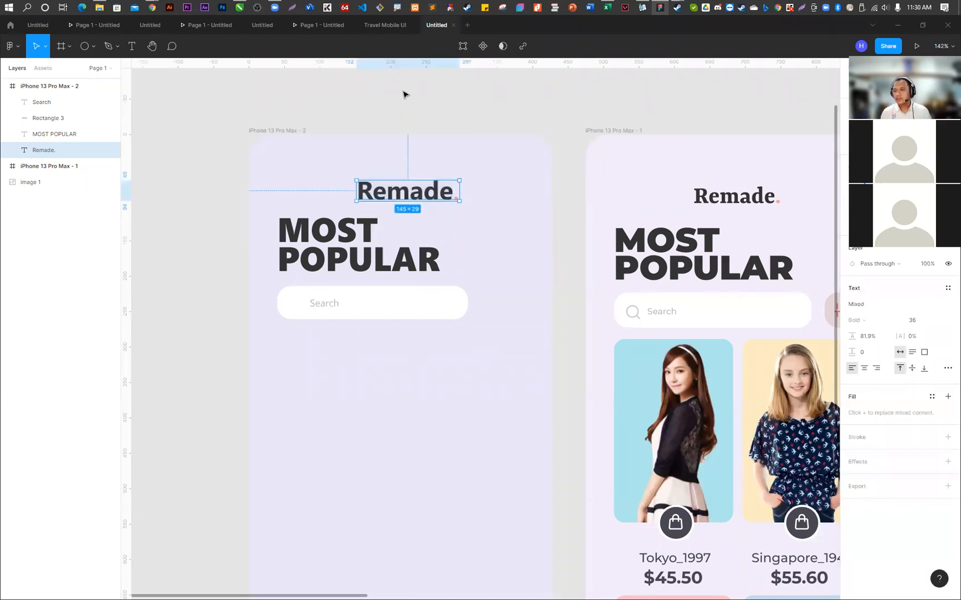
pyautogui.hotkey('ctrl', 'z')
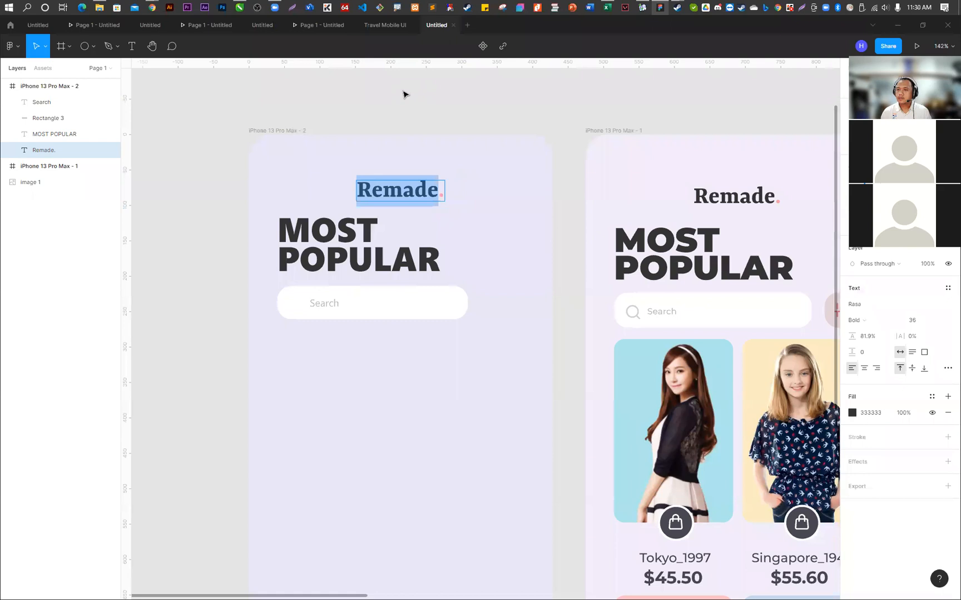
pyautogui.hotkey('ctrl', 'z')
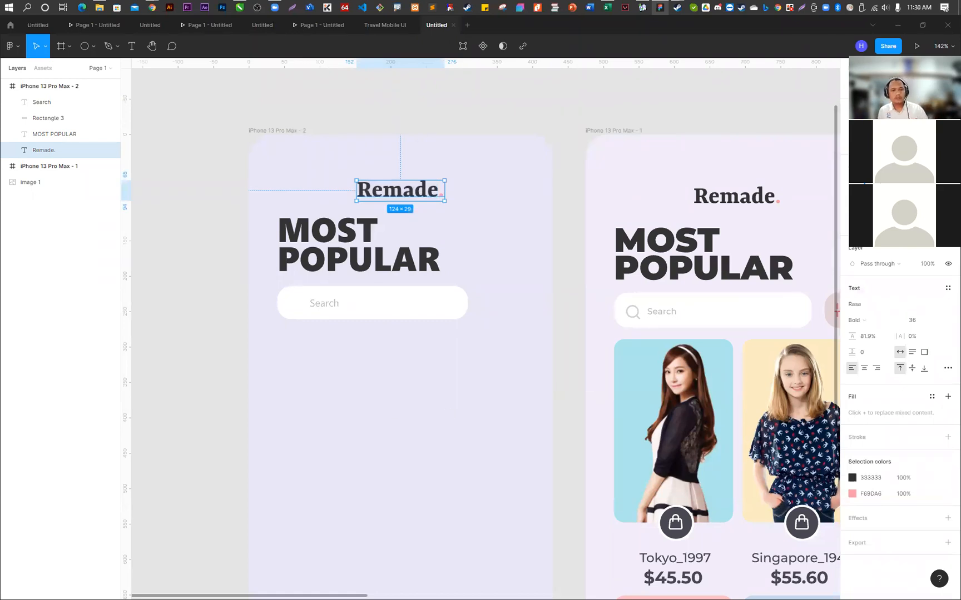
pyautogui.click(393, 415)
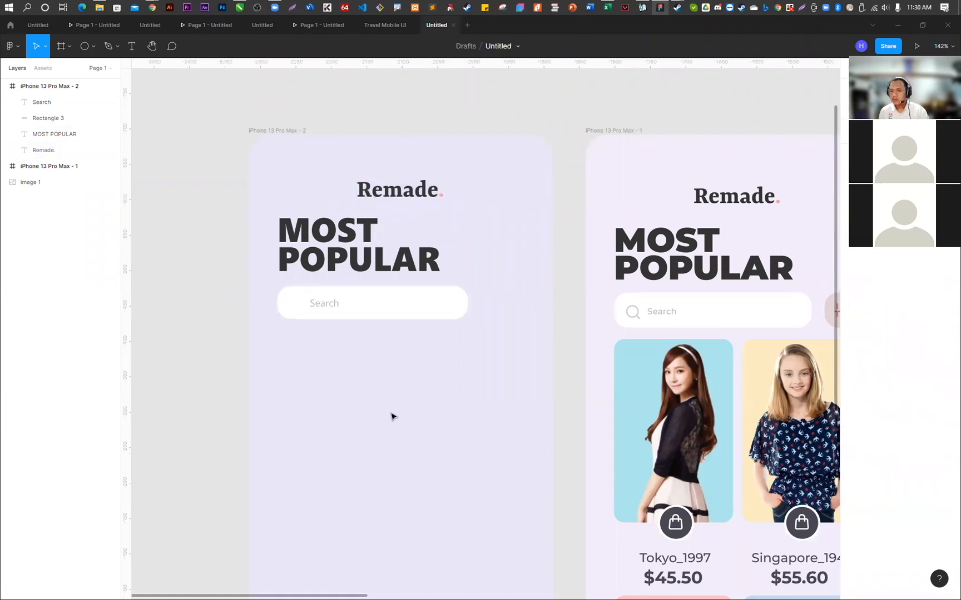
# - Insert the search icon from the Feather Icons plugin into the iPhone 13 Pro Max - 2 frame and place it before the Search text
pyautogui.click(380, 307)
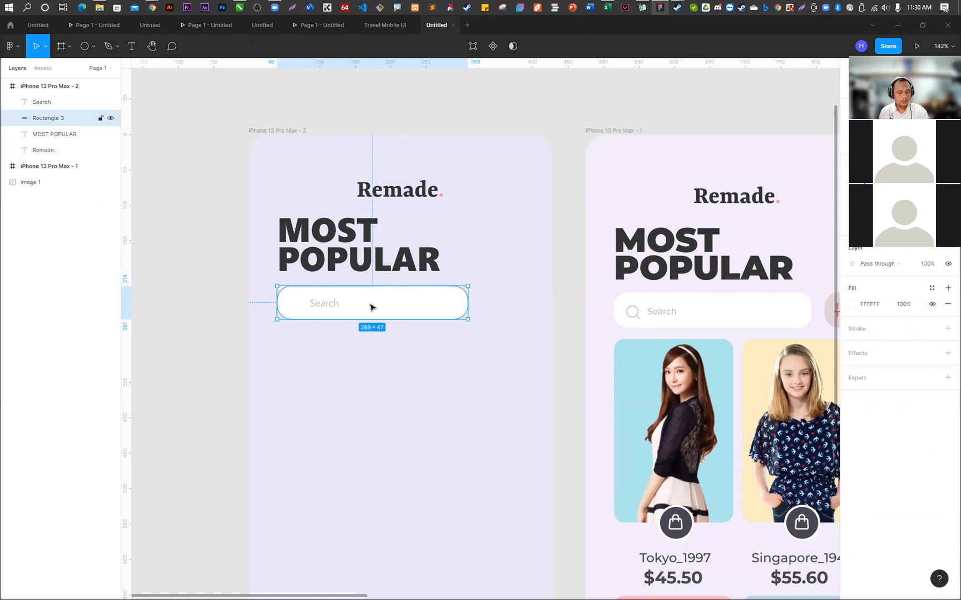
pyautogui.rightClick(199, 204)
pyautogui.moveTo(236, 277)
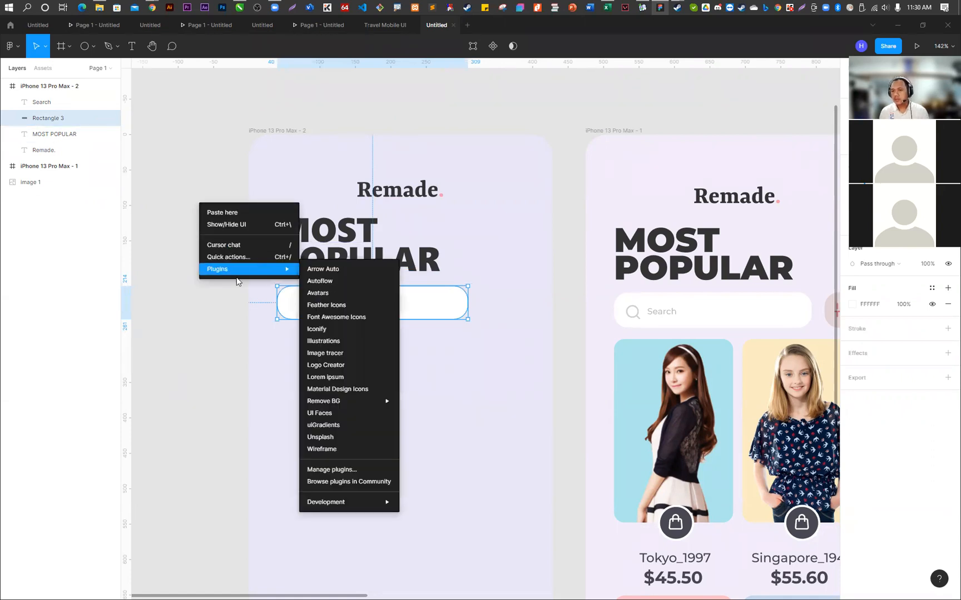
pyautogui.click(345, 304)
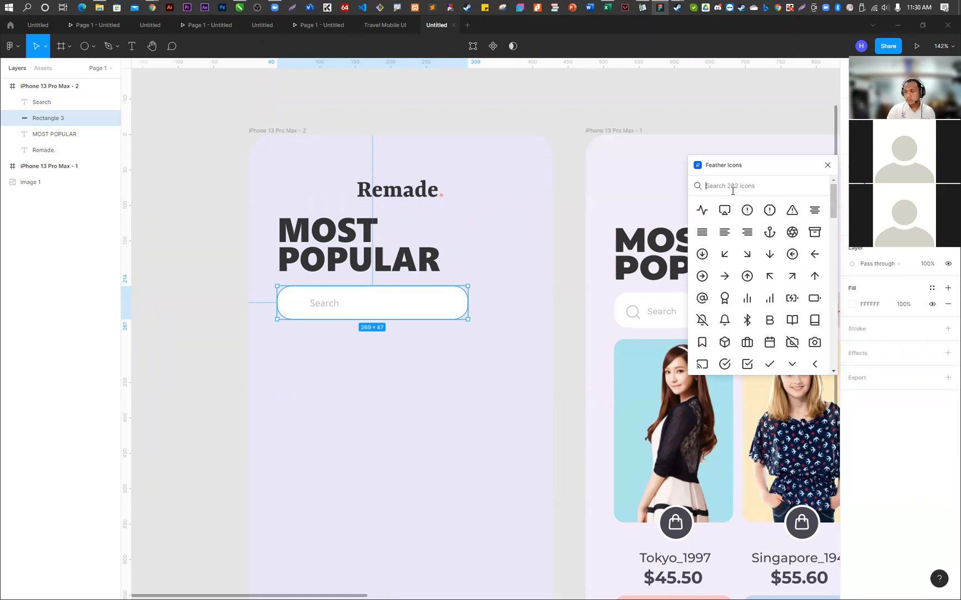
pyautogui.write('sear')
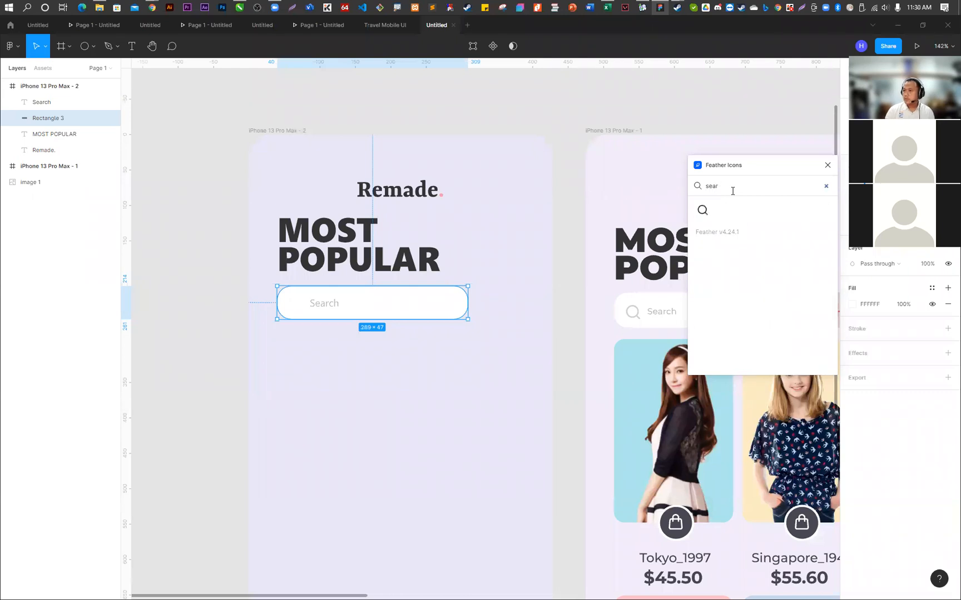
pyautogui.click(702, 210)
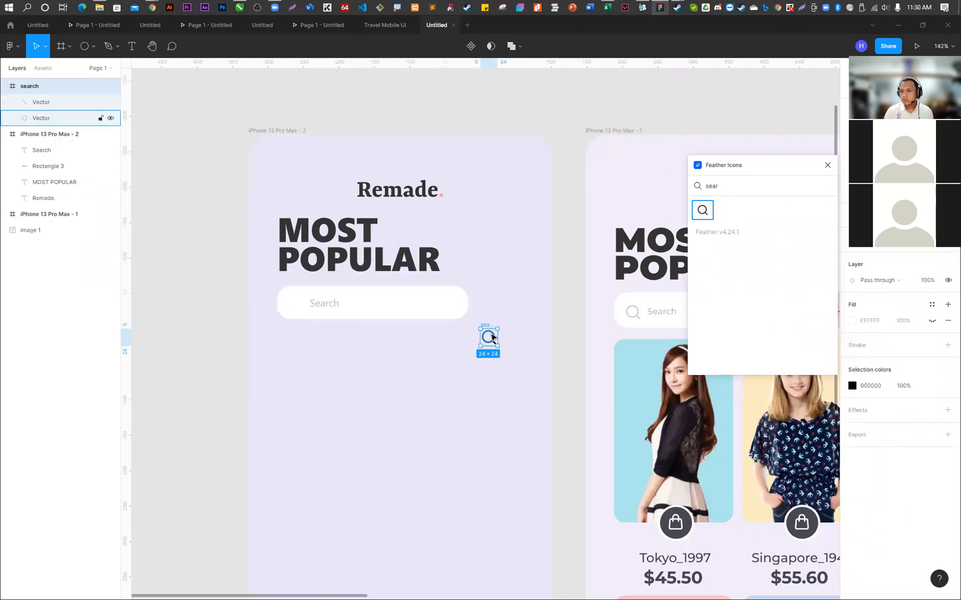
pyautogui.click(827, 165)
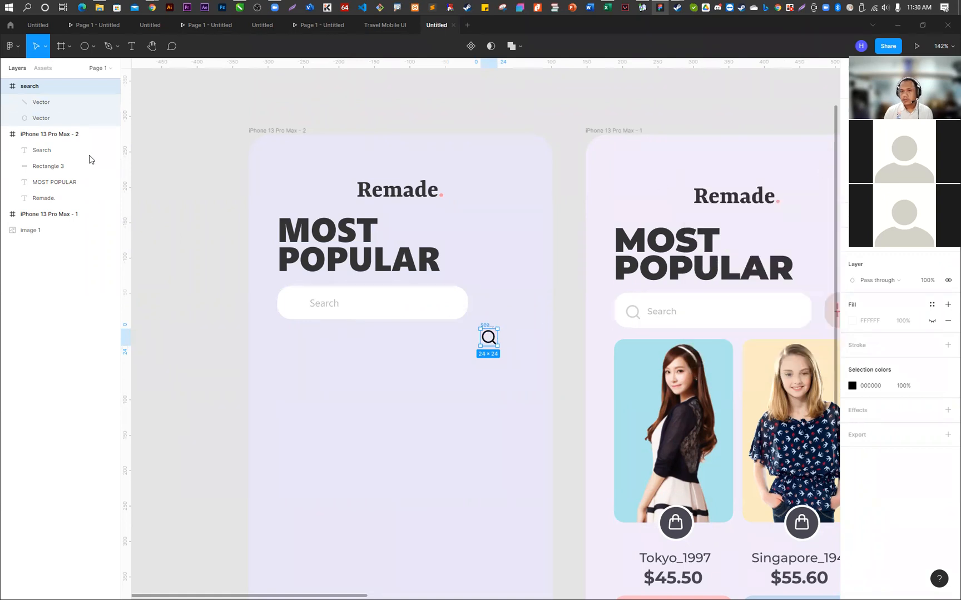
pyautogui.moveTo(28, 93); pyautogui.dragTo(60, 153)
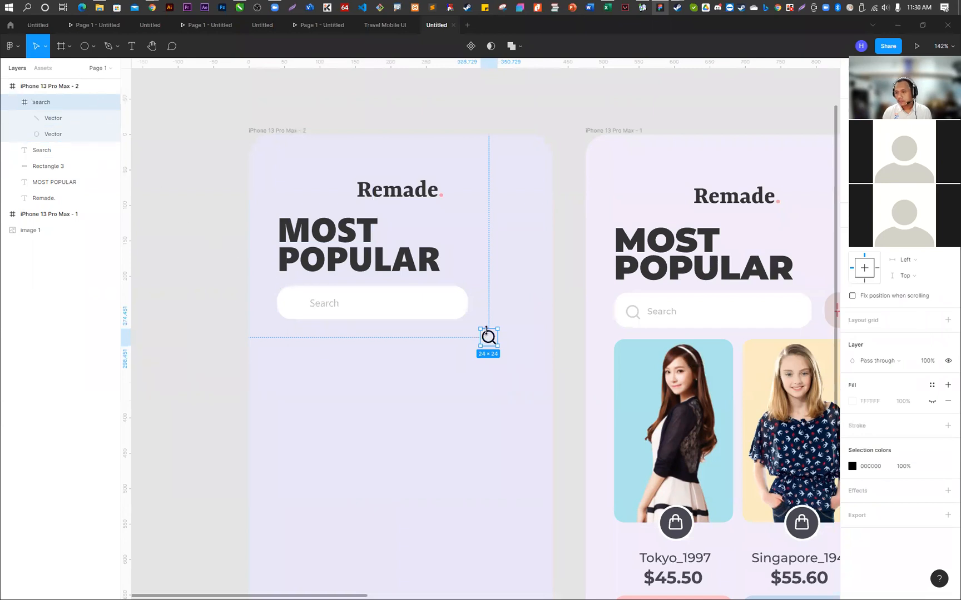
pyautogui.moveTo(491, 339); pyautogui.dragTo(300, 307)
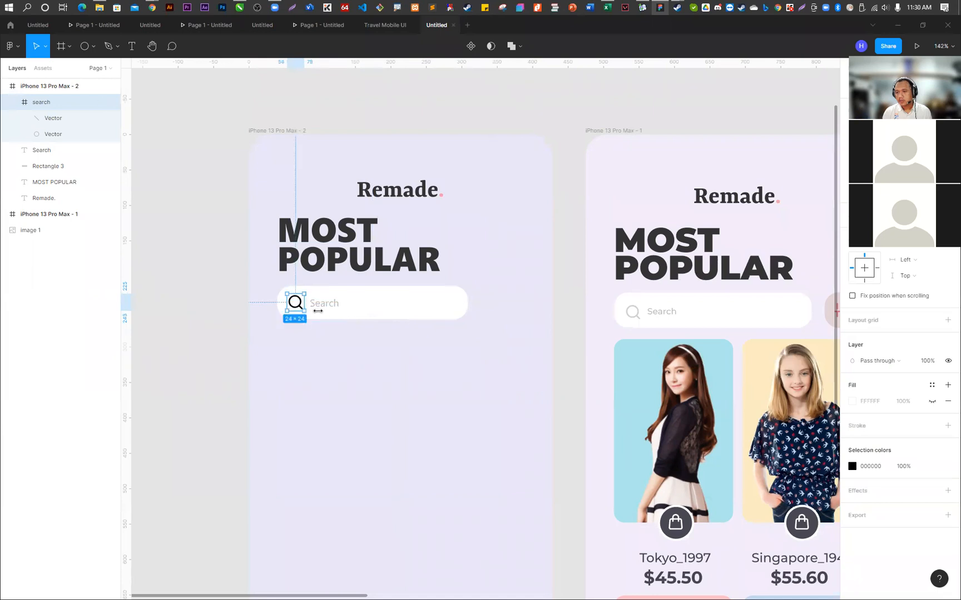
# - Recolour the strokes of both search icon vectors to BABABA, sampled from the Search text
pyautogui.click(54, 119)
pyautogui.keyDown('shift'); pyautogui.click(60, 135); pyautogui.keyUp('shift')
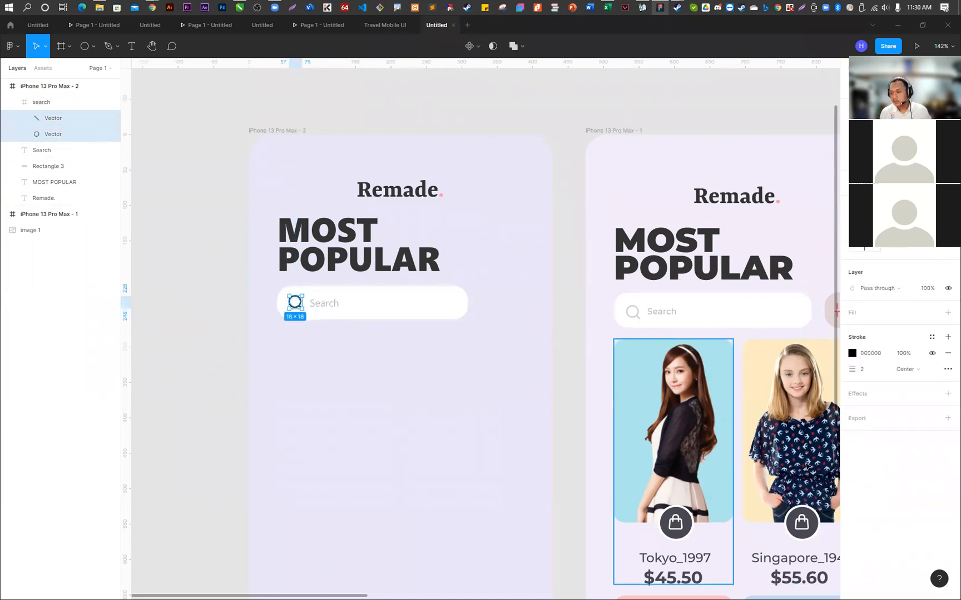
pyautogui.click(854, 356)
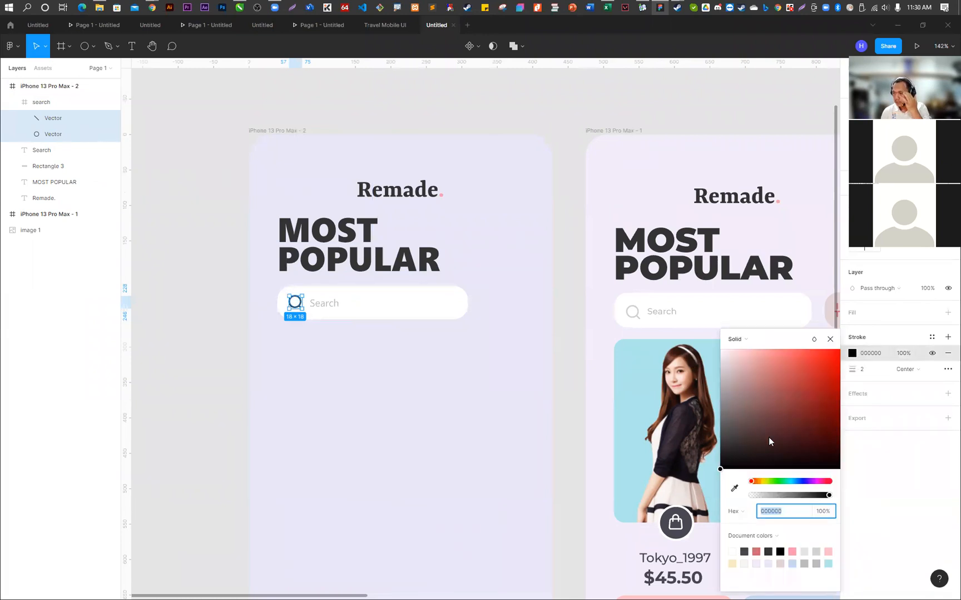
pyautogui.click(734, 488)
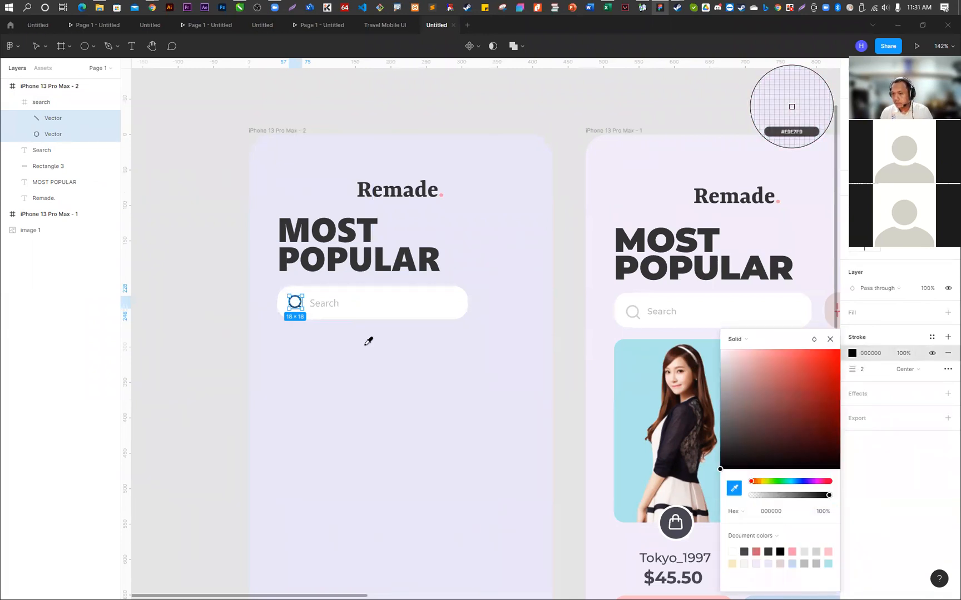
pyautogui.click(311, 303)
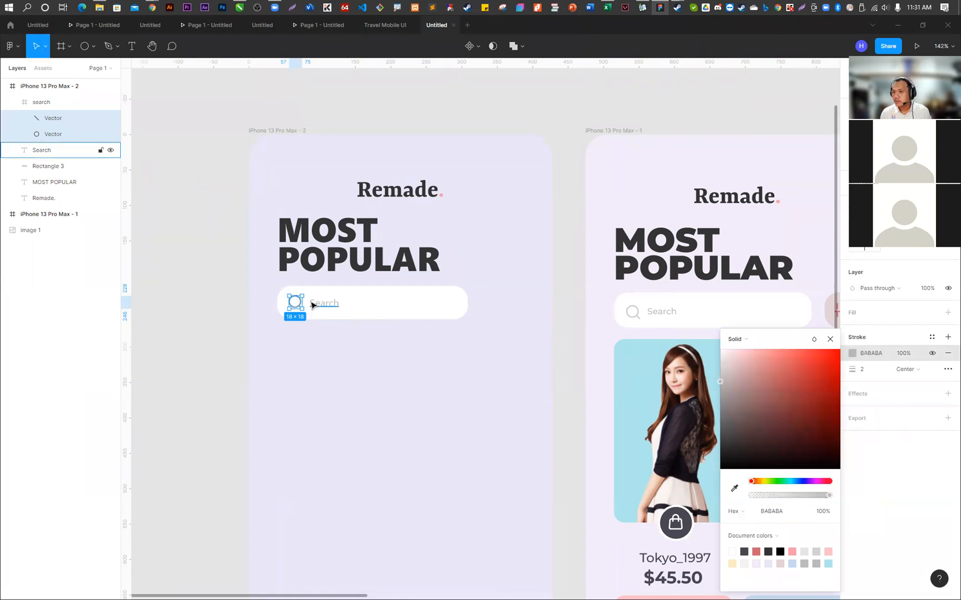
pyautogui.click(368, 352)
pyautogui.scroll(3, 331, 332)
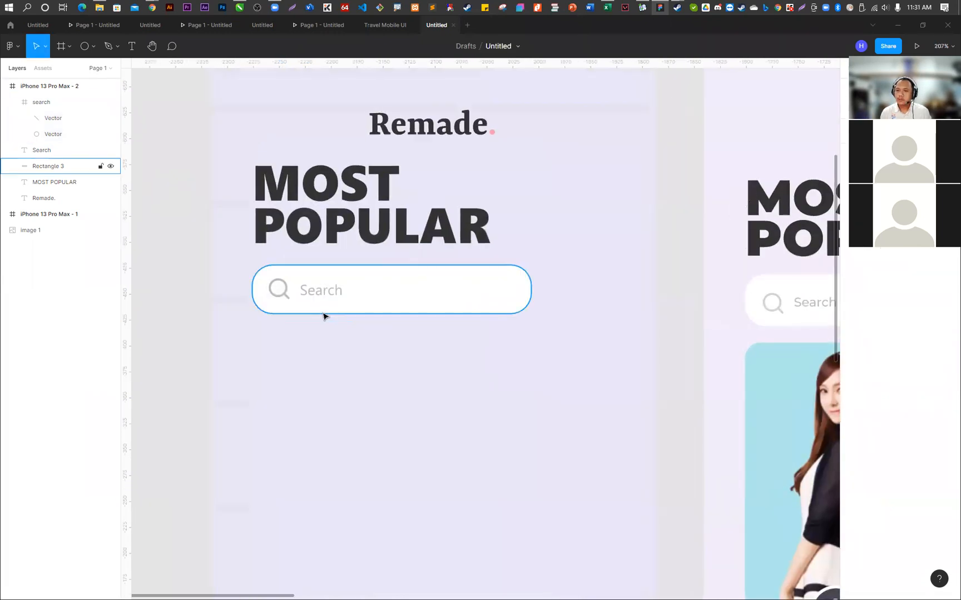
pyautogui.scroll(-3, 249, 296)
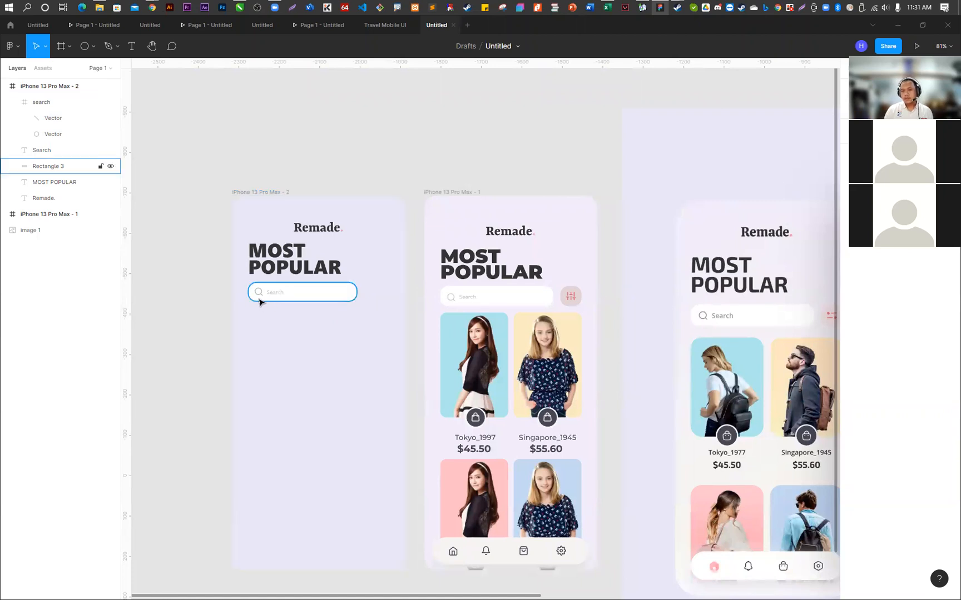
# - Group the search icon, the Search text and the white bar Rectangle 3 on the second screen
pyautogui.click(40, 102)
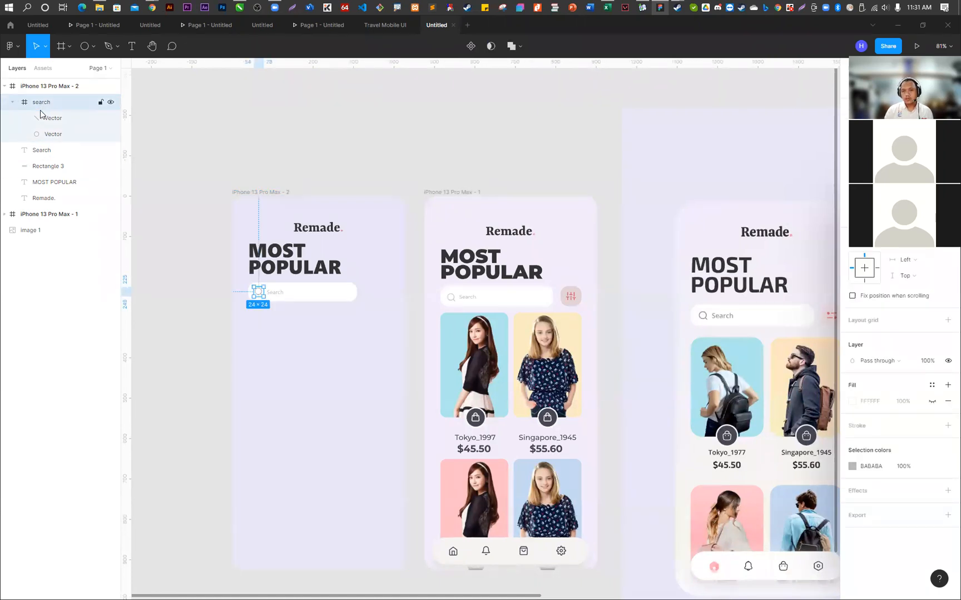
pyautogui.keyDown('shift'); pyautogui.click(40, 151); pyautogui.keyUp('shift')
pyautogui.keyDown('shift'); pyautogui.click(46, 166); pyautogui.keyUp('shift')
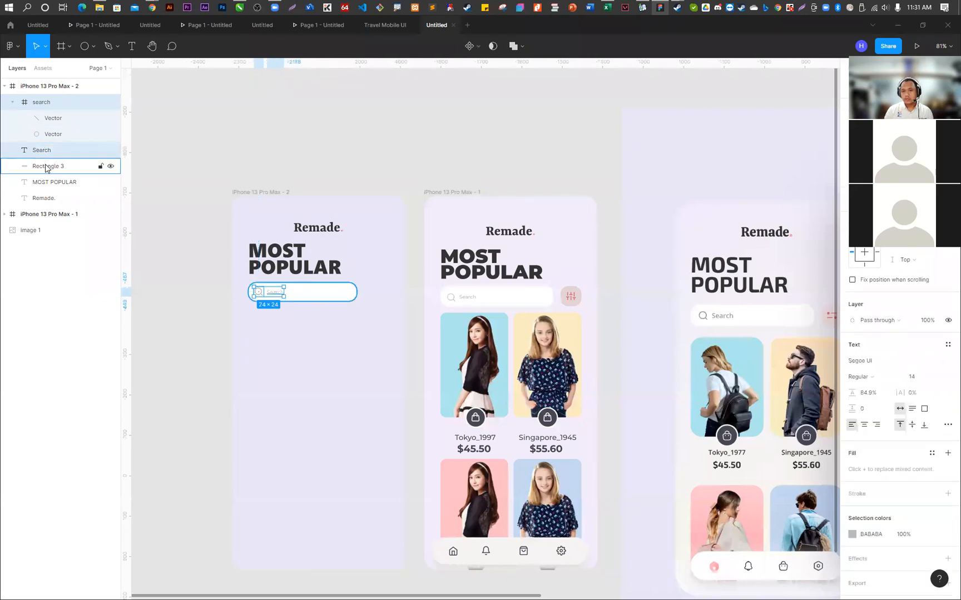
pyautogui.rightClick(45, 167)
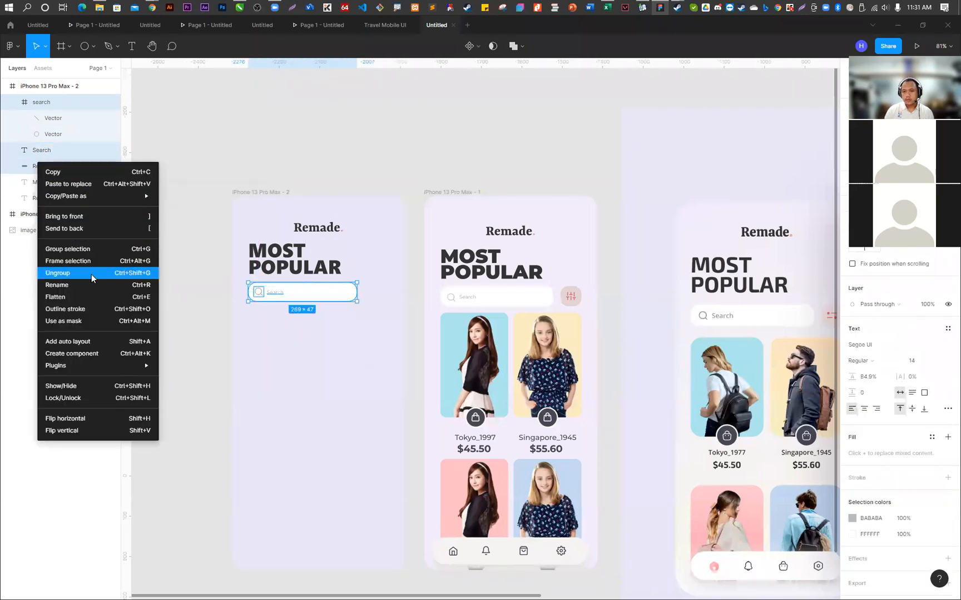
pyautogui.click(89, 251)
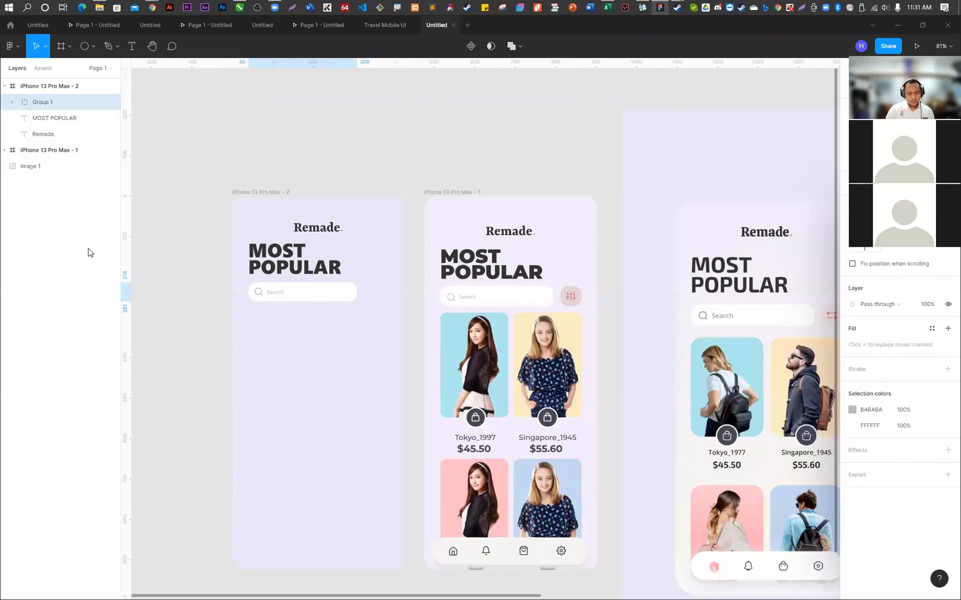
# - Rename the new search bar group to Search Button
pyautogui.press('t')
pyautogui.press('o')
pyautogui.press('n')
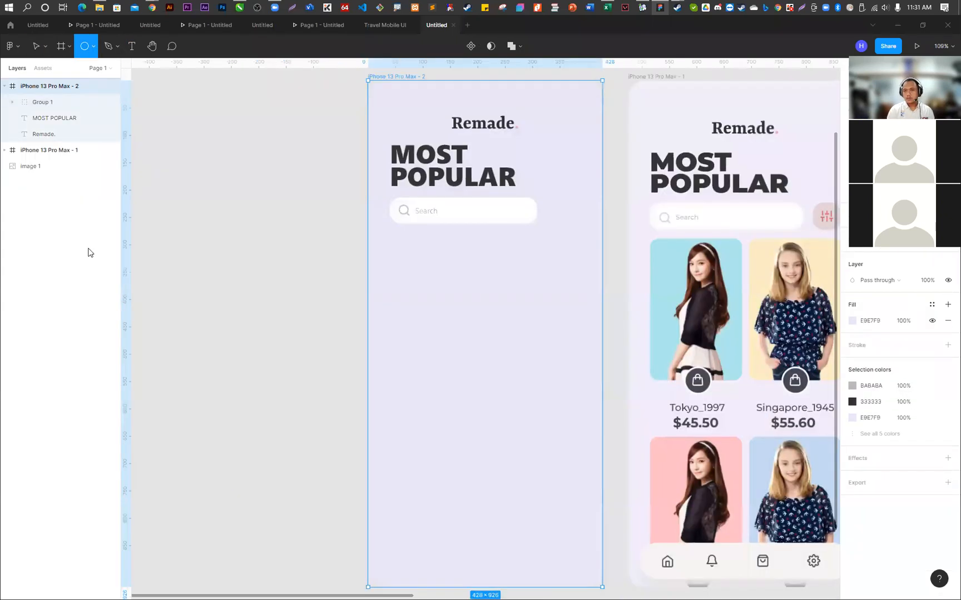
pyautogui.press('s')
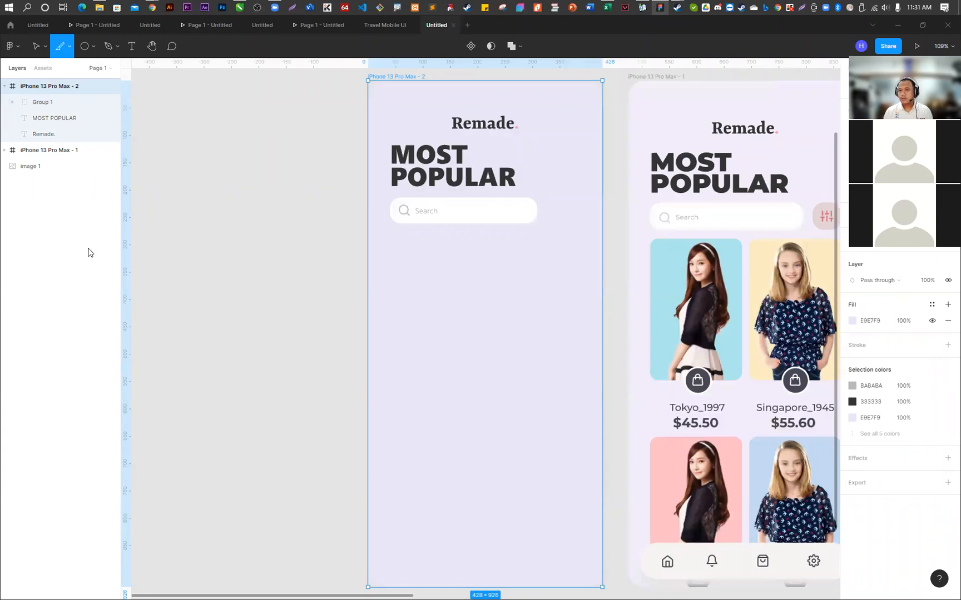
pyautogui.click(40, 103)
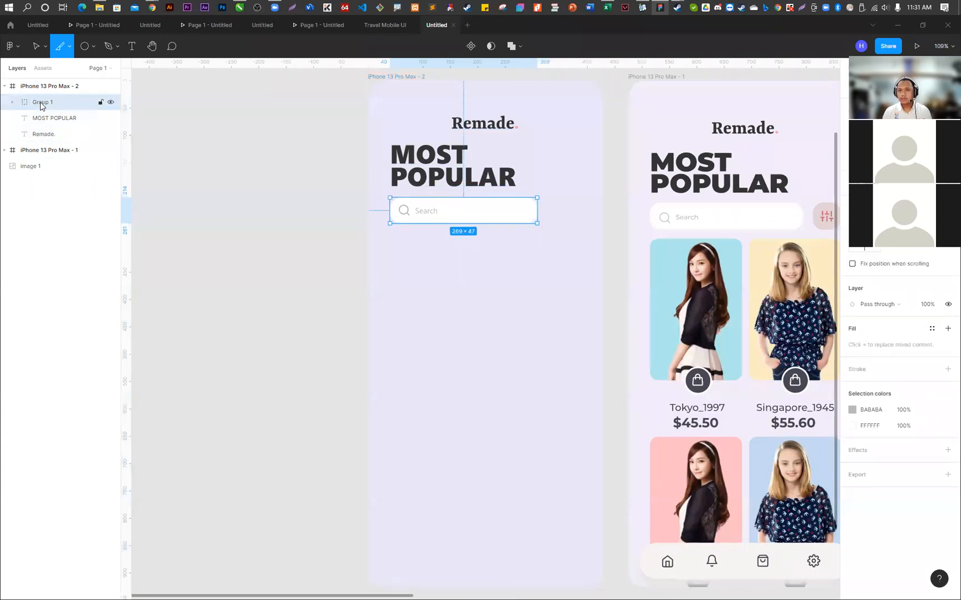
pyautogui.doubleClick(41, 105)
pyautogui.write('Bu')
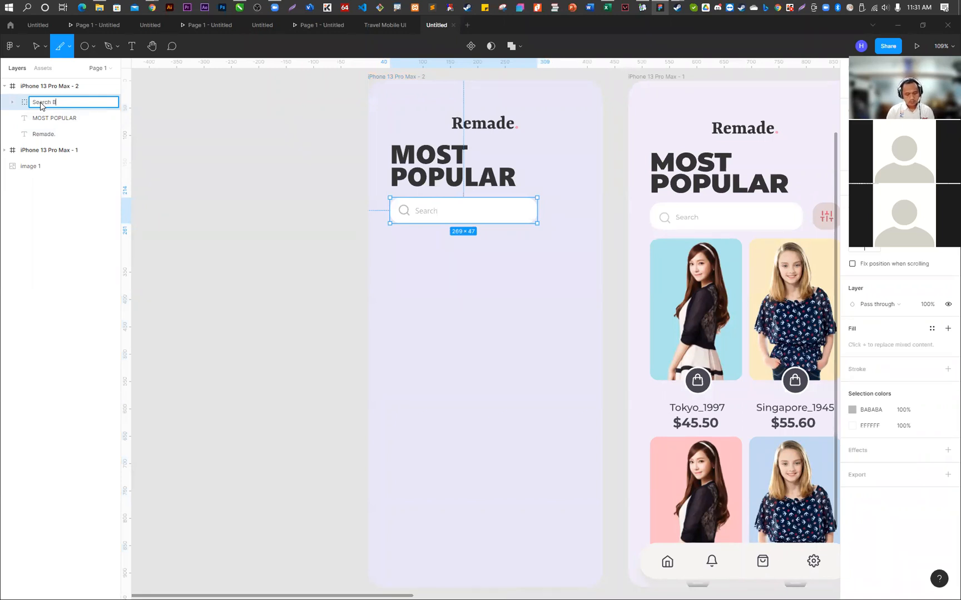
pyautogui.write('tton')
pyautogui.press('Return')
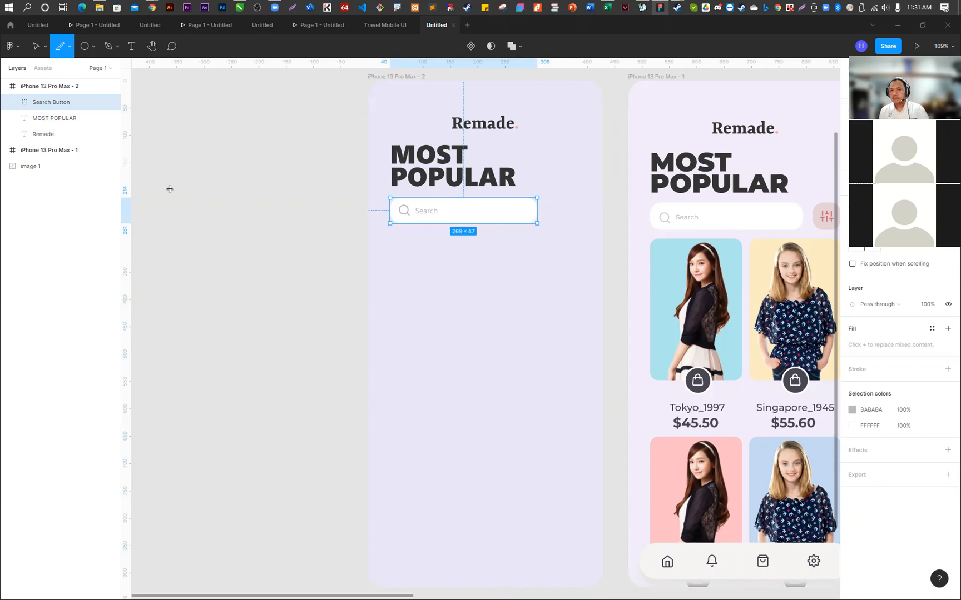
pyautogui.click(542, 296)
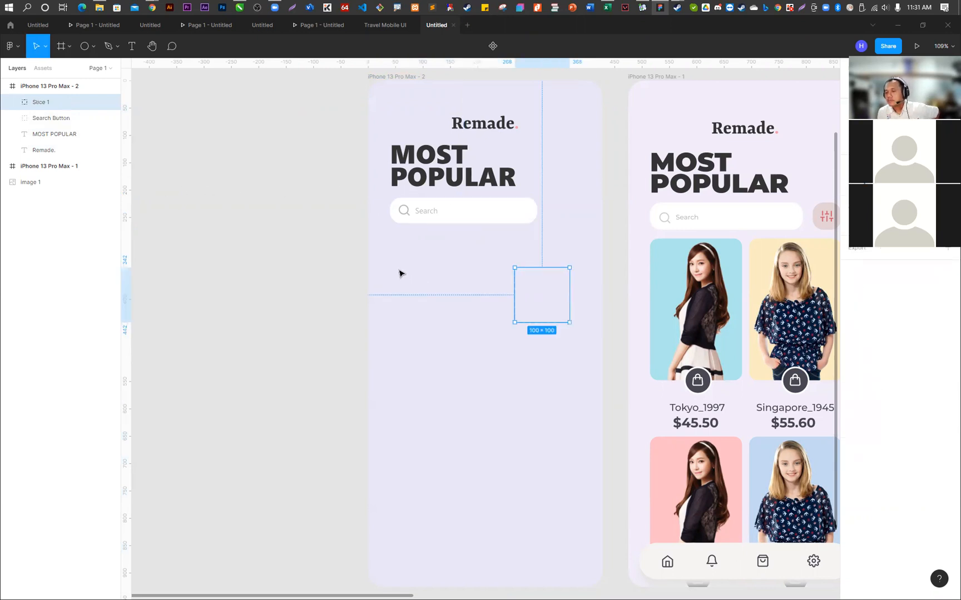
pyautogui.moveTo(548, 314); pyautogui.dragTo(424, 308)
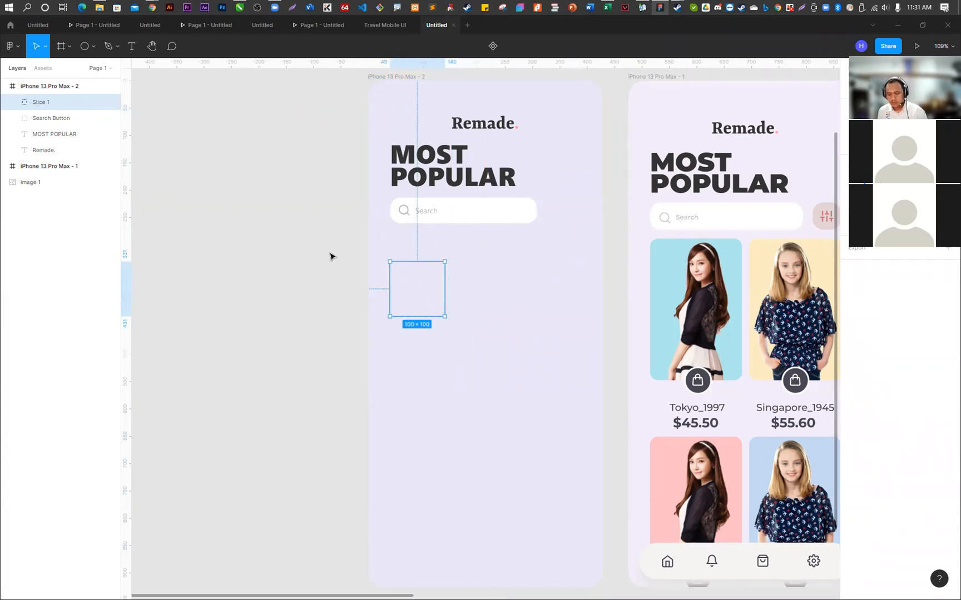
pyautogui.press('Delete')
# - Draw a 60 × 47 rectangle beside the search bar in the iPhone 13 Pro Max - 2 frame, aligned with the bar's height
pyautogui.click(56, 101)
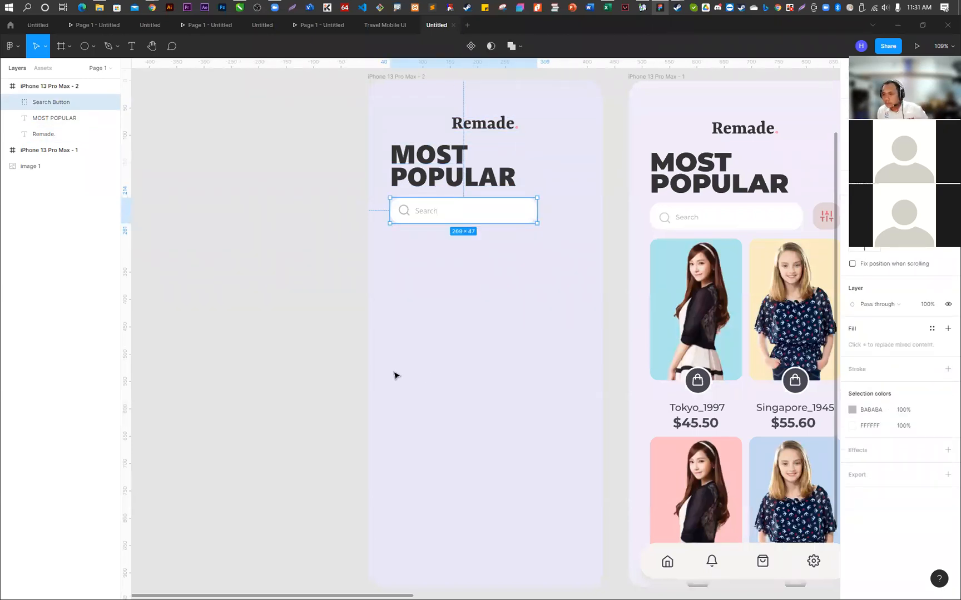
pyautogui.scroll(-3, 364, 344)
pyautogui.scroll(2, 470, 294)
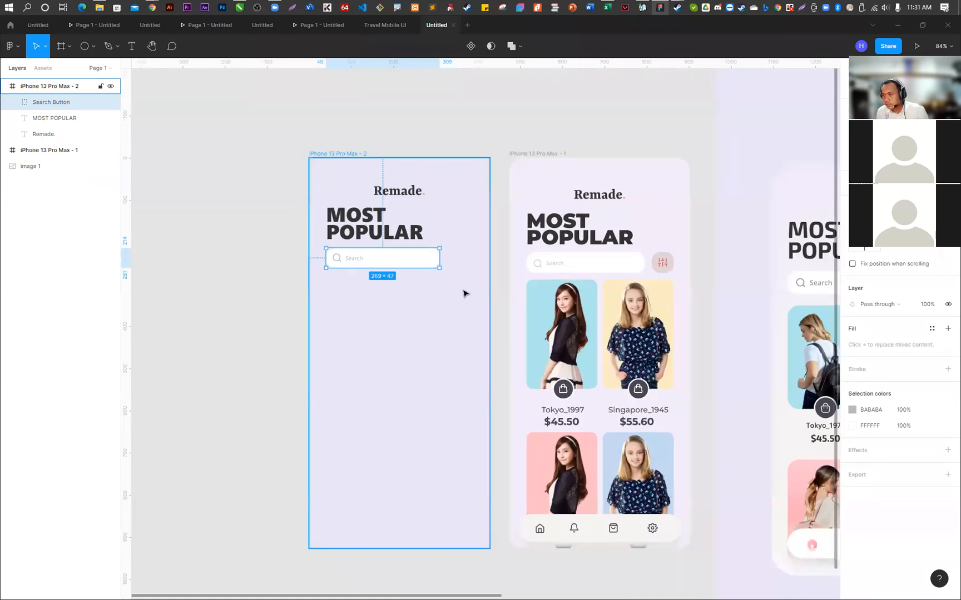
pyautogui.scroll(2, 464, 294)
pyautogui.press('r')
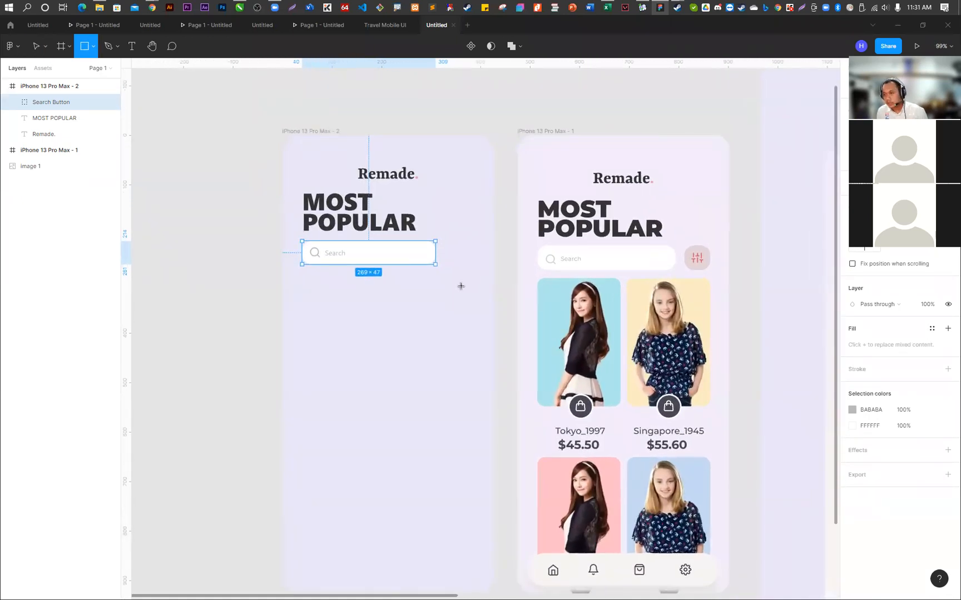
pyautogui.click(460, 286)
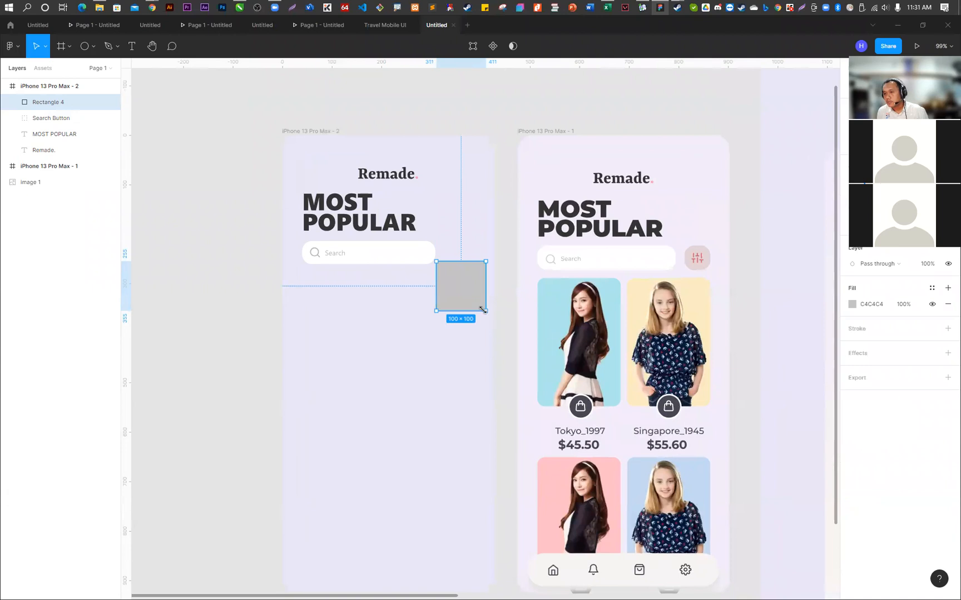
pyautogui.moveTo(457, 275); pyautogui.dragTo(474, 257)
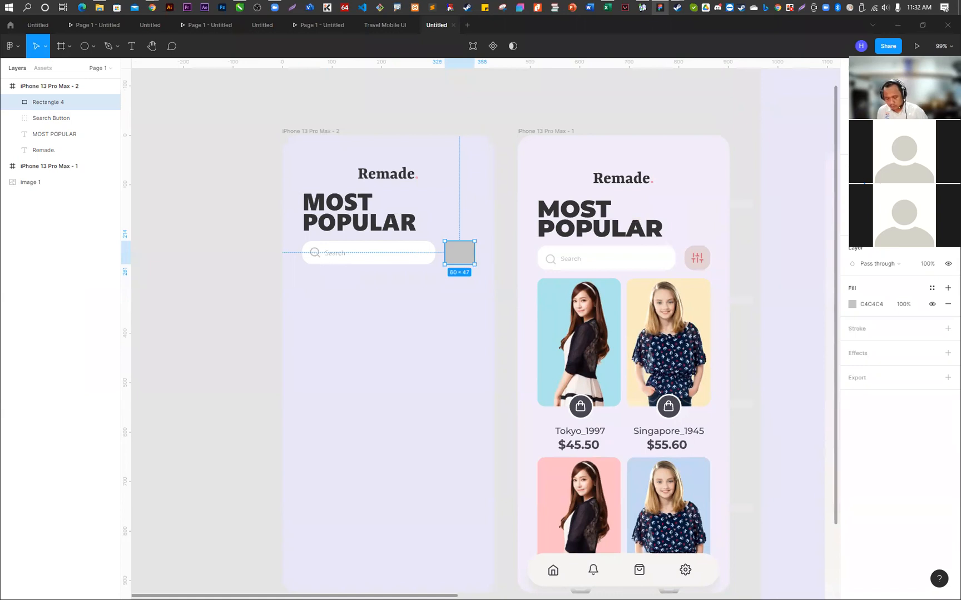
# - Round the corners of the grey rectangle beside the search bar with a radius of 20
pyautogui.press('2')
pyautogui.press('Return')
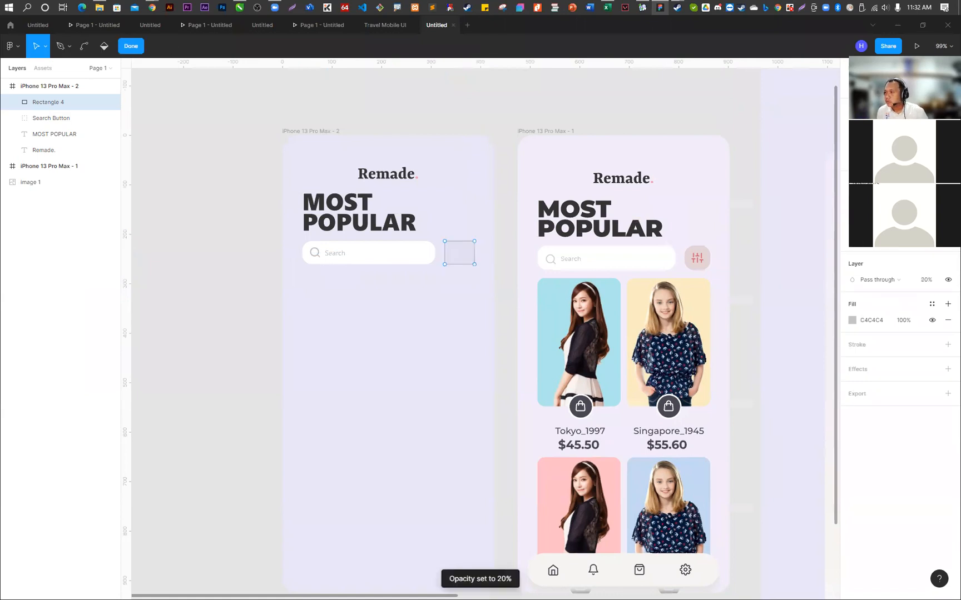
pyautogui.click(60, 101)
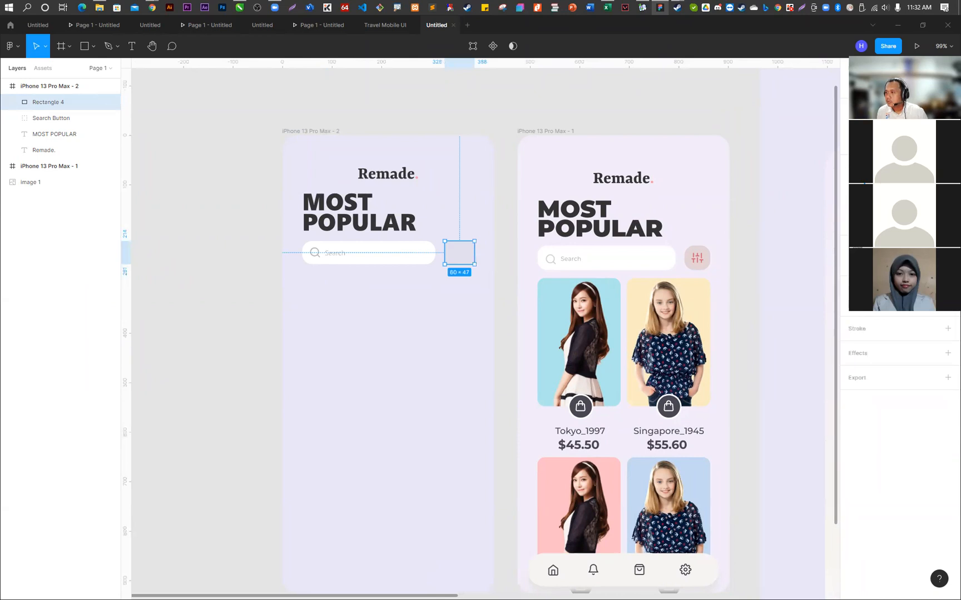
pyautogui.write('20')
pyautogui.press('Return')
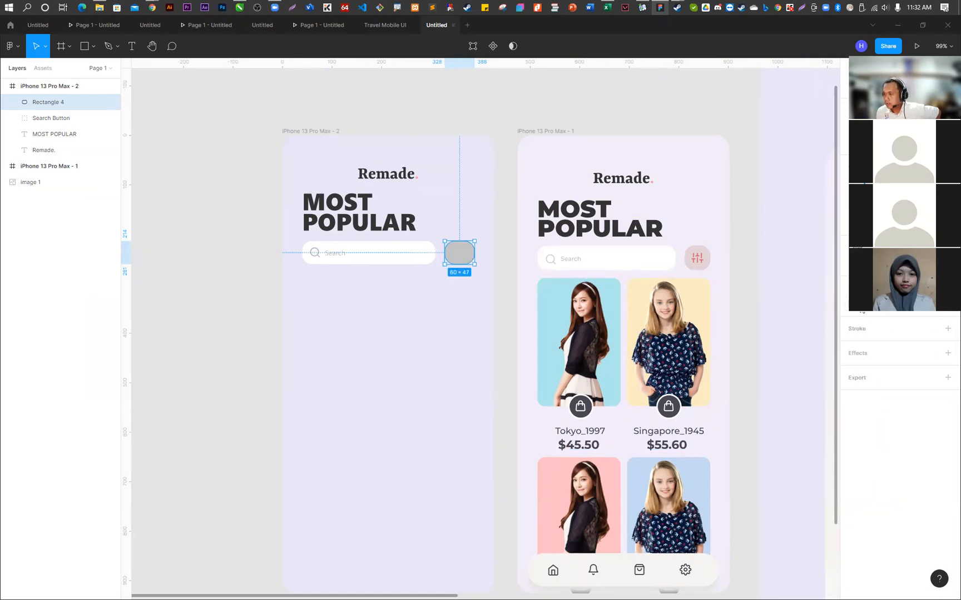
# - Fill the rounded rectangle with E2D3D7, sampled from the filter button on the first screen
pyautogui.click(854, 312)
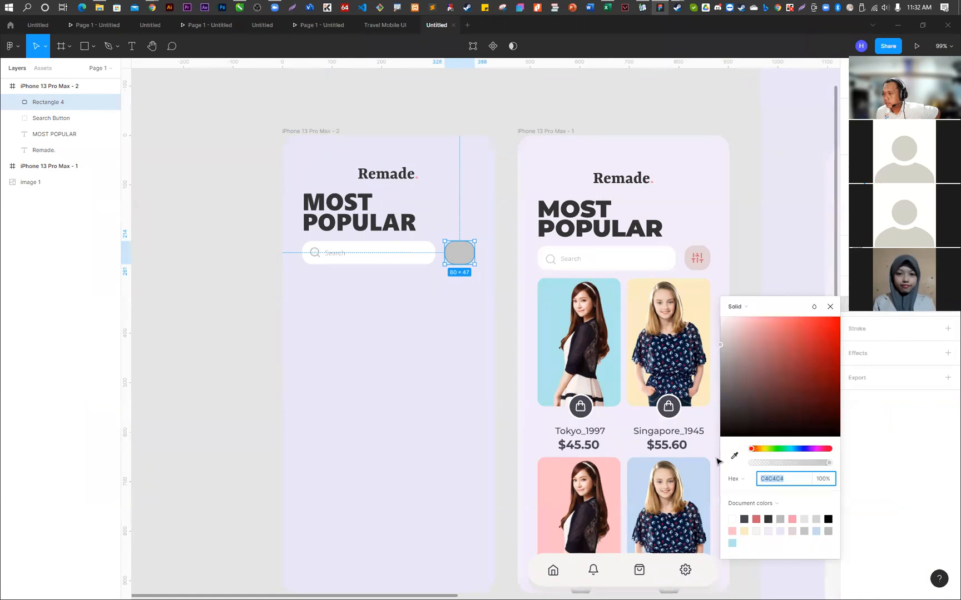
pyautogui.click(734, 456)
pyautogui.click(706, 260)
pyautogui.press('Escape')
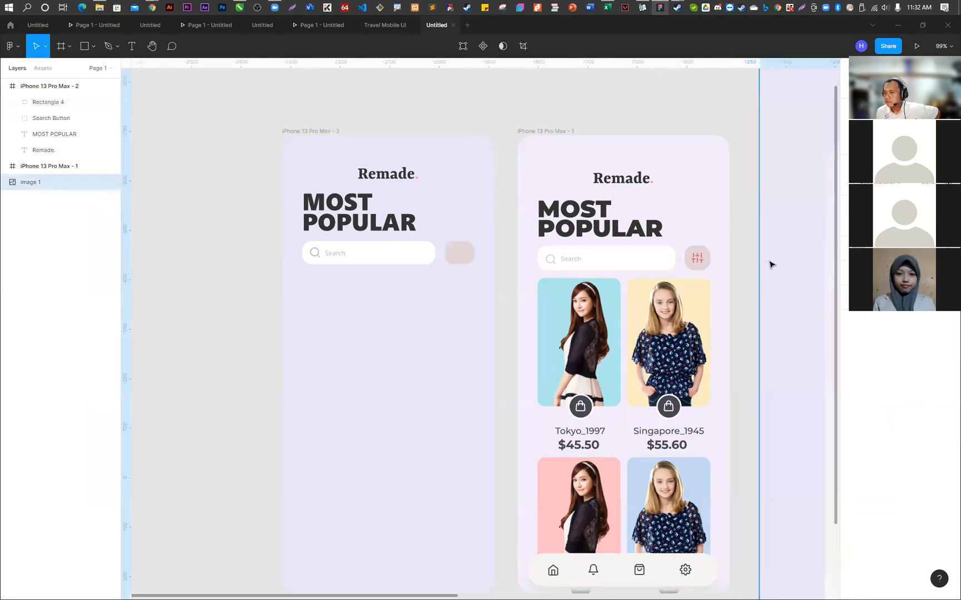
# - Group the pink rounded rectangle with the Search Button group
pyautogui.scroll(2, 470, 266)
pyautogui.click(465, 258)
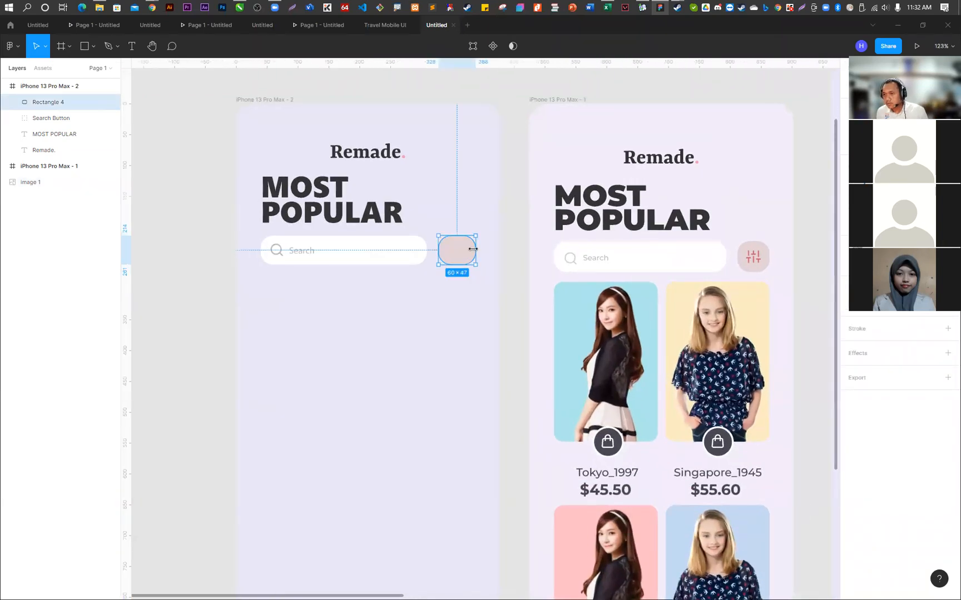
pyautogui.keyDown('shift'); pyautogui.click(418, 248); pyautogui.keyUp('shift')
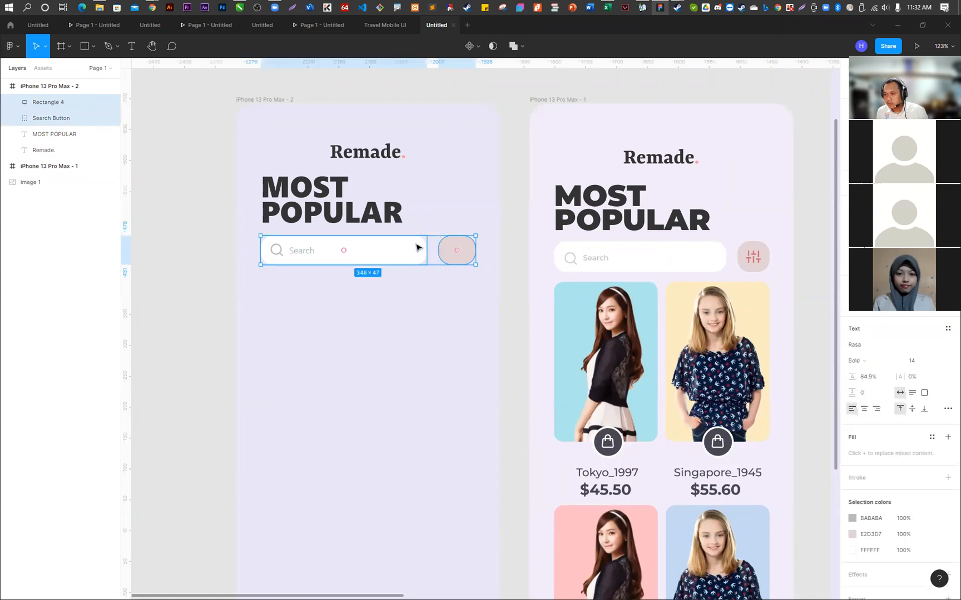
pyautogui.hotkey('ctrl', 'g')
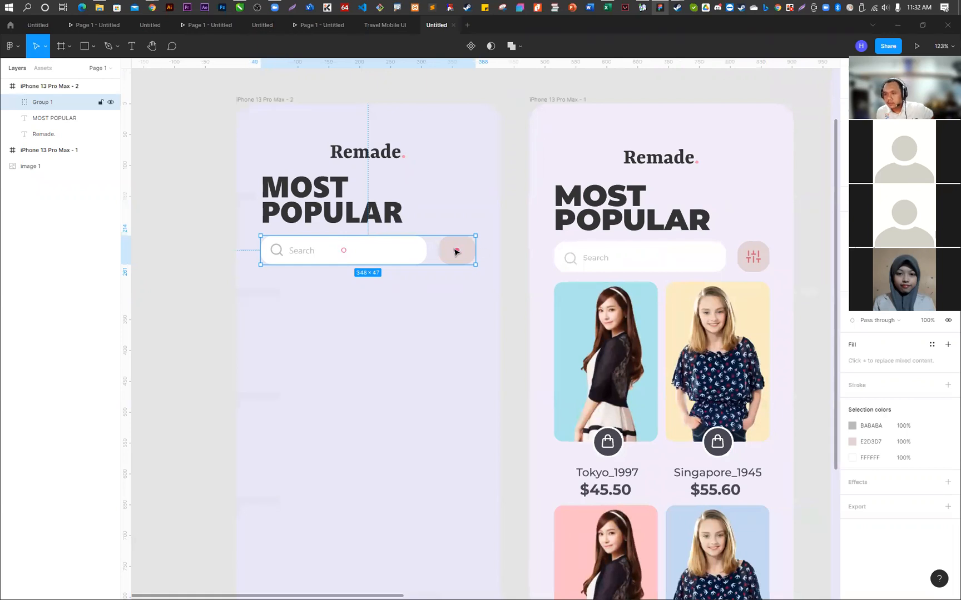
# - Try wrapping the combined search row in another group, and ungroup that outer group
pyautogui.rightClick(411, 249)
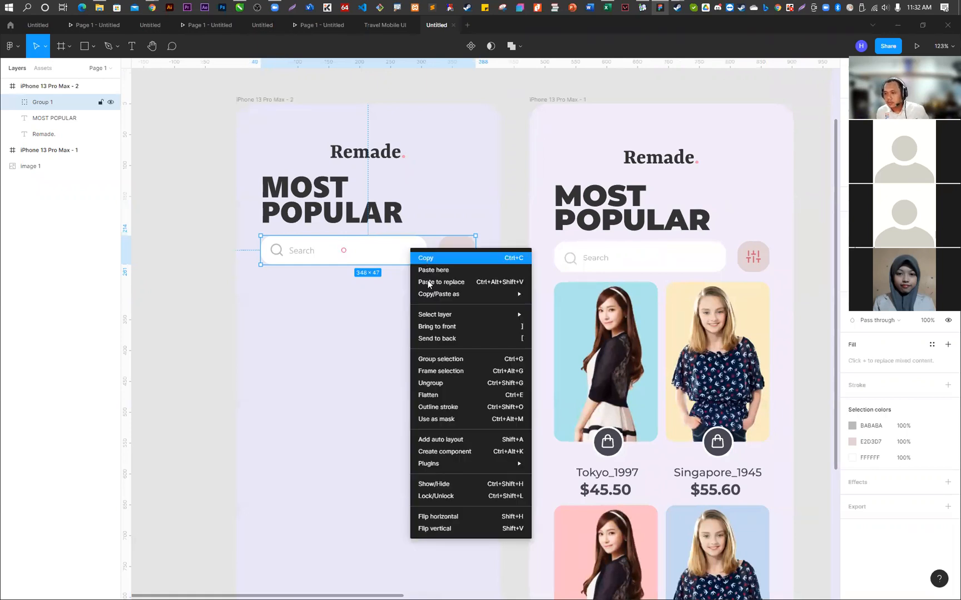
pyautogui.click(441, 359)
pyautogui.click(203, 230)
pyautogui.click(468, 257)
pyautogui.click(443, 310)
pyautogui.click(456, 251)
pyautogui.rightClick(456, 252)
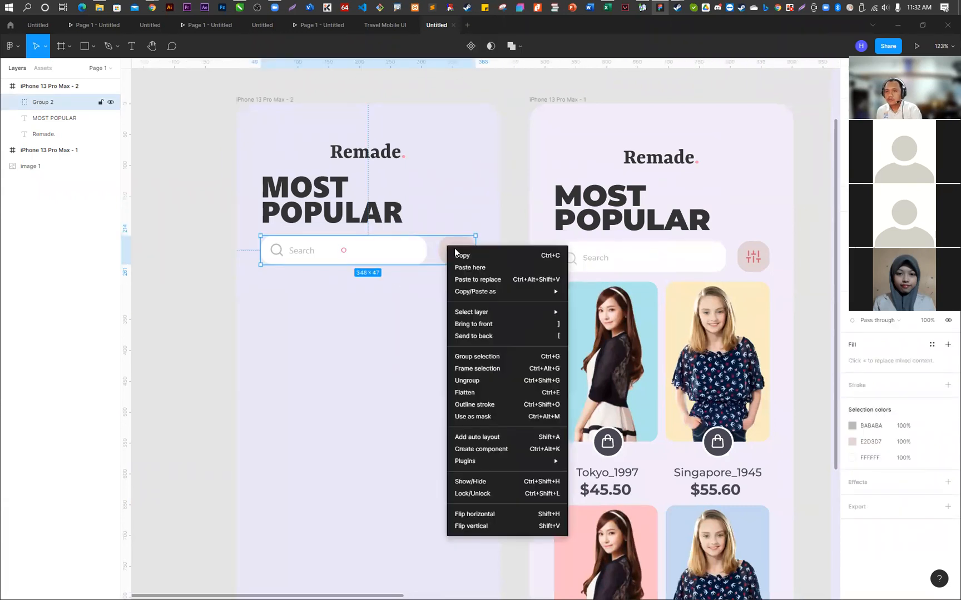
pyautogui.click(482, 383)
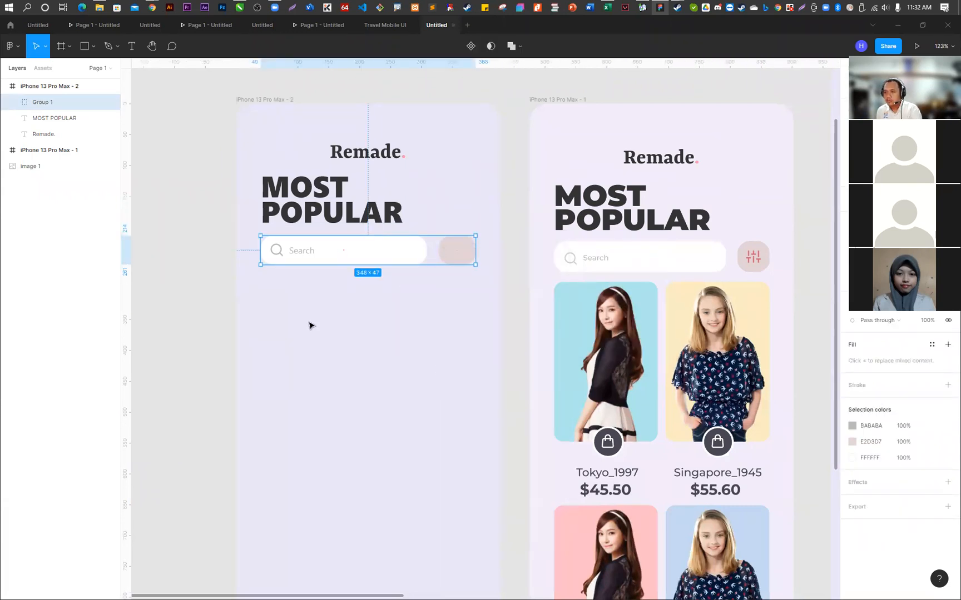
# - Try to move the pink rectangle within its group down the second screen, and undo the move
pyautogui.click(212, 260)
pyautogui.click(470, 252)
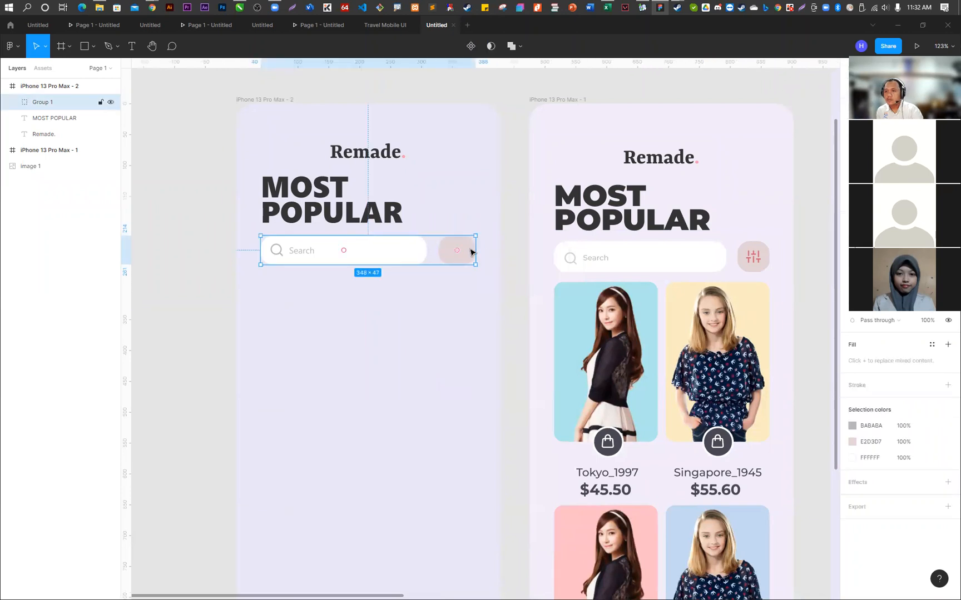
pyautogui.moveTo(471, 252); pyautogui.dragTo(480, 317)
pyautogui.hotkey('ctrl', 'z')
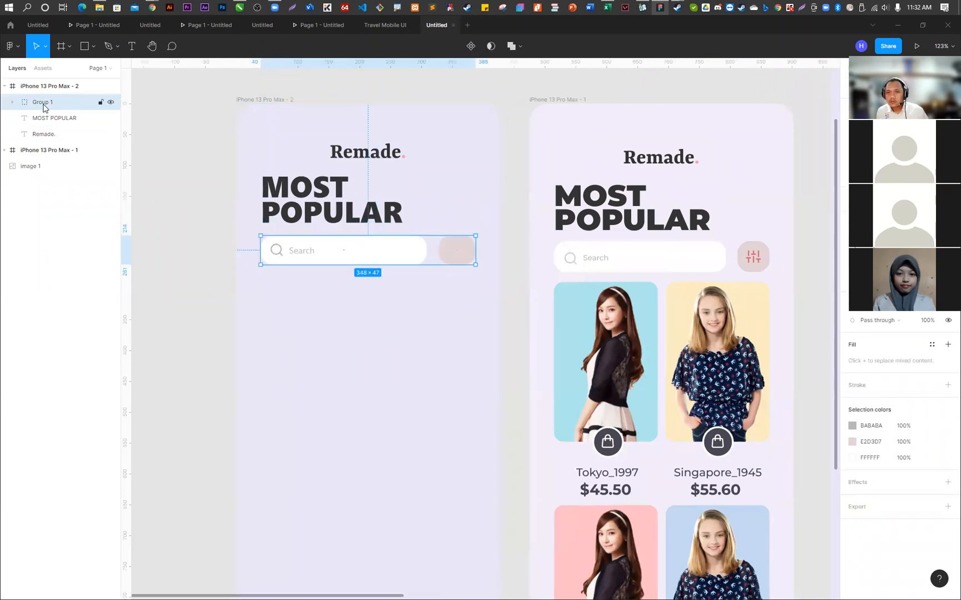
# - Check the layers inside Group 1 and ungroup it, separating the pink rectangle from Search Button
pyautogui.click(13, 102)
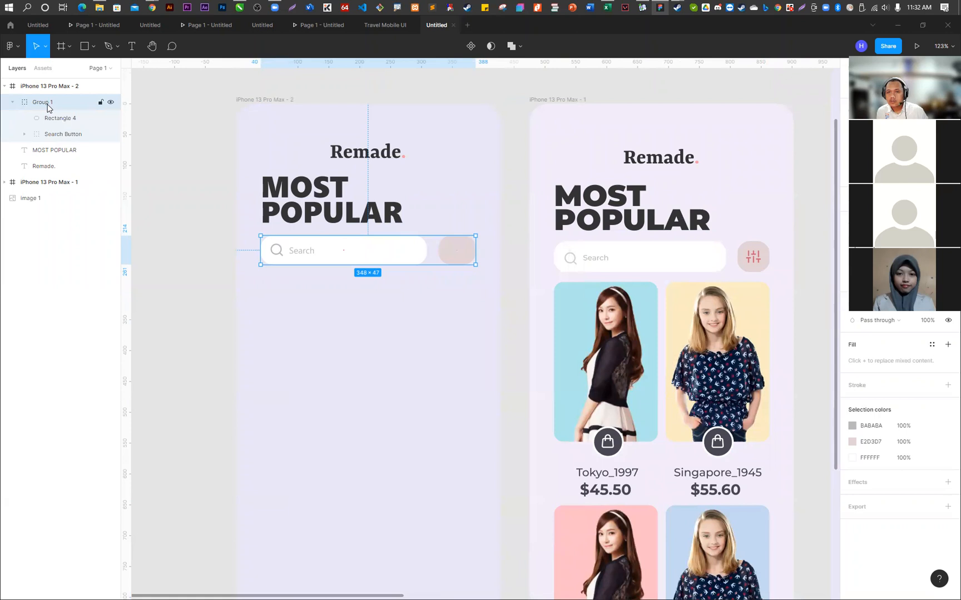
pyautogui.moveTo(53, 139); pyautogui.dragTo(38, 150)
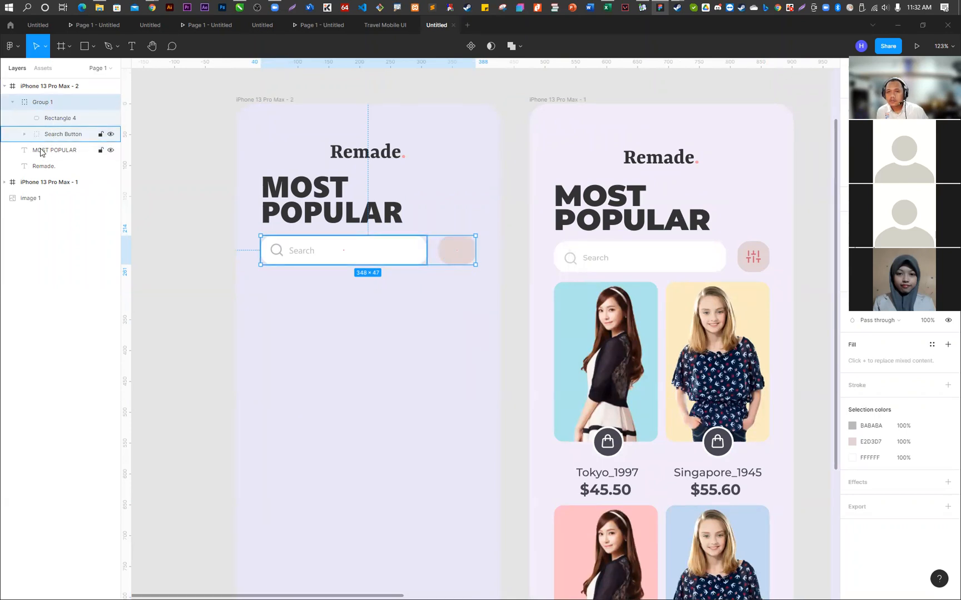
pyautogui.rightClick(456, 255)
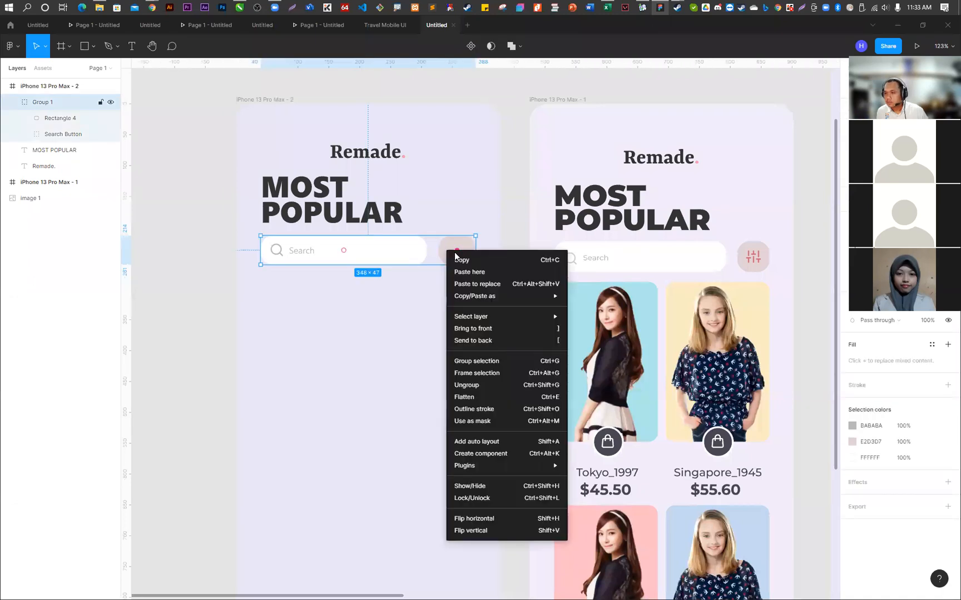
pyautogui.click(483, 385)
# - Search the Feather Icons plugin for "sett", insert the sliders icon, and move its layer into the iPhone 13 Pro Max - 2 frame
pyautogui.click(468, 248)
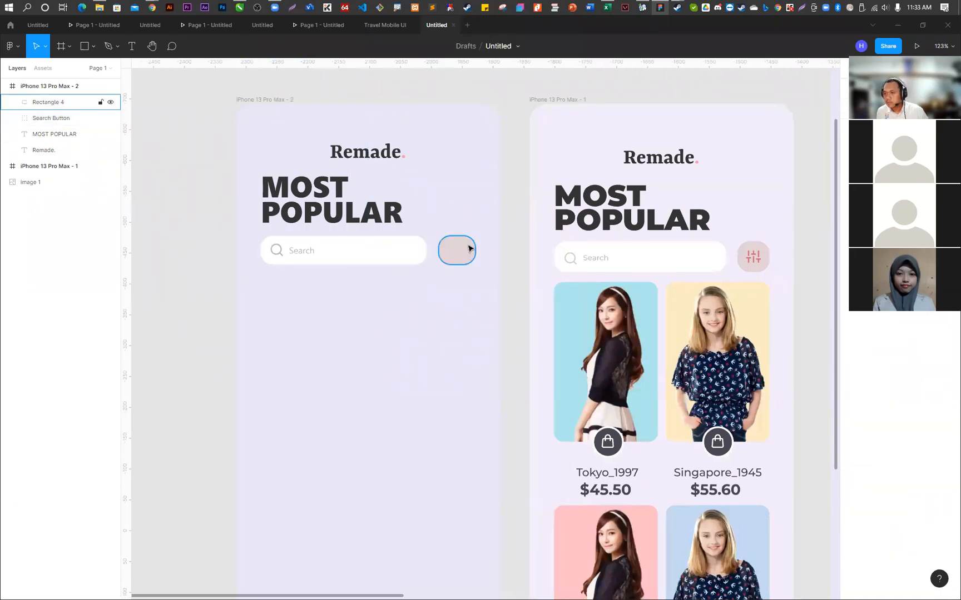
pyautogui.rightClick(526, 232)
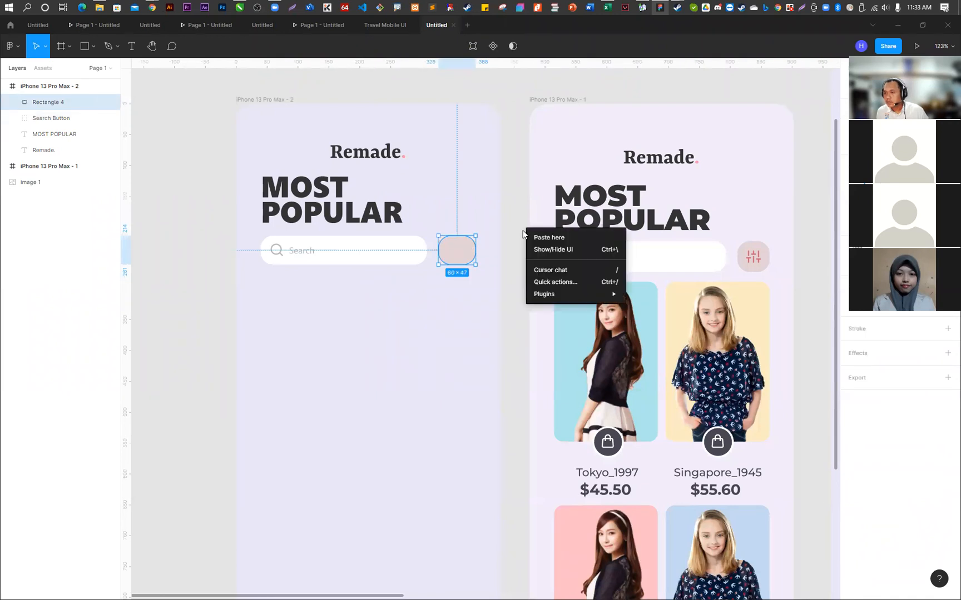
pyautogui.moveTo(571, 295)
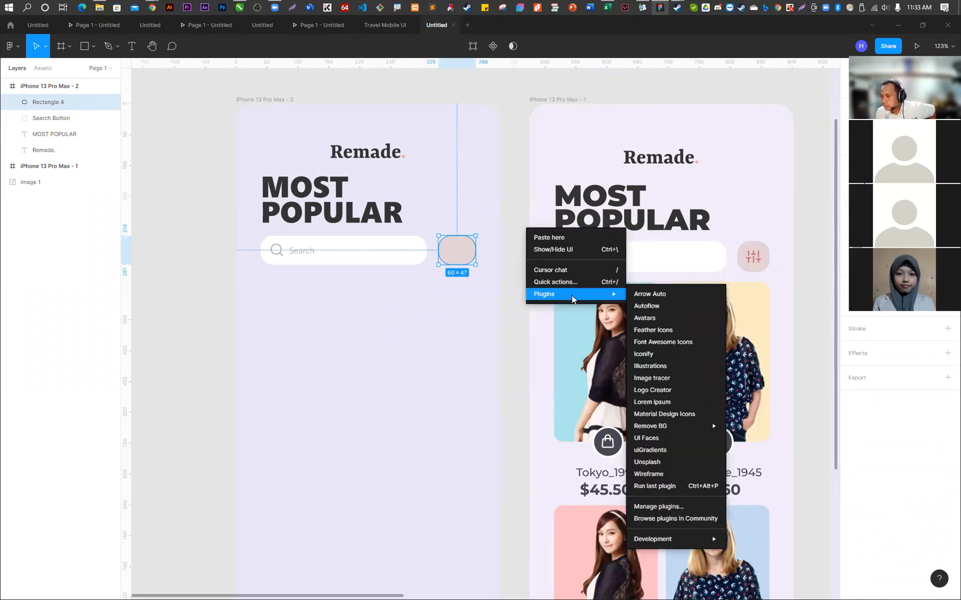
pyautogui.click(641, 332)
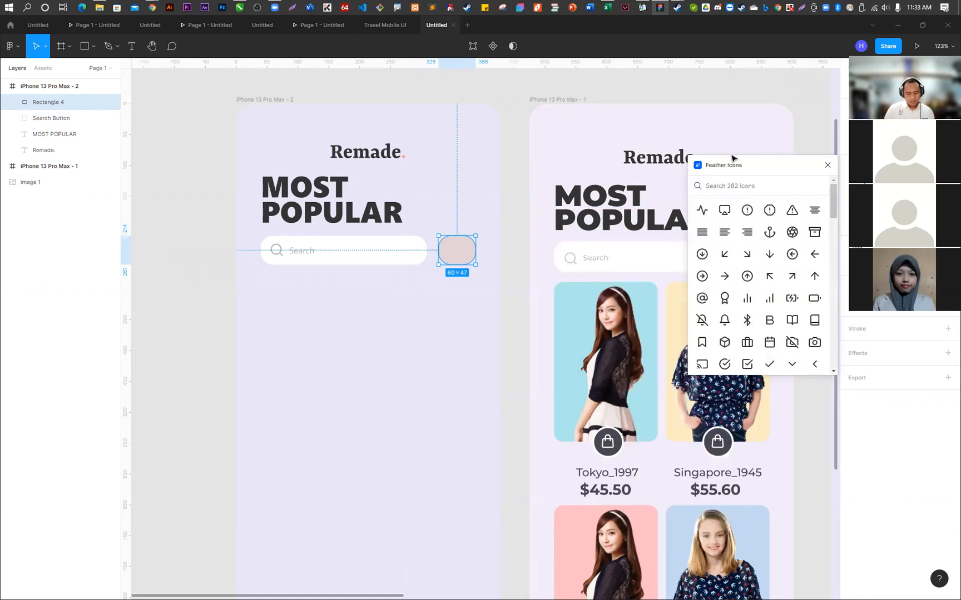
pyautogui.write('sett')
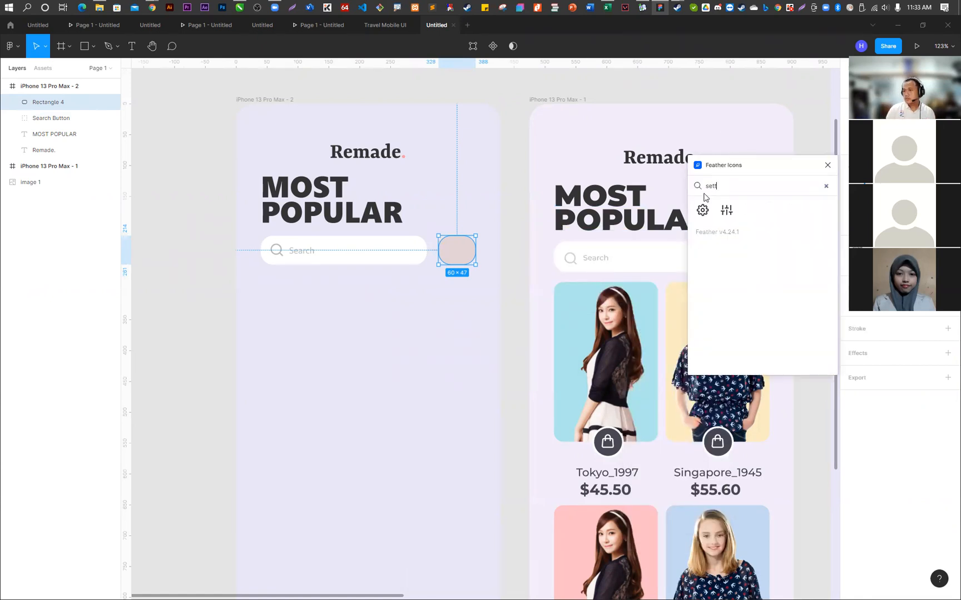
pyautogui.click(731, 215)
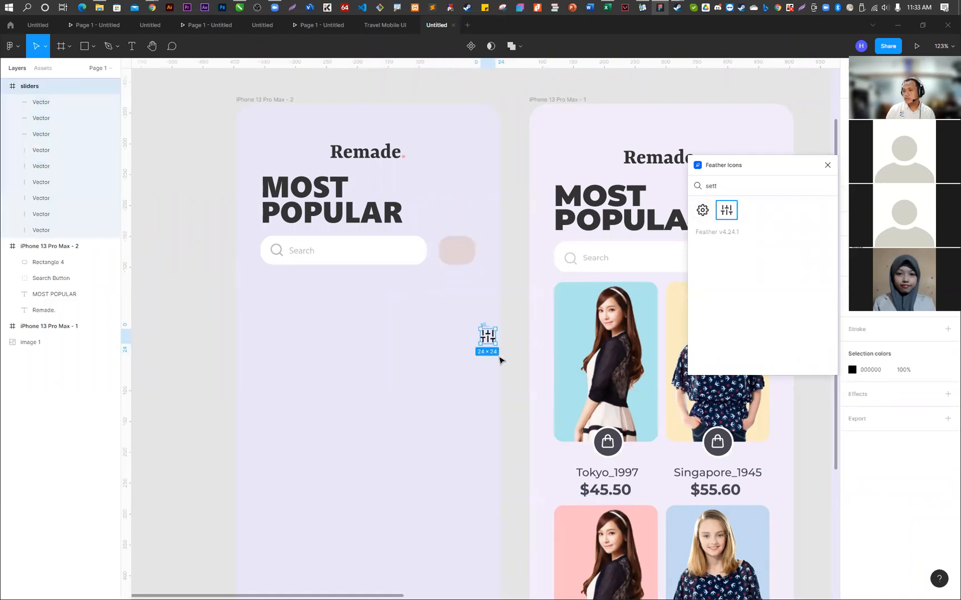
pyautogui.moveTo(28, 86); pyautogui.dragTo(50, 261)
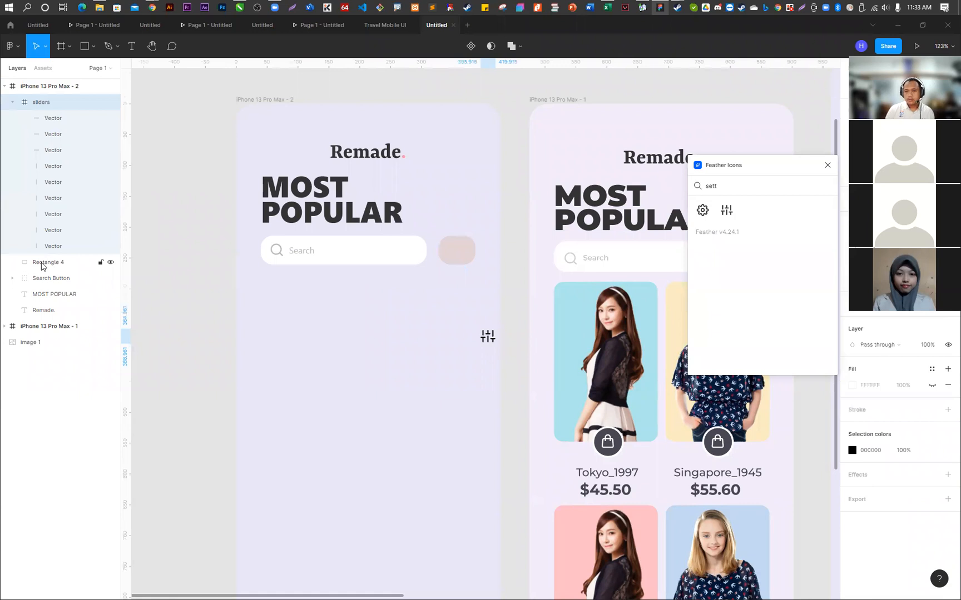
# - Group the sliders icon with the pink Rectangle 4 and rename the group Setting Button
pyautogui.click(42, 267)
pyautogui.keyDown('shift'); pyautogui.click(38, 102); pyautogui.keyUp('shift')
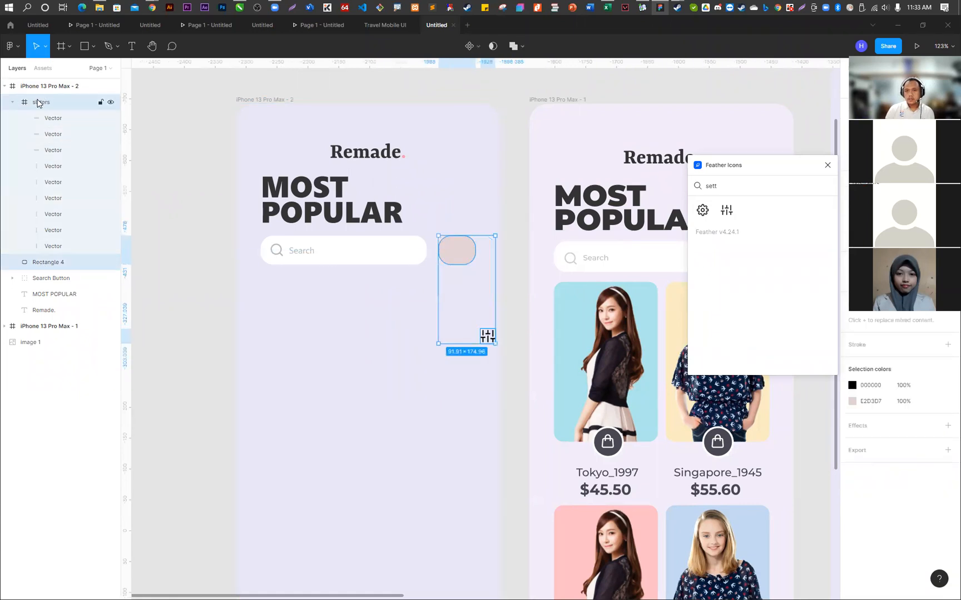
pyautogui.rightClick(38, 103)
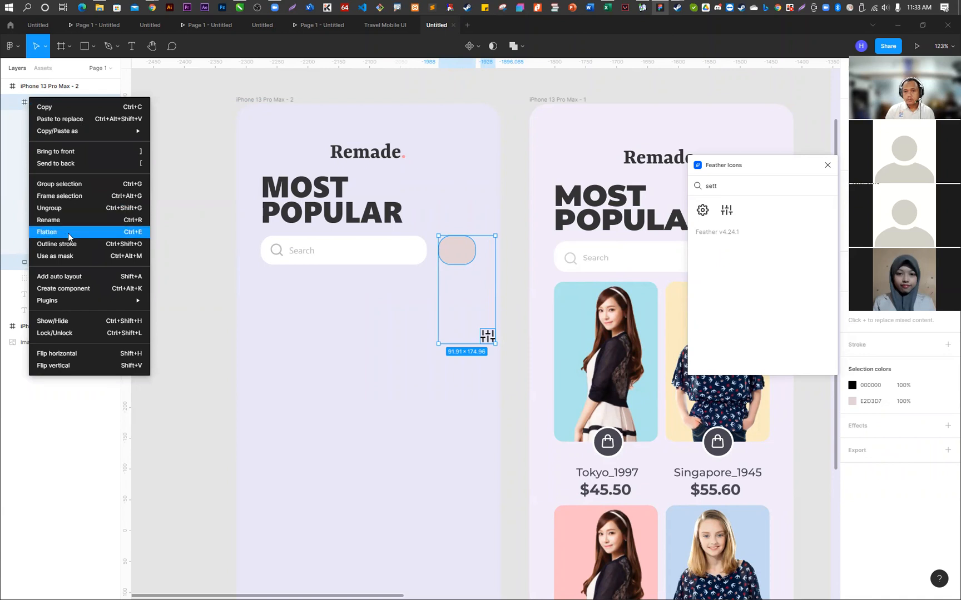
pyautogui.click(72, 183)
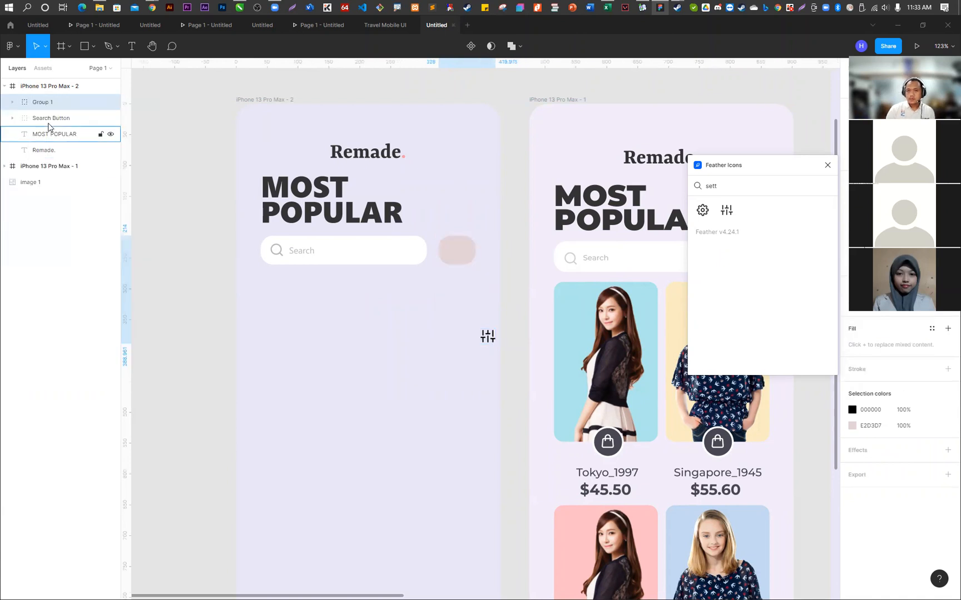
pyautogui.doubleClick(41, 103)
pyautogui.write('Setting')
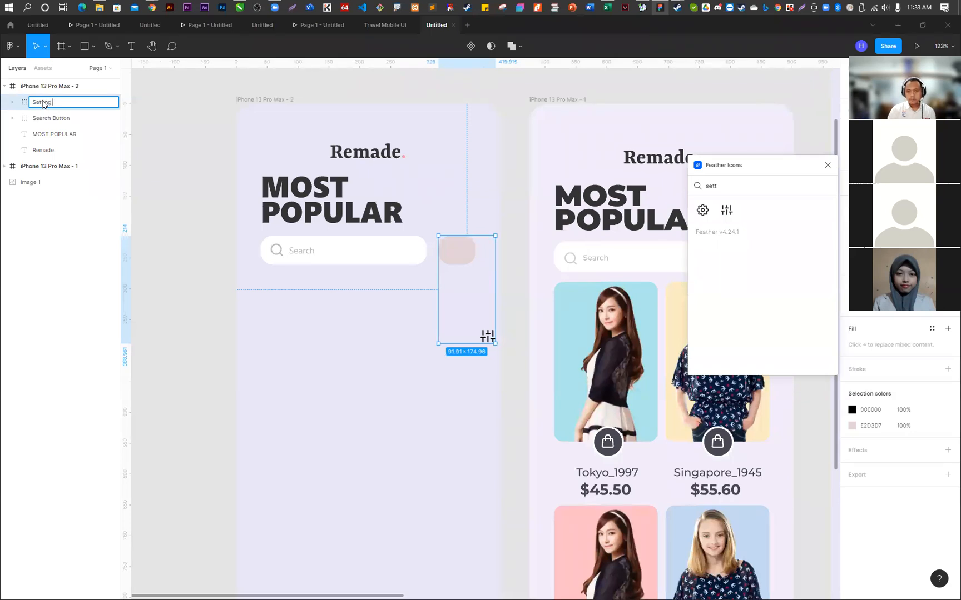
pyautogui.write(' Button')
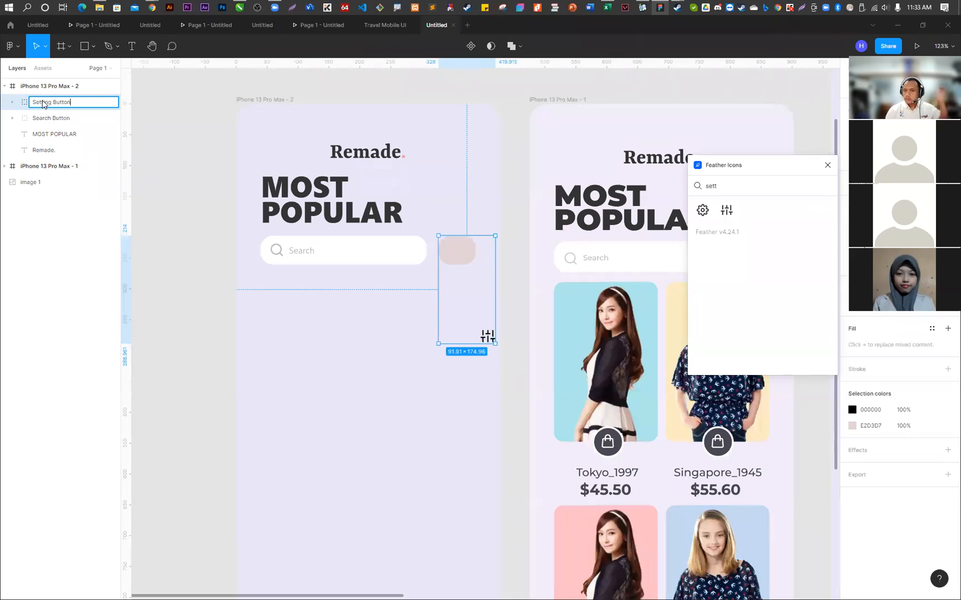
pyautogui.press('Return')
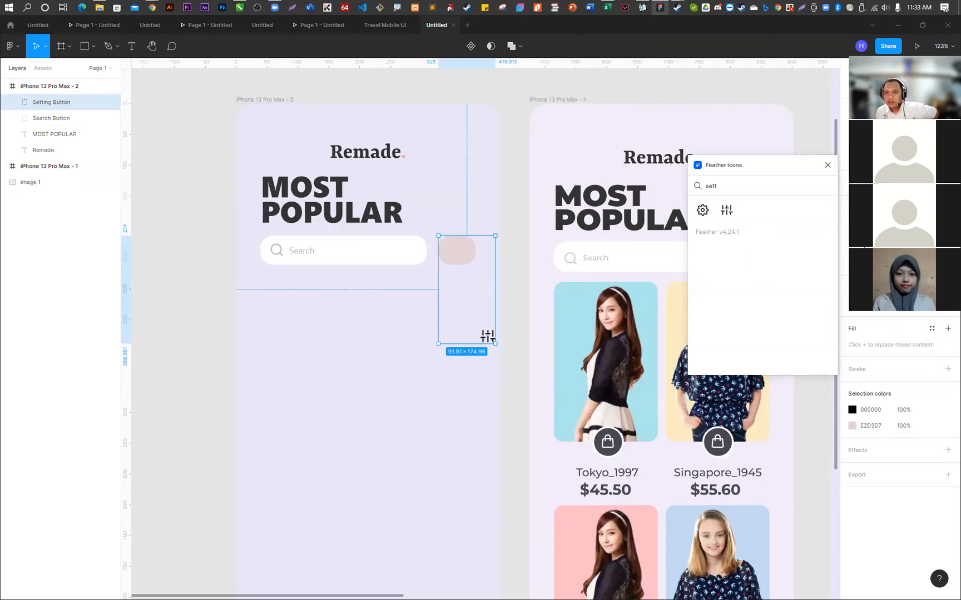
# - Move the sliders icon inside the Setting Button group onto the centre of the pink rounded rectangle
pyautogui.click(15, 102)
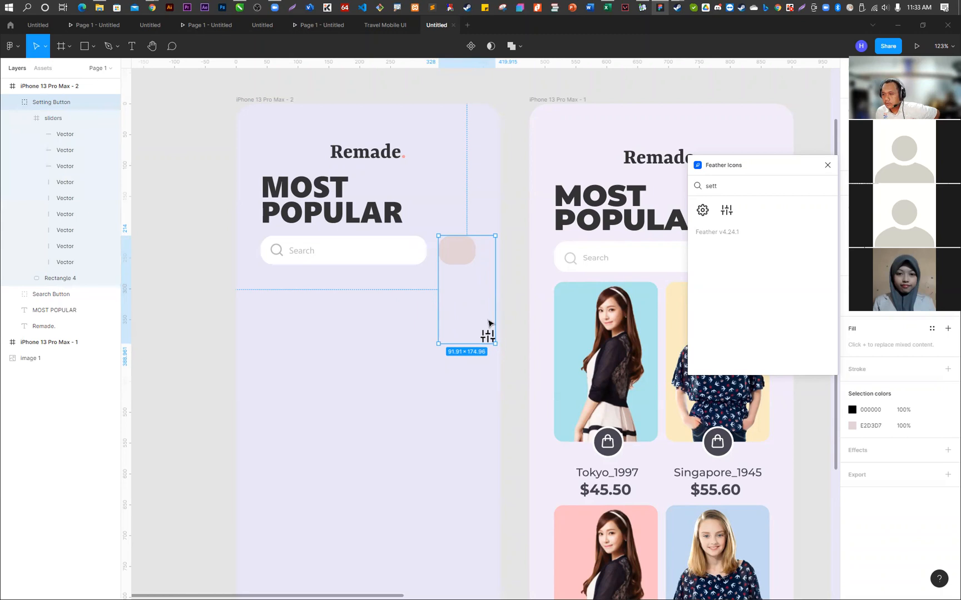
pyautogui.click(51, 121)
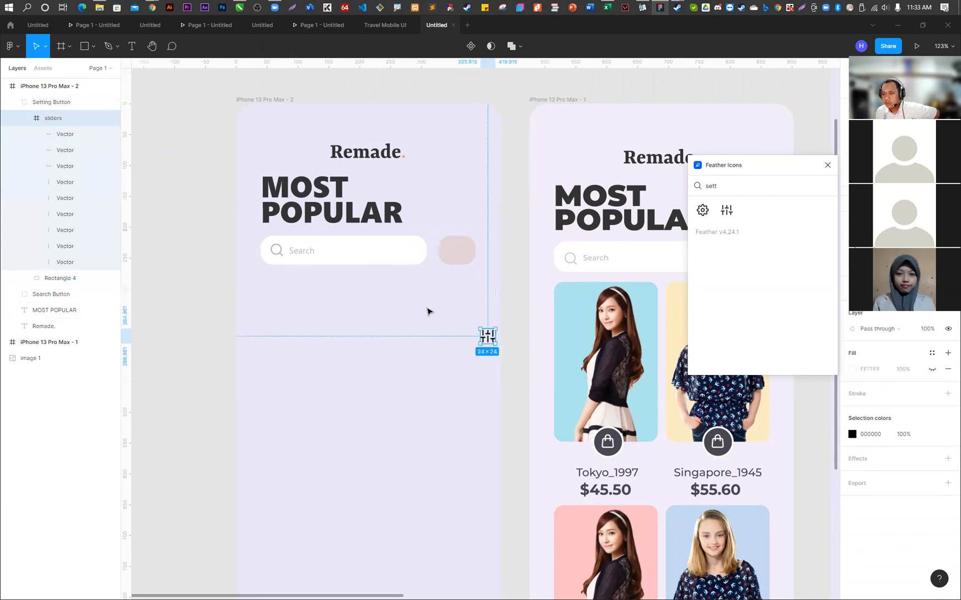
pyautogui.moveTo(488, 332); pyautogui.dragTo(459, 253)
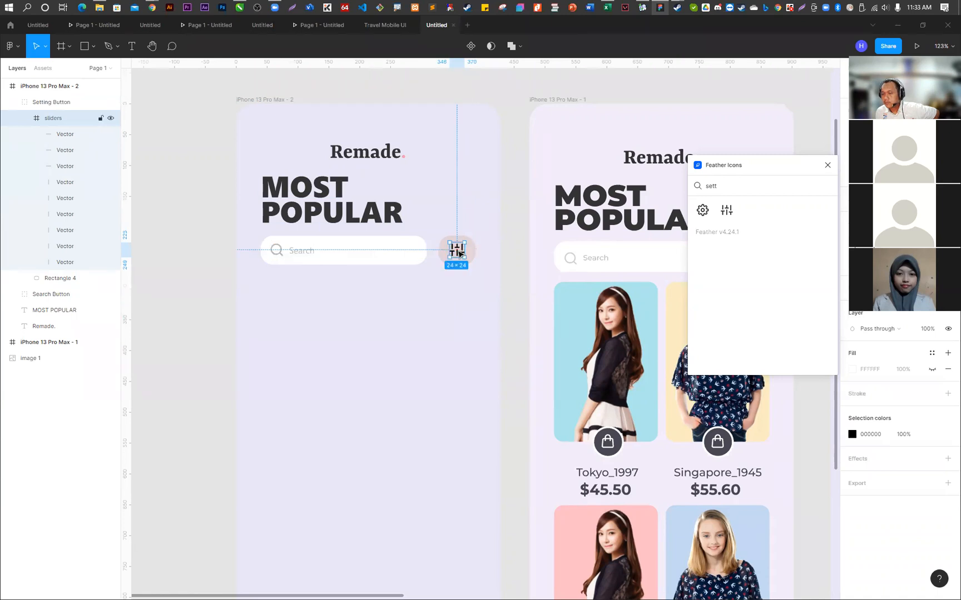
# - Select all the vectors of the sliders icon and set their stroke to FDBEC6, sampled from the pink product card on the reference screen
pyautogui.click(71, 137)
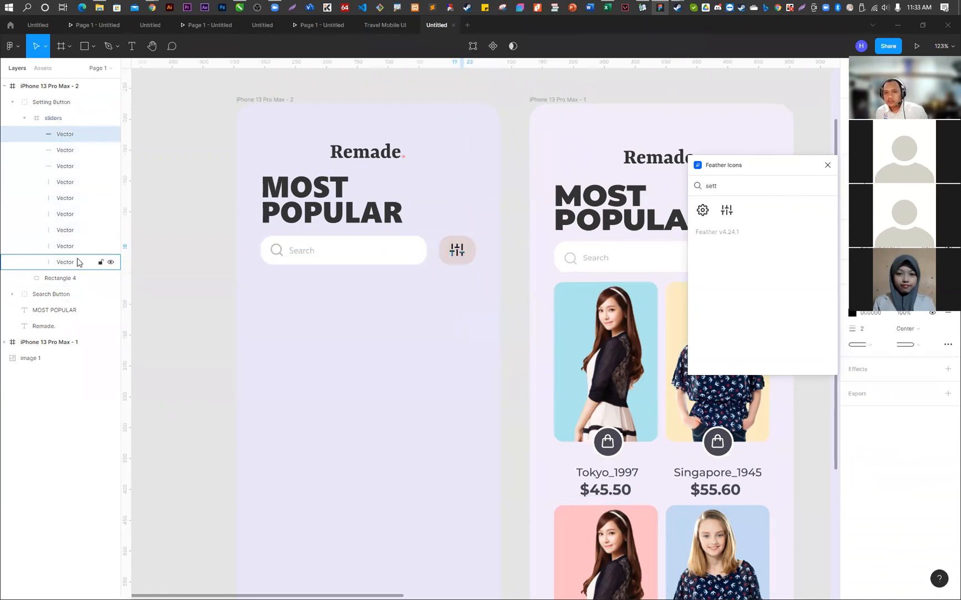
pyautogui.keyDown('shift'); pyautogui.click(78, 261); pyautogui.keyUp('shift')
pyautogui.click(851, 313)
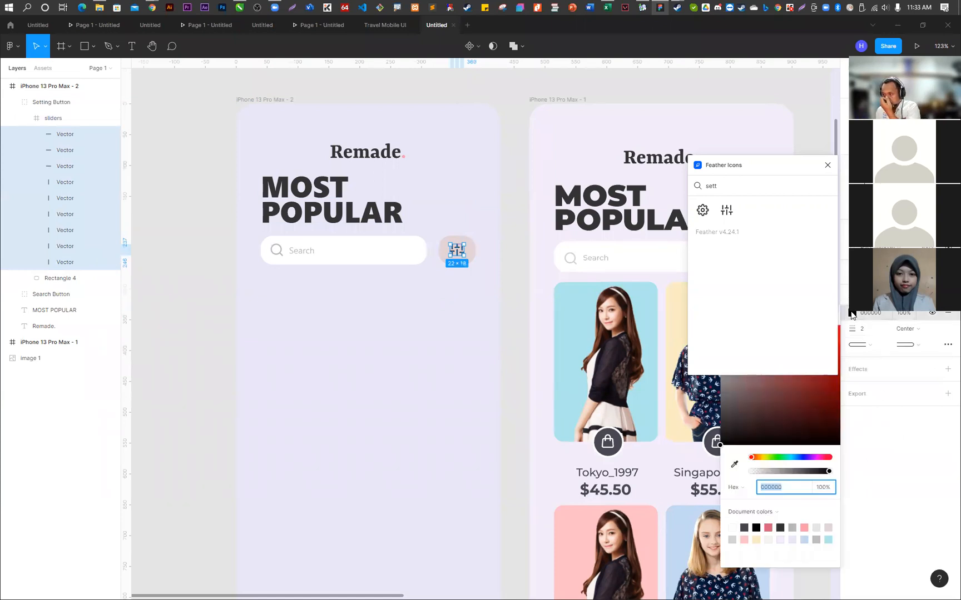
pyautogui.click(734, 464)
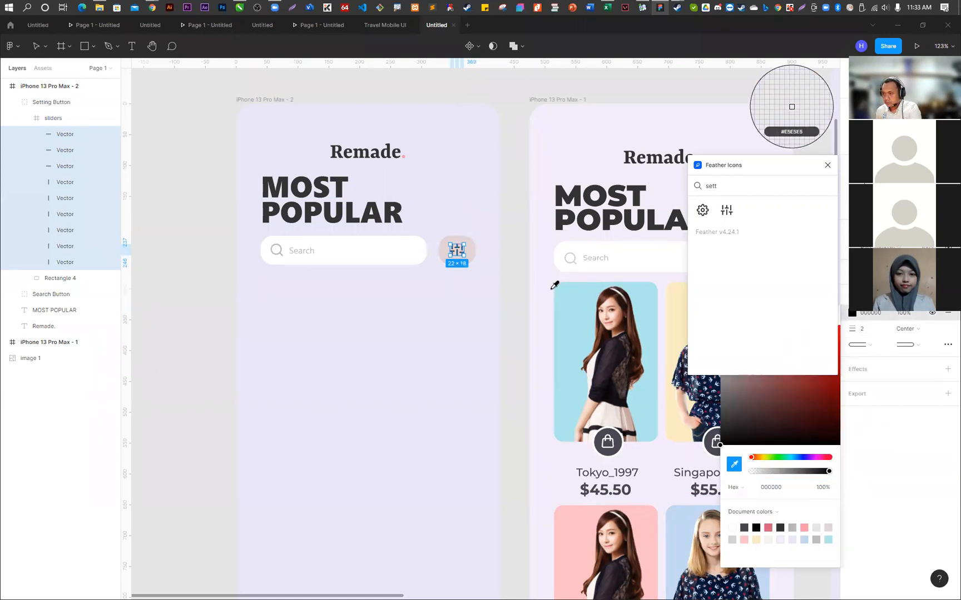
pyautogui.click(584, 514)
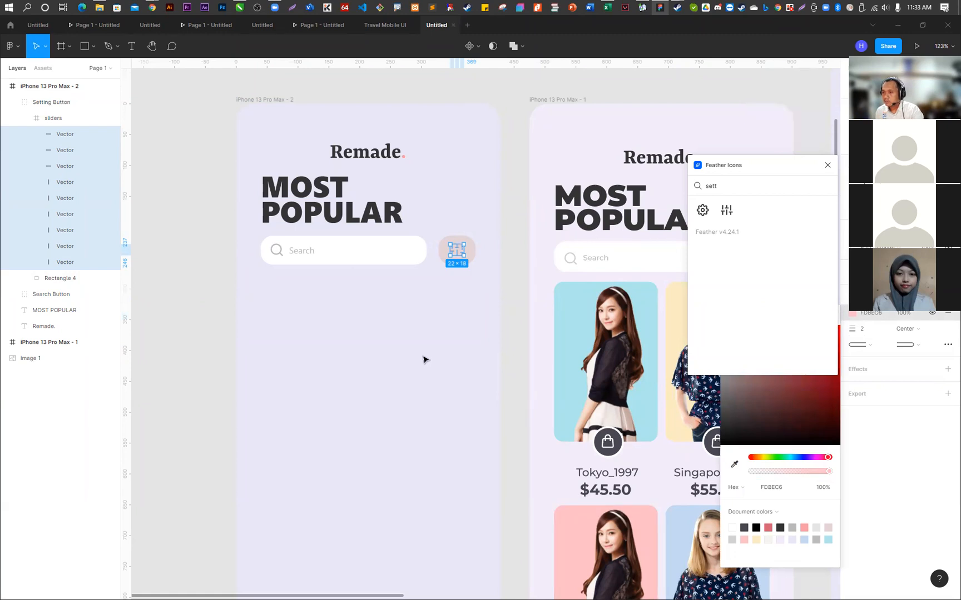
# - Close the Feather Icons plugin and recolor the sliders vectors with the red sampled from the reference screen's filter icon
pyautogui.click(828, 166)
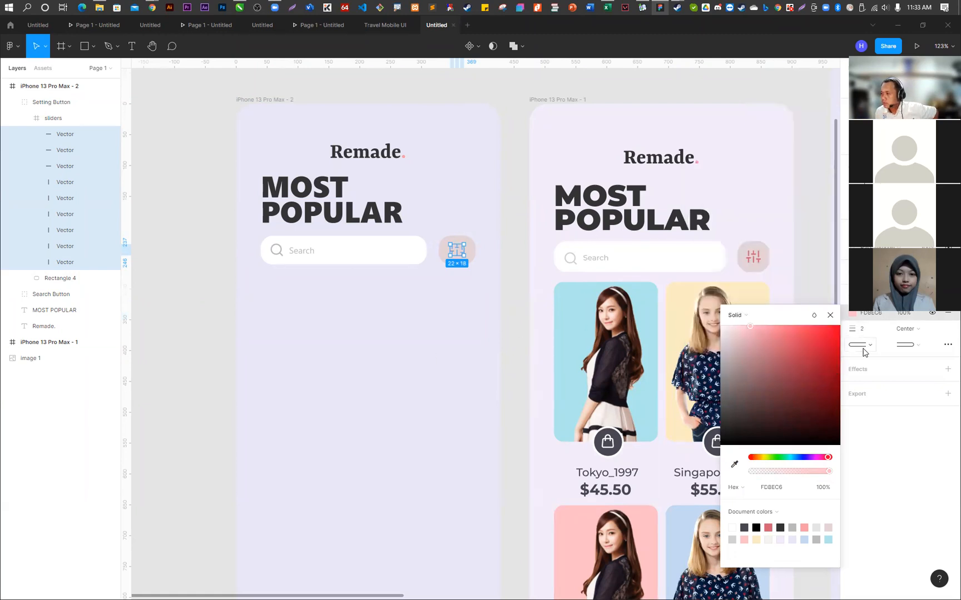
pyautogui.click(733, 464)
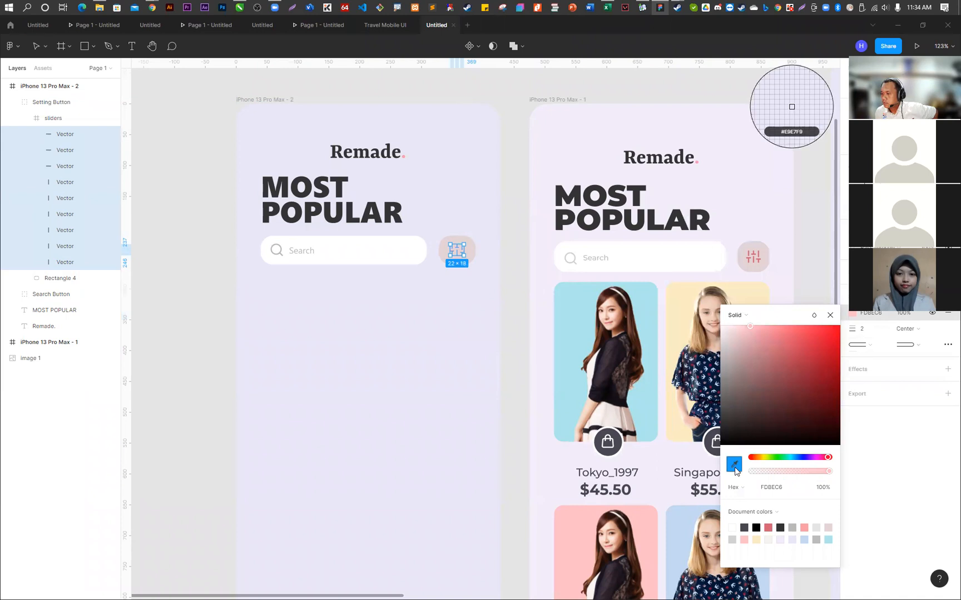
pyautogui.click(759, 254)
pyautogui.click(474, 291)
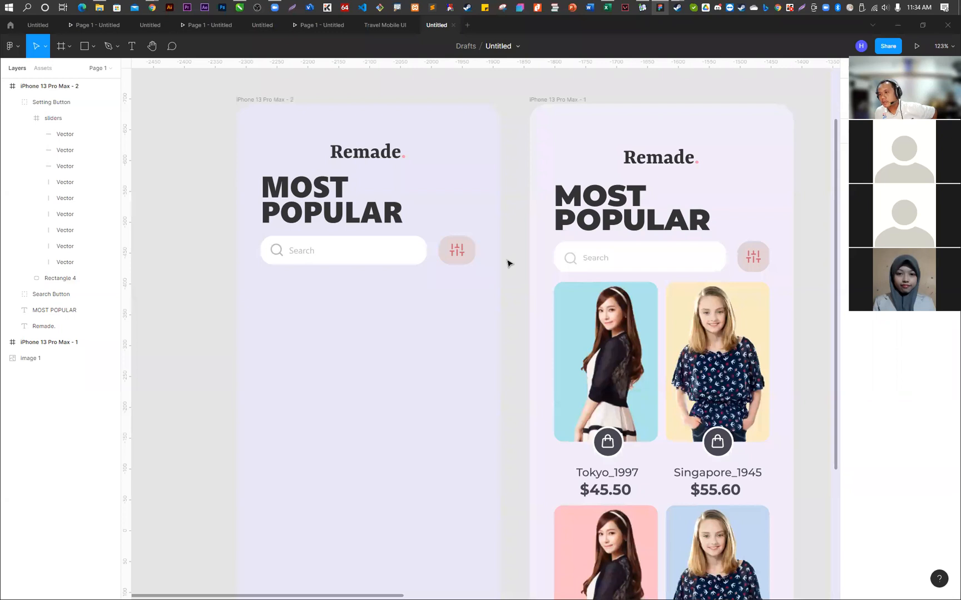
pyautogui.click(289, 214)
pyautogui.moveTo(288, 213); pyautogui.dragTo(289, 212)
pyautogui.click(366, 330)
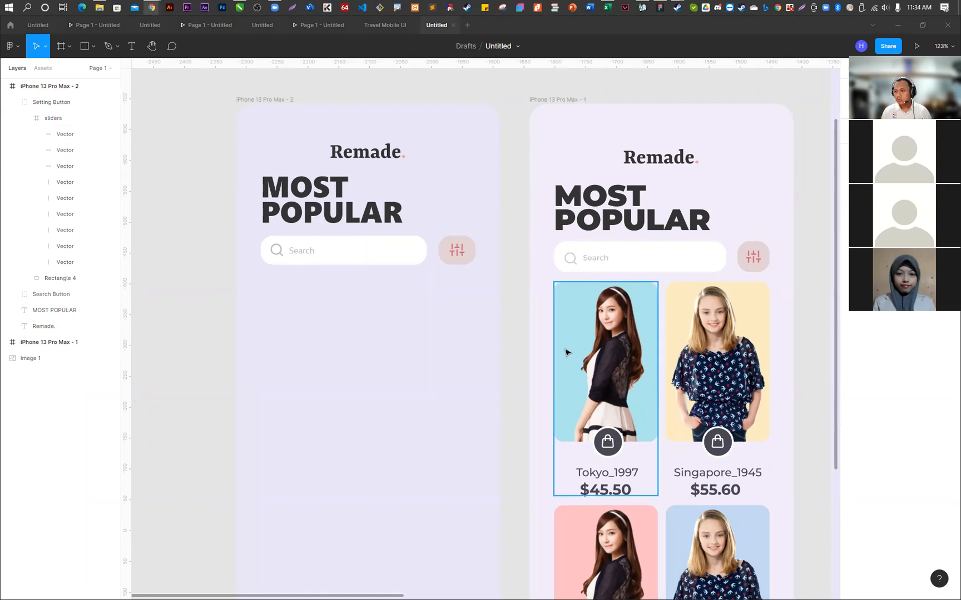
pyautogui.click(602, 360)
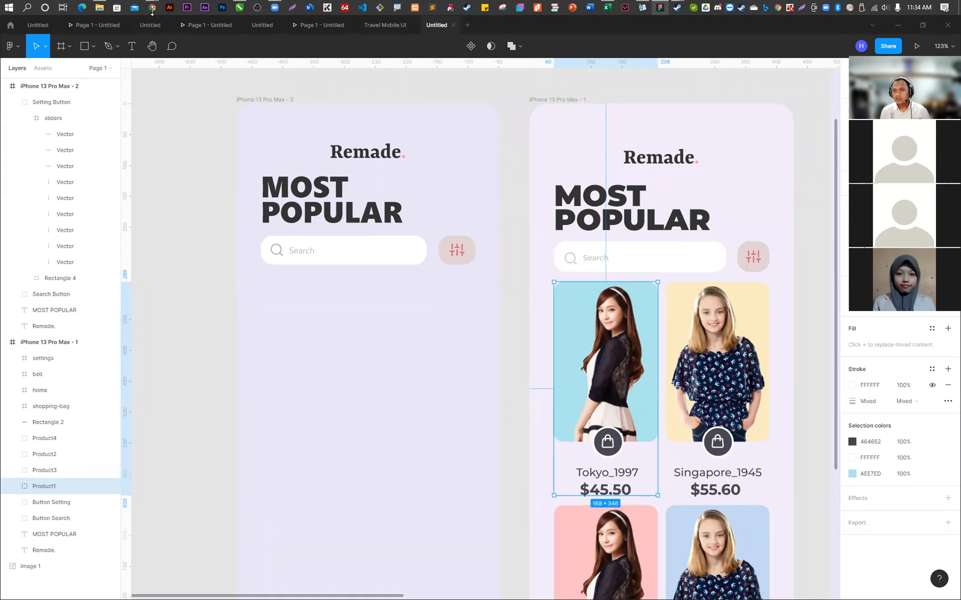
# - Switch to Chrome and search Google Images in a new tab for "fashion girls png"
pyautogui.moveTo(152, 9)
pyautogui.click(434, 28)
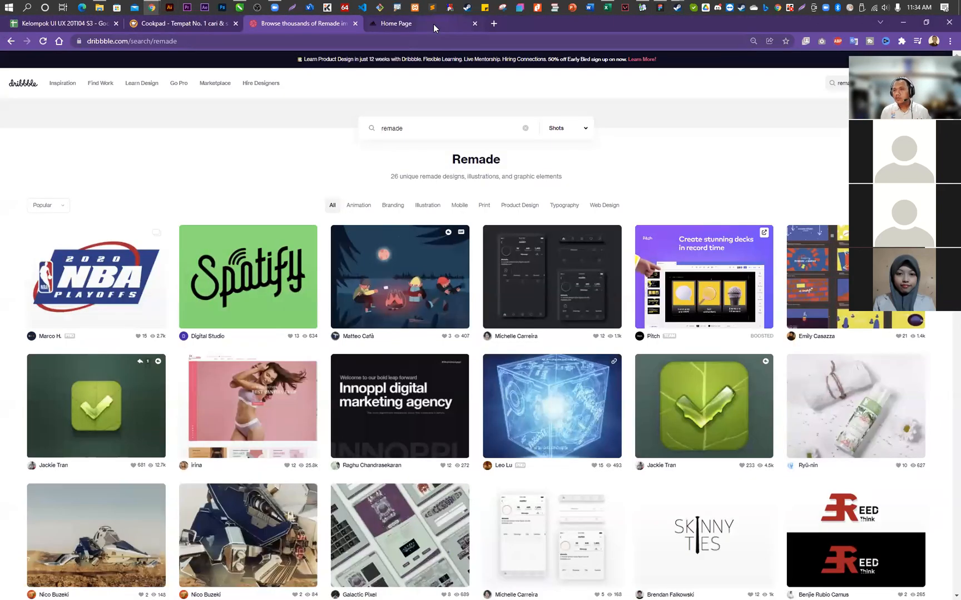
pyautogui.click(493, 24)
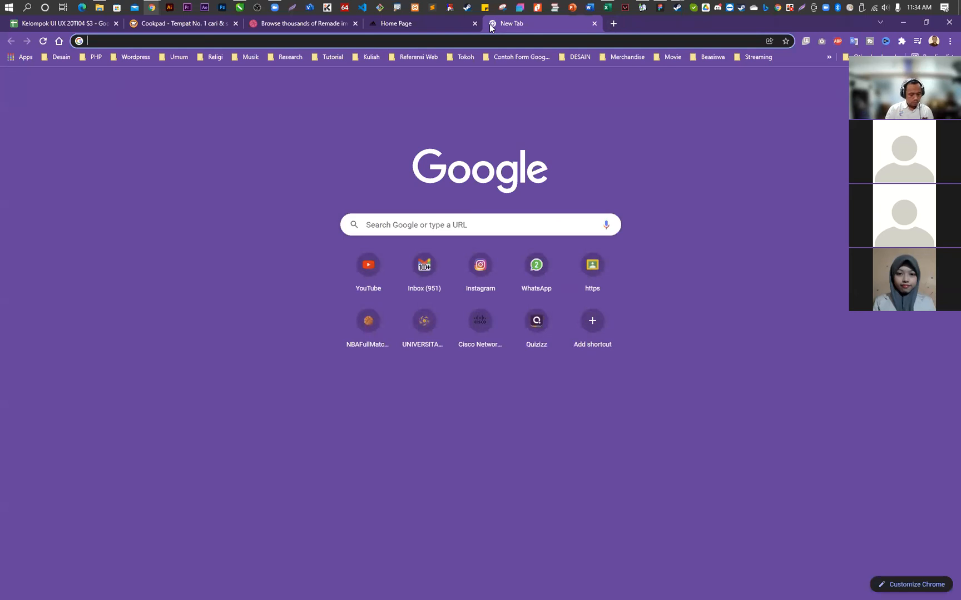
pyautogui.write('fas')
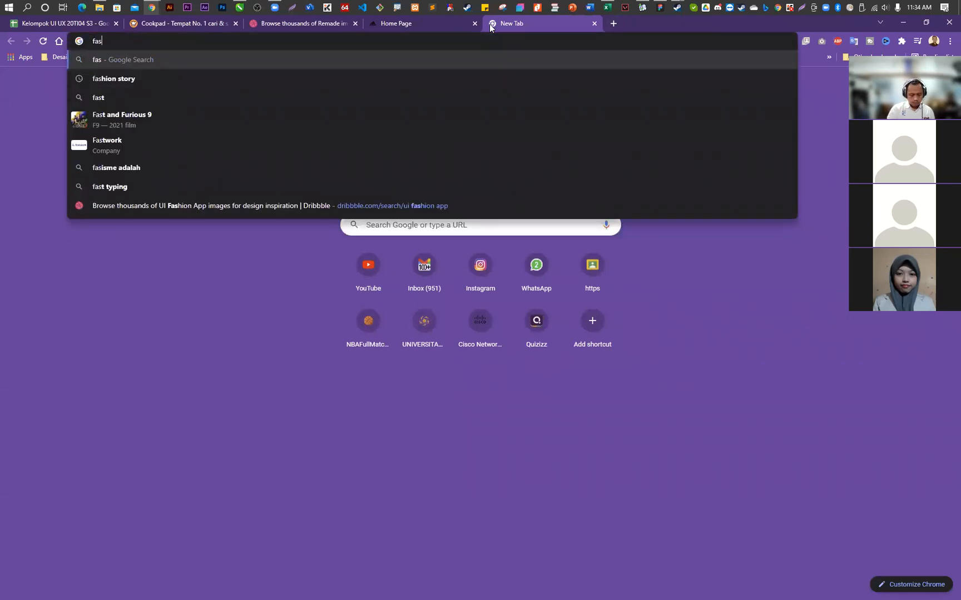
pyautogui.write('hion ')
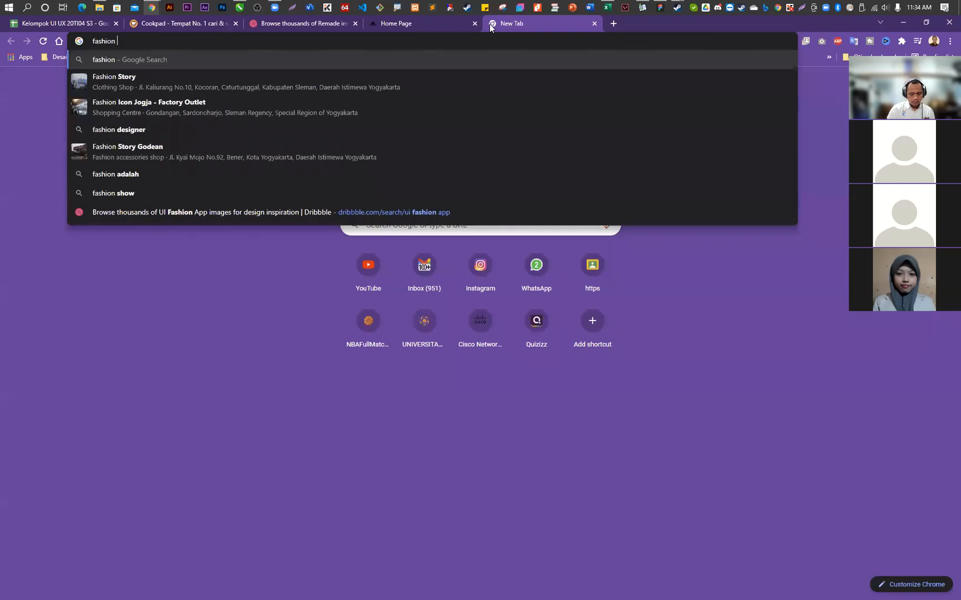
pyautogui.write('girls png')
pyautogui.press('Return')
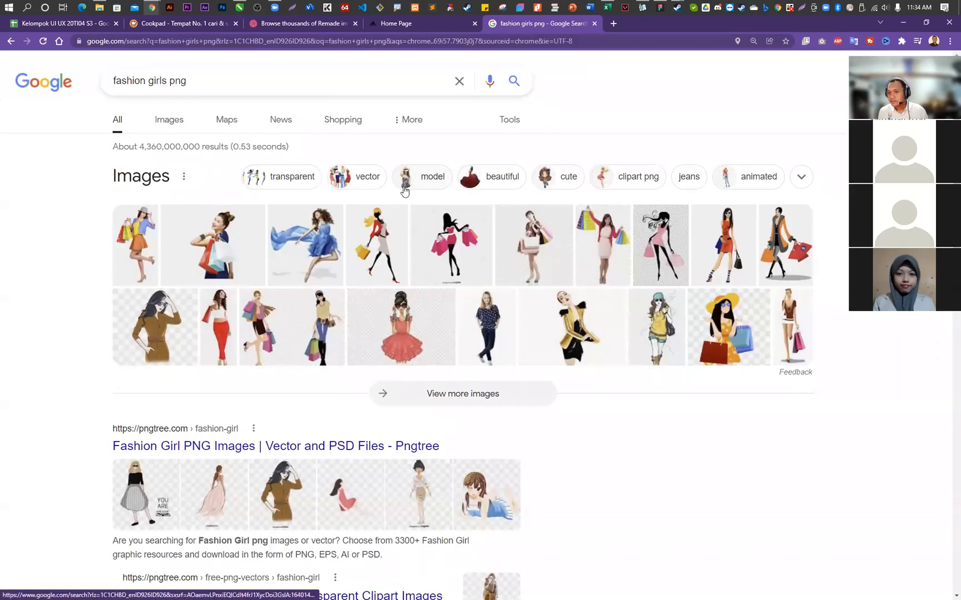
pyautogui.click(174, 123)
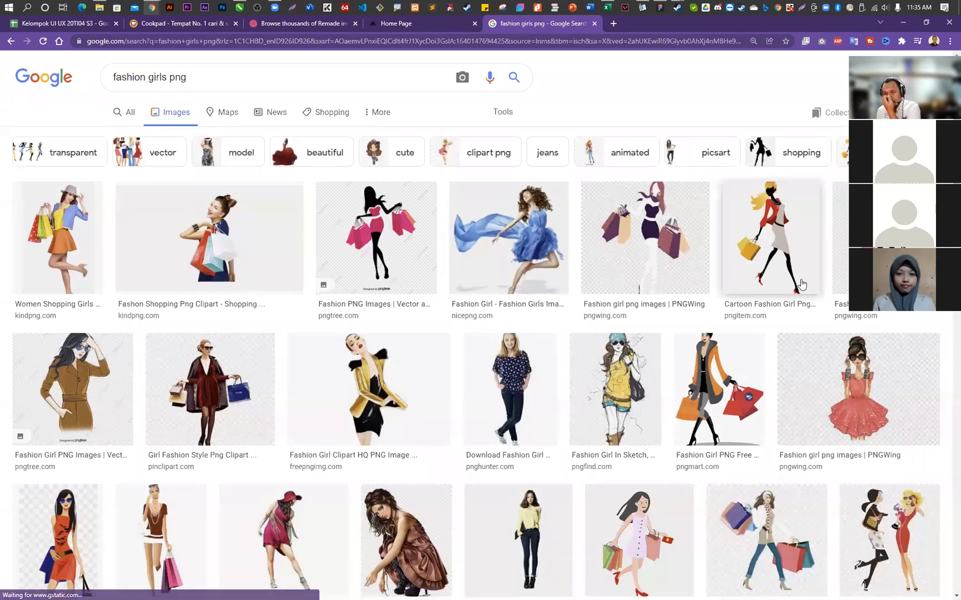
# - Open the pnghunter photo of the blonde girl in the navy patterned blouse in a new tab and look through further results
pyautogui.scroll(-3, 790, 284)
pyautogui.rightClick(512, 238)
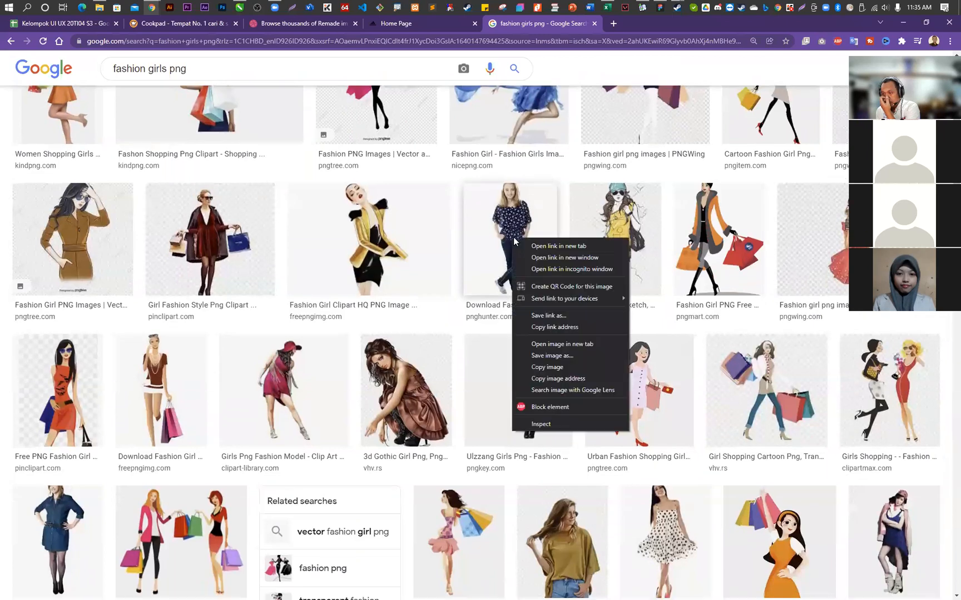
pyautogui.click(537, 248)
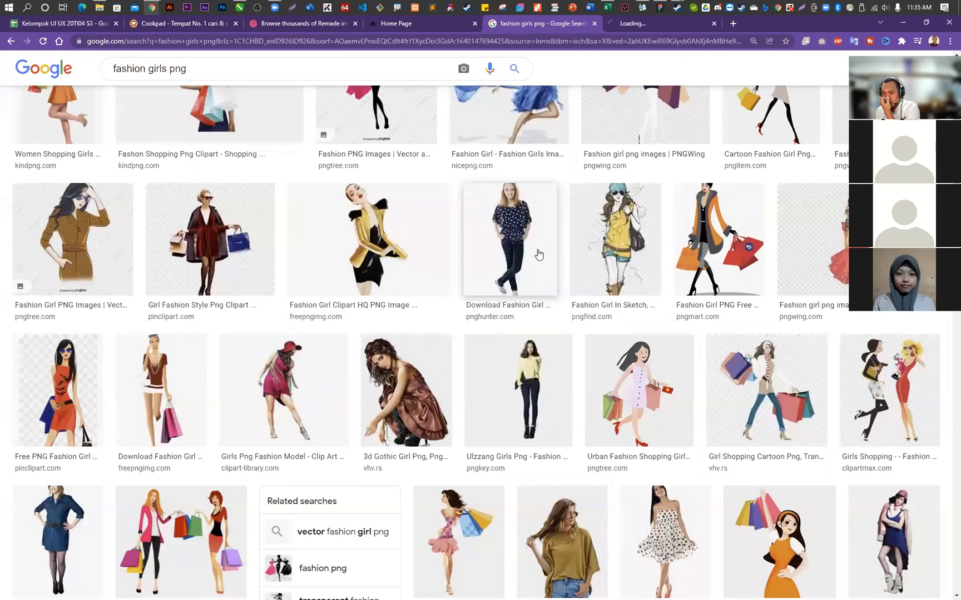
pyautogui.scroll(-4, 538, 253)
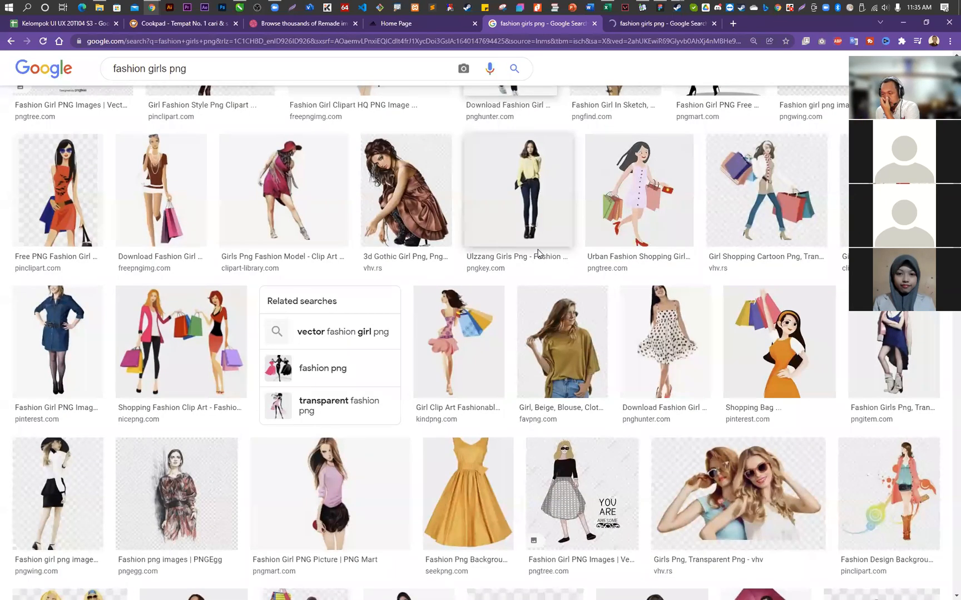
pyautogui.scroll(-4, 537, 253)
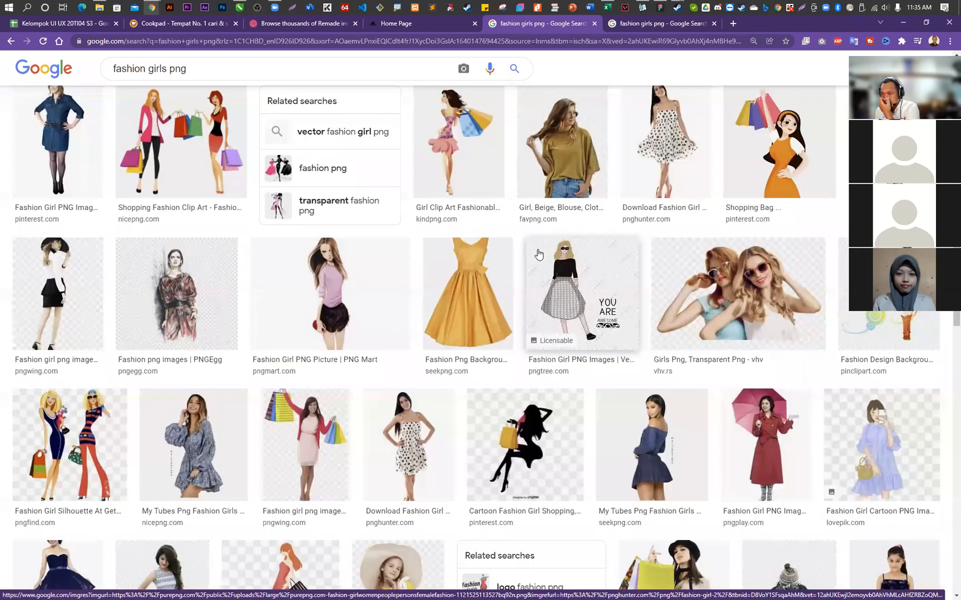
pyautogui.scroll(-2, 538, 254)
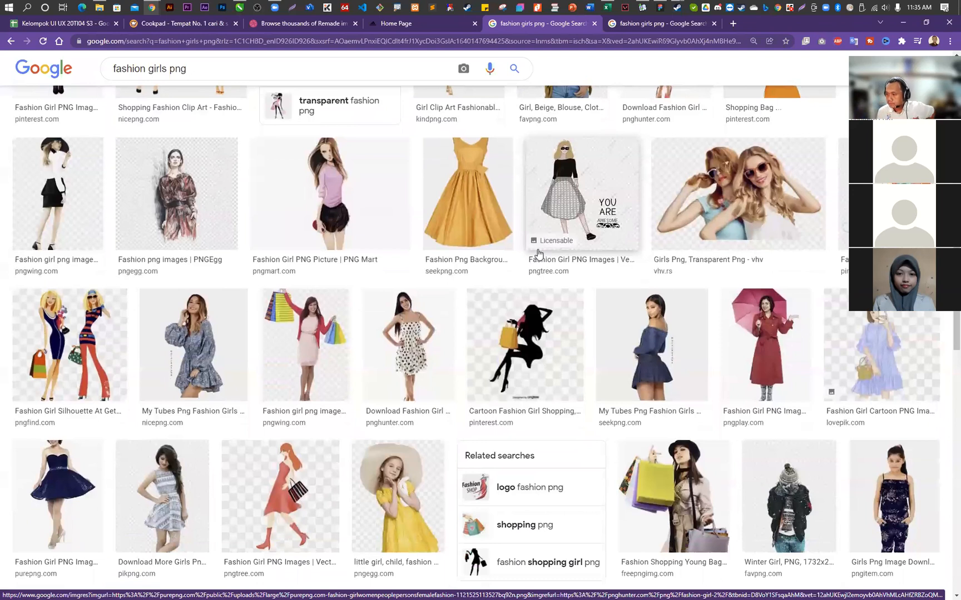
pyautogui.scroll(-3, 538, 254)
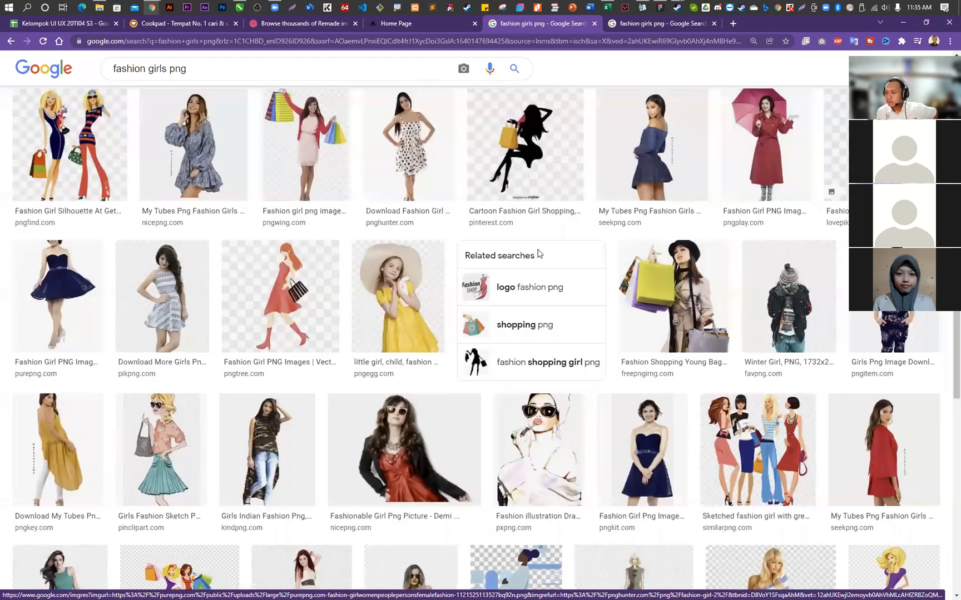
pyautogui.scroll(-4, 538, 254)
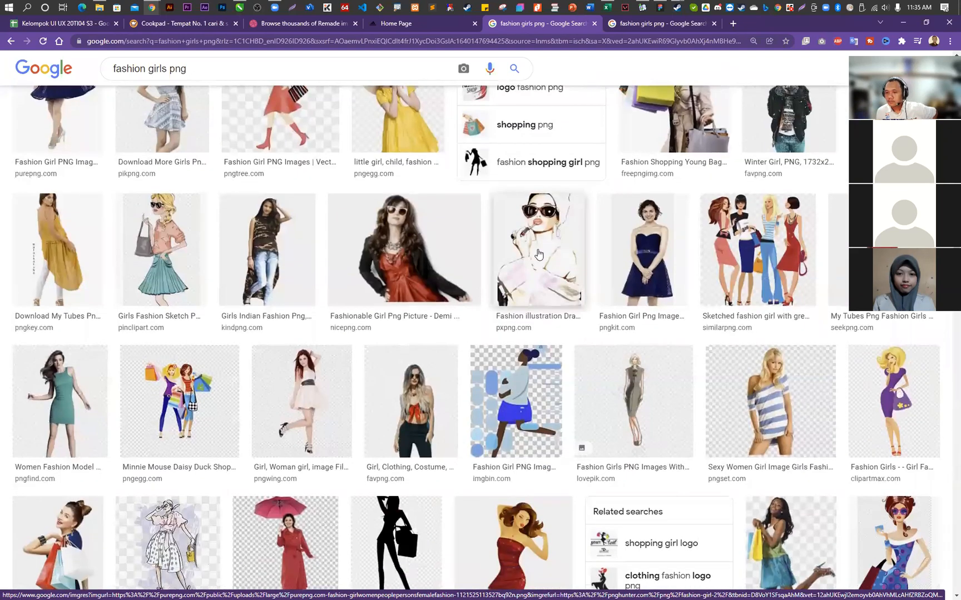
pyautogui.scroll(10, 538, 254)
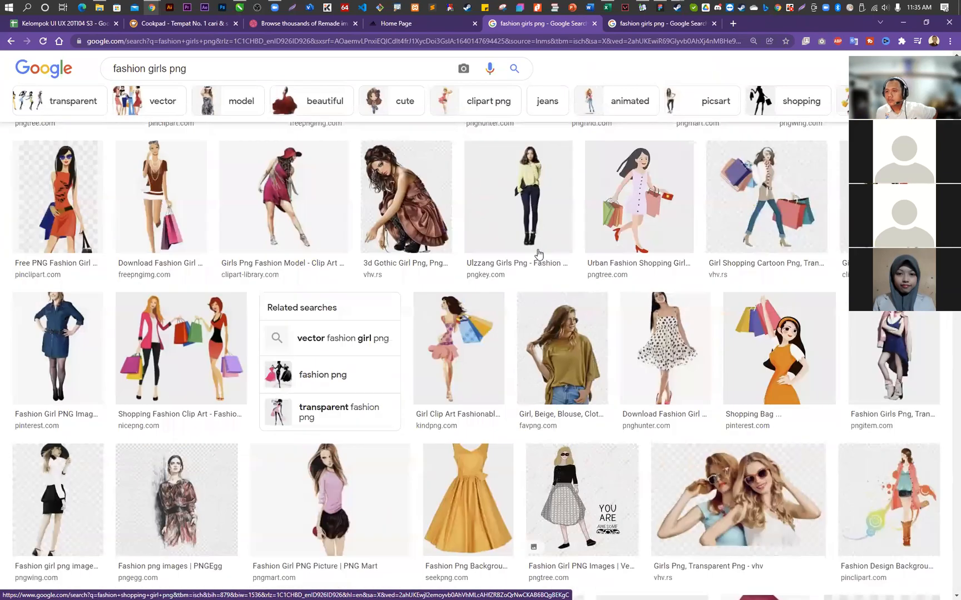
# - Switch back to Figma and move the dark-haired model photo from the reference screen's blue product card onto the second frame
pyautogui.click(418, 24)
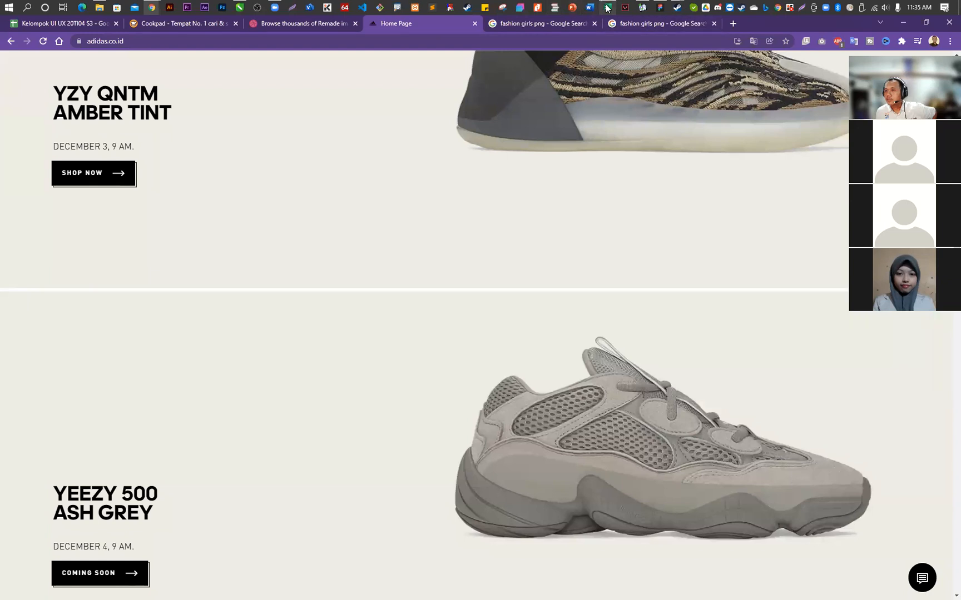
pyautogui.click(659, 8)
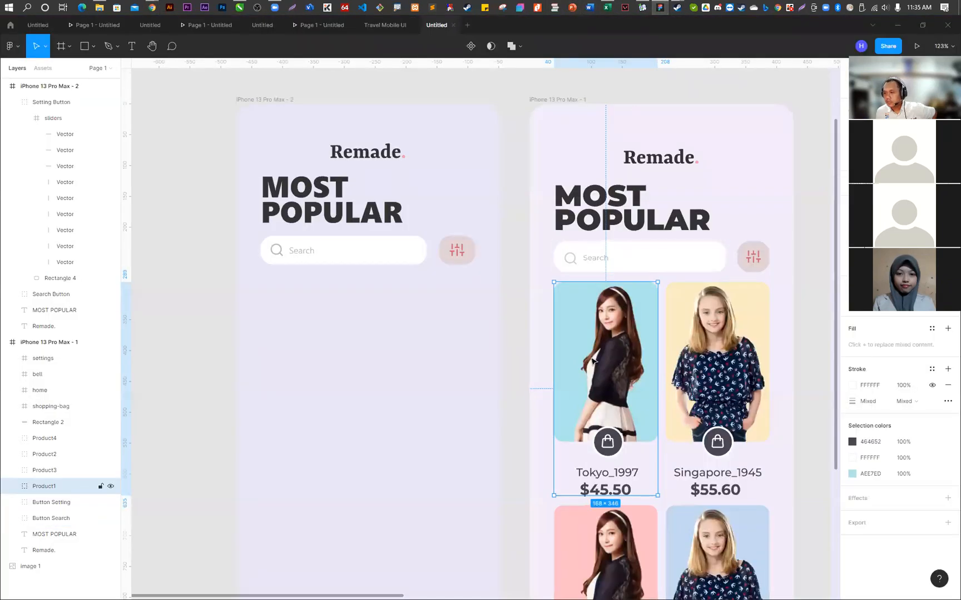
pyautogui.doubleClick(615, 355)
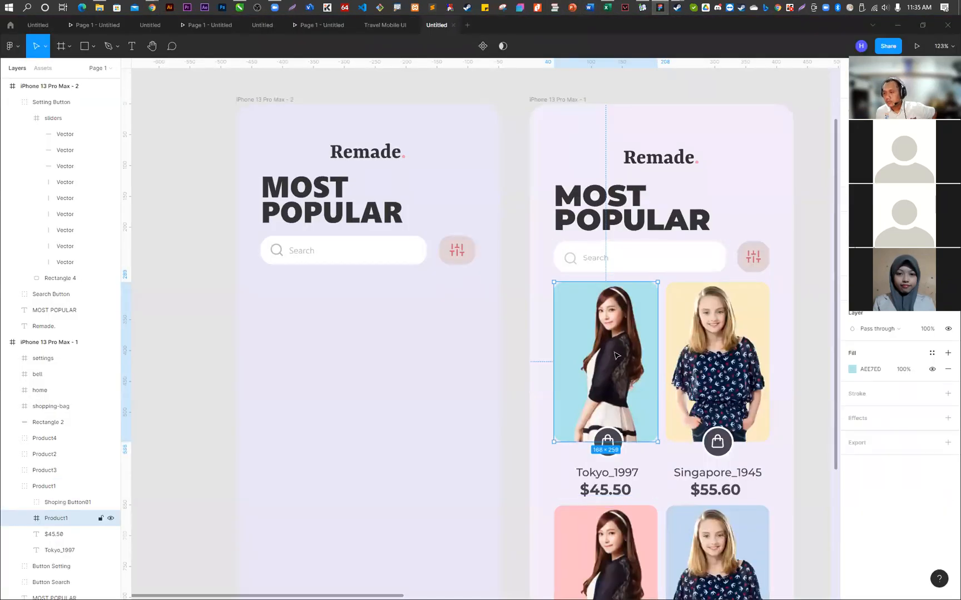
pyautogui.doubleClick(615, 341)
pyautogui.moveTo(615, 340); pyautogui.dragTo(431, 261)
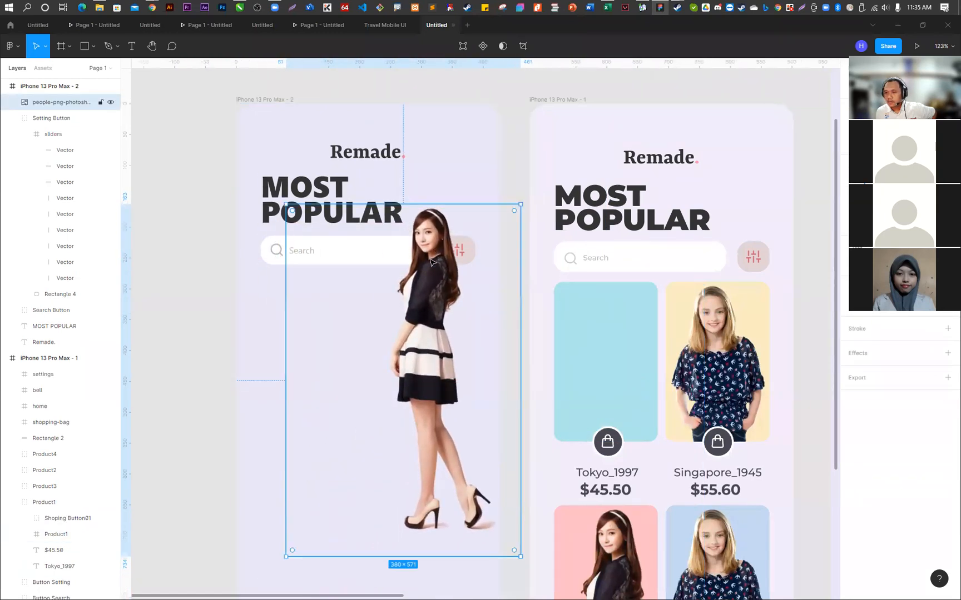
# - Draw a rectangle about 150 × 192 below the search bar on the second frame
pyautogui.press('r')
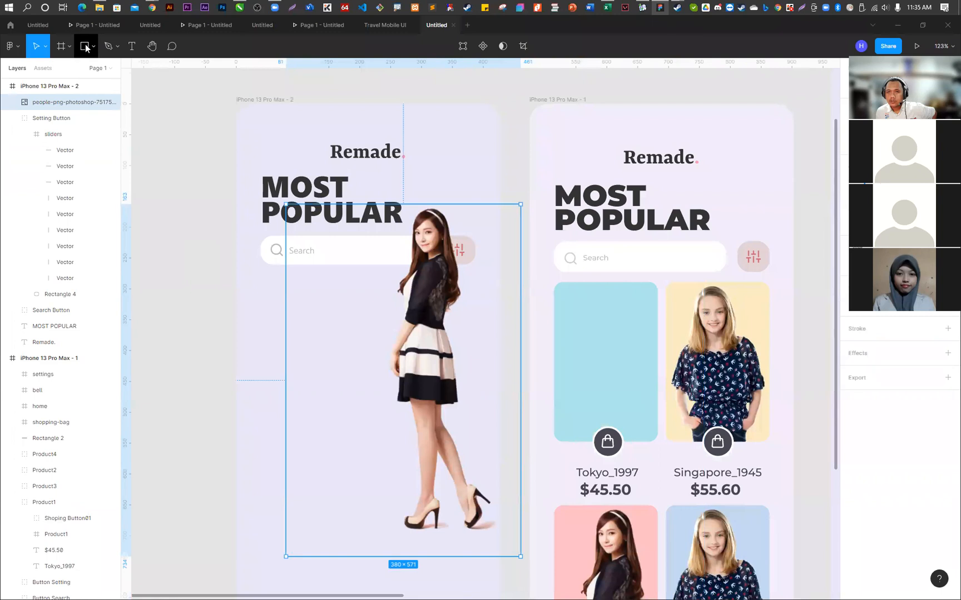
pyautogui.moveTo(270, 277); pyautogui.dragTo(363, 396)
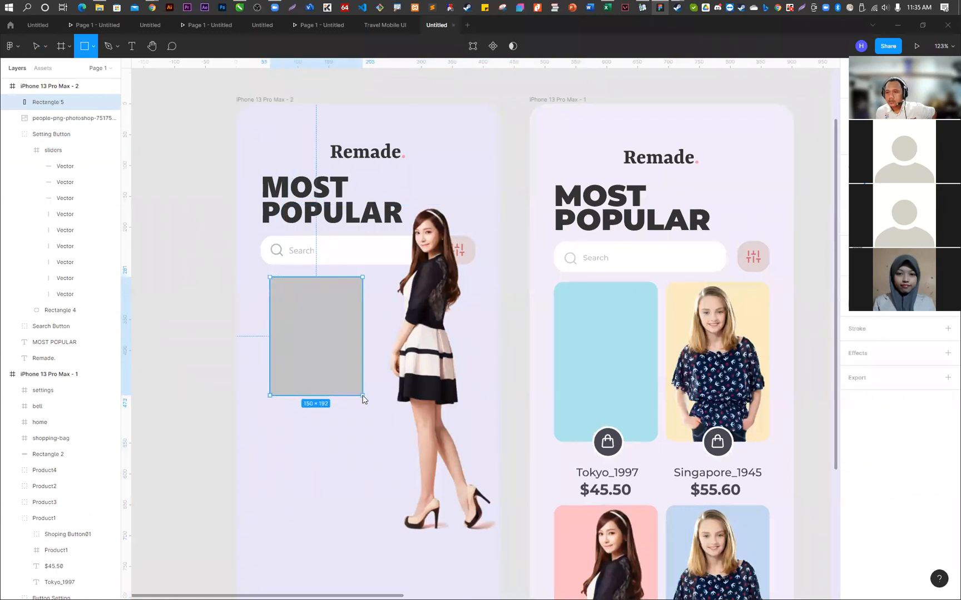
pyautogui.click(438, 321)
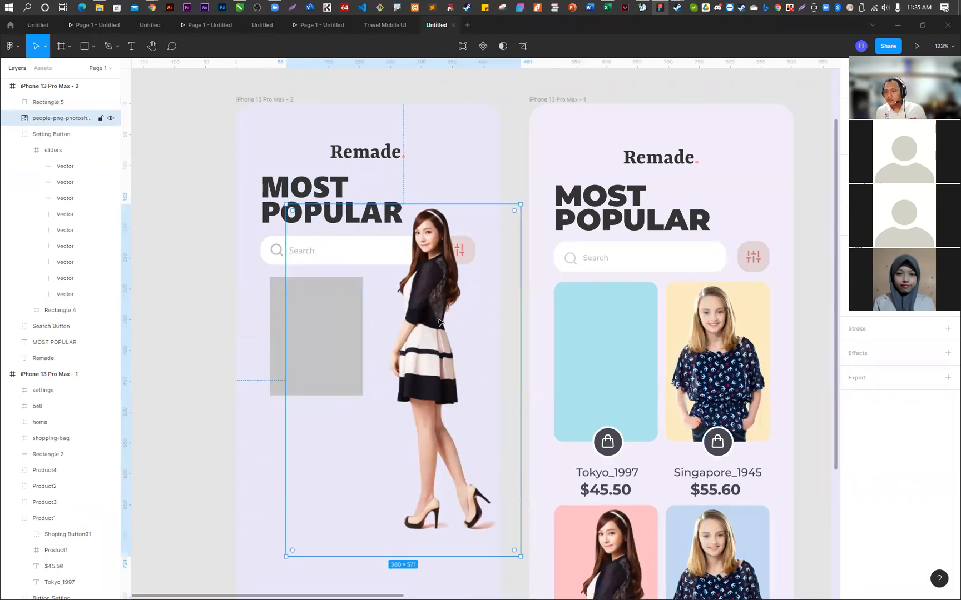
pyautogui.keyDown('shift'); pyautogui.click(275, 320); pyautogui.keyUp('shift')
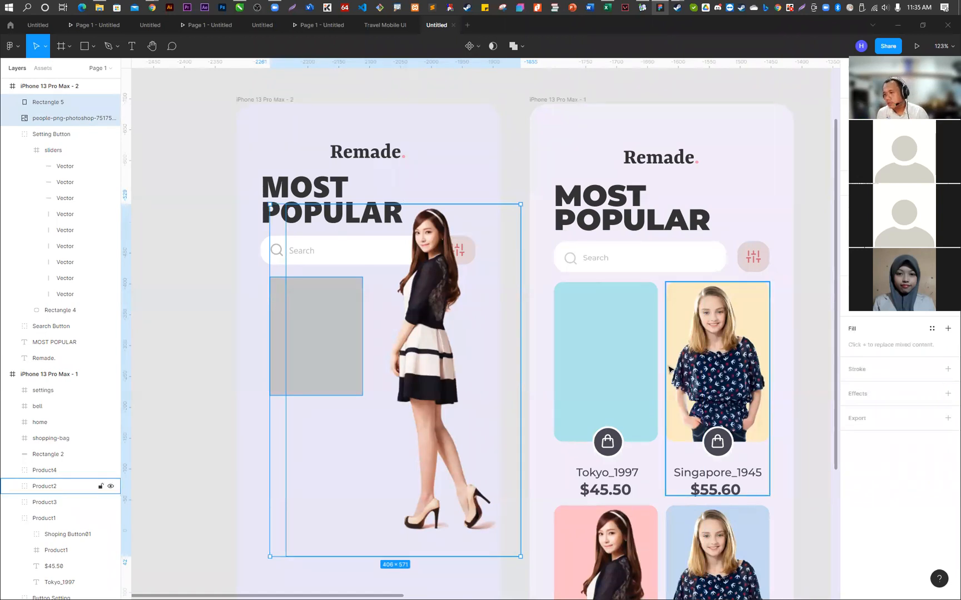
pyautogui.click(160, 254)
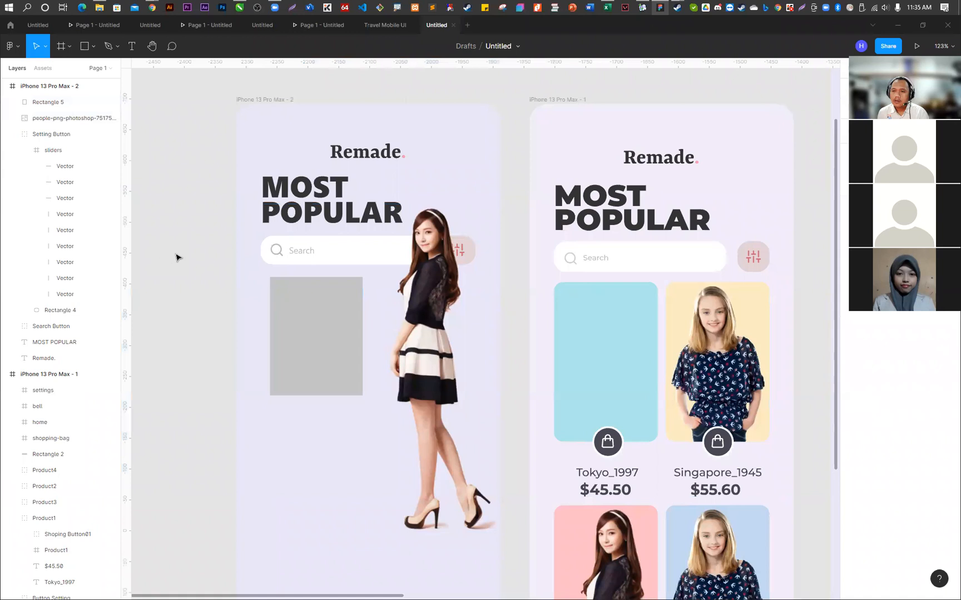
pyautogui.click(294, 318)
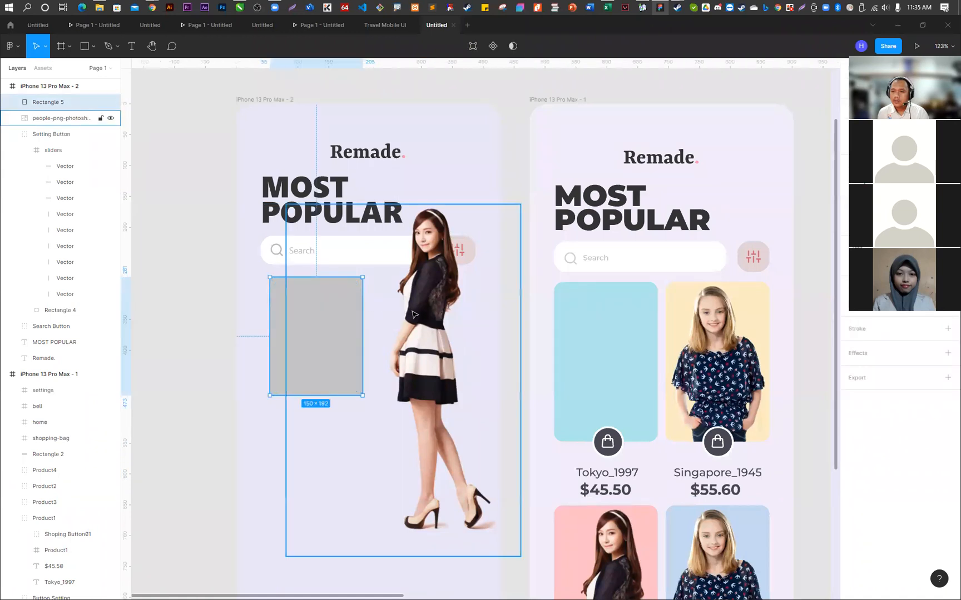
pyautogui.click(273, 299)
pyautogui.click(435, 324)
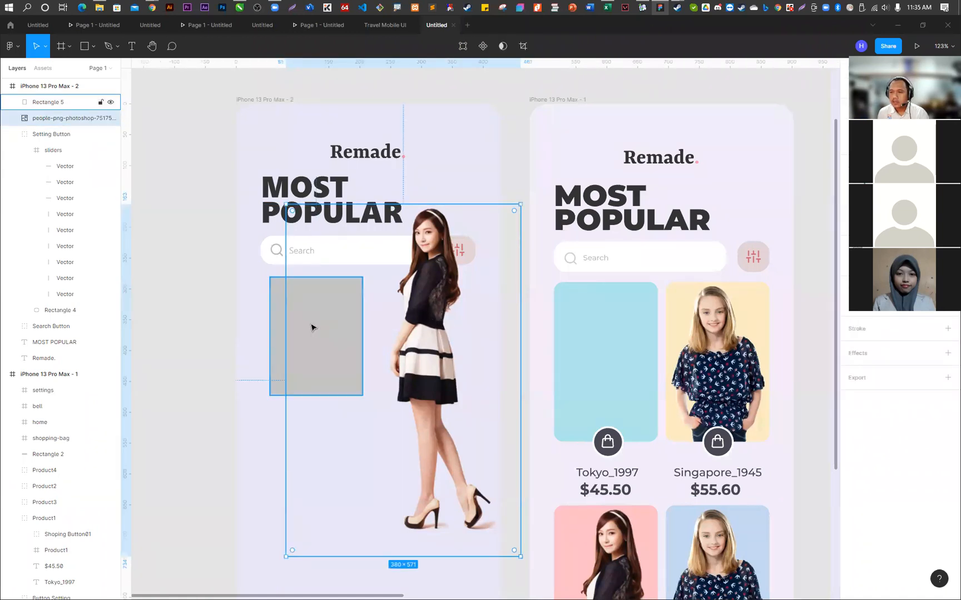
pyautogui.click(279, 315)
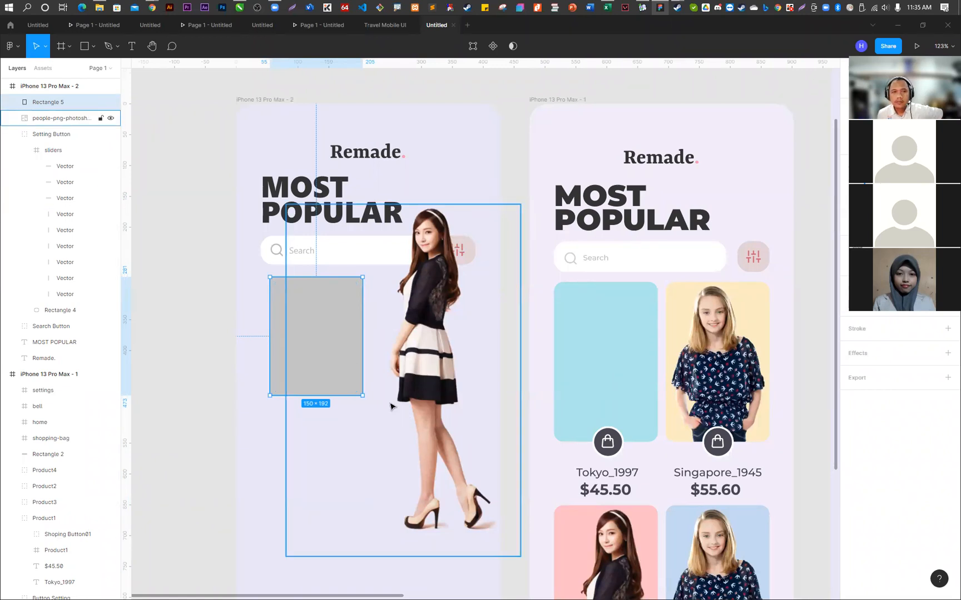
pyautogui.click(240, 260)
pyautogui.click(292, 294)
# - Try to mask the model photo and the gray rectangle with the photo layer underneath, and undo the mask
pyautogui.click(424, 294)
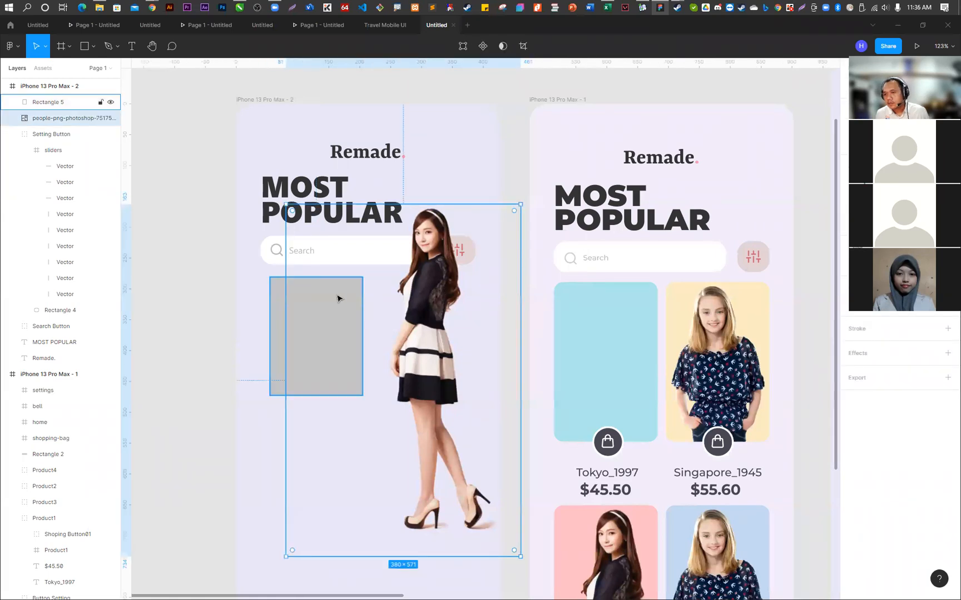
pyautogui.keyDown('shift'); pyautogui.click(282, 298); pyautogui.keyUp('shift')
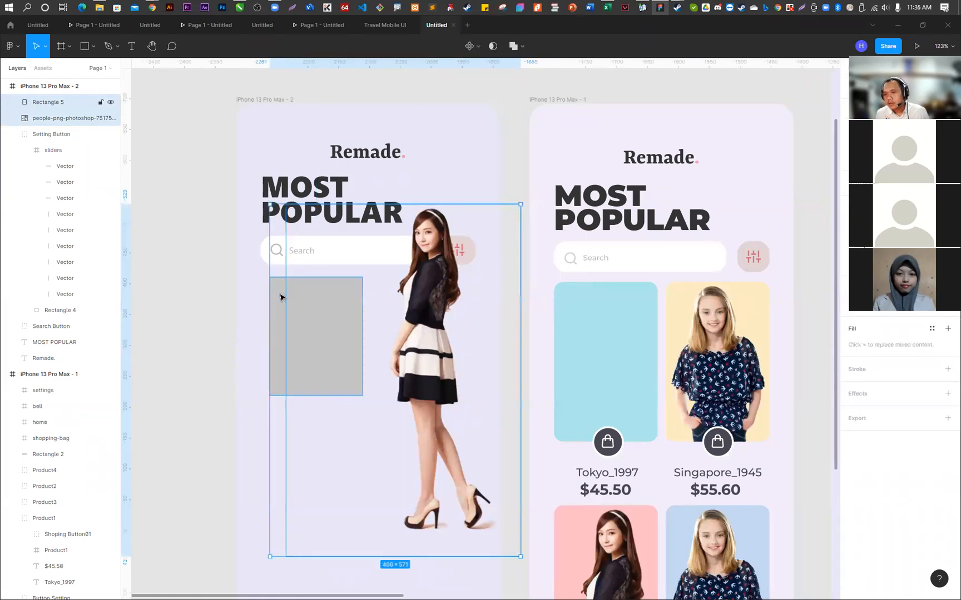
pyautogui.click(493, 46)
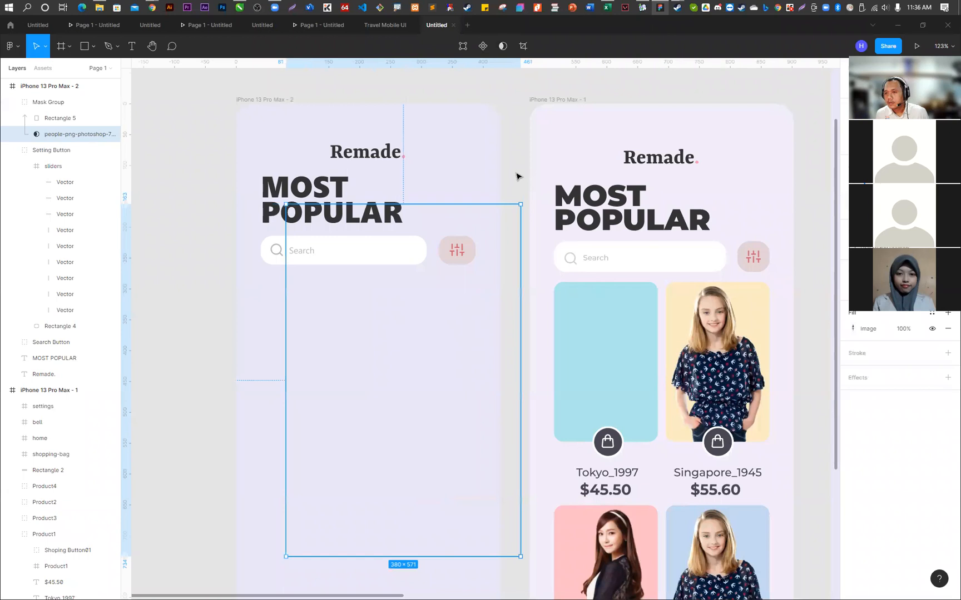
pyautogui.hotkey('ctrl', 'z')
# - Shrink the model photo to about 174 × 295 over the gray rectangle and place its layer above Rectangle 5
pyautogui.click(72, 118)
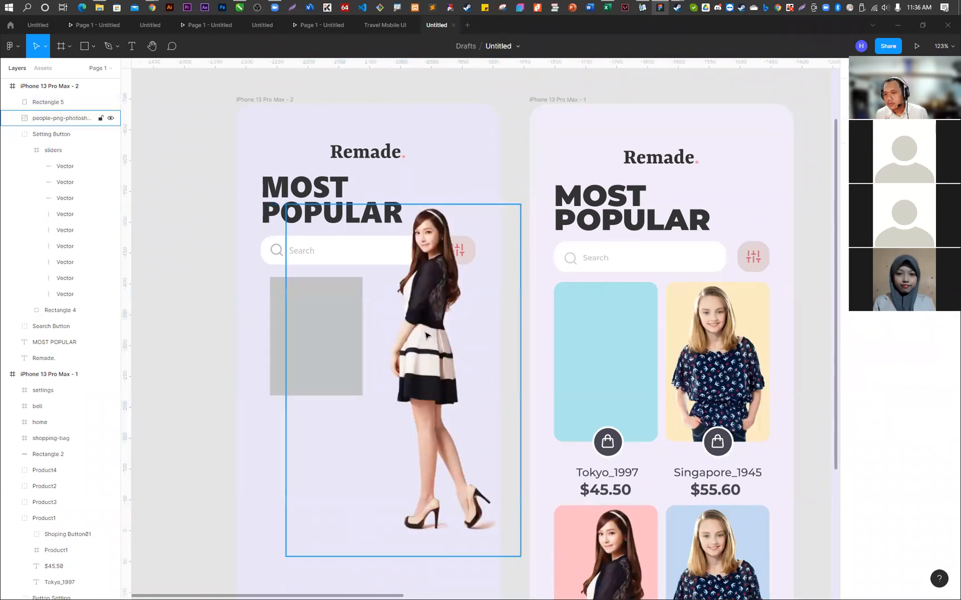
pyautogui.keyDown('shift'); pyautogui.click(272, 295); pyautogui.keyUp('shift')
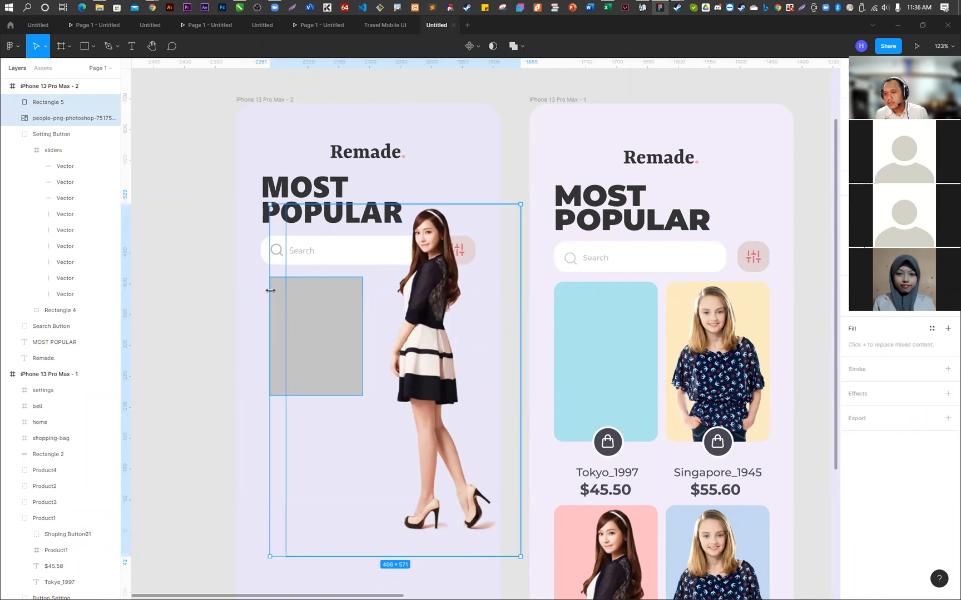
pyautogui.click(258, 291)
pyautogui.click(430, 267)
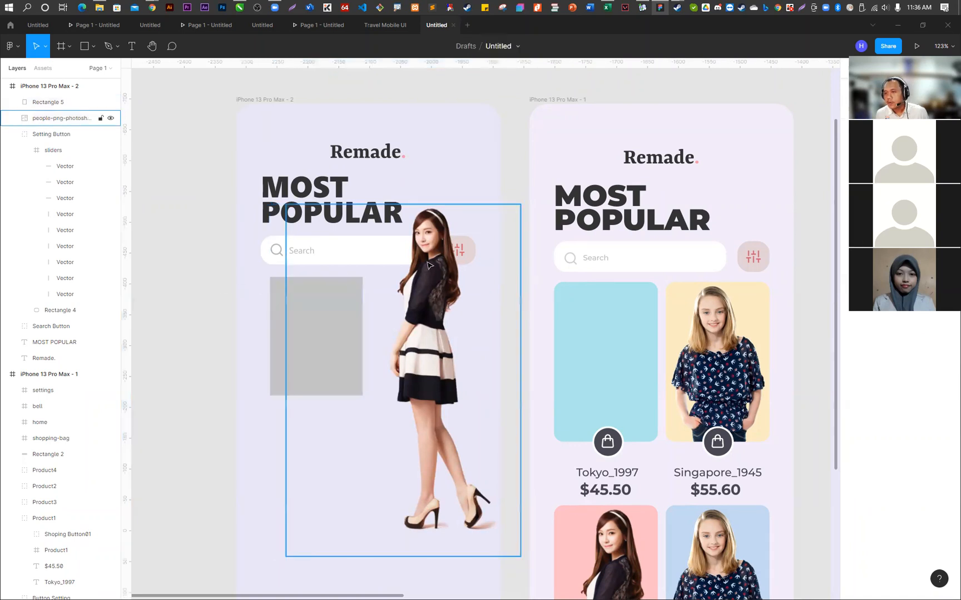
pyautogui.moveTo(521, 204); pyautogui.dragTo(334, 363)
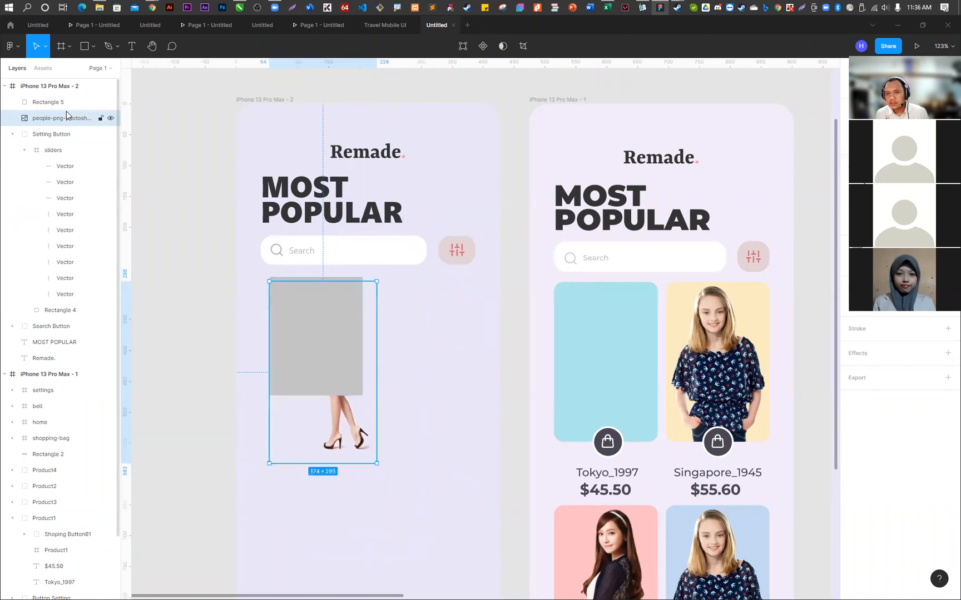
pyautogui.moveTo(45, 126); pyautogui.dragTo(45, 100)
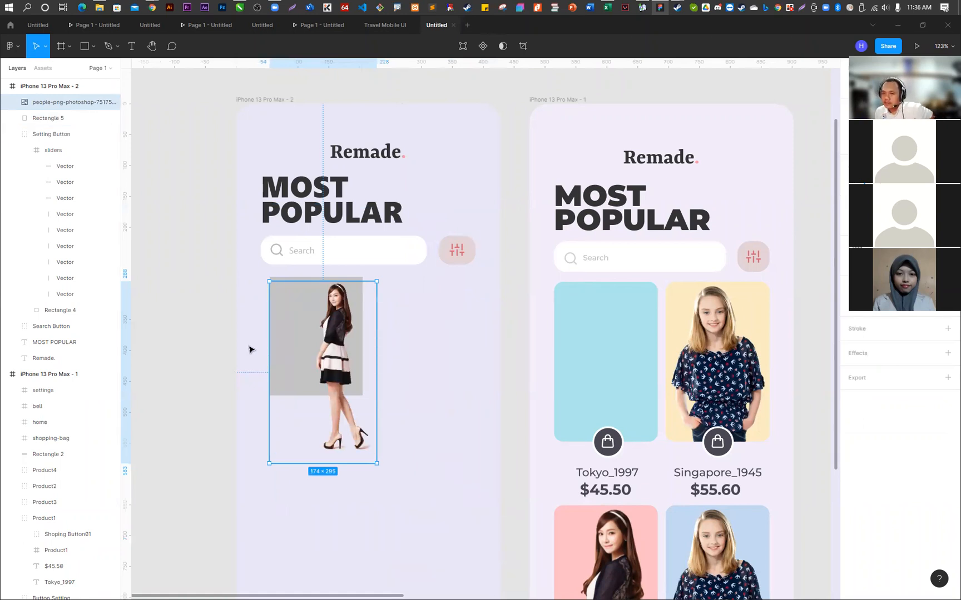
# - Mask the model photo with the gray rectangle and select the photo inside the mask group
pyautogui.moveTo(214, 287); pyautogui.dragTo(370, 336)
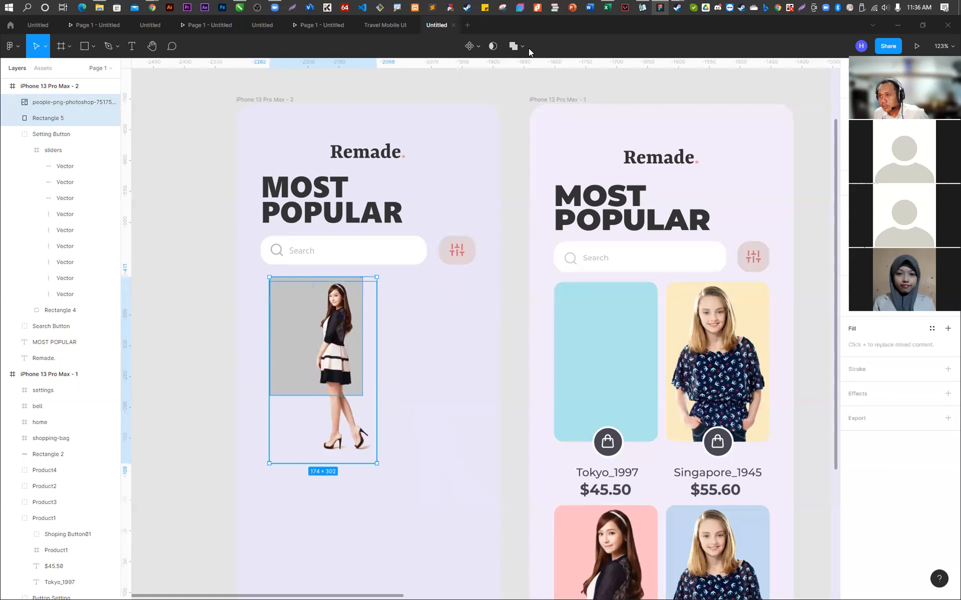
pyautogui.click(494, 45)
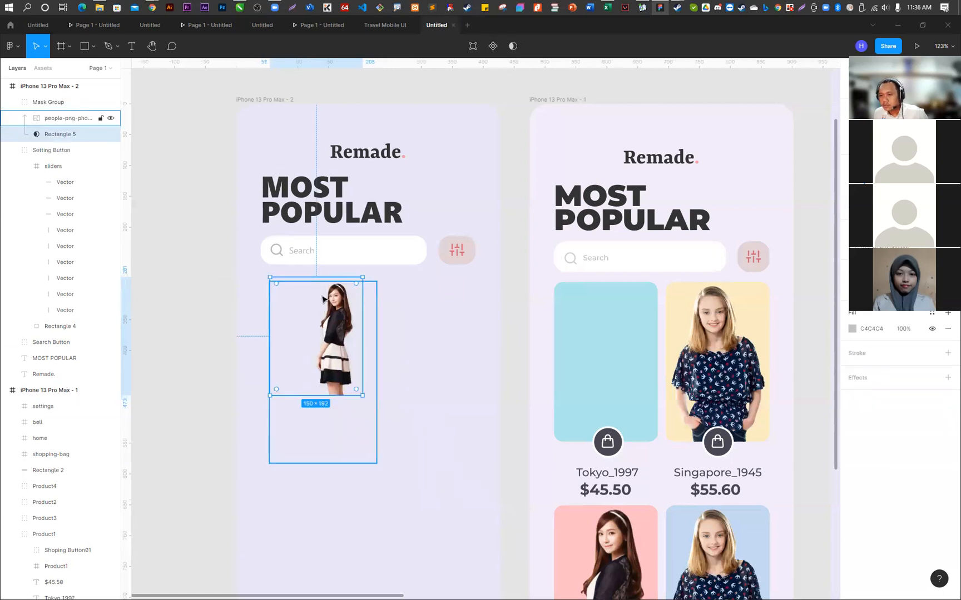
pyautogui.click(172, 262)
pyautogui.click(313, 303)
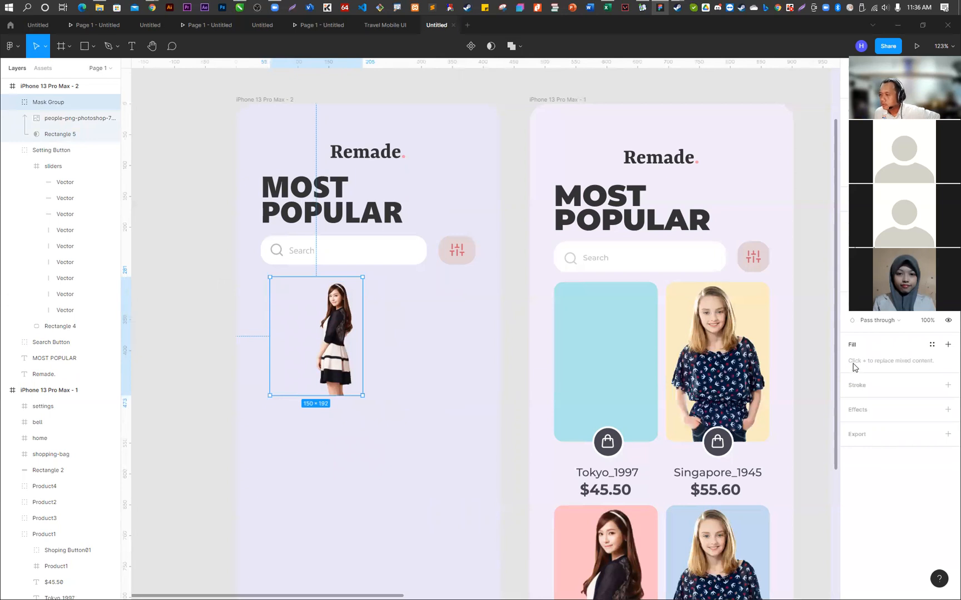
pyautogui.doubleClick(303, 323)
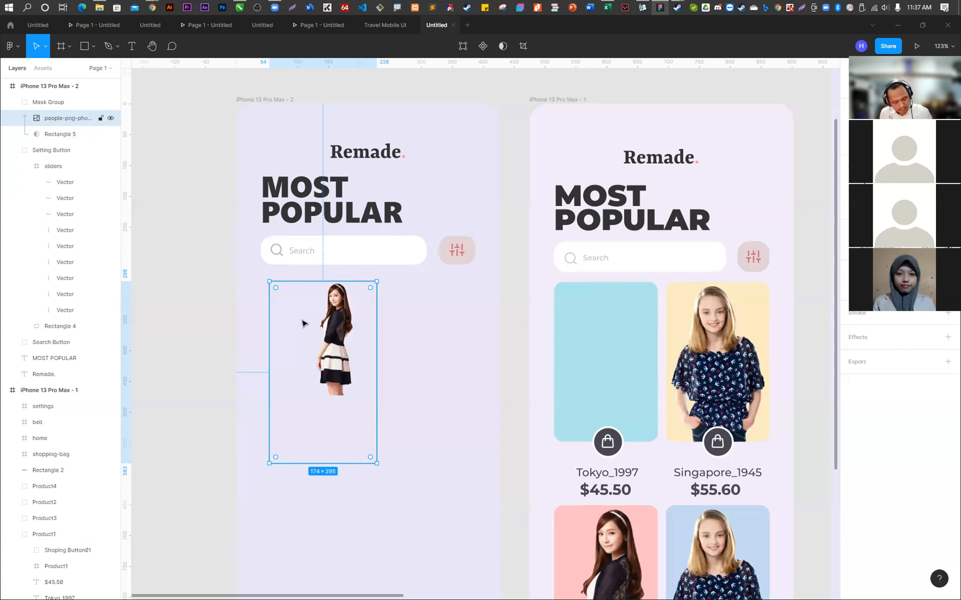
# - Undo the mask, the layer reordering and the resizing of the model photo
pyautogui.hotkey('ctrl', 'z')
pyautogui.hotkey('ctrl', 'z')
pyautogui.hotkey('ctrl', 'z')
pyautogui.hotkey('ctrl', 'z')
pyautogui.hotkey('ctrl', 'z')
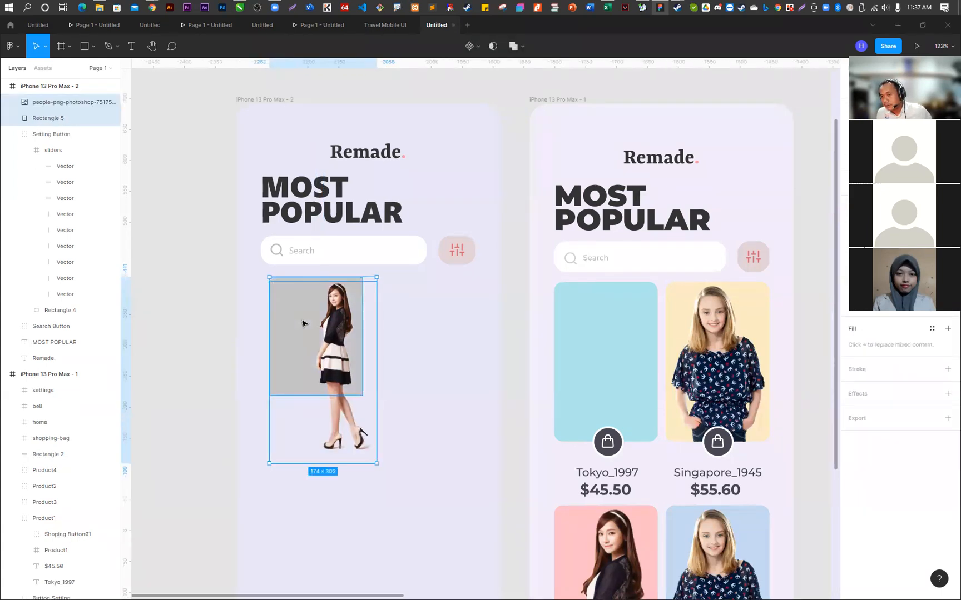
pyautogui.hotkey('ctrl', 'z')
pyautogui.hotkey('ctrl', 'z')
pyautogui.hotkey('ctrl', 'z')
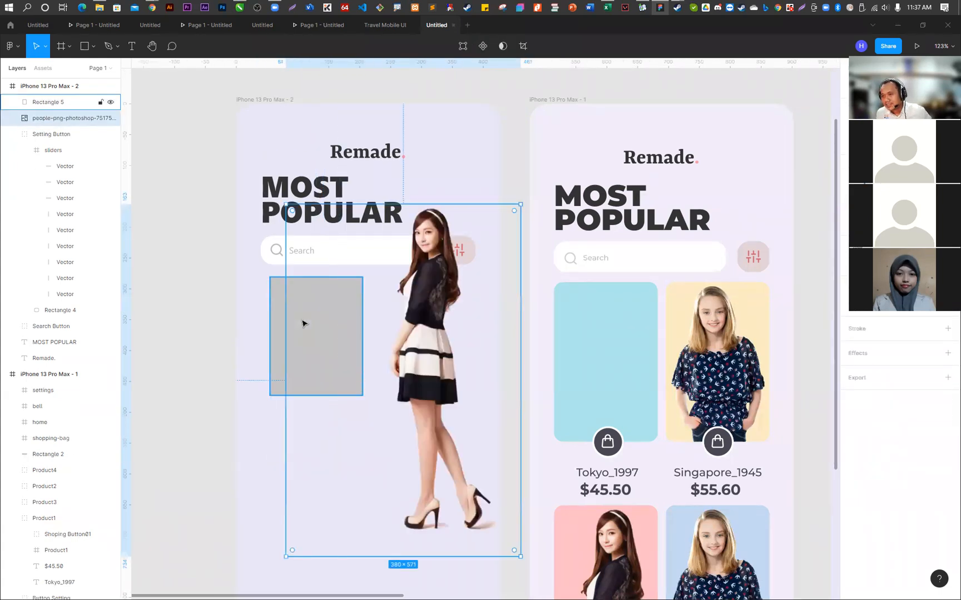
pyautogui.hotkey('ctrl', 'z')
pyautogui.hotkey('ctrl', 'z')
pyautogui.hotkey('ctrl', 'z')
pyautogui.hotkey('ctrl', 'z')
pyautogui.hotkey('ctrl', 'z')
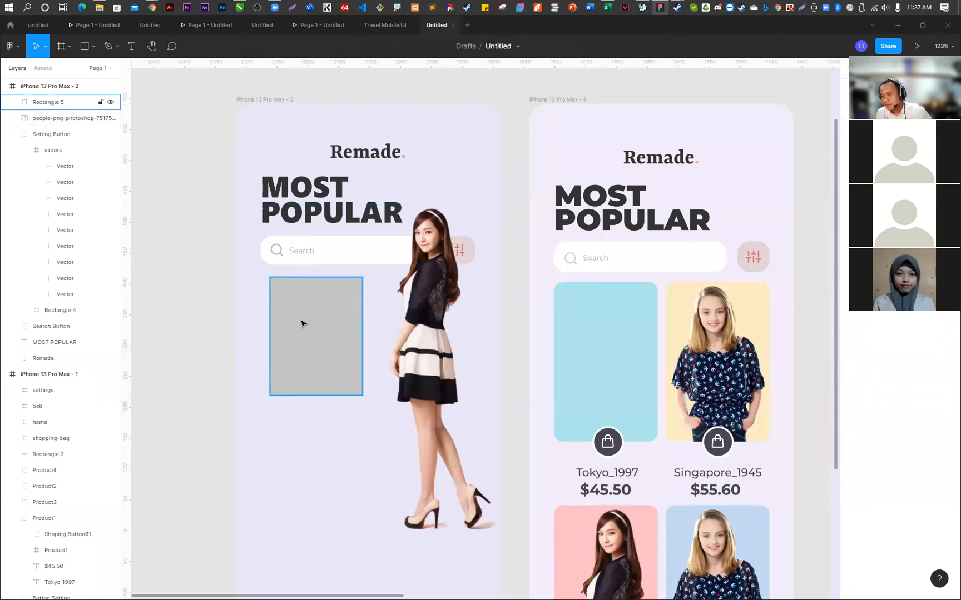
# - Undo the last few remaining edits involving the gray rectangle on the iPhone 13 Pro Max - 2 frame
pyautogui.hotkey('ctrl', 'z')
pyautogui.hotkey('ctrl', 'z')
pyautogui.hotkey('ctrl', 'z')
pyautogui.hotkey('ctrl', 'z')
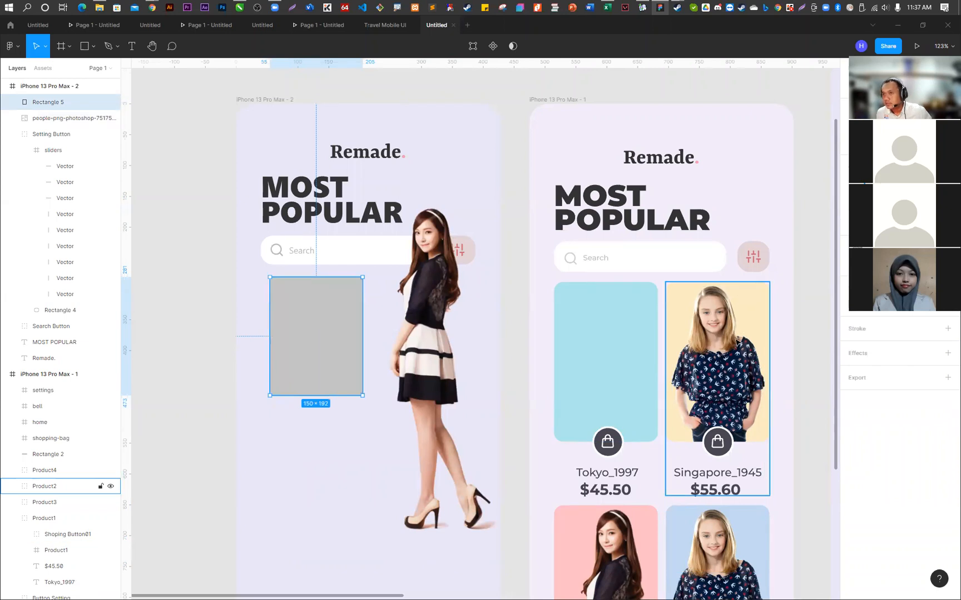
# - Switch to Chrome and open the "Girls Indian Fashion Png" photo from the fashion girl image's related images in its own tab
pyautogui.moveTo(152, 7)
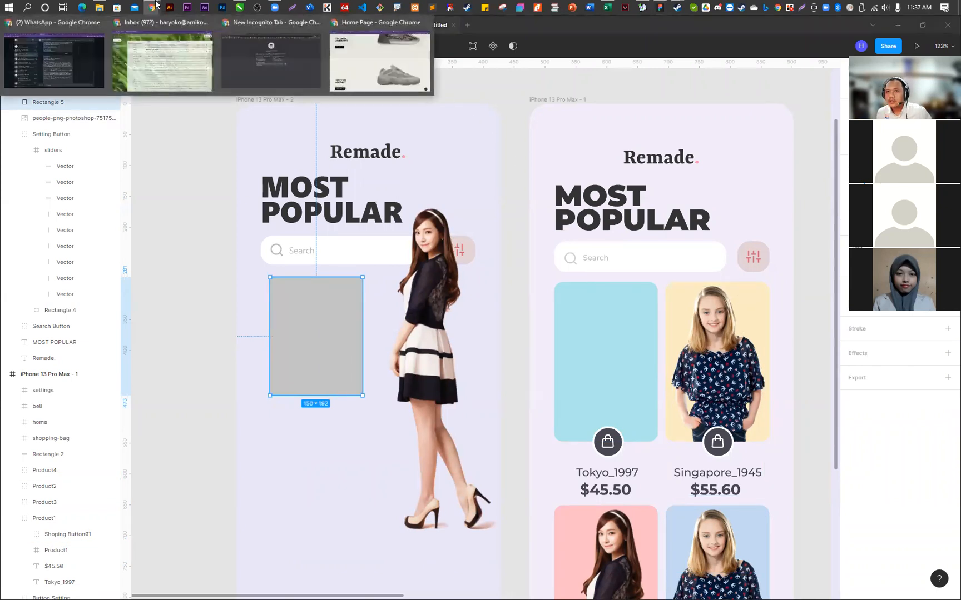
pyautogui.click(351, 59)
pyautogui.click(658, 21)
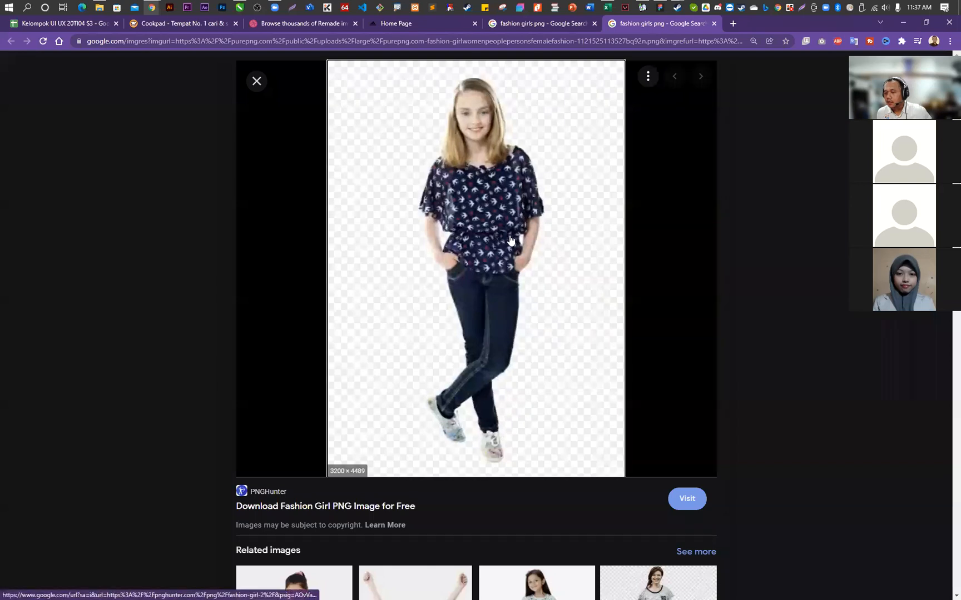
pyautogui.scroll(-5, 511, 239)
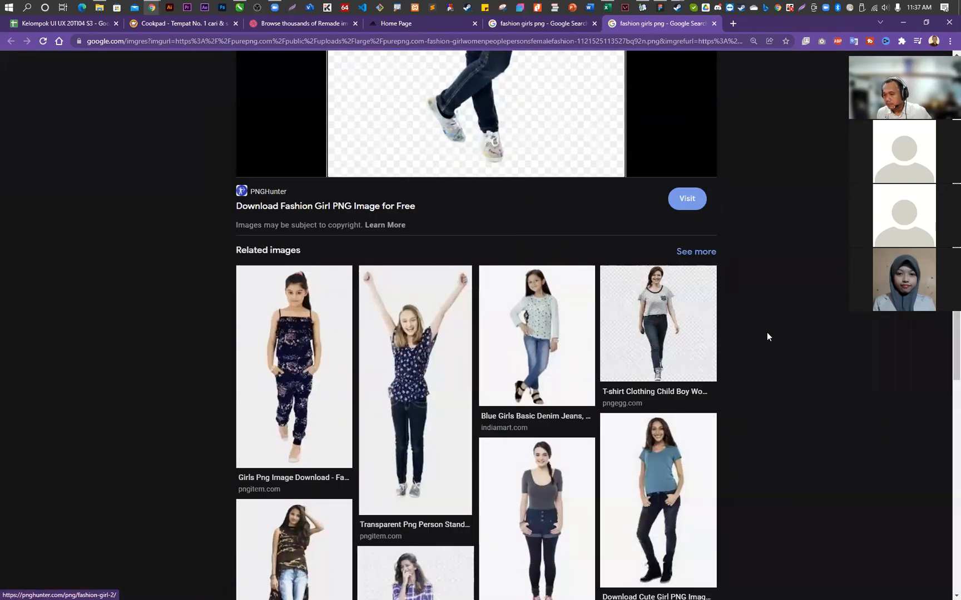
pyautogui.scroll(-3, 765, 334)
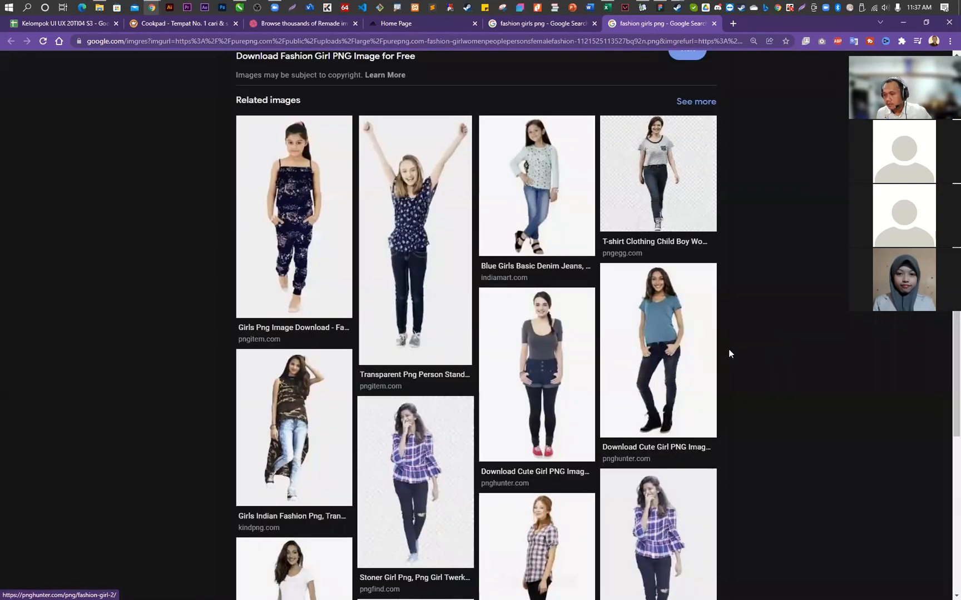
pyautogui.scroll(-2, 728, 354)
pyautogui.rightClick(313, 341)
pyautogui.click(335, 345)
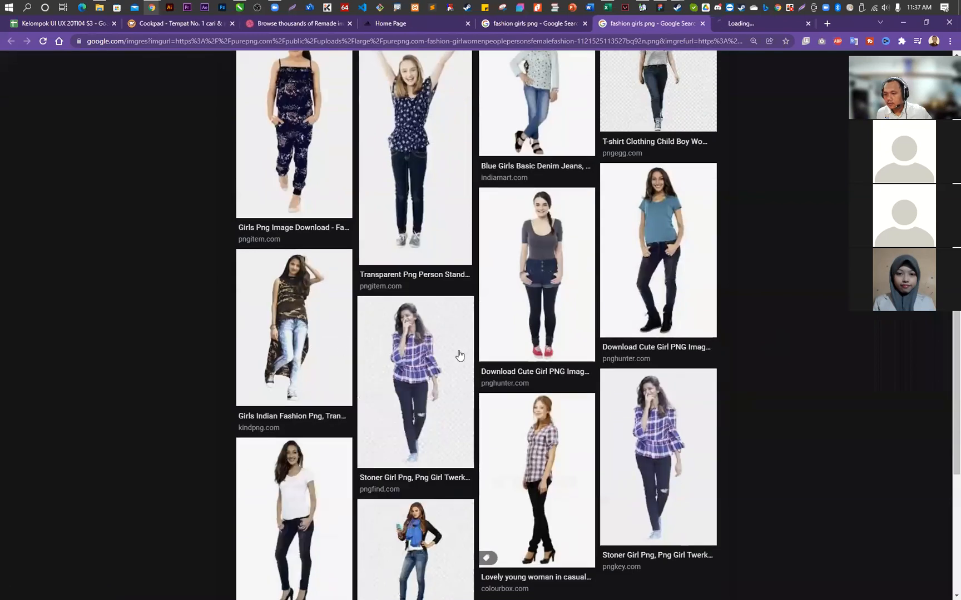
pyautogui.scroll(-5, 708, 364)
pyautogui.scroll(4, 708, 364)
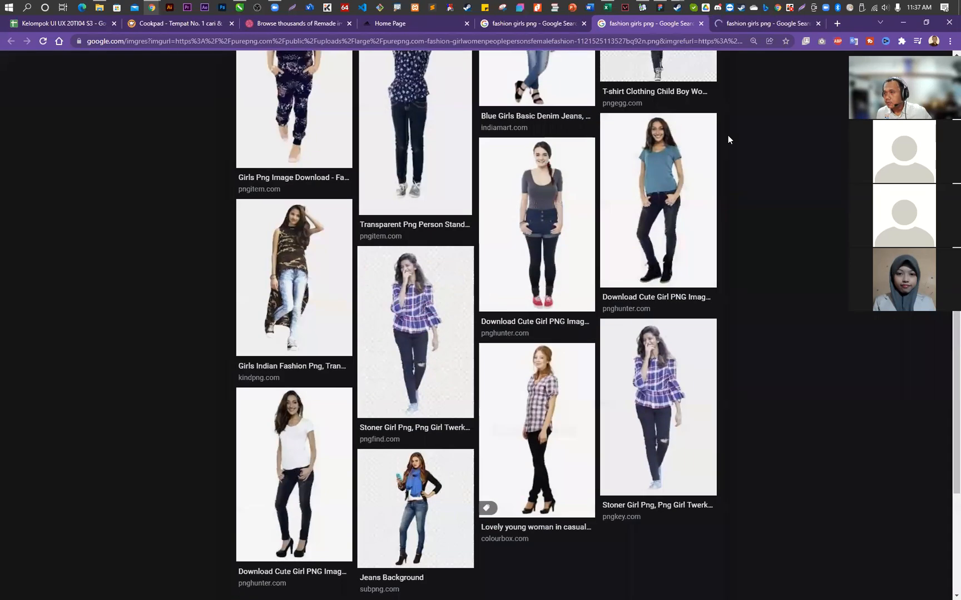
pyautogui.click(759, 25)
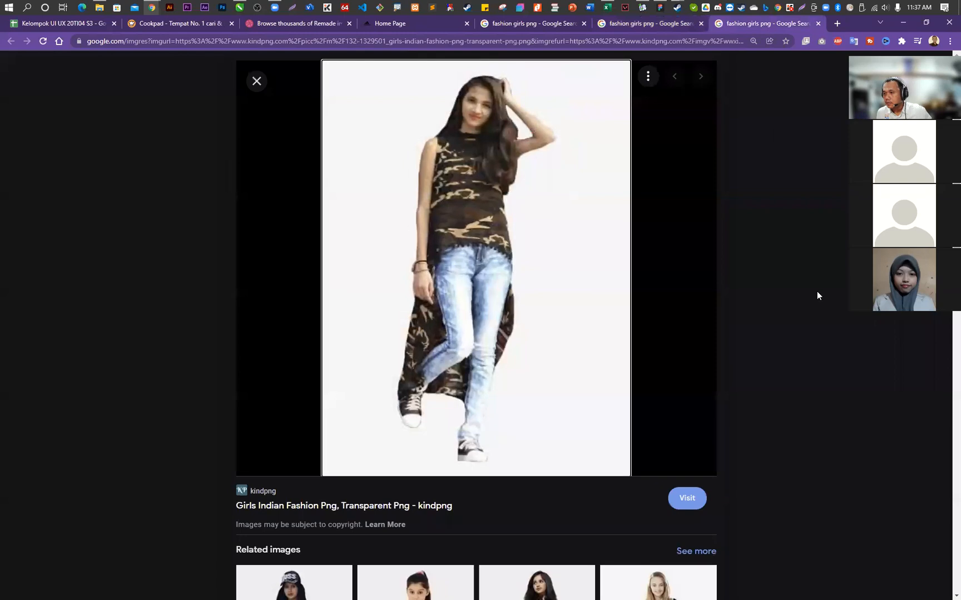
# - Look through the related images of the "Girls Indian Fashion Png" photo for another suitable model
pyautogui.scroll(-4, 817, 293)
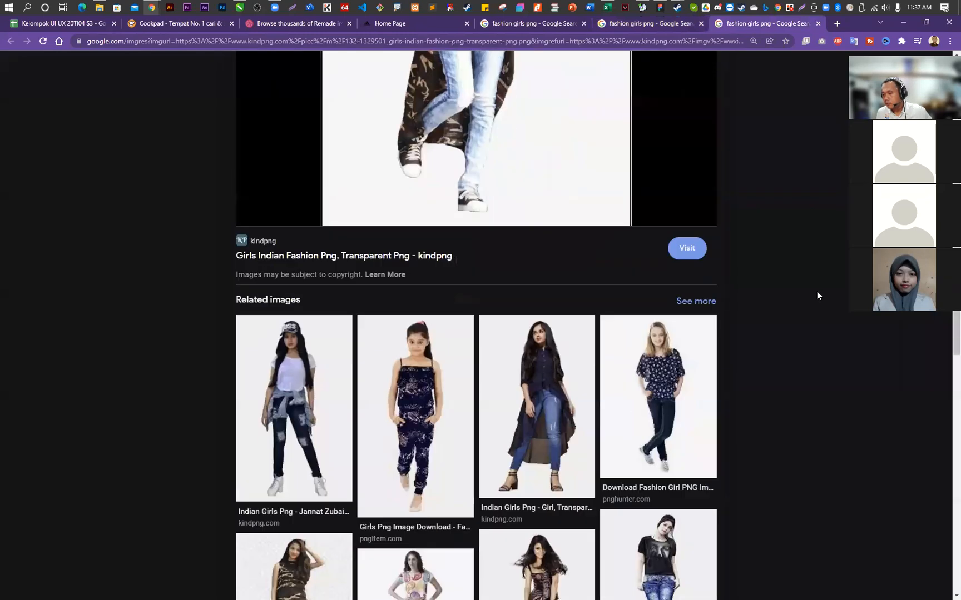
pyautogui.scroll(-3, 817, 295)
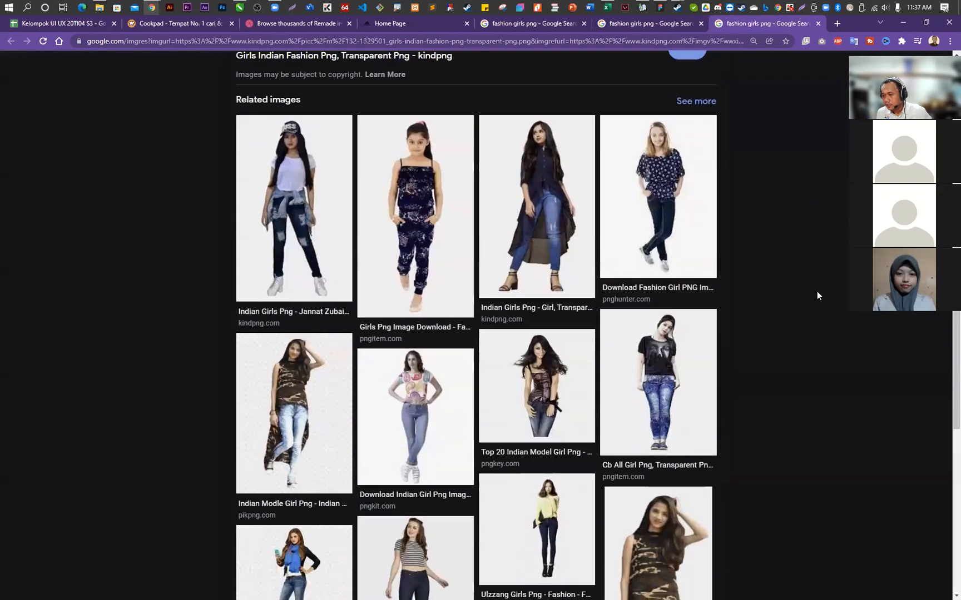
pyautogui.scroll(-2, 816, 292)
pyautogui.scroll(4, 816, 287)
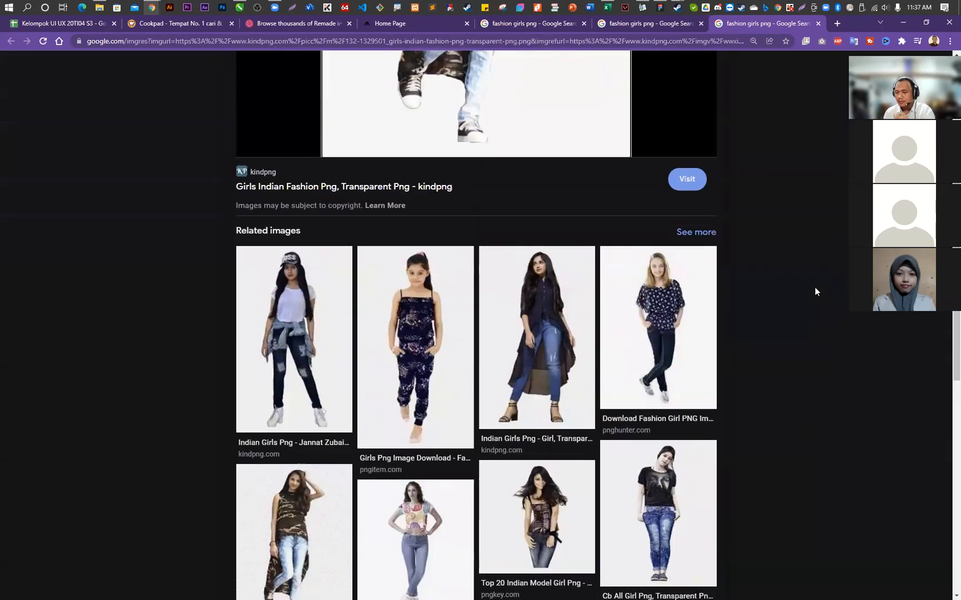
pyautogui.scroll(1, 814, 291)
# - Return to the Google Images results and search for "girls png"
pyautogui.click(633, 25)
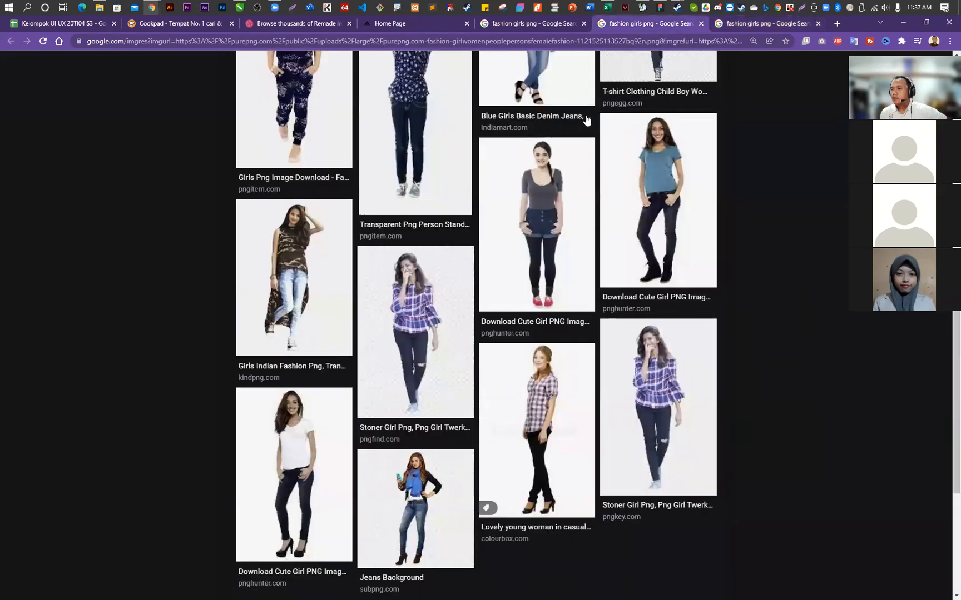
pyautogui.click(519, 24)
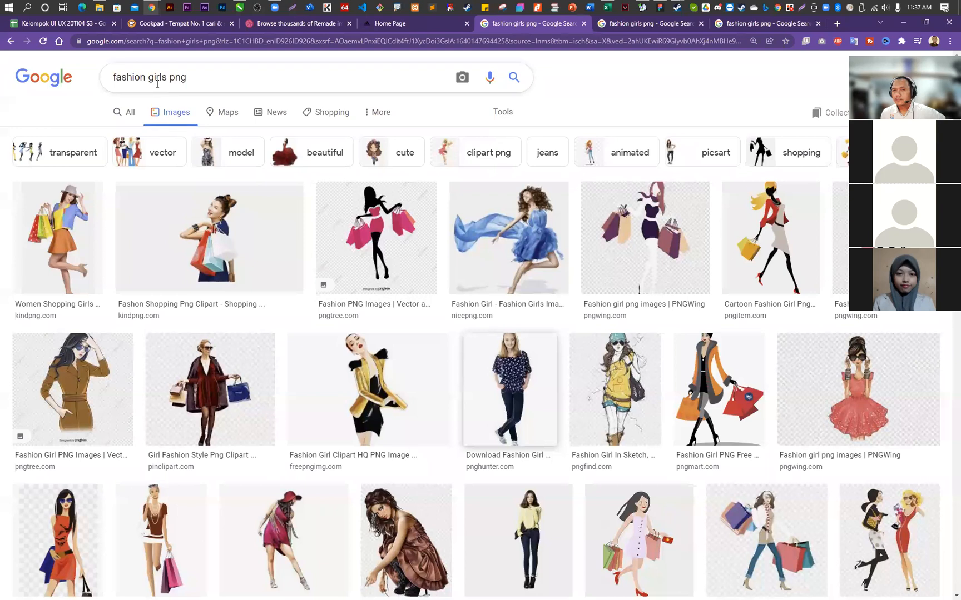
pyautogui.click(190, 77)
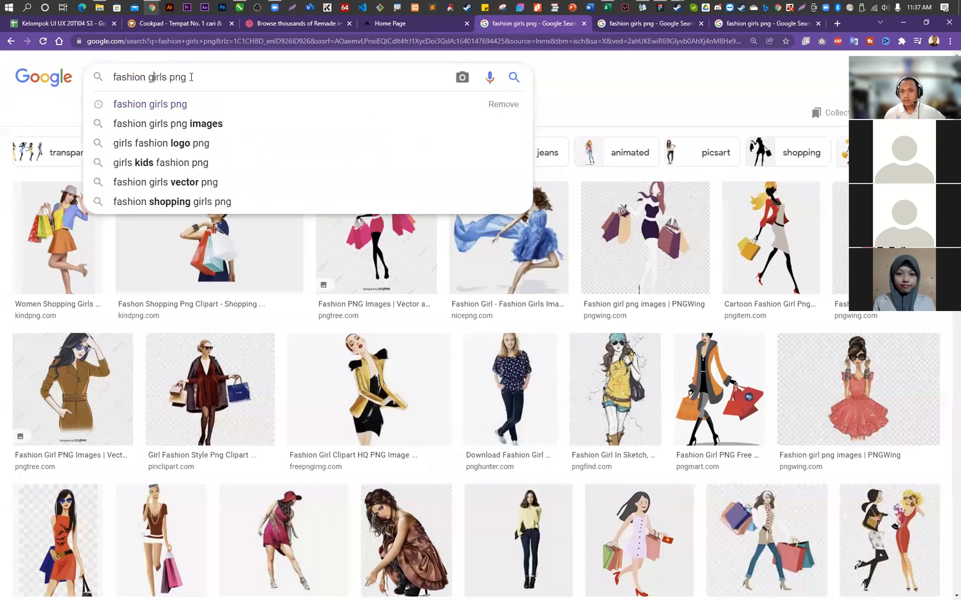
pyautogui.press('BackSpace')
pyautogui.press('BackSpace')
pyautogui.press('BackSpace')
pyautogui.press('BackSpace')
pyautogui.press('BackSpace')
pyautogui.press('BackSpace')
pyautogui.press('BackSpace')
pyautogui.press('BackSpace')
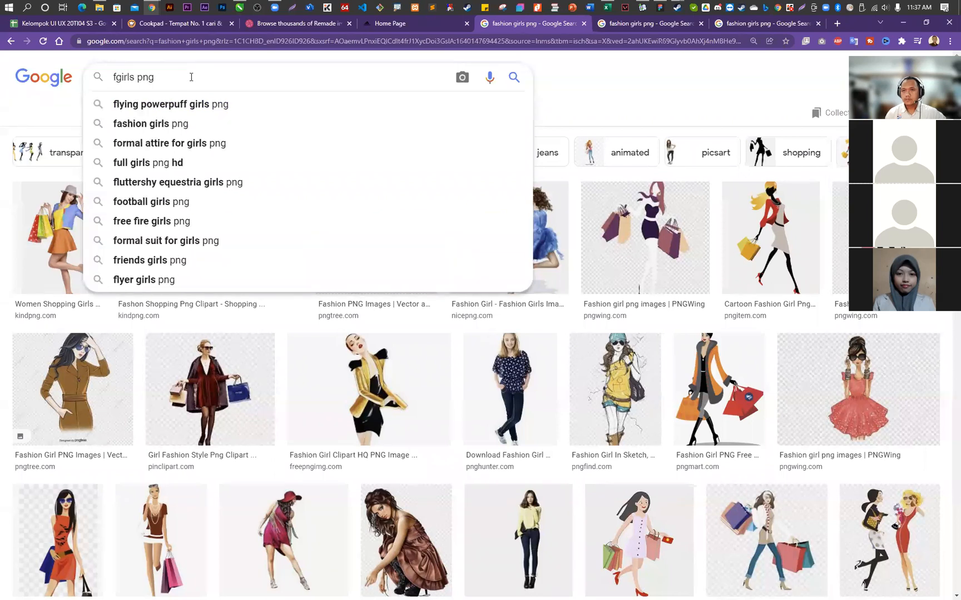
pyautogui.press('Return')
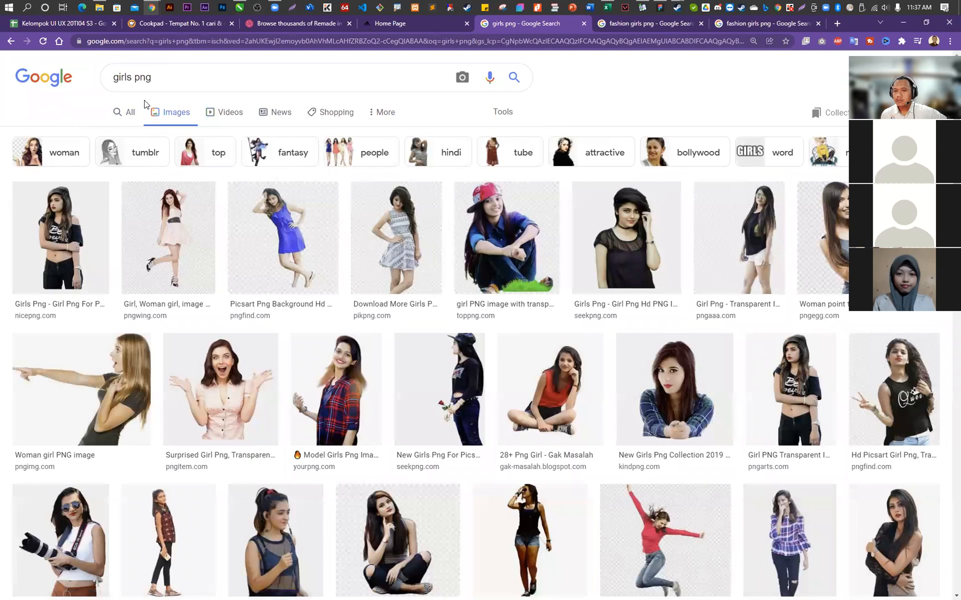
# - Search Google Images for "fashion girls png" and narrow the results to model
pyautogui.click(113, 79)
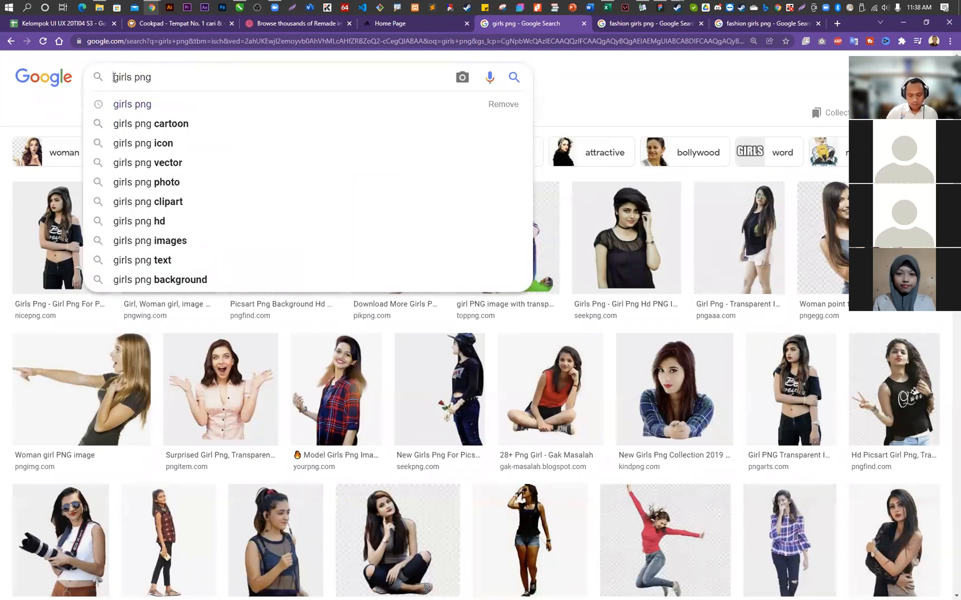
pyautogui.write('fashion')
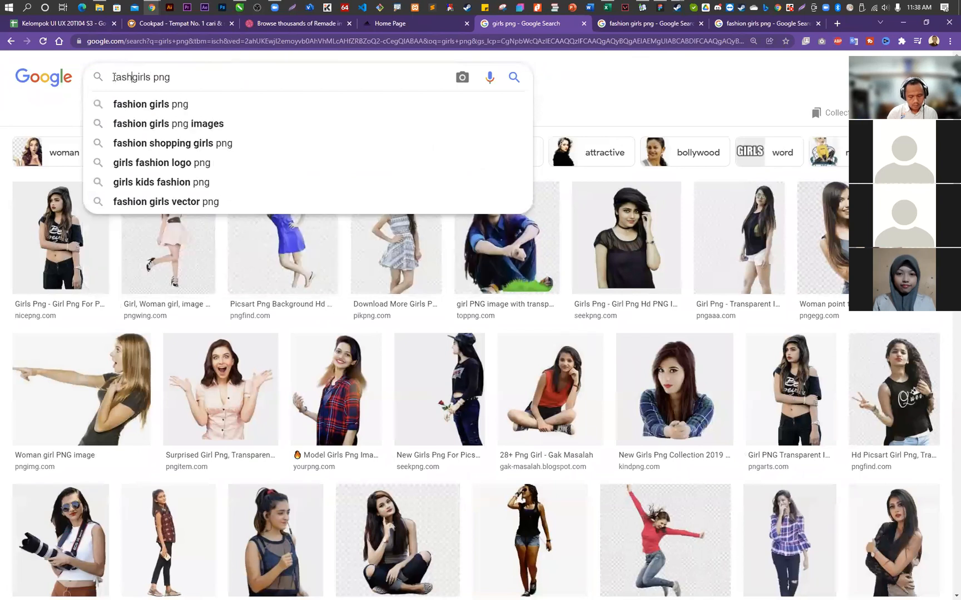
pyautogui.press('Return')
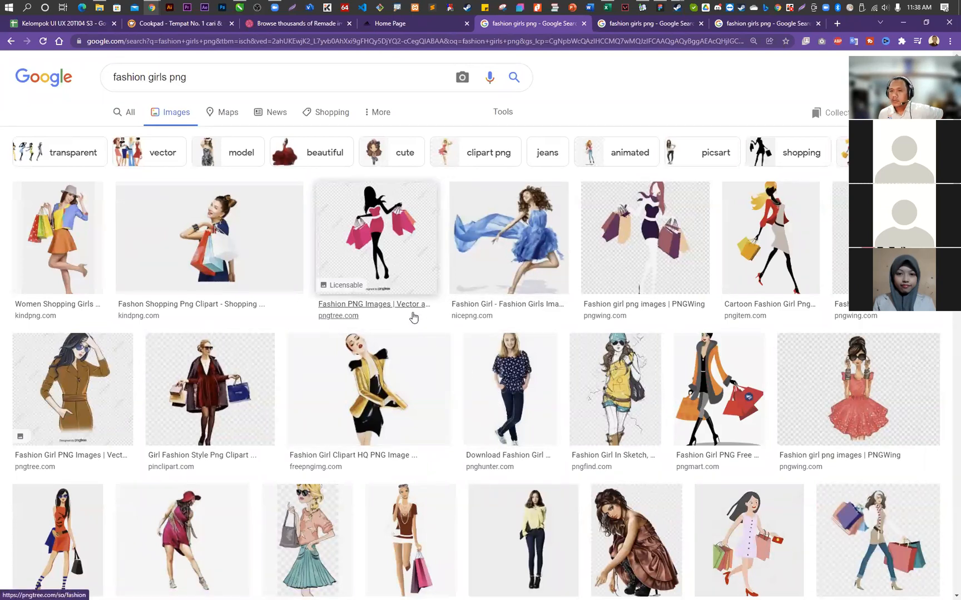
pyautogui.click(223, 150)
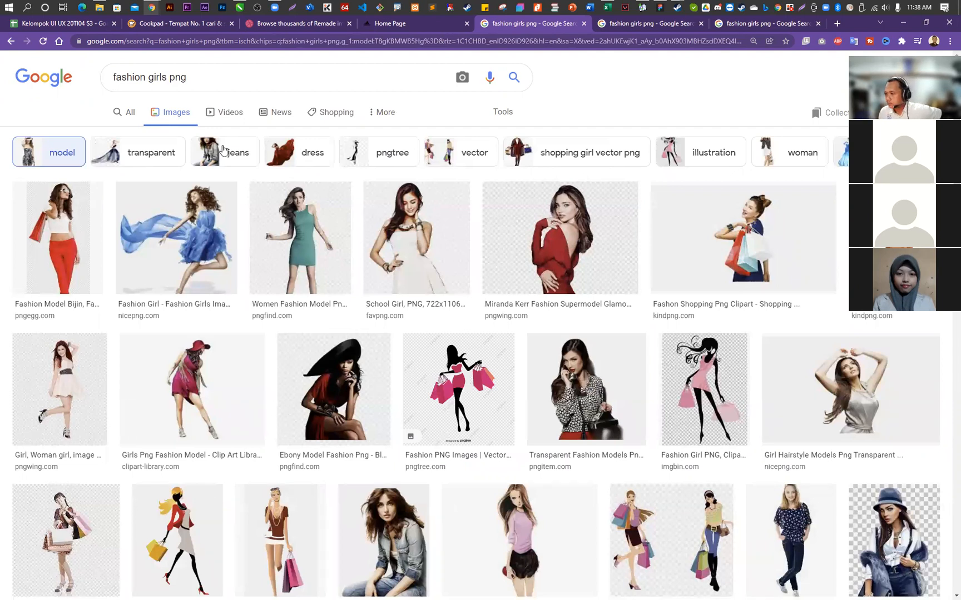
# - Find the "My Tubes Png Fashion Girls" photo of the woman in red among the model results and open it in a new tab
pyautogui.scroll(-3, 455, 341)
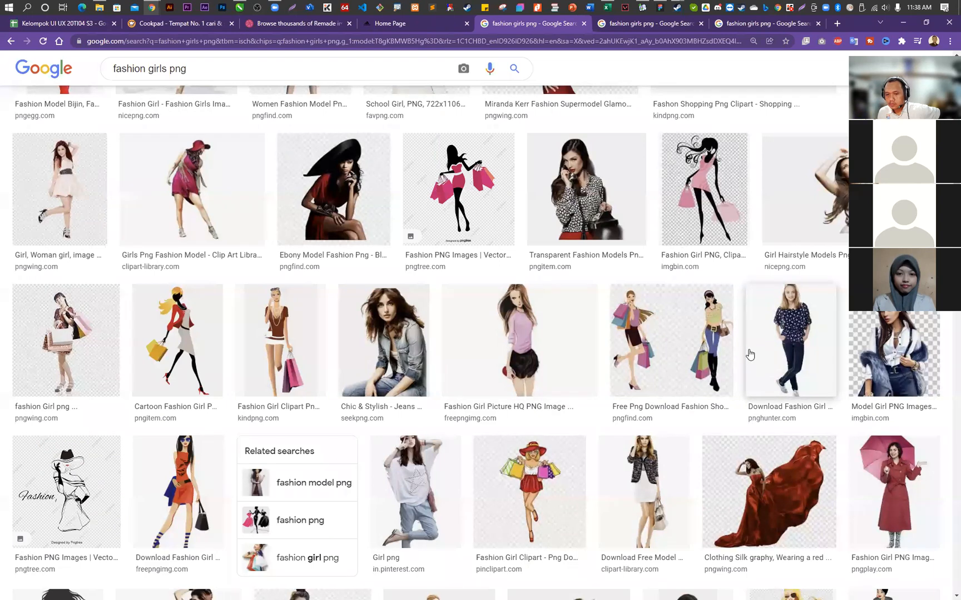
pyautogui.scroll(-3, 749, 354)
pyautogui.scroll(-2, 749, 354)
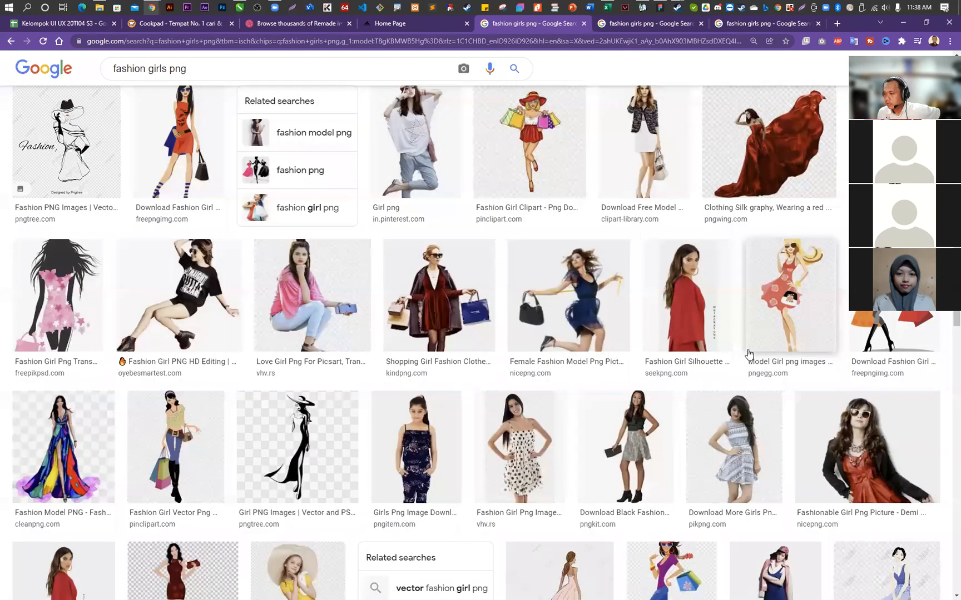
pyautogui.scroll(-2, 749, 354)
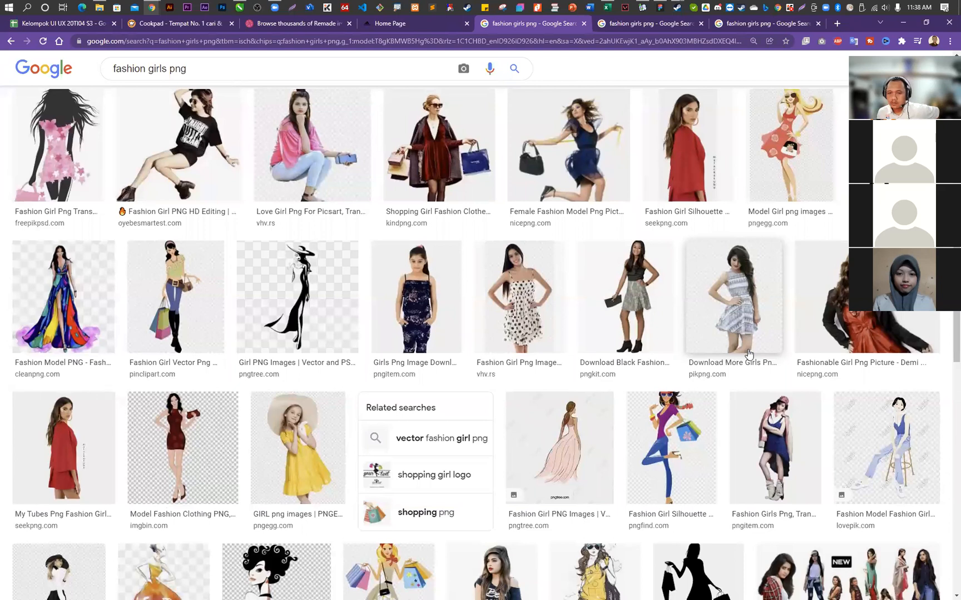
pyautogui.scroll(-2, 749, 354)
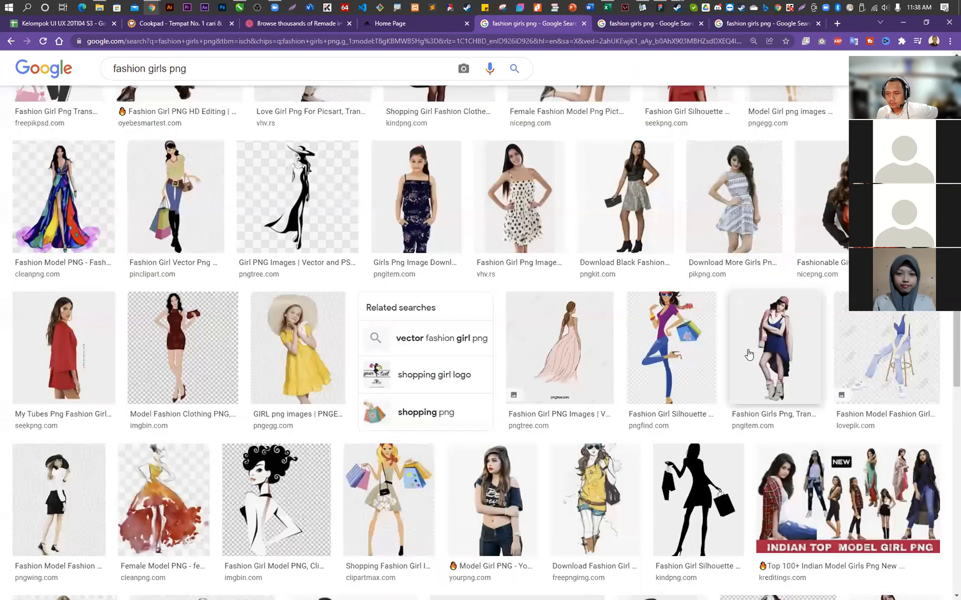
pyautogui.scroll(-2, 748, 354)
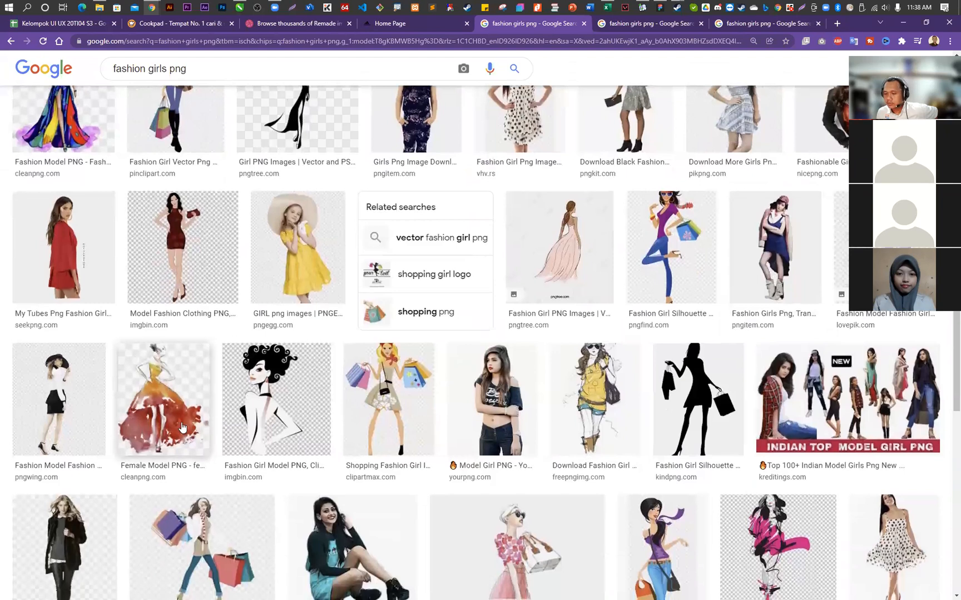
pyautogui.scroll(-3, 107, 428)
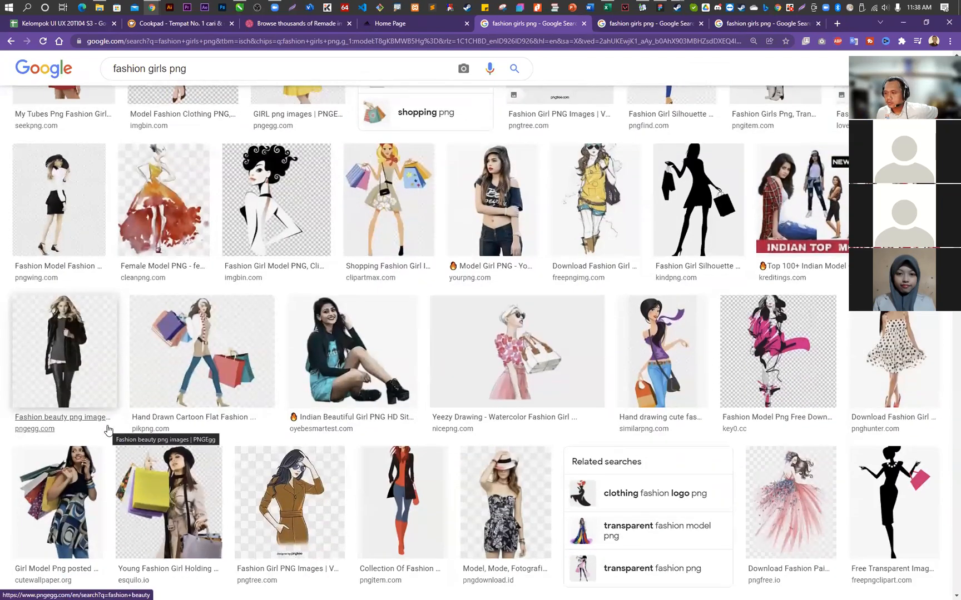
pyautogui.scroll(3, 95, 414)
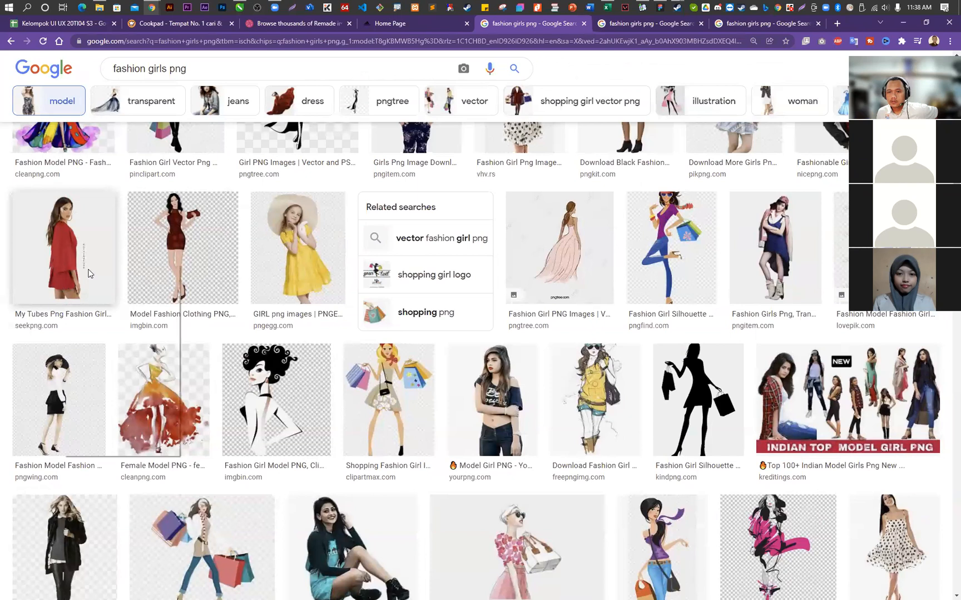
pyautogui.middleClick(62, 266)
pyautogui.click(560, 24)
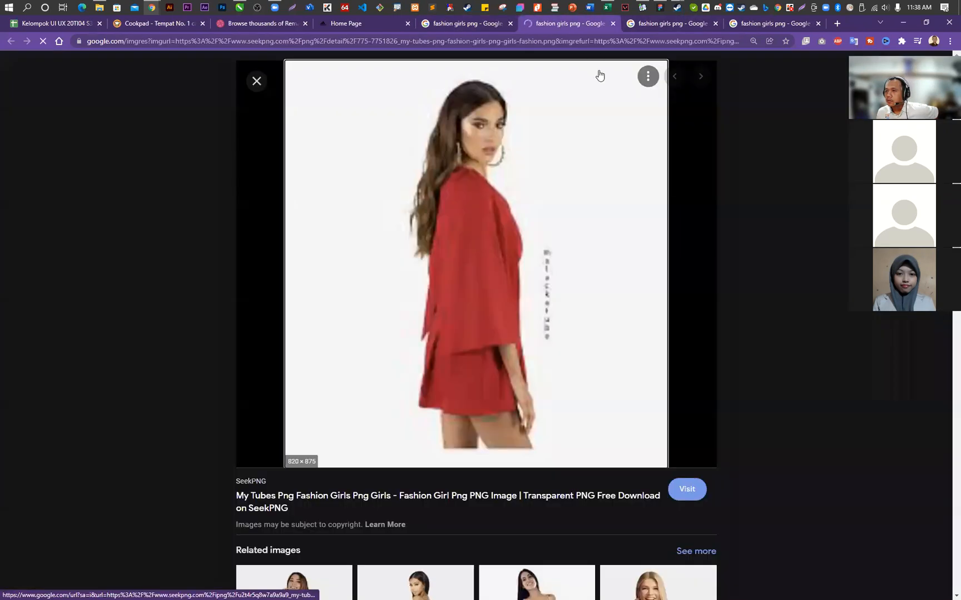
# - Open the "Summer Clothes For Women Png" photo from the related images of the woman in red
pyautogui.scroll(-2, 778, 285)
pyautogui.scroll(2, 778, 287)
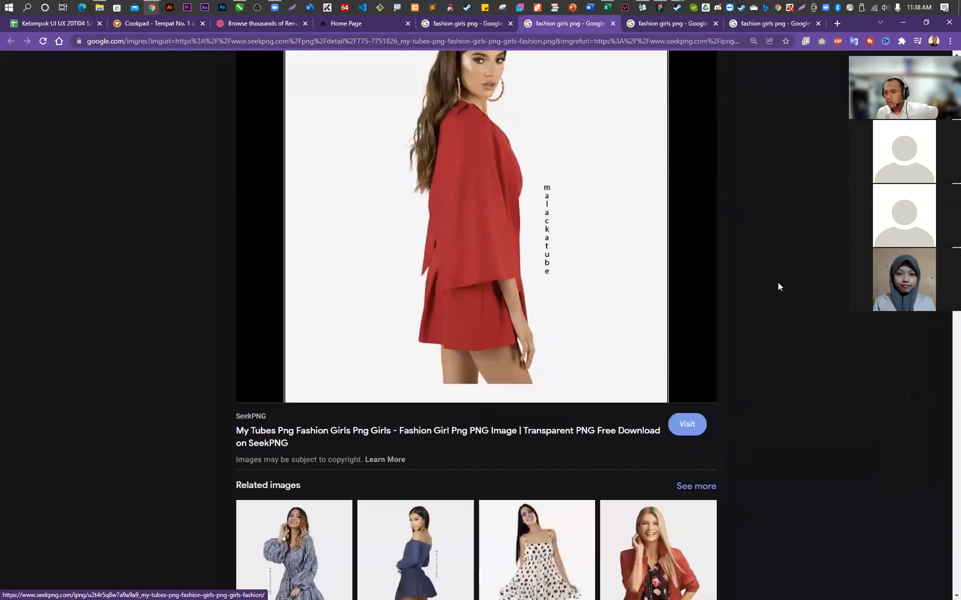
pyautogui.scroll(-3, 778, 286)
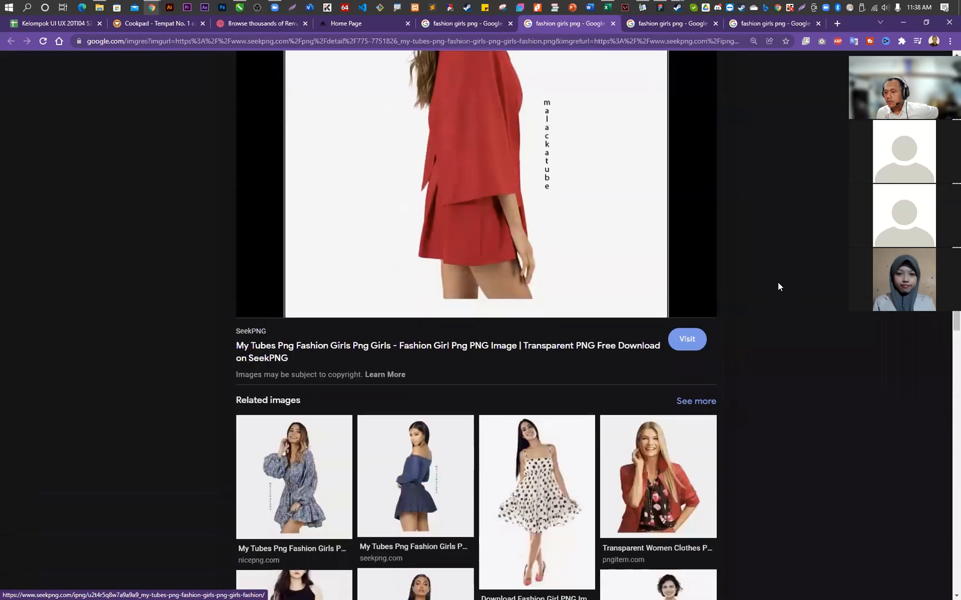
pyautogui.scroll(-3, 778, 287)
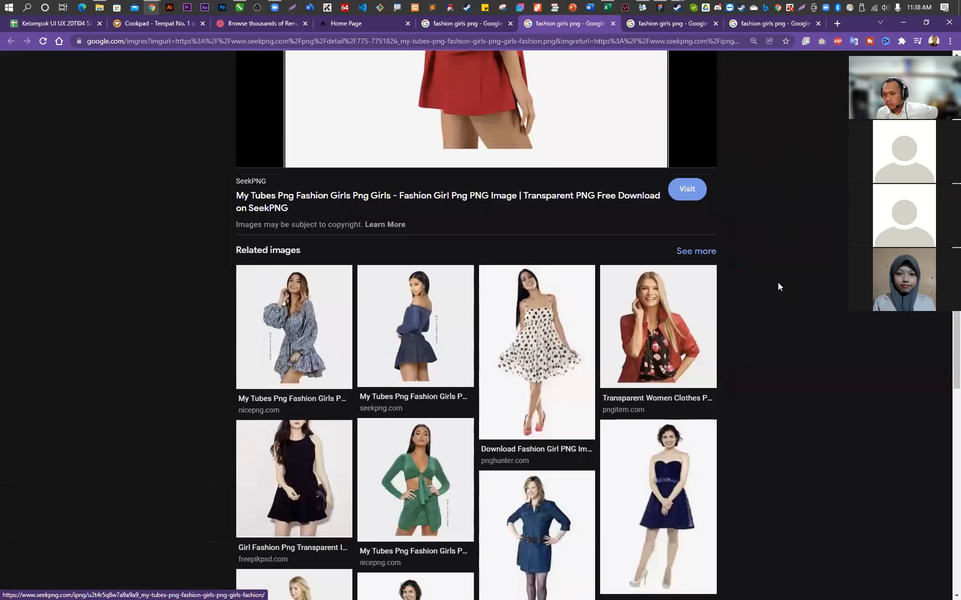
pyautogui.scroll(-3, 778, 287)
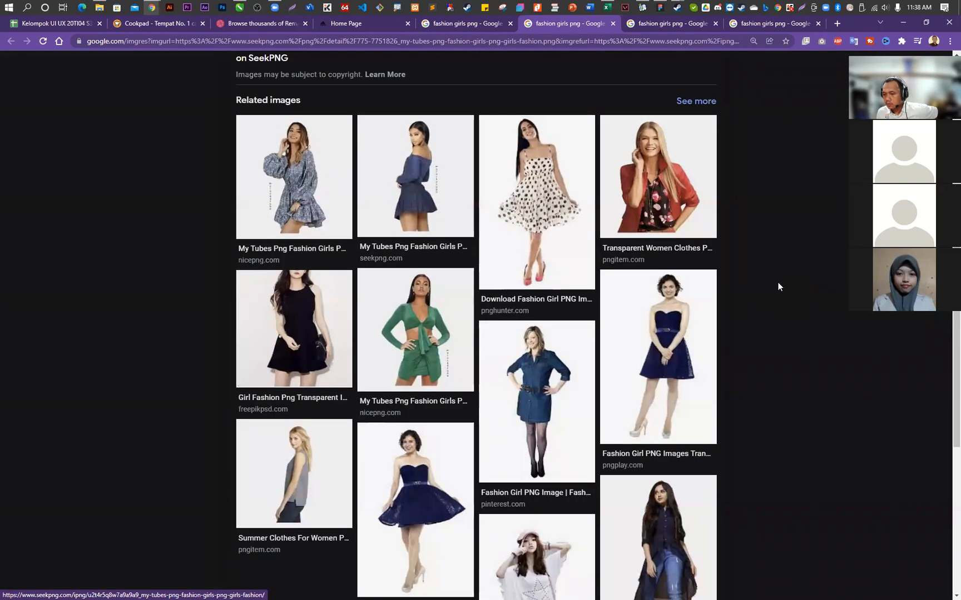
pyautogui.click(319, 479)
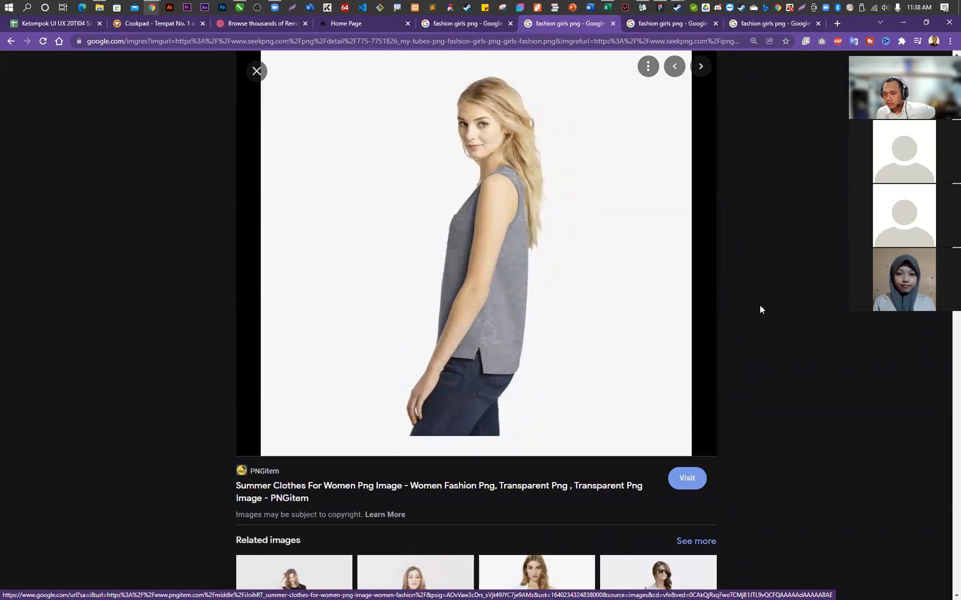
# - Browse the related images and open the PNGitem page of the "Summer Clothes For Women Png" photo in a new tab
pyautogui.scroll(-1, 760, 309)
pyautogui.scroll(-2, 760, 310)
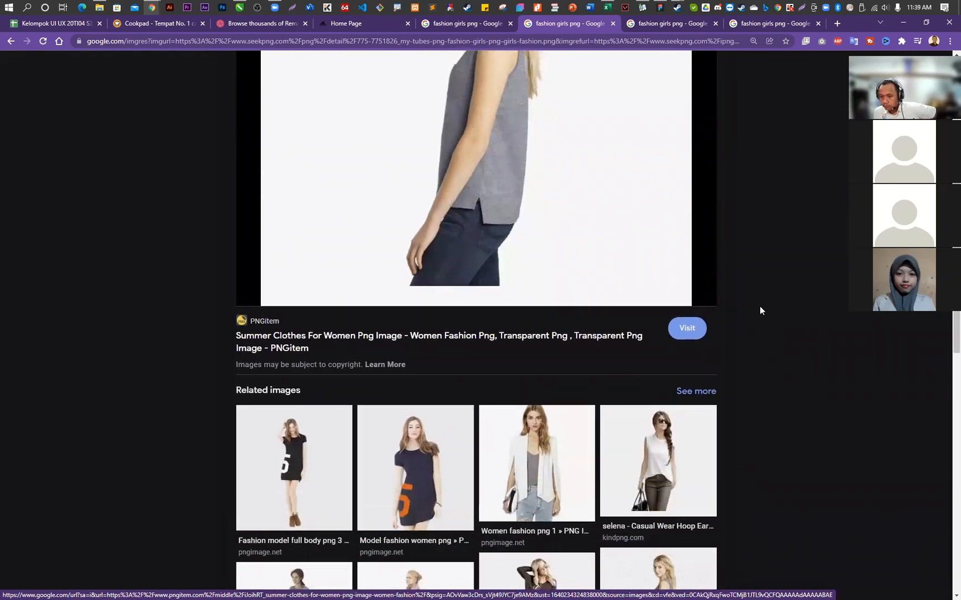
pyautogui.scroll(-2, 760, 311)
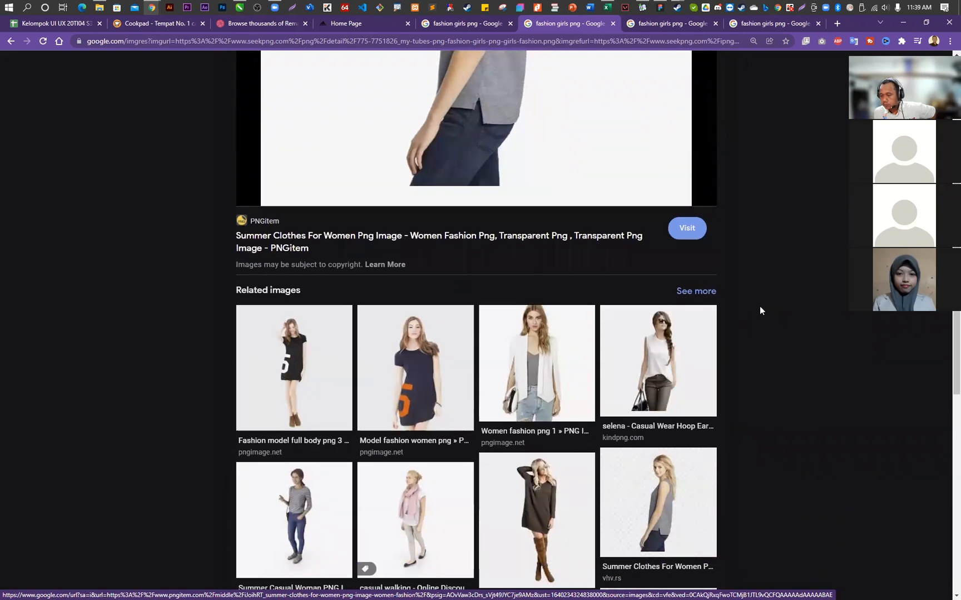
pyautogui.scroll(-4, 761, 309)
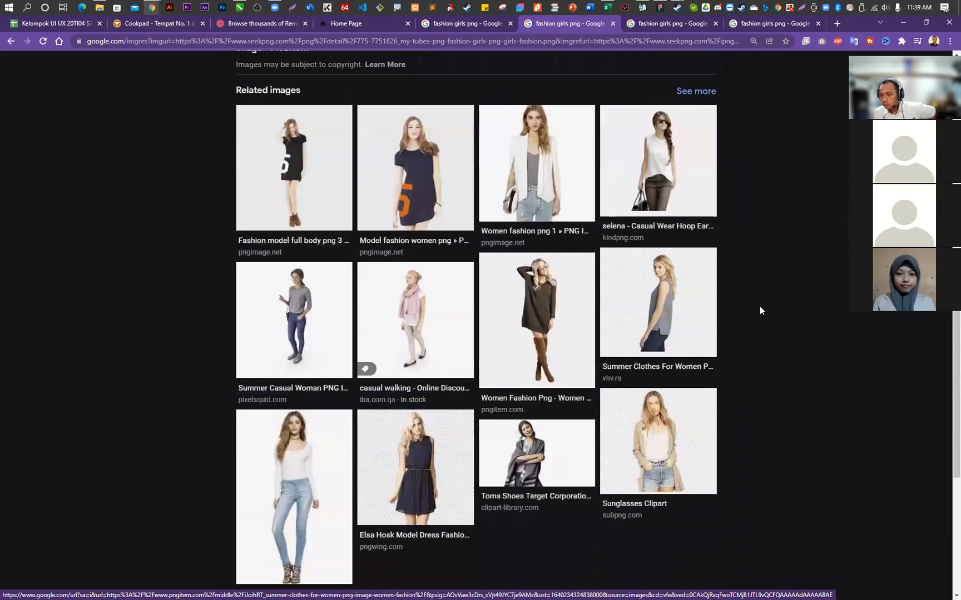
pyautogui.scroll(9, 760, 305)
pyautogui.rightClick(460, 212)
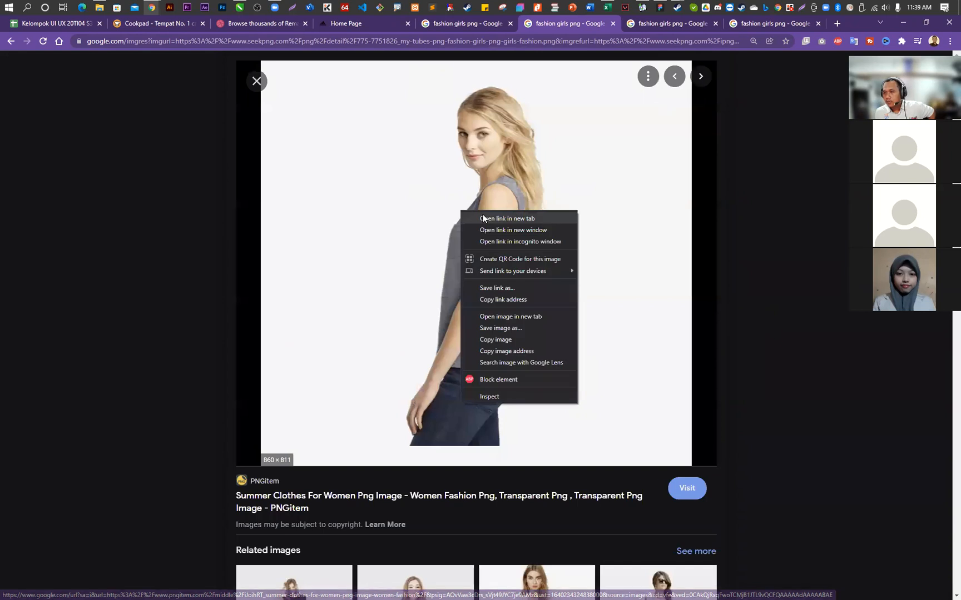
pyautogui.click(483, 218)
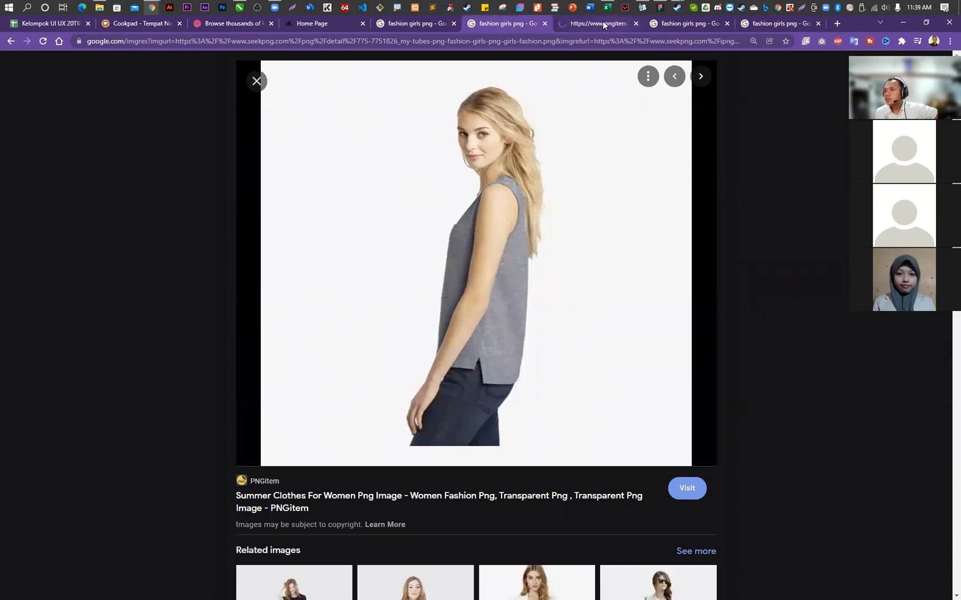
pyautogui.click(602, 24)
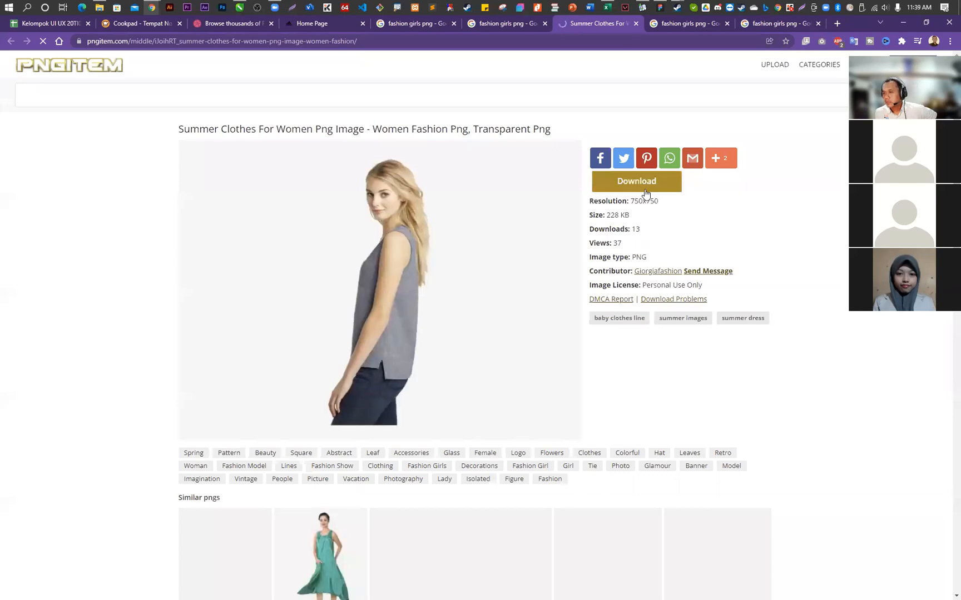
# - Download the "Summer Clothes For Women Png" image from its PNGitem page
pyautogui.click(645, 192)
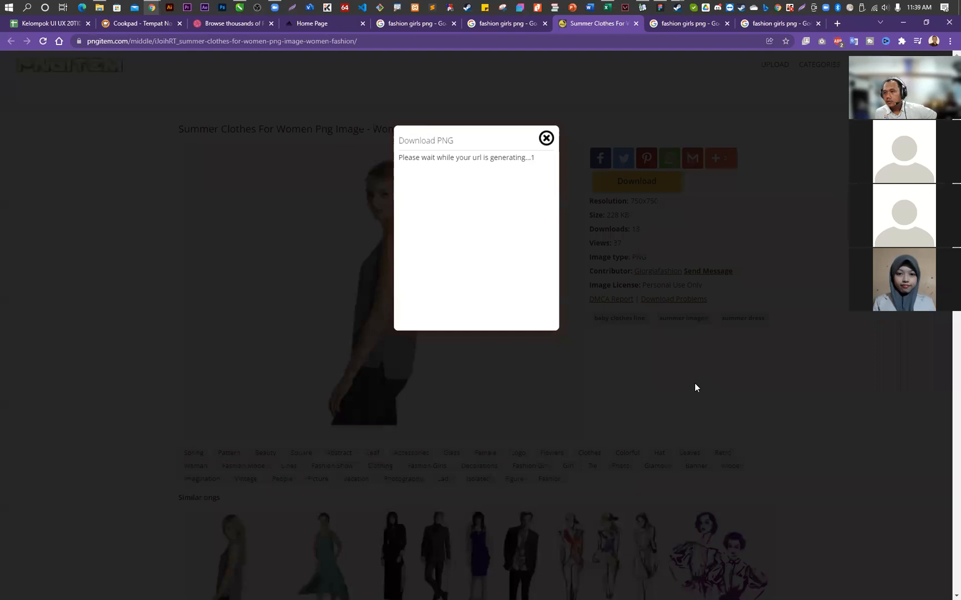
pyautogui.click(441, 307)
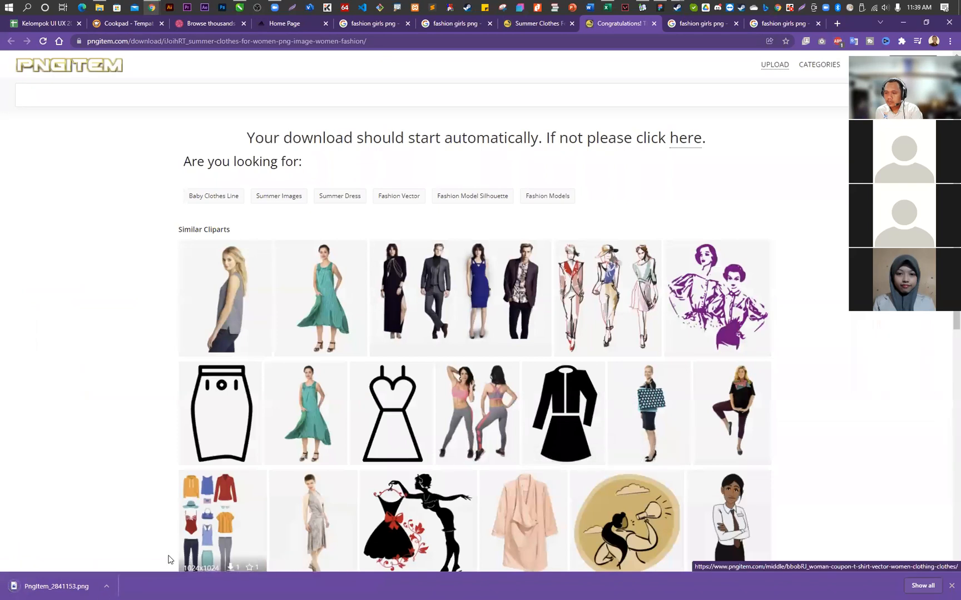
pyautogui.click(105, 587)
pyautogui.click(131, 555)
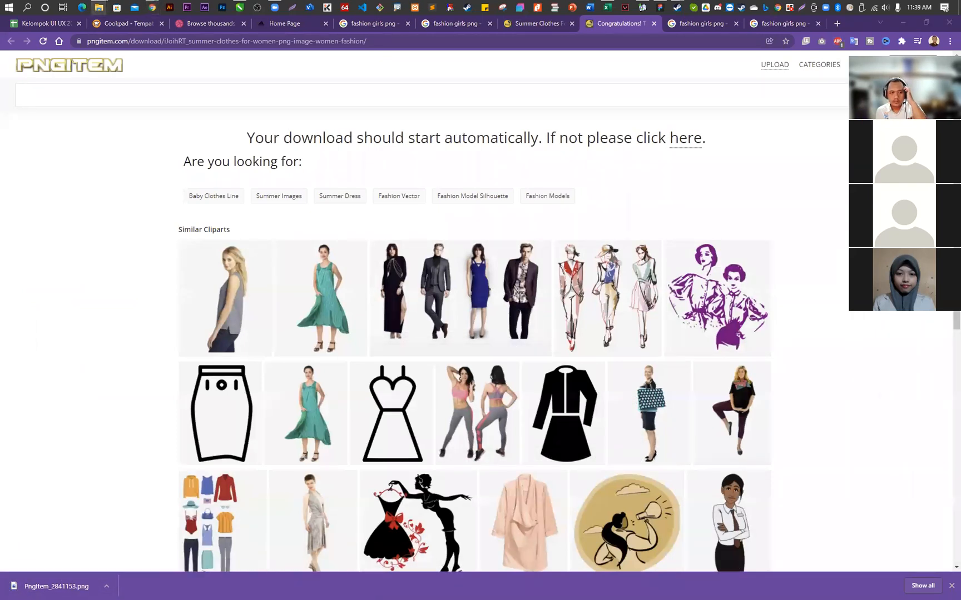
# - Switch to Figma and undo the earlier edits back to the woman's photo inside Product1, removing the grey rectangle, and collapse the Setting Button layers
pyautogui.click(660, 7)
pyautogui.moveTo(425, 307); pyautogui.dragTo(469, 314)
pyautogui.click(300, 333)
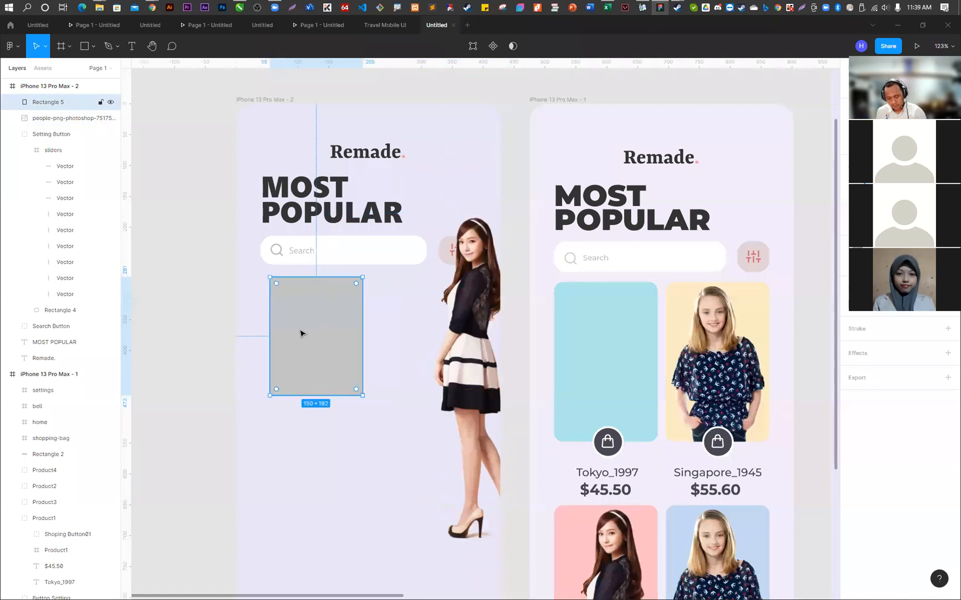
pyautogui.press('Delete')
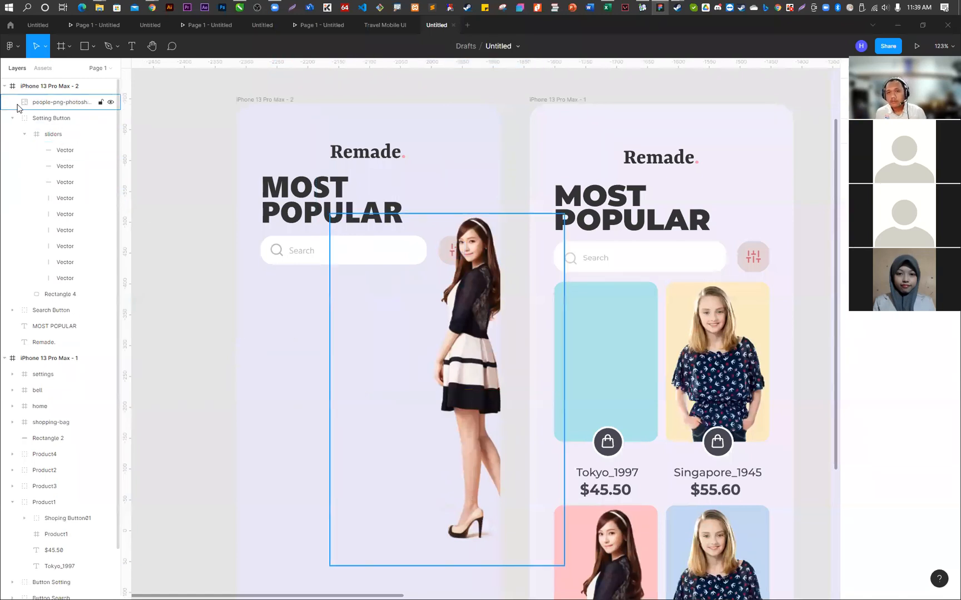
pyautogui.click(475, 311)
pyautogui.hotkey('ctrl', 'z')
pyautogui.hotkey('ctrl', 'z')
pyautogui.hotkey('ctrl', 'z')
pyautogui.hotkey('ctrl', 'z')
pyautogui.hotkey('ctrl', 'z')
pyautogui.hotkey('ctrl', 'z')
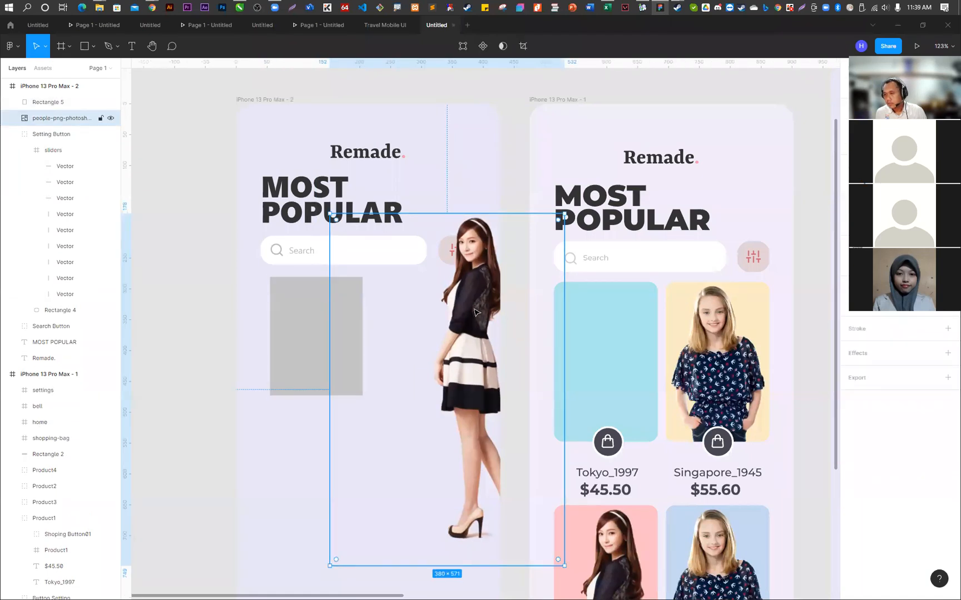
pyautogui.hotkey('ctrl', 'z')
pyautogui.hotkey('ctrl', 'z')
pyautogui.hotkey('ctrl', 'z')
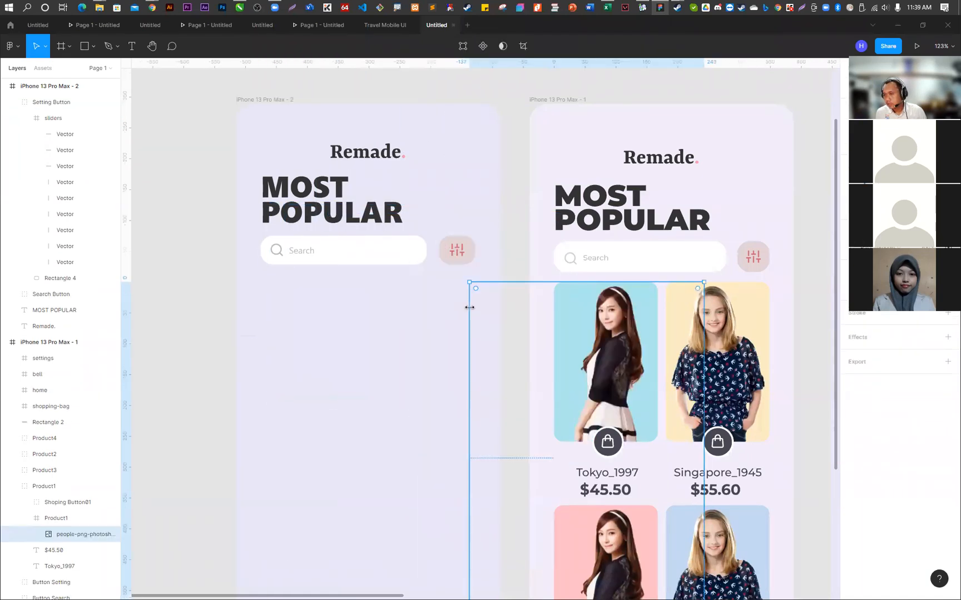
pyautogui.click(512, 180)
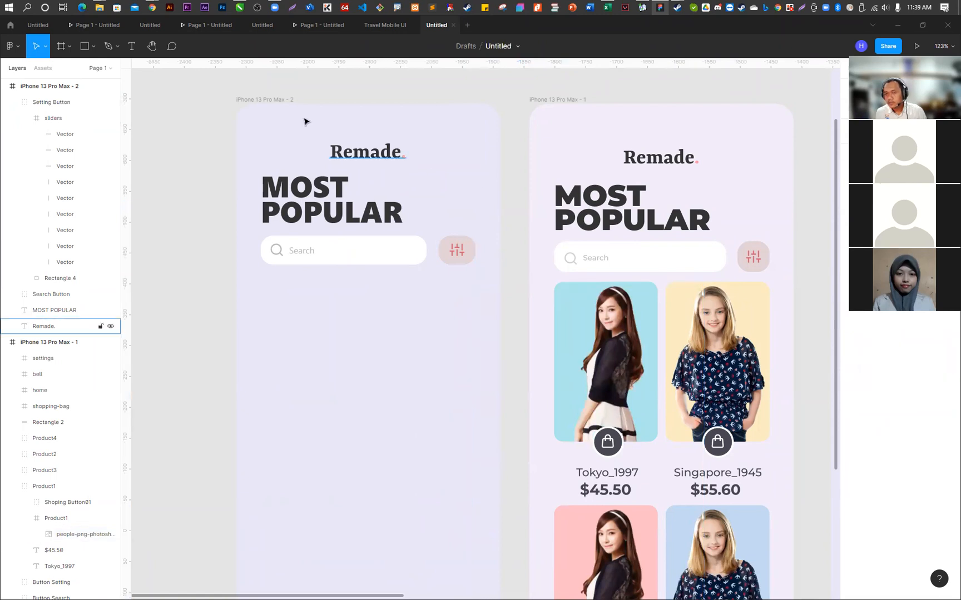
pyautogui.click(13, 102)
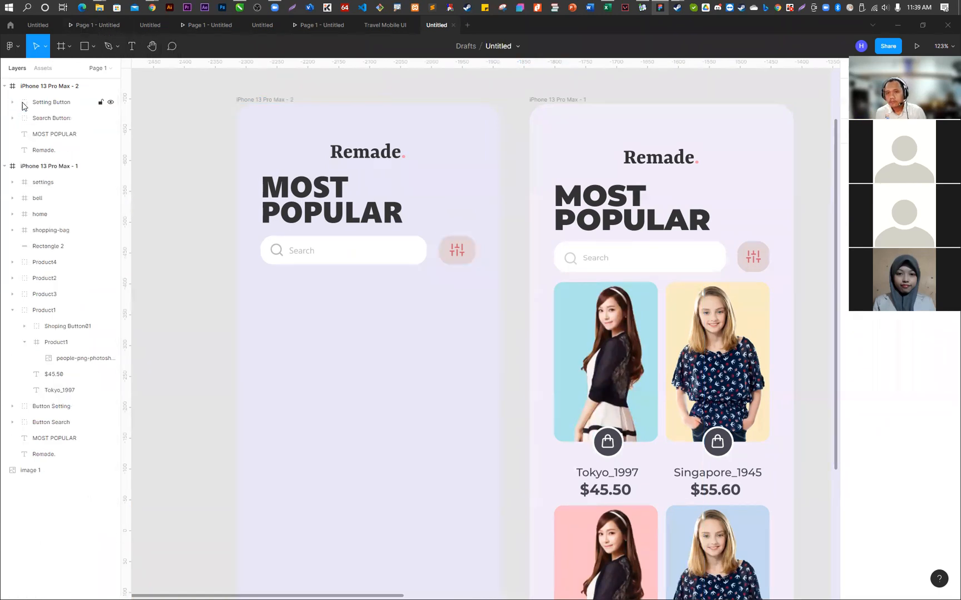
# - Add a 100 × 100 frame filled with the first reference card's light blue, AEE7ED, left-aligned below the search bar on the second iPhone frame
pyautogui.click(60, 46)
pyautogui.click(321, 346)
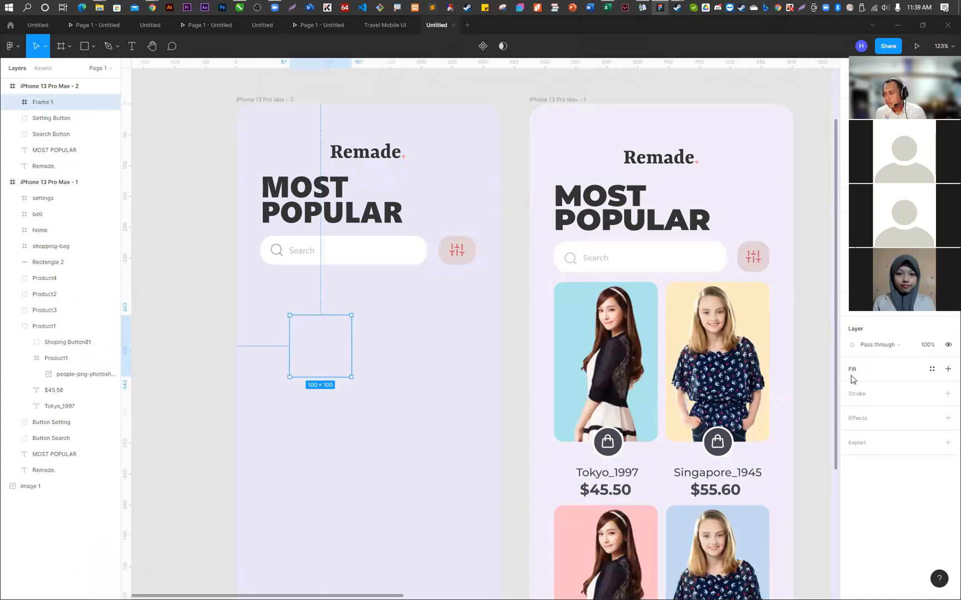
pyautogui.click(852, 375)
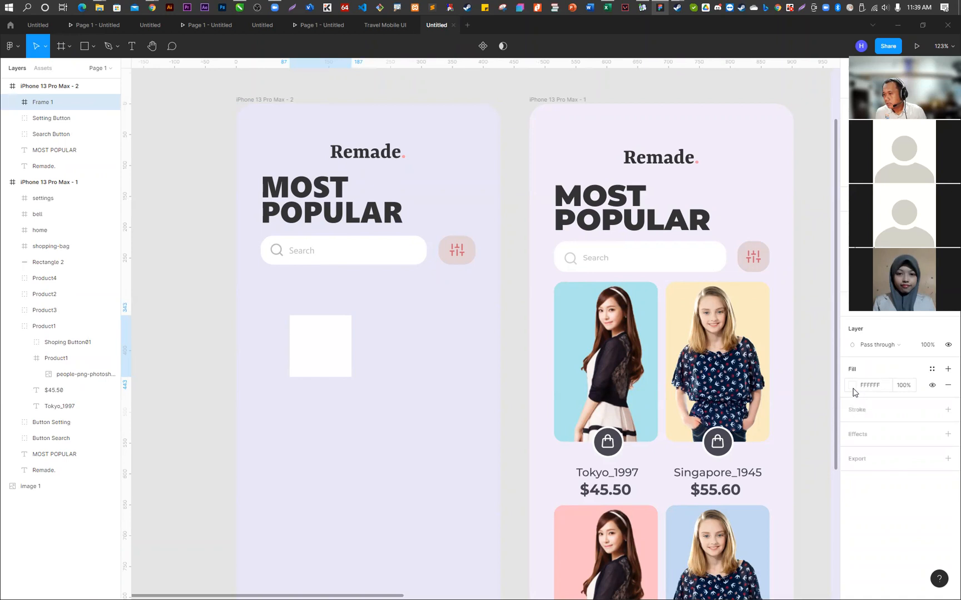
pyautogui.click(852, 387)
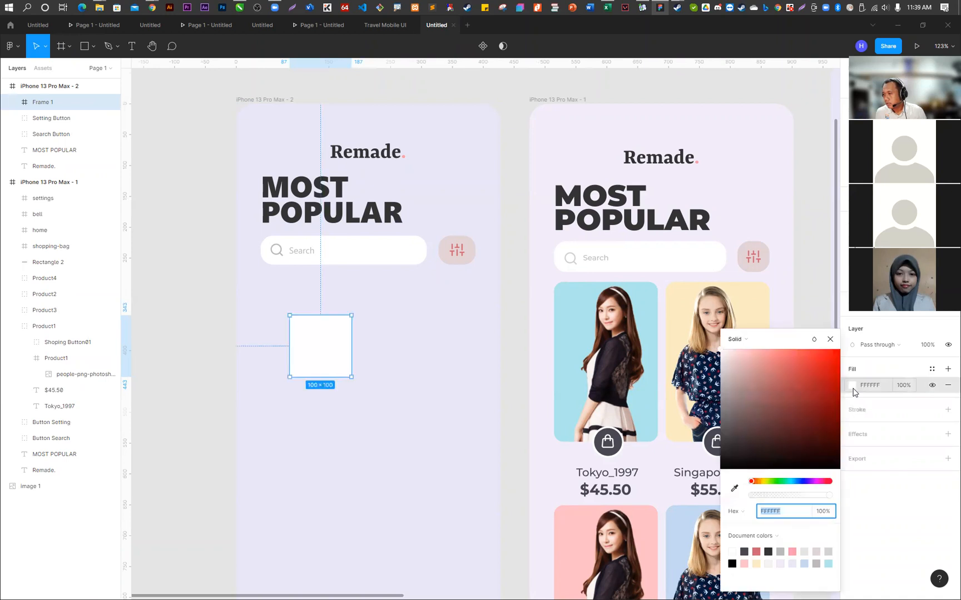
pyautogui.click(732, 488)
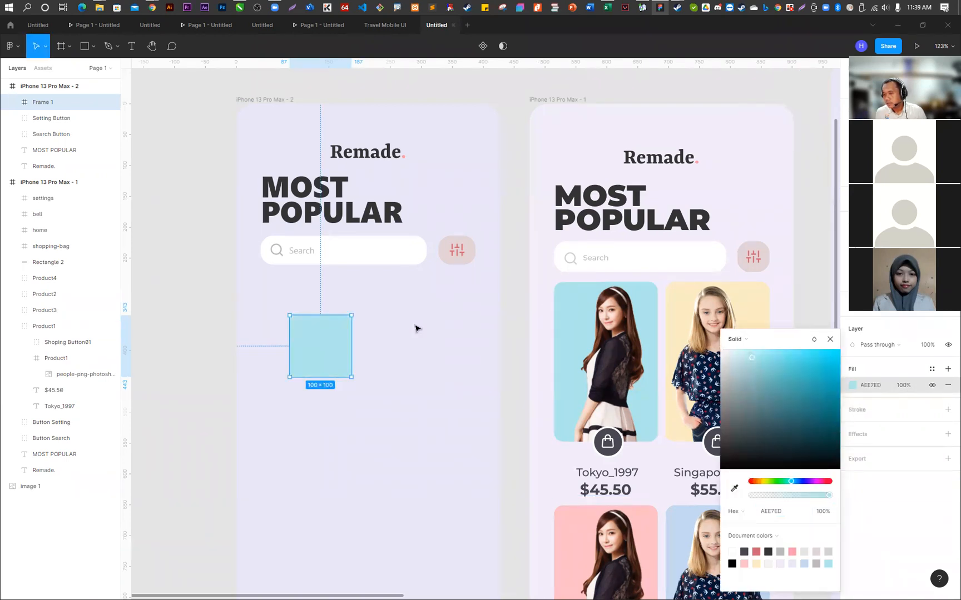
pyautogui.moveTo(311, 343); pyautogui.dragTo(279, 309)
pyautogui.click(830, 339)
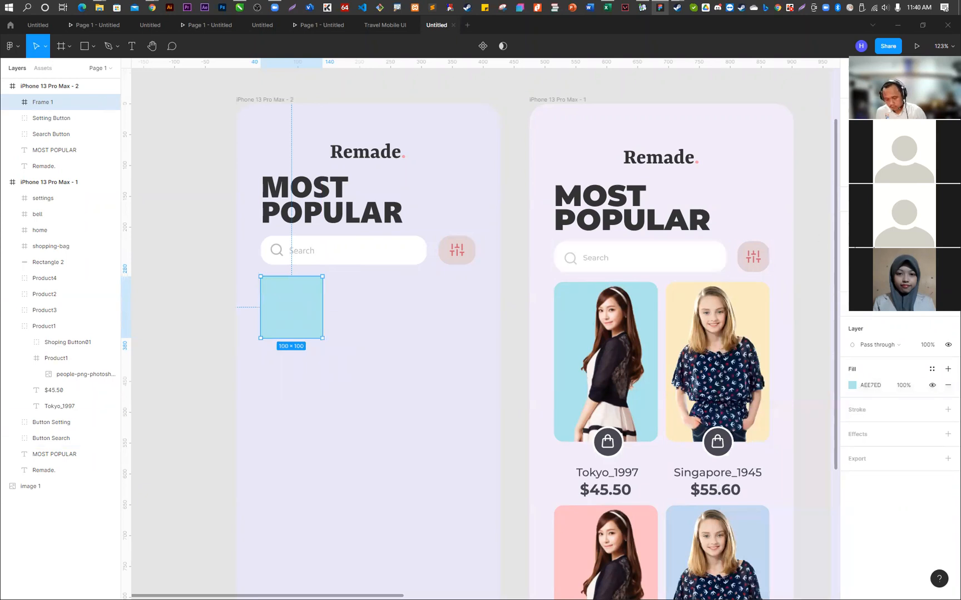
pyautogui.press('1')
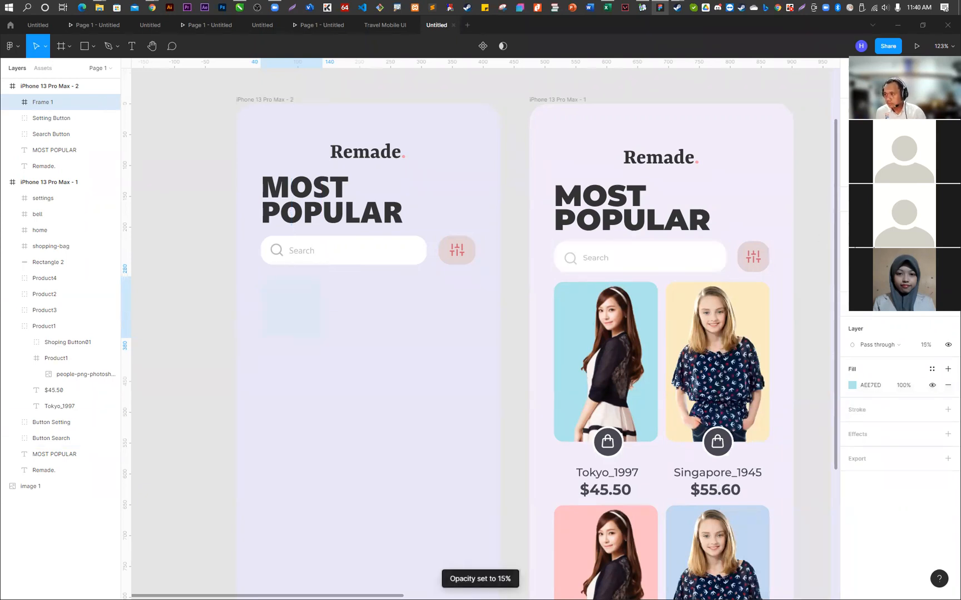
pyautogui.press('Return')
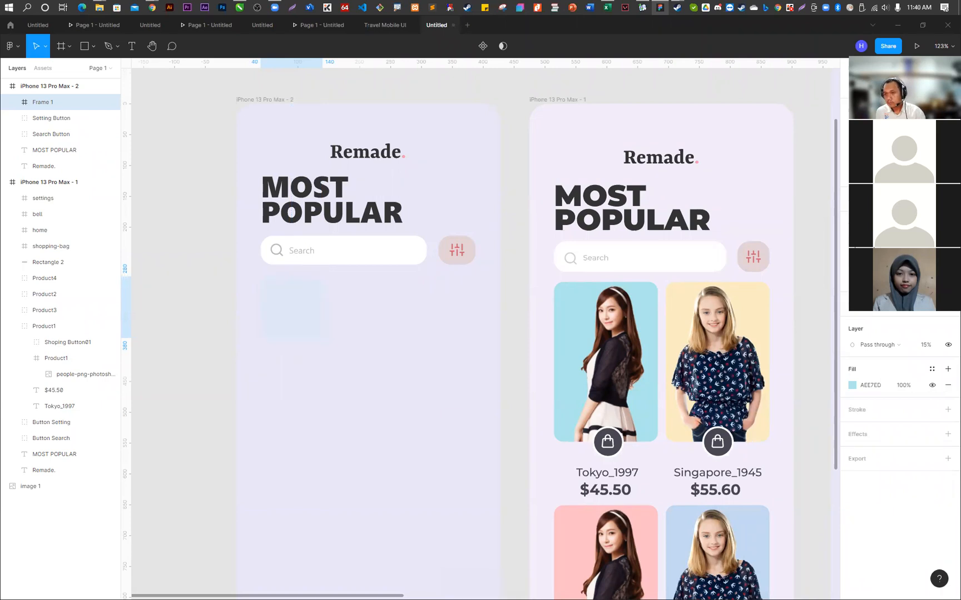
pyautogui.click(924, 346)
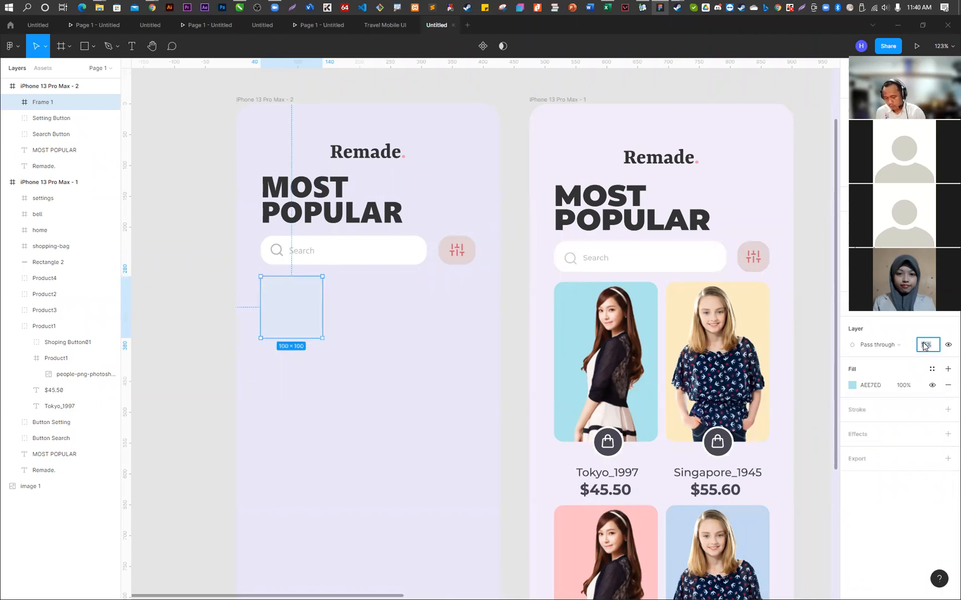
pyautogui.write('100')
pyautogui.press('Return')
# - Resize the light blue frame to 168 × 238, matching the width of the Tokyo_1997 reference card
pyautogui.moveTo(293, 341); pyautogui.dragTo(293, 423)
pyautogui.moveTo(322, 355); pyautogui.dragTo(371, 357)
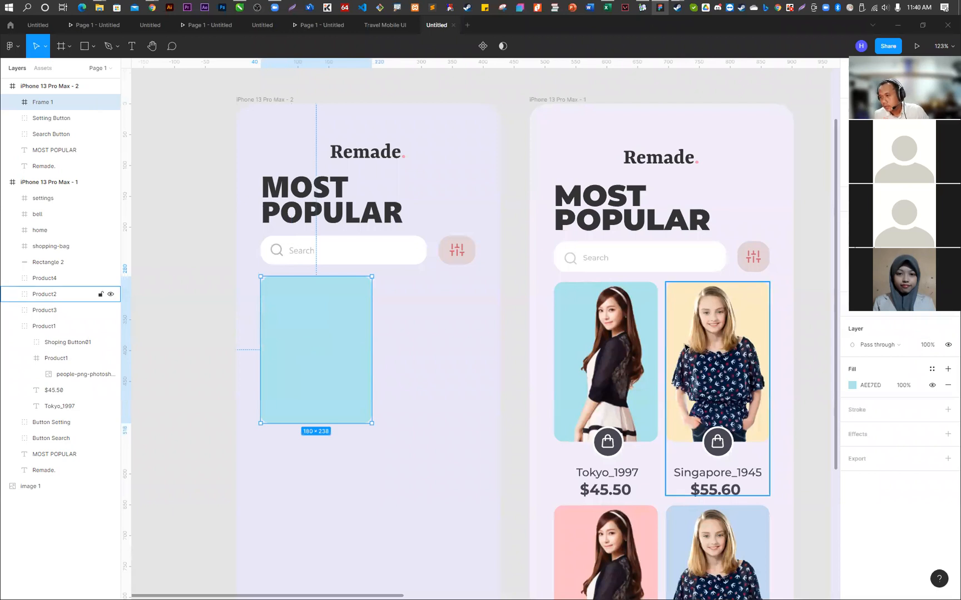
pyautogui.click(570, 312)
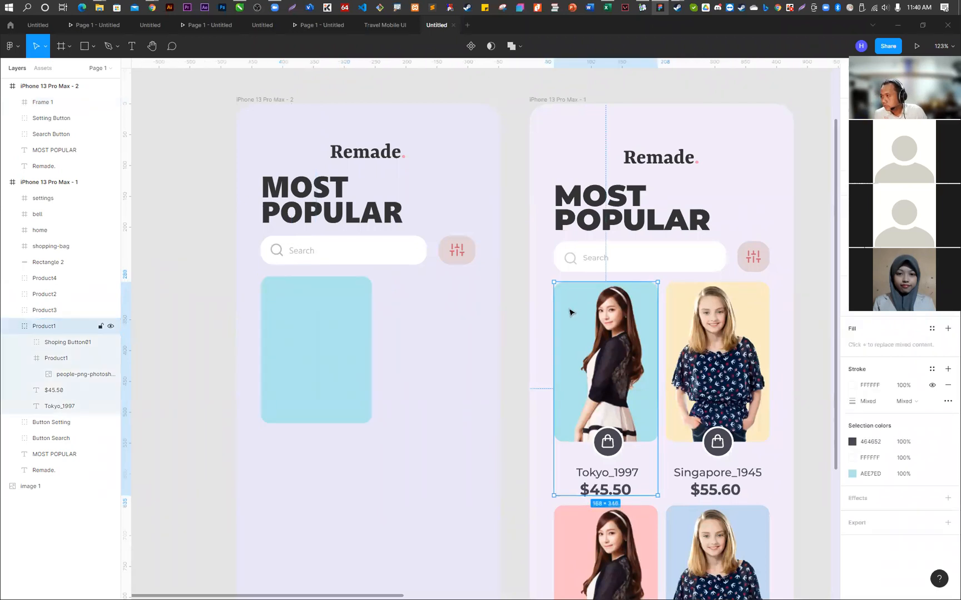
pyautogui.click(311, 350)
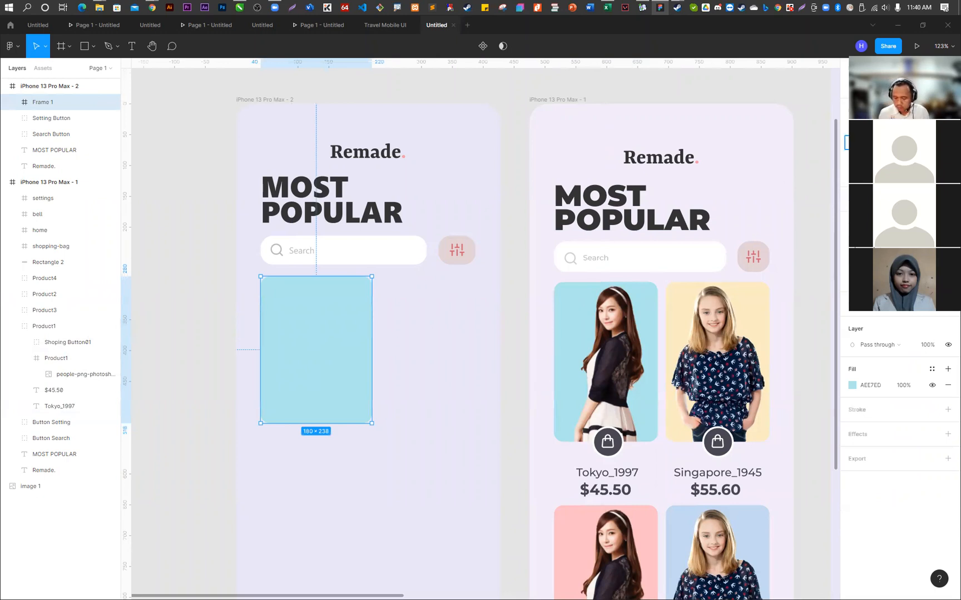
pyautogui.press('Return')
pyautogui.moveTo(323, 329); pyautogui.dragTo(368, 332)
pyautogui.hotkey('ctrl', 'z')
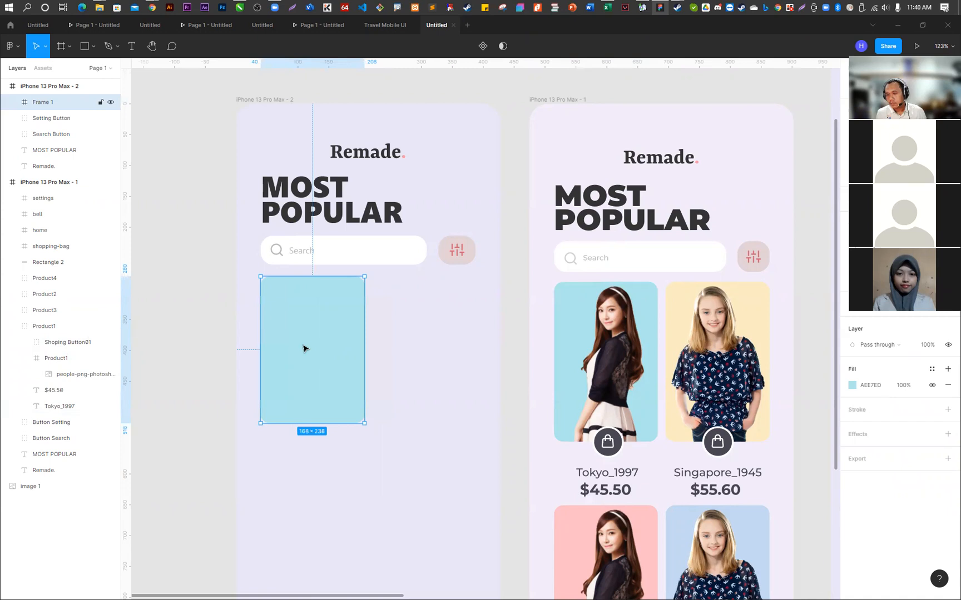
# - Duplicate the light blue frame beside itself and fill the copy with the pale yellow sampled from the Singapore_1945 card
pyautogui.moveTo(304, 348); pyautogui.dragTo(419, 348)
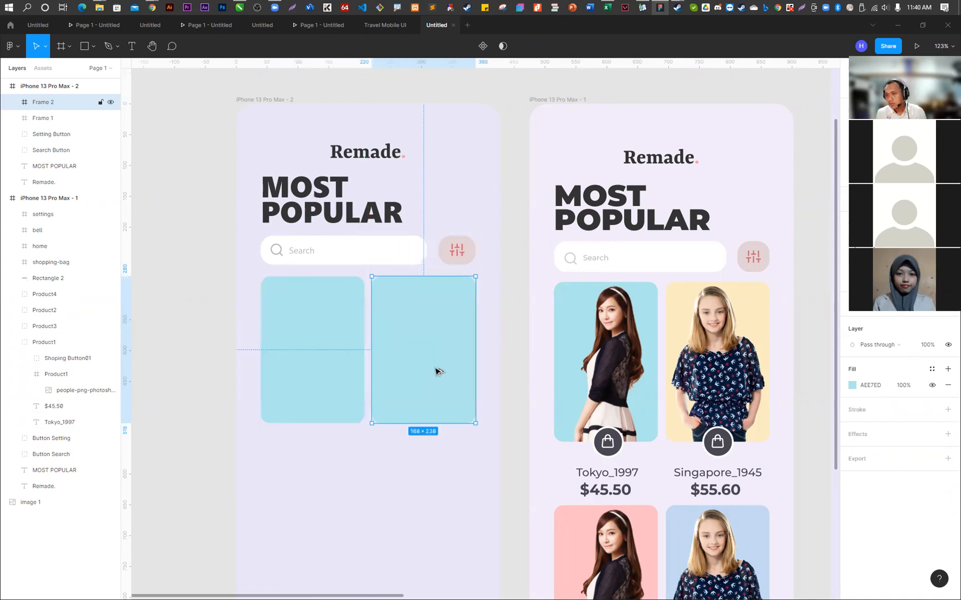
pyautogui.click(526, 348)
pyautogui.click(470, 351)
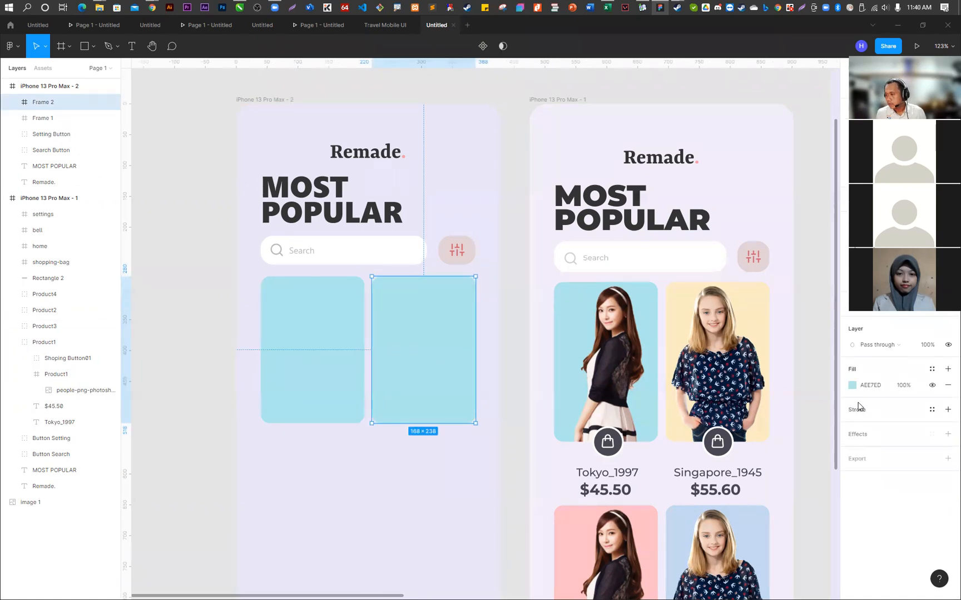
pyautogui.click(853, 385)
pyautogui.click(734, 489)
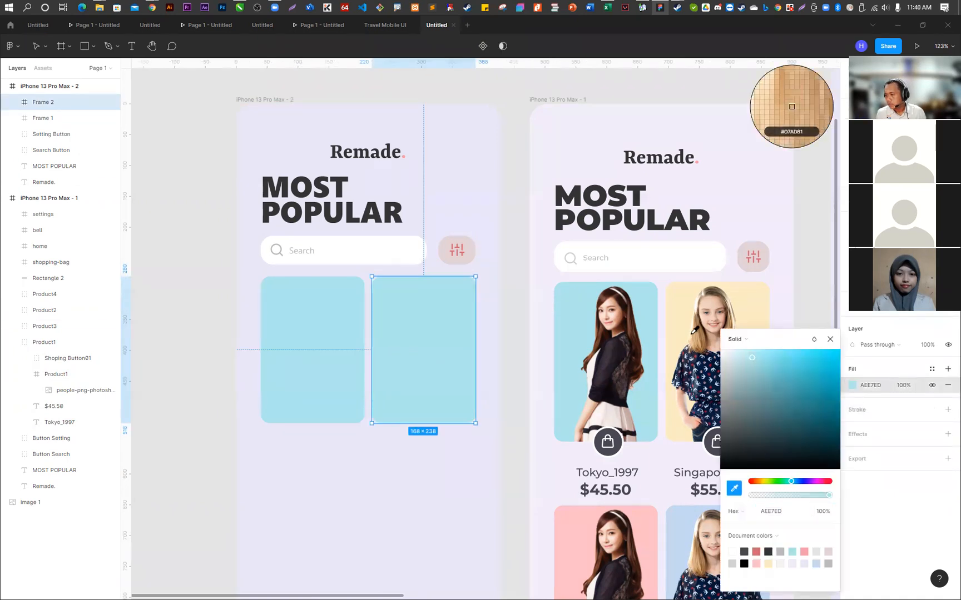
pyautogui.click(674, 306)
pyautogui.click(460, 172)
# - Place the downloaded photo PngItem_2841153 from the Downloads folder into the light blue card frame
pyautogui.click(324, 341)
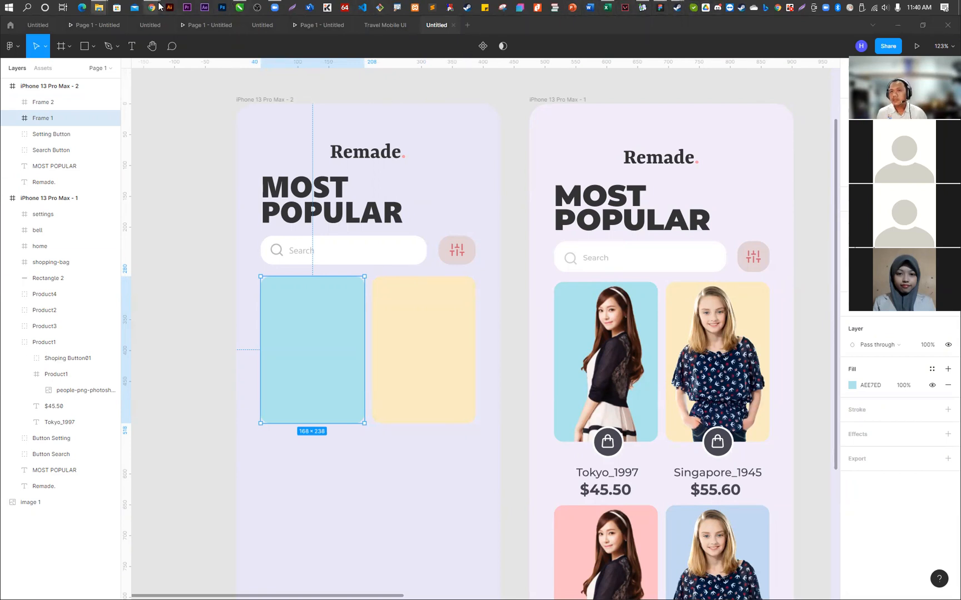
pyautogui.moveTo(152, 8)
pyautogui.click(359, 78)
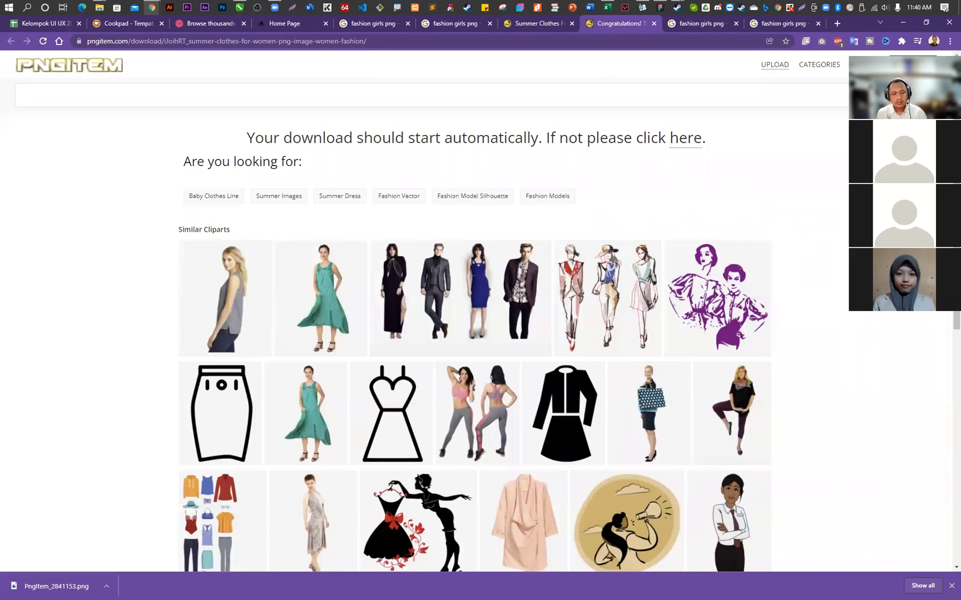
pyautogui.click(903, 22)
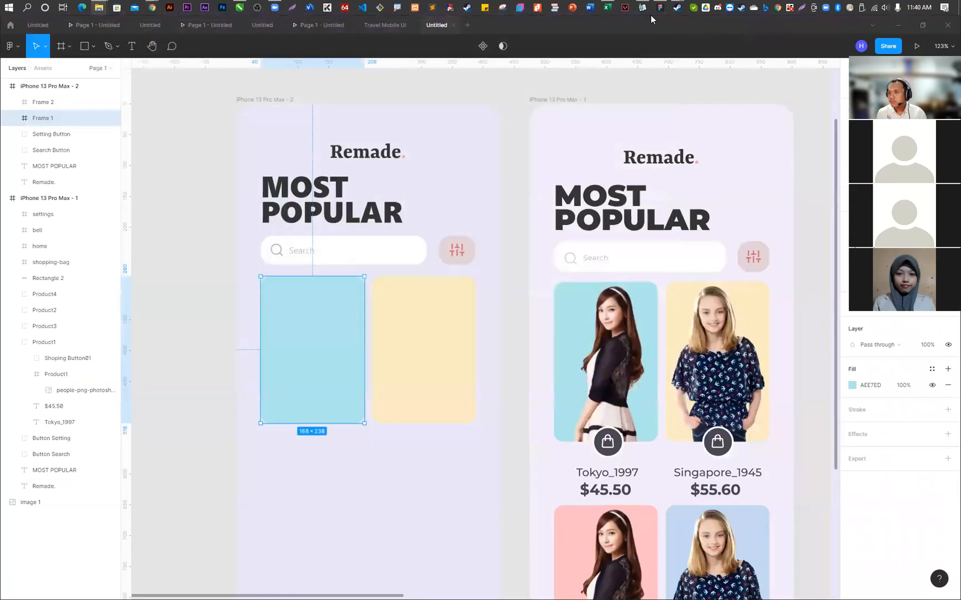
pyautogui.click(14, 47)
pyautogui.moveTo(86, 93)
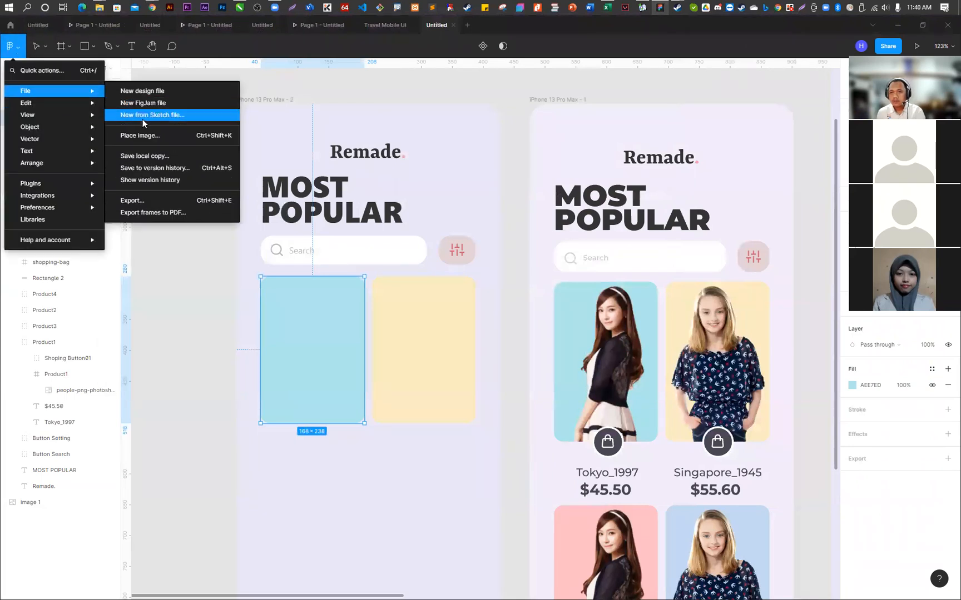
pyautogui.click(151, 138)
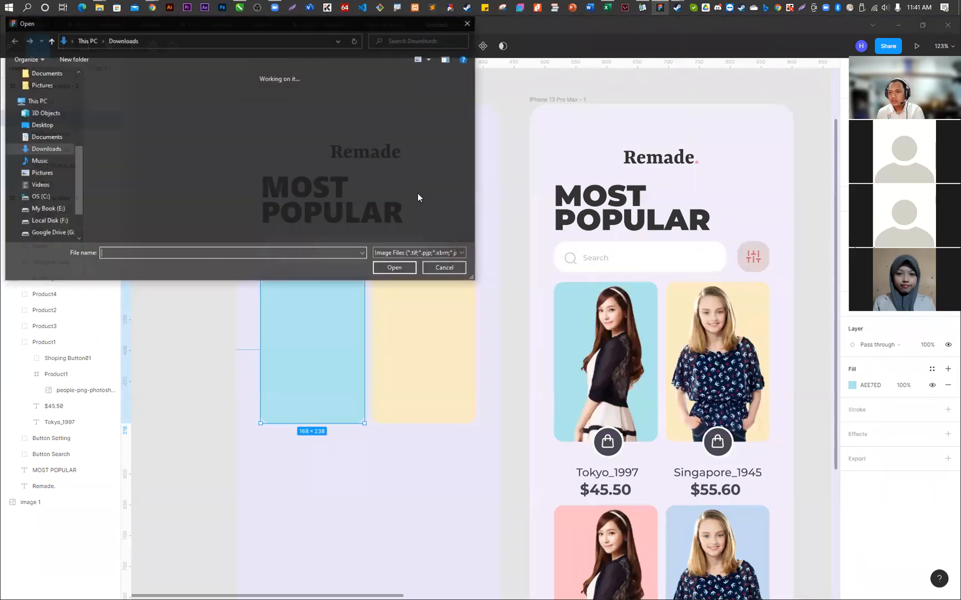
pyautogui.doubleClick(165, 111)
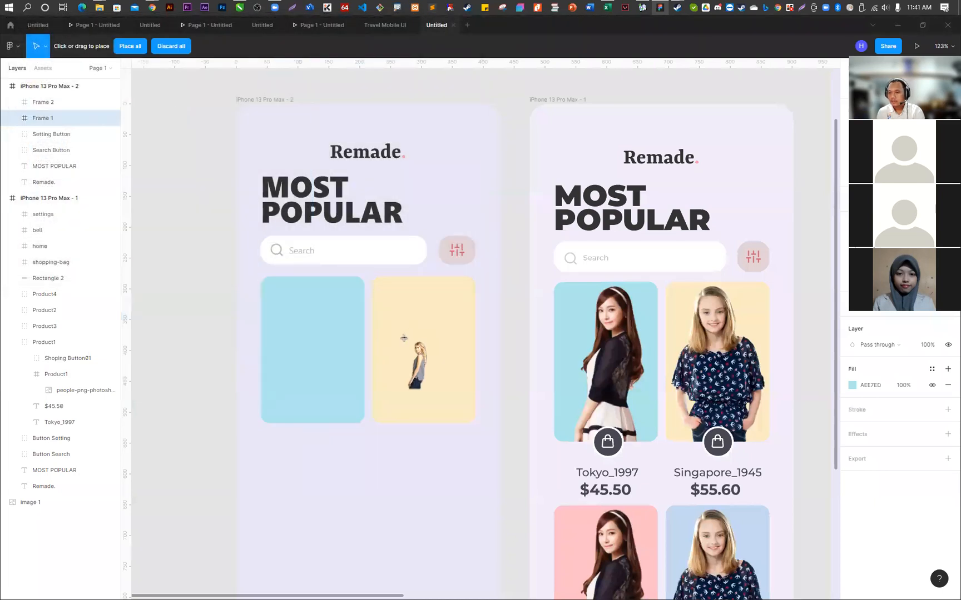
pyautogui.click(316, 352)
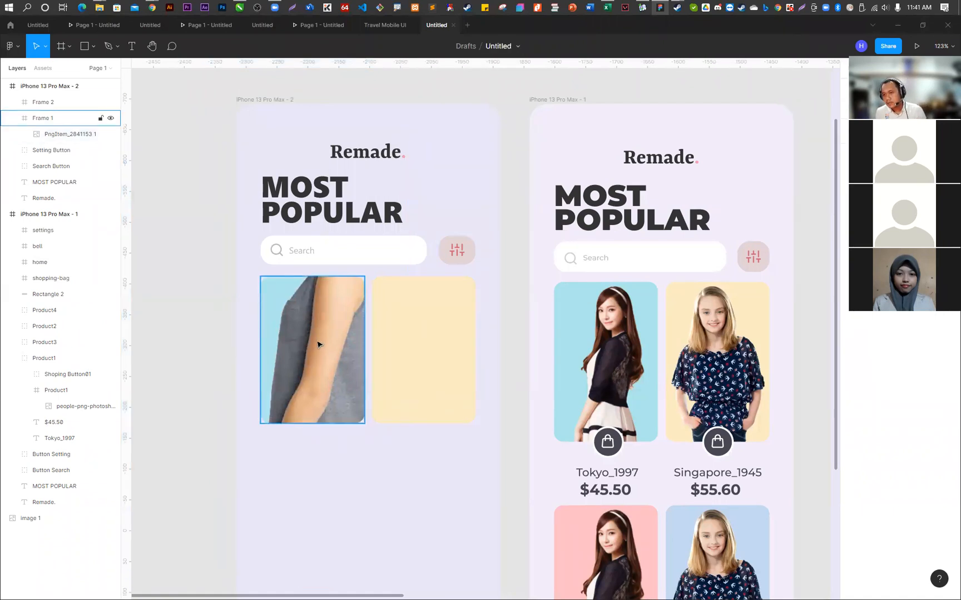
# - Scale the placed woman's photo down to 135 × 322 and position it inside the light blue card with her head near the upper edge
pyautogui.click(321, 337)
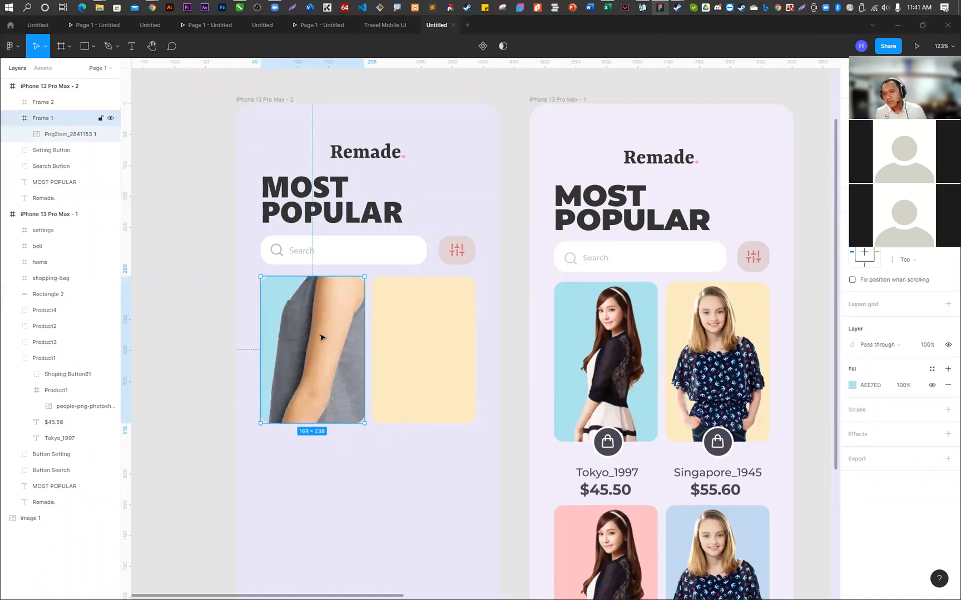
pyautogui.click(435, 485)
pyautogui.click(308, 340)
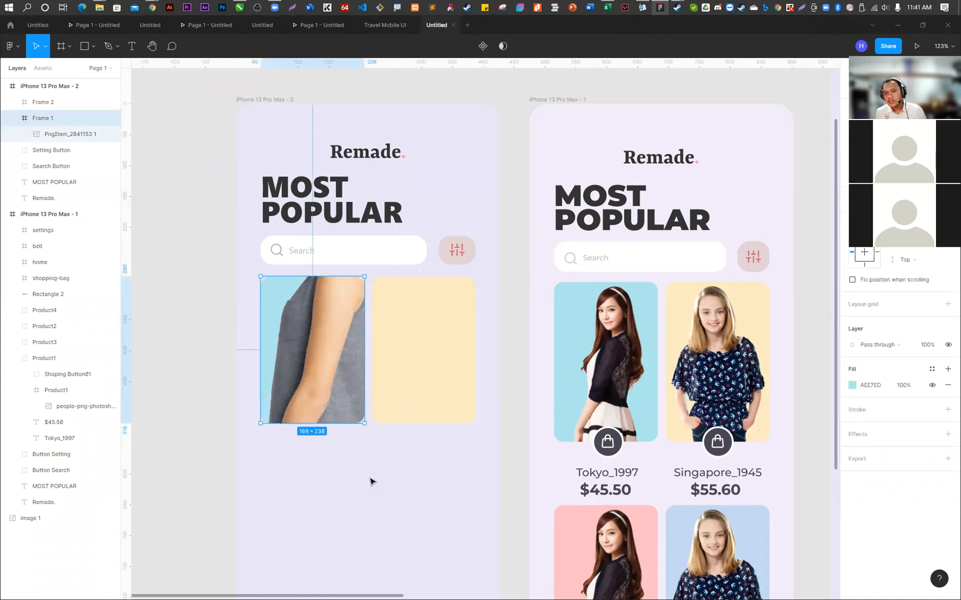
pyautogui.doubleClick(323, 349)
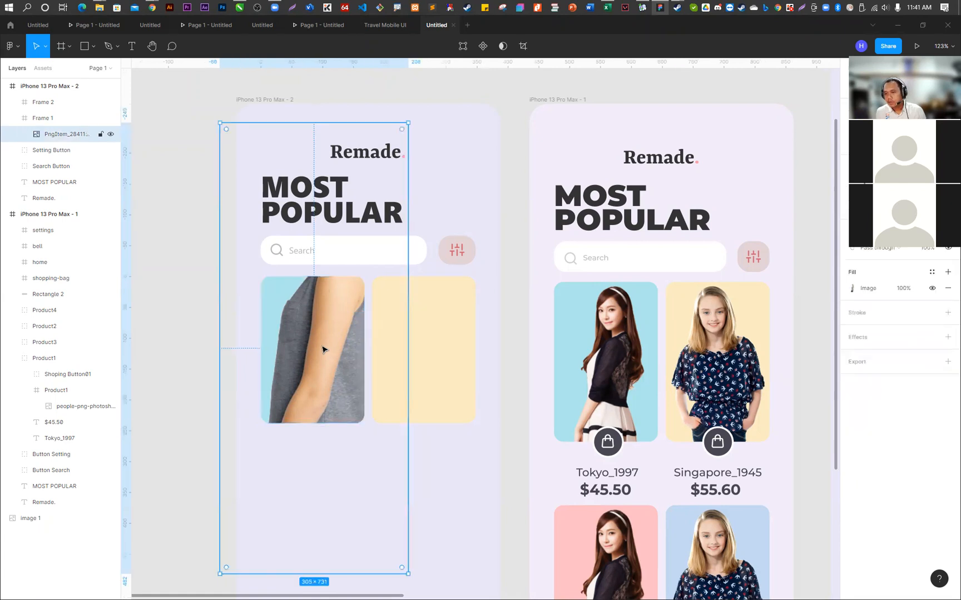
pyautogui.moveTo(330, 313); pyautogui.dragTo(320, 386)
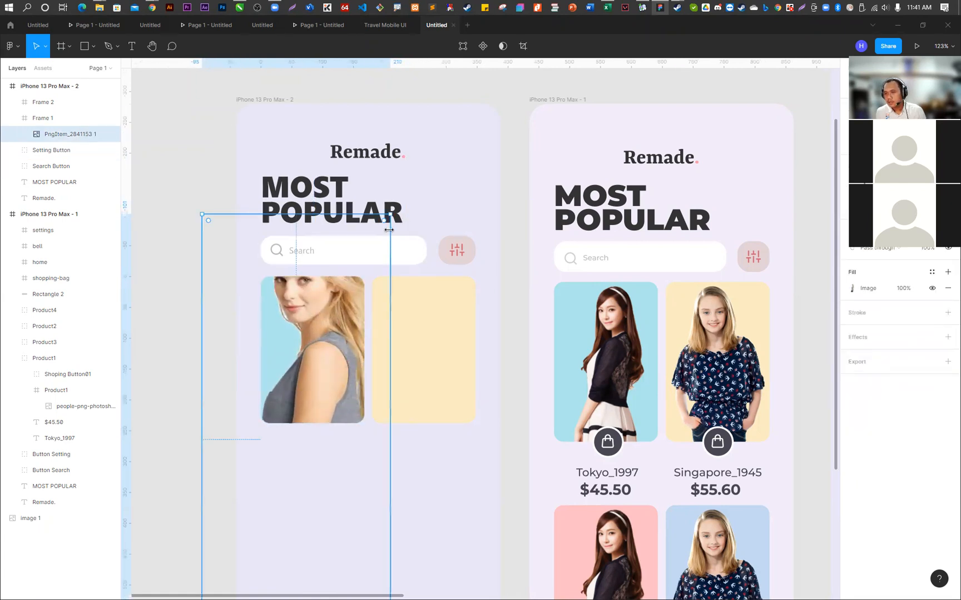
pyautogui.moveTo(392, 214); pyautogui.dragTo(322, 369)
pyautogui.moveTo(296, 480); pyautogui.dragTo(317, 396)
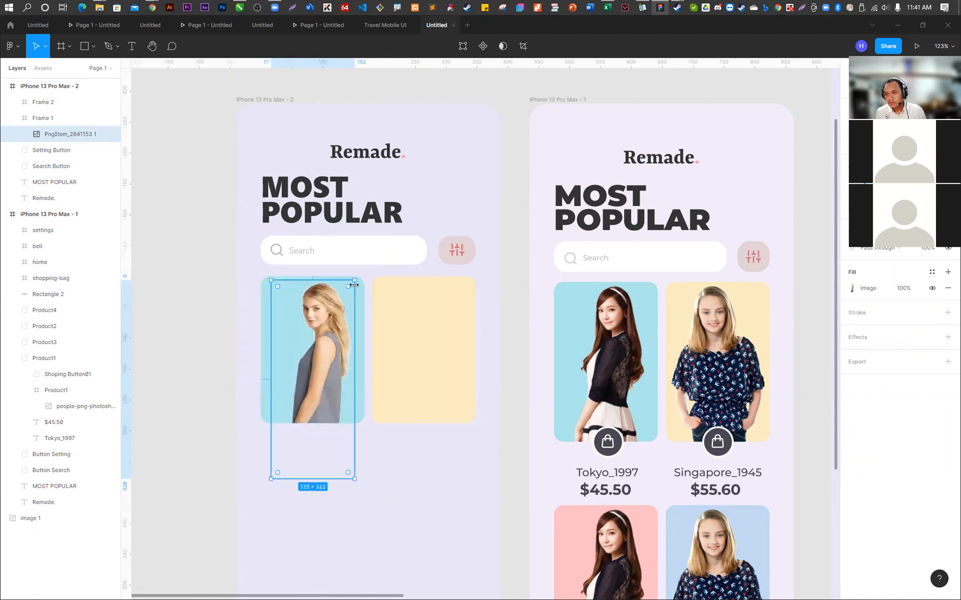
# - Take the photo out of the light blue frame, try nesting its layer in Frame 2, and undo that nesting
pyautogui.moveTo(325, 382); pyautogui.dragTo(325, 336)
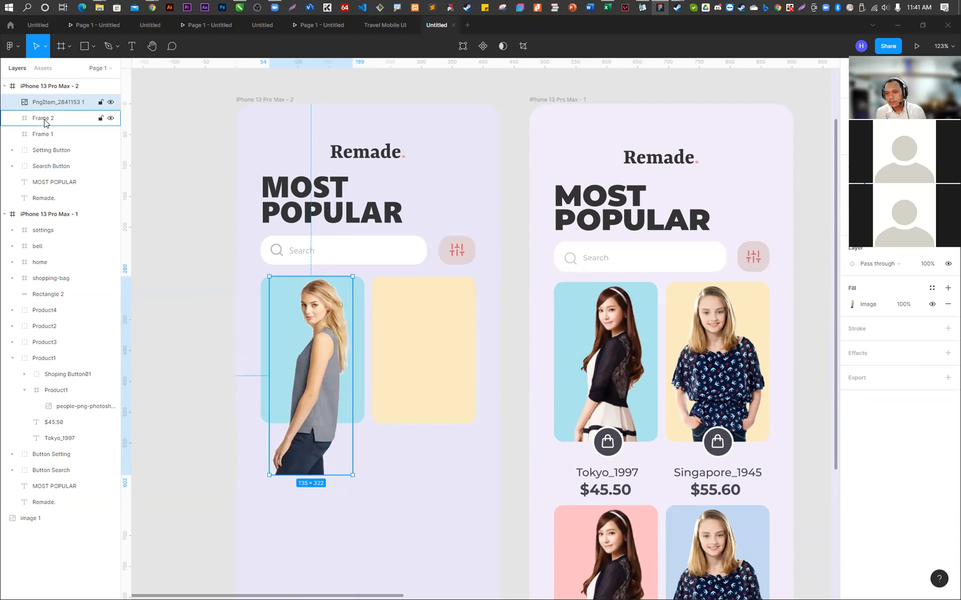
pyautogui.moveTo(45, 123); pyautogui.dragTo(45, 123)
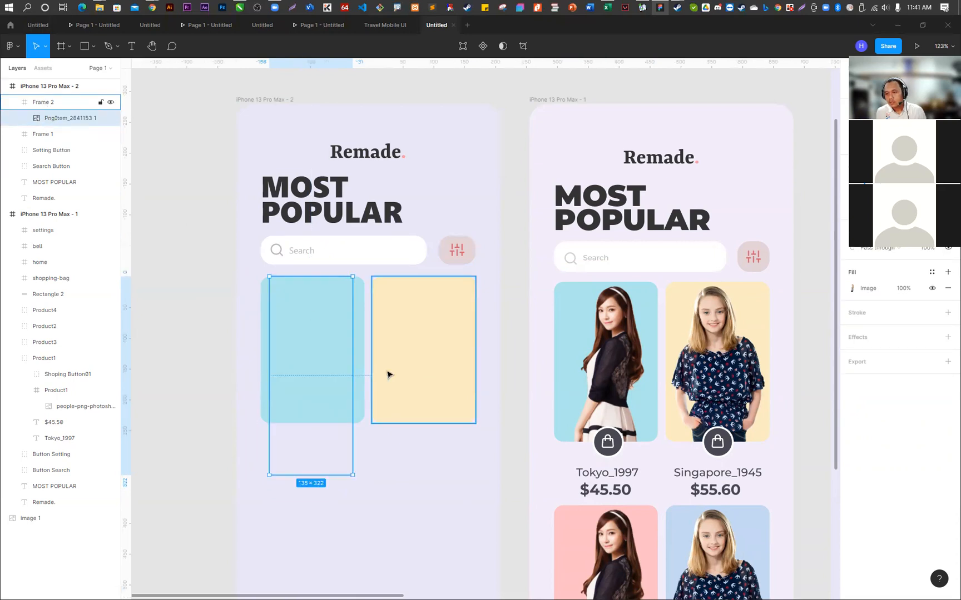
pyautogui.hotkey('ctrl', 'z')
# - Nest the PngItem_2841153 1 photo layer inside Frame 1 so the light blue card clips it
pyautogui.click(50, 122)
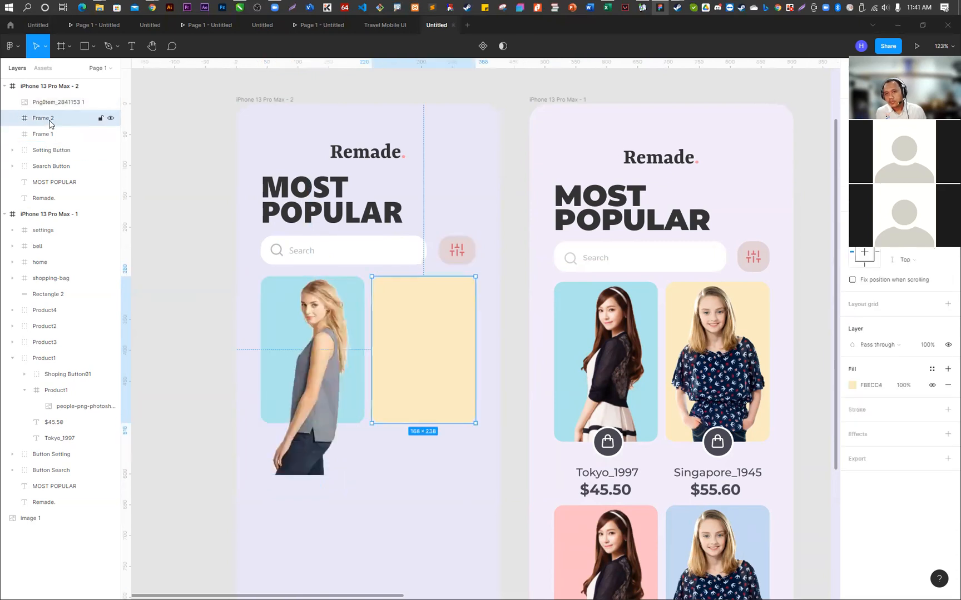
pyautogui.click(51, 134)
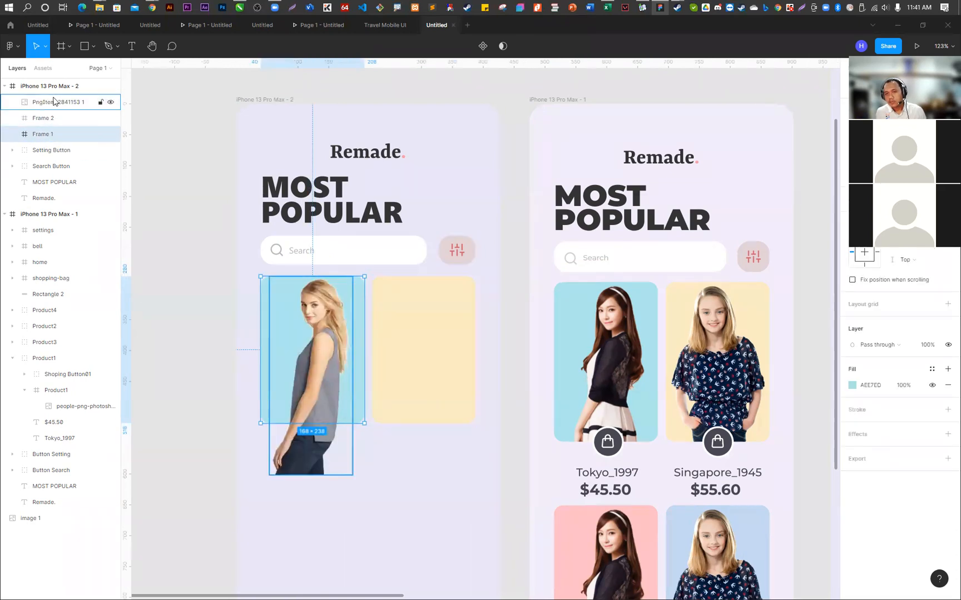
pyautogui.moveTo(54, 104); pyautogui.dragTo(53, 134)
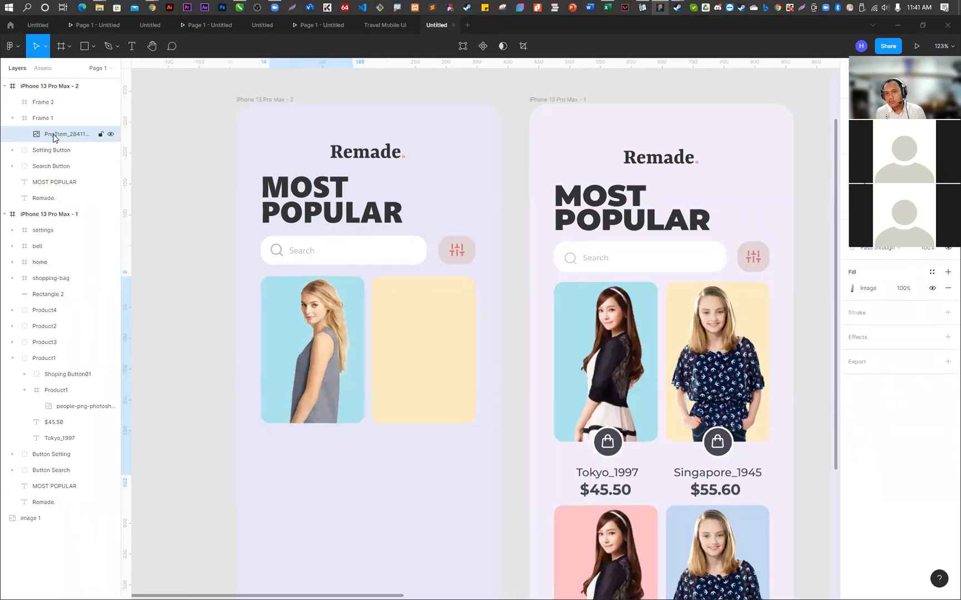
# - Shift the clipped photo slightly and scale it down further so the model fits the light blue card
pyautogui.moveTo(311, 343); pyautogui.dragTo(322, 347)
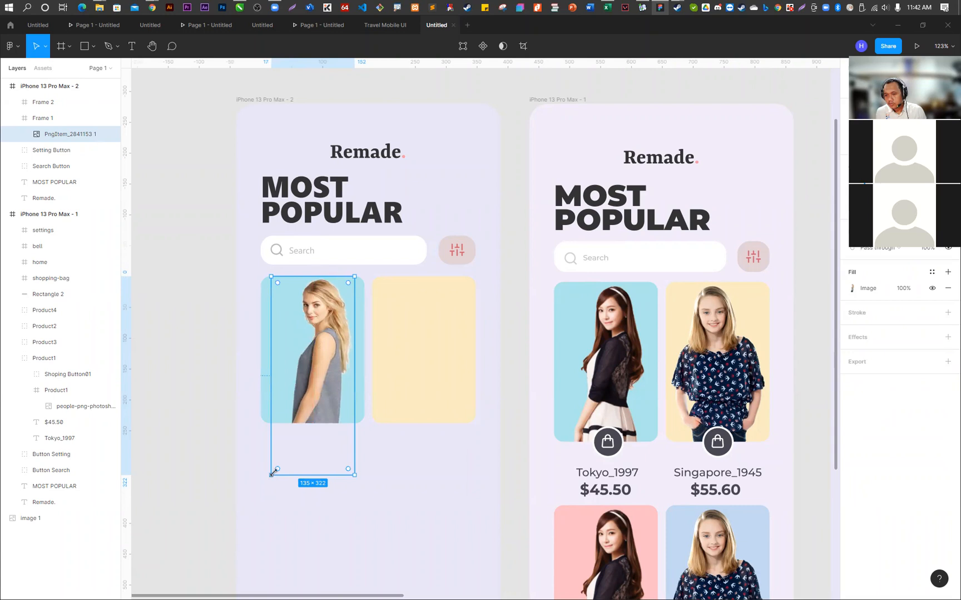
pyautogui.moveTo(277, 468); pyautogui.dragTo(292, 432)
pyautogui.click(457, 496)
pyautogui.scroll(5, 351, 302)
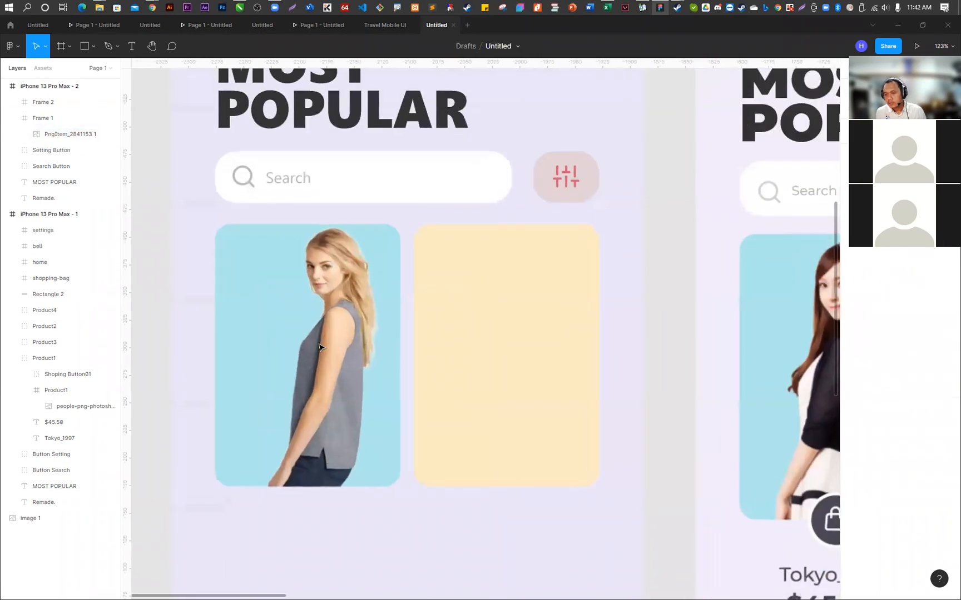
pyautogui.scroll(-5, 377, 271)
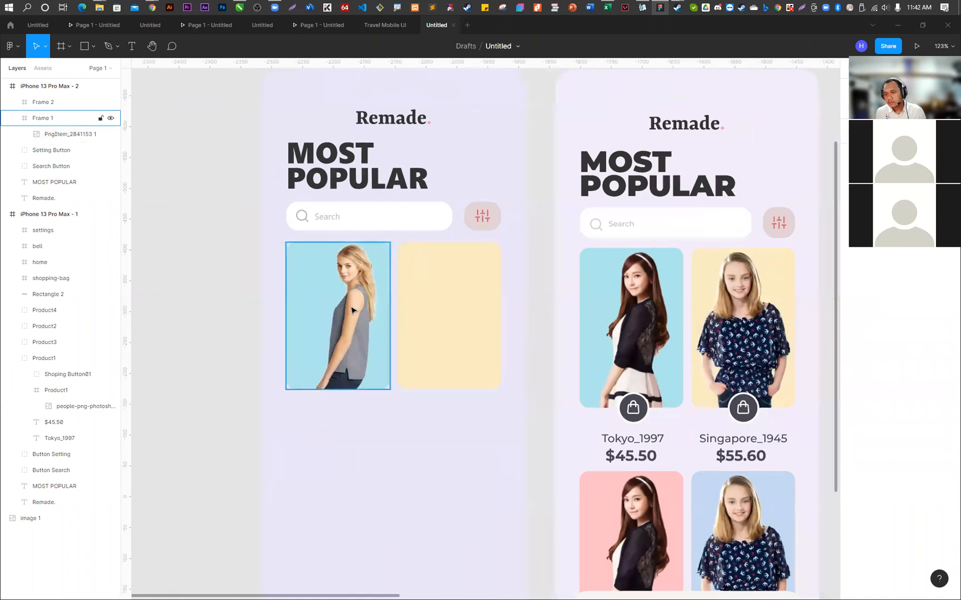
# - Copy the woman's photo from the Tokyo_1997 reference card and paste it into the pale yellow Frame 2
pyautogui.doubleClick(651, 296)
pyautogui.doubleClick(647, 296)
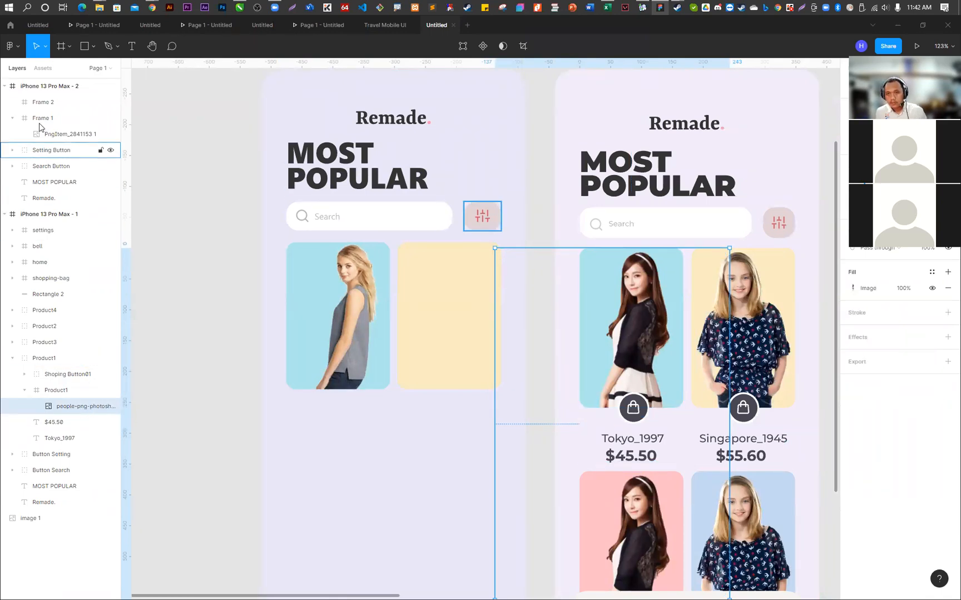
pyautogui.click(49, 87)
pyautogui.click(41, 103)
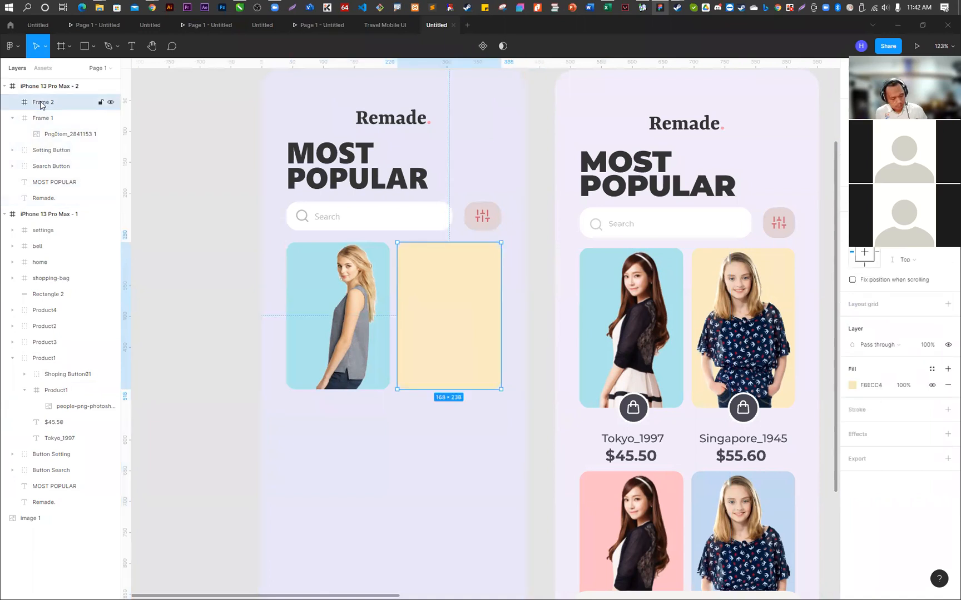
pyautogui.hotkey('ctrl', 'v')
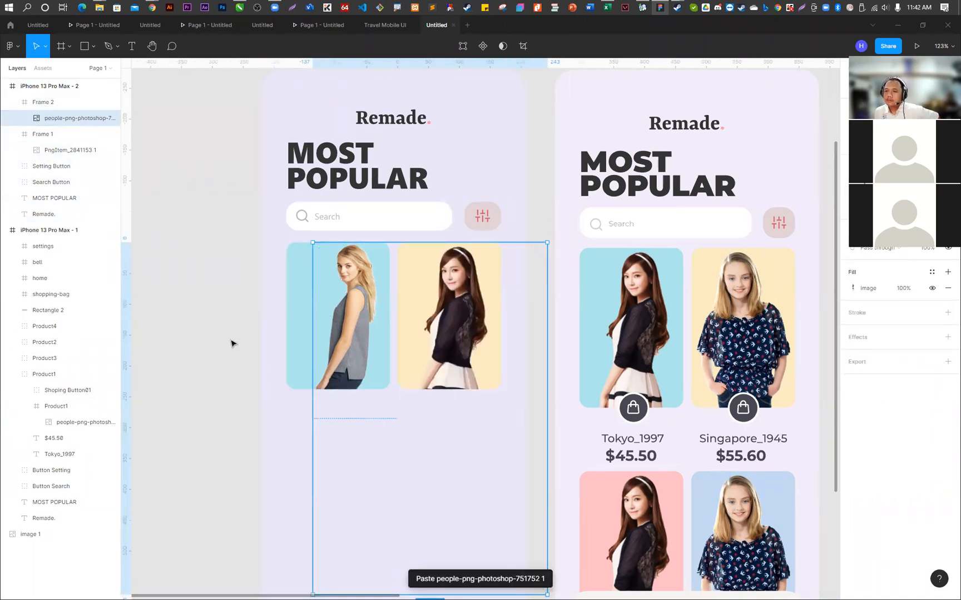
pyautogui.click(166, 277)
pyautogui.click(342, 313)
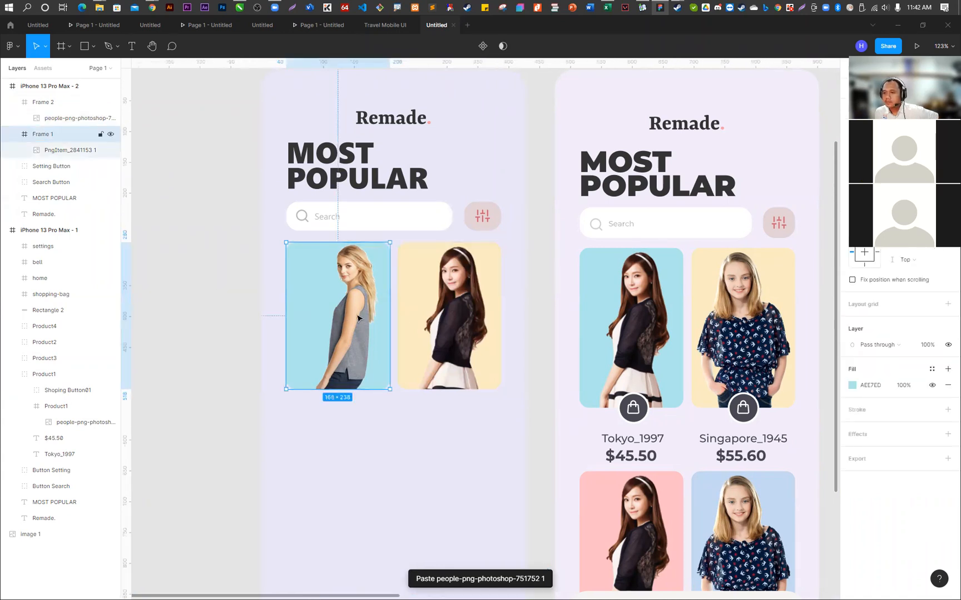
pyautogui.click(481, 322)
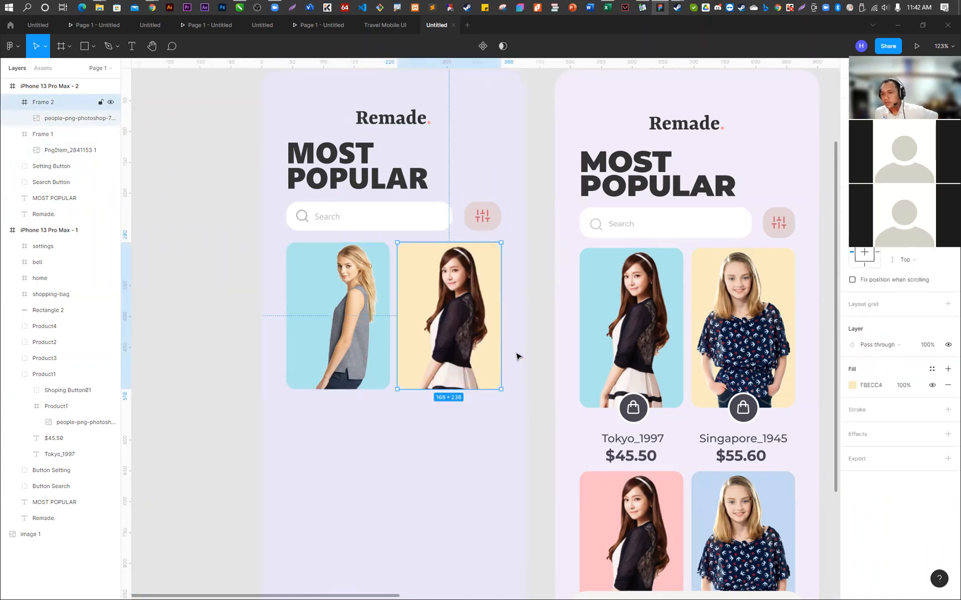
pyautogui.click(547, 371)
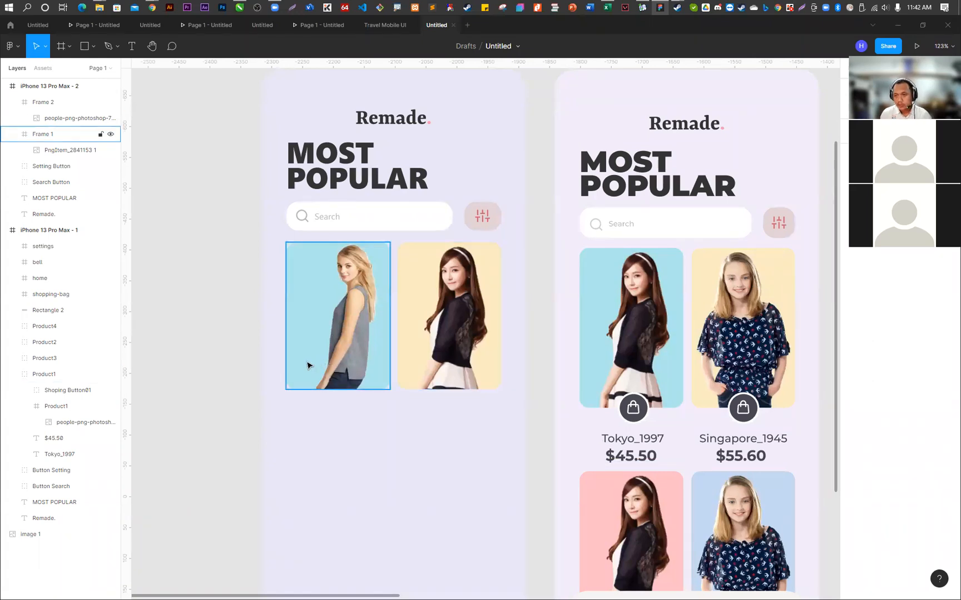
# - Add a circle, scale it to 39 × 39, and centre it on the lower edge of the light blue card
pyautogui.press('o')
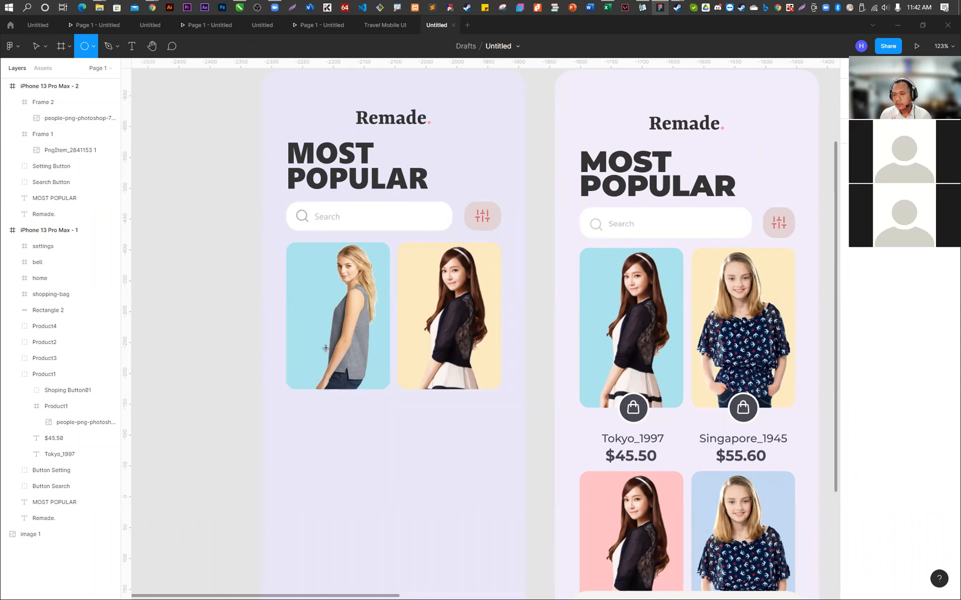
pyautogui.click(324, 348)
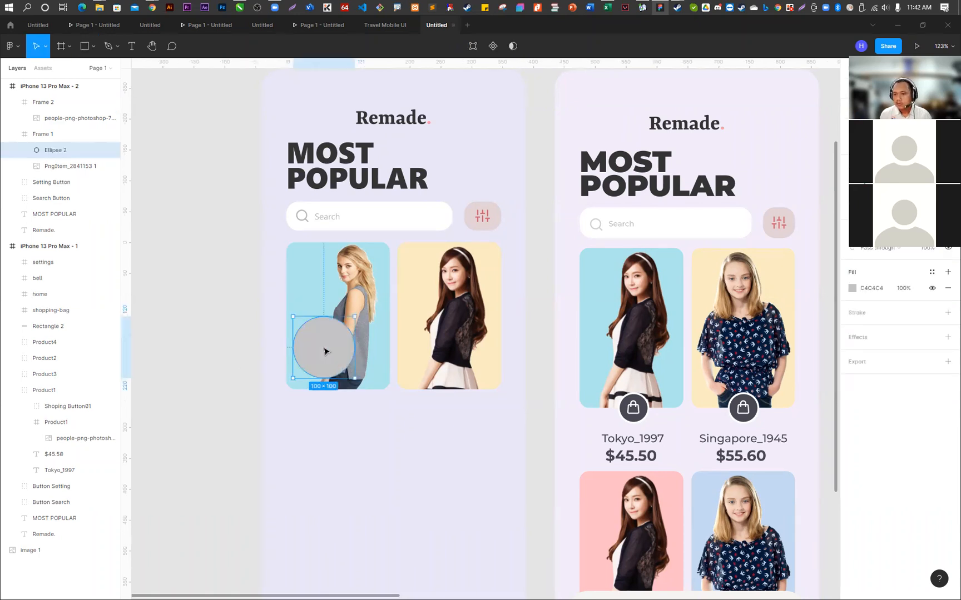
pyautogui.moveTo(356, 314); pyautogui.dragTo(340, 395)
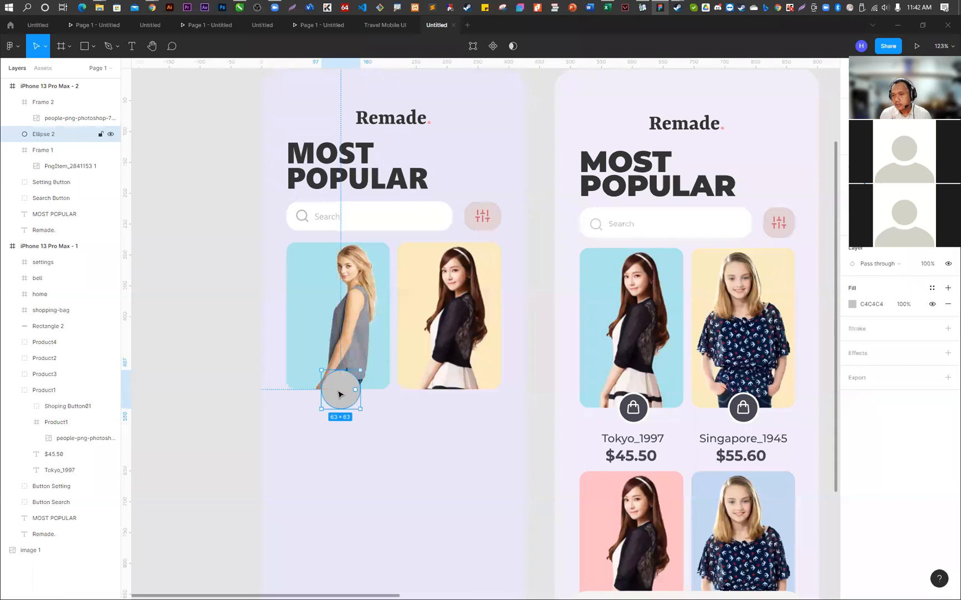
pyautogui.keyDown('ctrl'); pyautogui.scroll(4, 352, 420); pyautogui.keyUp('ctrl')
pyautogui.moveTo(366, 402); pyautogui.dragTo(328, 371)
pyautogui.keyDown('ctrl'); pyautogui.scroll(-3, 329, 370); pyautogui.keyUp('ctrl')
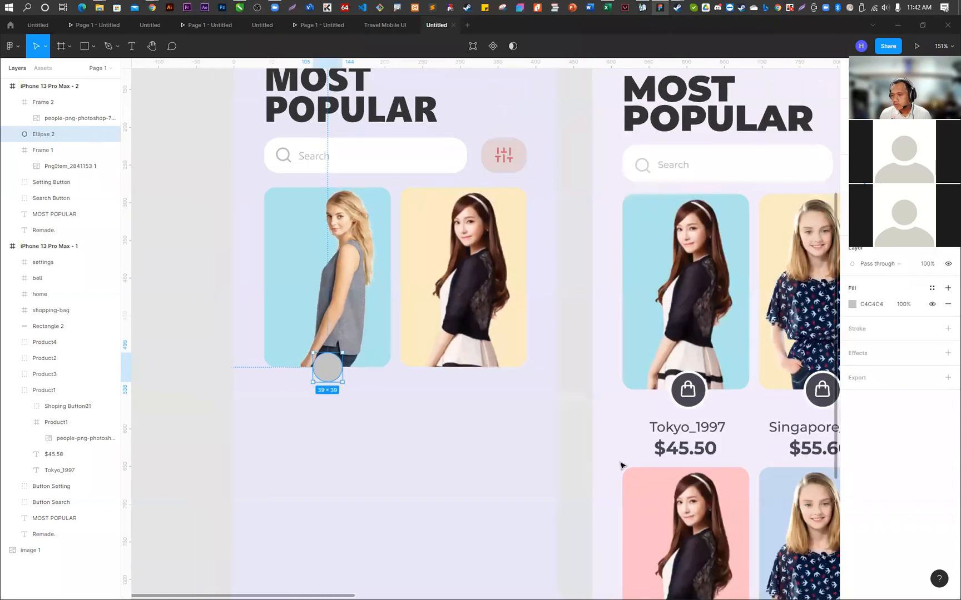
# - Fill the circle with the dark grey 464652 sampled from the Tokyo_1997 card's shopping bag button
pyautogui.click(852, 304)
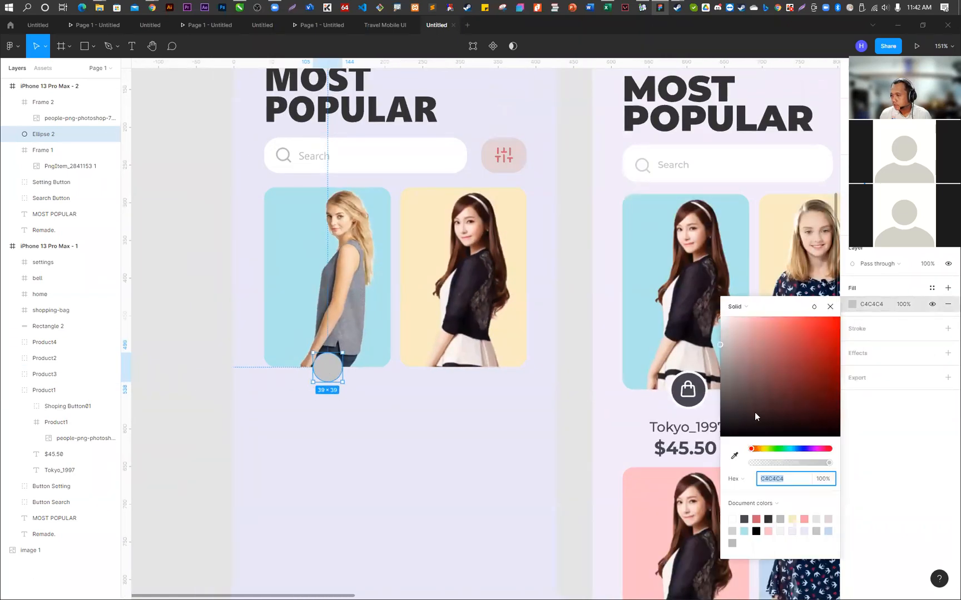
pyautogui.click(735, 457)
pyautogui.click(787, 105)
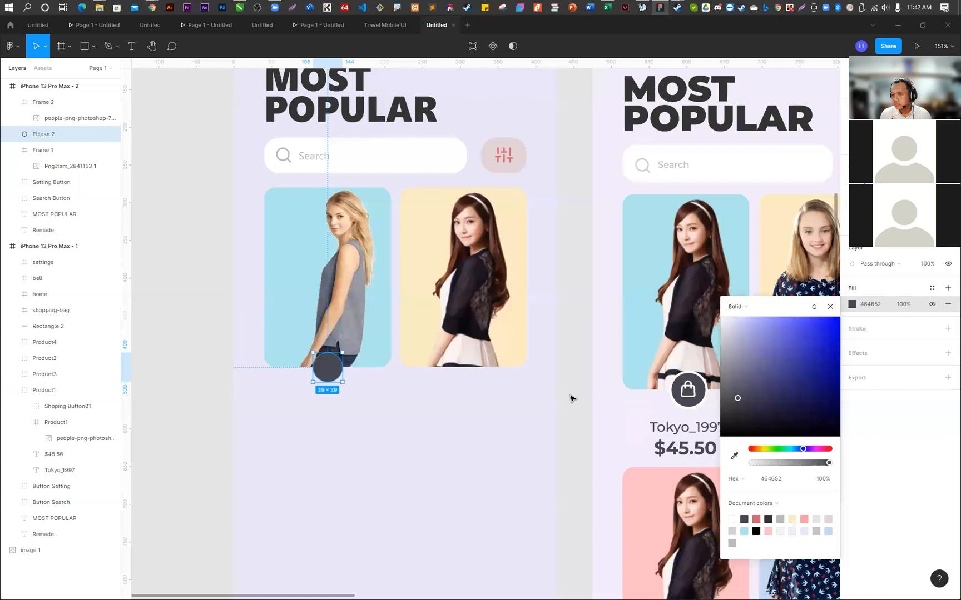
pyautogui.click(548, 385)
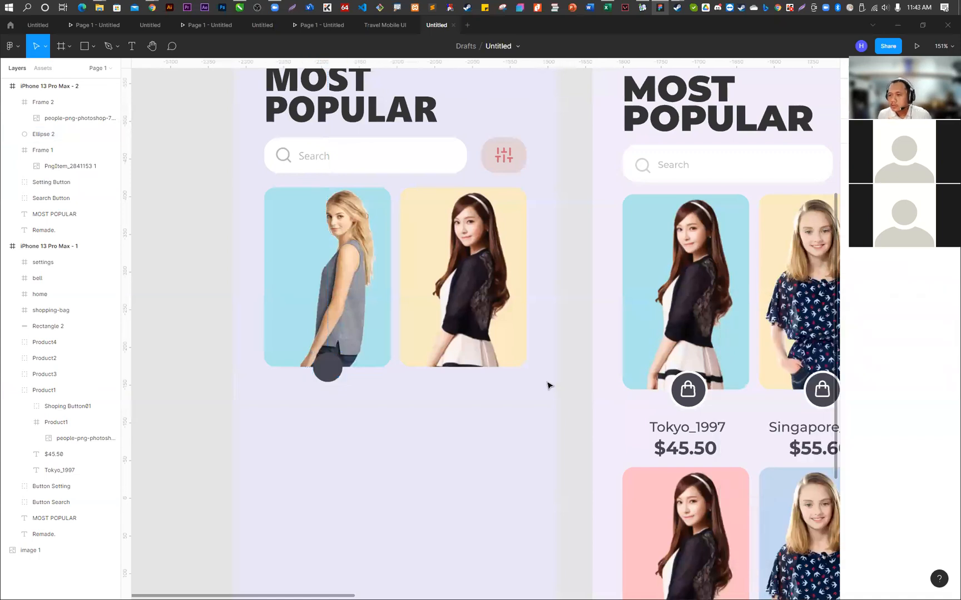
# - Add a stroke with a width of 3 to the dark grey circle on the light blue card
pyautogui.click(44, 134)
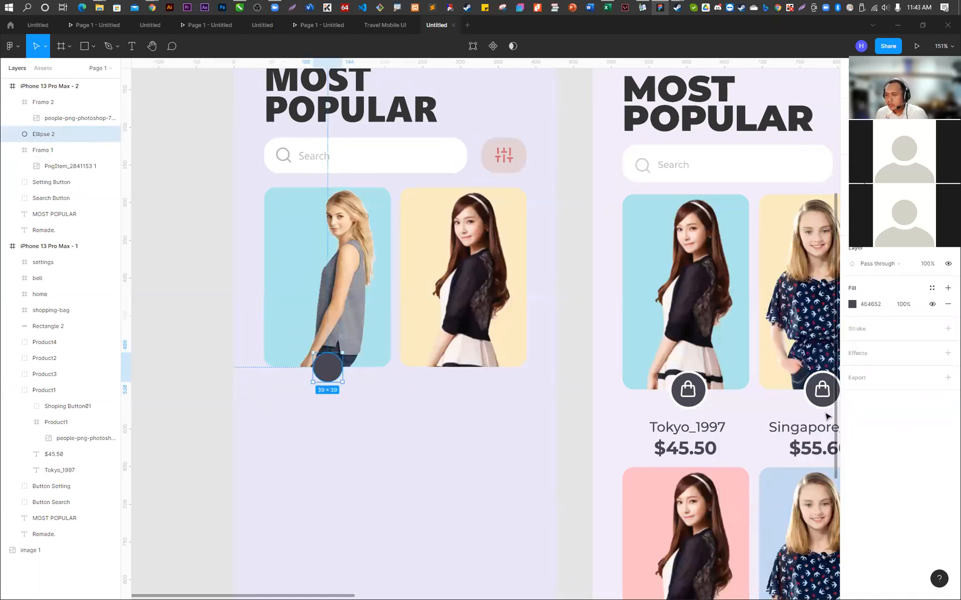
pyautogui.click(857, 329)
pyautogui.click(865, 362)
pyautogui.write('3')
pyautogui.press('Return')
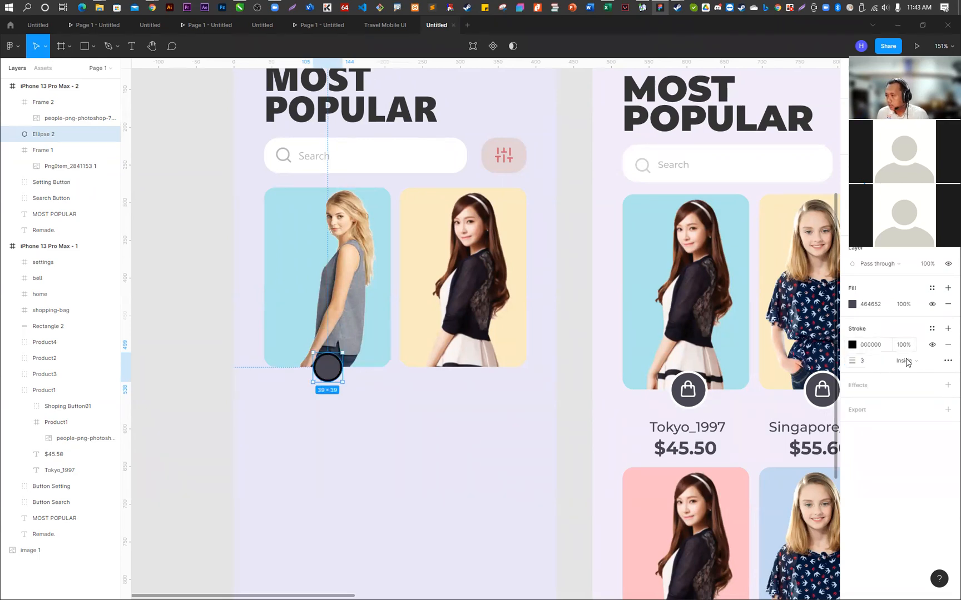
# - Colour the dark grey circle's stroke white FFFFFF and enlarge the circle to 51 × 51, centred on the light blue card's lower edge
pyautogui.click(852, 345)
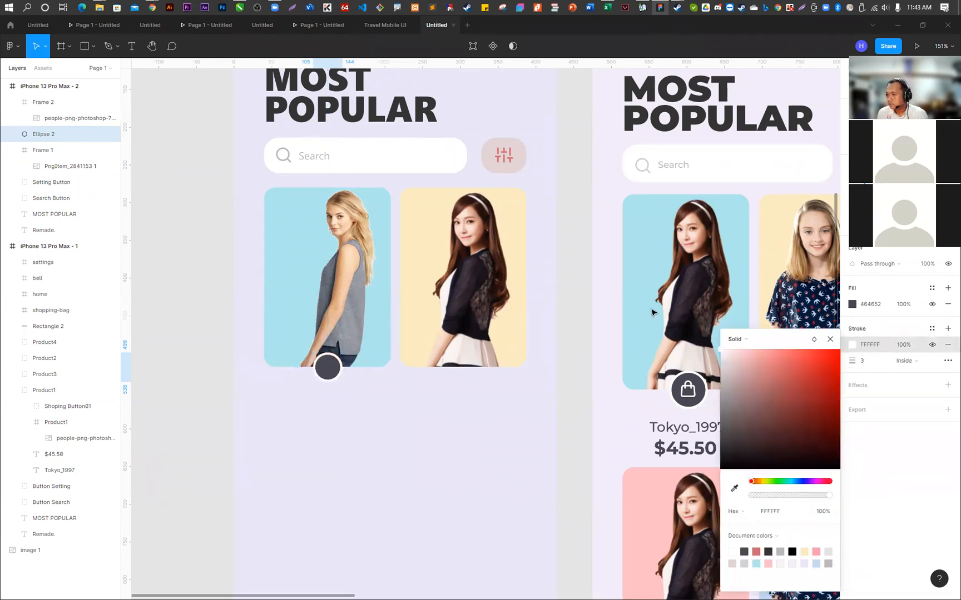
pyautogui.click(470, 499)
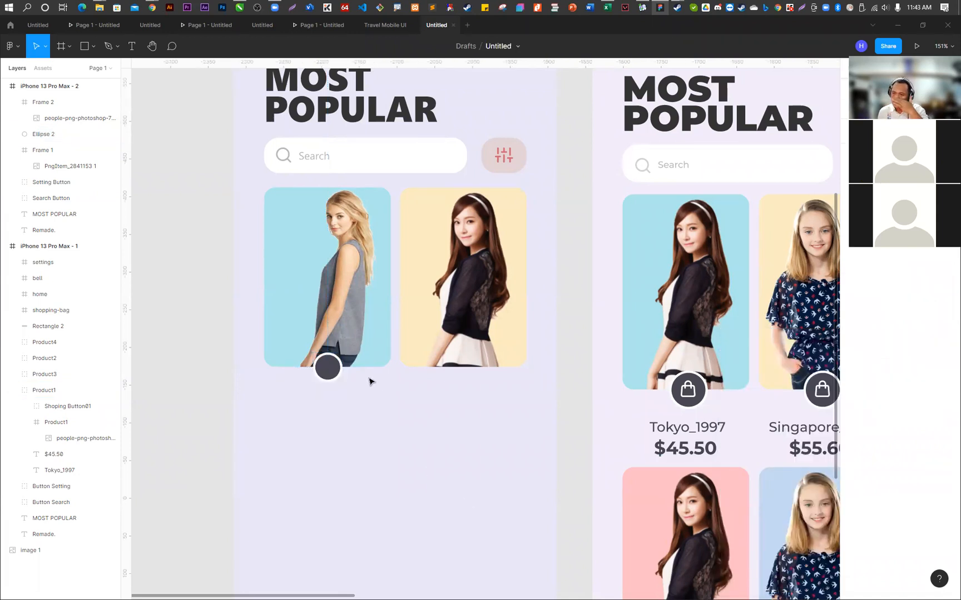
pyautogui.click(333, 369)
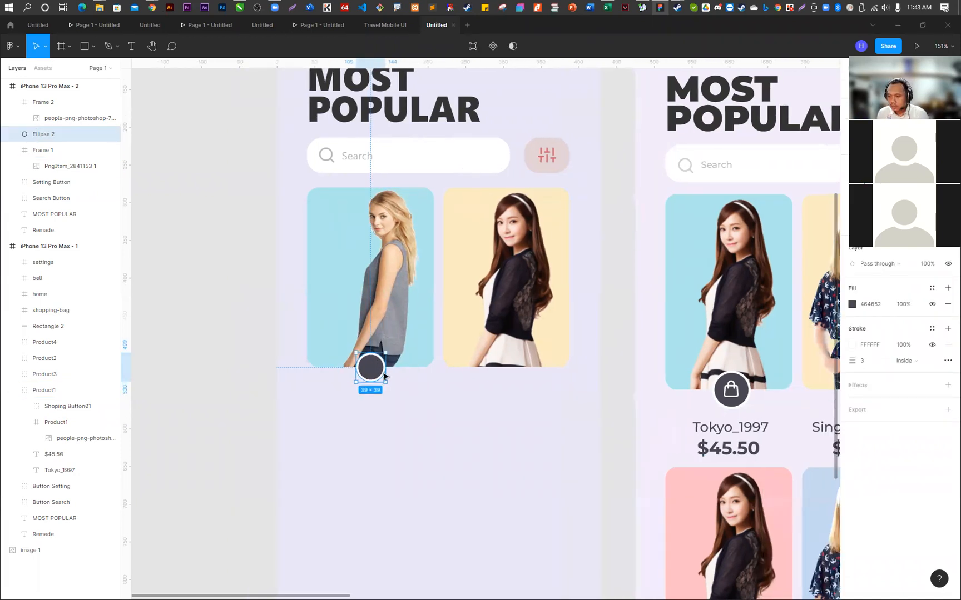
pyautogui.scroll(5, 246, 373)
pyautogui.moveTo(386, 343); pyautogui.dragTo(399, 329)
pyautogui.moveTo(374, 366); pyautogui.dragTo(369, 370)
pyautogui.click(197, 327)
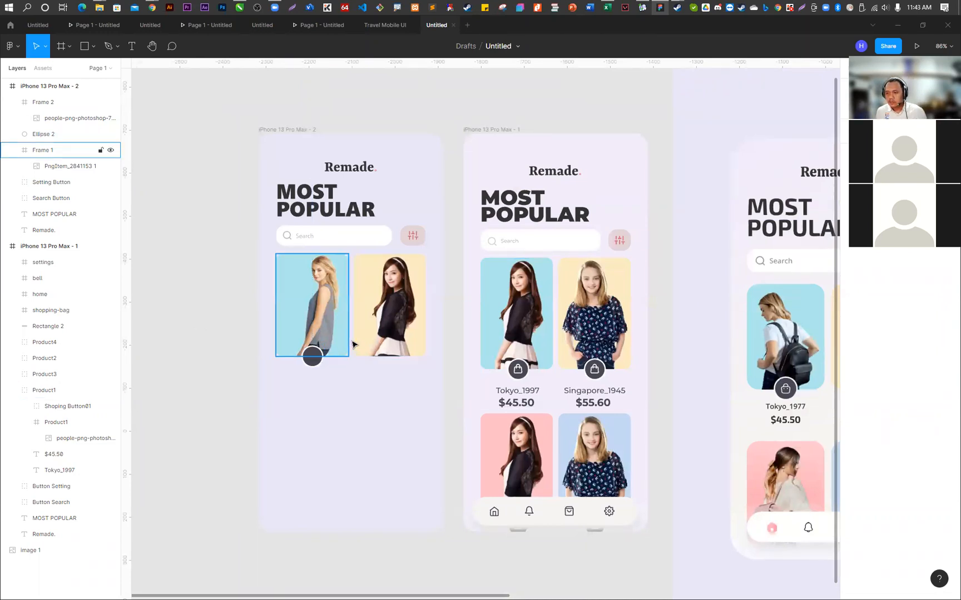
pyautogui.scroll(5, 428, 360)
pyautogui.click(278, 328)
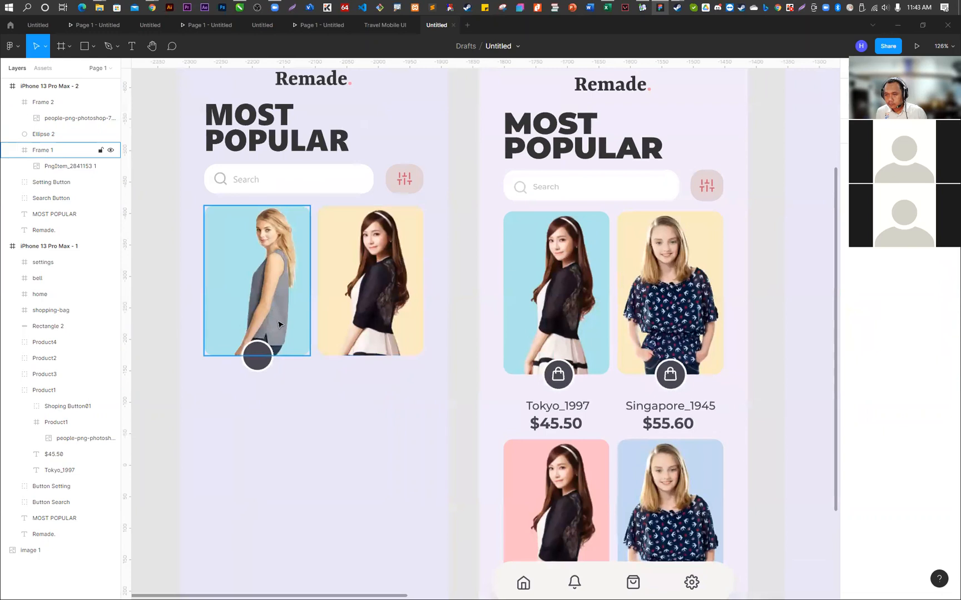
pyautogui.click(257, 355)
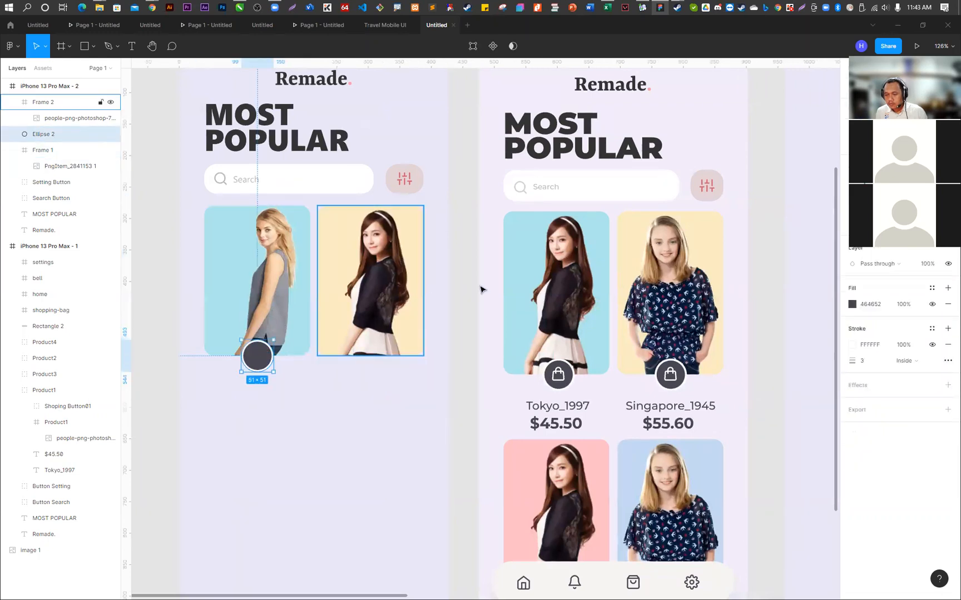
# - Open the Feather Icons plugin
pyautogui.rightClick(469, 278)
pyautogui.moveTo(522, 340)
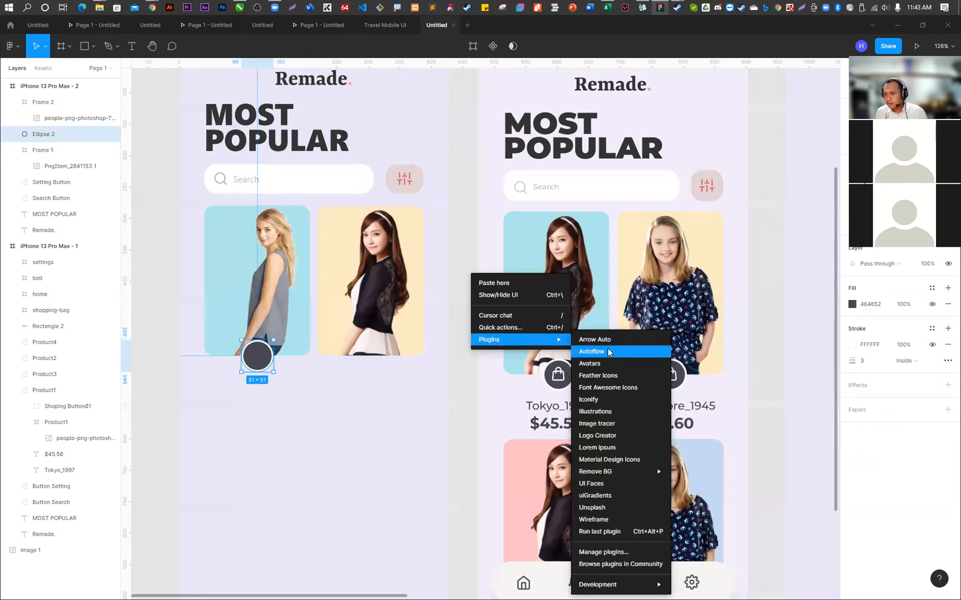
pyautogui.click(598, 375)
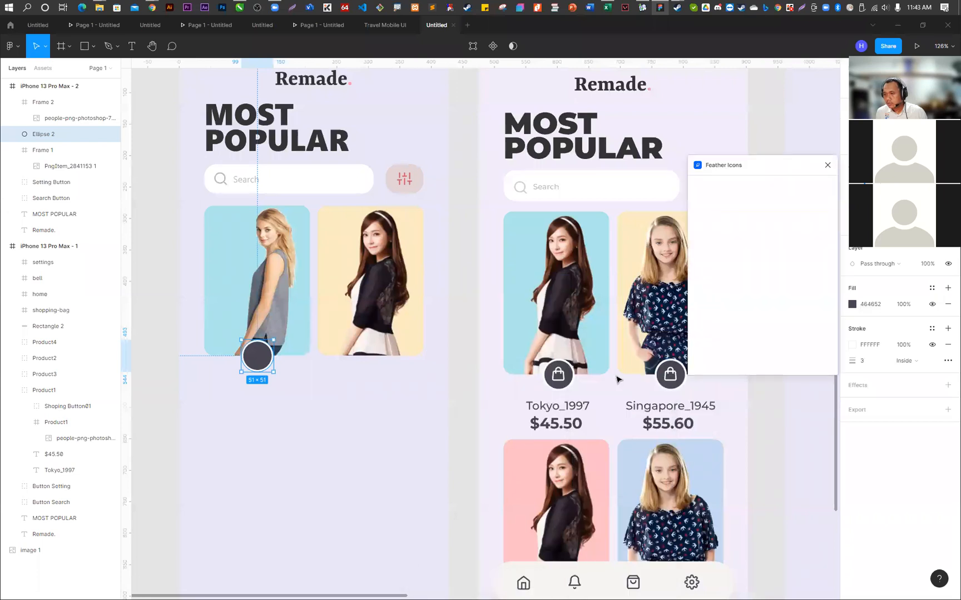
# - Search the Feather icon set for "bag" and clear the search
pyautogui.click(736, 185)
pyautogui.write('b')
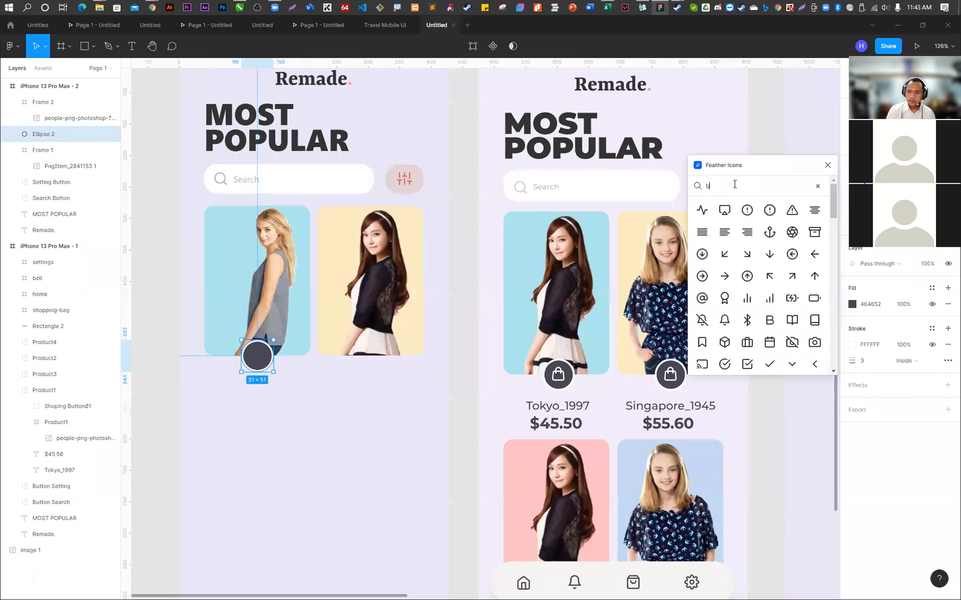
pyautogui.write('ag')
pyautogui.press('BackSpace')
pyautogui.press('BackSpace')
pyautogui.press('BackSpace')
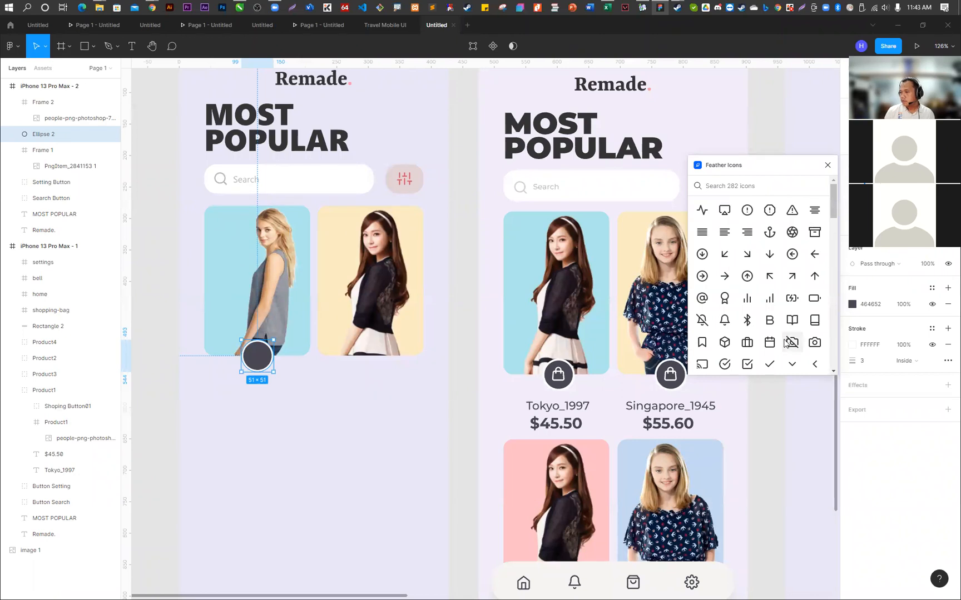
# - Insert the lock icon from the Feather icon set
pyautogui.scroll(-3, 770, 332)
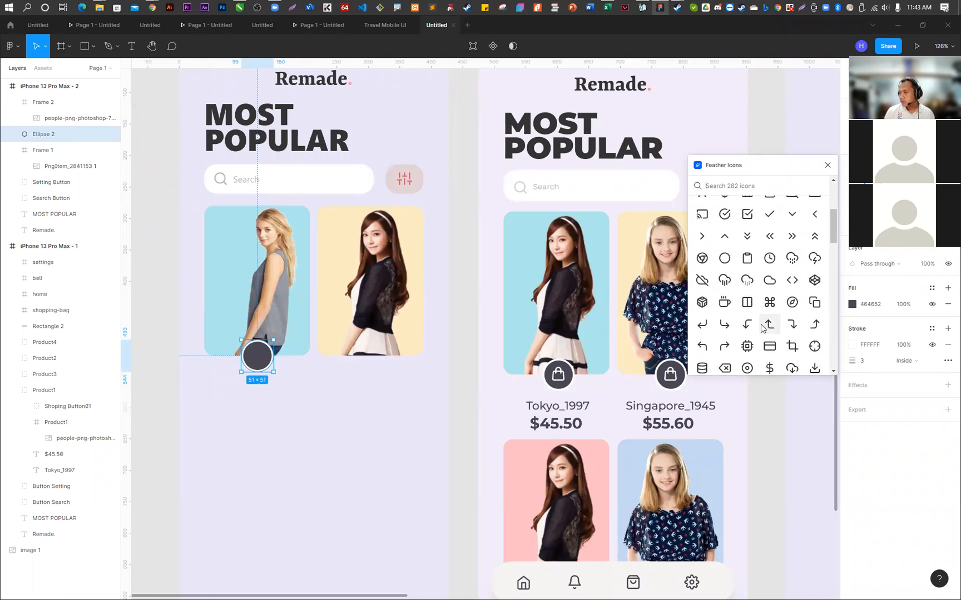
pyautogui.scroll(-5, 760, 325)
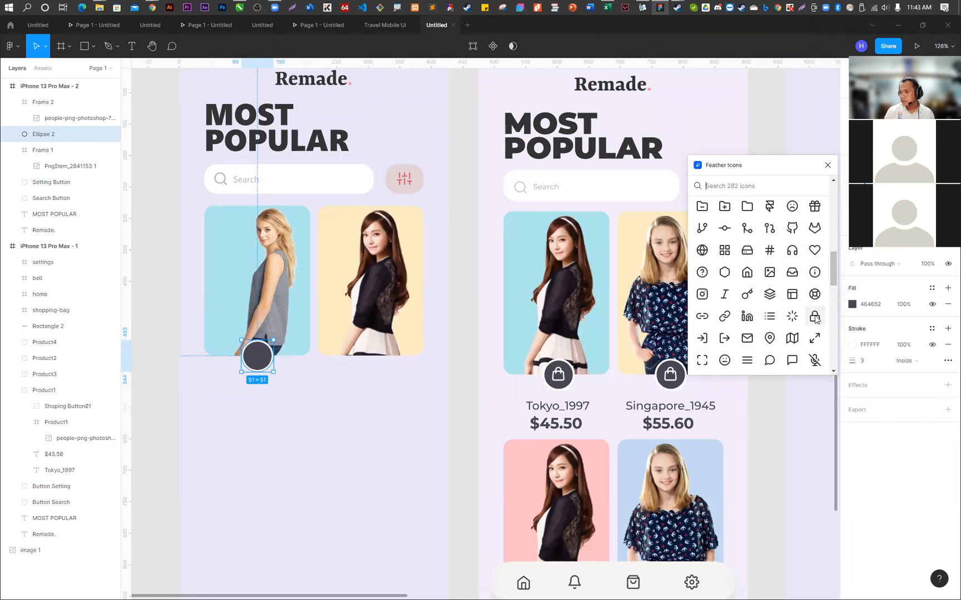
pyautogui.click(815, 317)
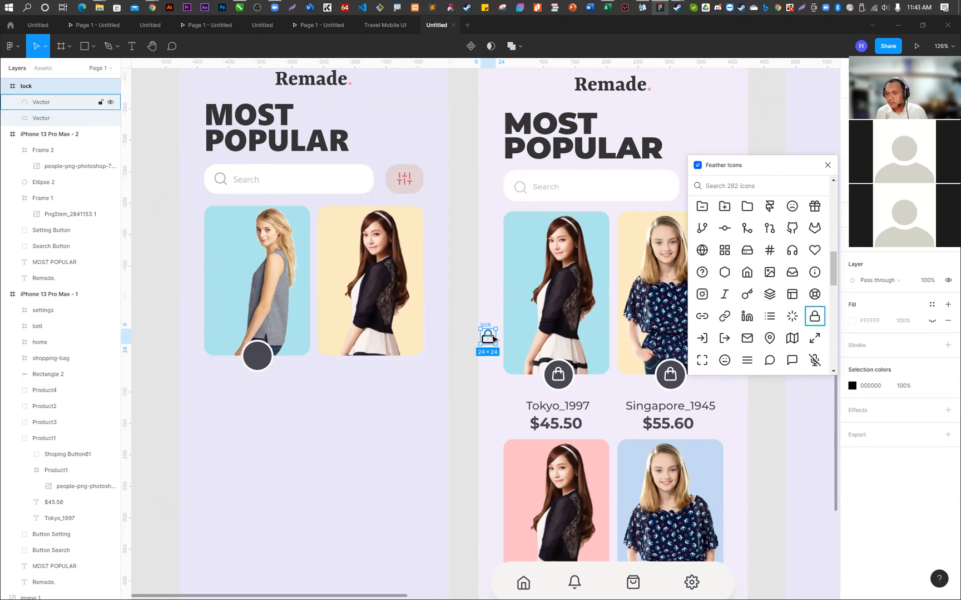
# - Try nesting the lock icon in the iPhone 13 Pro Max - 2 frame and nudging it left, and return it to the page level
pyautogui.moveTo(29, 106); pyautogui.dragTo(42, 150)
pyautogui.scroll(-1, 51, 119)
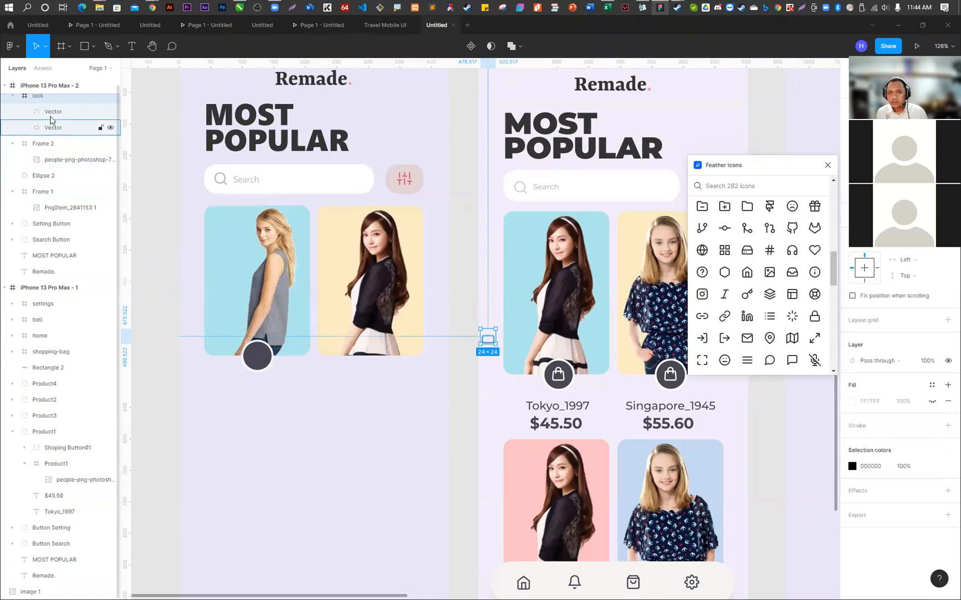
pyautogui.scroll(1, 65, 176)
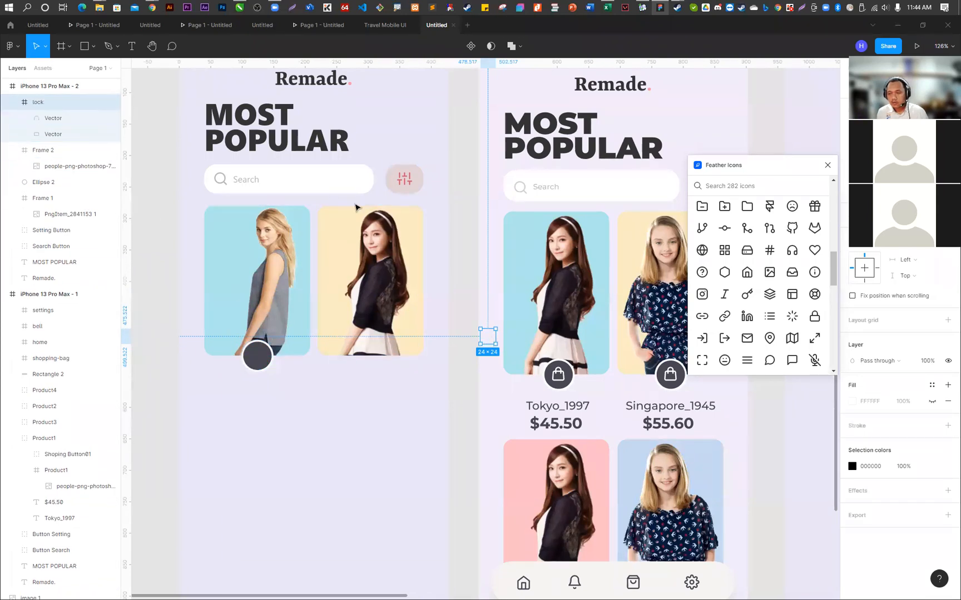
pyautogui.press('Left')
pyautogui.press('Left')
pyautogui.press('Left')
pyautogui.press('Left')
pyautogui.press('Left')
pyautogui.press('Left')
pyautogui.press('Left')
pyautogui.press('Left')
pyautogui.press('Left')
pyautogui.press('Left')
pyautogui.press('Left')
pyautogui.press('Left')
pyautogui.press('Left')
pyautogui.press('Left')
pyautogui.press('Left')
pyautogui.press('Left')
pyautogui.press('Left')
pyautogui.press('Left')
pyautogui.press('Left')
pyautogui.press('Left')
pyautogui.press('Left')
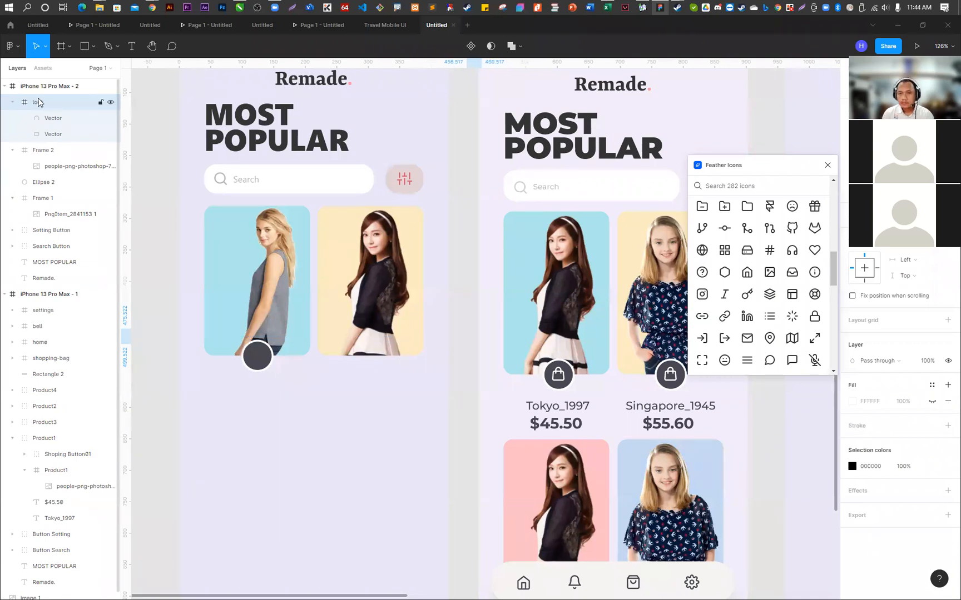
pyautogui.moveTo(40, 103); pyautogui.dragTo(47, 81)
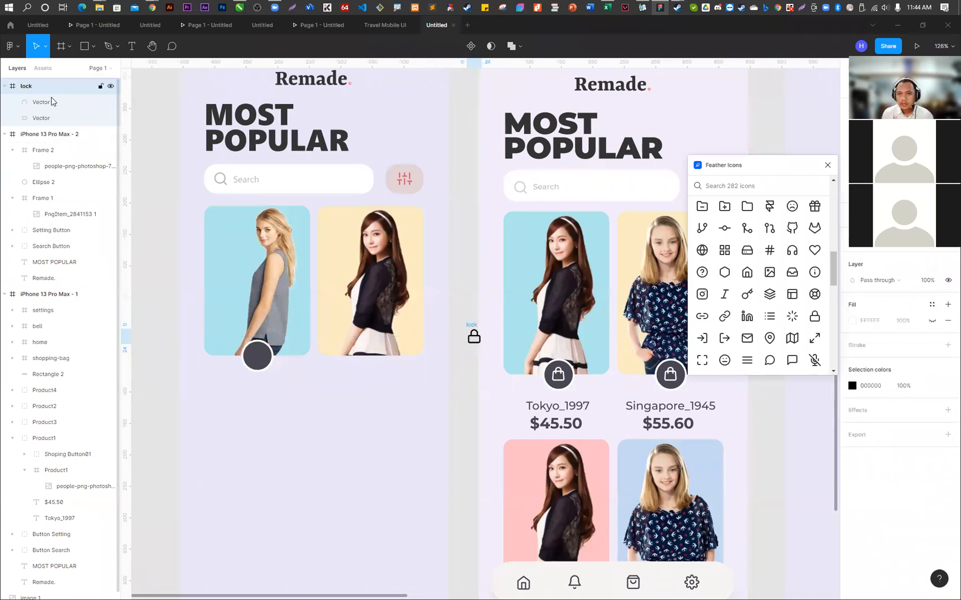
# - Move the lock icon beside the dark grey circle and arrange its layer directly inside iPhone 13 Pro Max - 2, above both card frames
pyautogui.moveTo(470, 340); pyautogui.dragTo(294, 356)
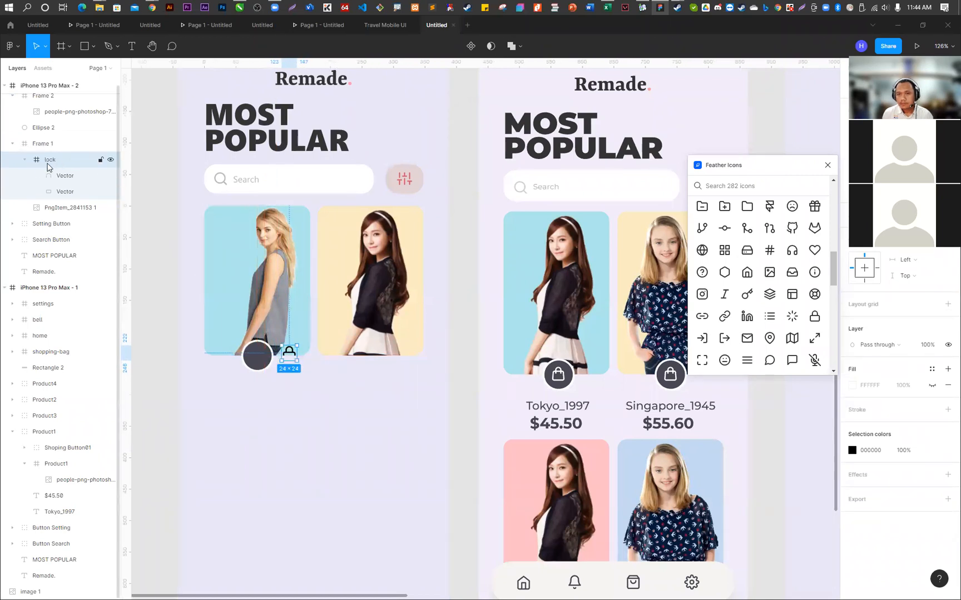
pyautogui.moveTo(50, 162); pyautogui.dragTo(48, 133)
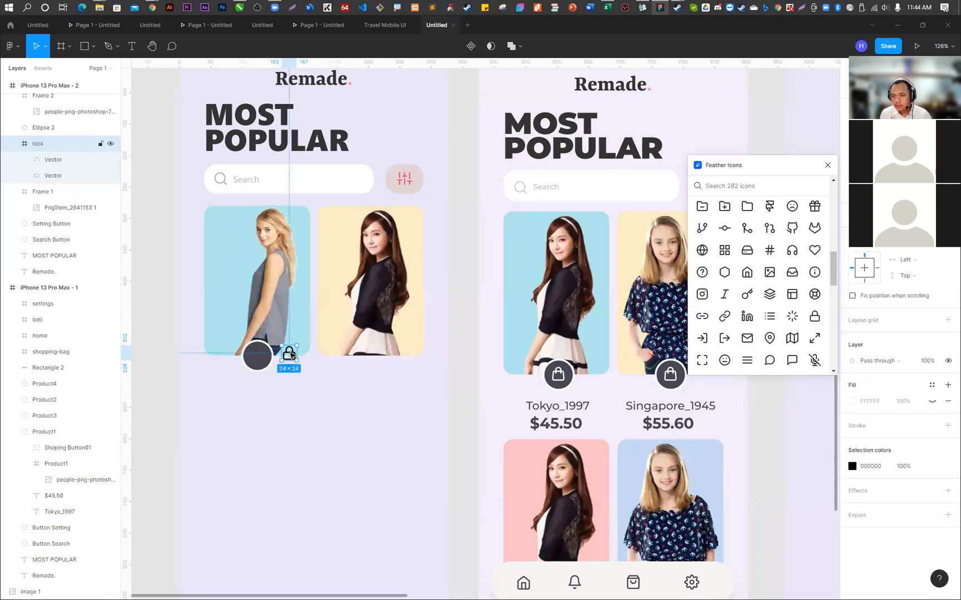
pyautogui.moveTo(290, 353)
pyautogui.mouseDown()
pyautogui.moveTo(256, 359)
pyautogui.moveTo(289, 359)
pyautogui.mouseUp()
pyautogui.scroll(1, 47, 129)
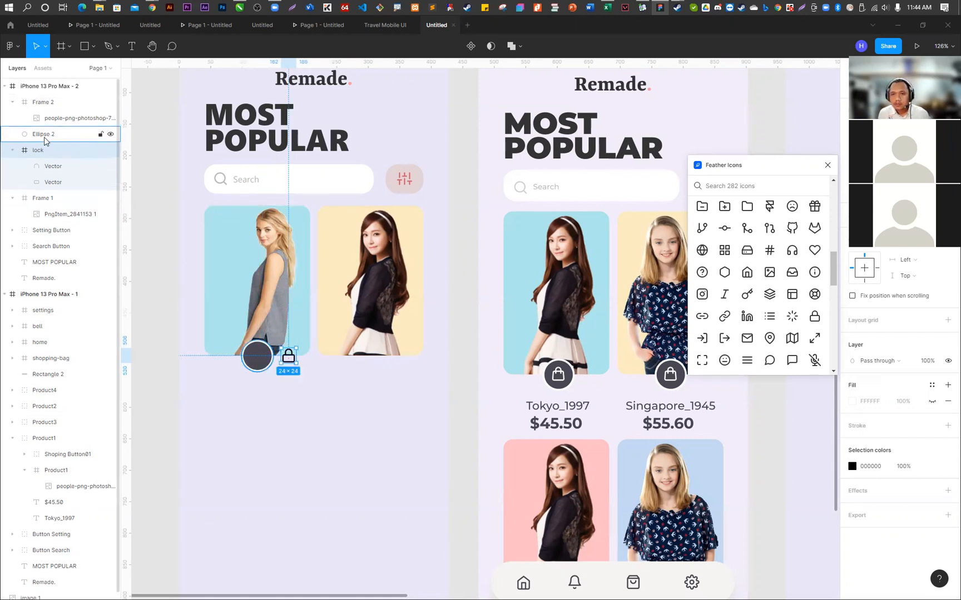
pyautogui.moveTo(40, 103); pyautogui.dragTo(36, 175)
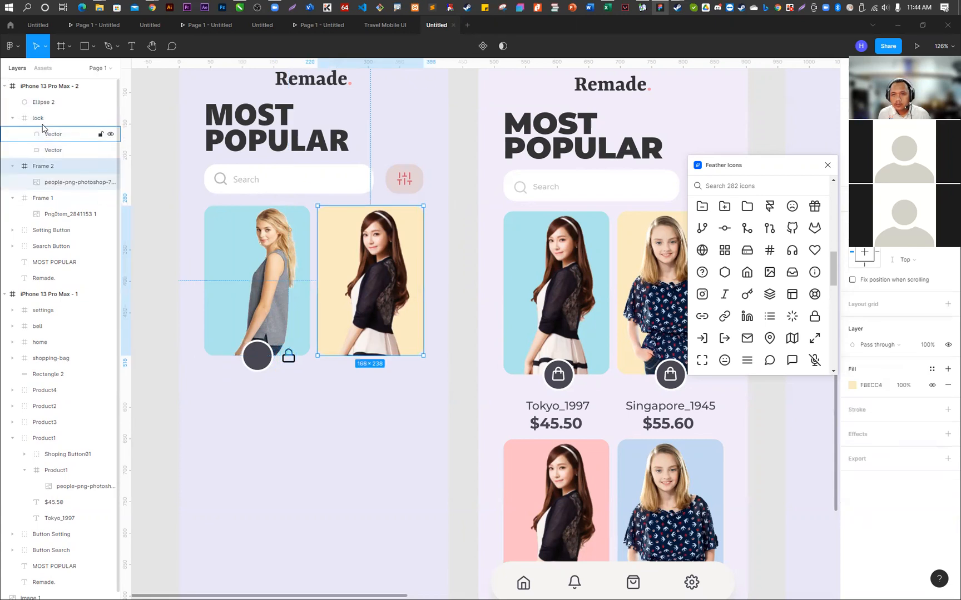
# - Centre the lock icon on the dark grey circle and bring its layer above Ellipse 2
pyautogui.click(38, 120)
pyautogui.scroll(5, 287, 359)
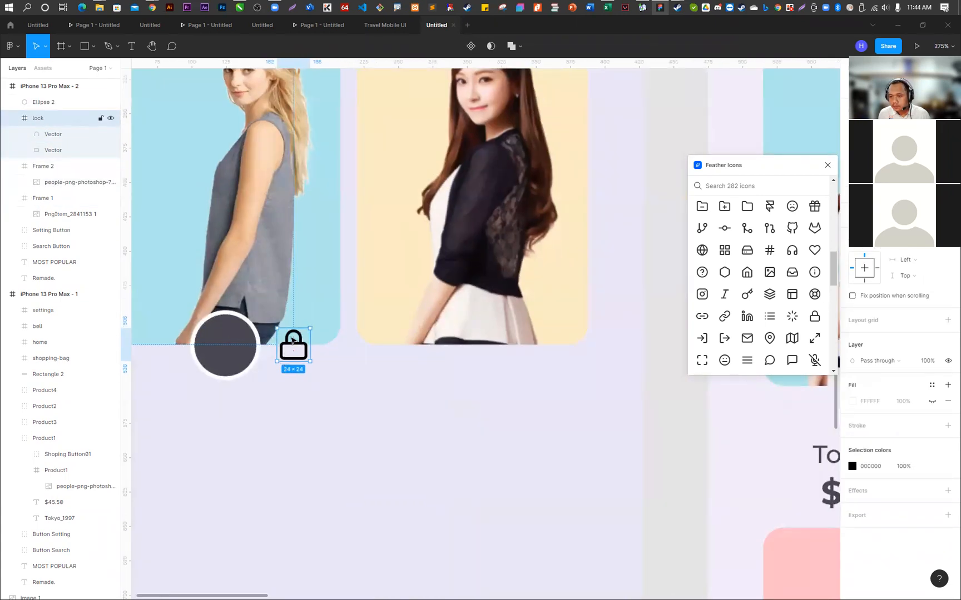
pyautogui.moveTo(292, 346); pyautogui.dragTo(222, 346)
pyautogui.moveTo(34, 119); pyautogui.dragTo(33, 99)
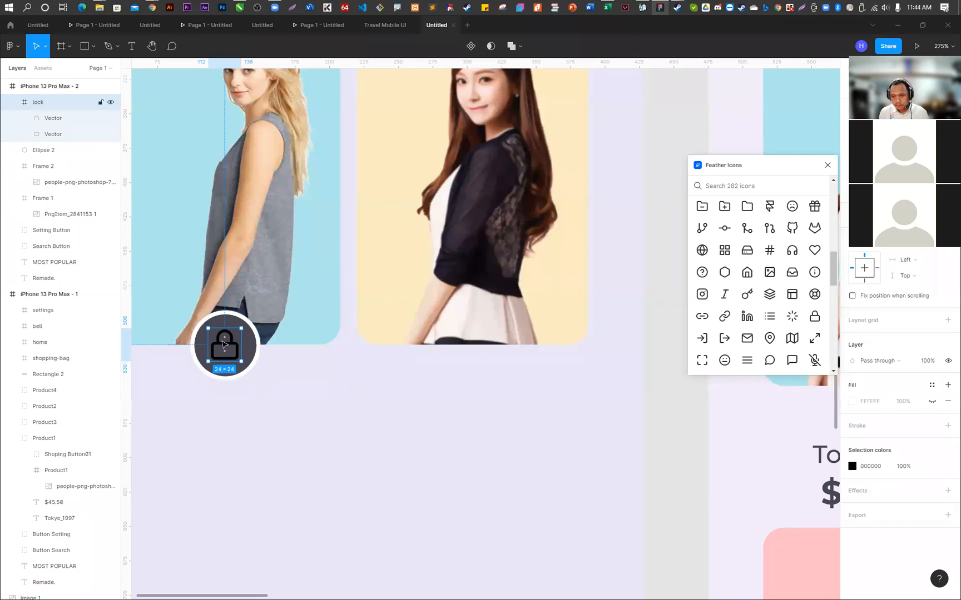
pyautogui.moveTo(225, 349); pyautogui.dragTo(225, 348)
pyautogui.scroll(-5, 298, 393)
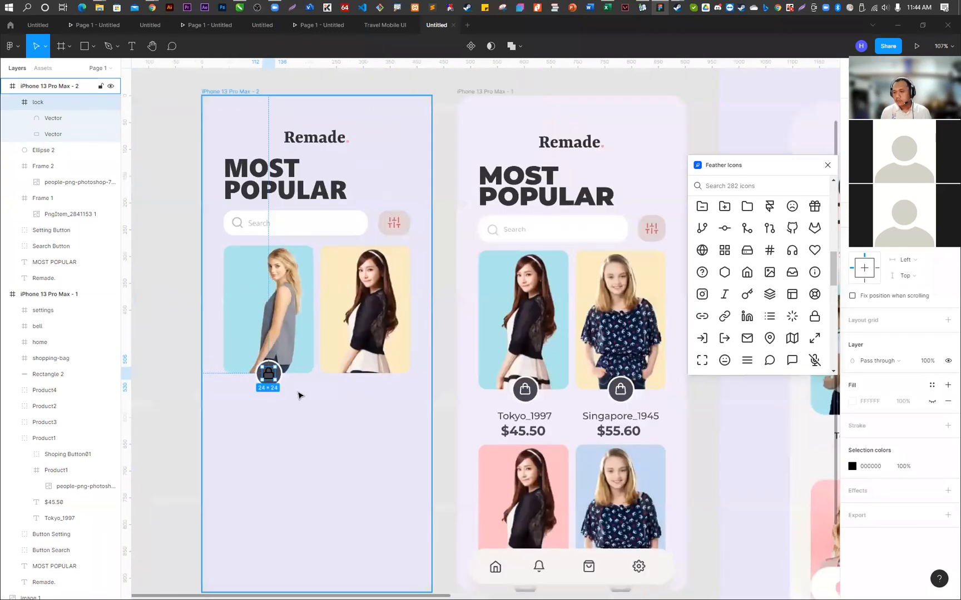
# - Recolour the lock icon white FFFFFF and close the Feather Icons plugin
pyautogui.click(852, 466)
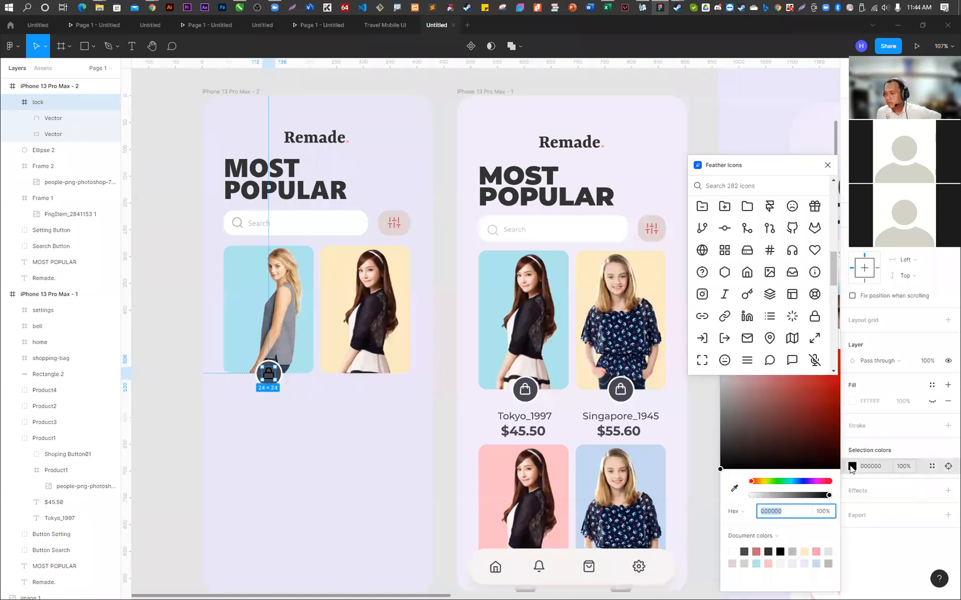
pyautogui.click(827, 165)
pyautogui.moveTo(733, 361); pyautogui.dragTo(703, 327)
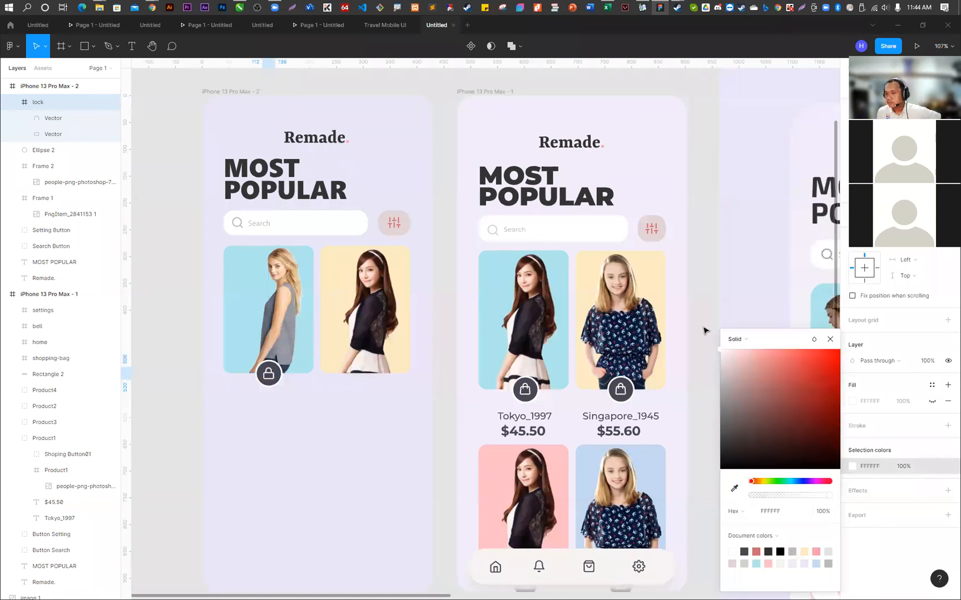
pyautogui.click(707, 240)
# - Stretch the lock's shackle vector downward to 10 × 12 so it overlaps the body like a shopping bag handle
pyautogui.scroll(-2, 238, 272)
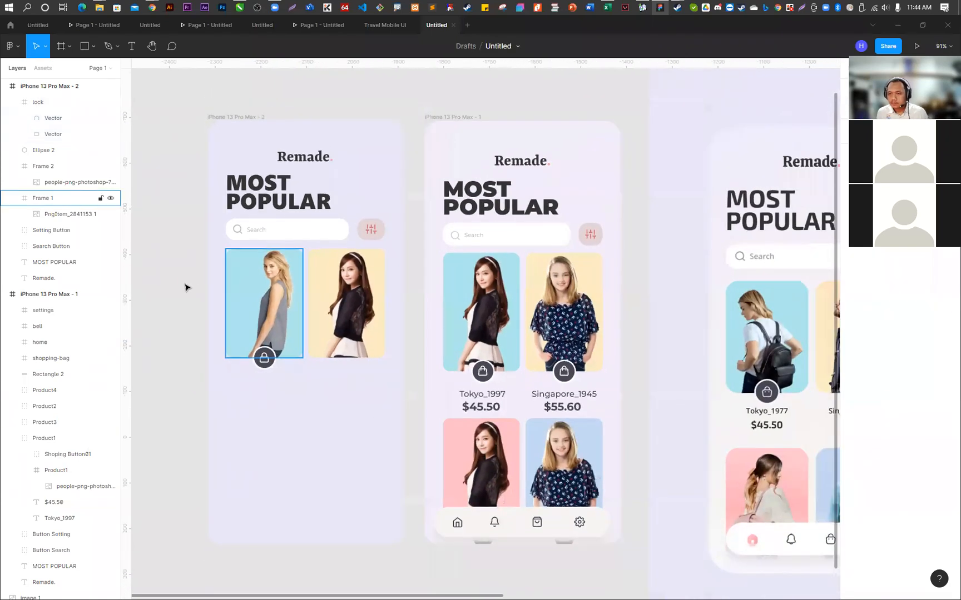
pyautogui.scroll(4, 293, 384)
pyautogui.scroll(2, 293, 383)
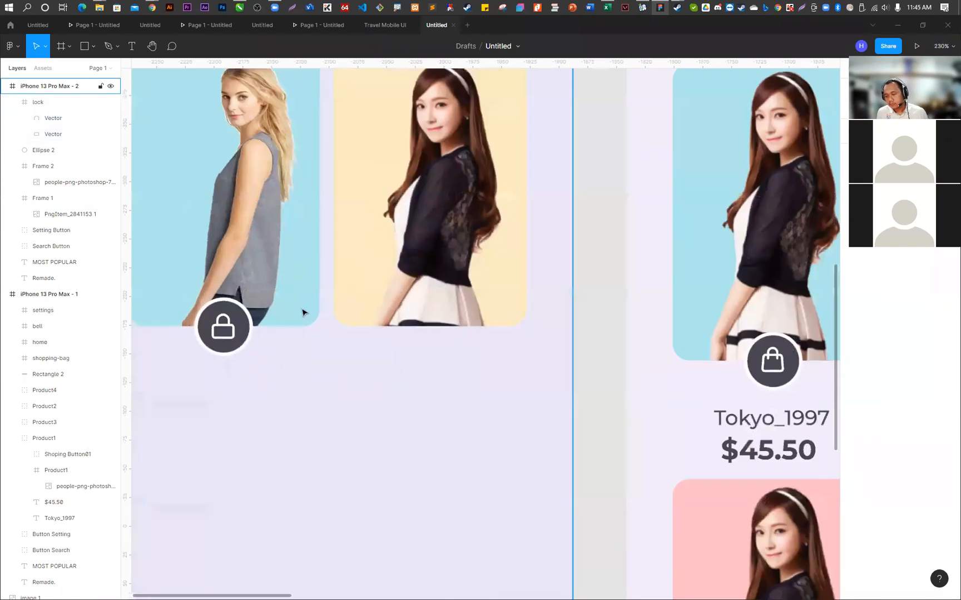
pyautogui.scroll(-4, 300, 311)
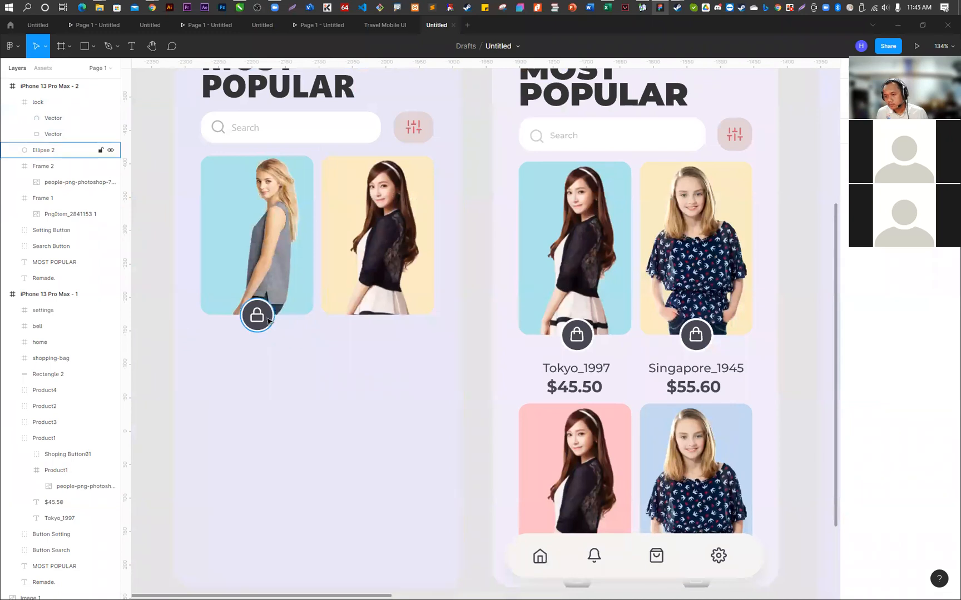
pyautogui.scroll(6, 272, 326)
pyautogui.scroll(2, 260, 324)
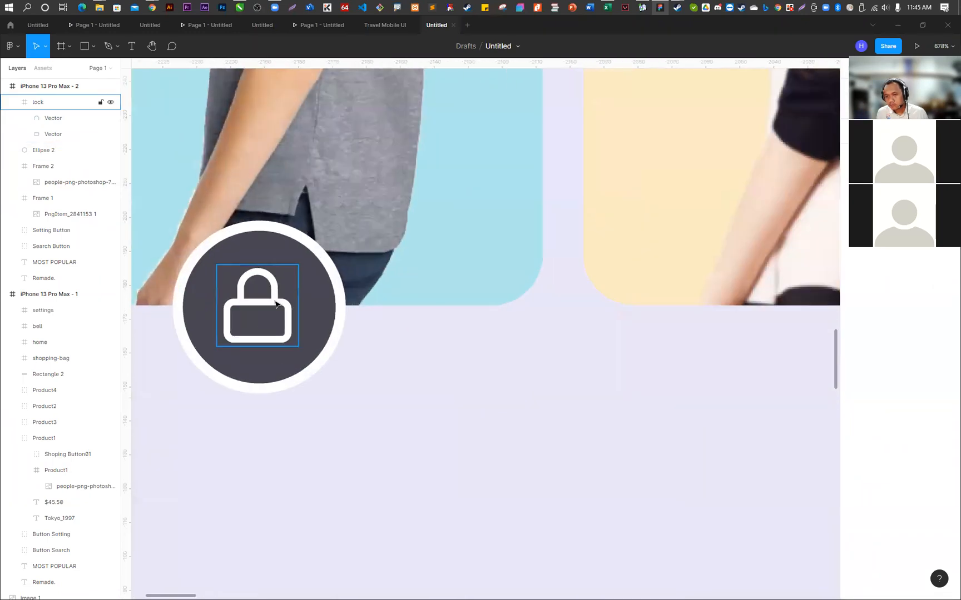
pyautogui.click(258, 323)
pyautogui.click(44, 118)
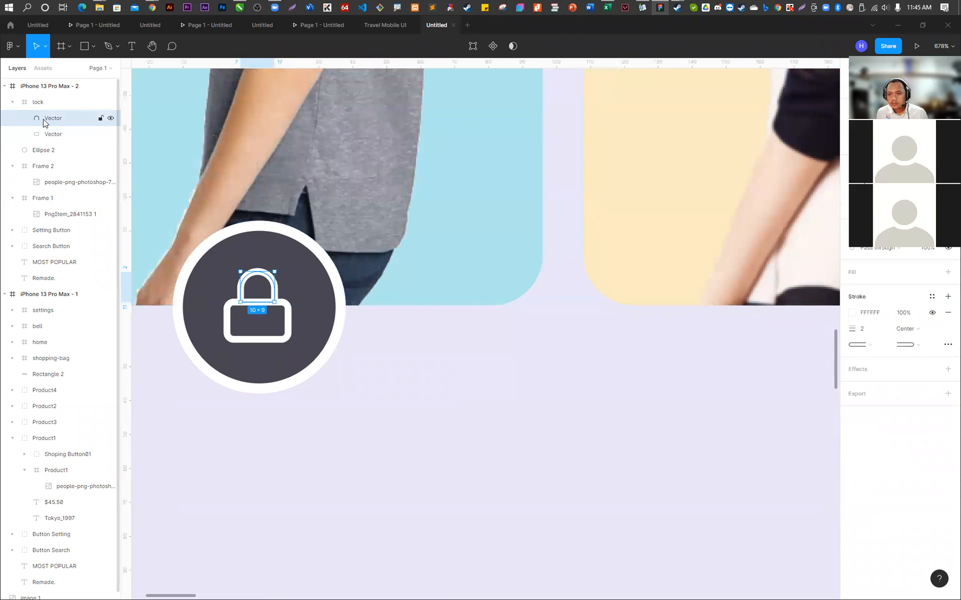
pyautogui.scroll(1, 260, 319)
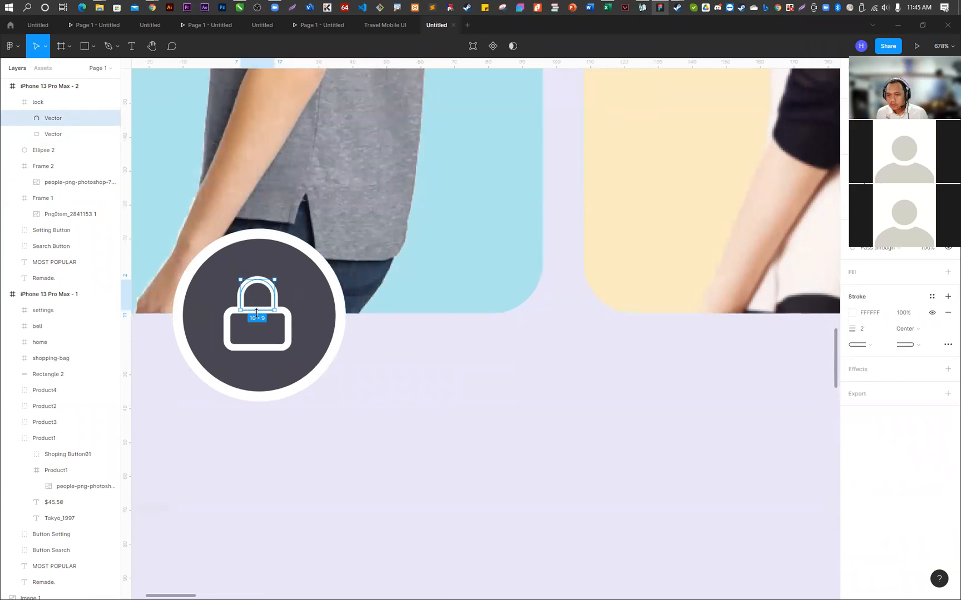
pyautogui.moveTo(257, 310); pyautogui.dragTo(258, 321)
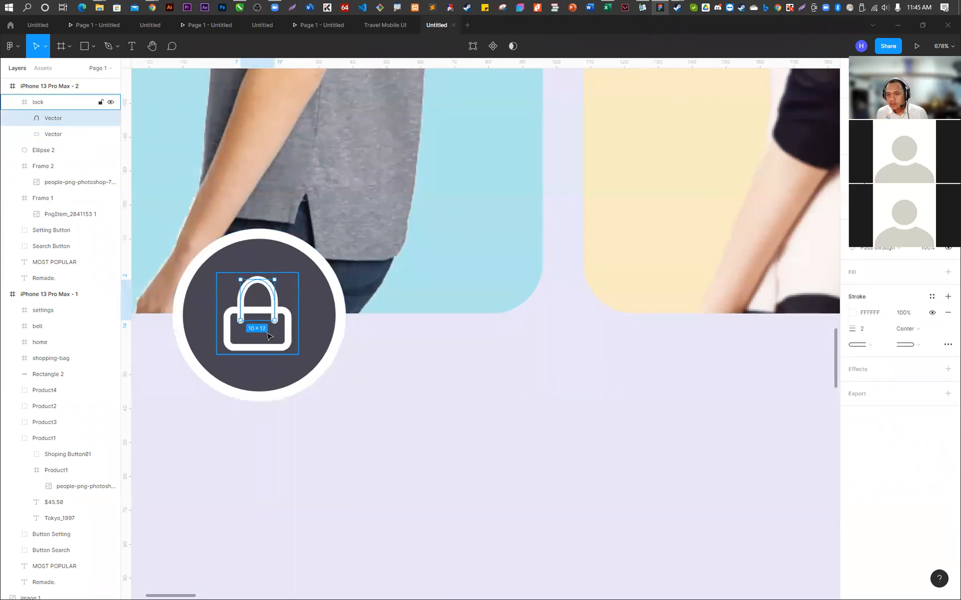
pyautogui.click(388, 365)
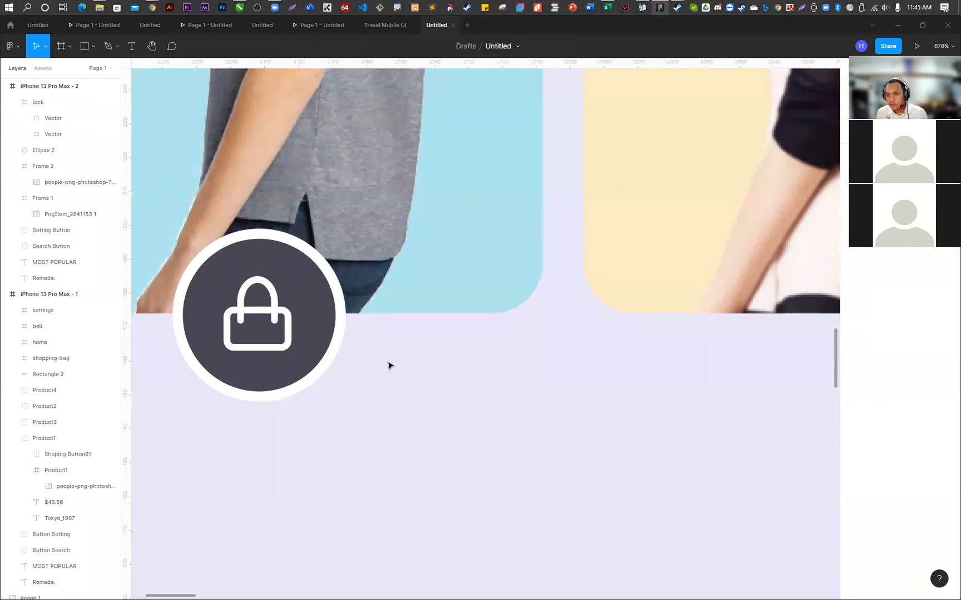
pyautogui.scroll(-5, 389, 365)
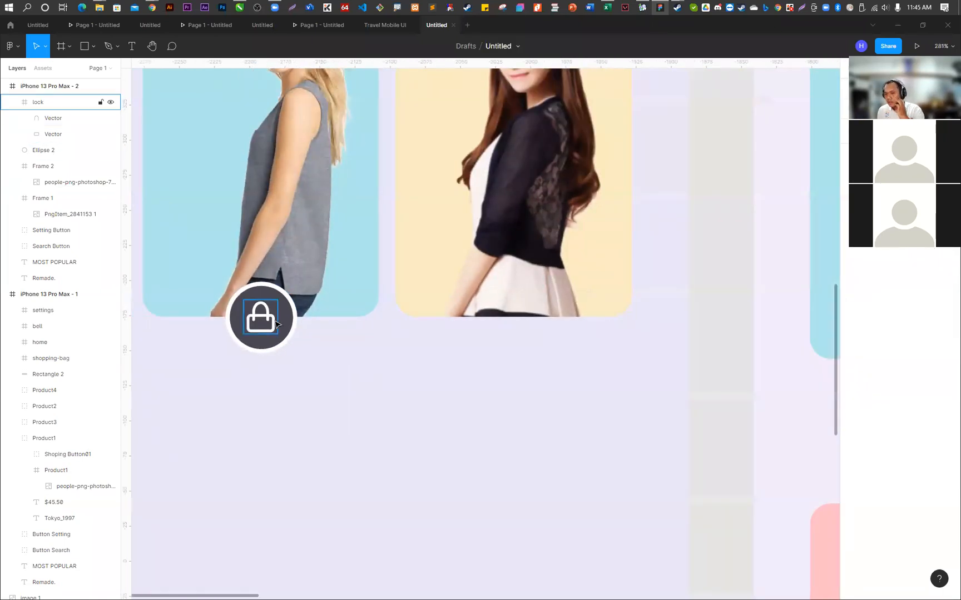
# - Shorten the lock's shackle vector from its upper edge so the bag handle sits lower above the body
pyautogui.click(53, 117)
pyautogui.scroll(5, 263, 290)
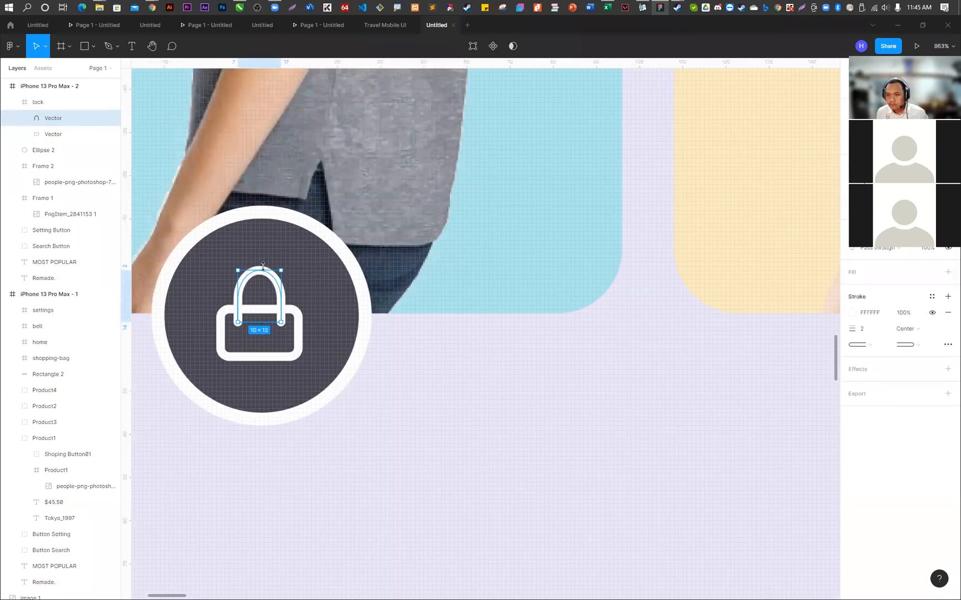
pyautogui.moveTo(262, 271); pyautogui.dragTo(260, 280)
pyautogui.click(410, 404)
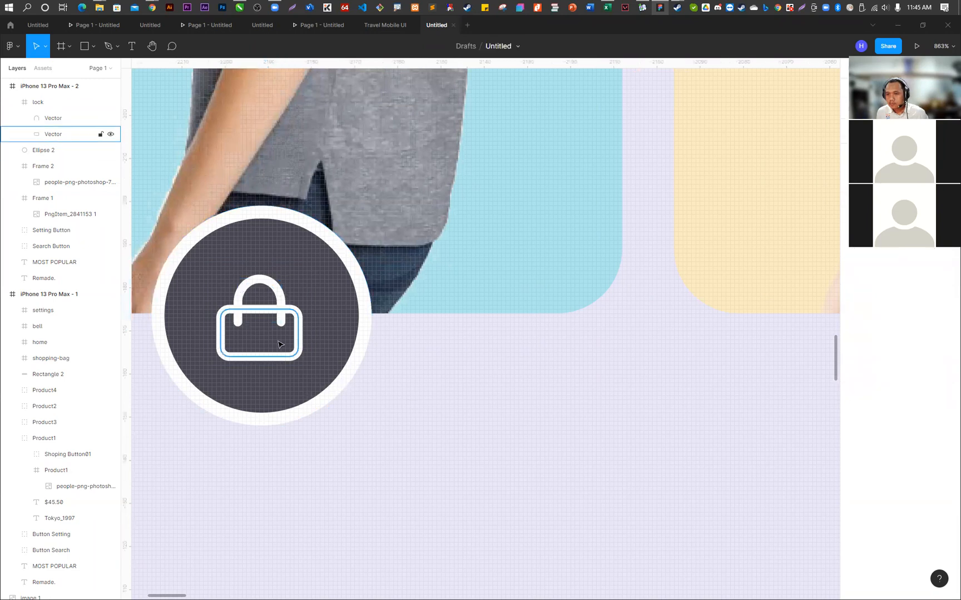
pyautogui.scroll(-5, 268, 342)
pyautogui.keyDown('ctrl'); pyautogui.click(317, 404); pyautogui.keyUp('ctrl')
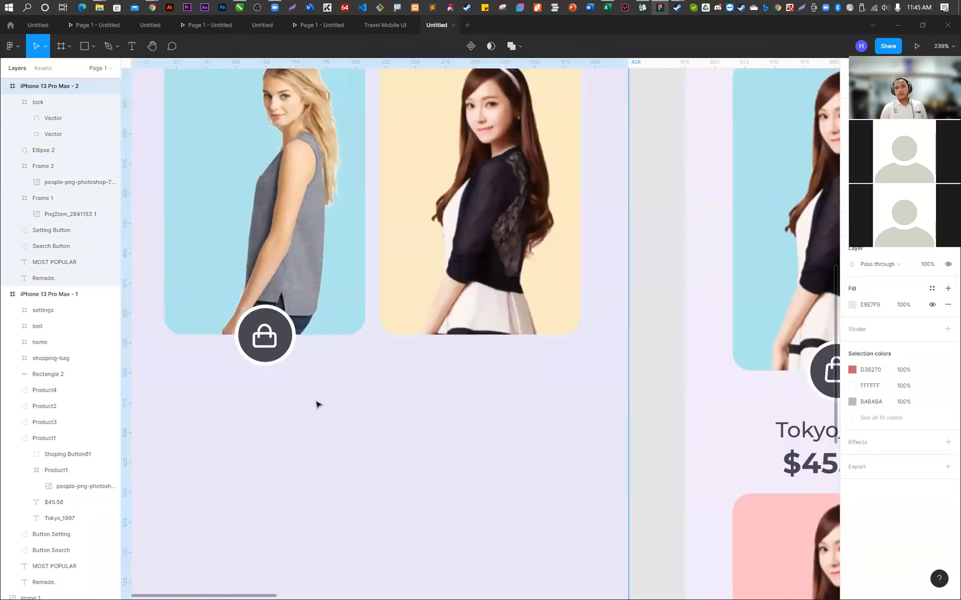
# - Group the lock icon with Ellipse 2 and name the group Bag Button
pyautogui.click(38, 102)
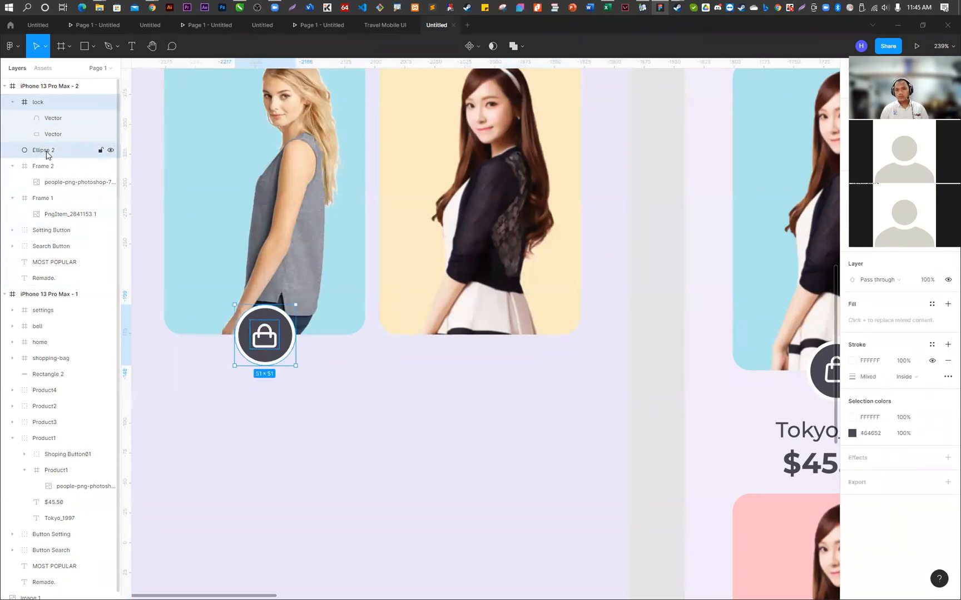
pyautogui.rightClick(41, 152)
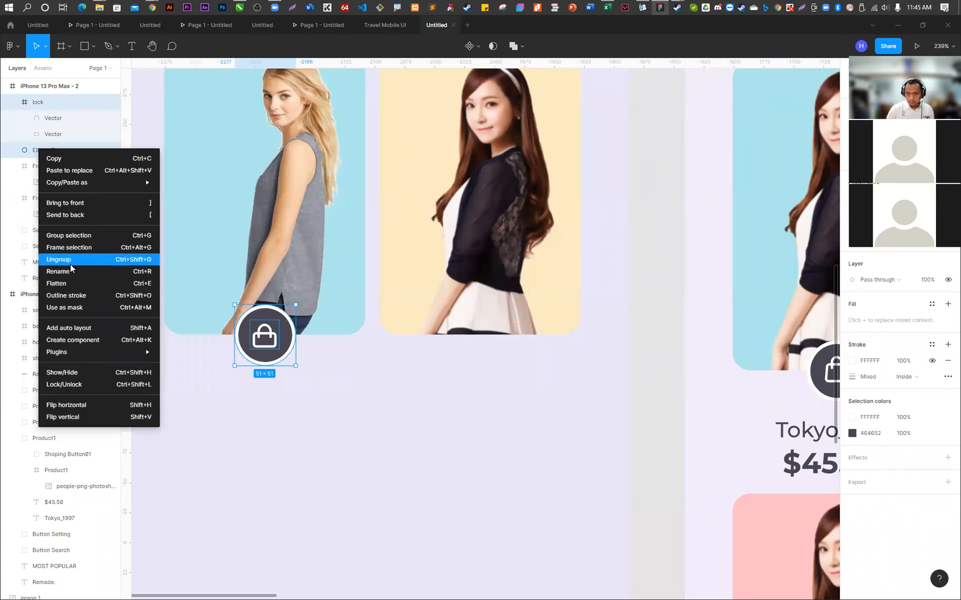
pyautogui.click(72, 236)
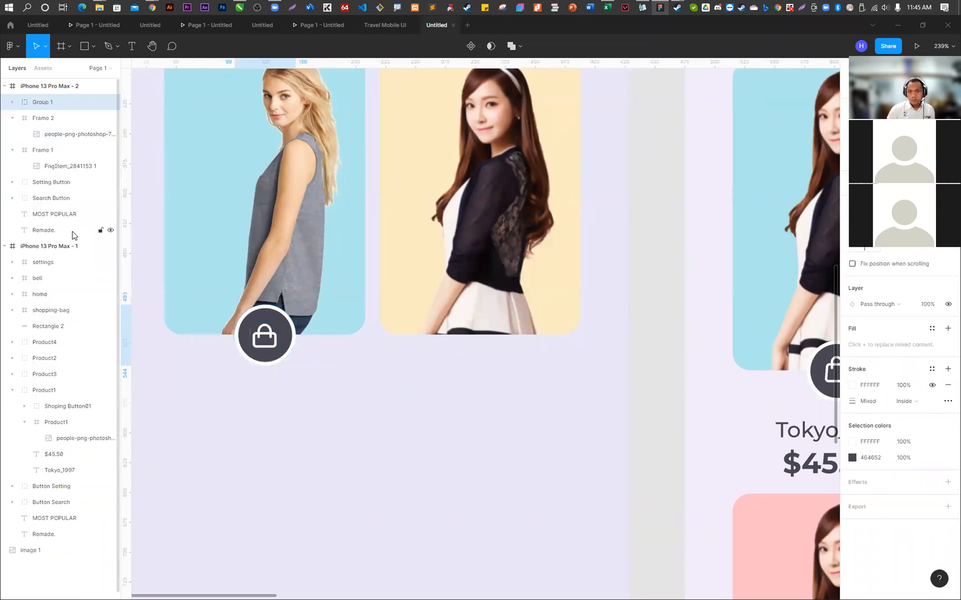
pyautogui.doubleClick(43, 106)
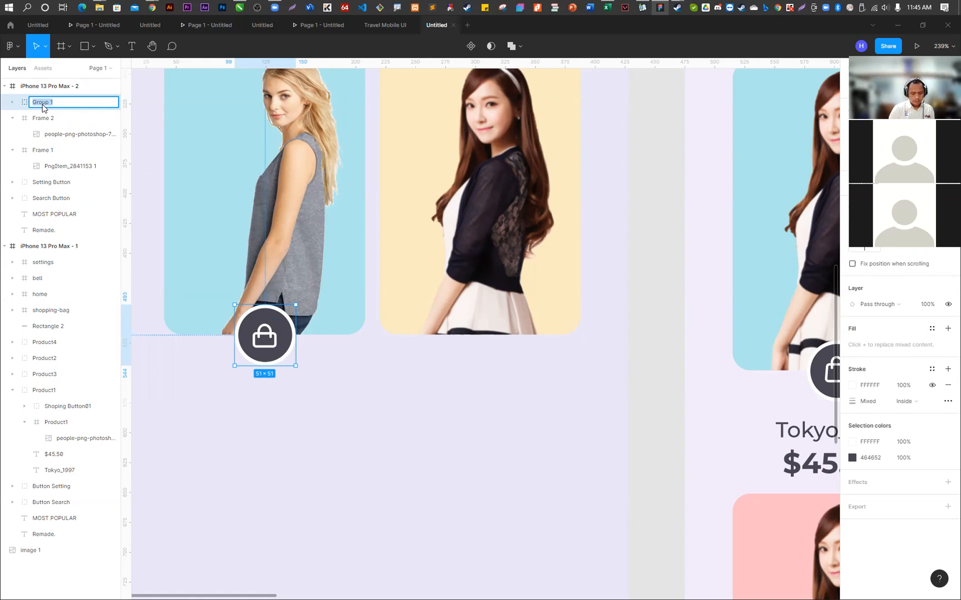
pyautogui.write('b')
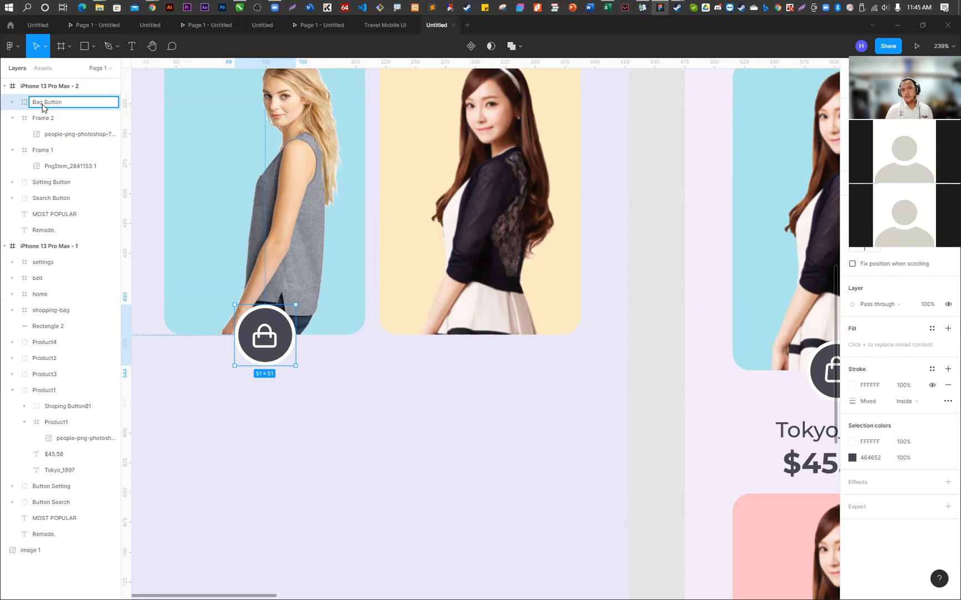
pyautogui.press('Return')
# - Collapse the Frame 2 layer and rename Frame 1, the blue card, as Product01
pyautogui.click(15, 121)
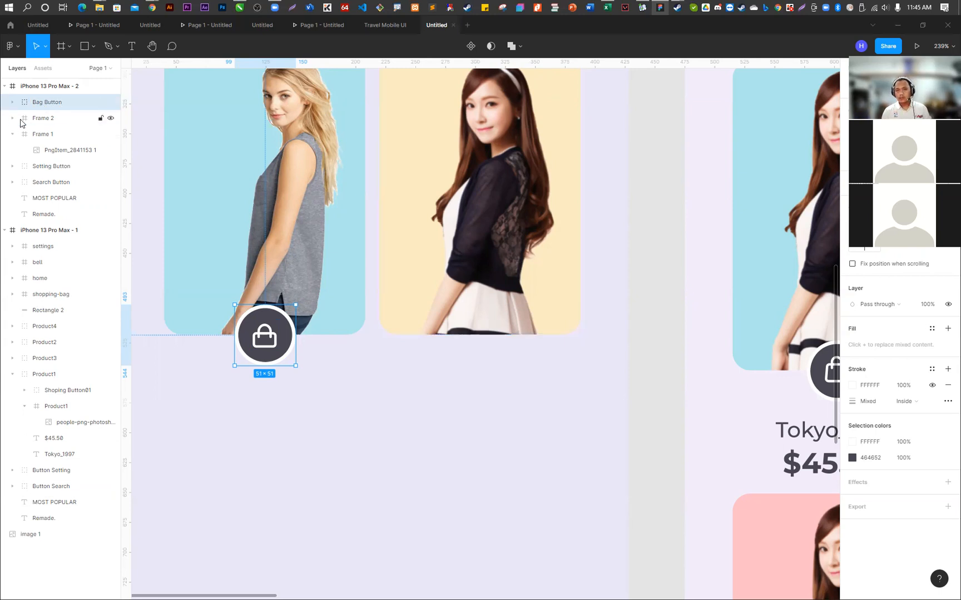
pyautogui.doubleClick(55, 136)
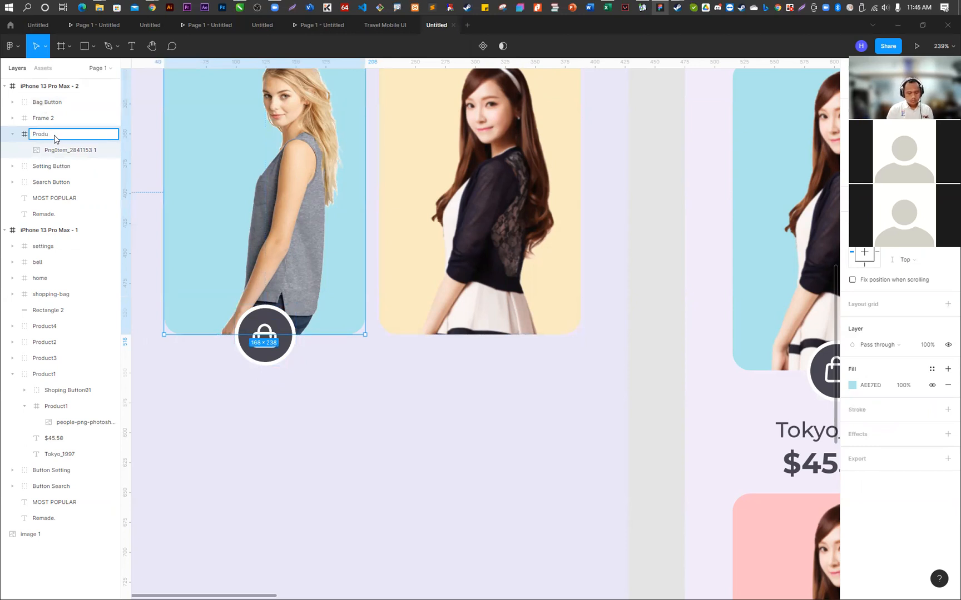
pyautogui.write('Product01')
pyautogui.press('Return')
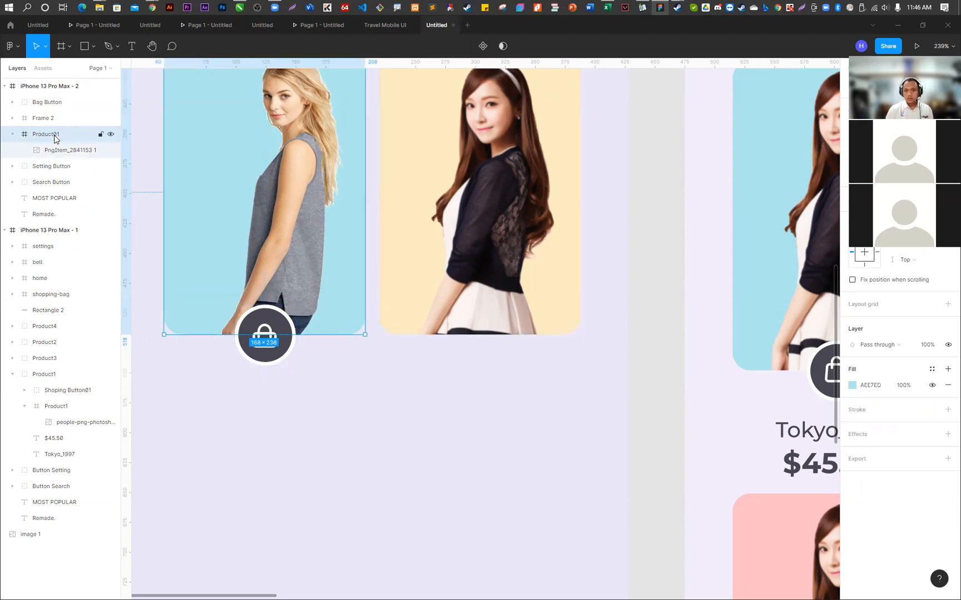
# - Rename Frame 2, the yellow card, as Product02 and collapse both product layers
pyautogui.doubleClick(47, 122)
pyautogui.write('Produc')
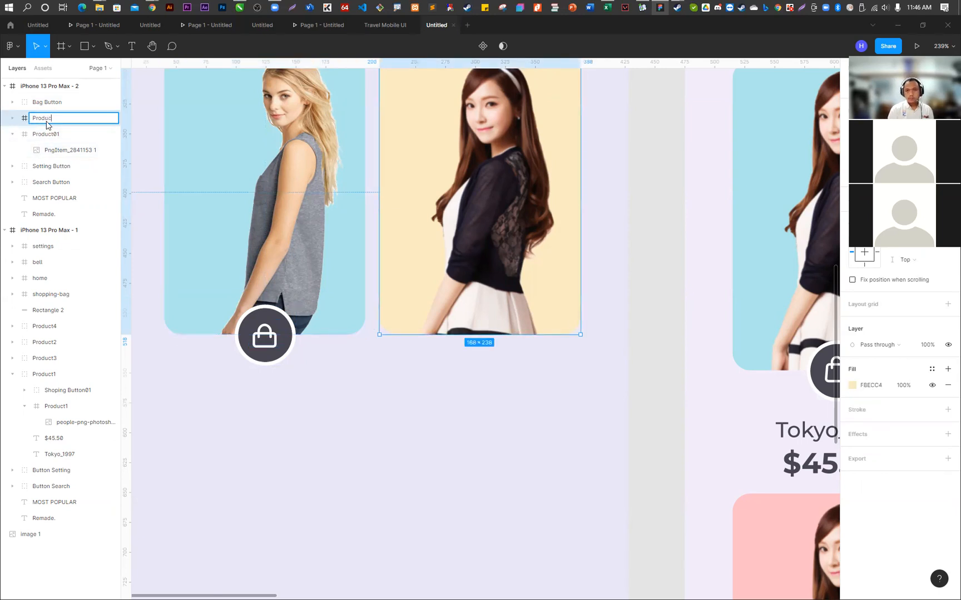
pyautogui.write('t02')
pyautogui.press('Return')
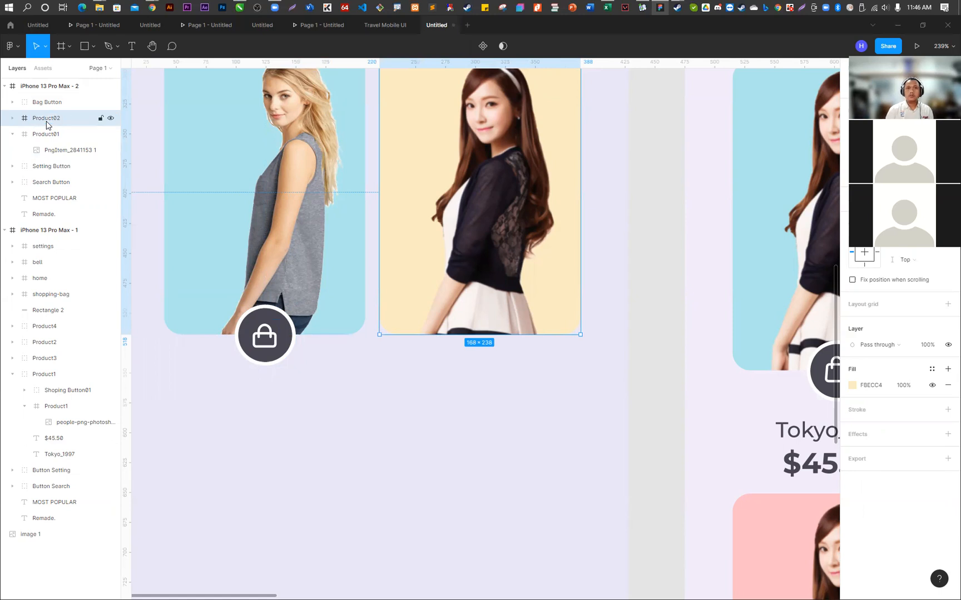
pyautogui.click(11, 134)
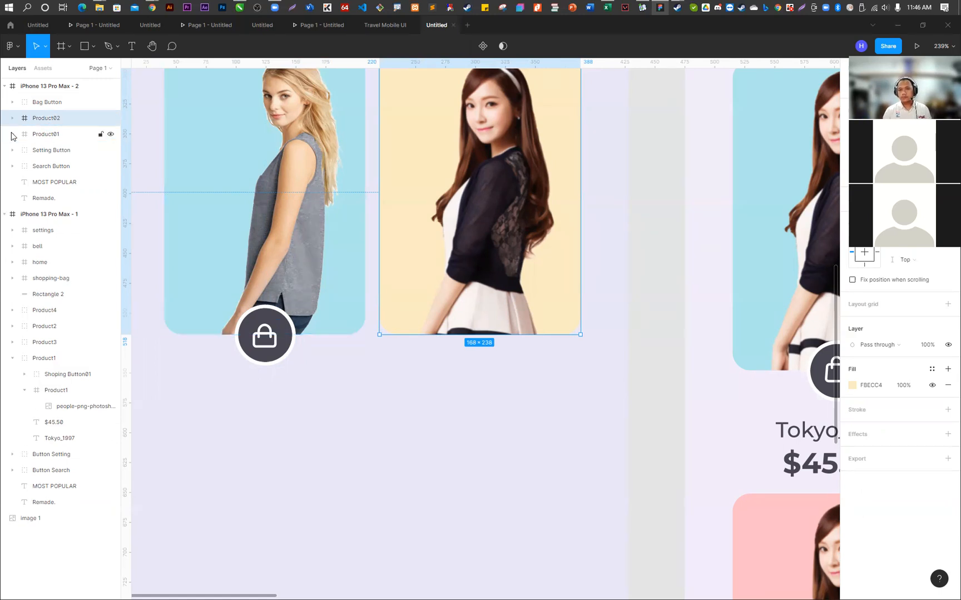
pyautogui.click(12, 119)
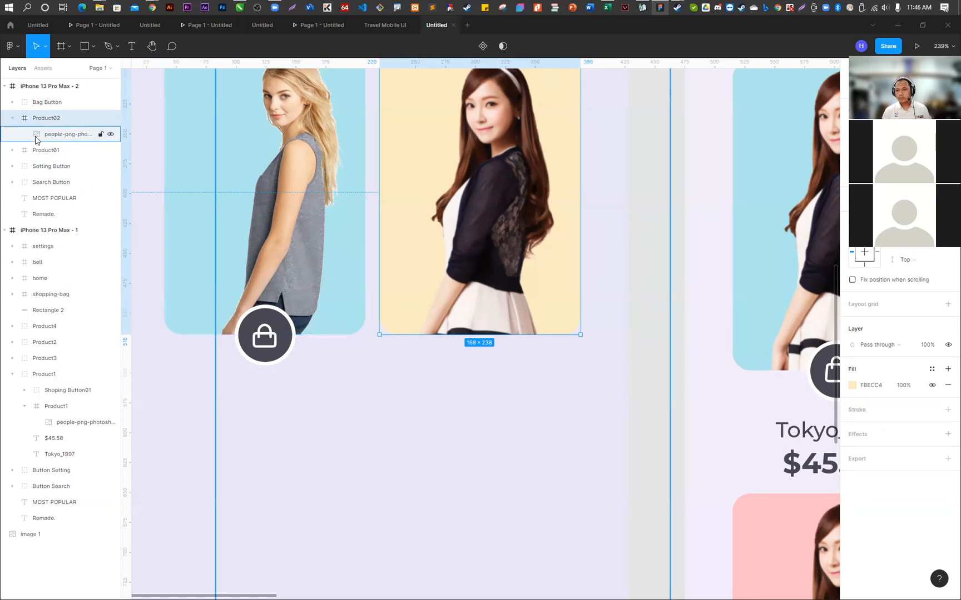
pyautogui.click(410, 356)
pyautogui.click(10, 120)
# - Rename the Bag Button group as Bag Button01
pyautogui.click(45, 102)
pyautogui.doubleClick(58, 103)
pyautogui.write('01')
pyautogui.press('Return')
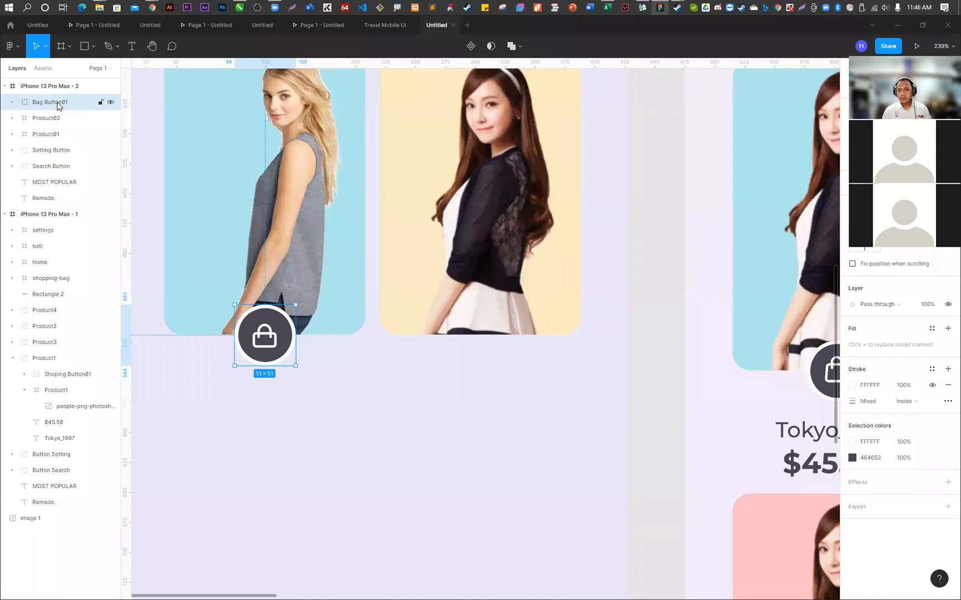
# - Duplicate Bag Button01 onto the centre of the yellow card's lower edge and name the copy Bag Button02
pyautogui.moveTo(278, 333); pyautogui.dragTo(492, 343)
pyautogui.doubleClick(72, 103)
pyautogui.click(74, 106)
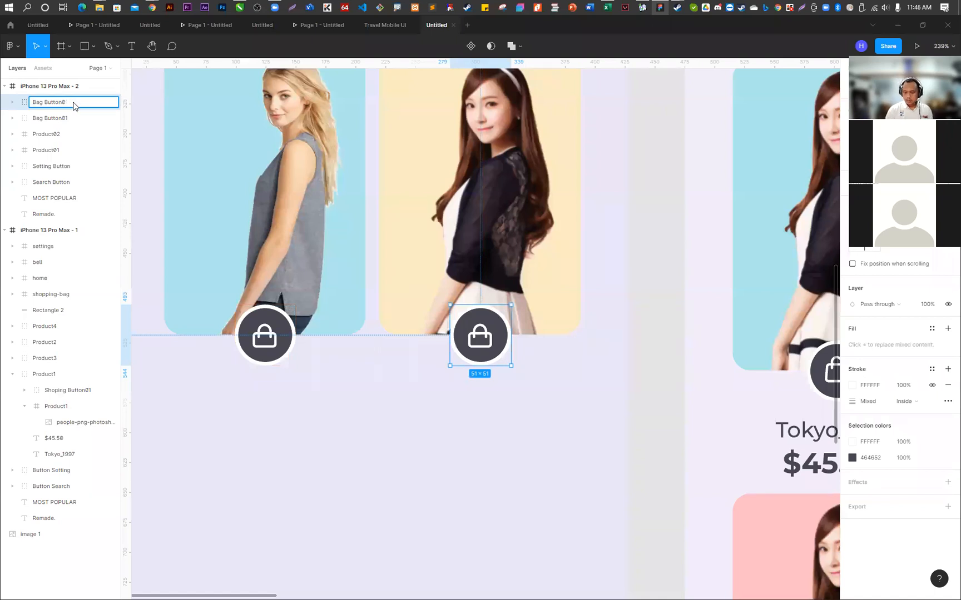
pyautogui.write('2')
pyautogui.press('Return')
pyautogui.click(446, 457)
pyautogui.scroll(-3, 436, 443)
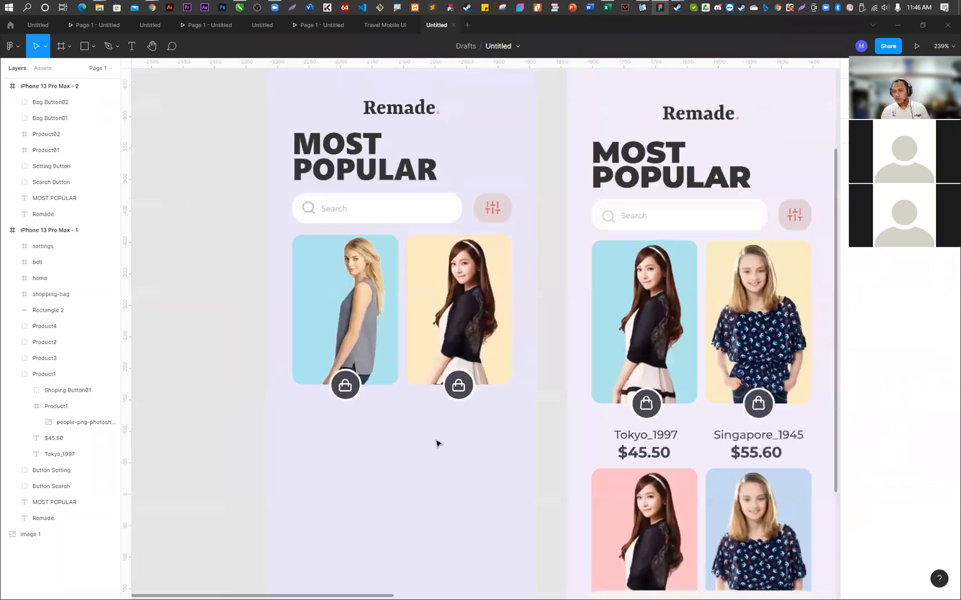
pyautogui.scroll(-3, 440, 457)
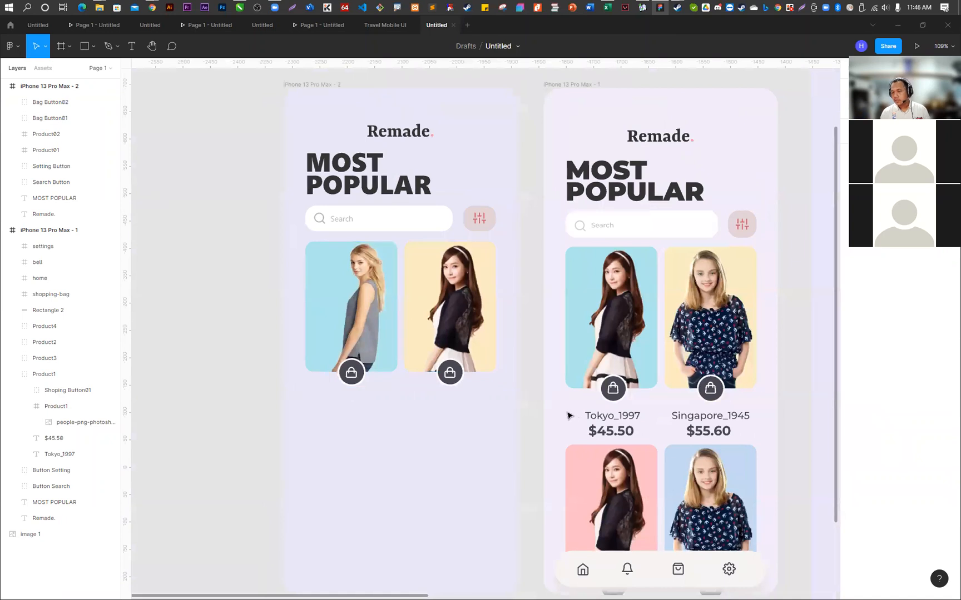
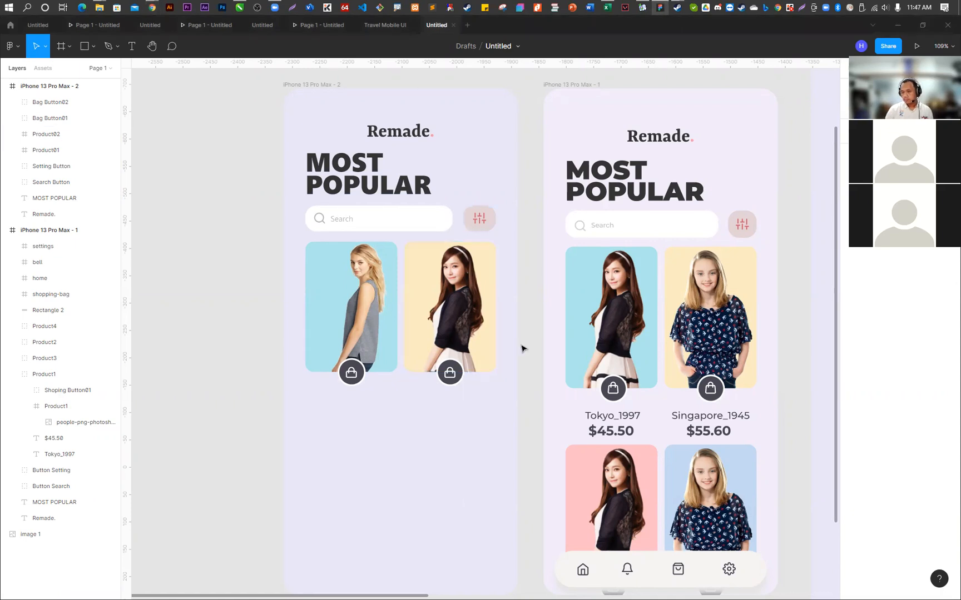
# - Add a two-line text label below the blue product card reading Tokyo_1997 and $45.50
pyautogui.scroll(5, 466, 398)
pyautogui.scroll(-2, 299, 215)
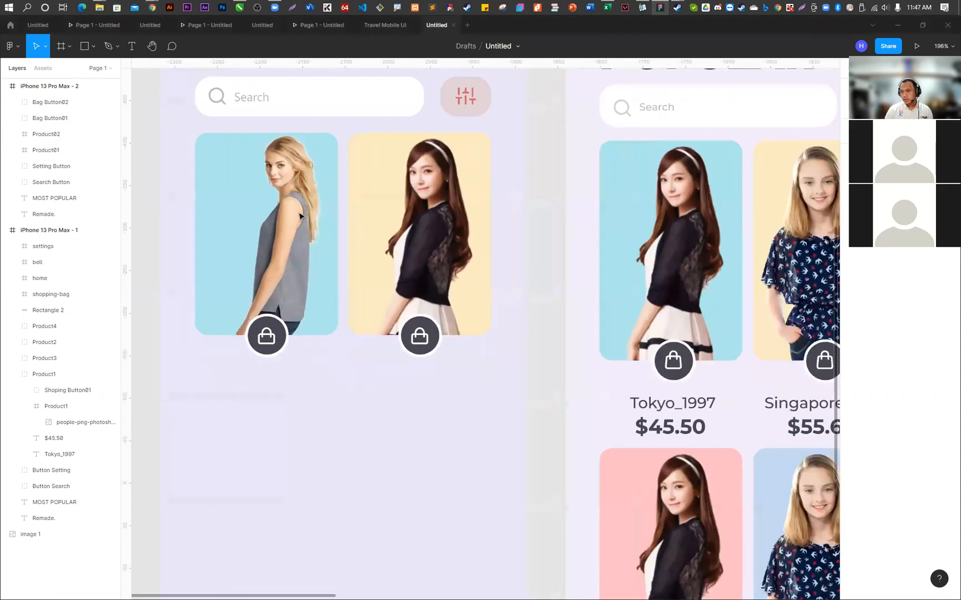
pyautogui.scroll(-1, 339, 362)
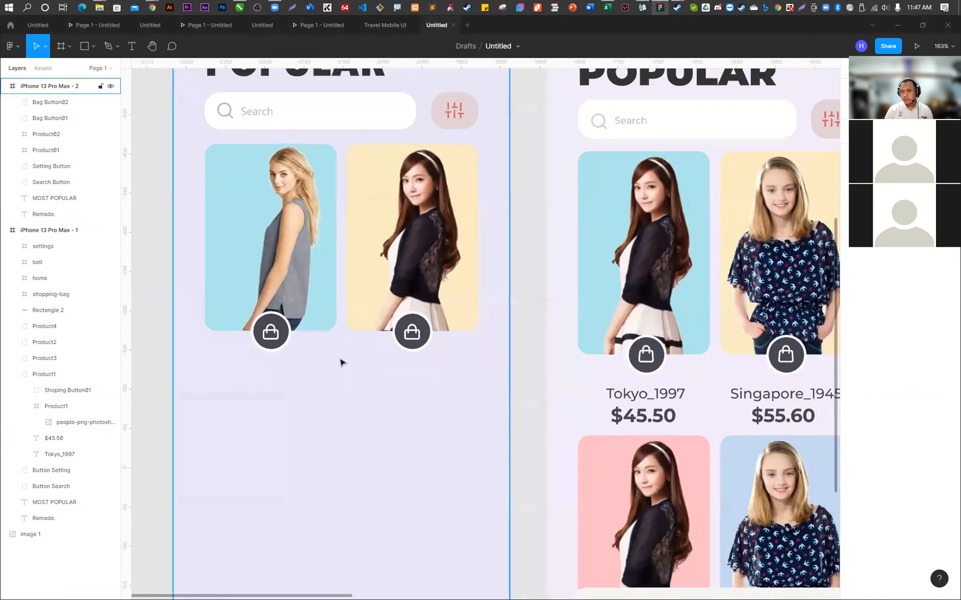
pyautogui.click(130, 44)
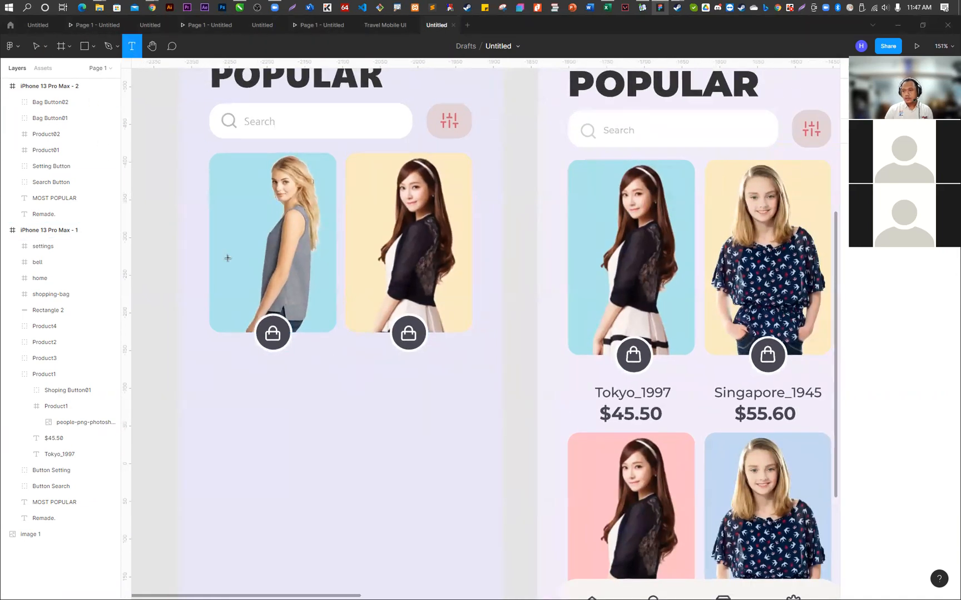
pyautogui.click(244, 369)
pyautogui.write('Tokyo')
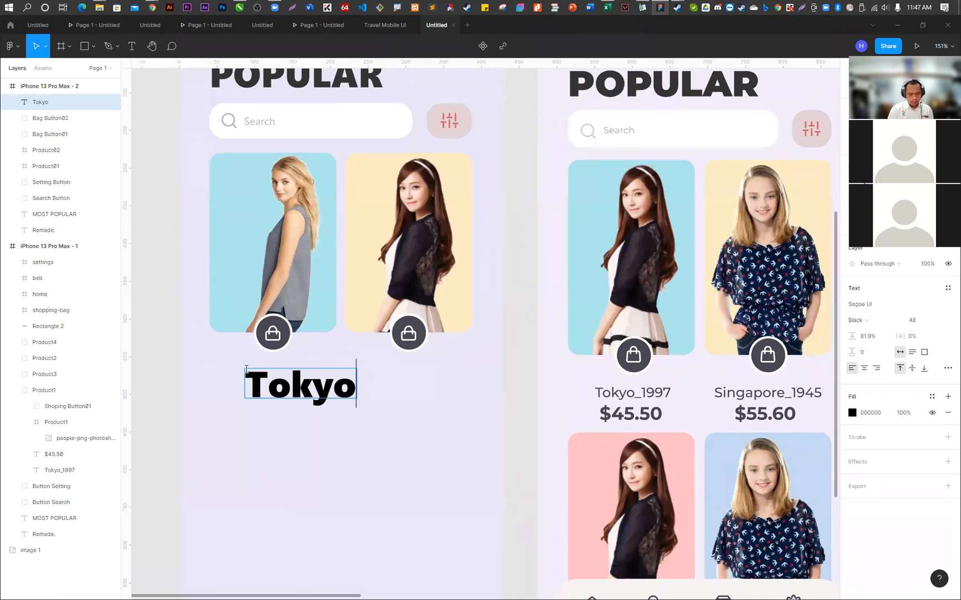
pyautogui.write('_1997')
pyautogui.press('Return')
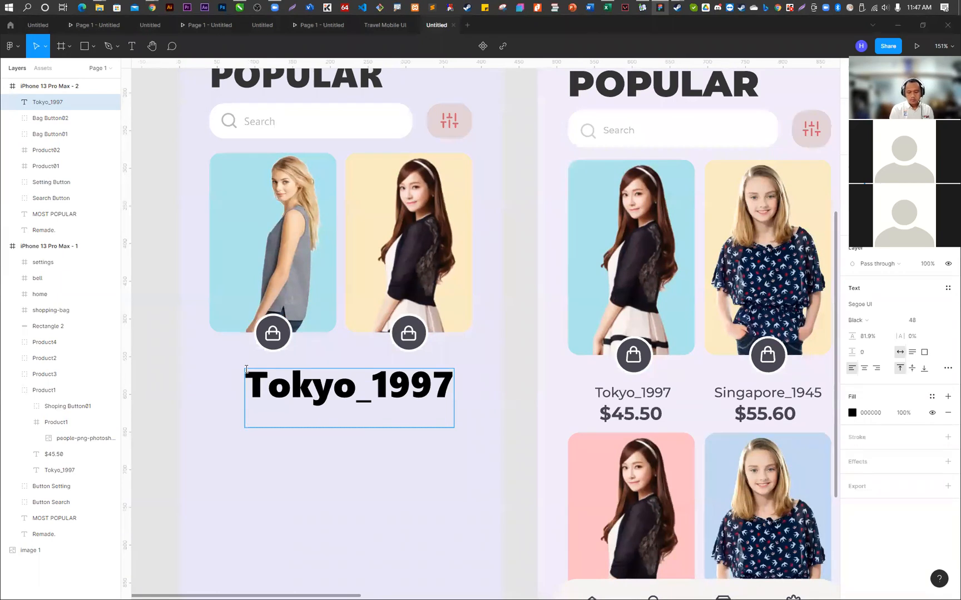
pyautogui.write('$')
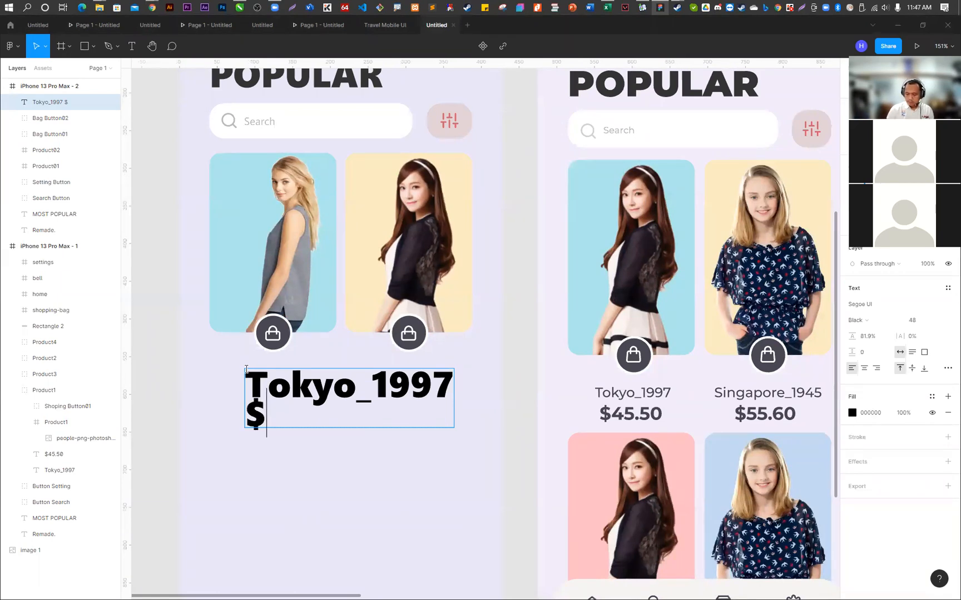
pyautogui.write('45.50')
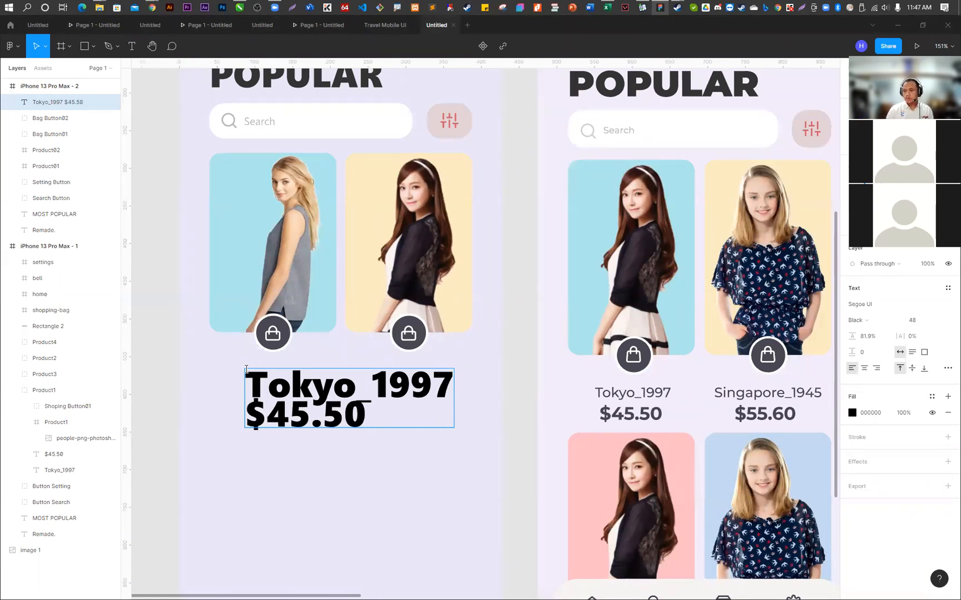
# - Set the label's Tokyo_1997 line to Regular weight and its $45.50 line to Bold
pyautogui.moveTo(246, 369); pyautogui.dragTo(486, 384)
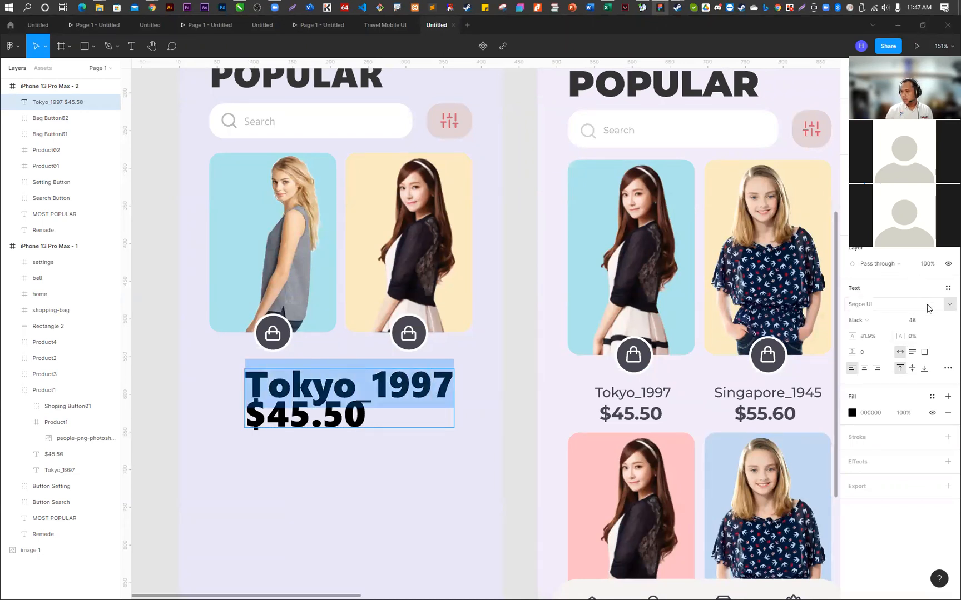
pyautogui.click(858, 321)
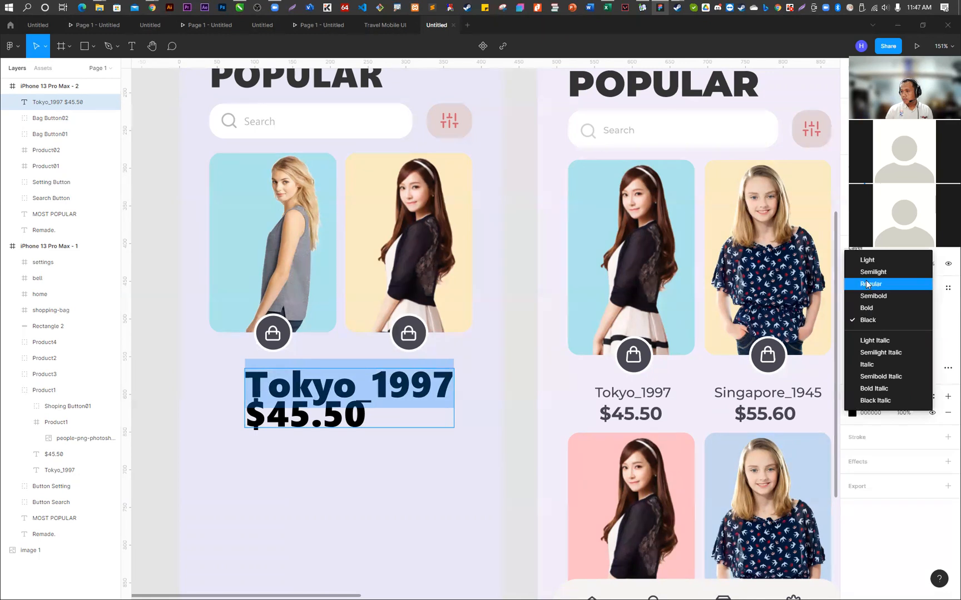
pyautogui.click(866, 285)
pyautogui.moveTo(371, 414); pyautogui.dragTo(248, 413)
pyautogui.click(875, 322)
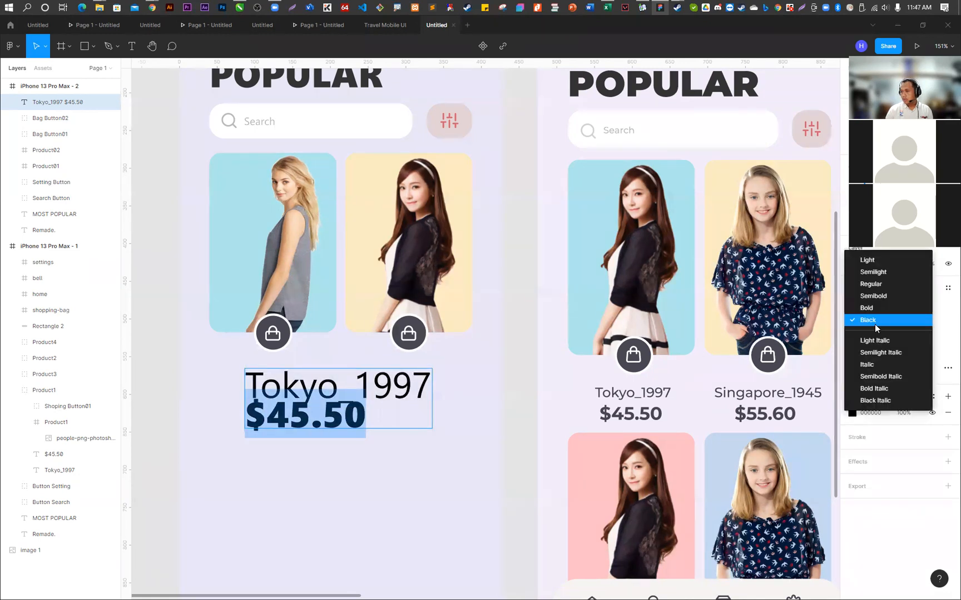
pyautogui.click(881, 307)
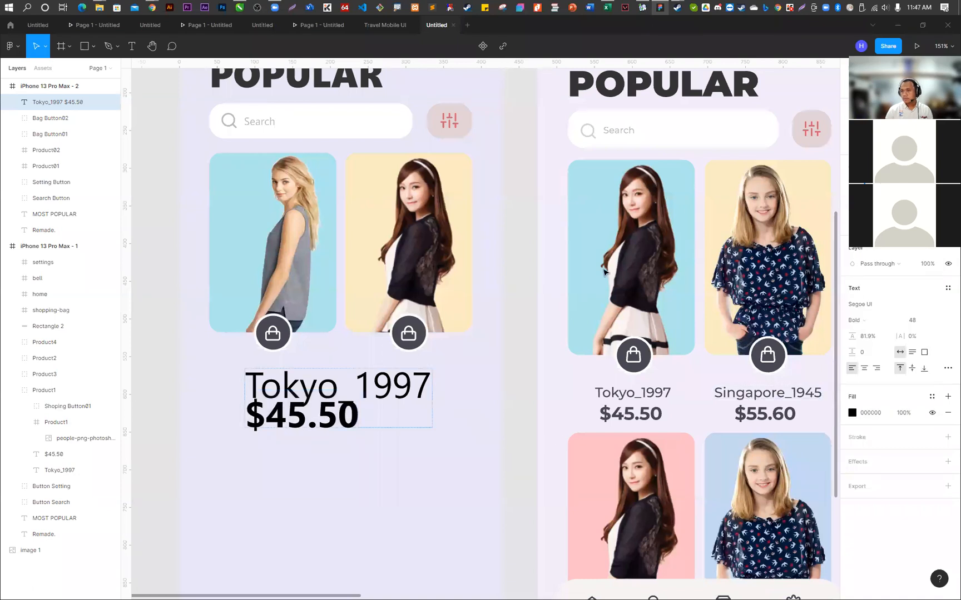
# - Set the font size of the whole two-line label to 18
pyautogui.click(403, 393)
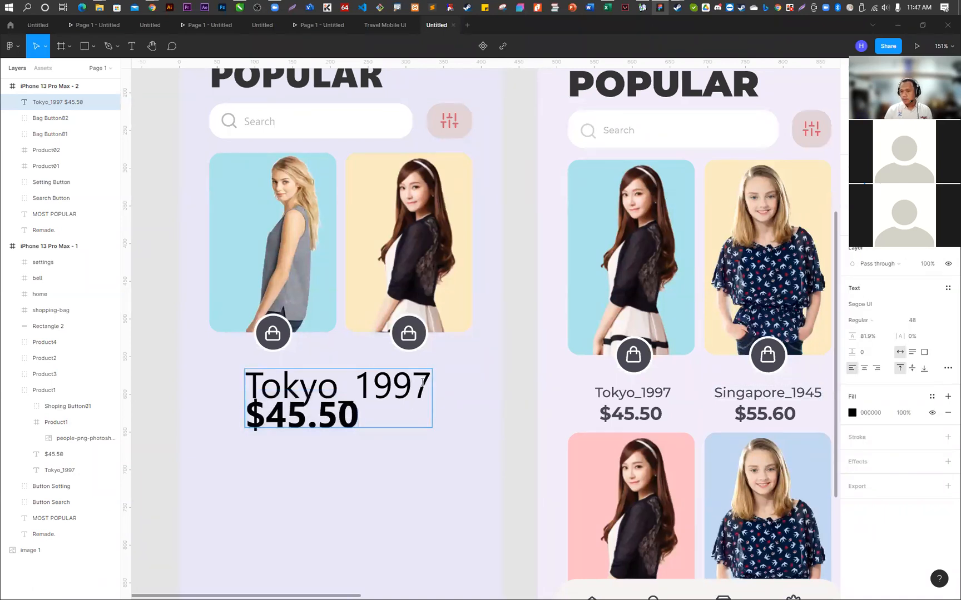
pyautogui.hotkey('ctrl', 'a')
pyautogui.click(938, 322)
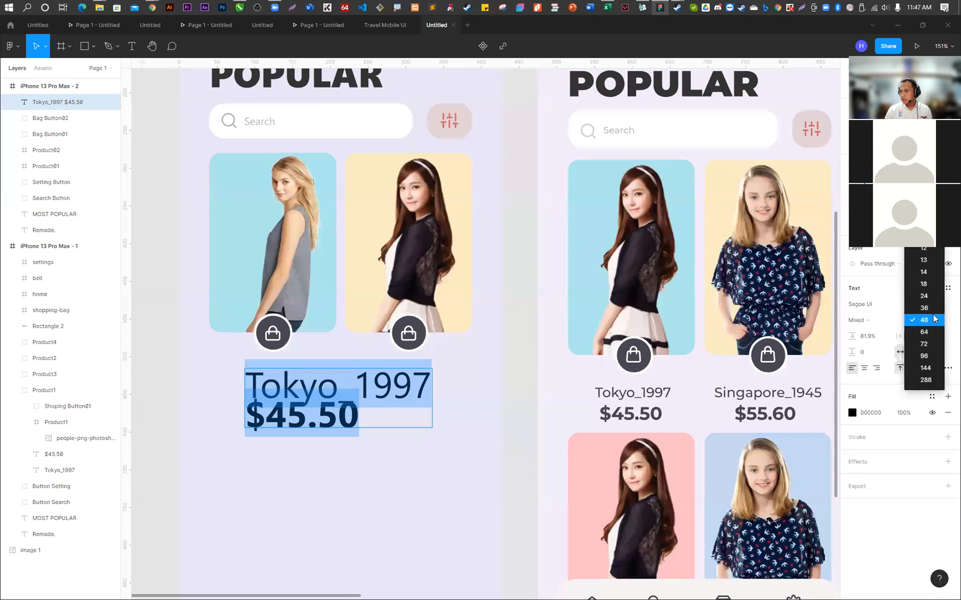
pyautogui.click(924, 283)
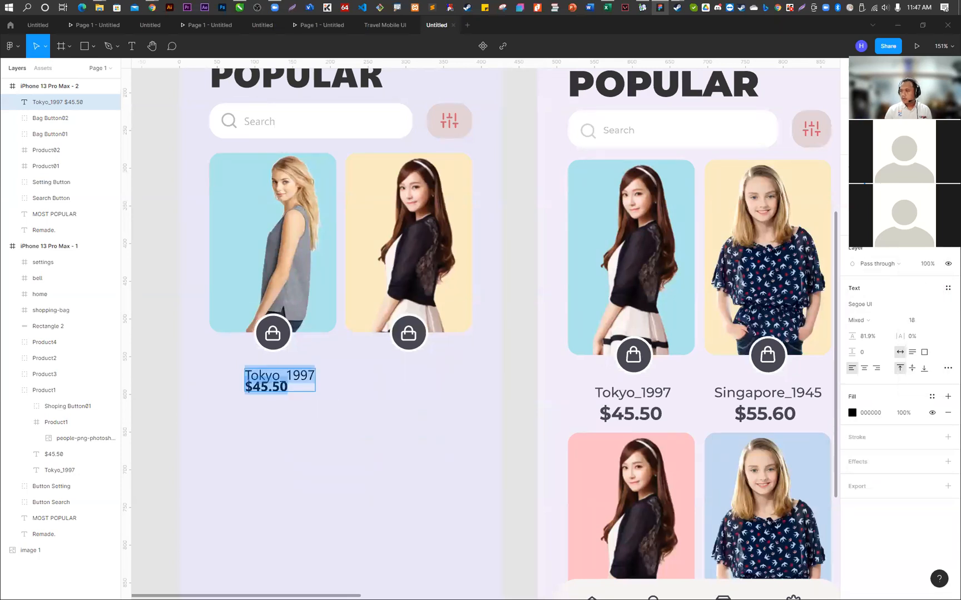
# - Centre-align the label's two lines and set their line height to 116.9%
pyautogui.click(869, 88)
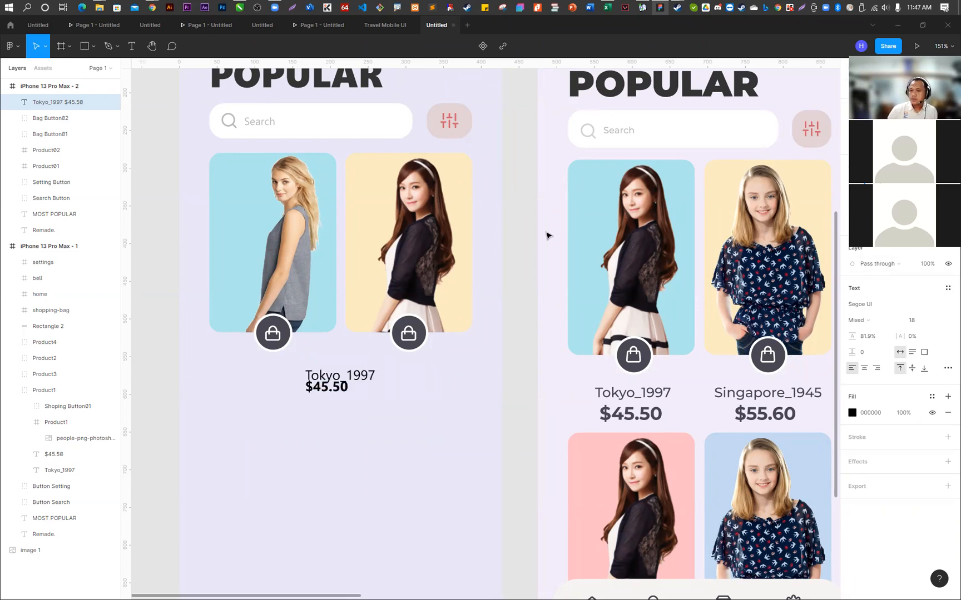
pyautogui.press('Return')
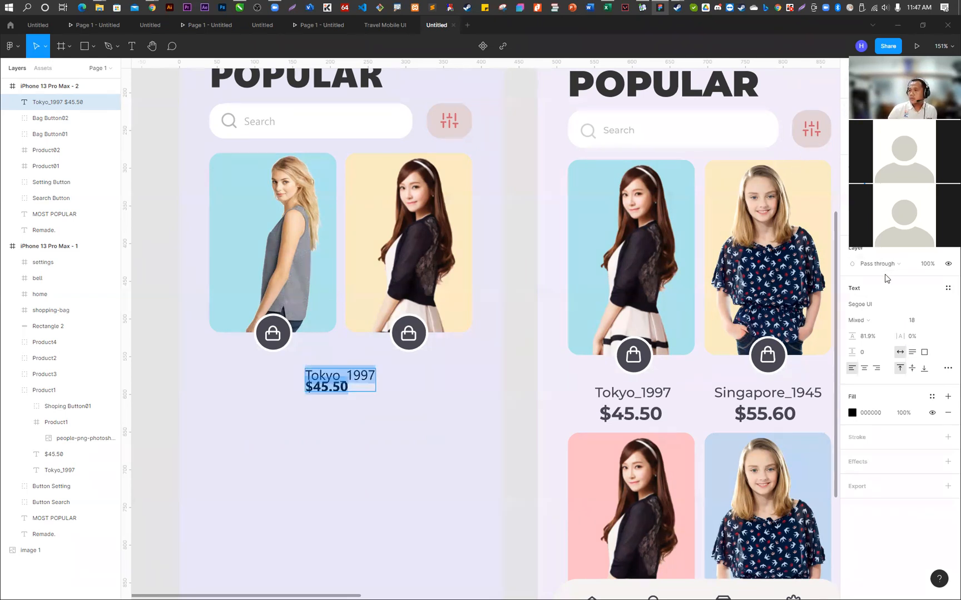
pyautogui.click(864, 368)
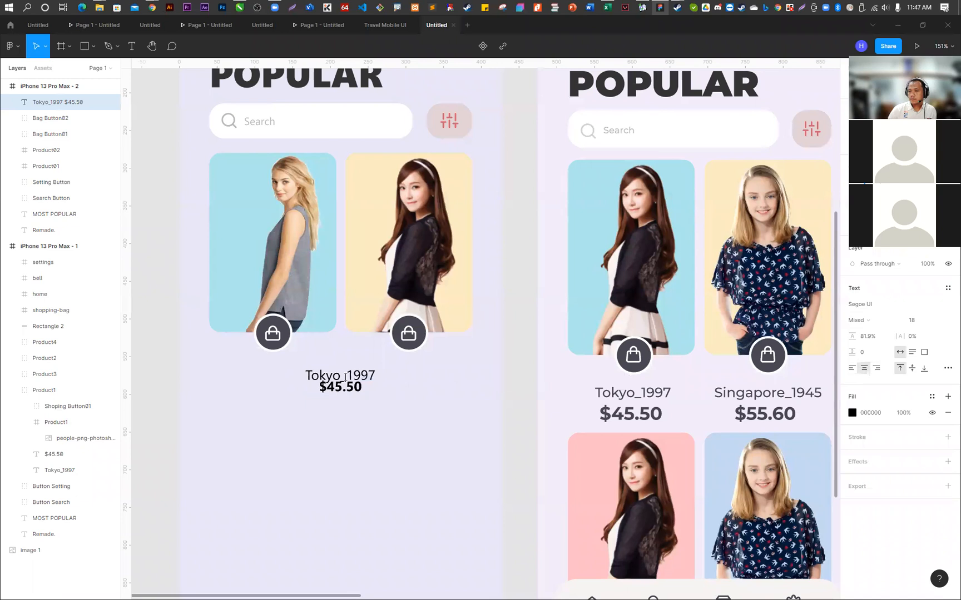
pyautogui.press('Return')
pyautogui.moveTo(849, 332); pyautogui.dragTo(885, 332)
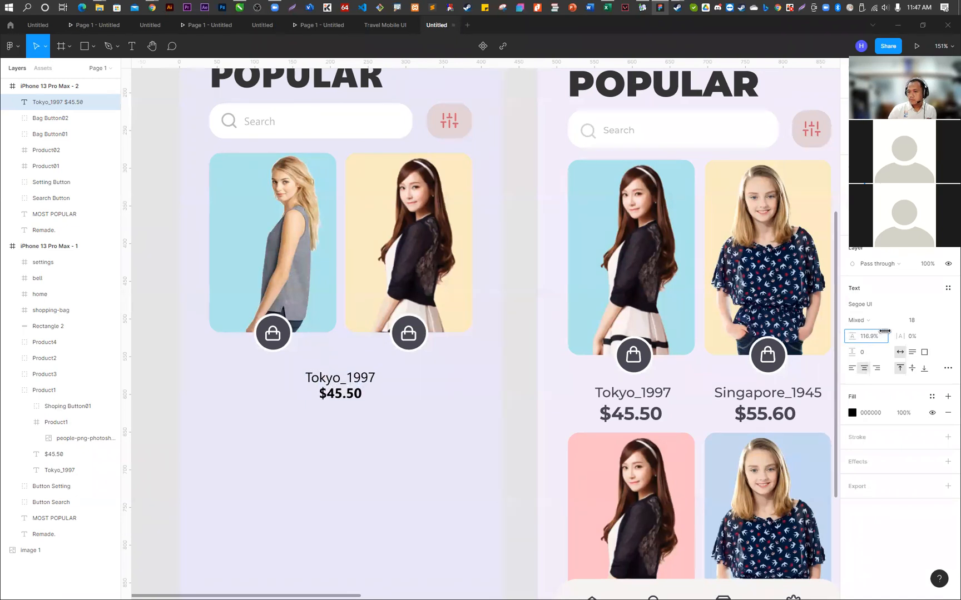
# - Place the Tokyo_1997 label centred beneath the blue card's bag button and duplicate it beneath the yellow card
pyautogui.press('Escape')
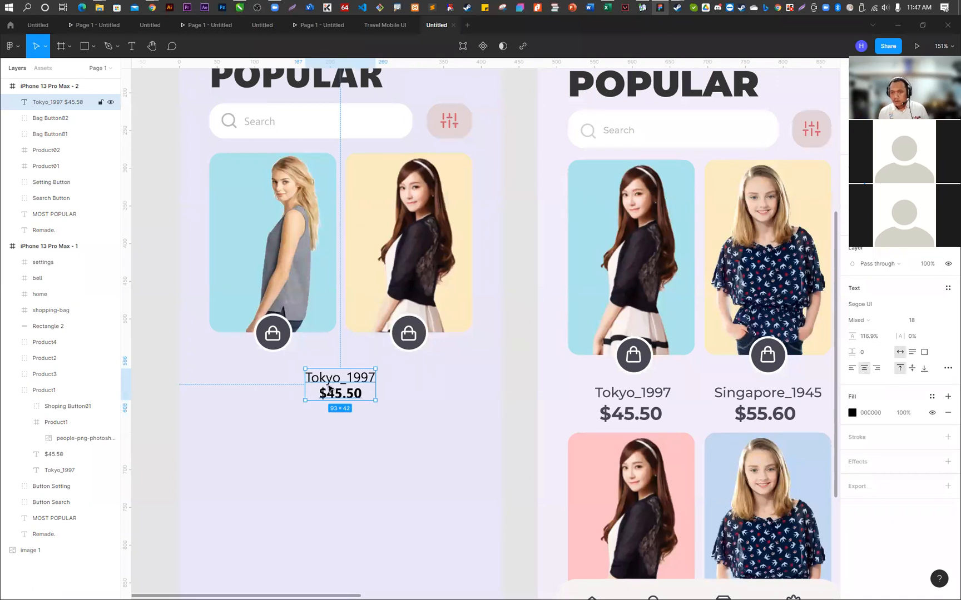
pyautogui.moveTo(331, 388); pyautogui.dragTo(400, 376)
pyautogui.click(511, 380)
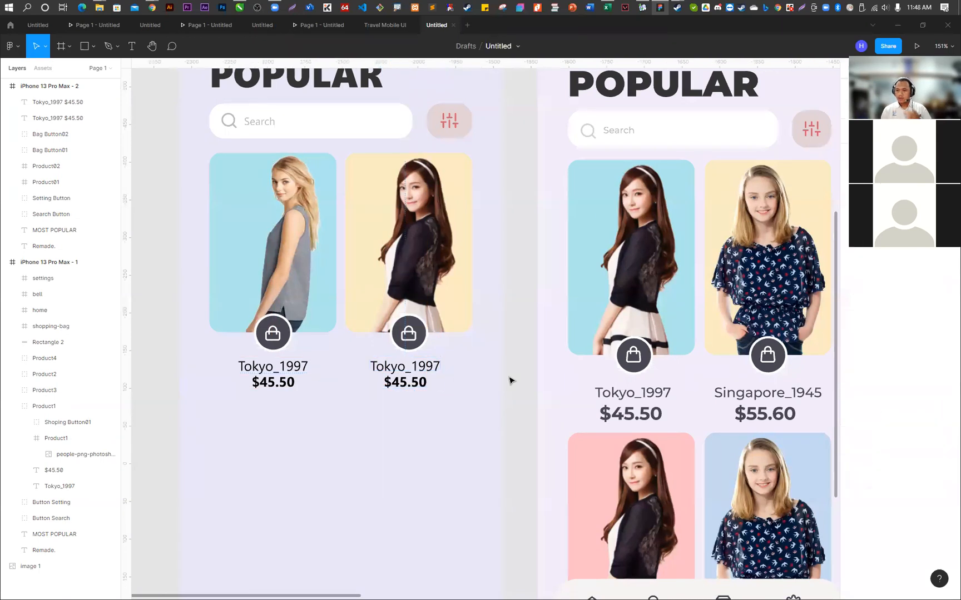
# - Change the copied label to Singapore_1945 and $55.60, and centre it beneath the yellow card's bag button
pyautogui.doubleClick(382, 370)
pyautogui.click(373, 368)
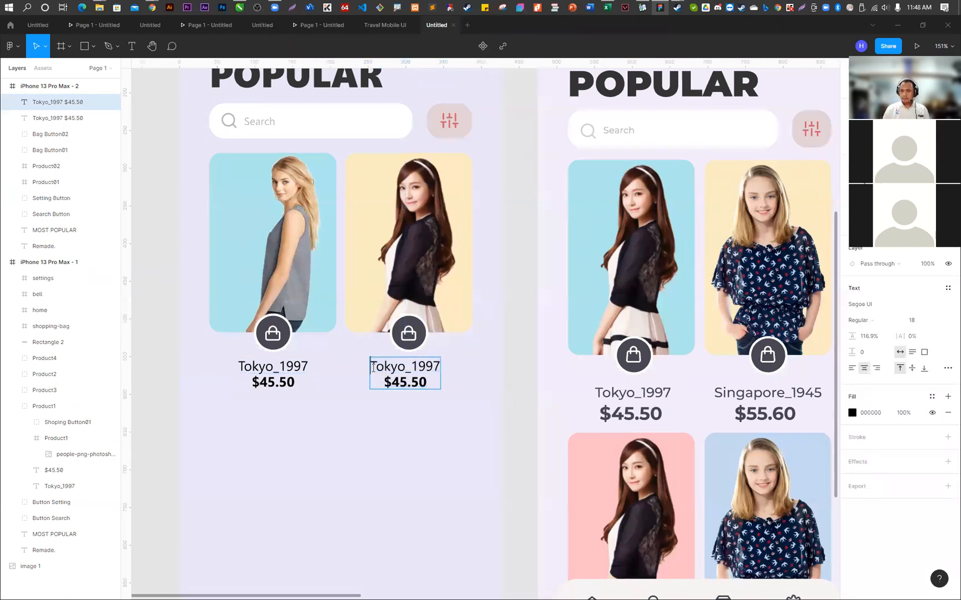
pyautogui.doubleClick(378, 367)
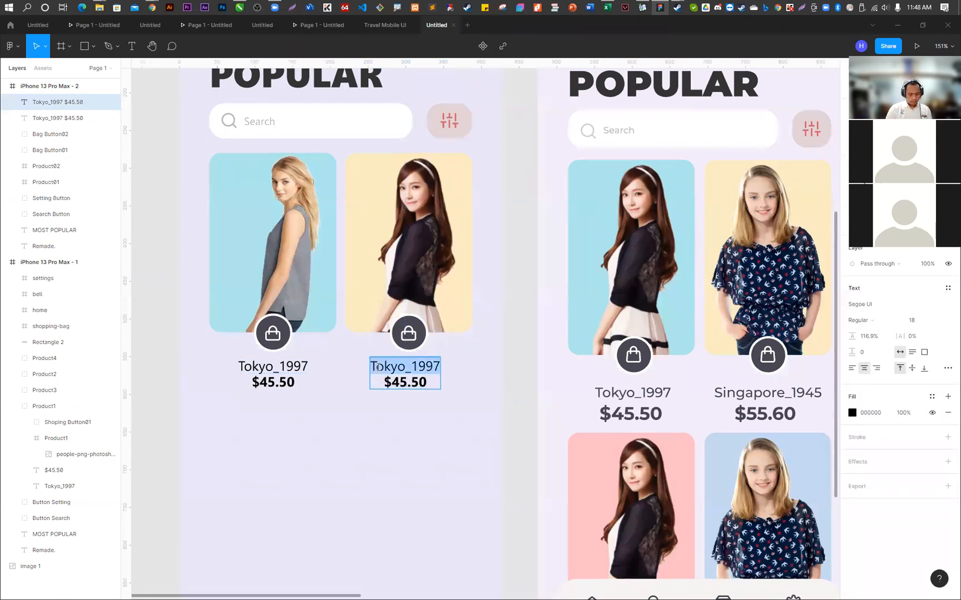
pyautogui.write('Singapore_1945')
pyautogui.press('Down')
pyautogui.hotkey('shift', 'Left')
pyautogui.write('6')
pyautogui.press('Left')
pyautogui.press('Left')
pyautogui.hotkey('shift', 'Left')
pyautogui.write('5')
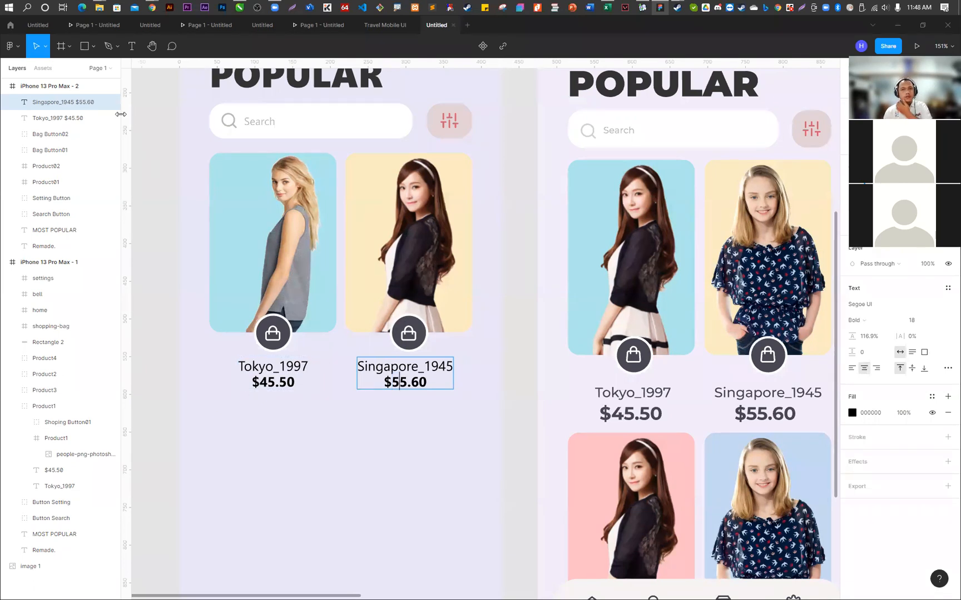
pyautogui.press('Escape')
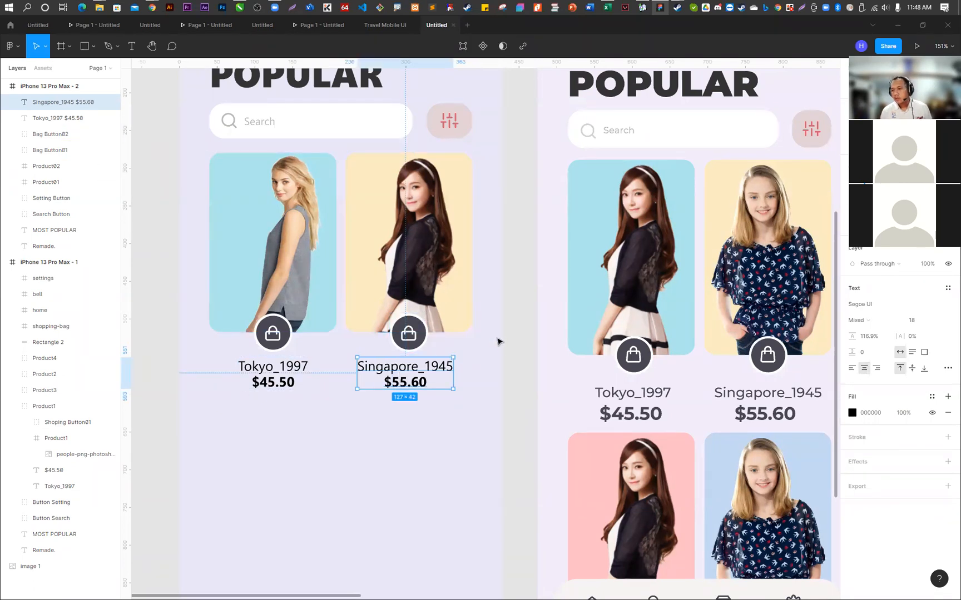
pyautogui.moveTo(405, 372); pyautogui.dragTo(412, 370)
pyautogui.click(493, 360)
# - Duplicate both product cards with their bag buttons and labels directly below as a second product row
pyautogui.keyDown('ctrl'); pyautogui.scroll(-5, 304, 299); pyautogui.keyUp('ctrl')
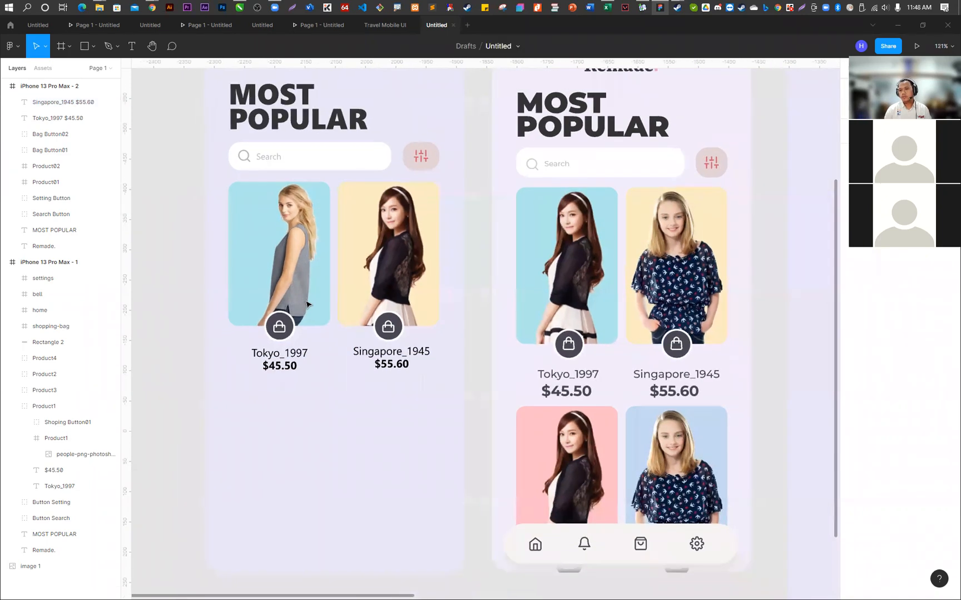
pyautogui.moveTo(211, 226); pyautogui.dragTo(381, 356)
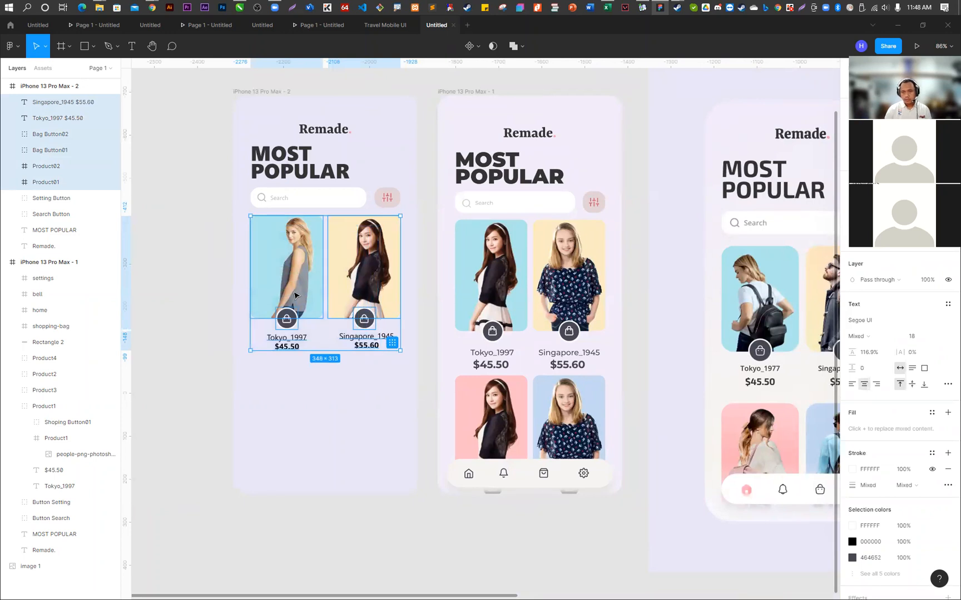
pyautogui.keyDown('alt'); pyautogui.moveTo(296, 295); pyautogui.dragTo(300, 437); pyautogui.keyUp('alt')
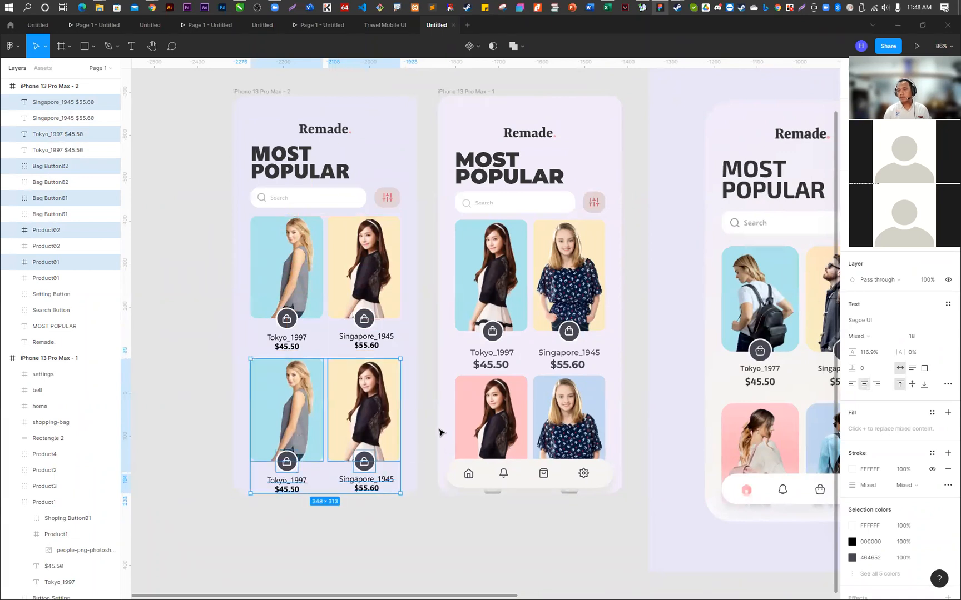
pyautogui.click(422, 416)
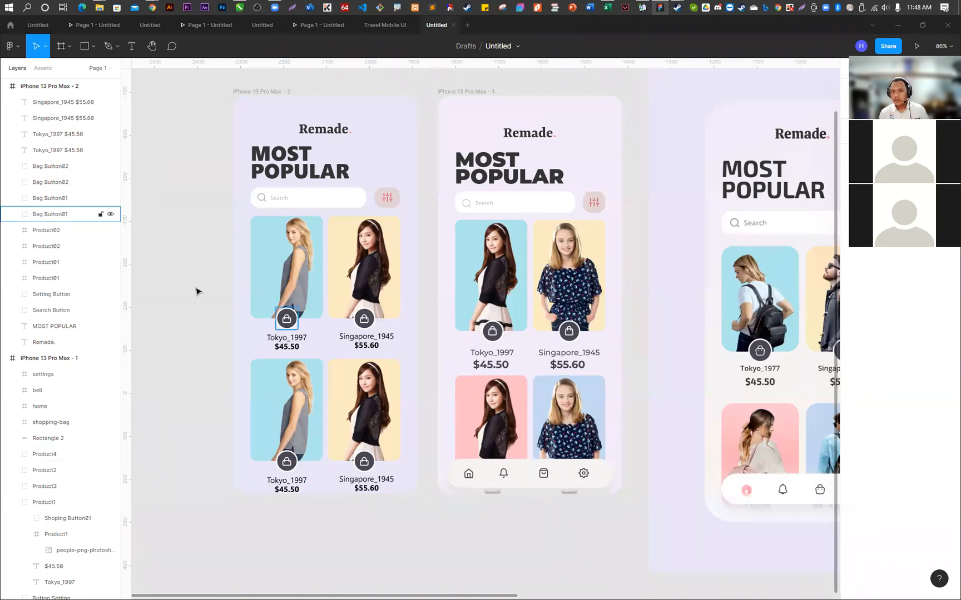
# - Rename the blue card in the second row as Product03
pyautogui.click(299, 386)
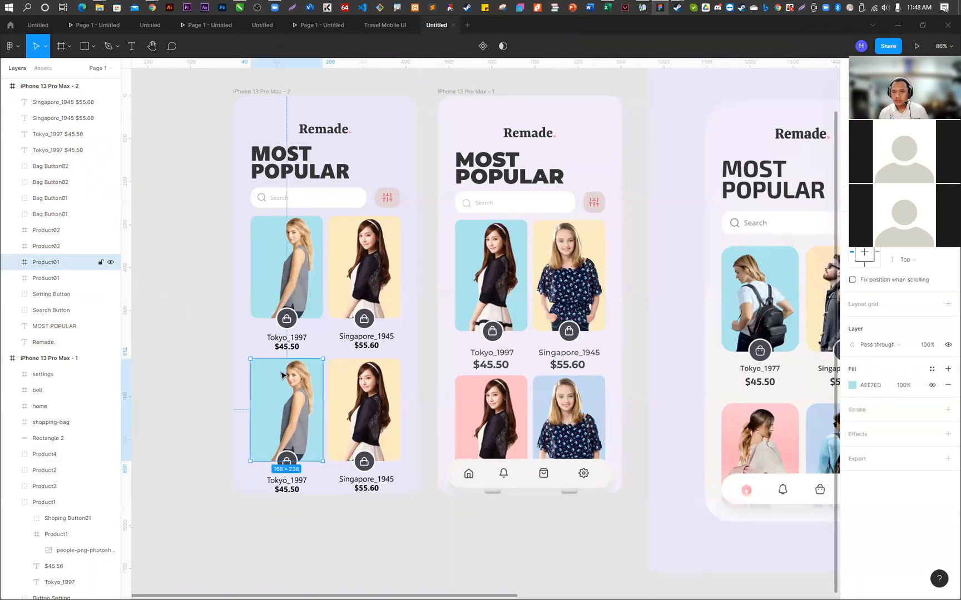
pyautogui.doubleClick(63, 266)
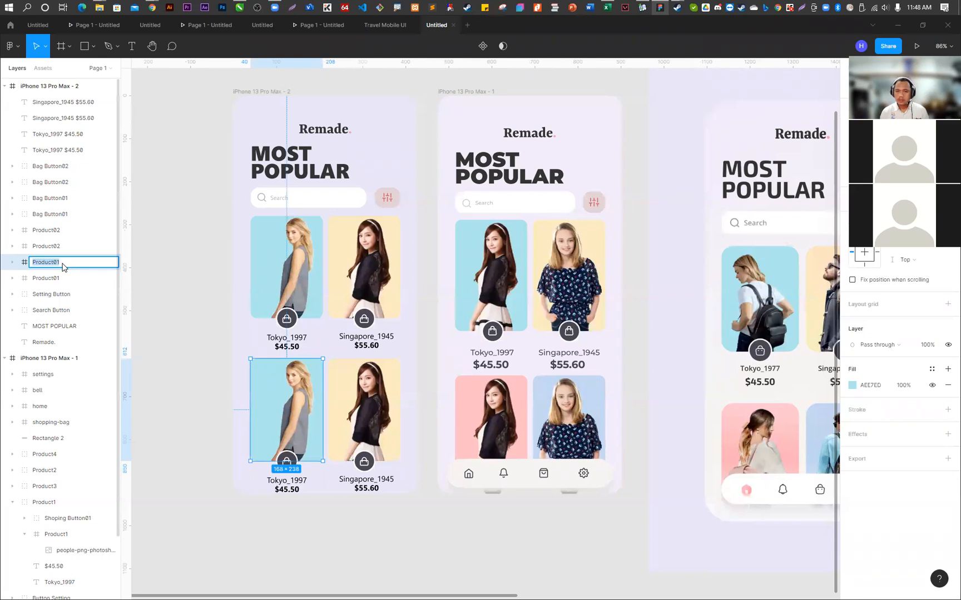
pyautogui.write('3')
pyautogui.press('Return')
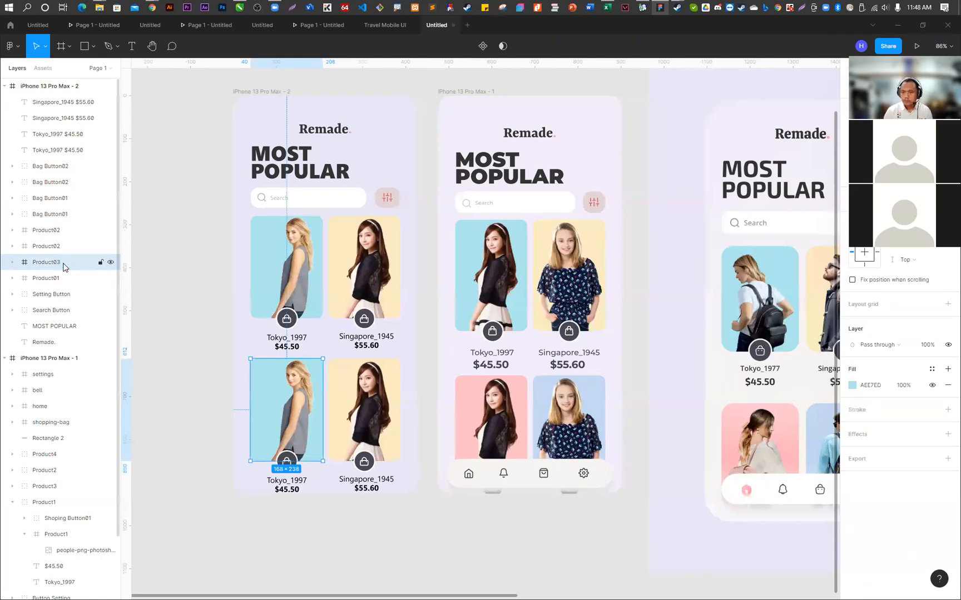
# - Rename the yellow card in the second row as Product04
pyautogui.click(365, 412)
pyautogui.doubleClick(61, 231)
pyautogui.click(65, 231)
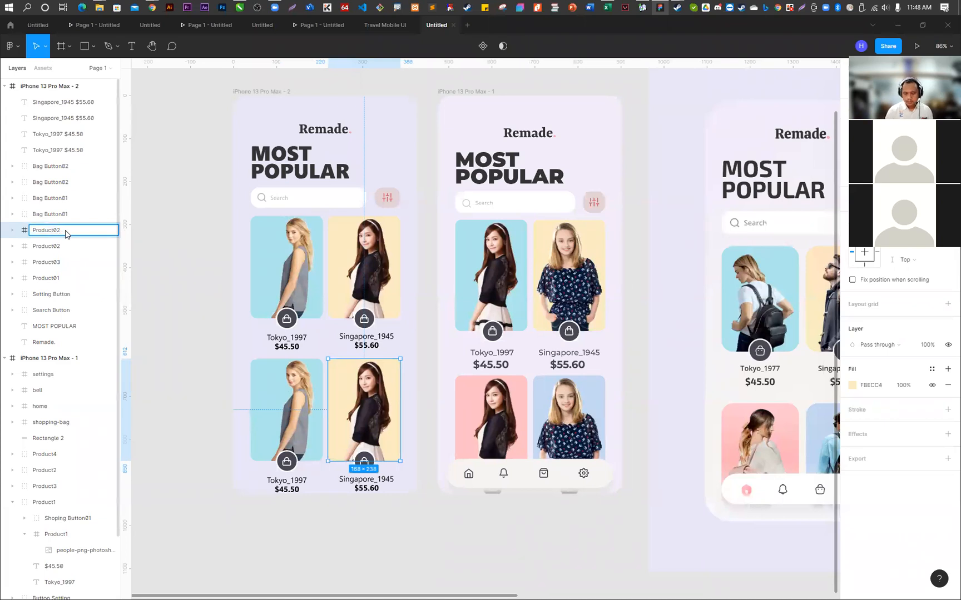
pyautogui.write('4')
pyautogui.press('Return')
# - Delete the model photo inside the Product04 card
pyautogui.click(577, 406)
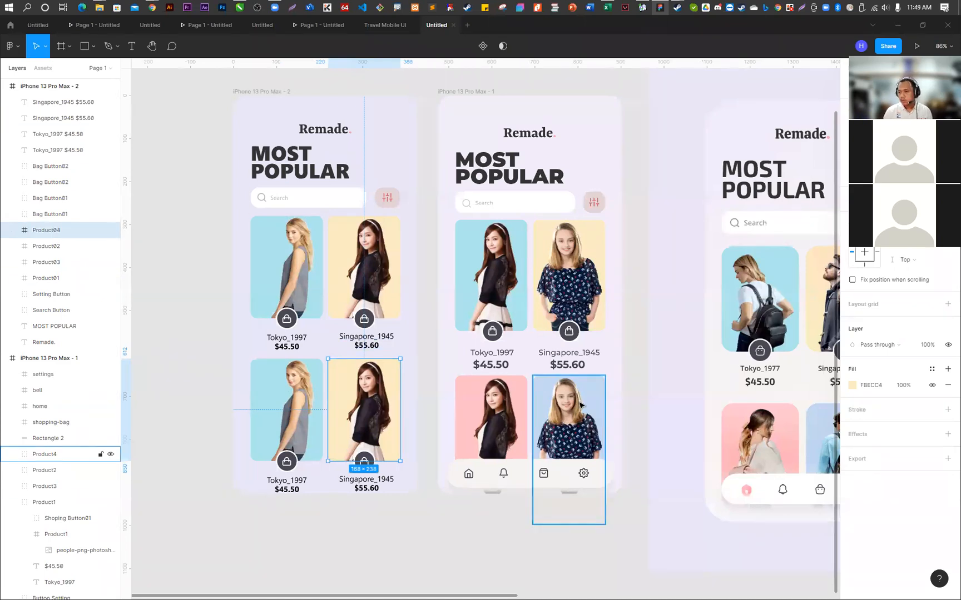
pyautogui.click(16, 229)
pyautogui.click(47, 247)
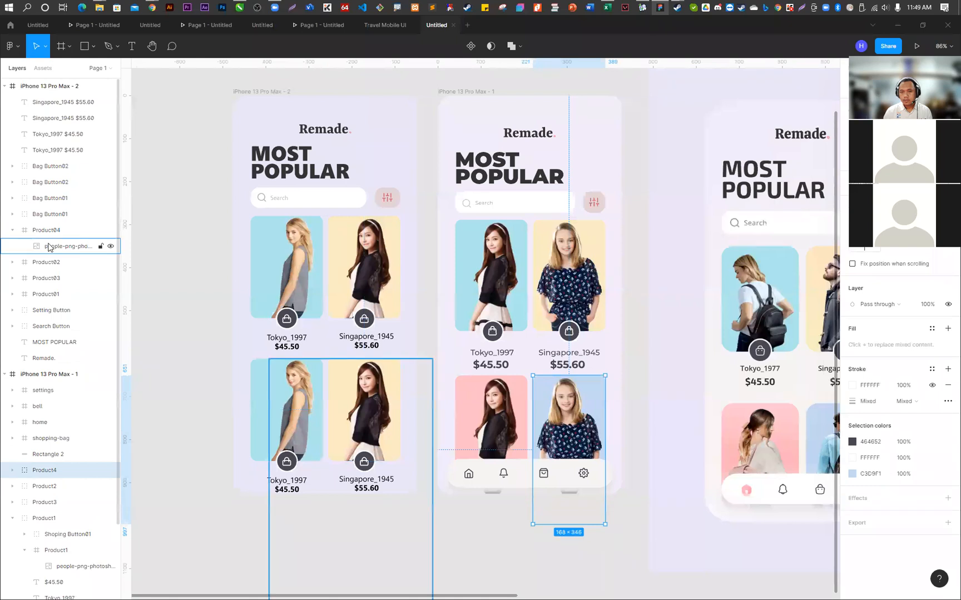
pyautogui.press('Delete')
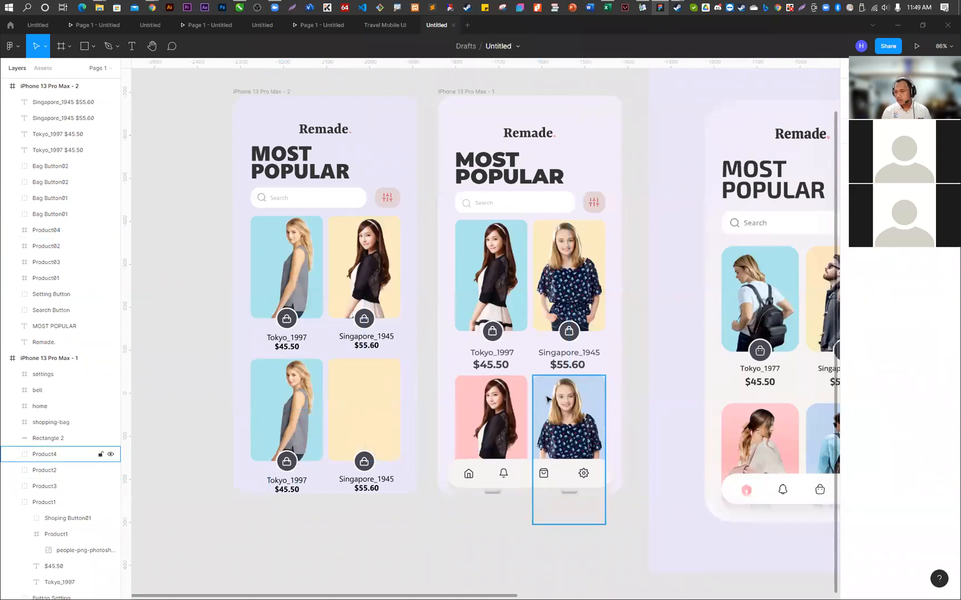
# - Copy the polka-dot girl photo from the Product4 card of iPhone 13 Pro Max - 1 into the empty Product04 card
pyautogui.click(571, 401)
pyautogui.doubleClick(571, 400)
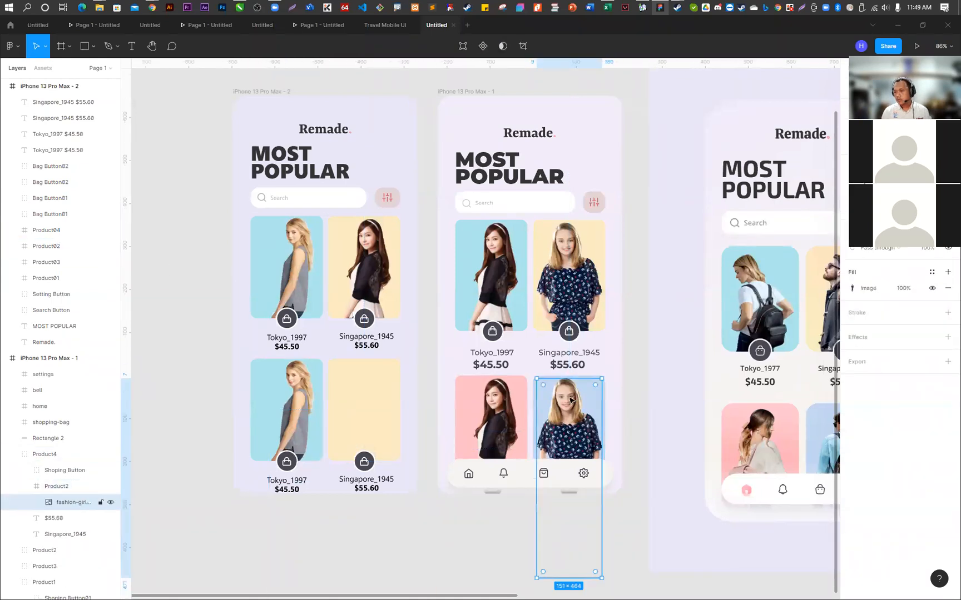
pyautogui.click(360, 394)
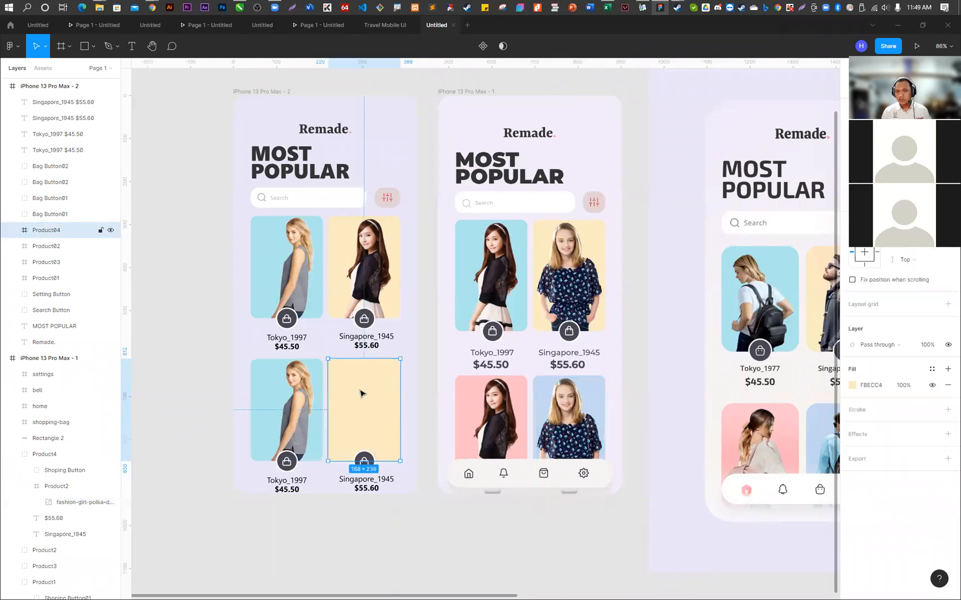
pyautogui.hotkey('ctrl', 'v')
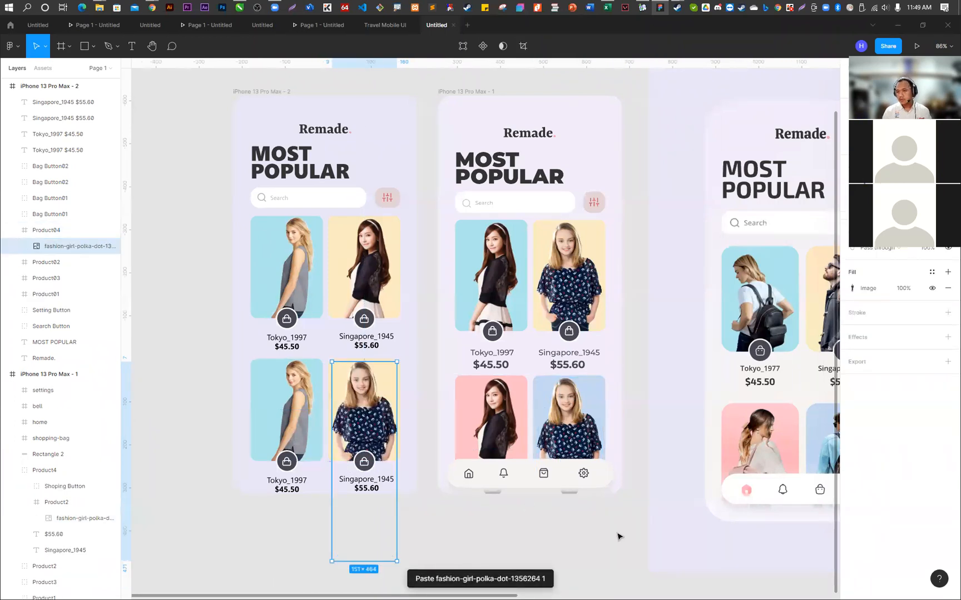
pyautogui.click(607, 526)
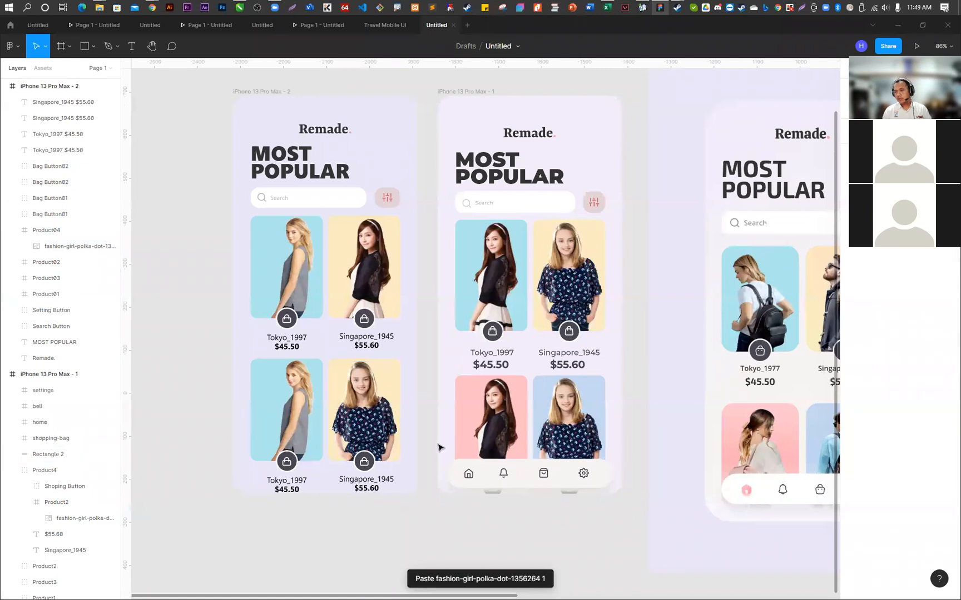
# - Copy the blue Product1 image card from iPhone 13 Pro Max - 1 and remove the model photo inside the Product03 card
pyautogui.doubleClick(504, 267)
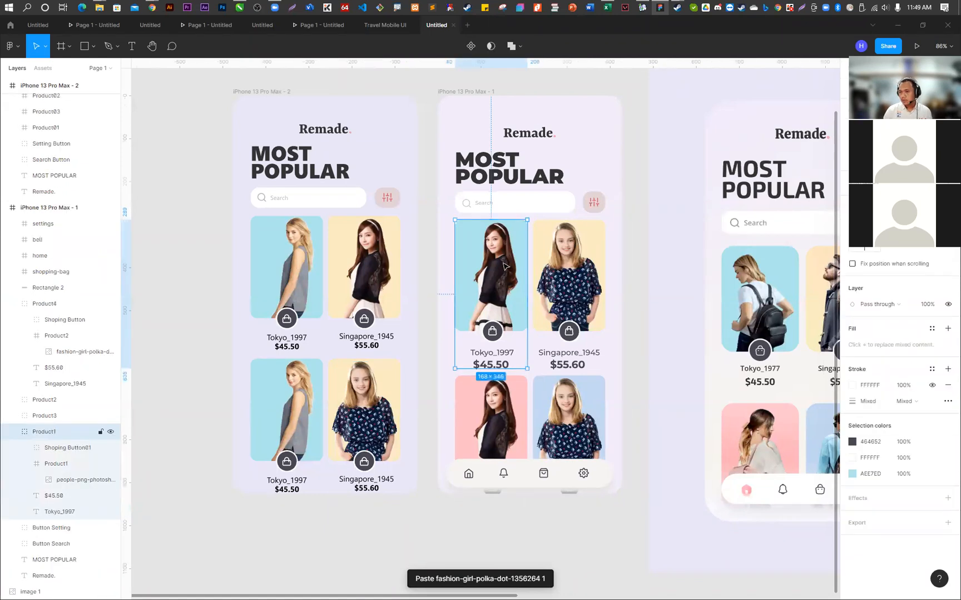
pyautogui.click(262, 418)
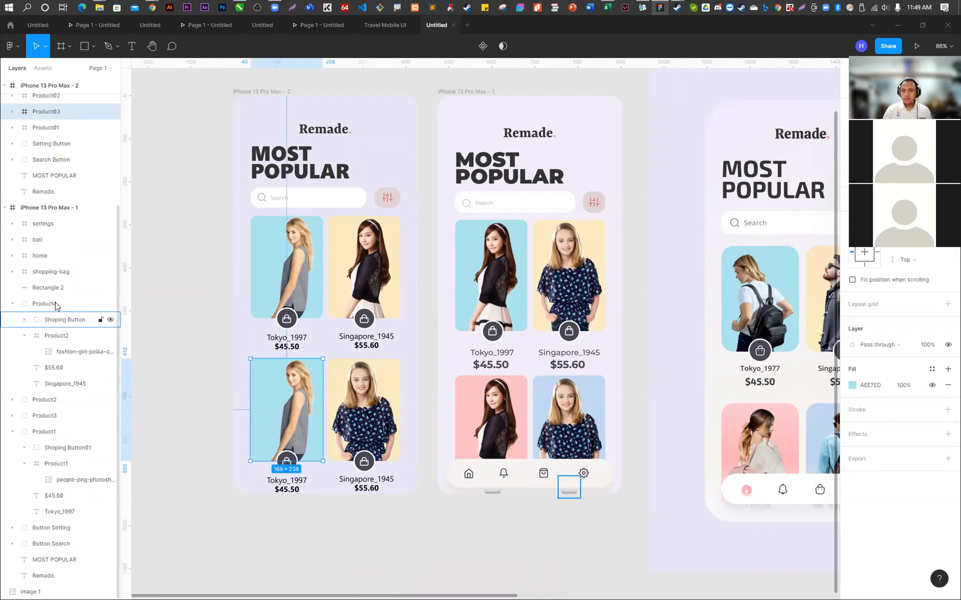
pyautogui.click(13, 112)
pyautogui.click(79, 127)
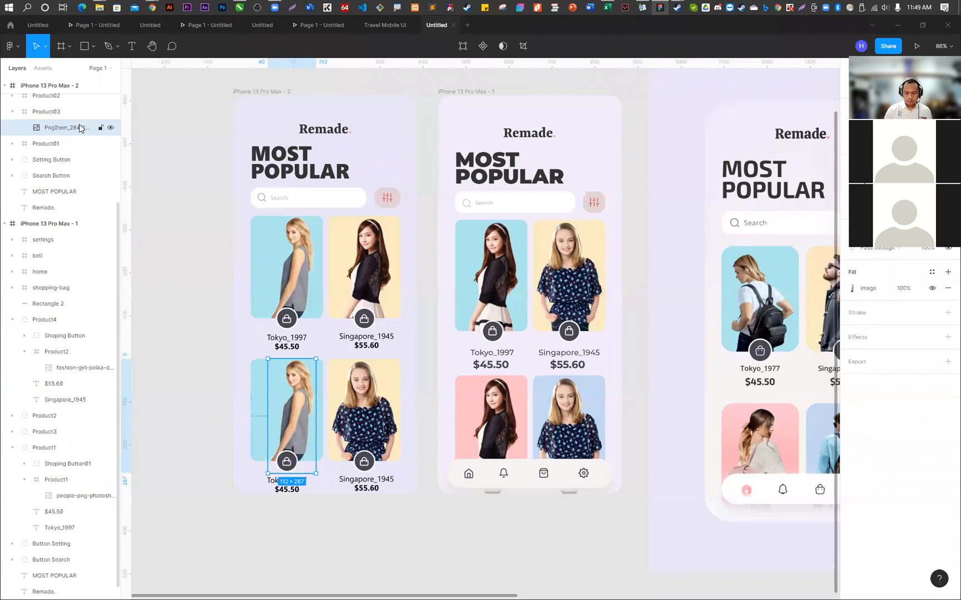
pyautogui.hotkey('ctrl', 'x')
# - Paste the copied Product1 image card with the dark-haired model into the emptied Product03 card
pyautogui.hotkey('ctrl', 'v')
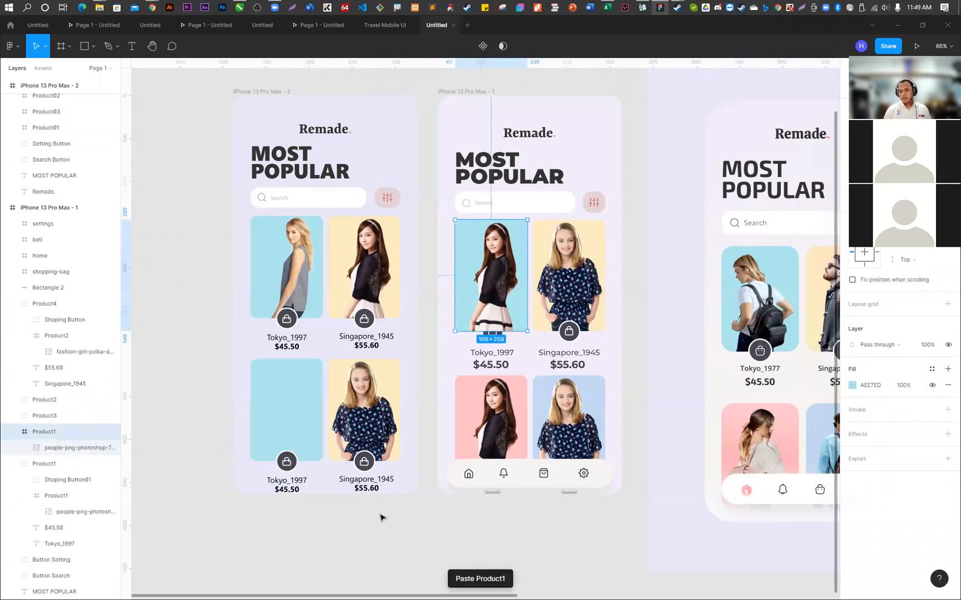
pyautogui.hotkey('ctrl', 'z')
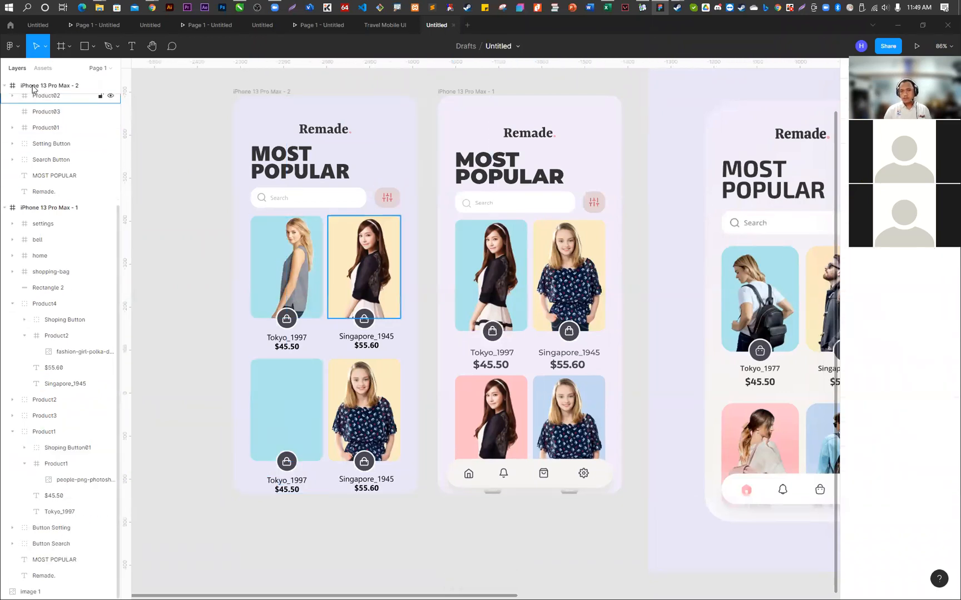
pyautogui.click(272, 399)
pyautogui.hotkey('ctrl', 'v')
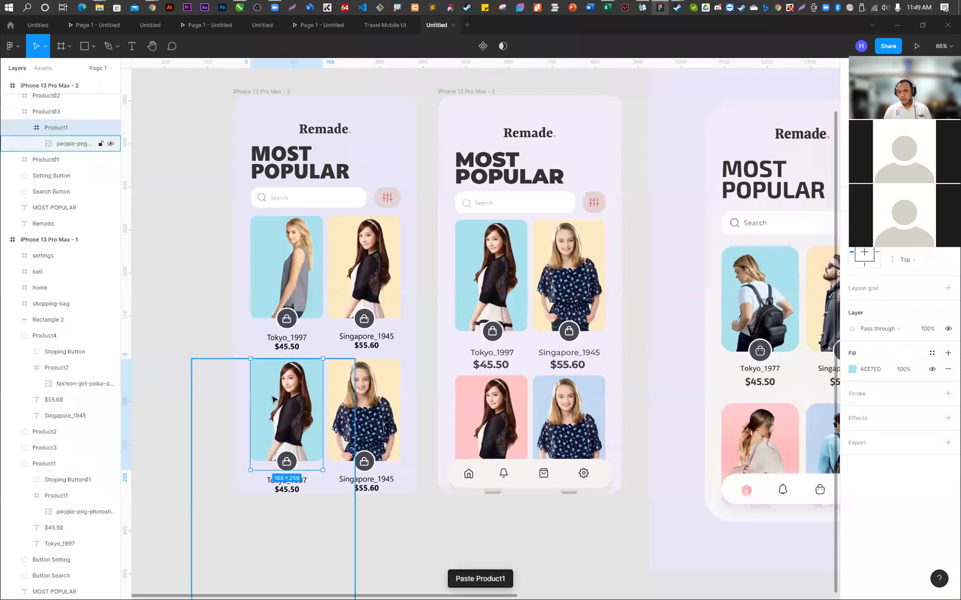
pyautogui.click(401, 544)
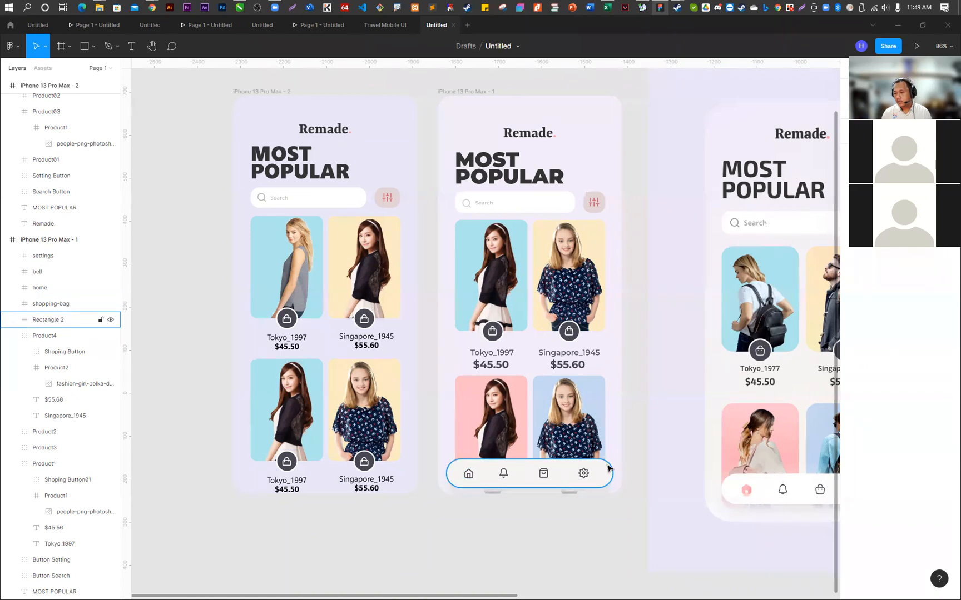
# - Draw a full-width rectangle of 428 × 180 across the bottom of iPhone 13 Pro Max - 2 and round its lower corners
pyautogui.click(85, 46)
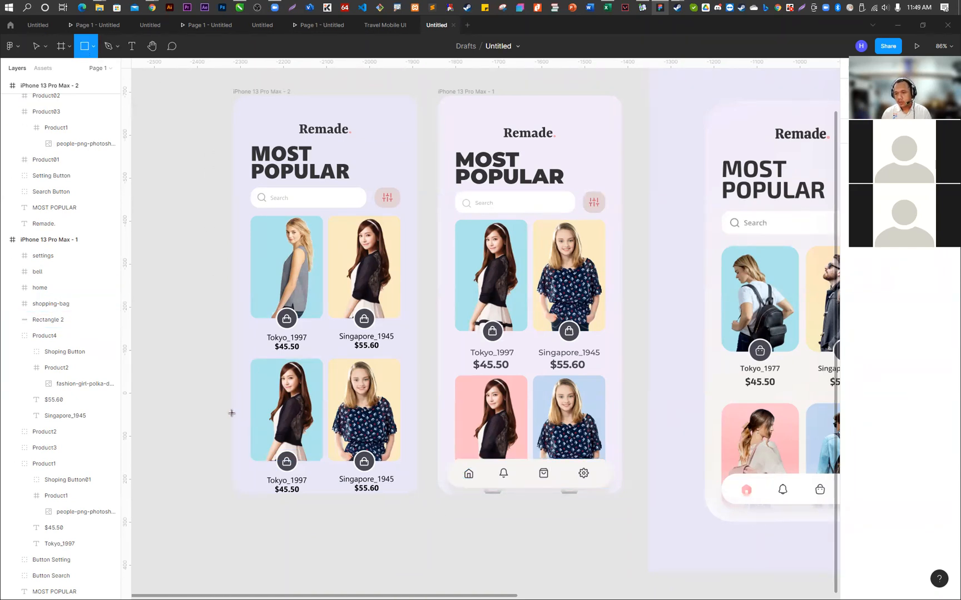
pyautogui.moveTo(232, 413); pyautogui.dragTo(418, 442)
pyautogui.moveTo(232, 423); pyautogui.dragTo(233, 424)
pyautogui.moveTo(334, 443); pyautogui.dragTo(337, 492)
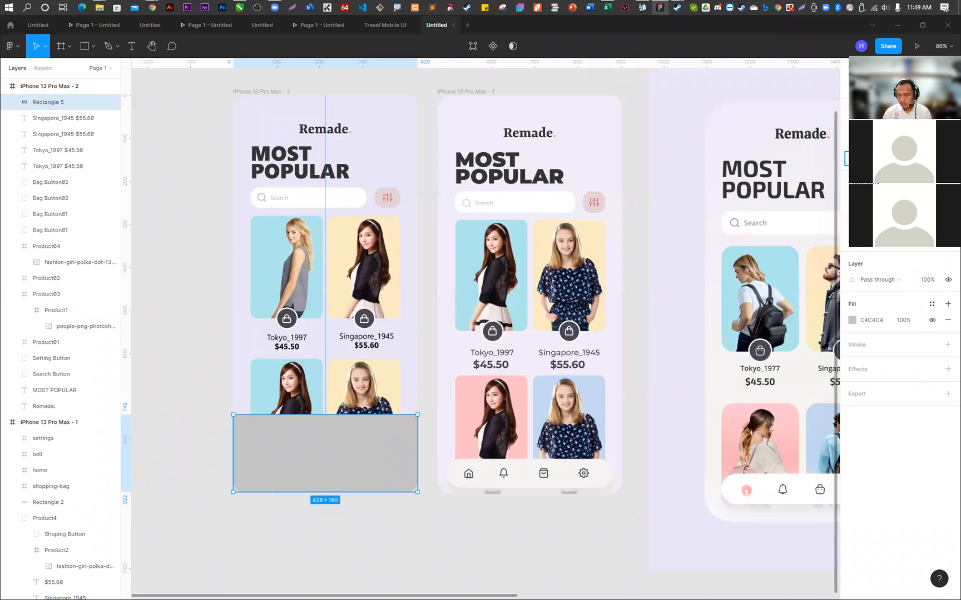
pyautogui.press('Return')
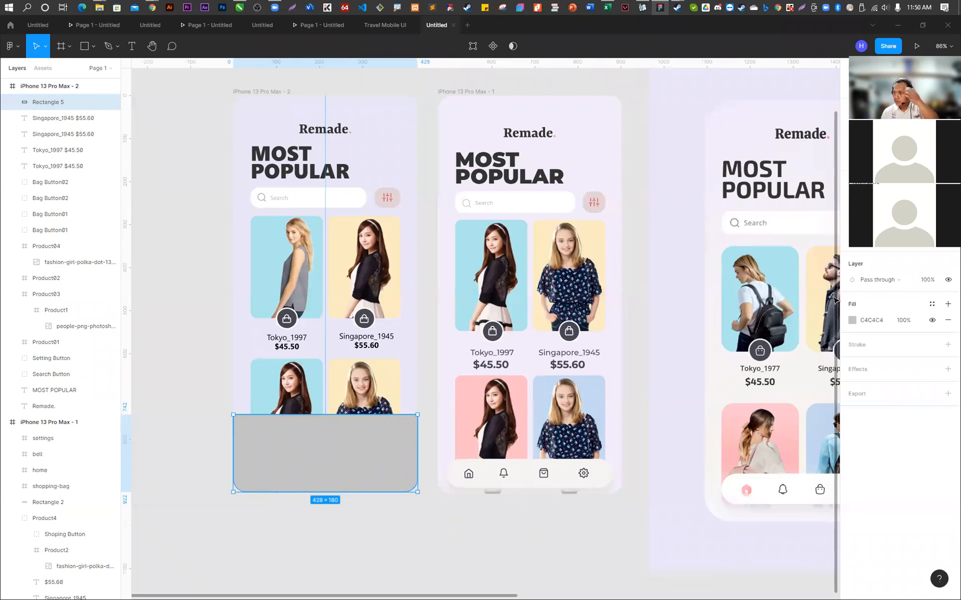
# - Give the bottom rectangle a linear gradient from transparent at the top to white FFFFFF, with the white stop slightly above the lower edge
pyautogui.click(852, 321)
pyautogui.click(745, 323)
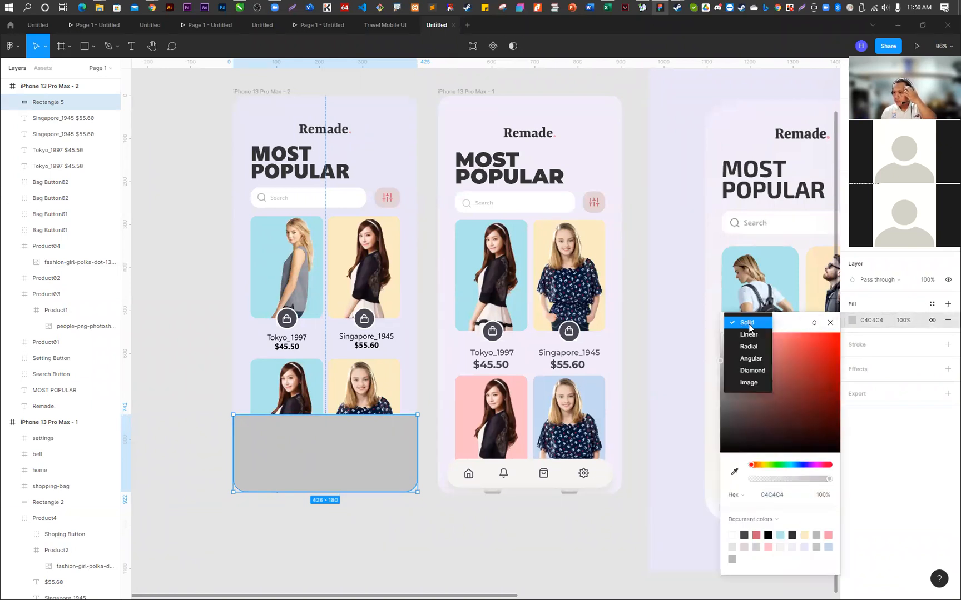
pyautogui.click(751, 337)
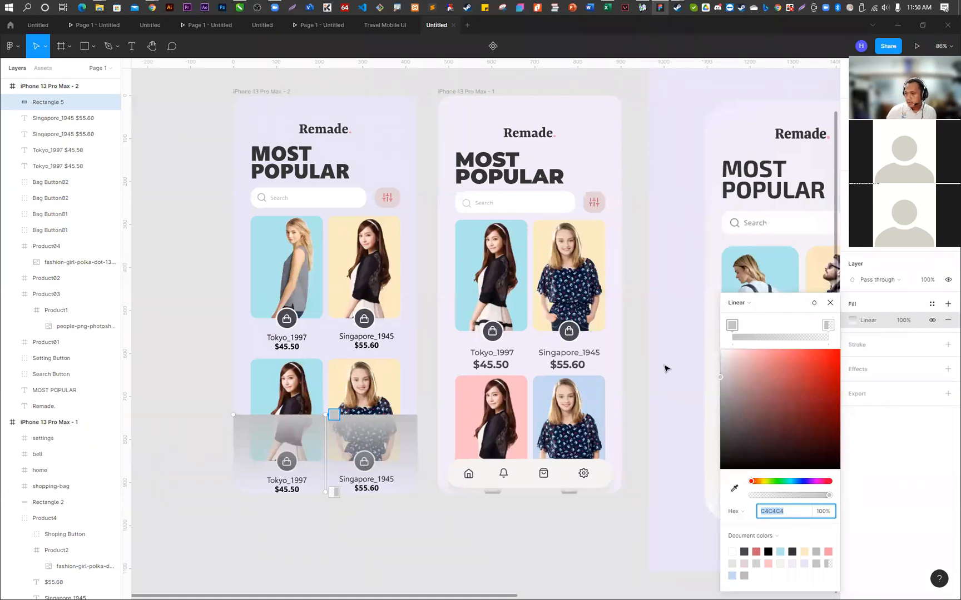
pyautogui.moveTo(733, 327)
pyautogui.mouseDown()
pyautogui.moveTo(797, 325)
pyautogui.moveTo(722, 332)
pyautogui.mouseUp()
pyautogui.moveTo(802, 322); pyautogui.dragTo(828, 325)
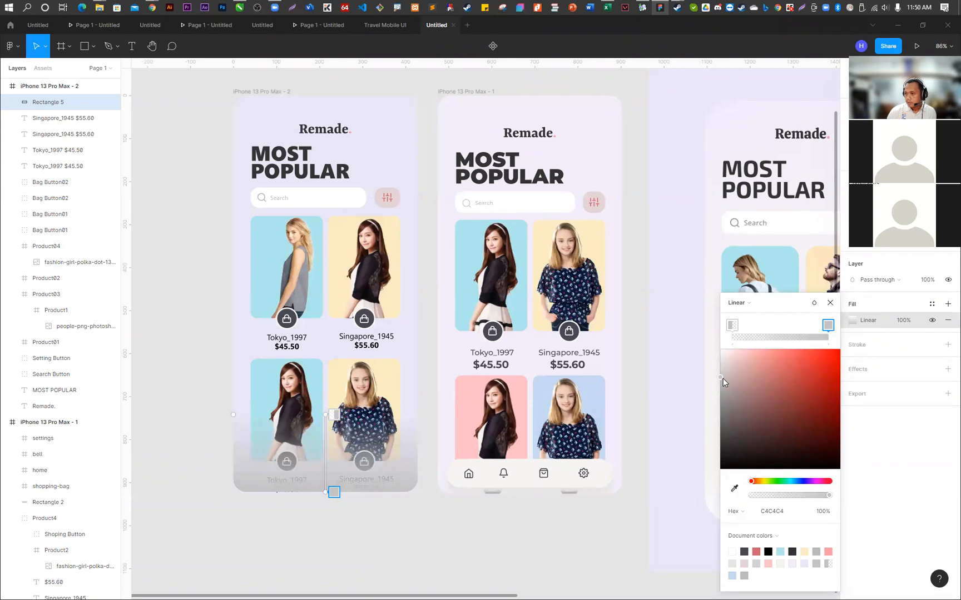
pyautogui.moveTo(724, 378); pyautogui.dragTo(712, 338)
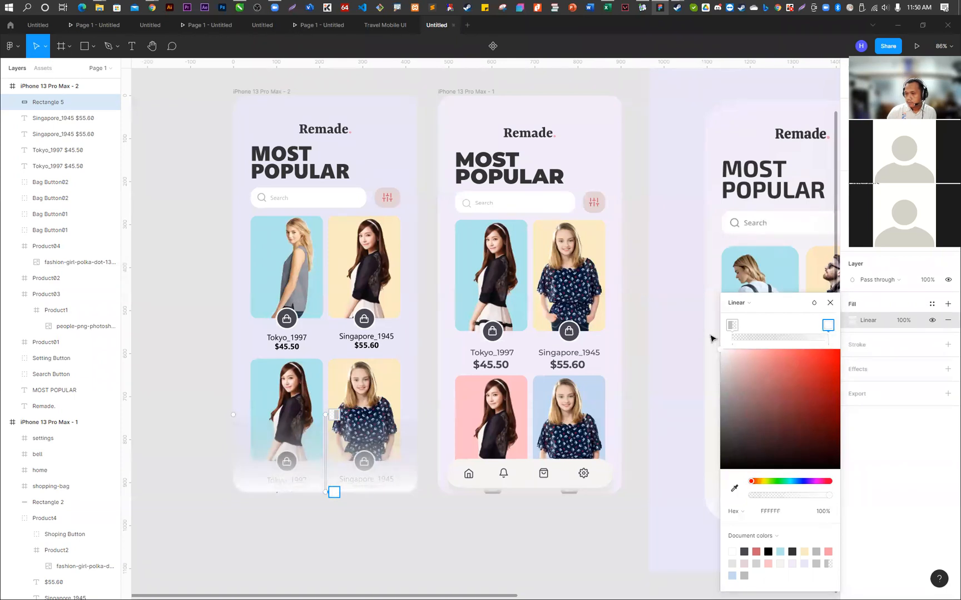
pyautogui.moveTo(334, 492)
pyautogui.mouseDown()
pyautogui.moveTo(335, 463)
pyautogui.moveTo(338, 479)
pyautogui.mouseUp()
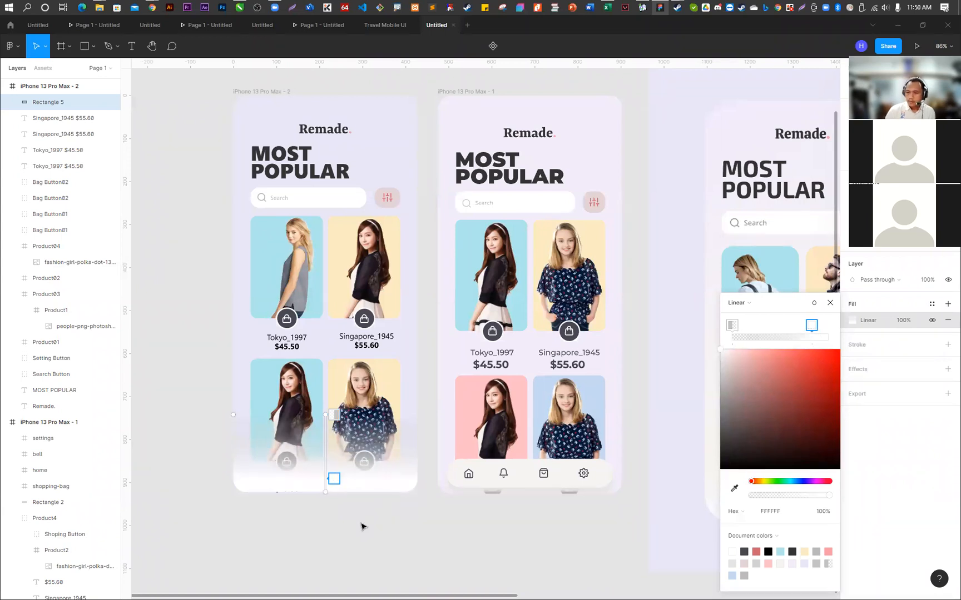
# - Draw a navigation bar rectangle of about 368 × 69 over the white fade and round its corners
pyautogui.click(84, 49)
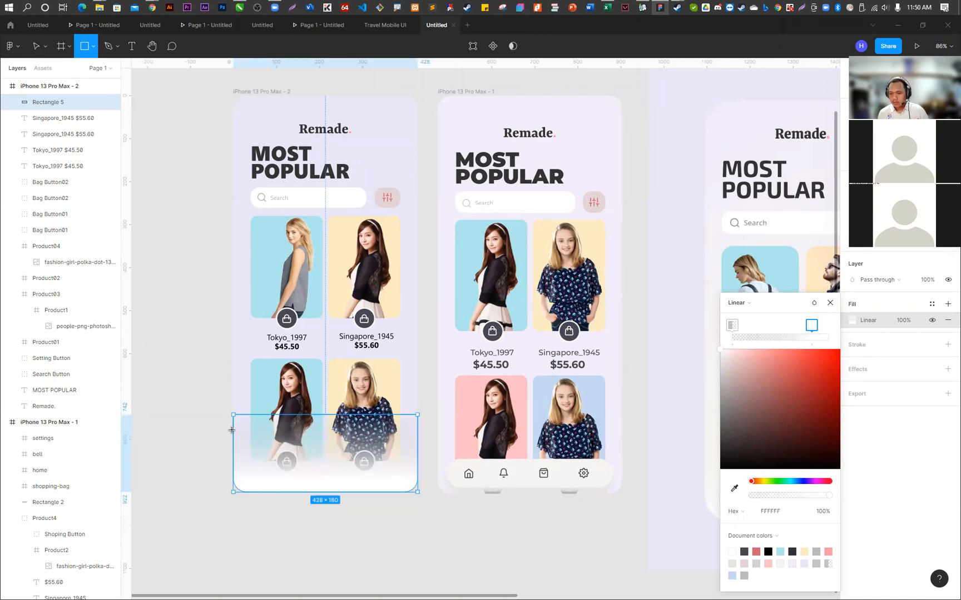
pyautogui.moveTo(242, 433); pyautogui.dragTo(403, 466)
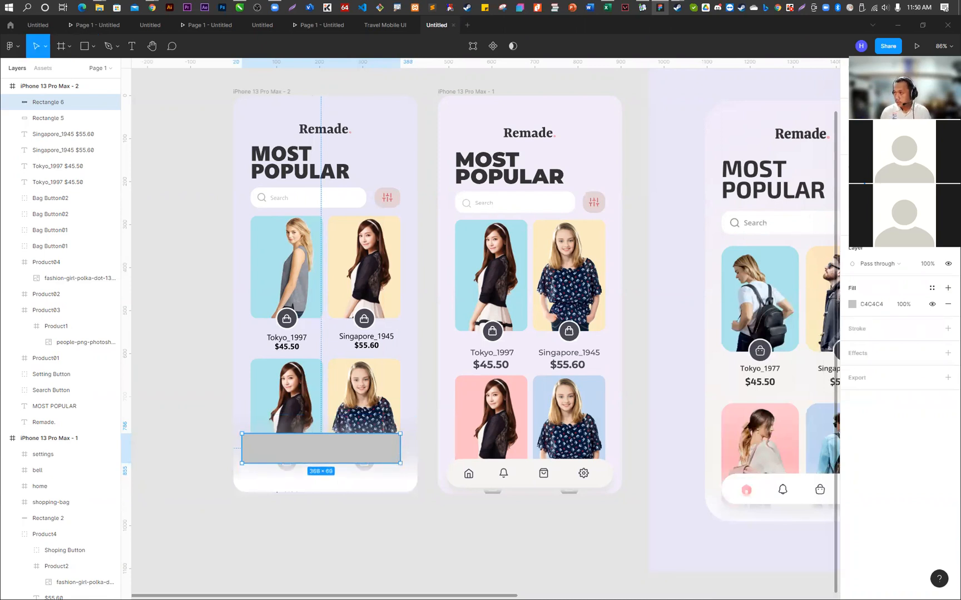
pyautogui.press('Return')
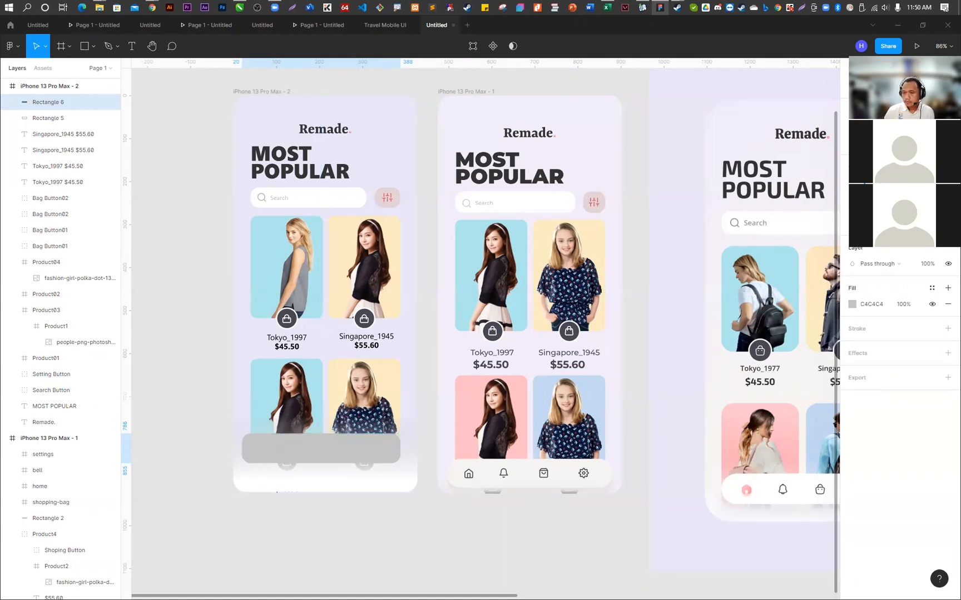
pyautogui.click(172, 167)
# - Centre the navigation bar horizontally near the bottom of the frame and round its ends fully into a pill shape
pyautogui.click(324, 456)
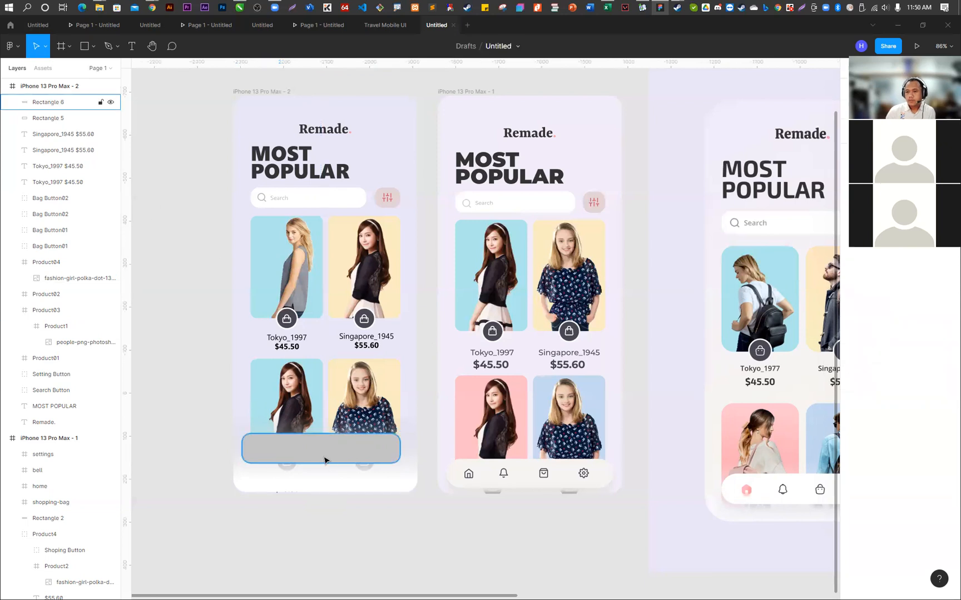
pyautogui.moveTo(311, 455); pyautogui.dragTo(315, 474)
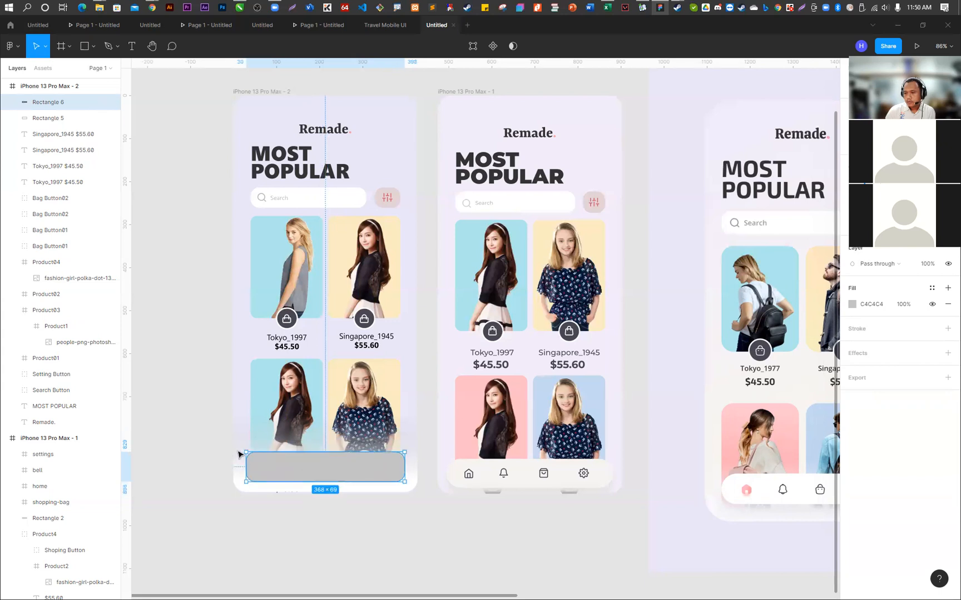
pyautogui.scroll(5, 253, 477)
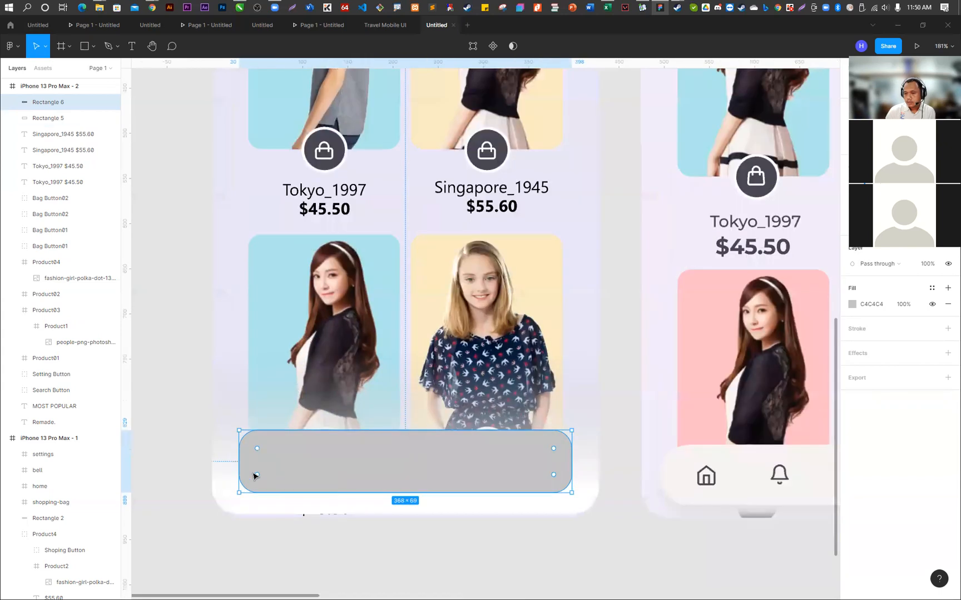
pyautogui.moveTo(259, 454); pyautogui.dragTo(330, 493)
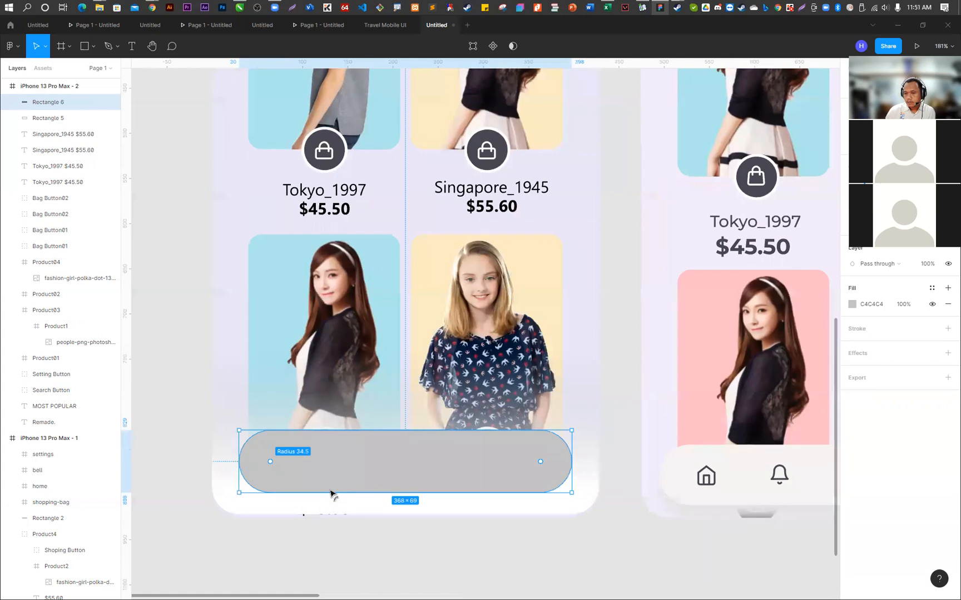
pyautogui.click(502, 590)
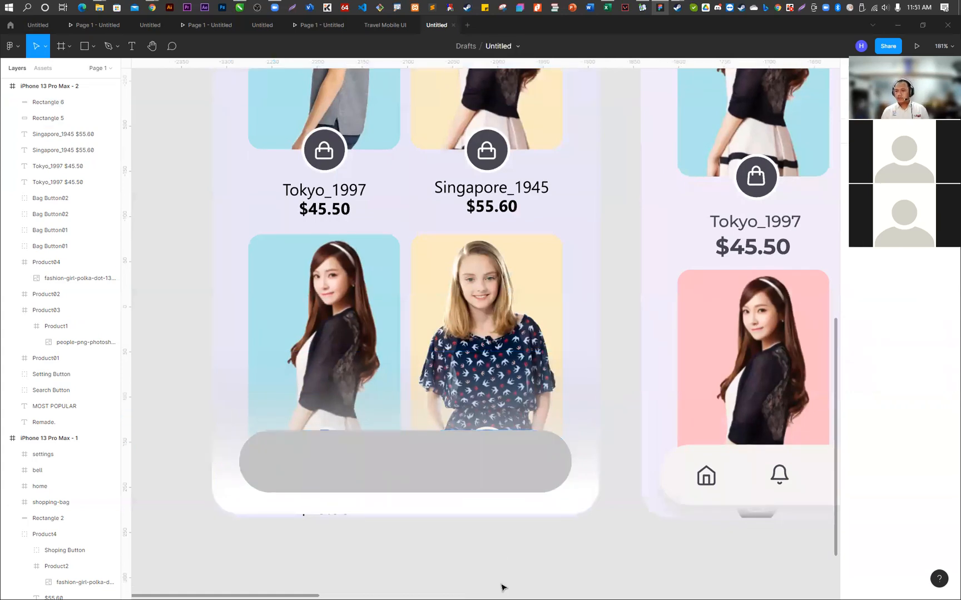
pyautogui.click(414, 455)
pyautogui.moveTo(414, 455); pyautogui.dragTo(414, 454)
pyautogui.click(412, 552)
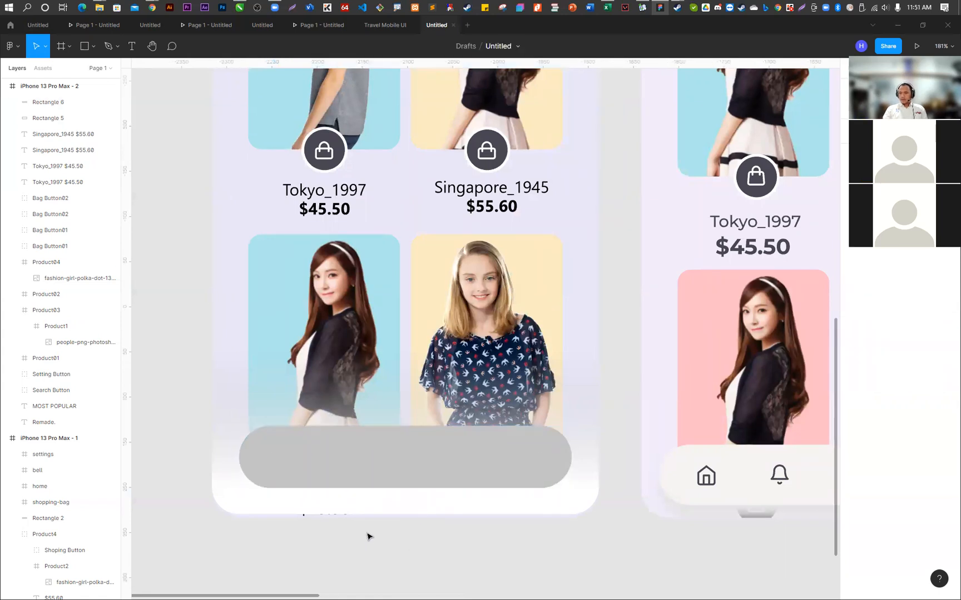
# - Stretch the white fade rectangle down to the frame's bottom edge so it covers the remains of the price labels
pyautogui.scroll(-5, 367, 536)
pyautogui.scroll(10, 365, 536)
pyautogui.click(332, 495)
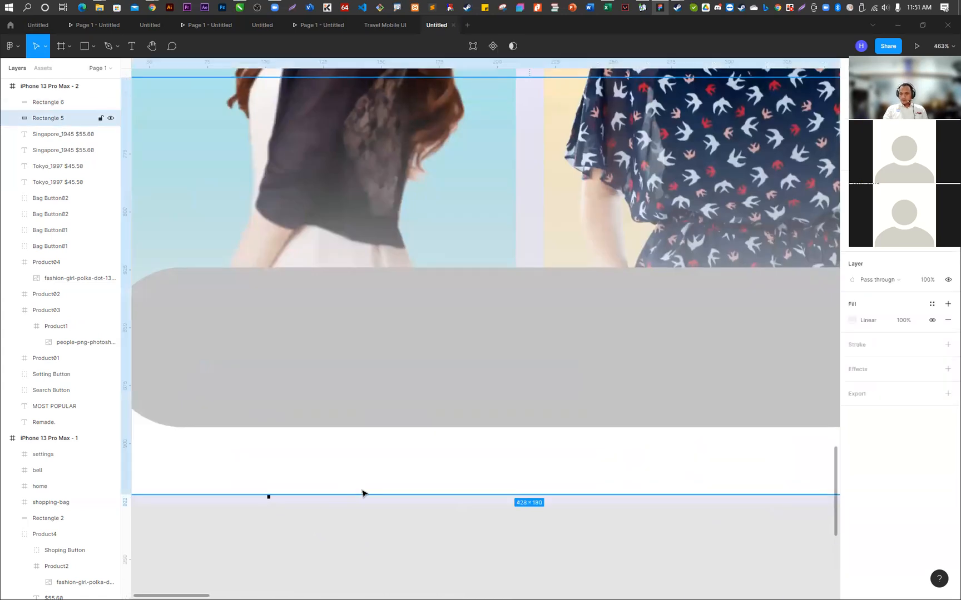
pyautogui.moveTo(523, 500)
pyautogui.mouseDown()
pyautogui.moveTo(525, 484)
pyautogui.moveTo(526, 500)
pyautogui.mouseUp()
pyautogui.click(423, 559)
pyautogui.scroll(-5, 368, 507)
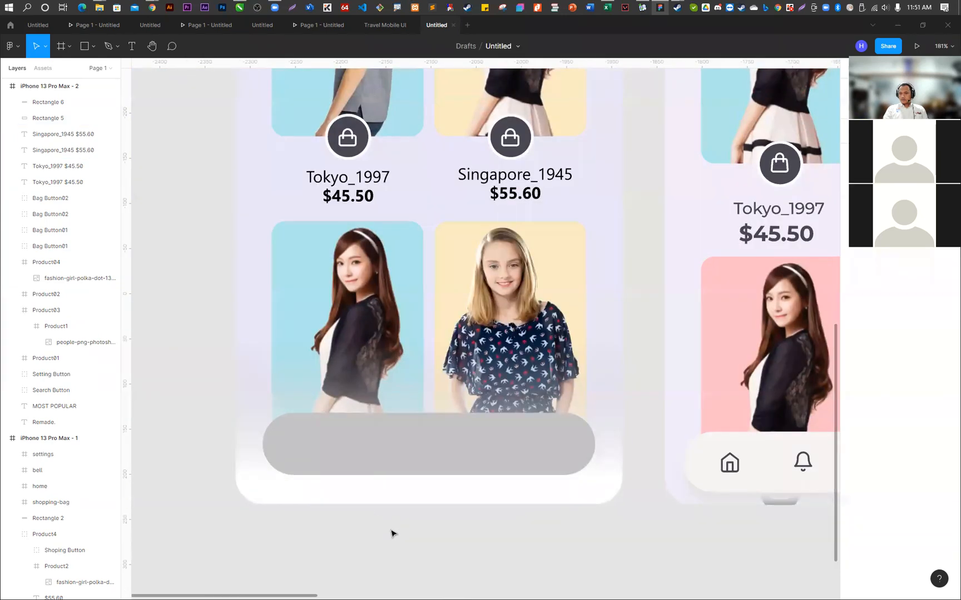
# - Change the pill-shaped navigation bar's fill to white FFFFFF
pyautogui.scroll(-3, 394, 532)
pyautogui.scroll(4, 500, 551)
pyautogui.click(396, 464)
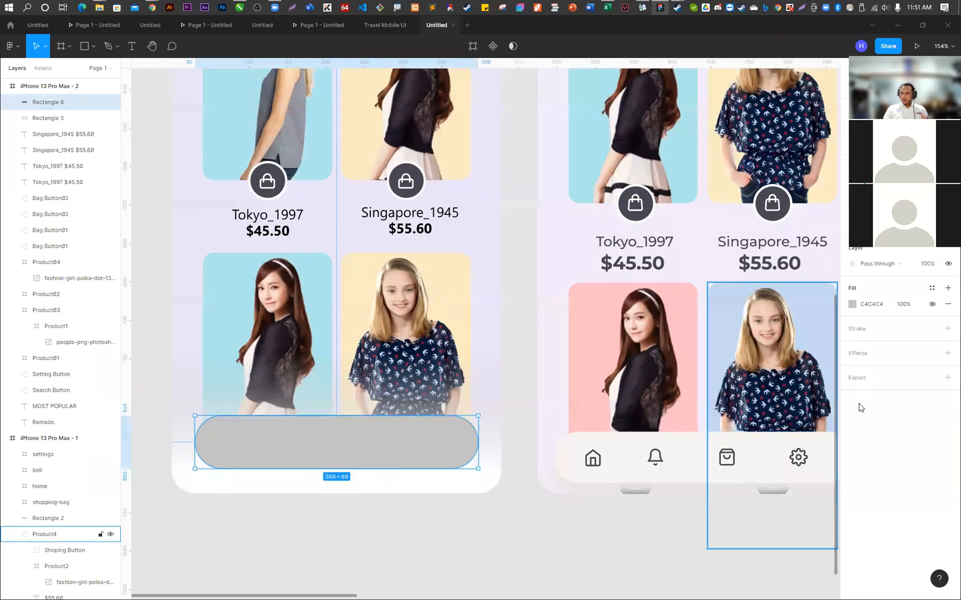
pyautogui.click(851, 304)
pyautogui.moveTo(766, 388); pyautogui.dragTo(645, 291)
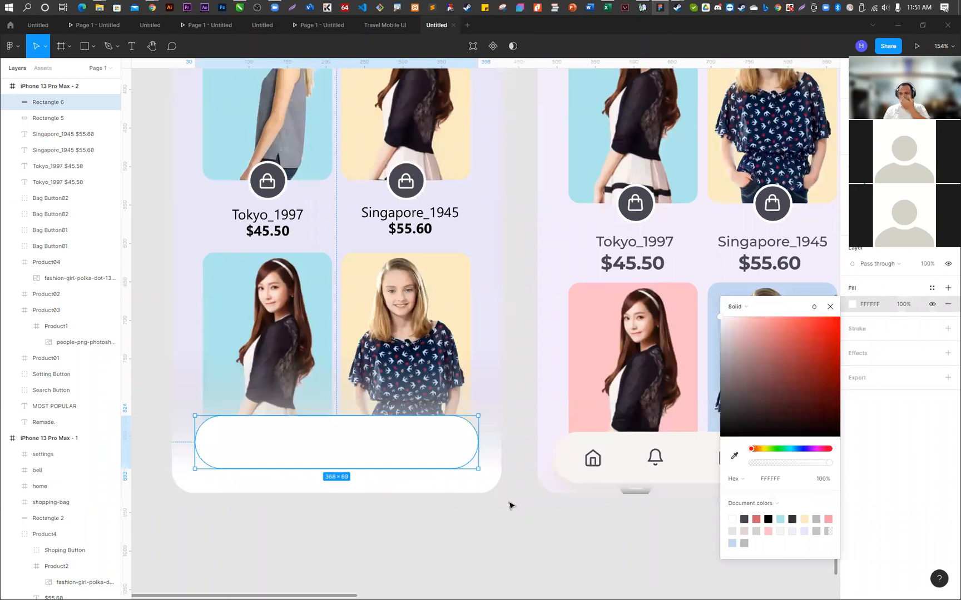
# - Add a drop shadow to the white navigation bar with blur 15, Y offset 15 and 15% opacity
pyautogui.click(856, 356)
pyautogui.click(855, 356)
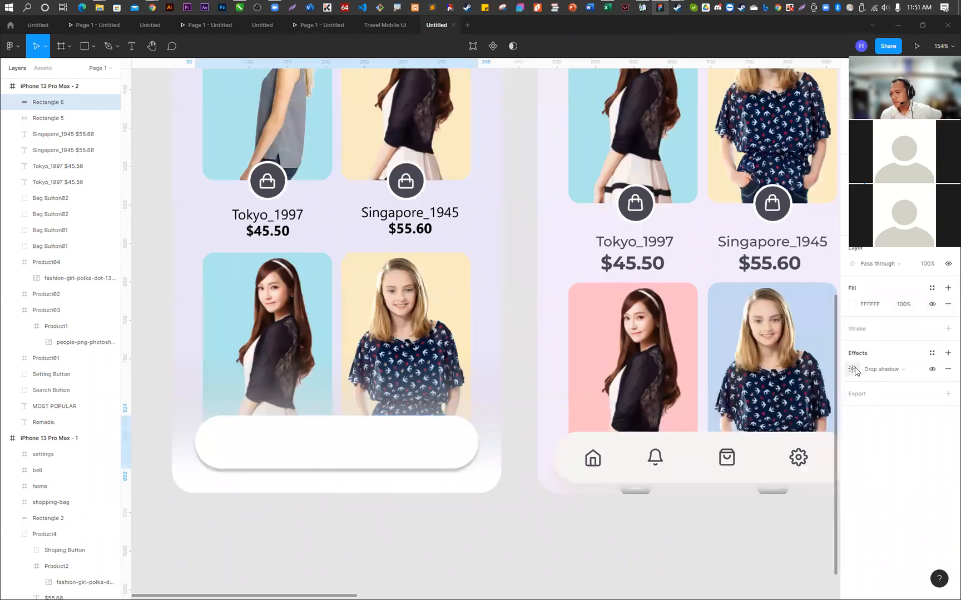
pyautogui.click(854, 369)
pyautogui.click(812, 398)
pyautogui.write('15')
pyautogui.click(747, 409)
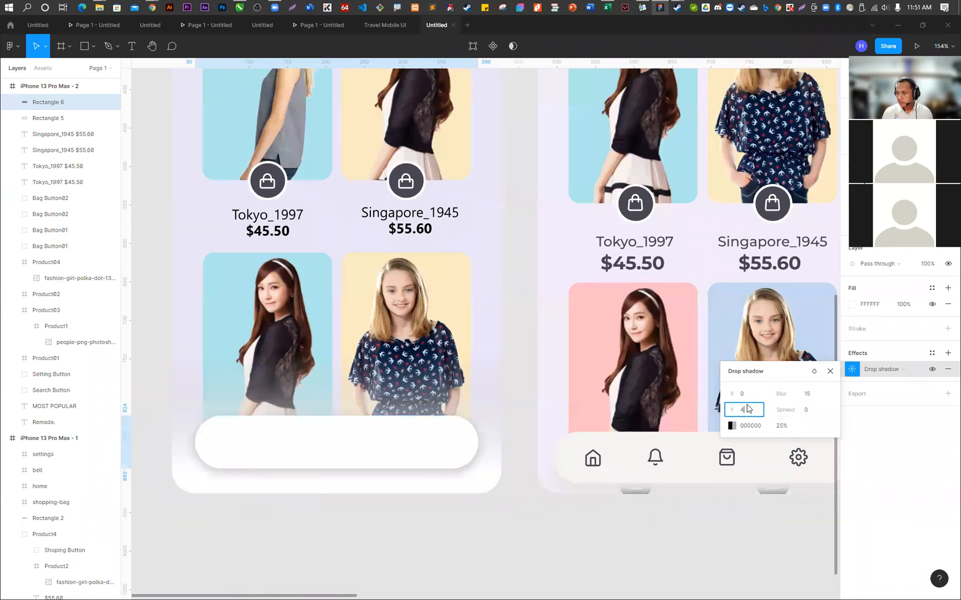
pyautogui.press('Return')
pyautogui.click(782, 426)
pyautogui.write('1')
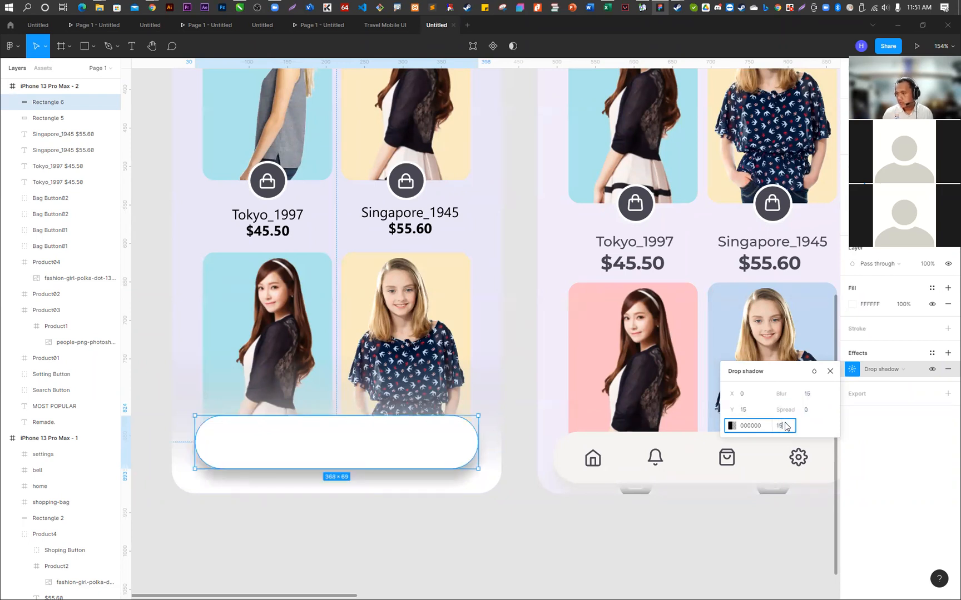
pyautogui.click(471, 549)
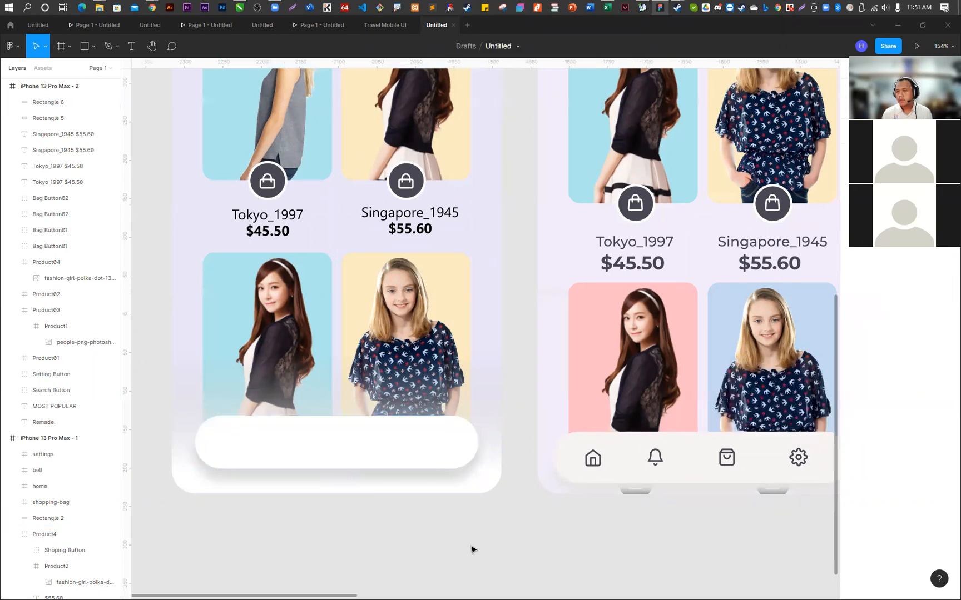
# - Fill the outer Product03 frame with pink FEC4CC, sampling the pink product card in the reference design
pyautogui.scroll(-5, 230, 494)
pyautogui.scroll(3, 239, 520)
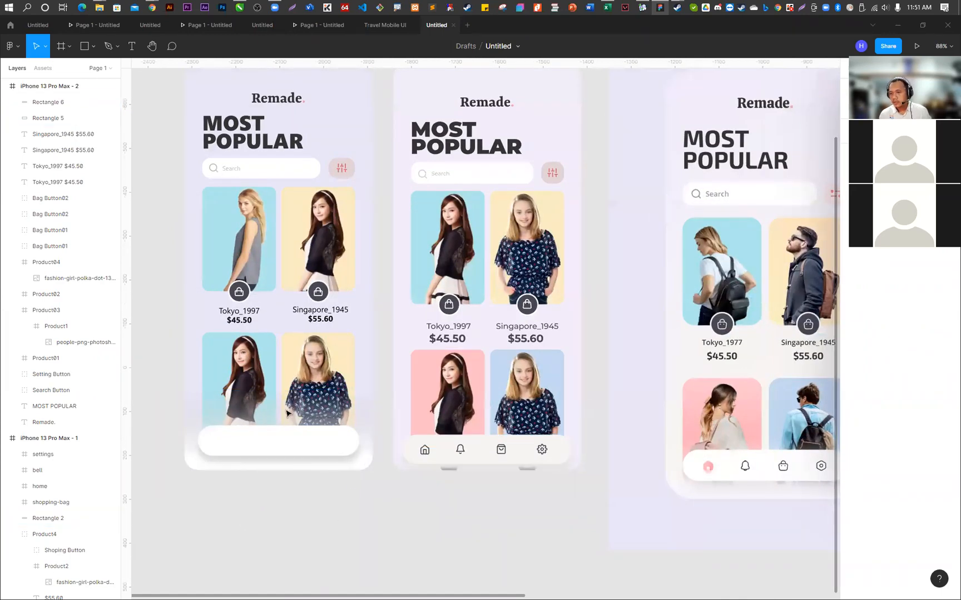
pyautogui.click(218, 352)
pyautogui.click(852, 386)
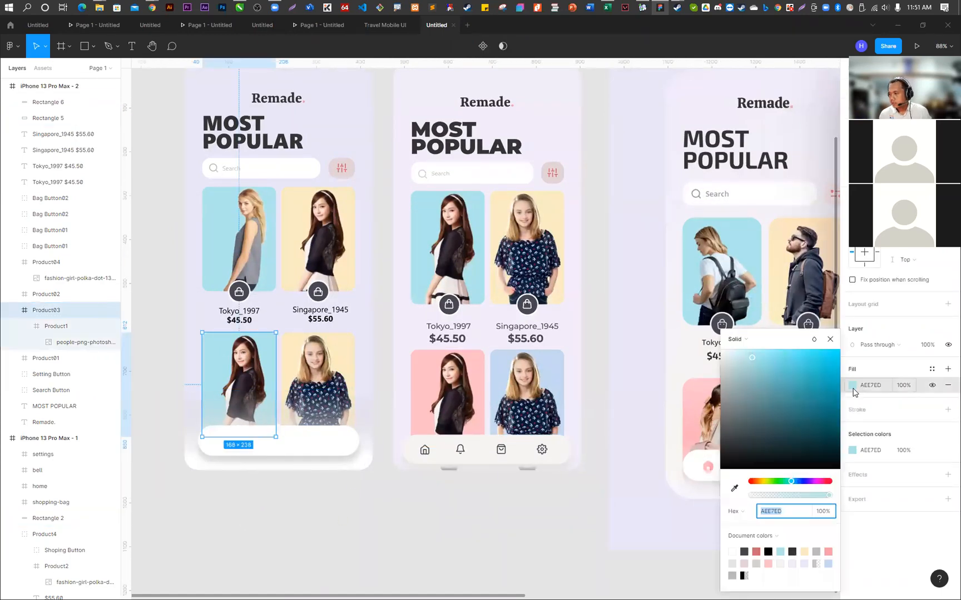
pyautogui.click(734, 487)
pyautogui.click(693, 392)
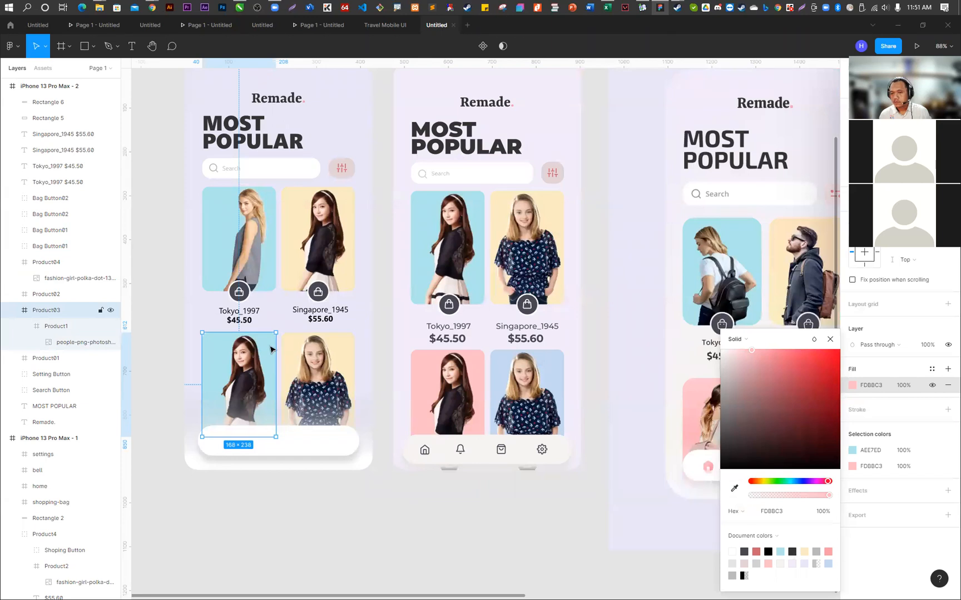
pyautogui.click(733, 491)
pyautogui.click(791, 105)
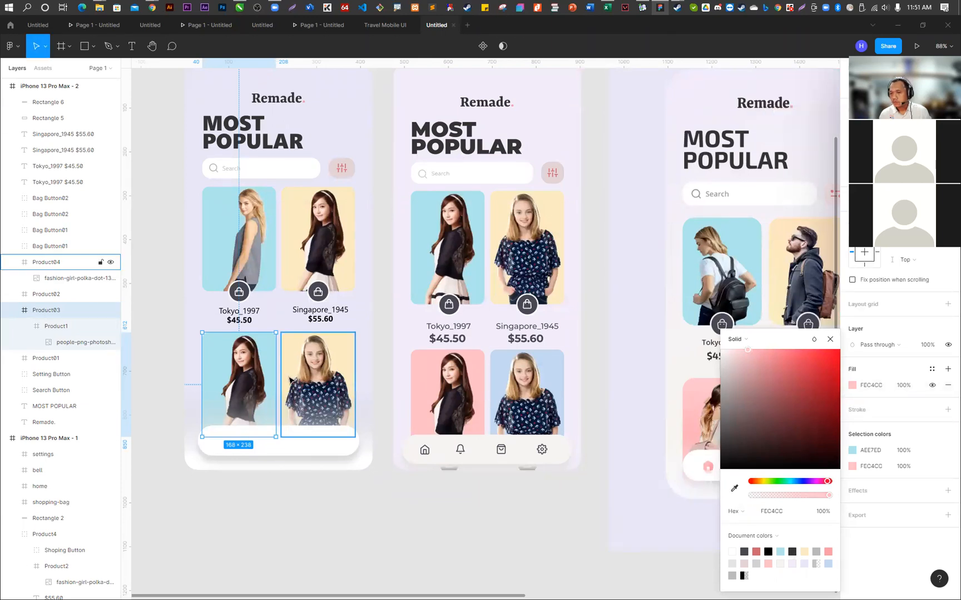
pyautogui.click(277, 508)
# - Recolour the Product1 frame nested inside Product03 with the pink sampled from the first frame's lower-left product card
pyautogui.click(240, 358)
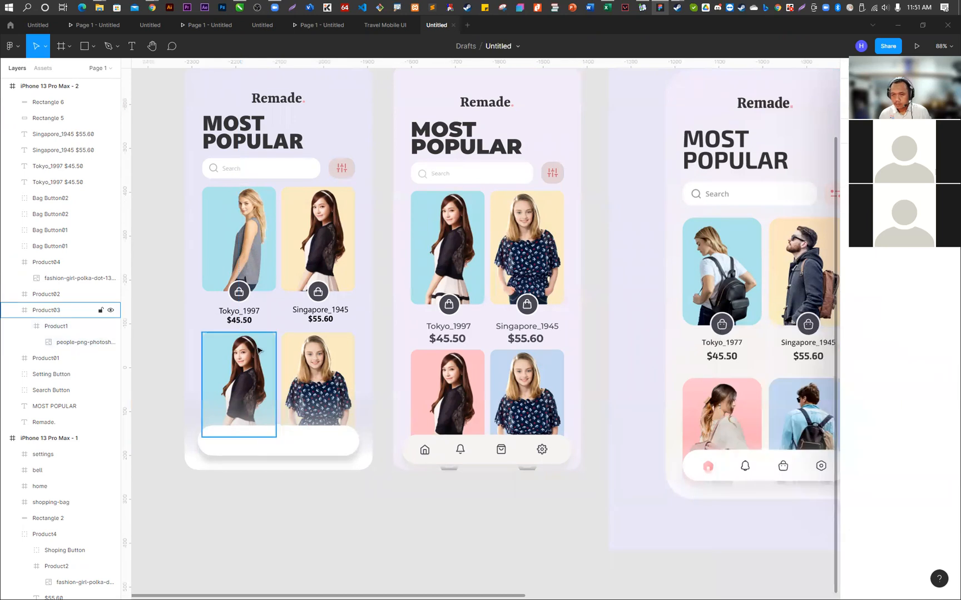
pyautogui.click(55, 326)
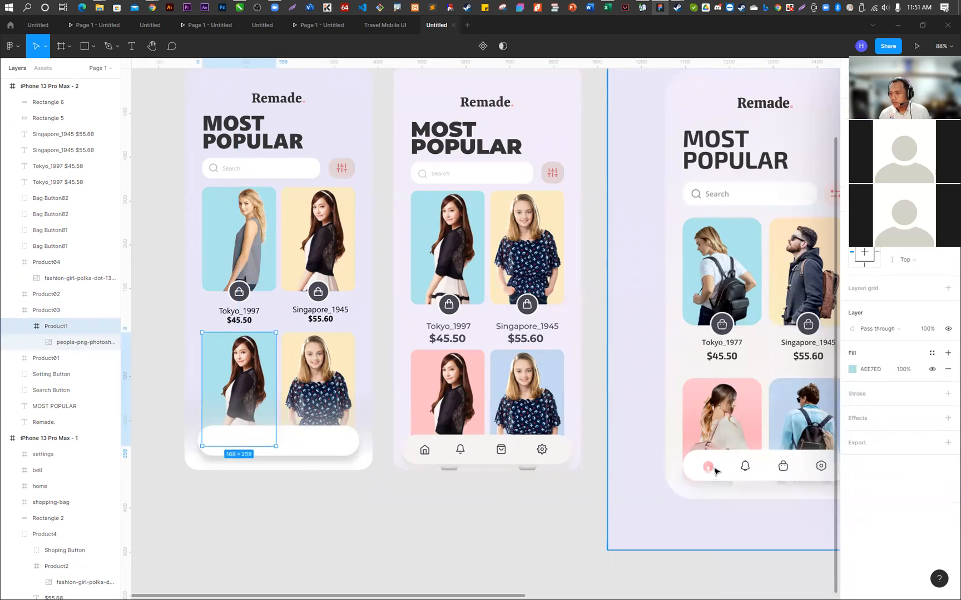
pyautogui.click(852, 369)
pyautogui.click(733, 489)
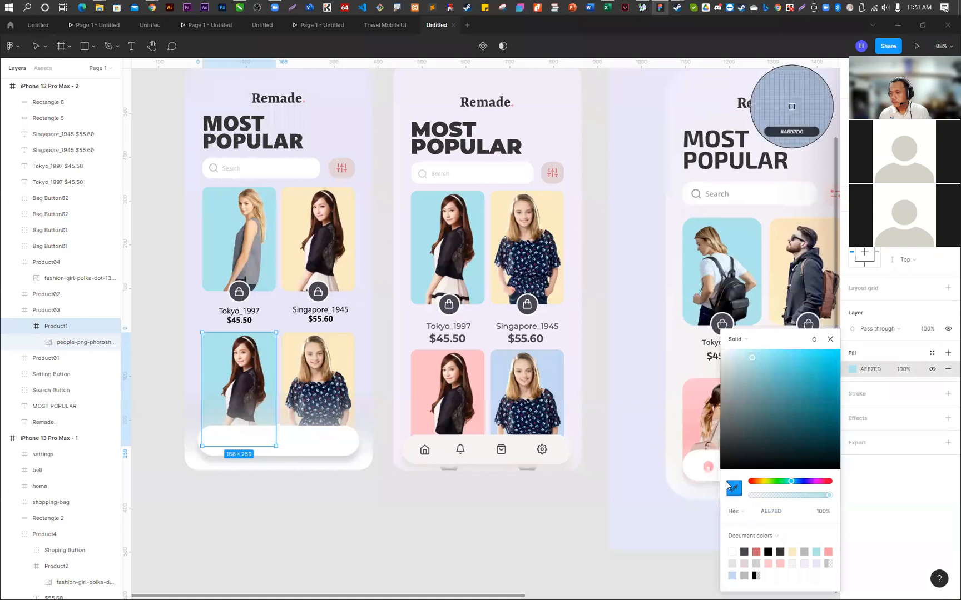
pyautogui.click(434, 367)
pyautogui.click(453, 560)
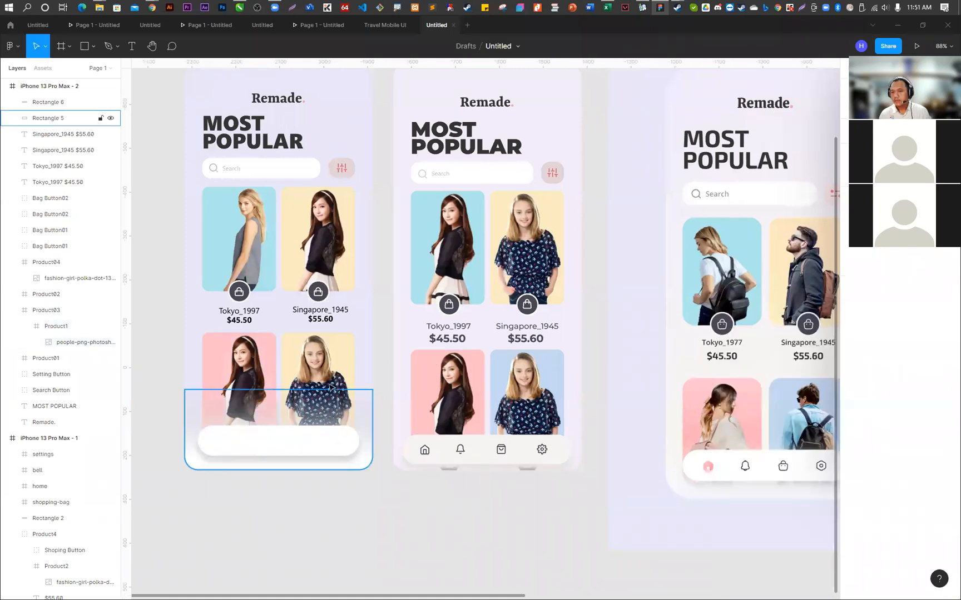
# - Fill the Product04 card with light blue C3D9F1, sampled from the first frame's lower-right product card
pyautogui.click(330, 385)
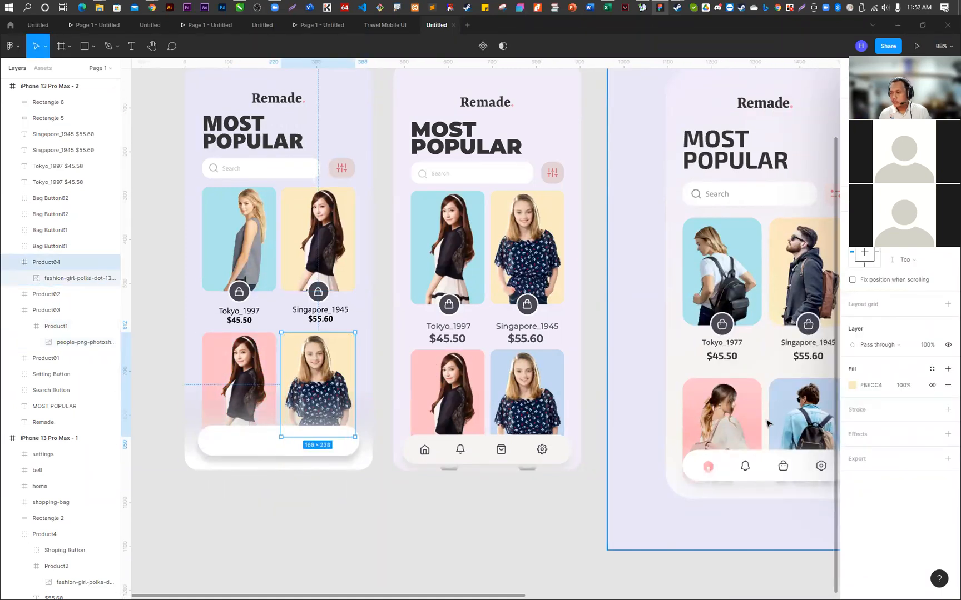
pyautogui.click(852, 385)
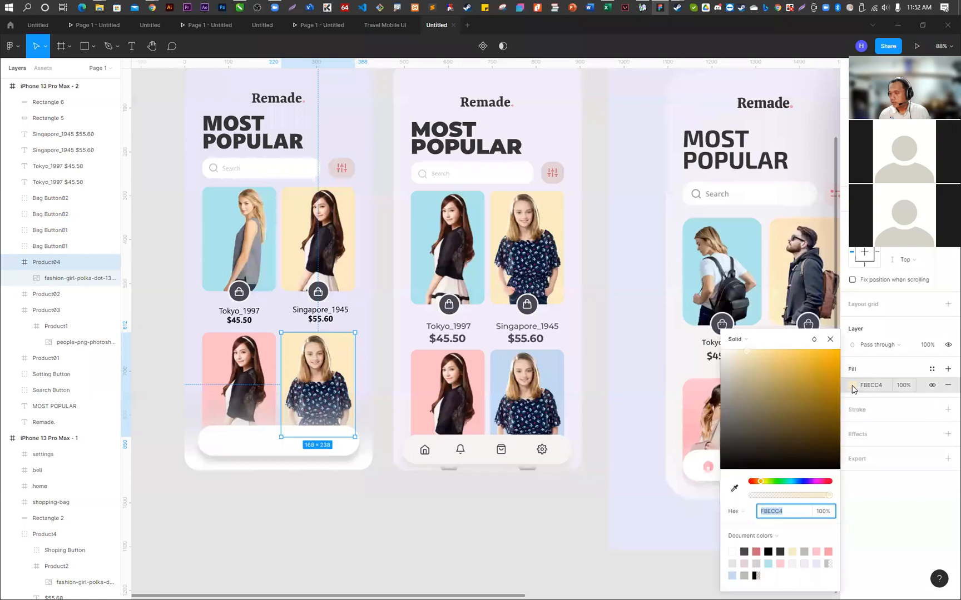
pyautogui.click(733, 488)
pyautogui.click(554, 361)
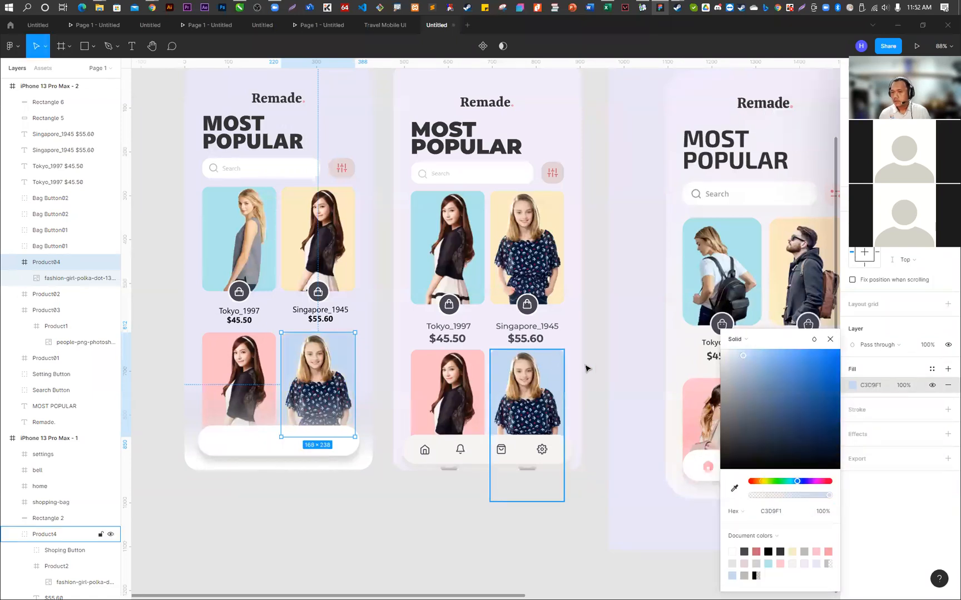
pyautogui.click(614, 367)
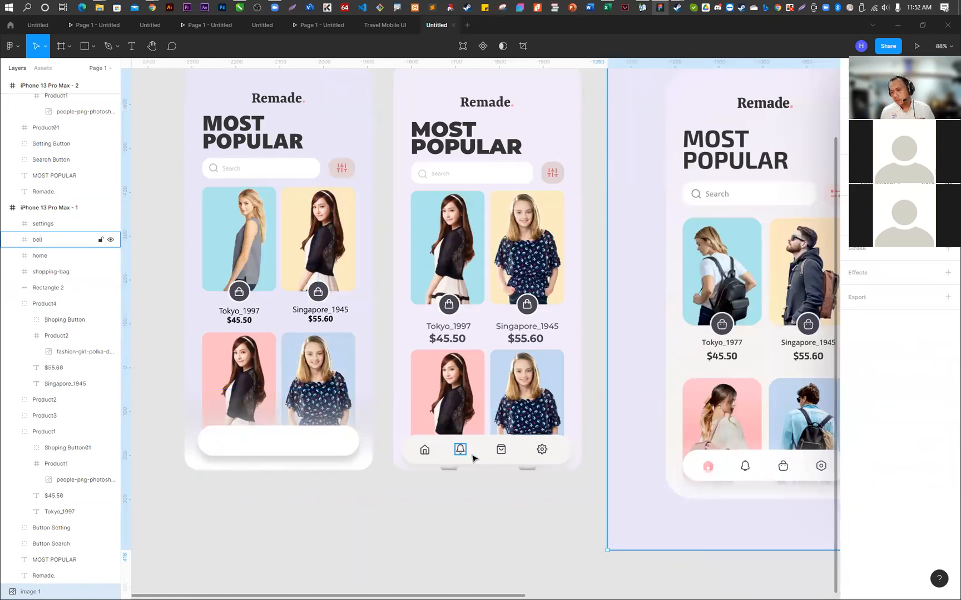
# - Search the Iconify plugin for home and import the akar-icons home icon beside the second phone frame
pyautogui.rightClick(389, 277)
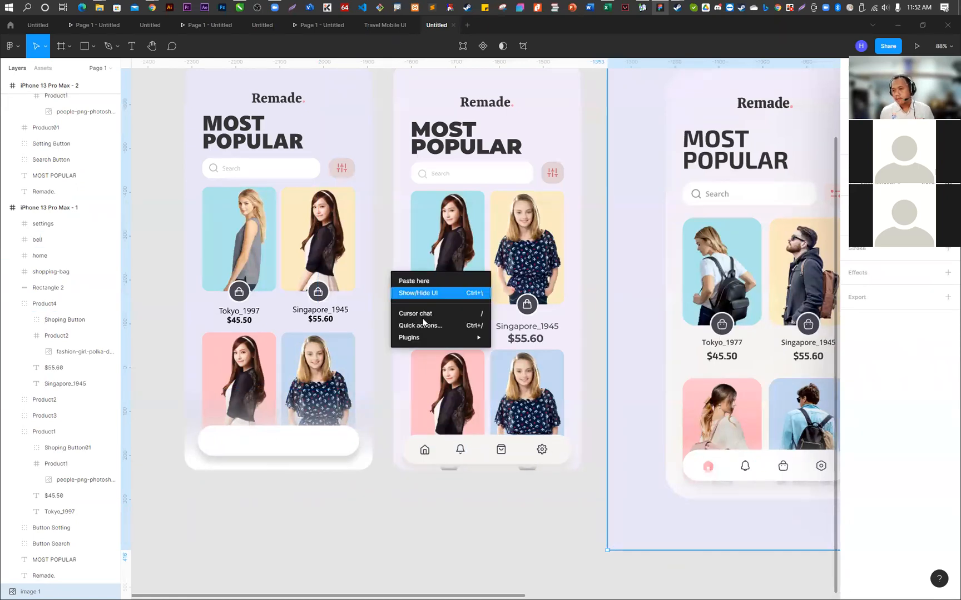
pyautogui.moveTo(439, 339)
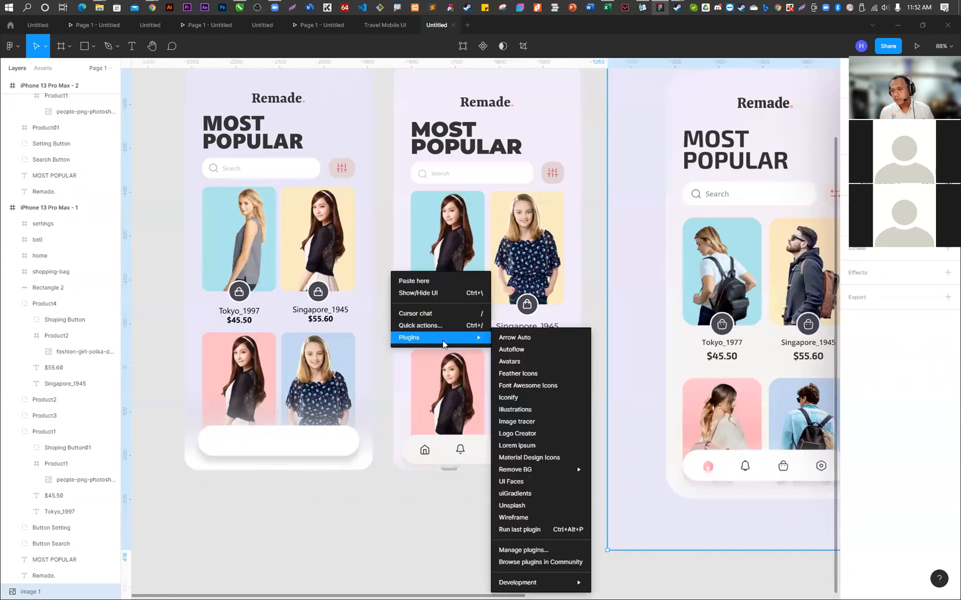
pyautogui.click(534, 399)
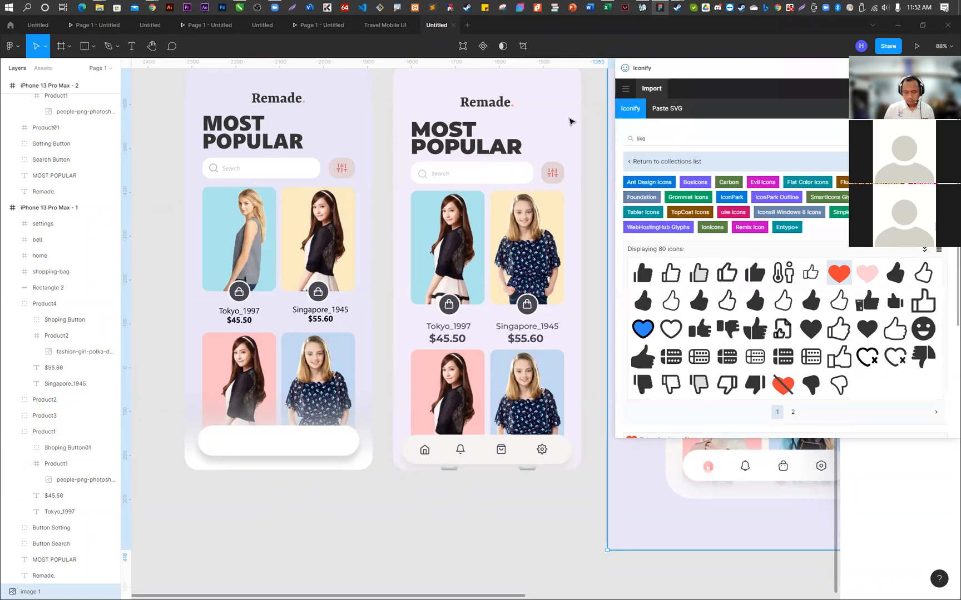
pyautogui.moveTo(655, 137); pyautogui.dragTo(603, 137)
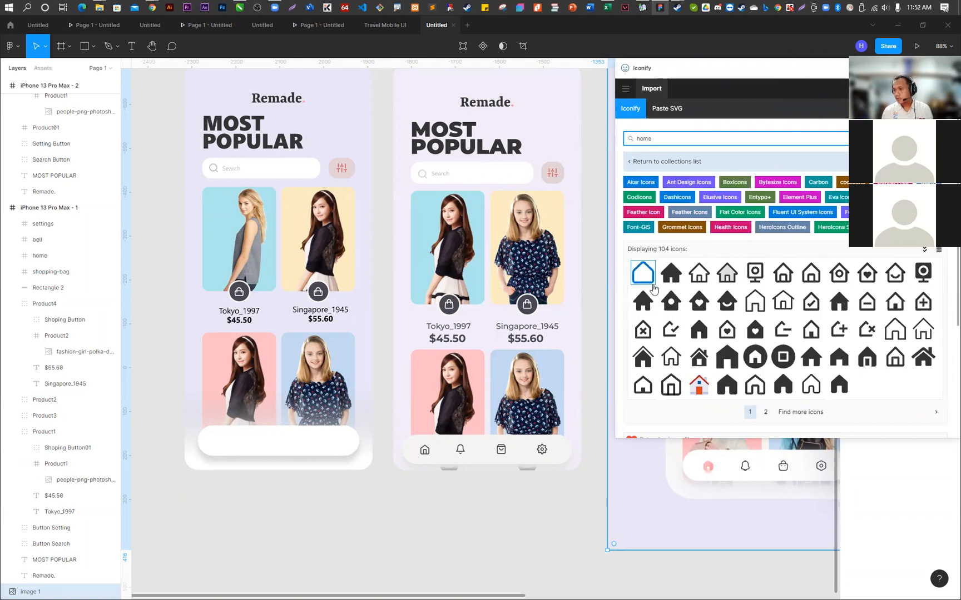
pyautogui.moveTo(644, 284); pyautogui.dragTo(173, 266)
# - Search the icon plugin for notif and import the outlined mi:notification bell below the home icon
pyautogui.moveTo(674, 138); pyautogui.dragTo(599, 139)
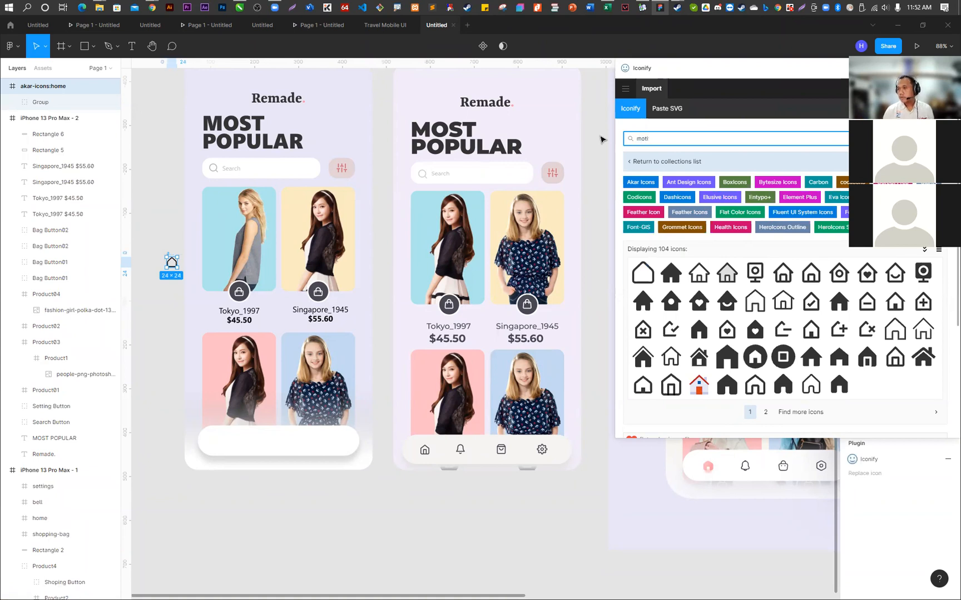
pyautogui.write('ot')
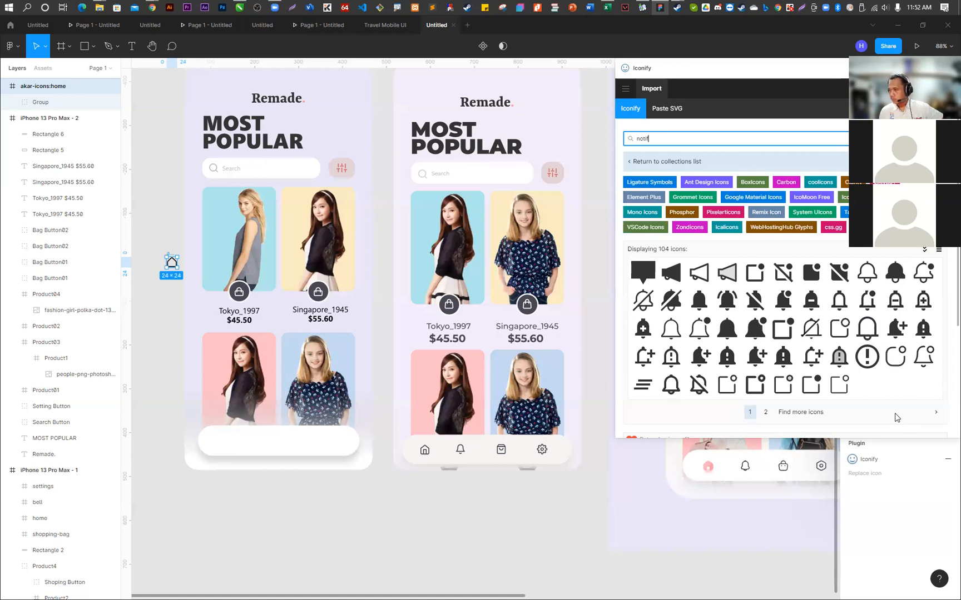
pyautogui.click(670, 386)
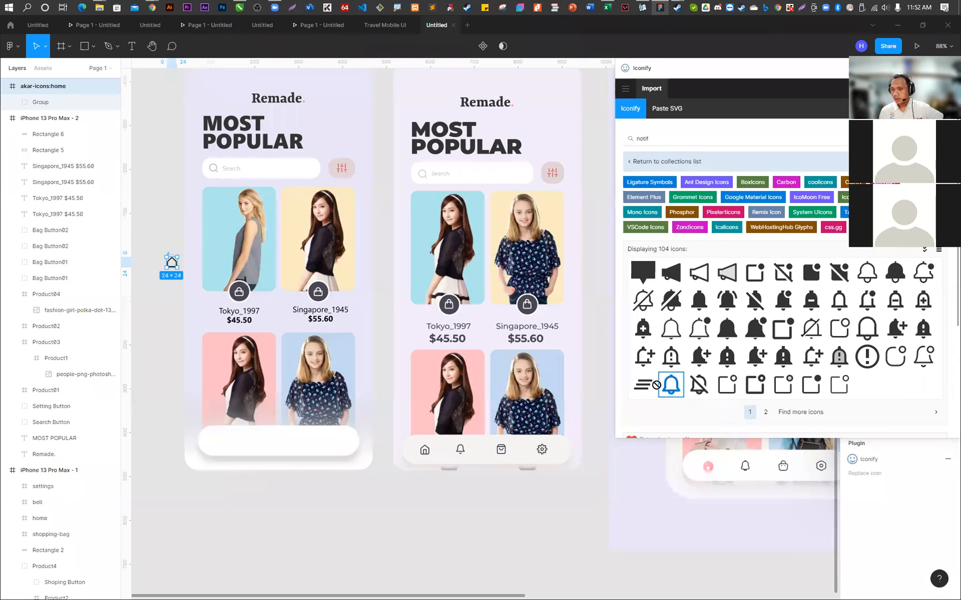
# - Search the icons for bag and import the outlined ic:outline-shopping-bag from the second results page
pyautogui.click(669, 141)
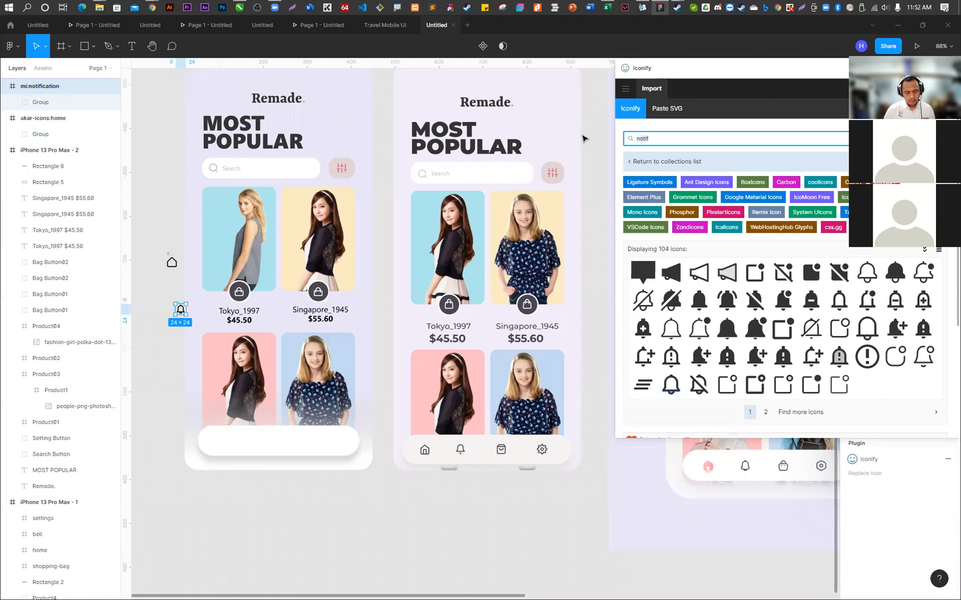
pyautogui.write('bag')
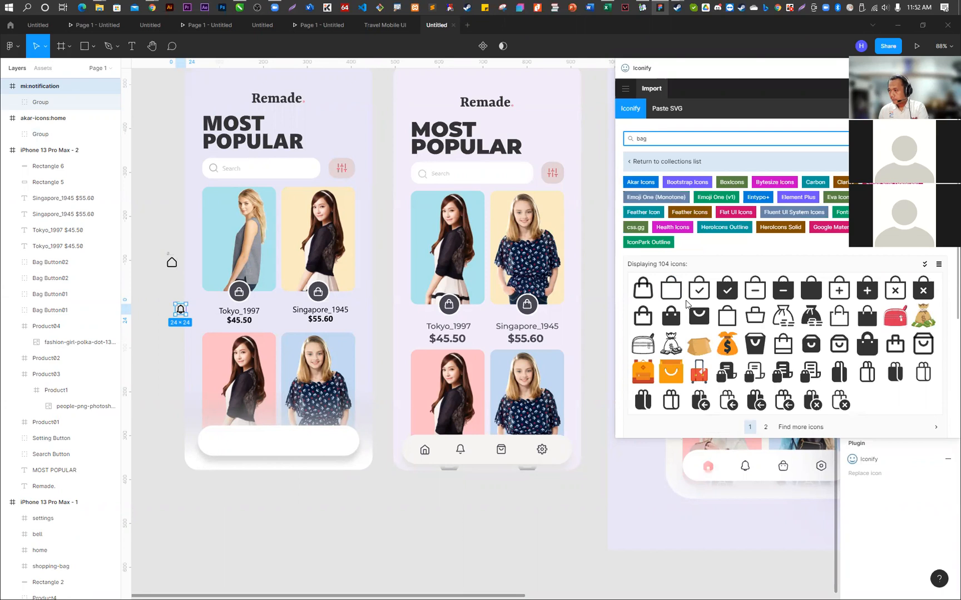
pyautogui.click(765, 427)
pyautogui.scroll(-3, 807, 335)
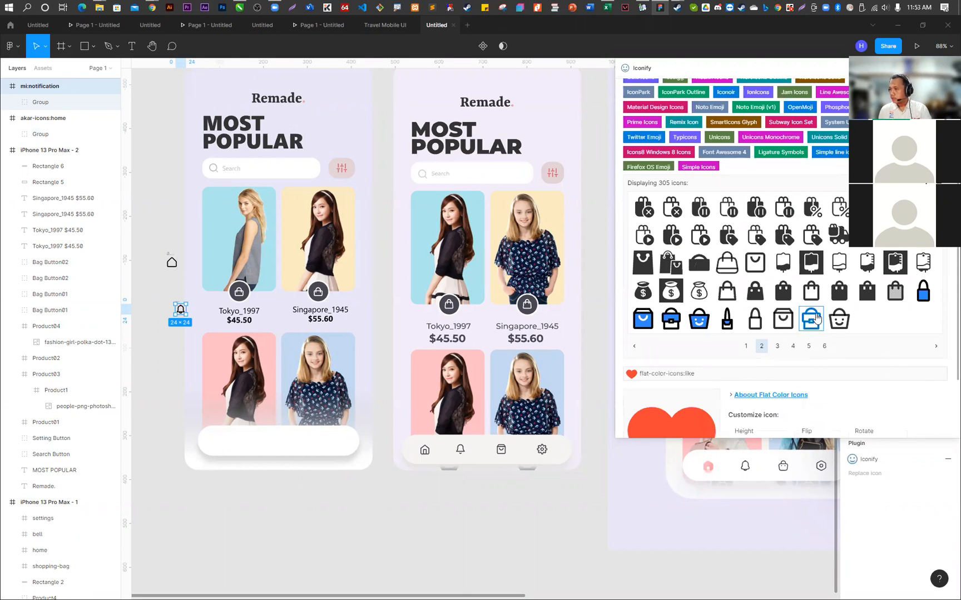
pyautogui.click(811, 297)
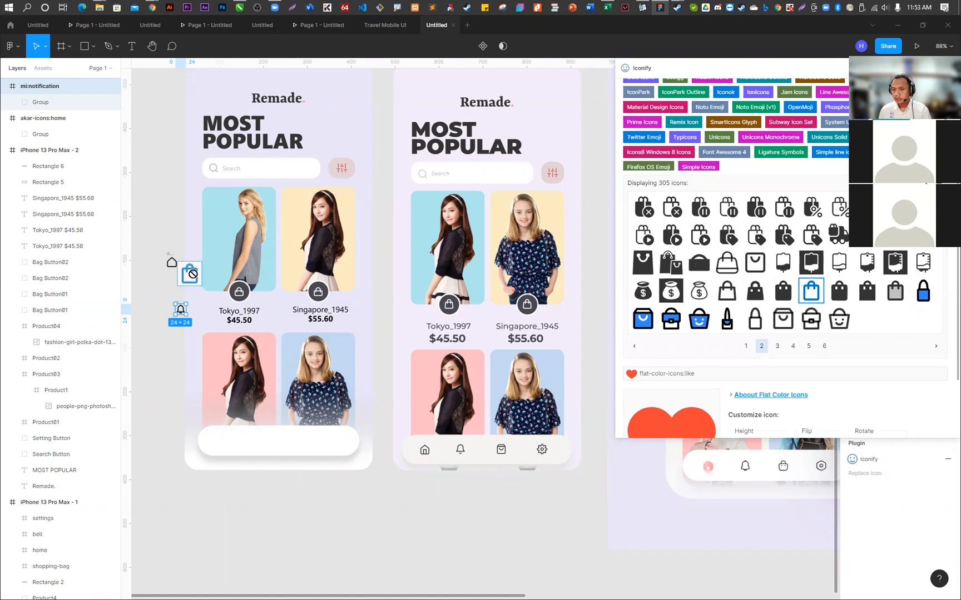
pyautogui.scroll(5, 677, 93)
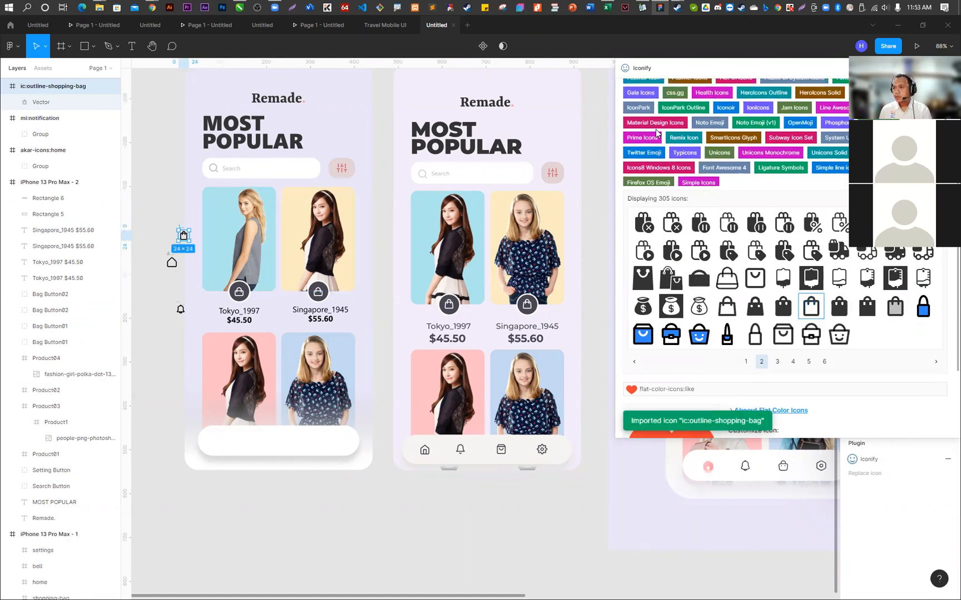
# - Shift the plugin window to uncover its search field, search for setting and import the ep:setting gear icon
pyautogui.moveTo(674, 68); pyautogui.dragTo(626, 67)
pyautogui.doubleClick(593, 138)
pyautogui.write('s')
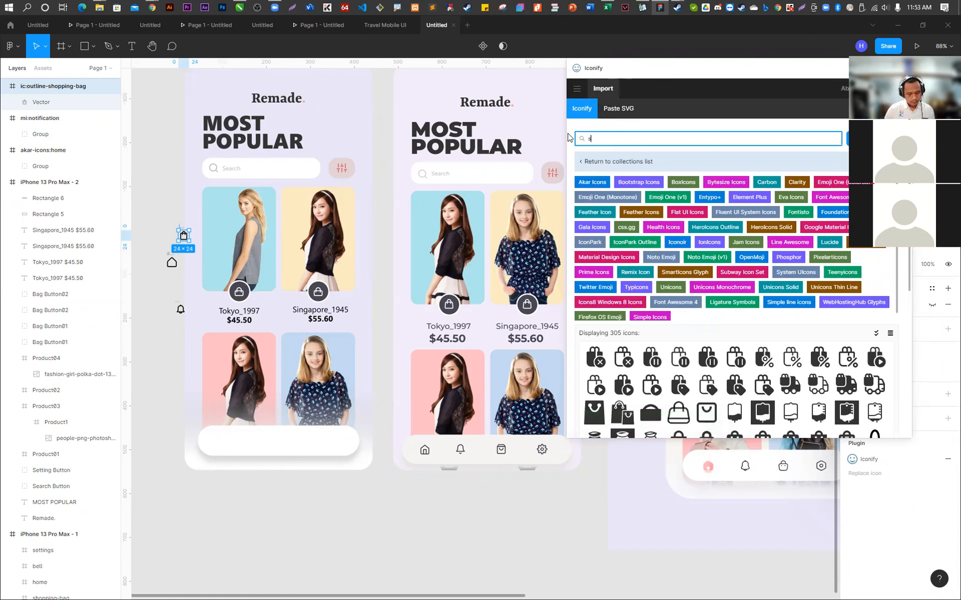
pyautogui.write('etting')
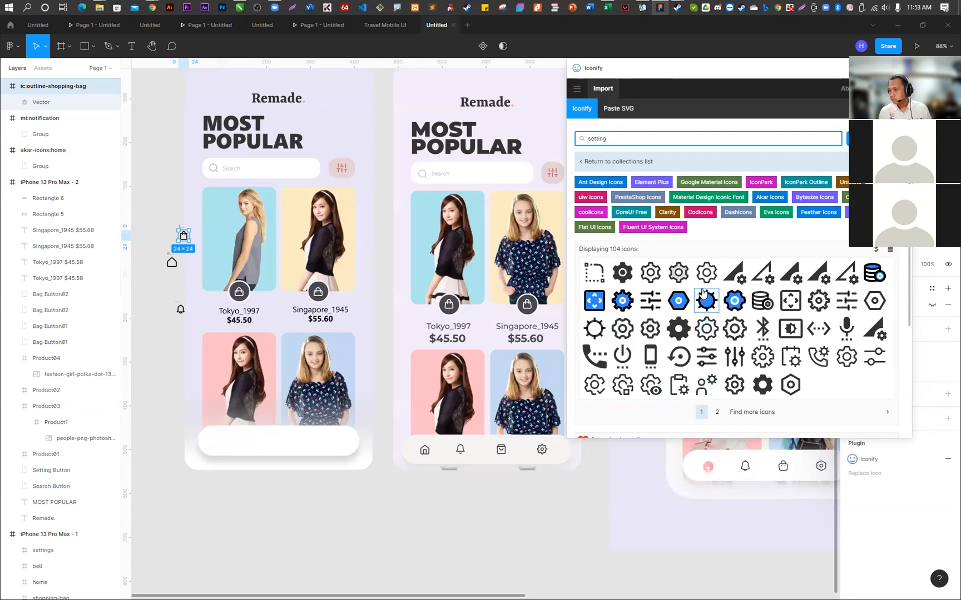
pyautogui.moveTo(706, 272); pyautogui.dragTo(161, 251)
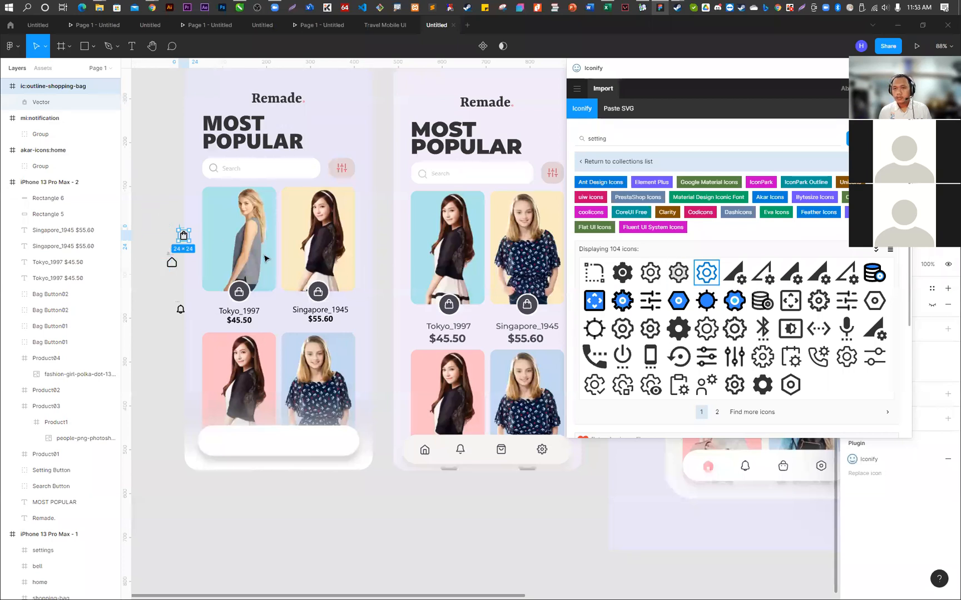
# - Browse the setting icon results to the third page and import the fluent:settings-16-regular gear icon beside the first phone frame
pyautogui.write('notif')
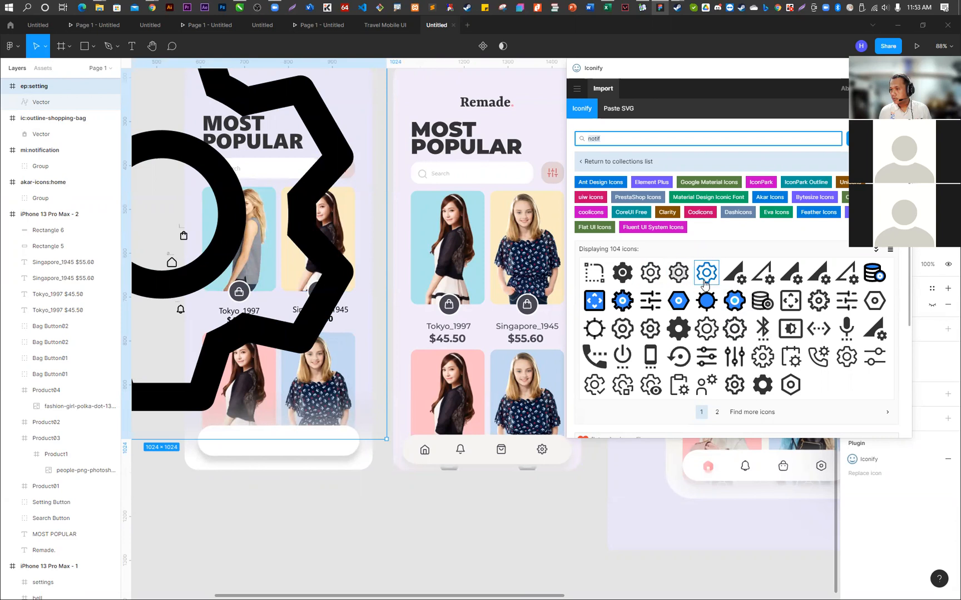
pyautogui.click(717, 413)
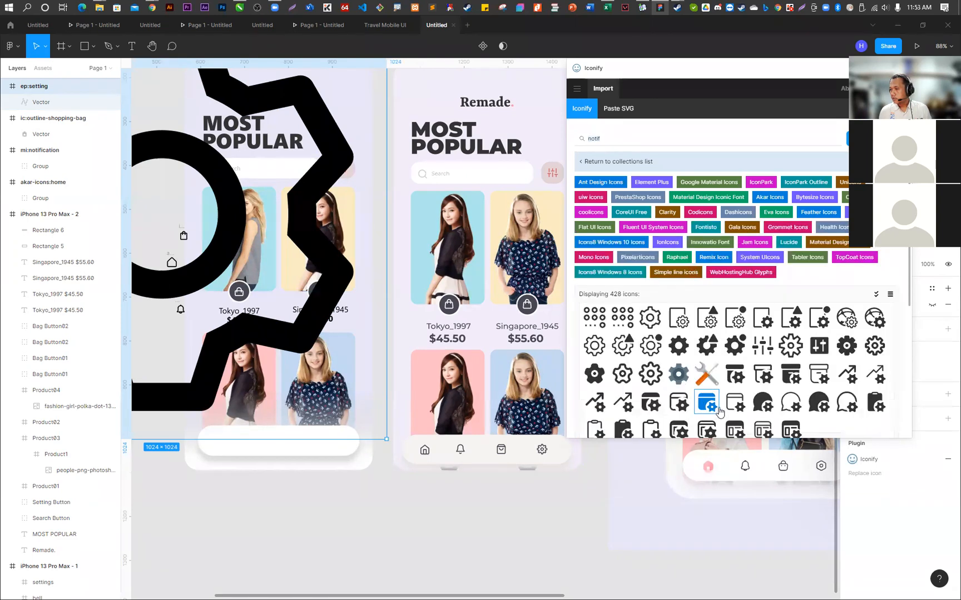
pyautogui.scroll(-2, 726, 341)
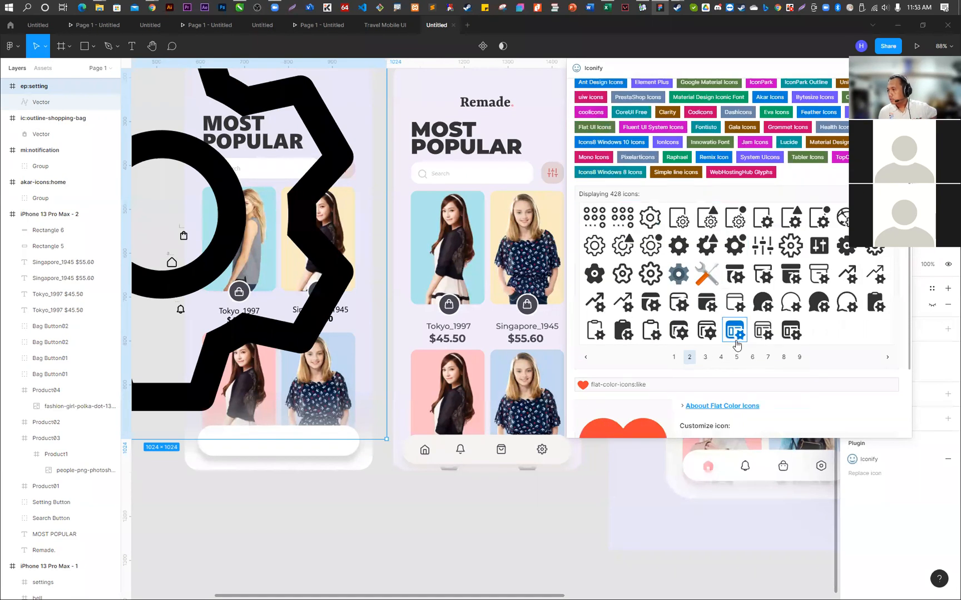
pyautogui.click(711, 357)
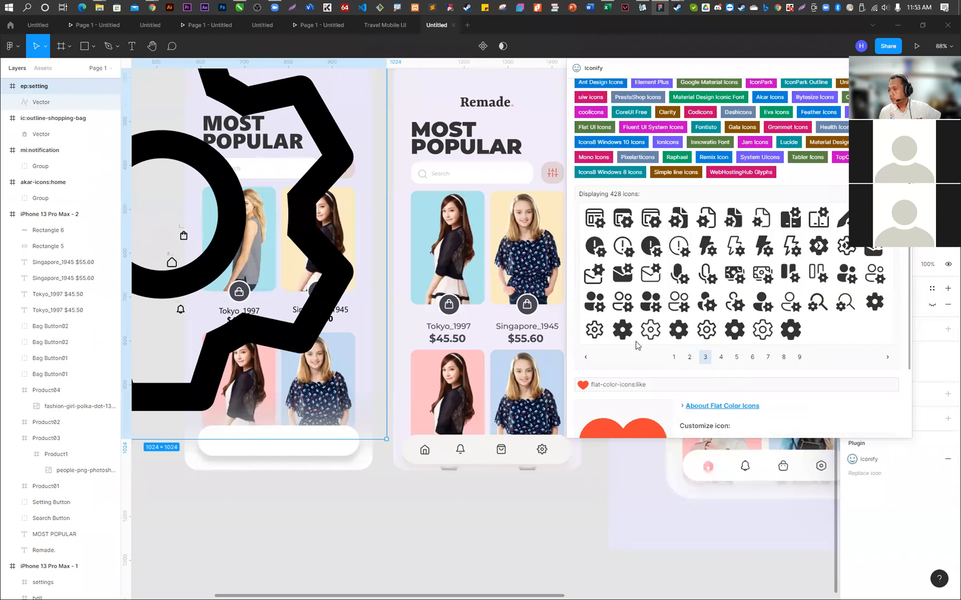
pyautogui.moveTo(595, 330); pyautogui.dragTo(401, 333)
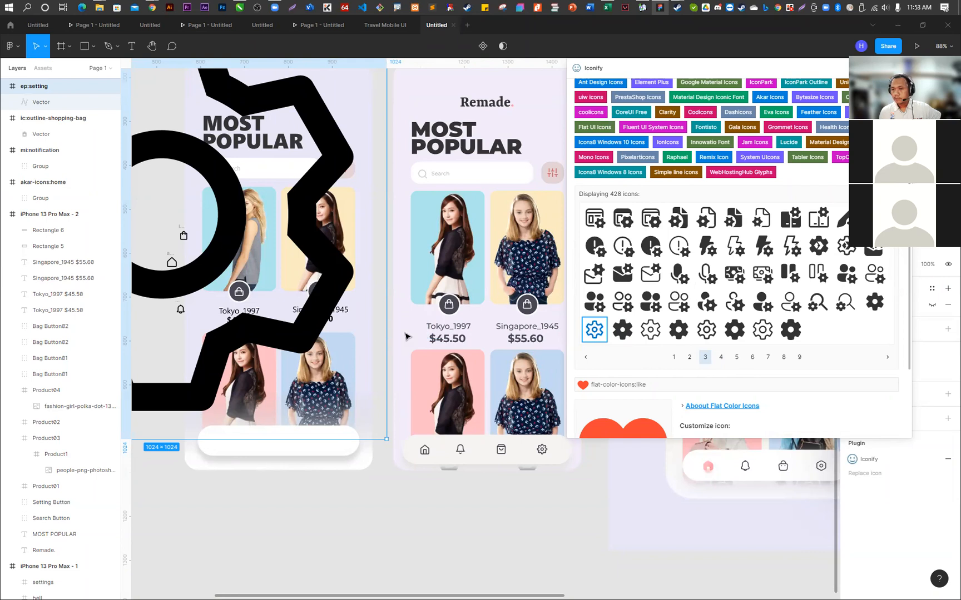
# - Delete the oversized ep:setting gear icon, including its empty 1024 × 1024 frame
pyautogui.click(324, 233)
pyautogui.press('Delete')
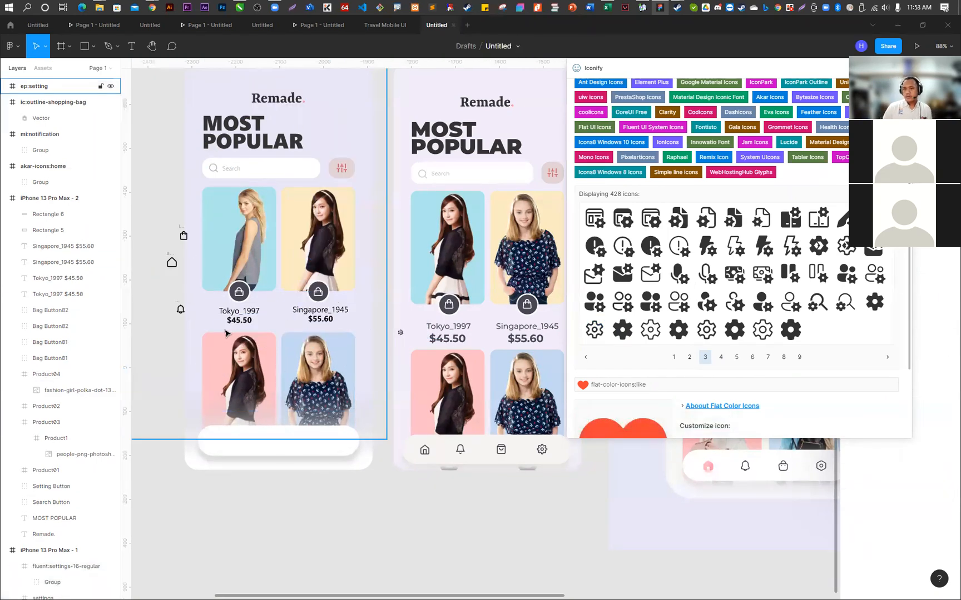
pyautogui.click(173, 264)
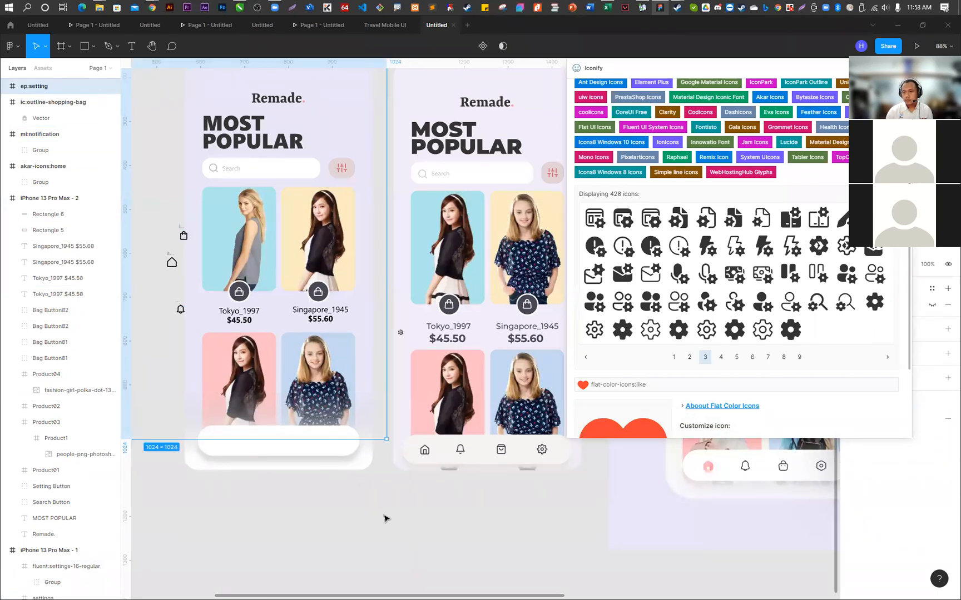
pyautogui.scroll(-5, 445, 432)
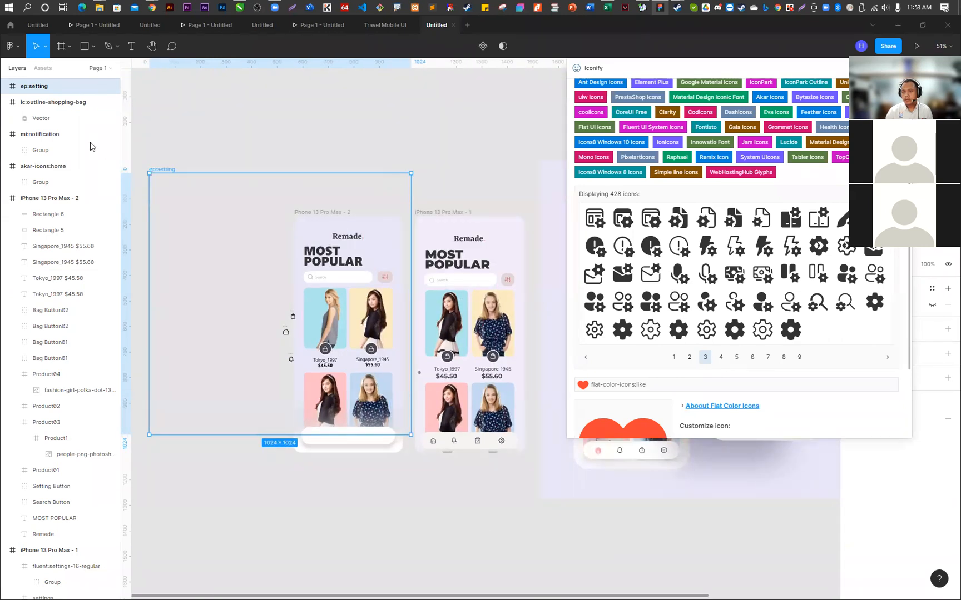
pyautogui.press('Delete')
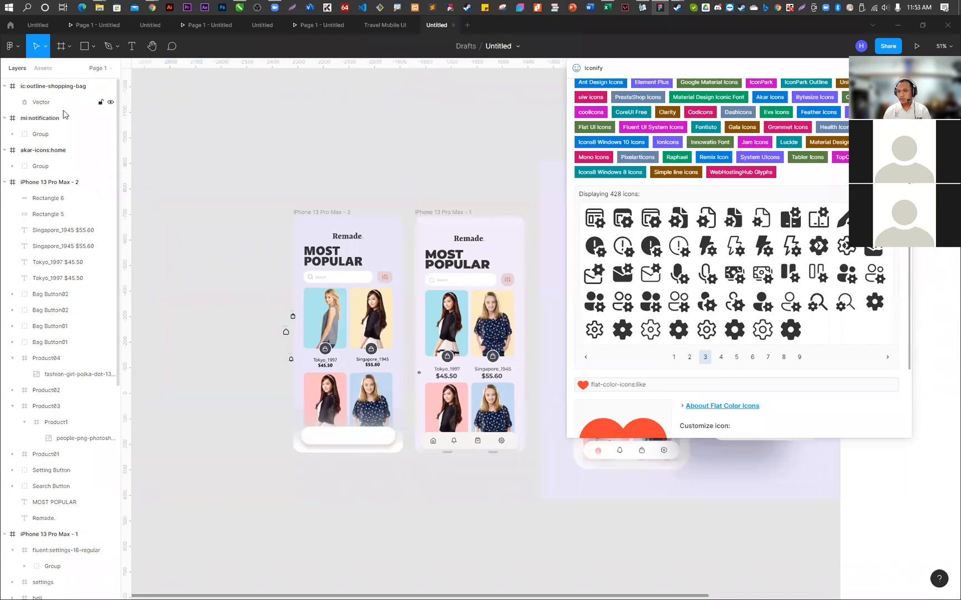
# - Move the whole akar-icons:home frame onto the left end of the second phone's white navigation bar
pyautogui.scroll(3, 328, 407)
pyautogui.scroll(5, 283, 359)
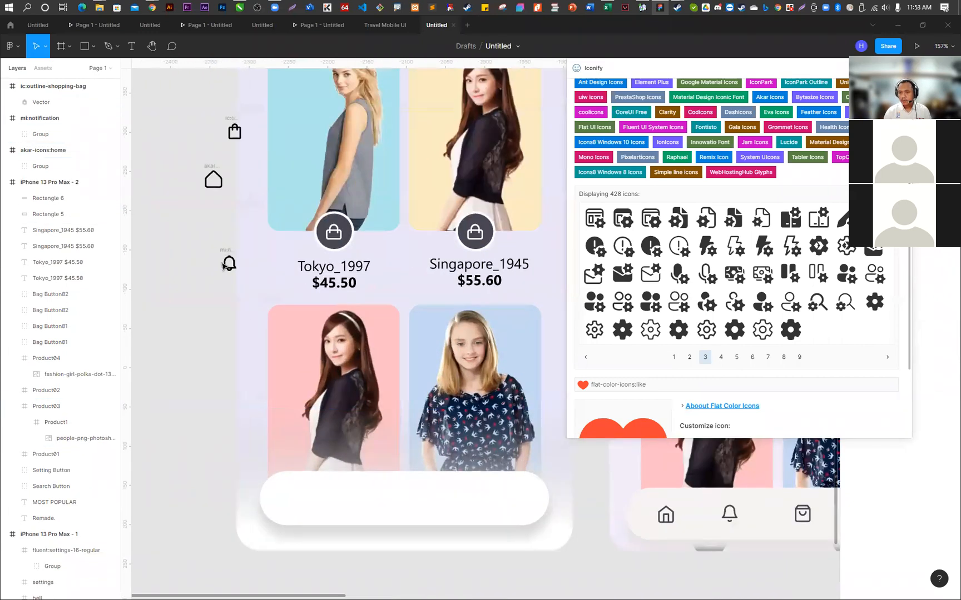
pyautogui.moveTo(214, 186); pyautogui.dragTo(299, 517)
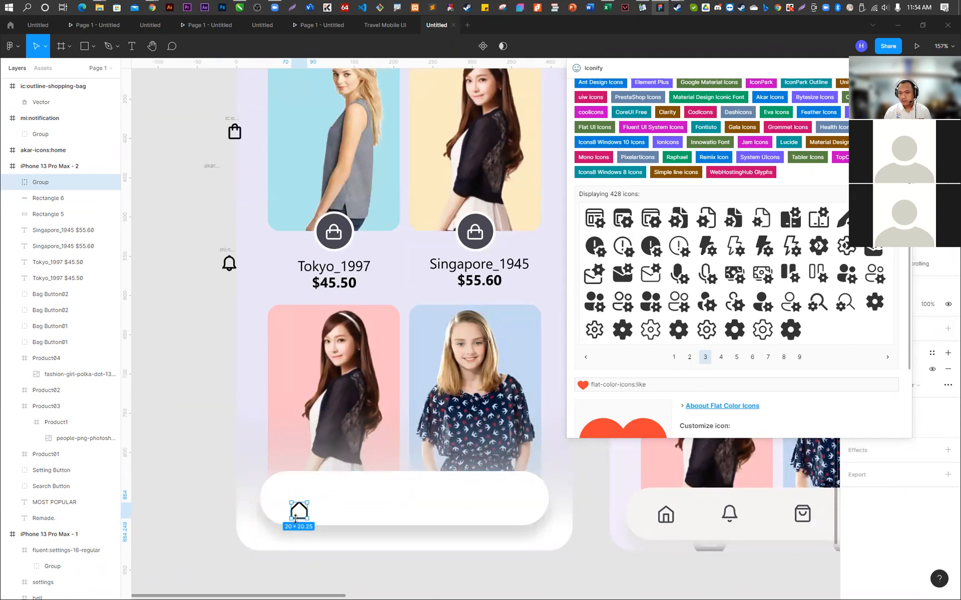
pyautogui.hotkey('ctrl', 'z')
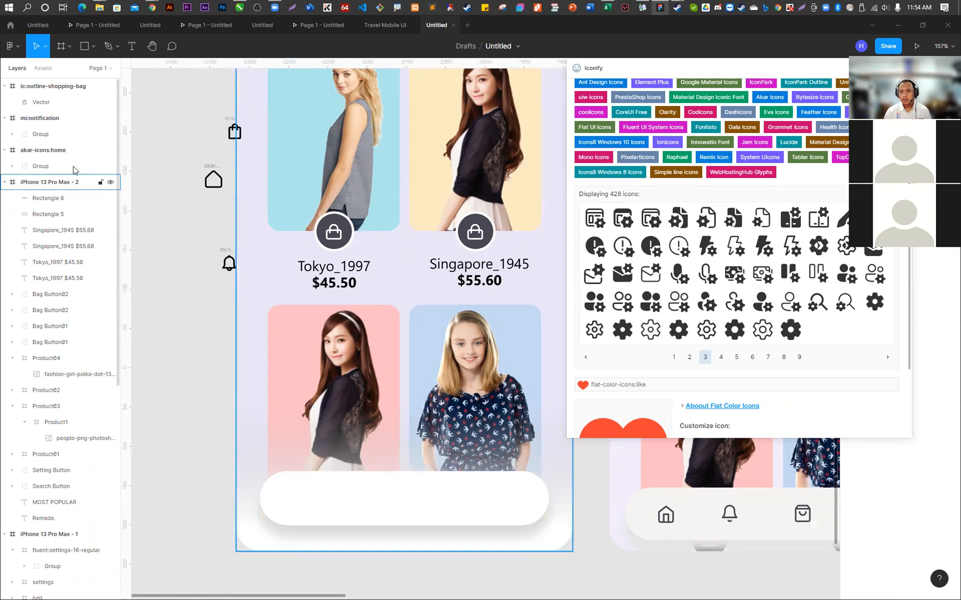
pyautogui.click(214, 182)
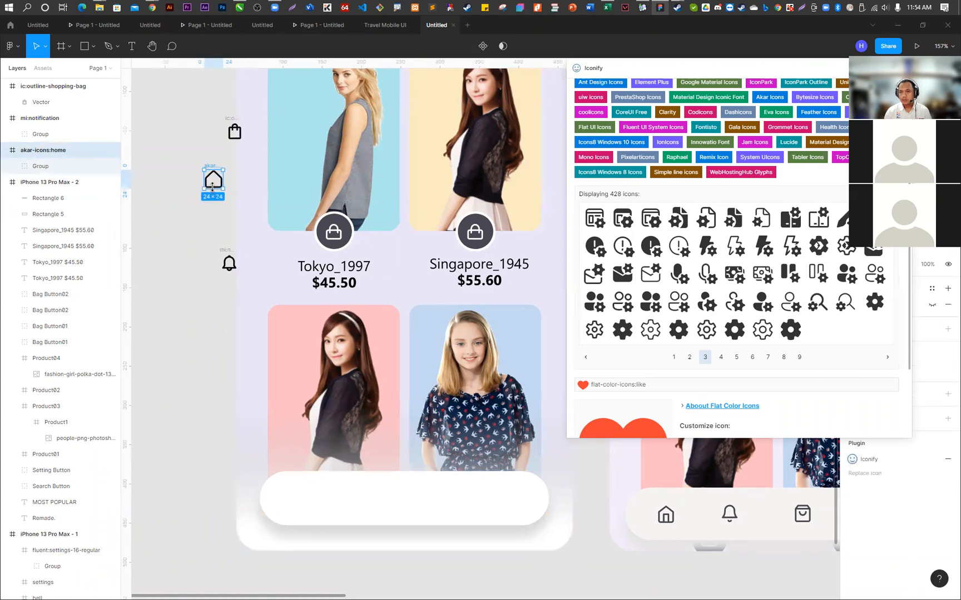
pyautogui.moveTo(215, 186); pyautogui.dragTo(299, 501)
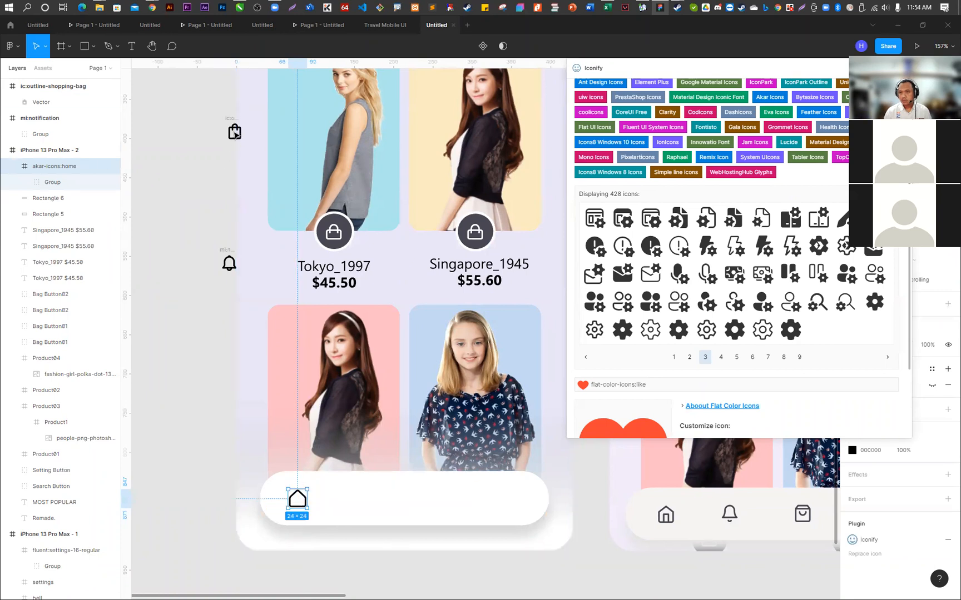
# - Move the mi:notification and ic:outline-shopping-bag frames onto the navigation bar, in a row to the right of the home icon
pyautogui.click(233, 272)
pyautogui.moveTo(233, 273); pyautogui.dragTo(298, 381)
pyautogui.hotkey('ctrl', 'z')
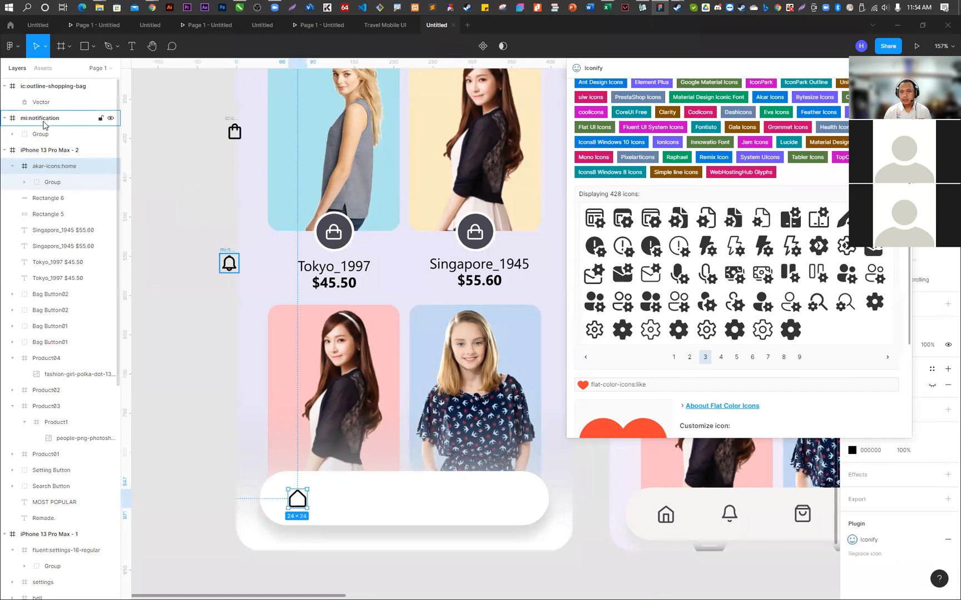
pyautogui.click(44, 122)
pyautogui.moveTo(231, 272); pyautogui.dragTo(358, 502)
pyautogui.click(235, 131)
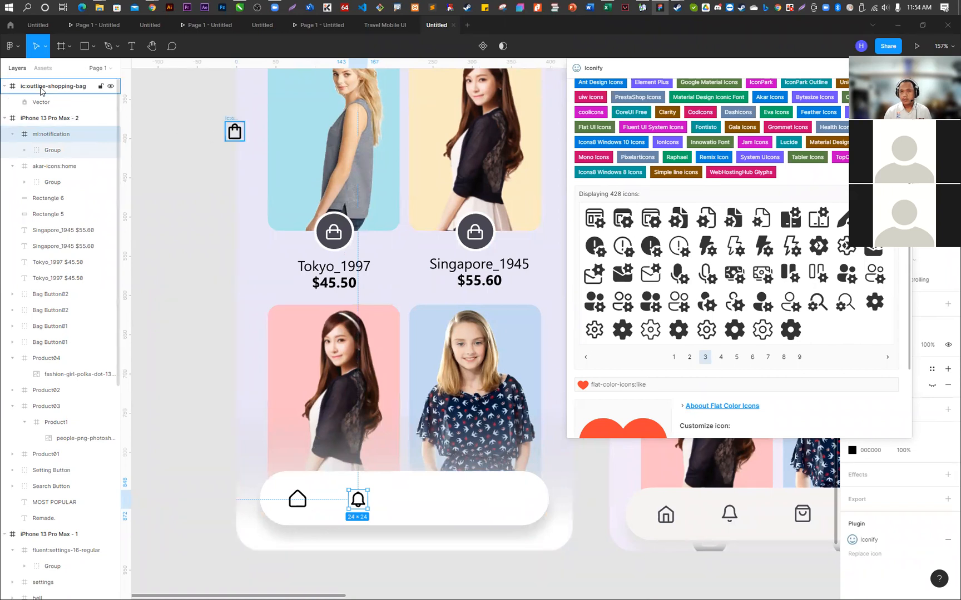
pyautogui.moveTo(236, 133); pyautogui.dragTo(422, 499)
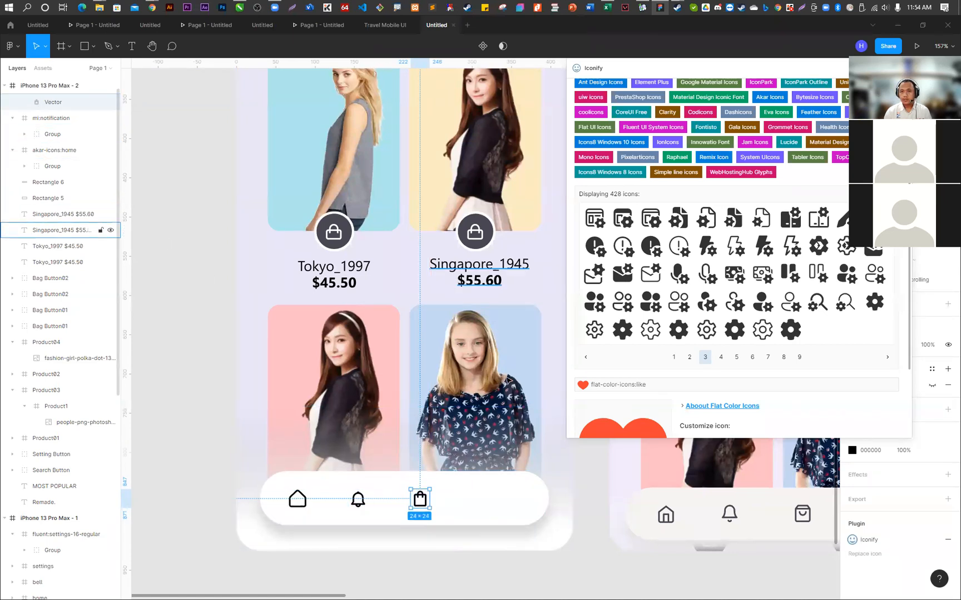
# - Move the fluent:settings-16-regular layer from the iPhone 13 Pro Max - 1 frame to the top of iPhone 13 Pro Max - 2
pyautogui.keyDown('ctrl'); pyautogui.scroll(-2, 300, 351); pyautogui.keyUp('ctrl')
pyautogui.keyDown('ctrl'); pyautogui.scroll(-2, 301, 351); pyautogui.keyUp('ctrl')
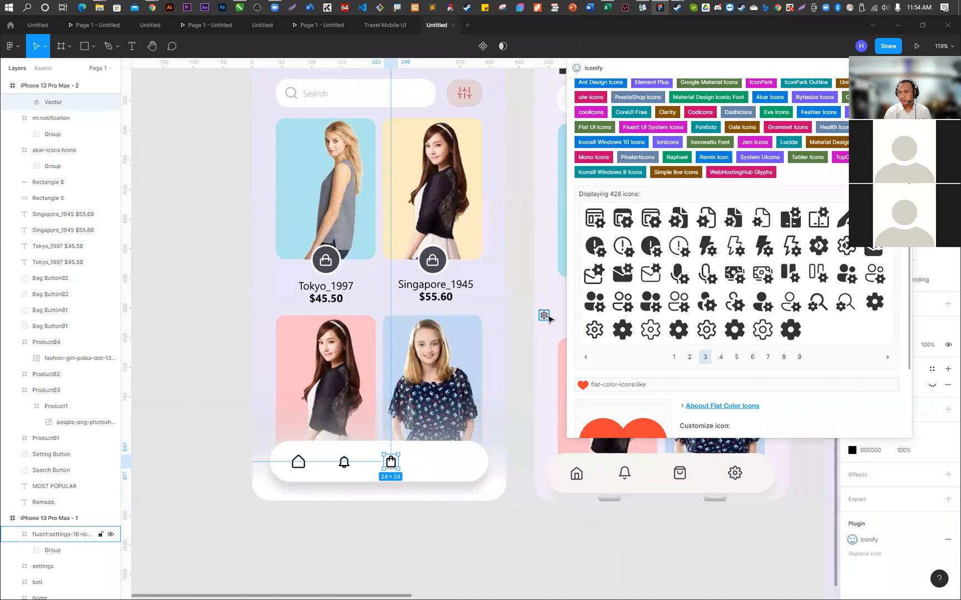
pyautogui.click(545, 316)
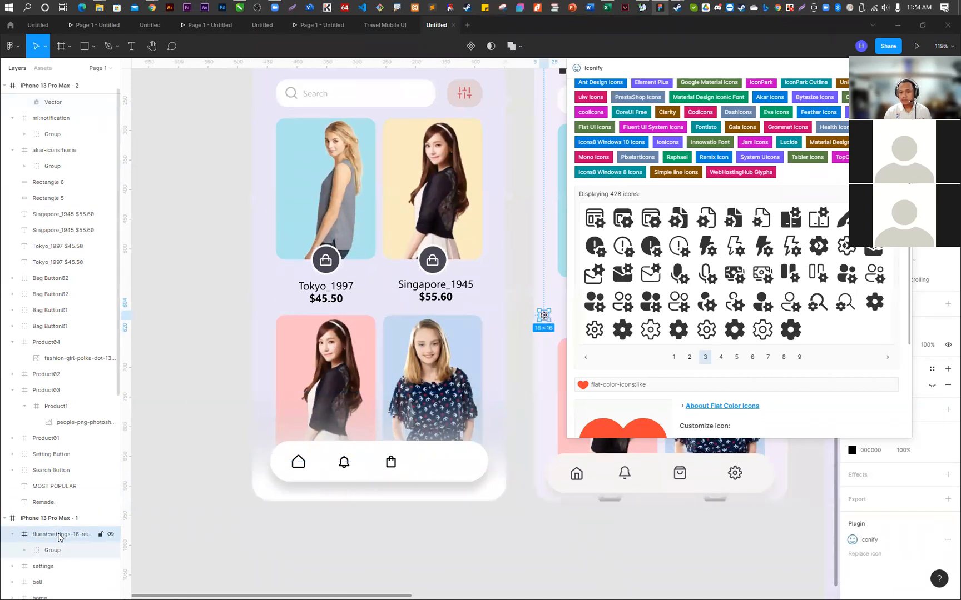
pyautogui.moveTo(57, 538); pyautogui.dragTo(60, 511)
pyautogui.moveTo(60, 474); pyautogui.dragTo(62, 92)
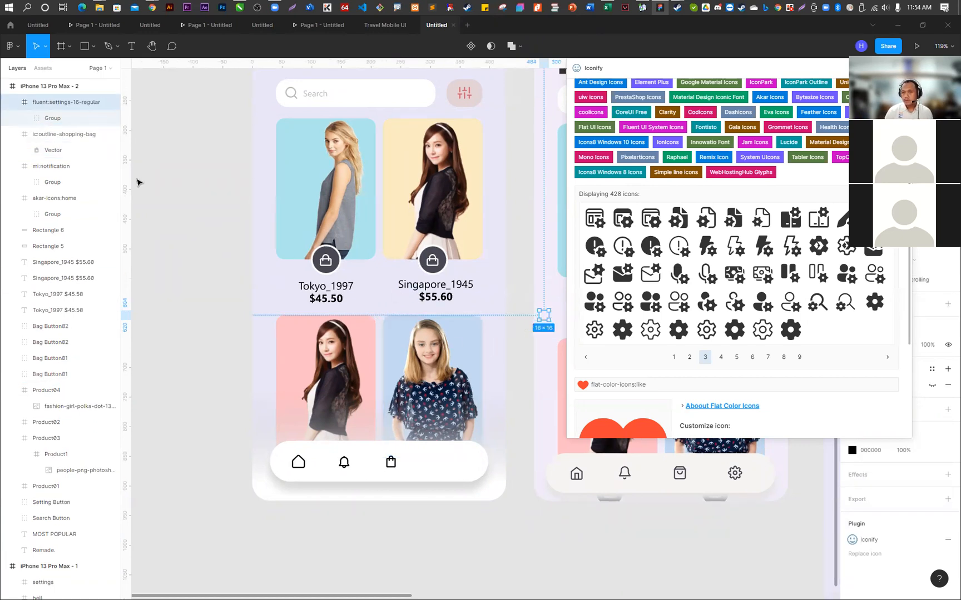
# - Place the settings icon on the navigation bar right of the bag icon and bring it to the top of the frame's layer order
pyautogui.moveTo(544, 321); pyautogui.dragTo(525, 321)
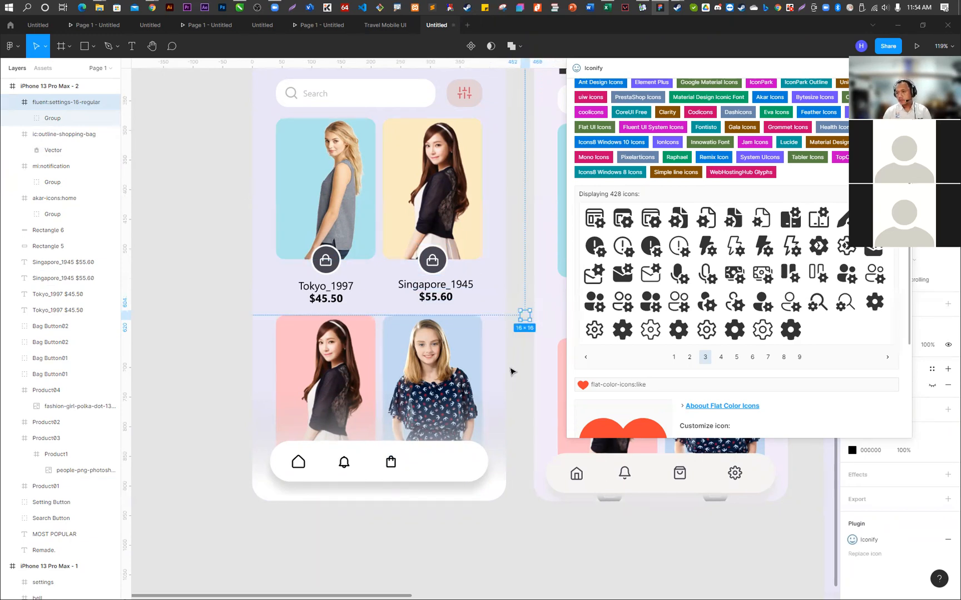
pyautogui.click(524, 357)
pyautogui.click(55, 105)
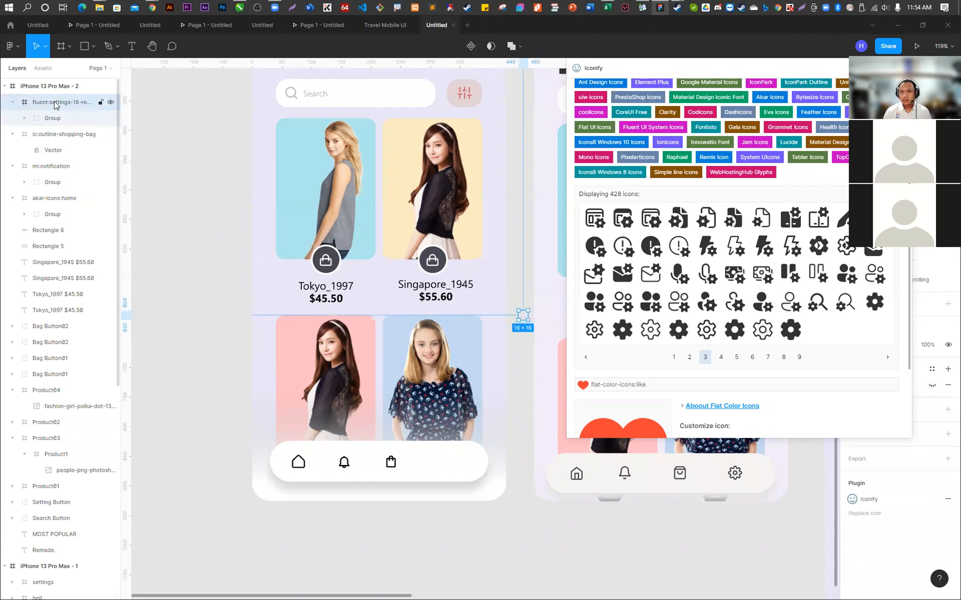
pyautogui.moveTo(524, 322); pyautogui.dragTo(459, 477)
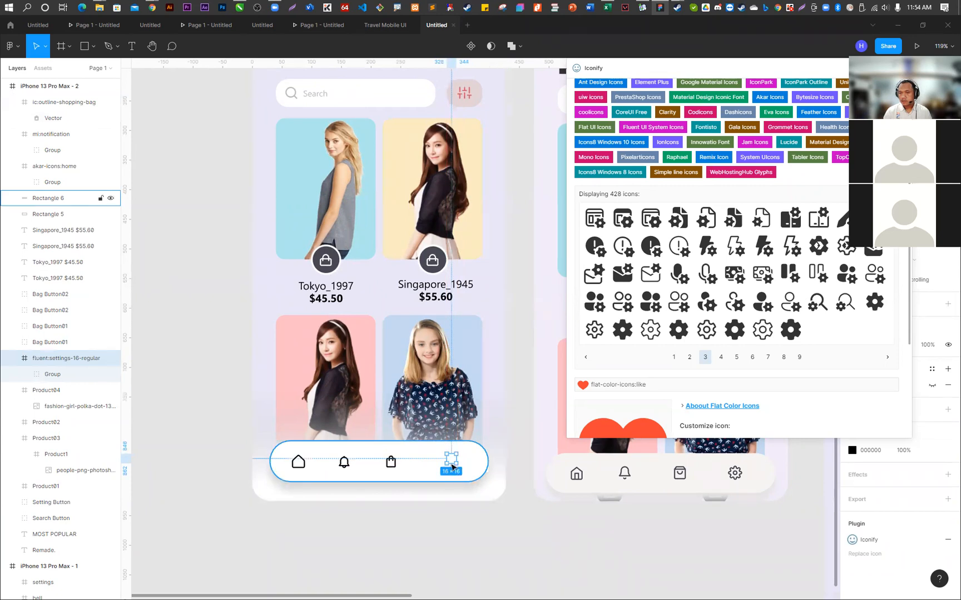
pyautogui.moveTo(43, 359); pyautogui.dragTo(40, 97)
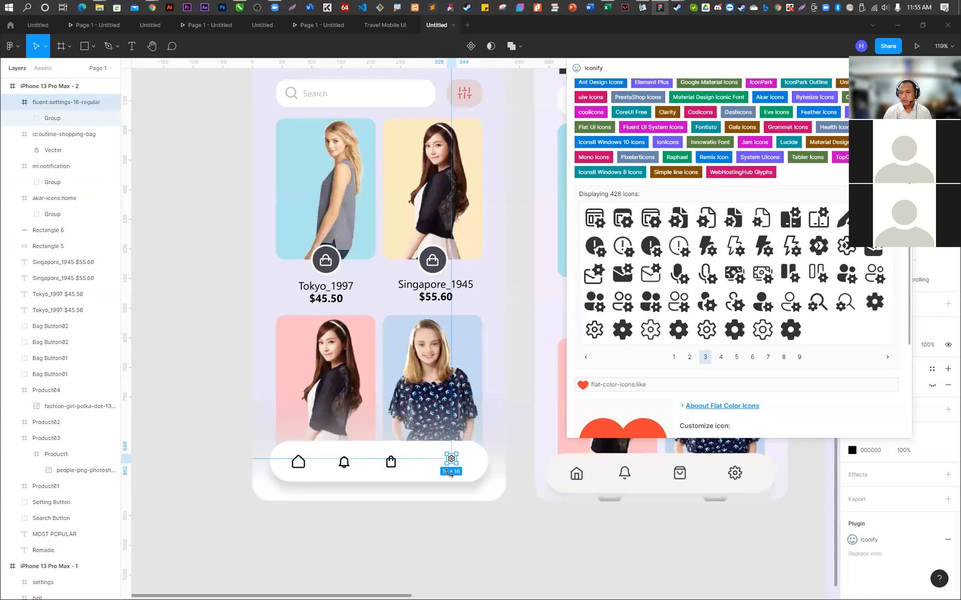
# - Enlarge the settings icon on the navigation bar to about 29 × 28
pyautogui.click(466, 527)
pyautogui.scroll(5, 415, 525)
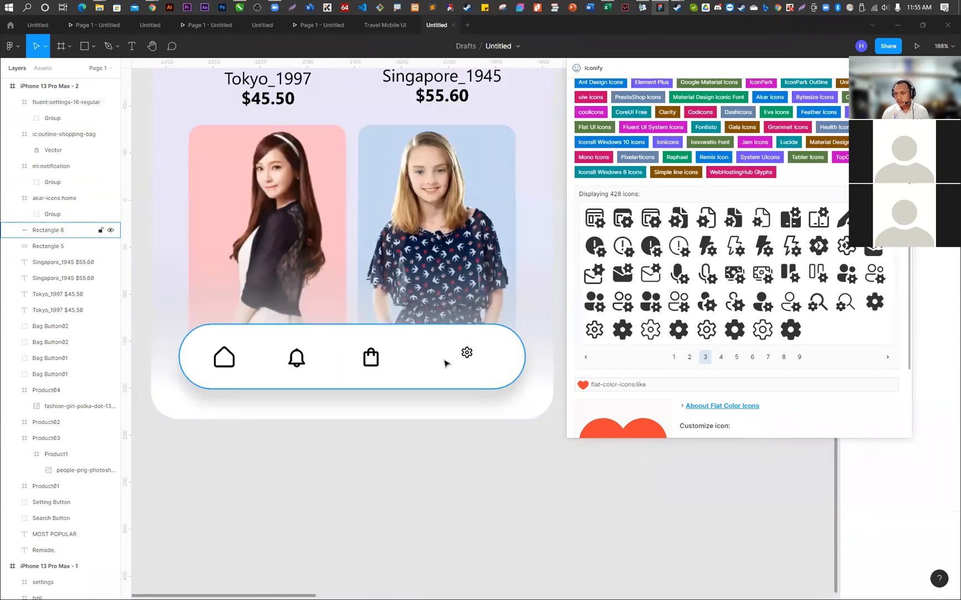
pyautogui.scroll(2, 445, 363)
pyautogui.click(68, 102)
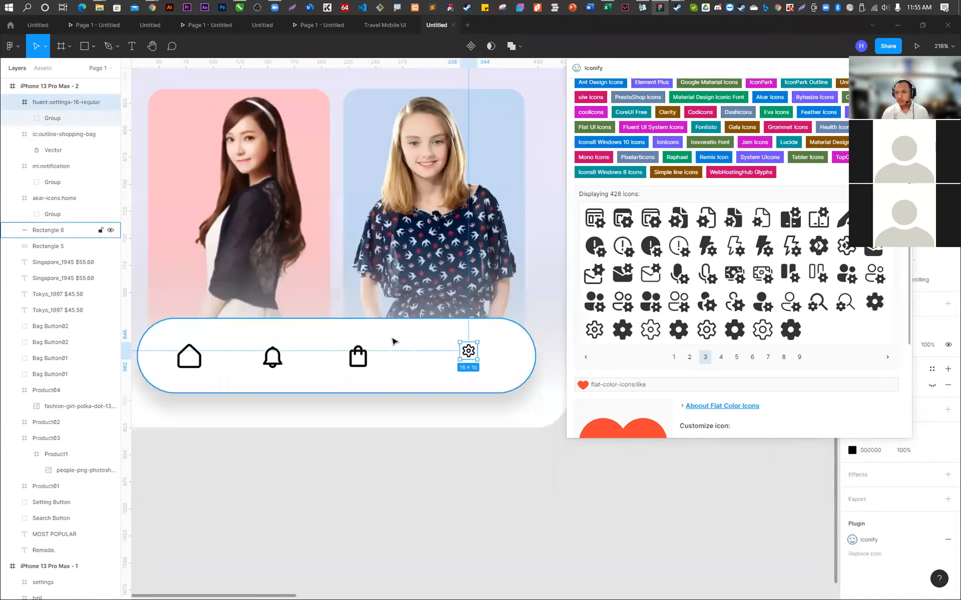
pyautogui.moveTo(459, 361); pyautogui.dragTo(447, 371)
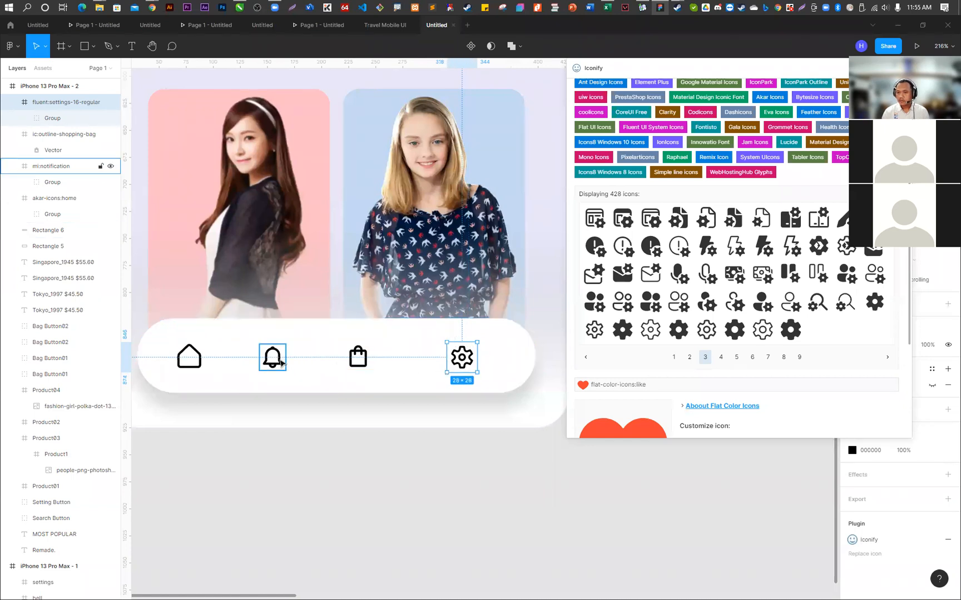
# - Shift the bag icon slightly right and bring the settings icon closer to it to even out the navigation bar spacing
pyautogui.click(280, 361)
pyautogui.click(177, 349)
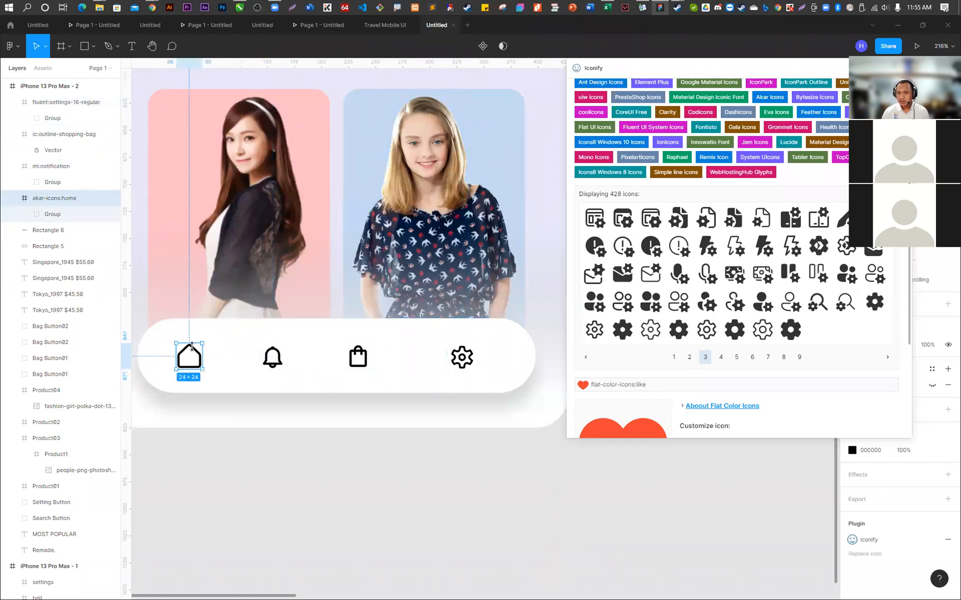
pyautogui.moveTo(175, 345); pyautogui.dragTo(190, 363)
pyautogui.hotkey('ctrl', 'z')
pyautogui.moveTo(368, 367); pyautogui.dragTo(373, 369)
pyautogui.click(466, 366)
pyautogui.moveTo(474, 369); pyautogui.dragTo(453, 365)
# - Check the icon row on the second phone and close the Iconify plugin window
pyautogui.scroll(-5, 261, 410)
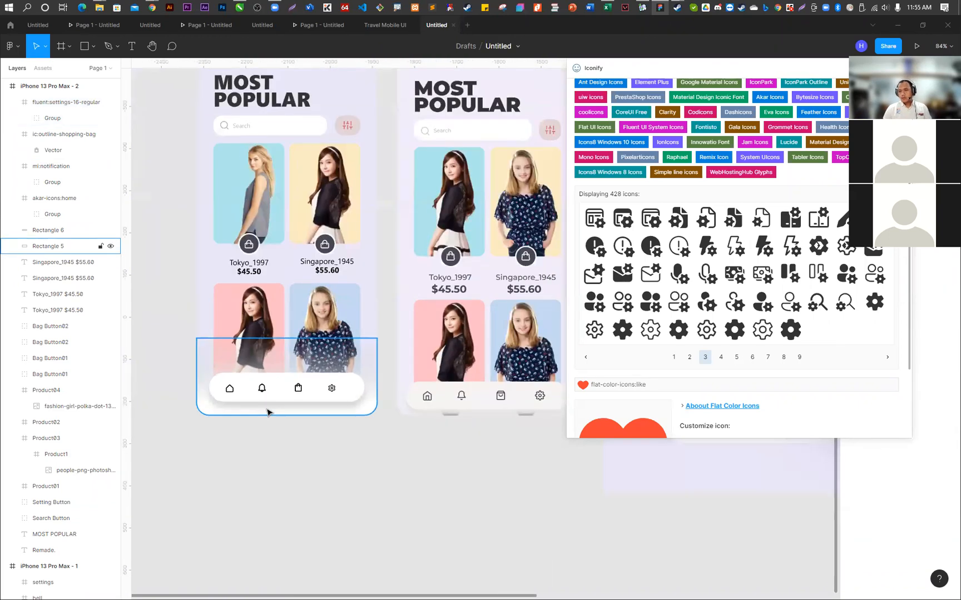
pyautogui.scroll(-2, 256, 420)
pyautogui.scroll(4, 242, 429)
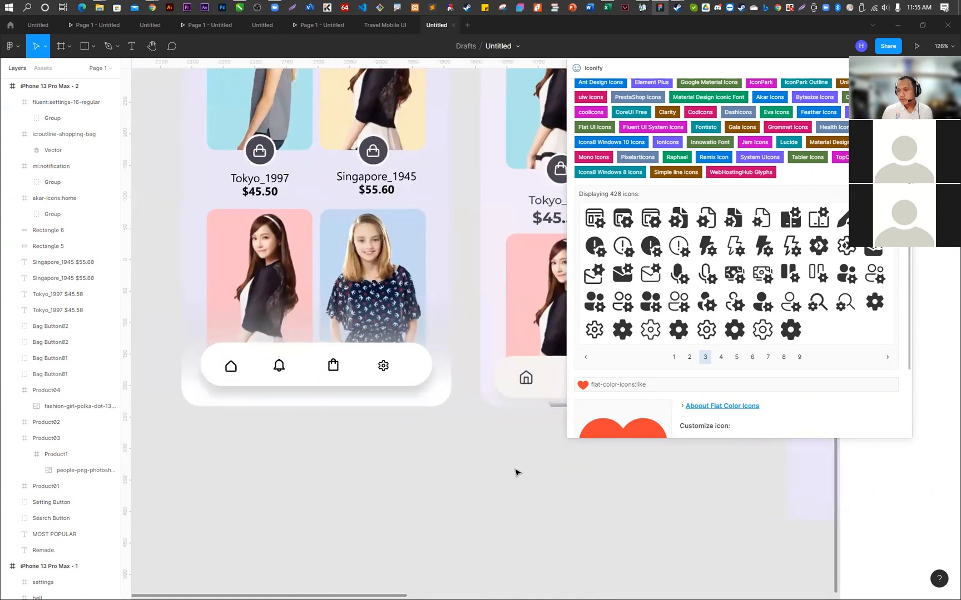
pyautogui.scroll(-8, 414, 465)
pyautogui.click(901, 68)
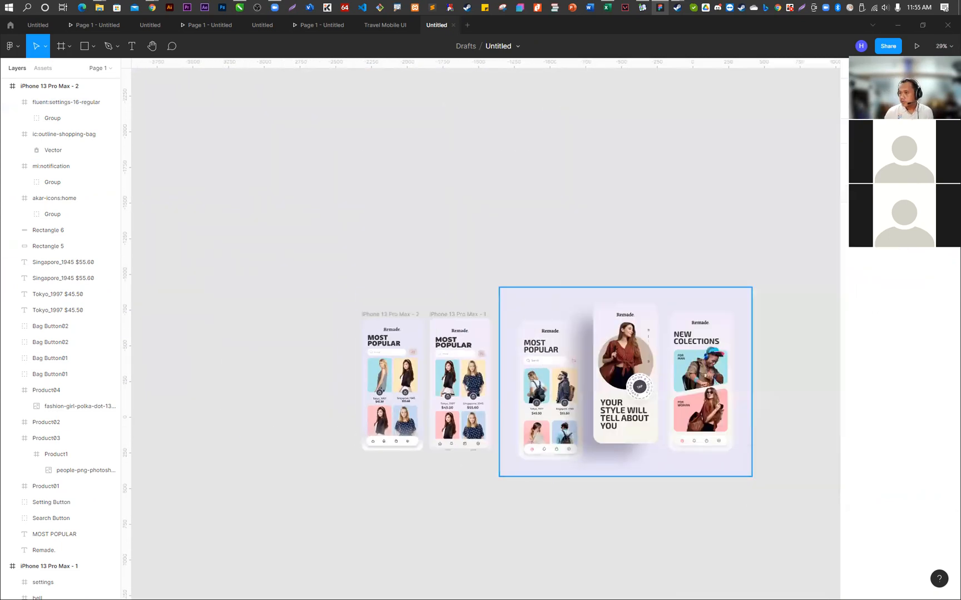
# - Examine the reference design's navigation bar icons up close and compare them with the navigation bar on the second phone
pyautogui.scroll(12, 500, 425)
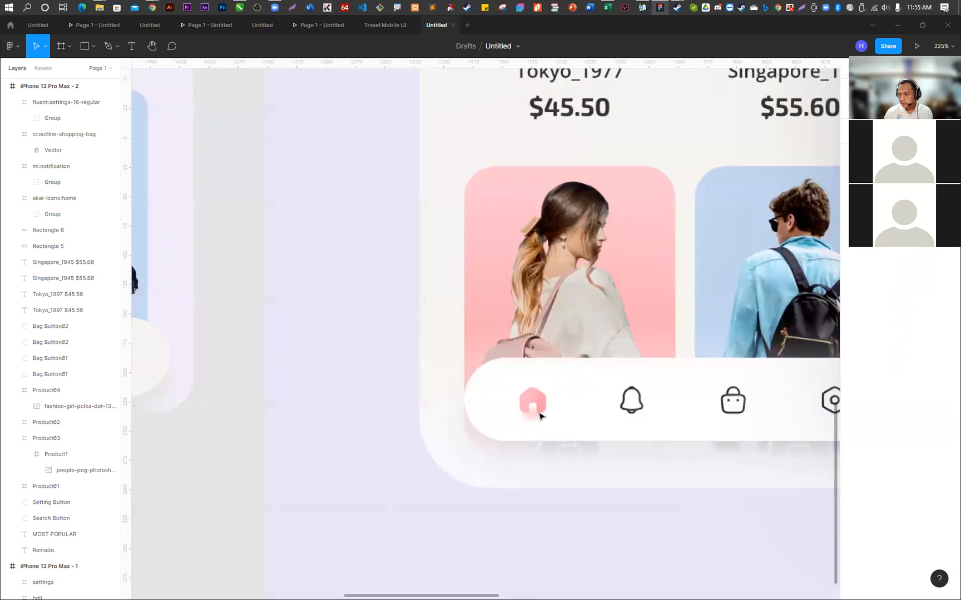
pyautogui.scroll(4, 539, 416)
pyautogui.scroll(-4, 520, 392)
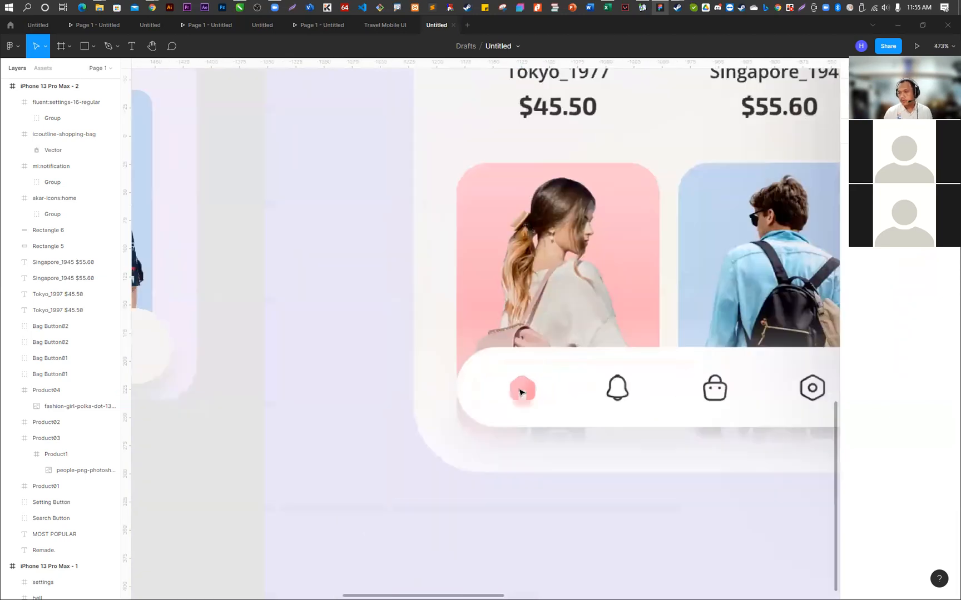
pyautogui.scroll(-10, 520, 392)
pyautogui.scroll(-1, 535, 389)
pyautogui.click(225, 380)
pyautogui.scroll(3, 226, 378)
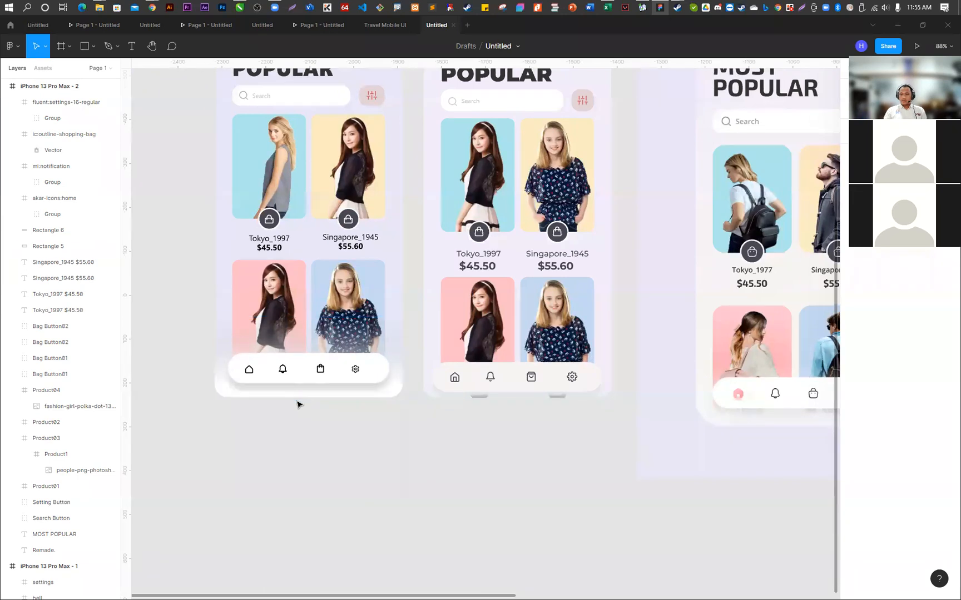
pyautogui.scroll(2, 297, 405)
pyautogui.scroll(-4, 339, 495)
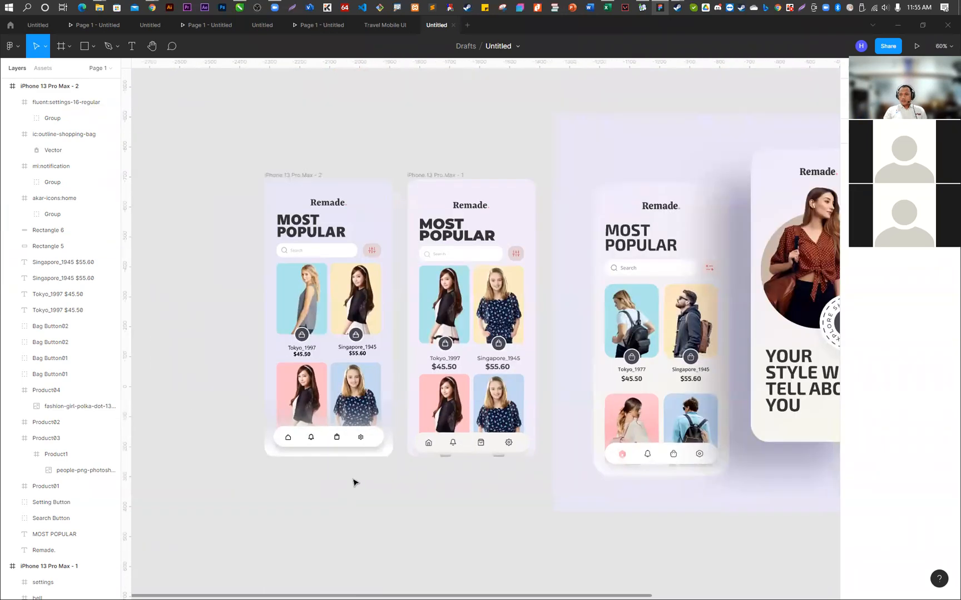
# - Examine the reference design's welcome and new-collection screens up close and compare the reference with the two rebuilt phone frames
pyautogui.scroll(2, 384, 427)
pyautogui.scroll(-4, 313, 441)
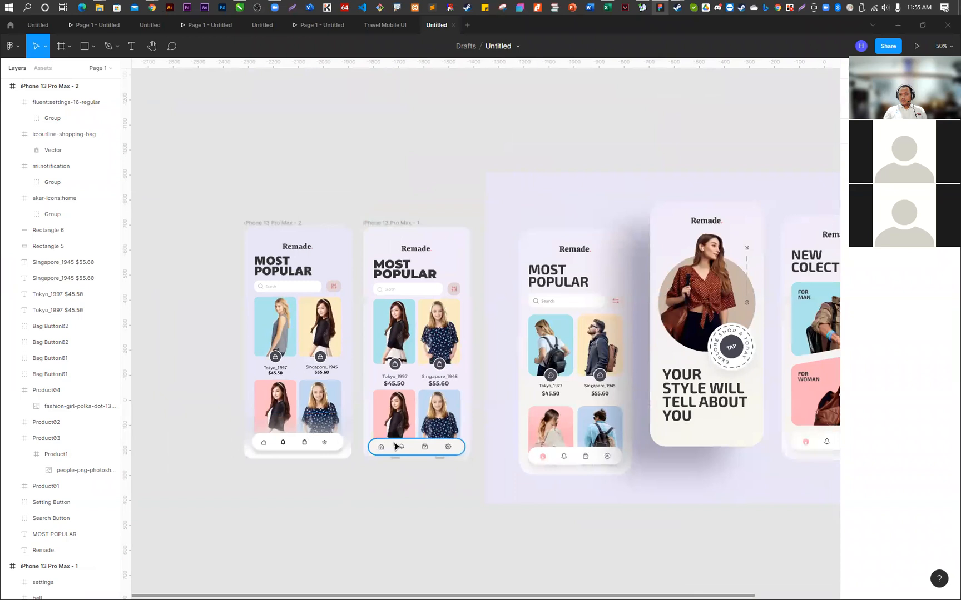
pyautogui.scroll(-2, 394, 445)
pyautogui.scroll(6, 680, 442)
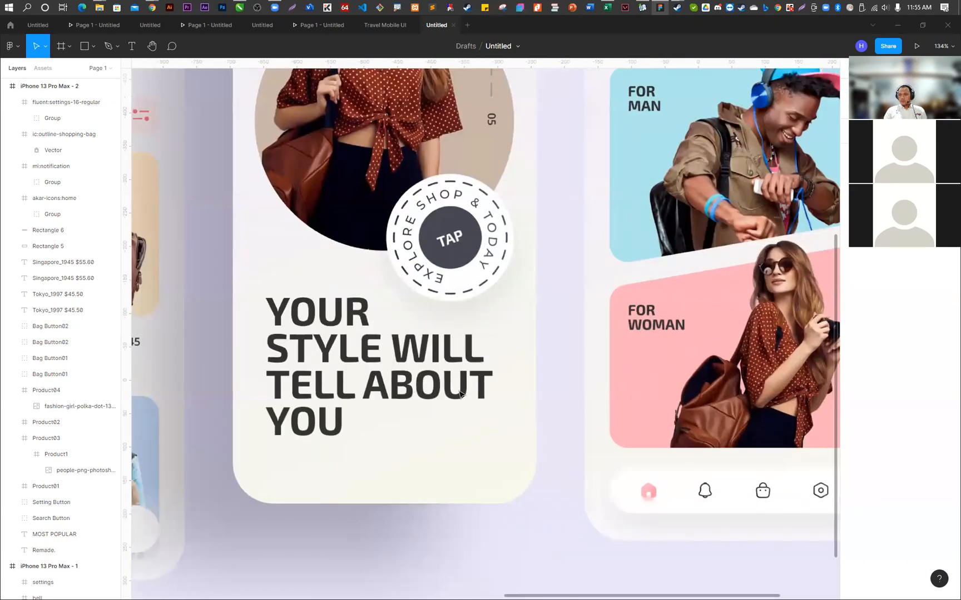
pyautogui.scroll(3, 775, 340)
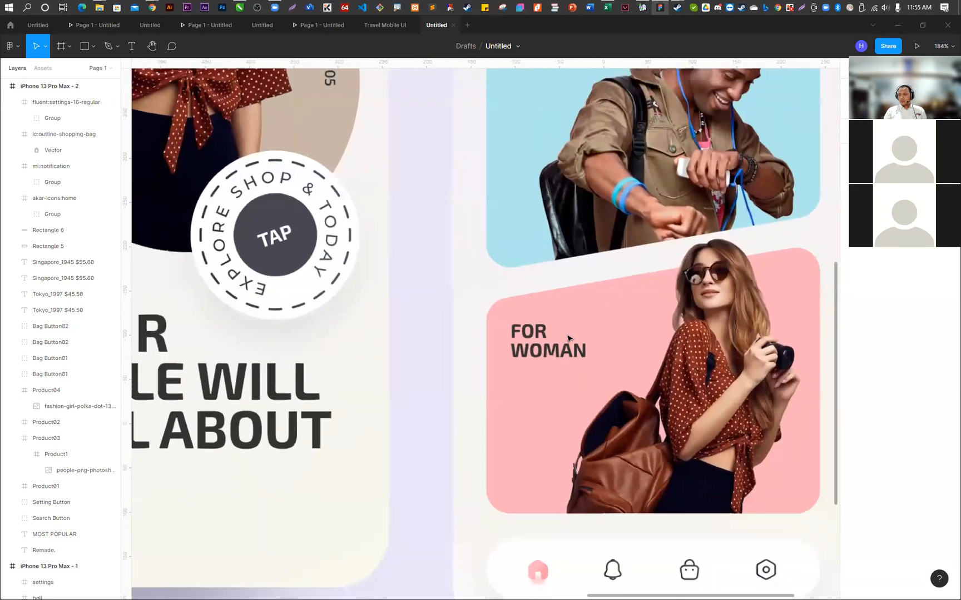
pyautogui.scroll(-3, 654, 340)
pyautogui.scroll(2, 591, 359)
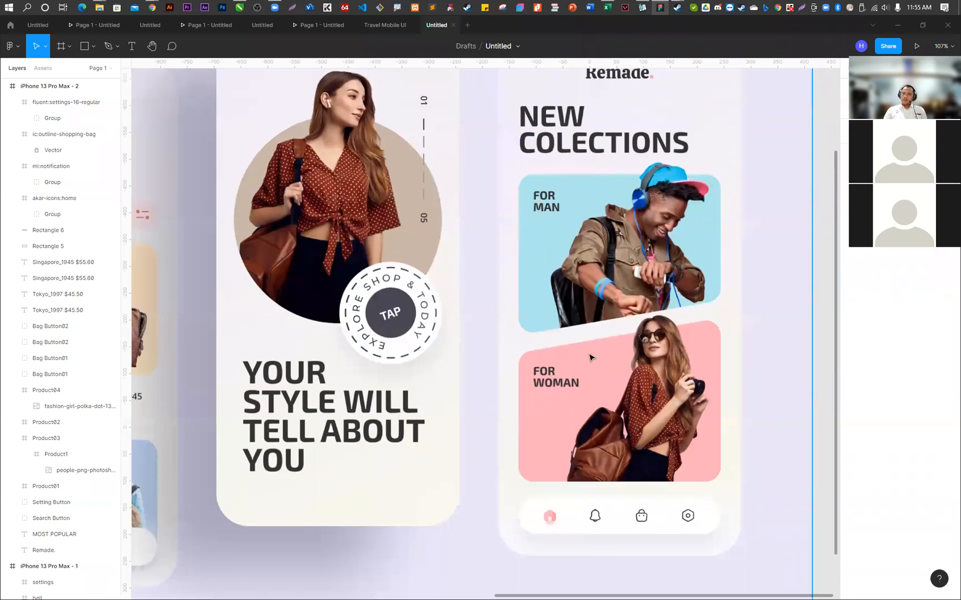
pyautogui.scroll(-6, 399, 372)
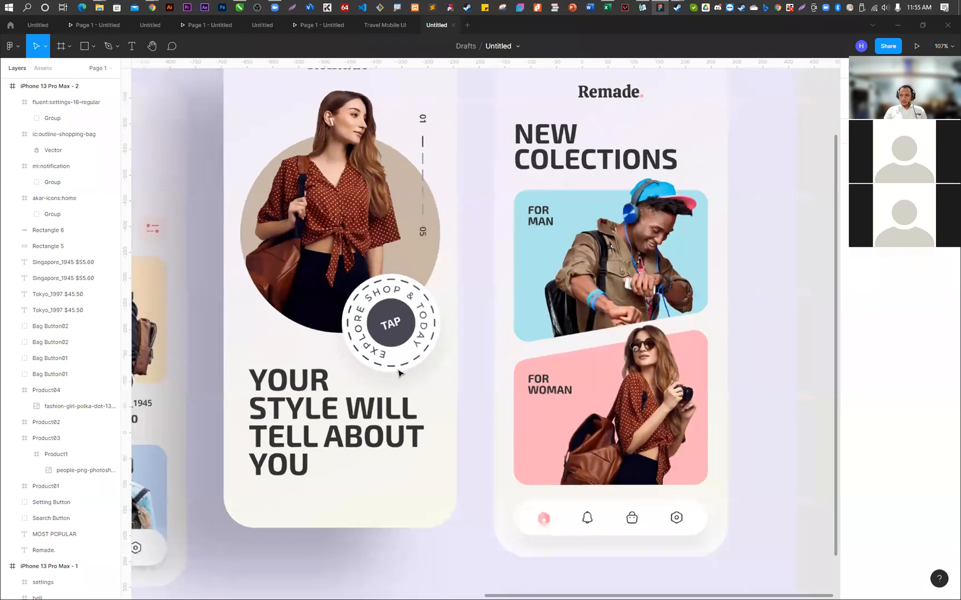
pyautogui.scroll(-2, 399, 373)
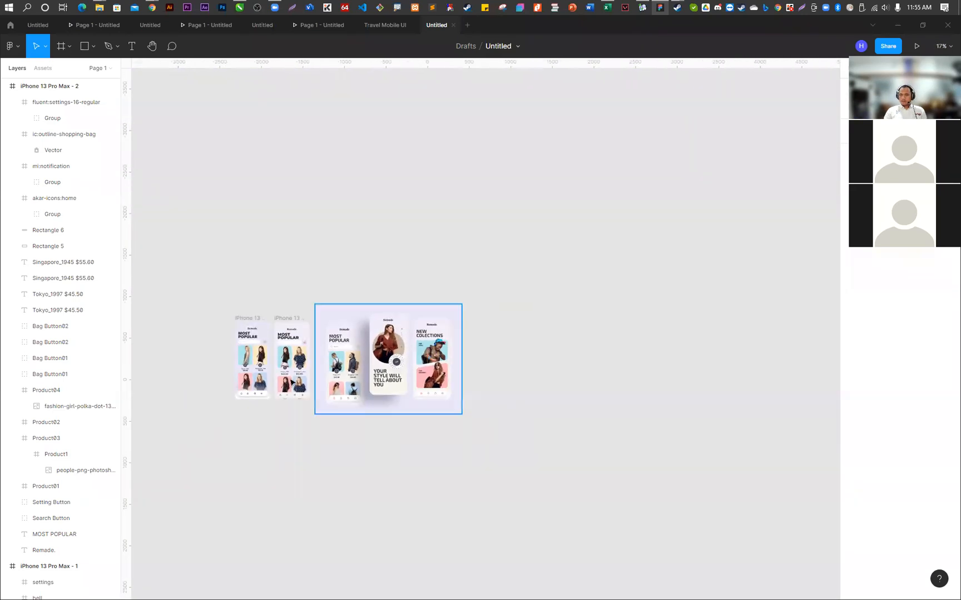
pyautogui.scroll(5, 229, 393)
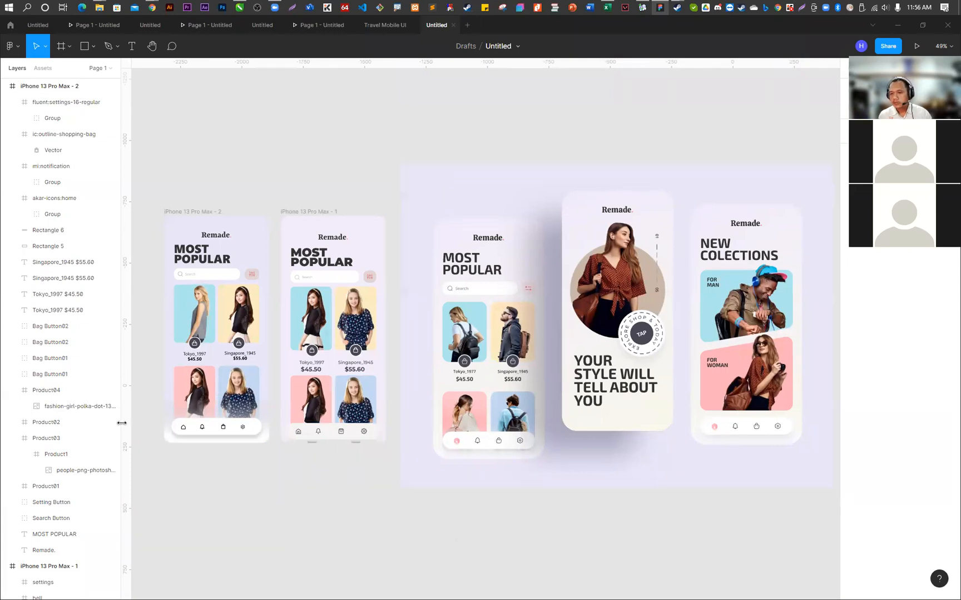
pyautogui.scroll(1, 143, 409)
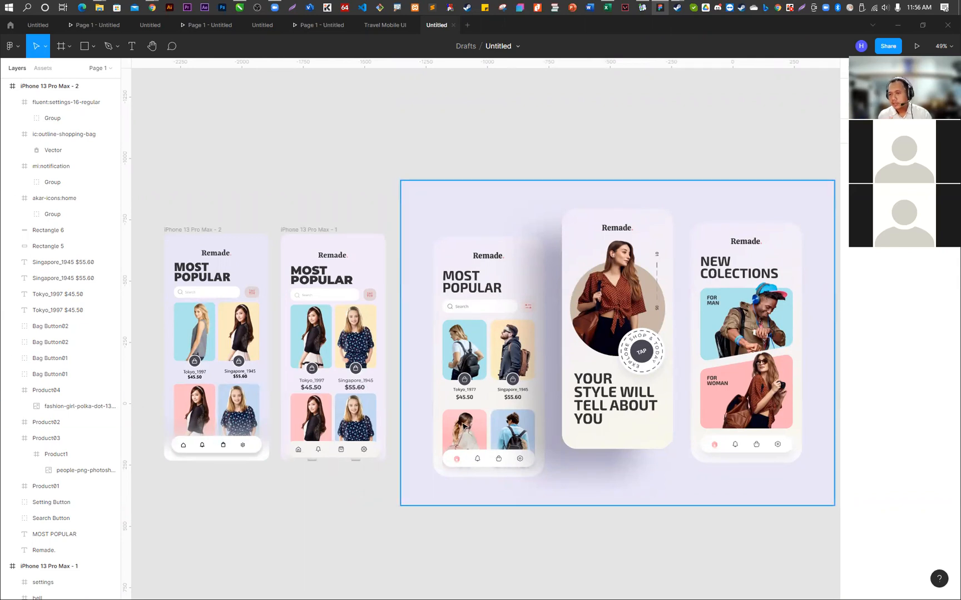
pyautogui.scroll(1, 187, 475)
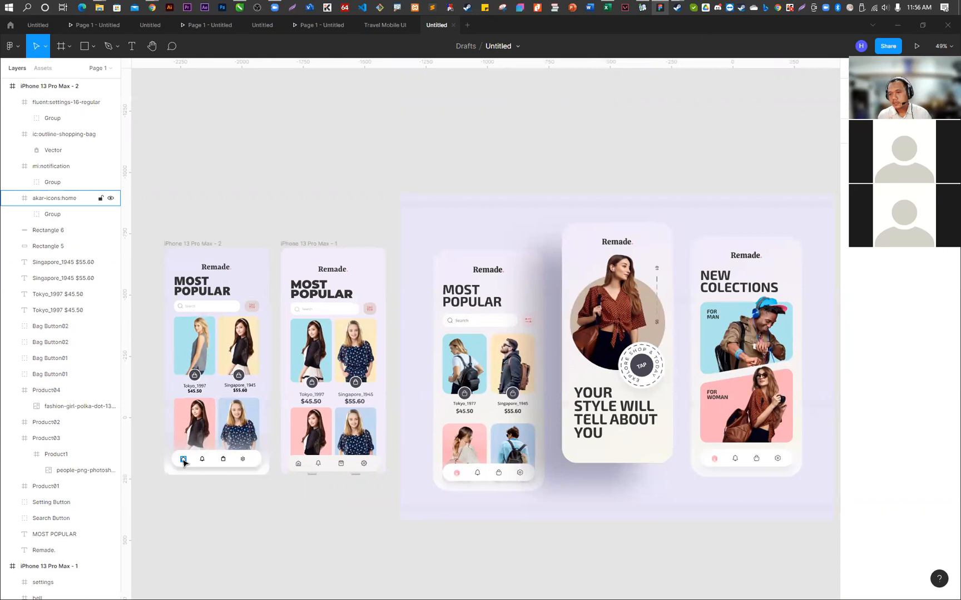
pyautogui.scroll(5, 184, 463)
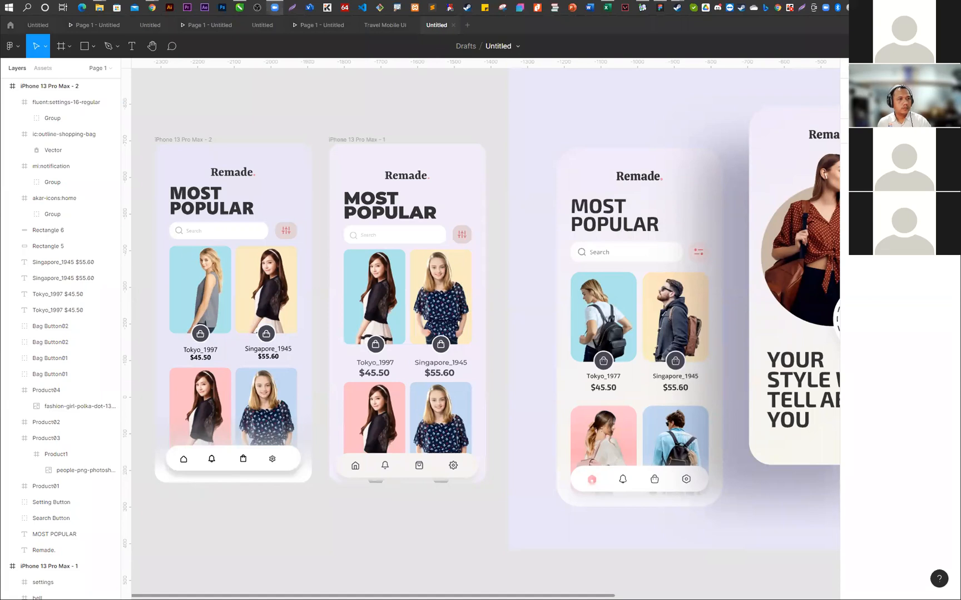
# - Switch to the class attendance application and display the QR code attendance form, keeping it open when asked about closing it
pyautogui.hotkey('alt', 'Tab')
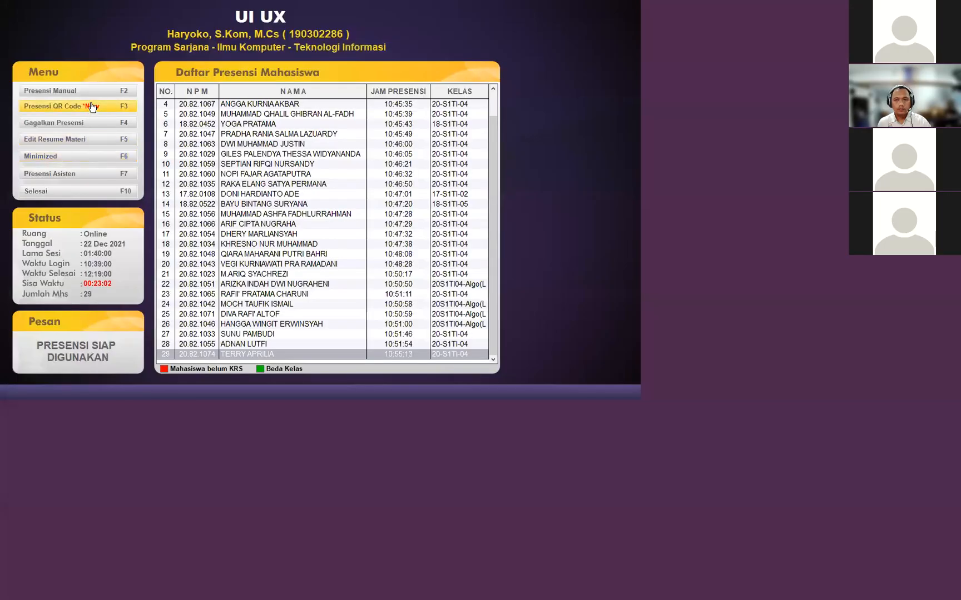
pyautogui.press('F3')
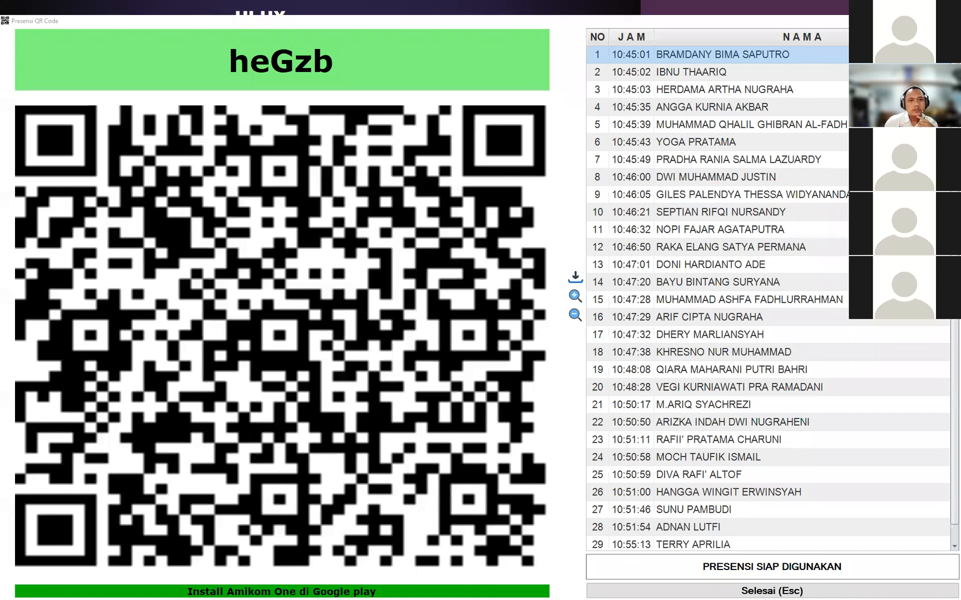
pyautogui.scroll(-1, 669, 494)
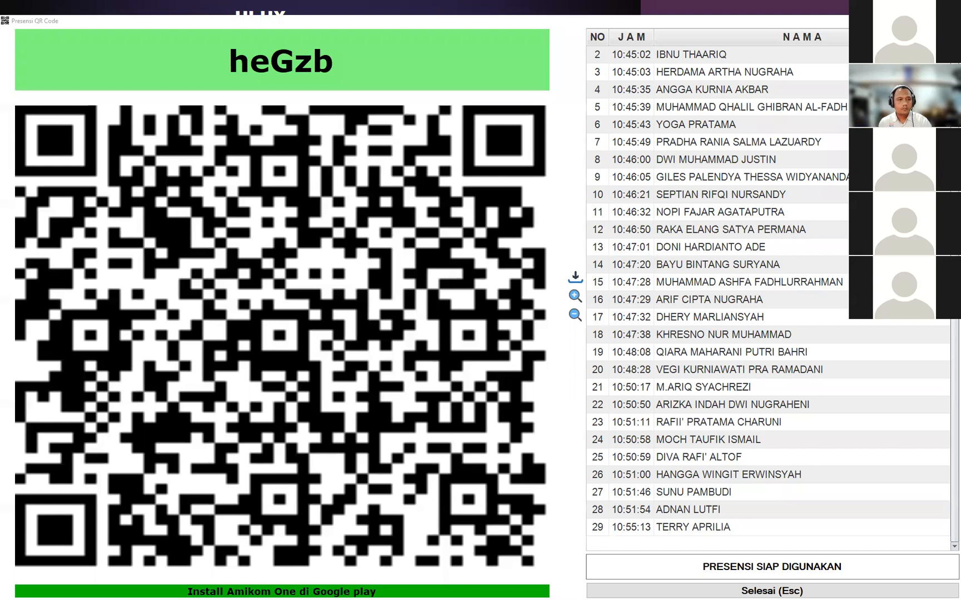
pyautogui.click(590, 589)
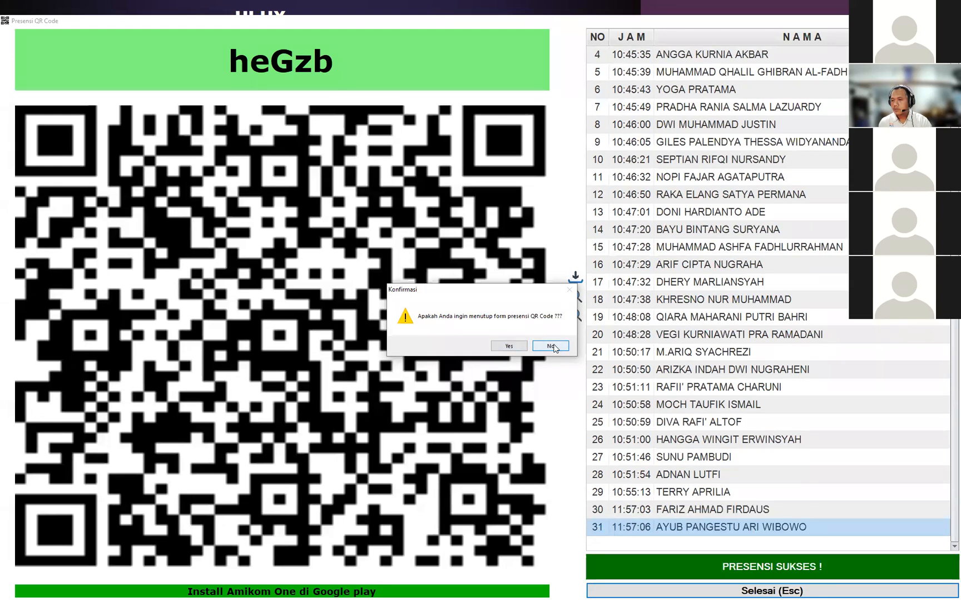
pyautogui.click(552, 347)
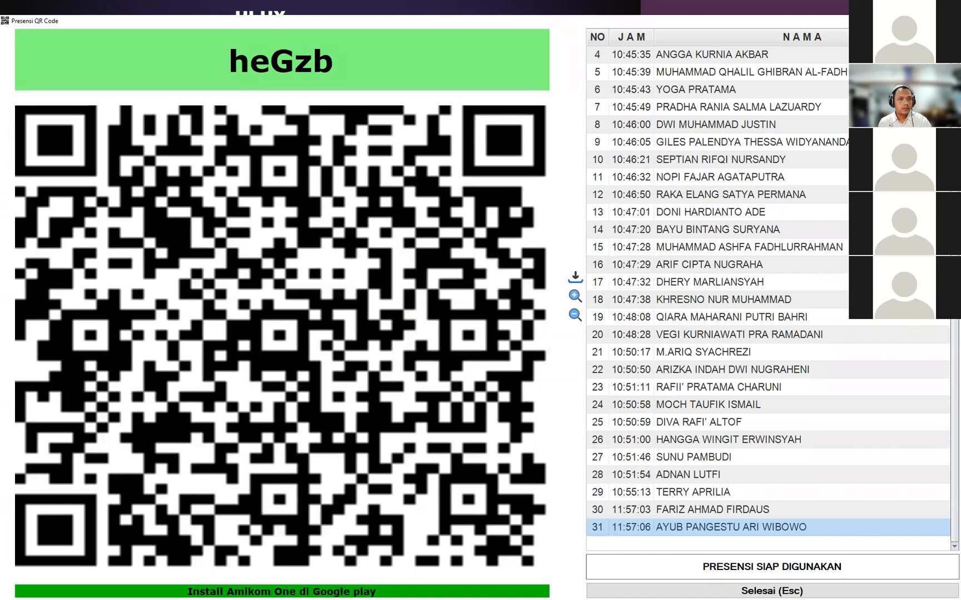
# - Return to the main attendance window and record one student's attendance manually by entering the student number
pyautogui.press('Escape')
pyautogui.click(90, 96)
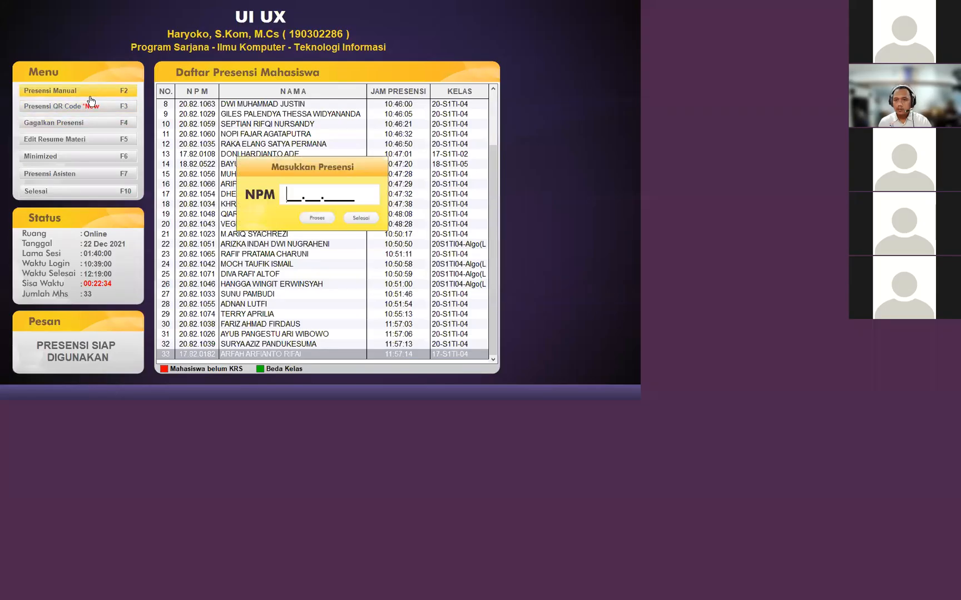
pyautogui.write('20.82.')
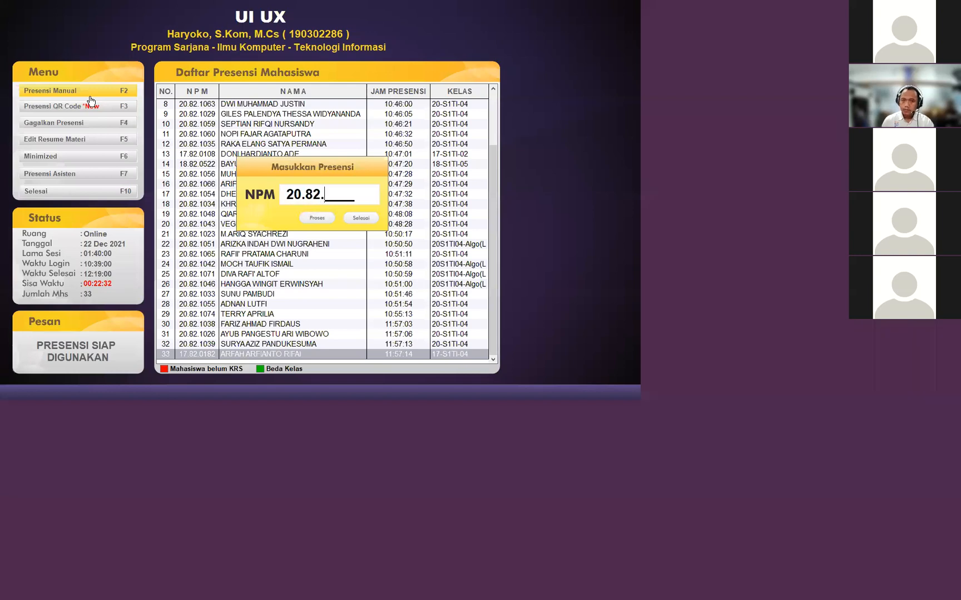
pyautogui.write('1')
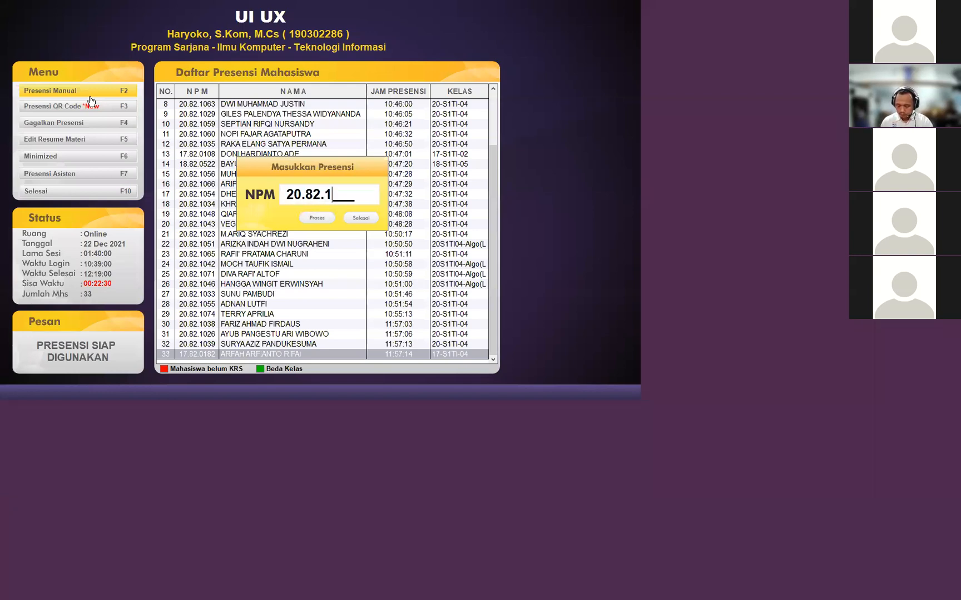
pyautogui.write('027')
pyautogui.press('Return')
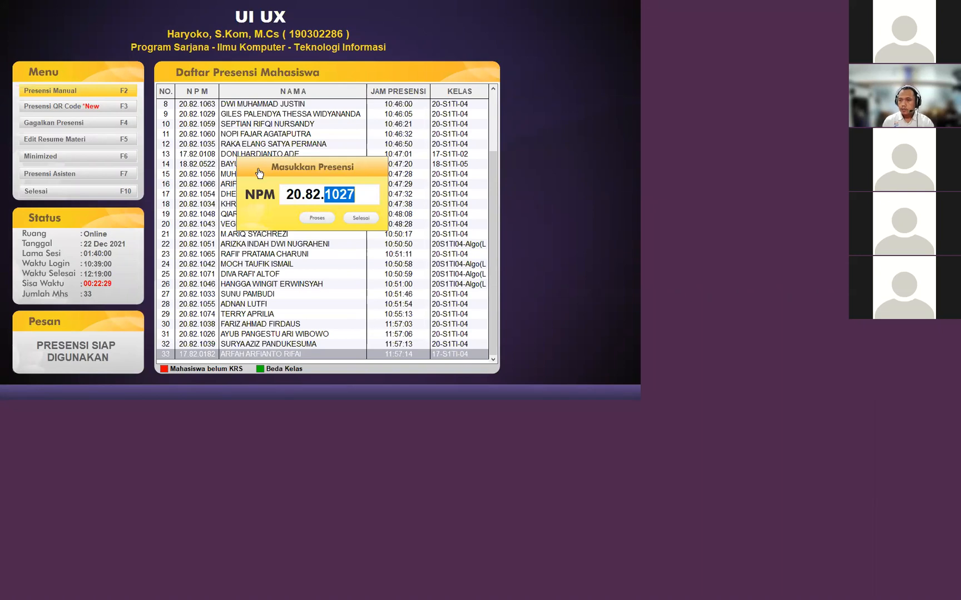
pyautogui.click(354, 223)
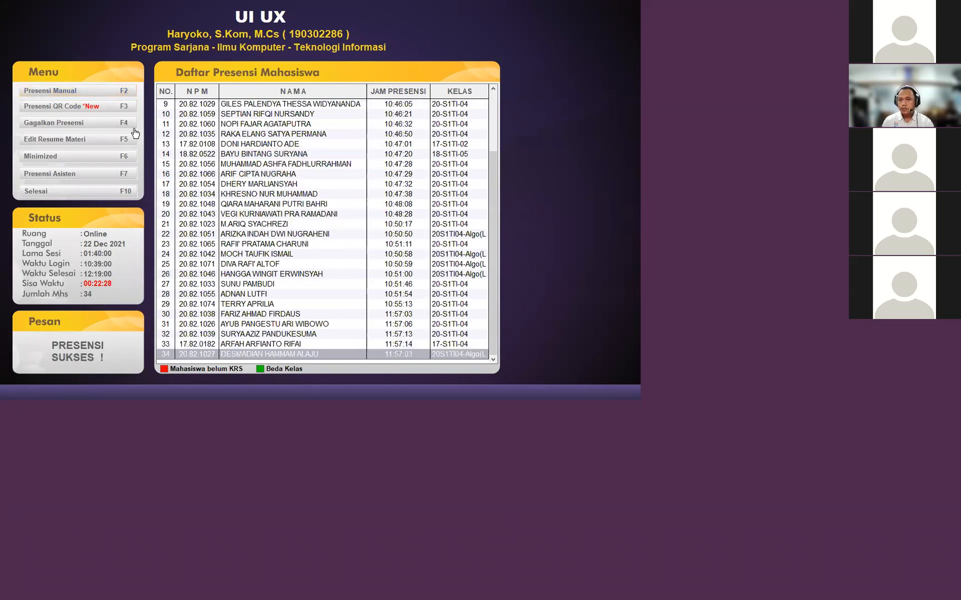
# - Minimize the main attendance window and close the QR code attendance form, confirming the closure
pyautogui.click(75, 156)
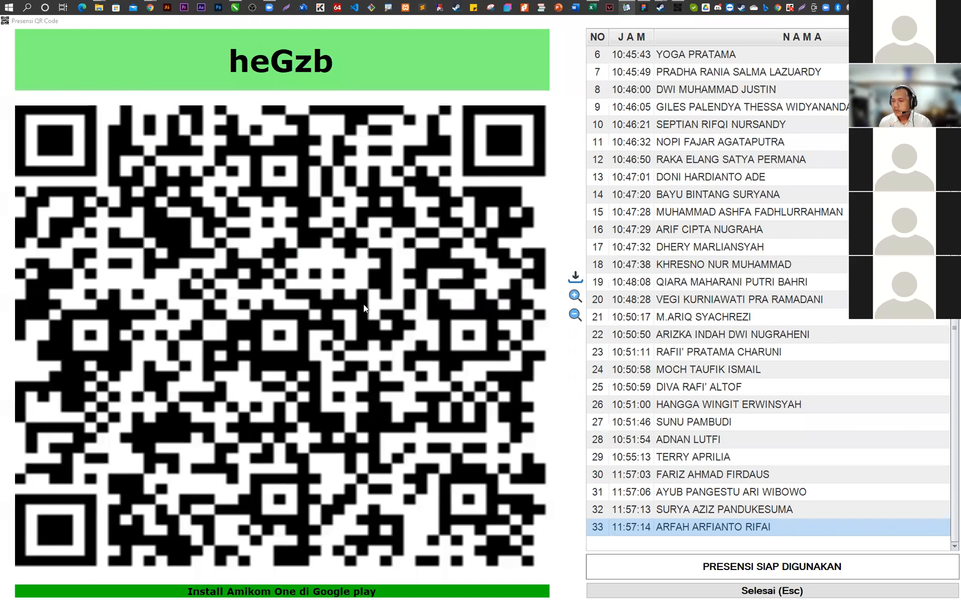
pyautogui.click(704, 588)
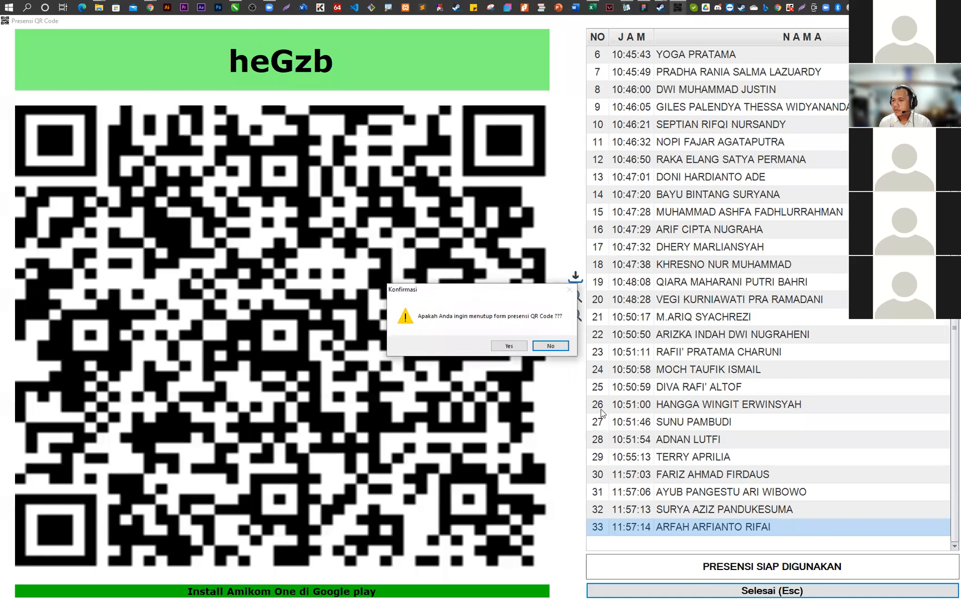
pyautogui.click(507, 349)
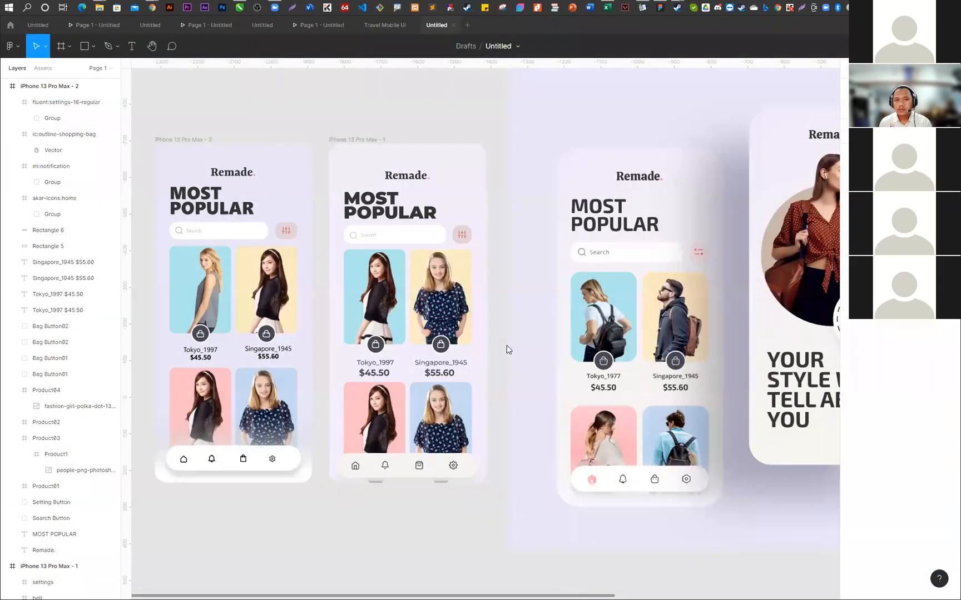
# - Reopen the attendance application from the design file and manually register another student as present with their student number
pyautogui.click(220, 8)
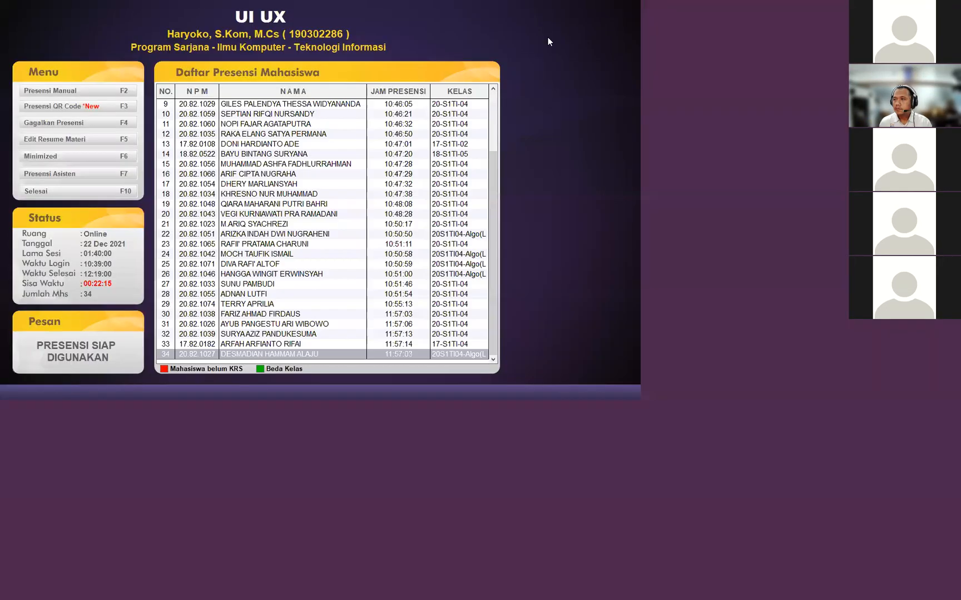
pyautogui.click(92, 92)
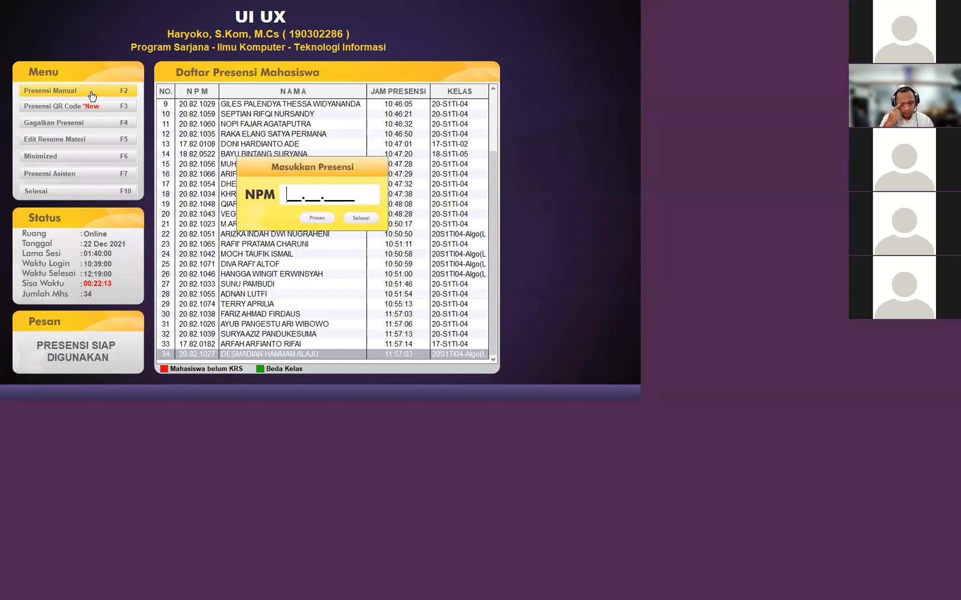
pyautogui.write('20.82.')
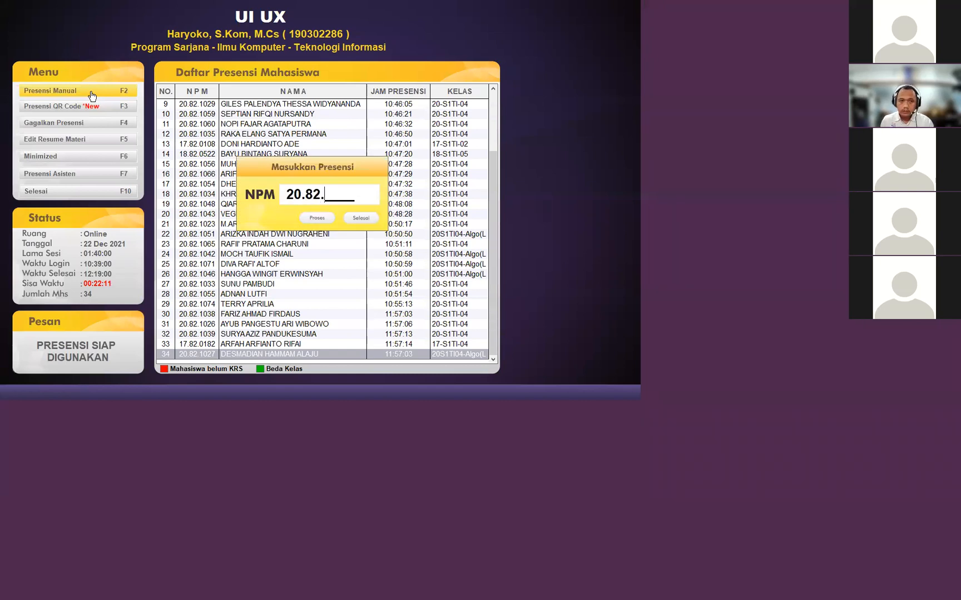
pyautogui.write('105')
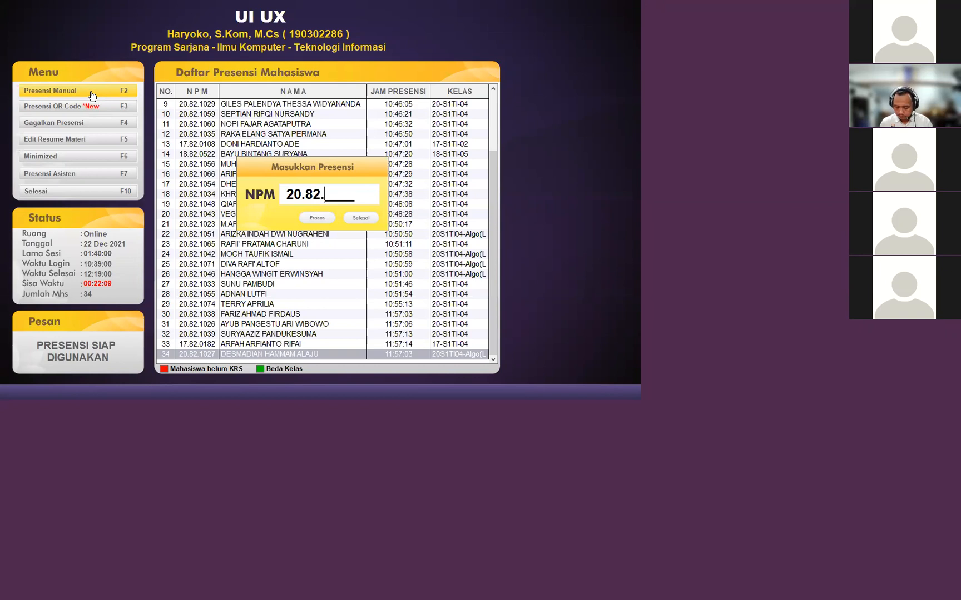
pyautogui.write('0')
pyautogui.press('Return')
pyautogui.click(362, 218)
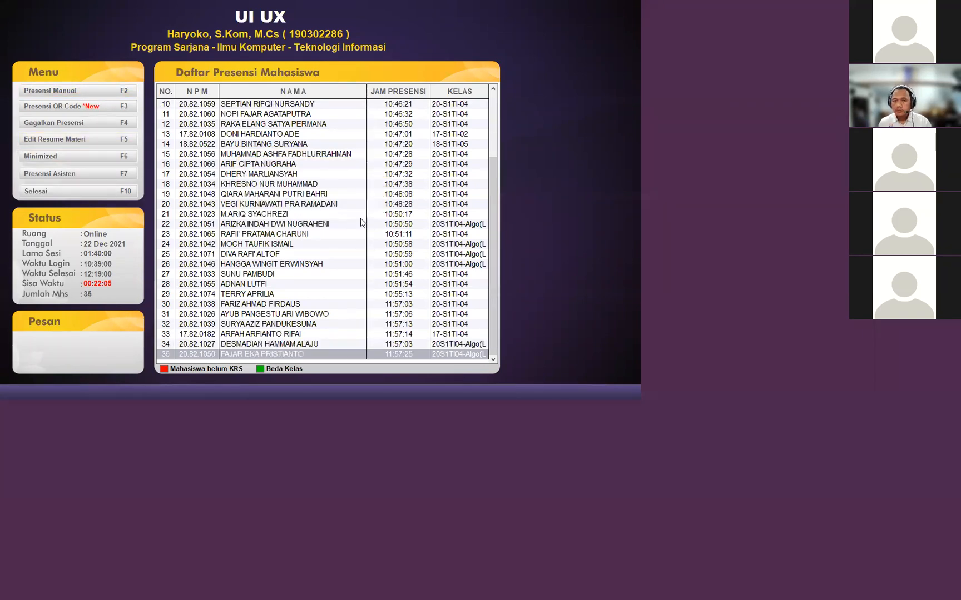